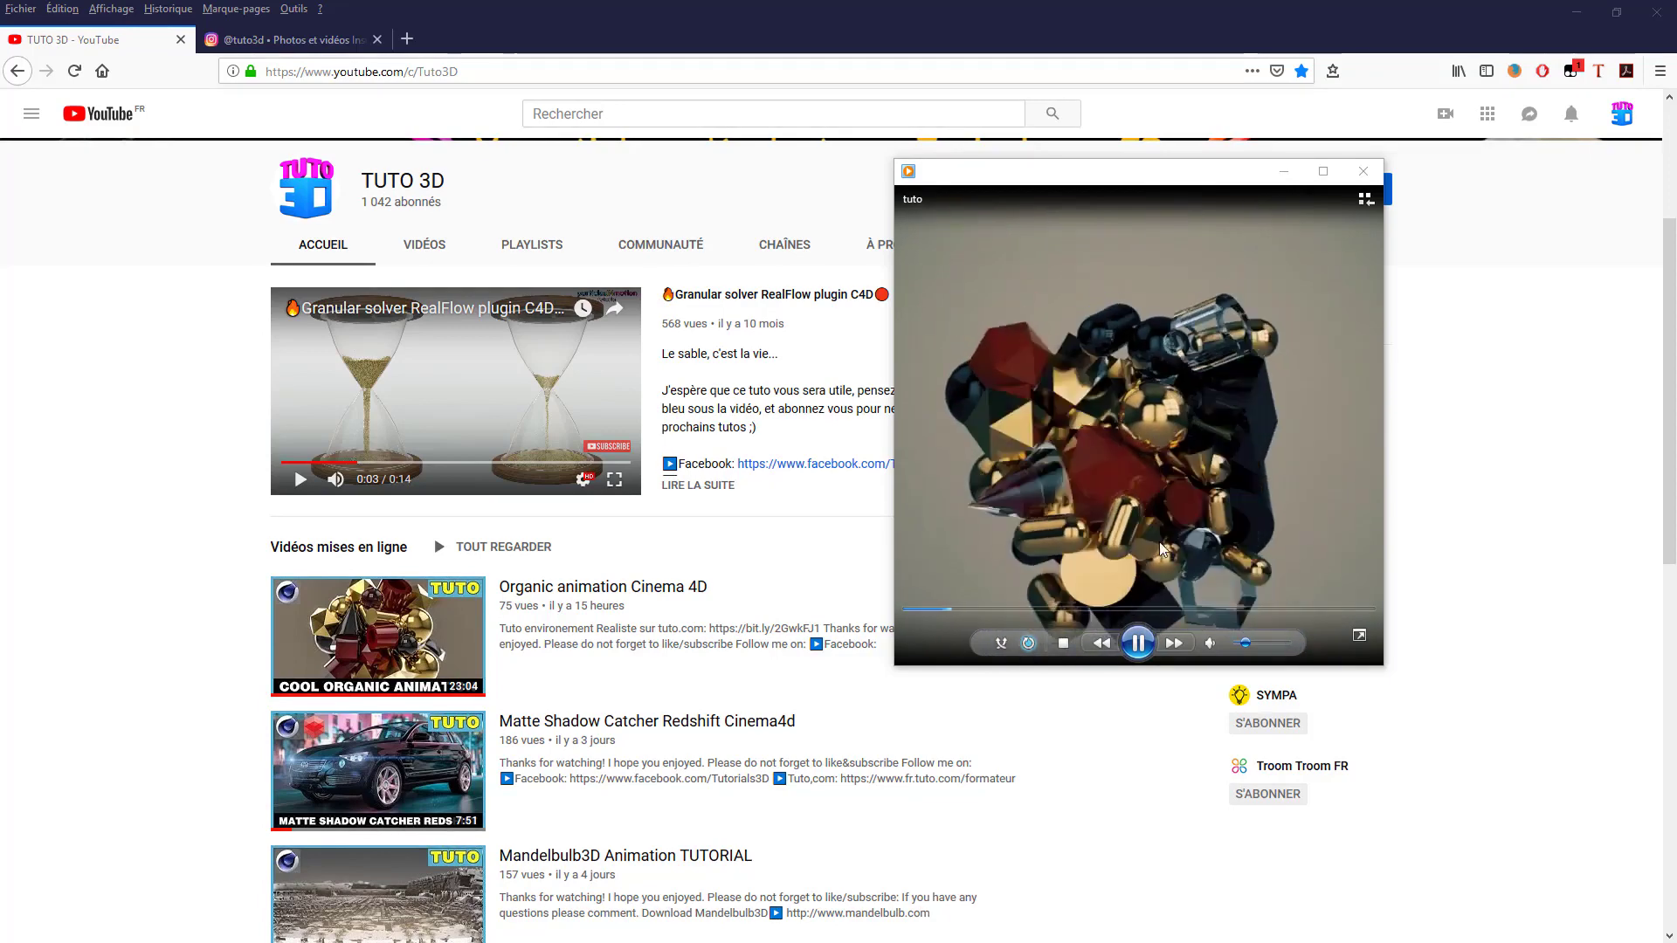
Pause the reference animation in the media player.
click(1137, 644)
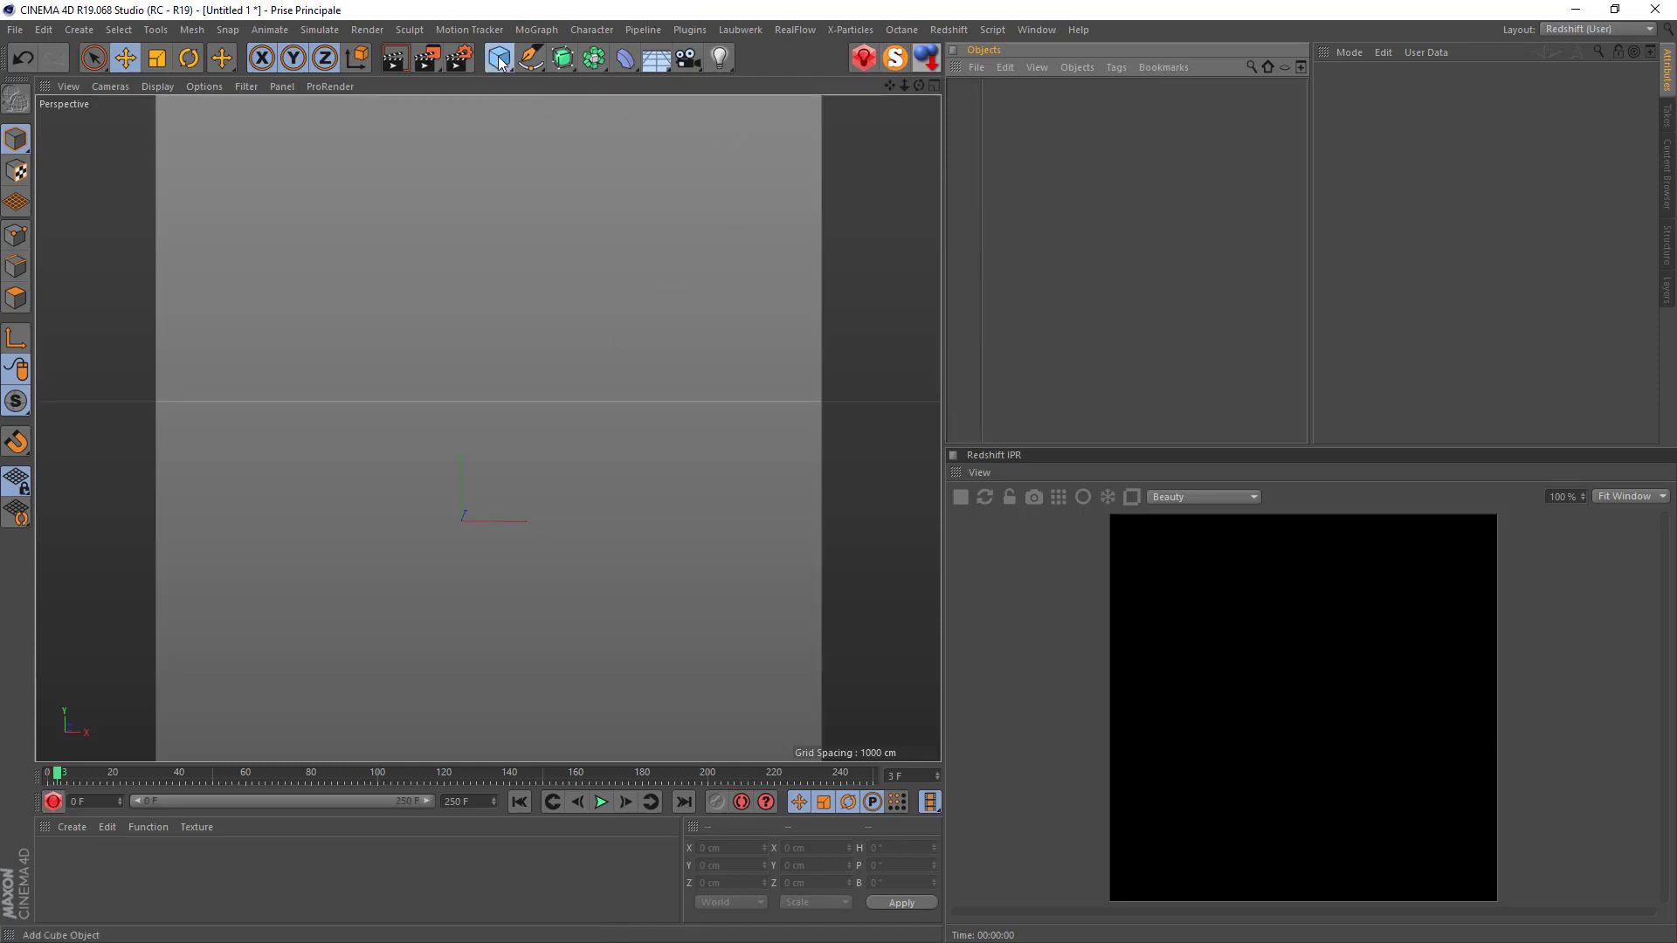
Switch to Cinema 4D and add Pyramid, Cube, Capsule, Platonic, Cone, Cylinder, Sphere and Tube primitives to the empty scene.
drag(501, 63, 532, 178)
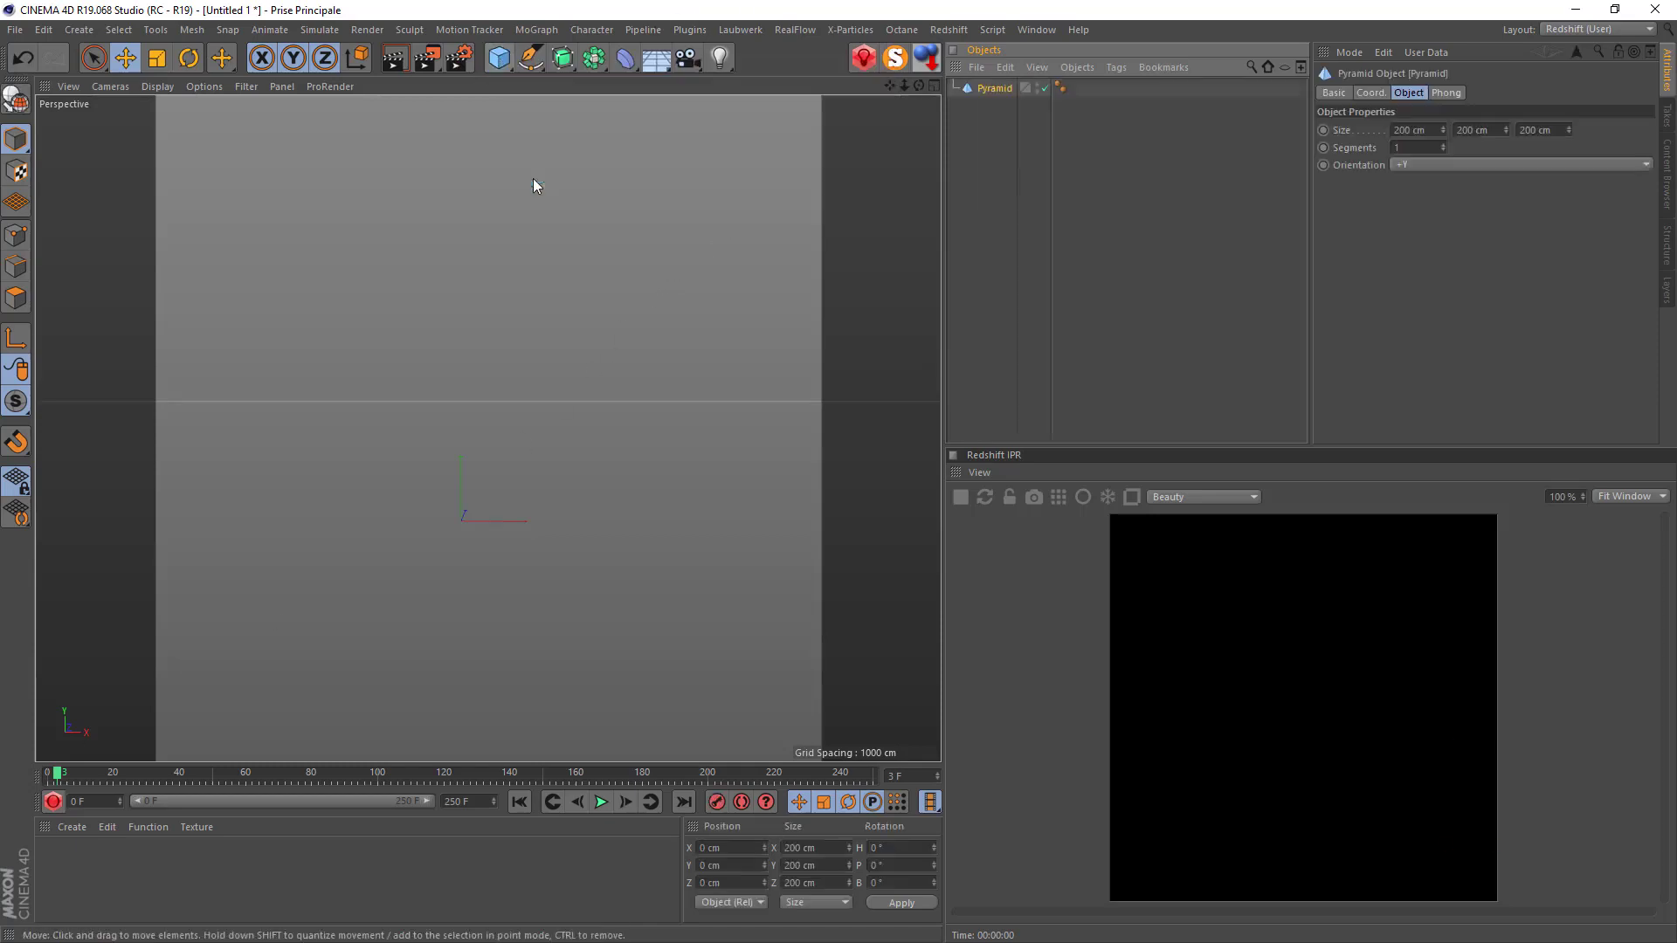
drag(501, 61, 642, 84)
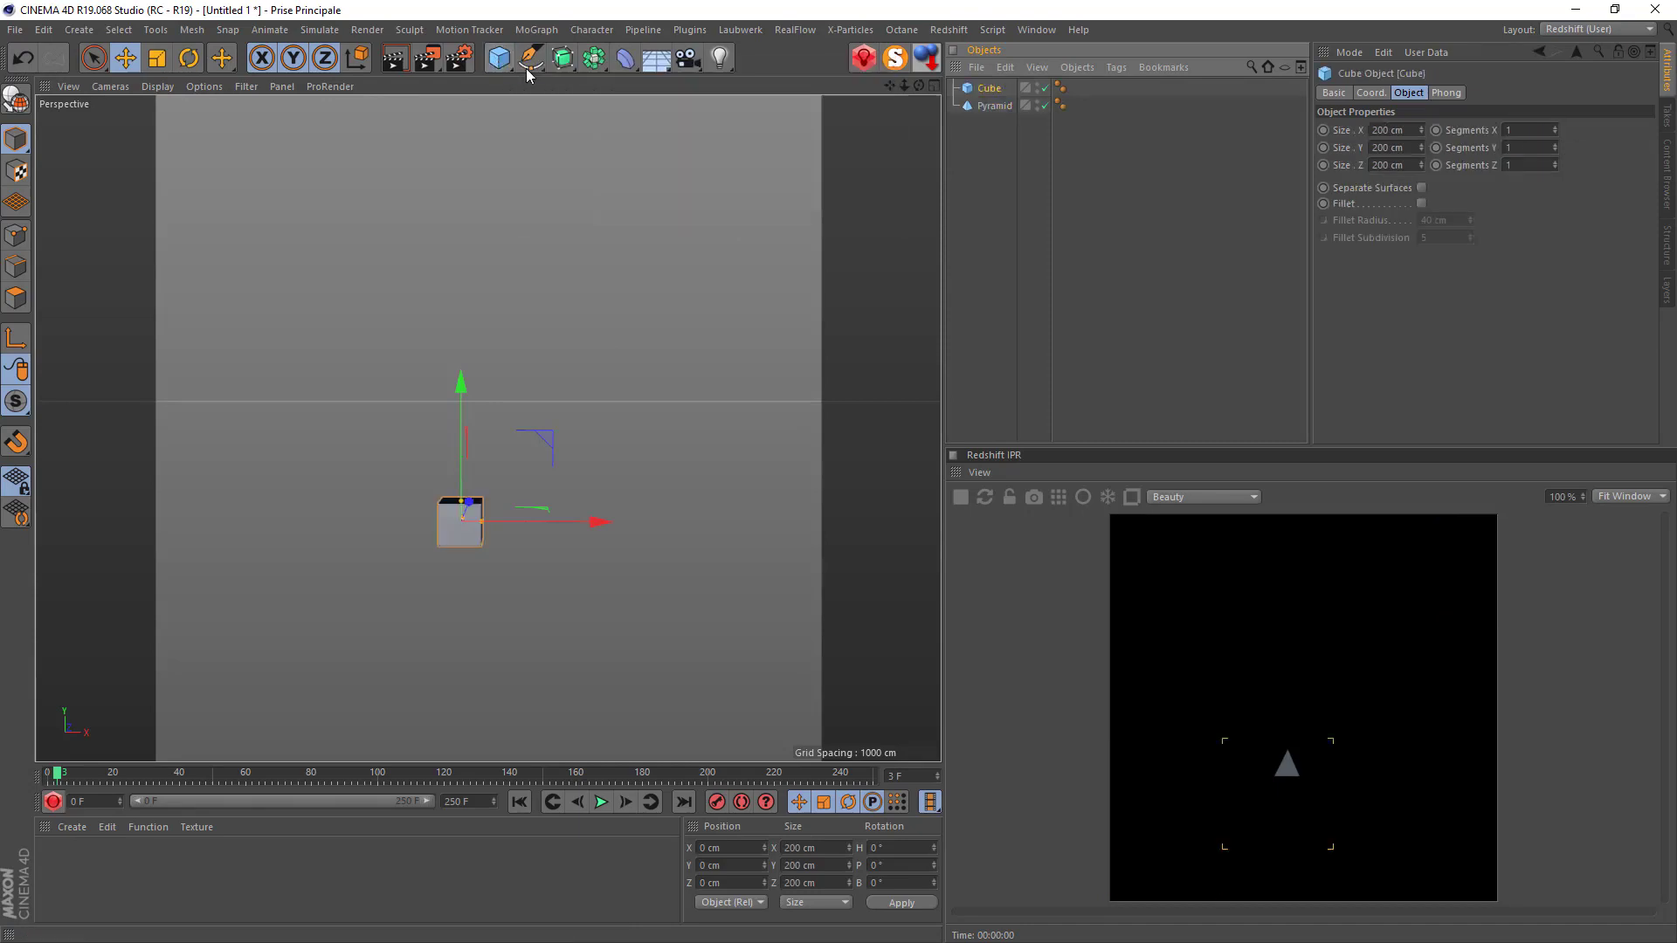
drag(499, 61, 641, 152)
drag(499, 61, 640, 174)
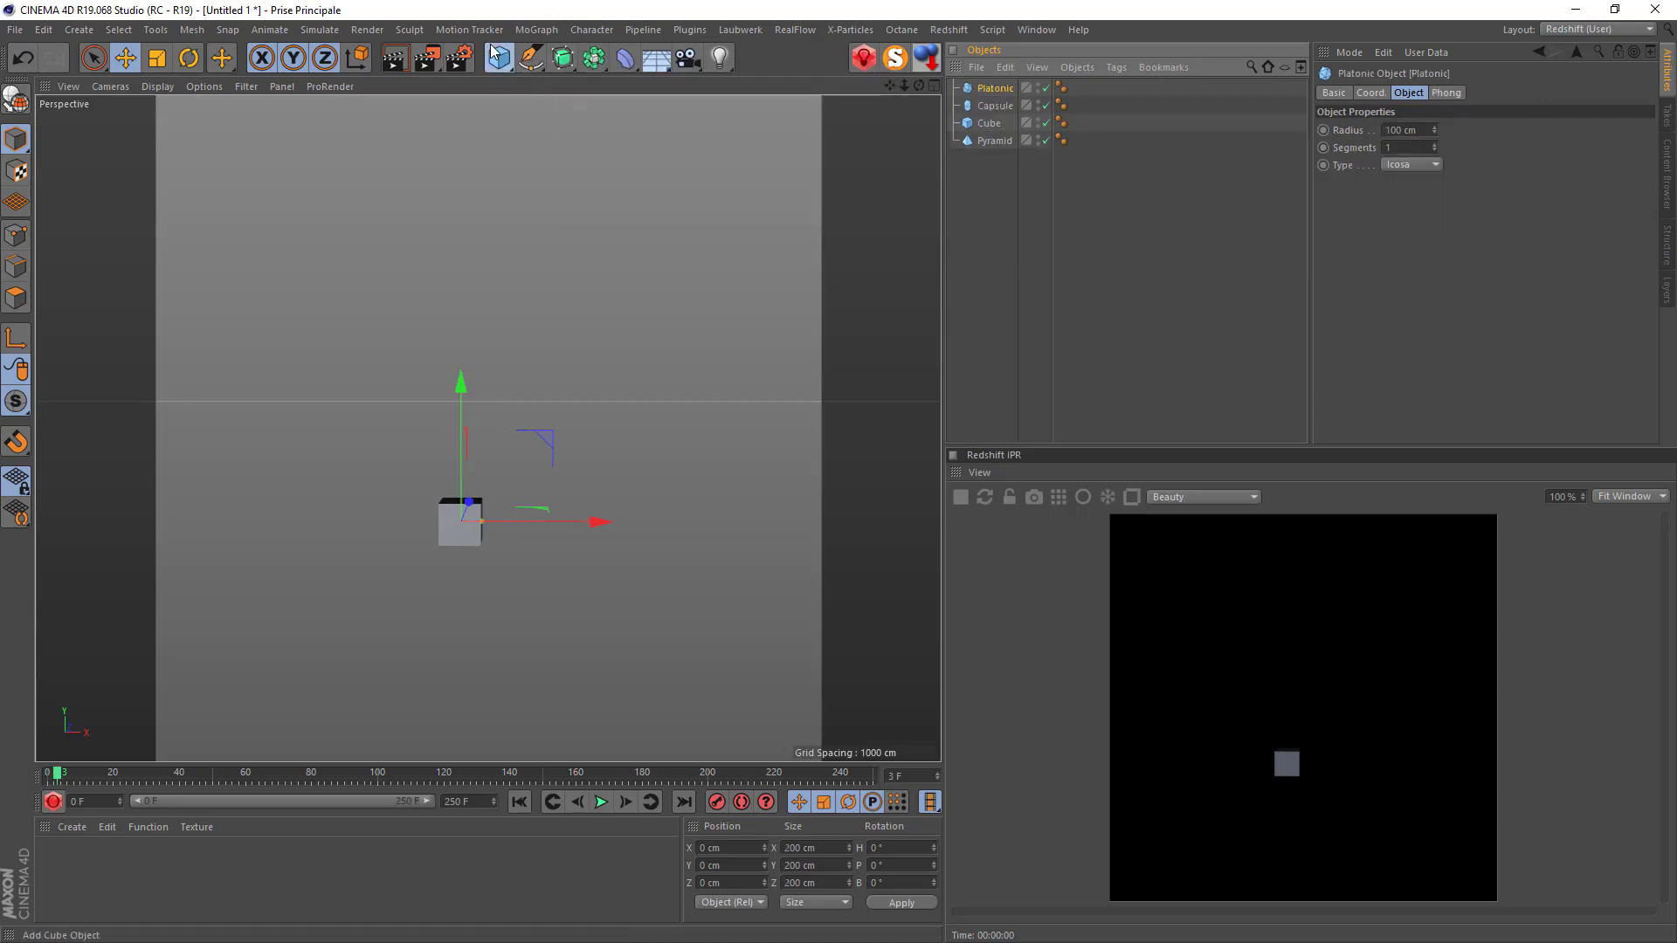
drag(499, 60, 726, 91)
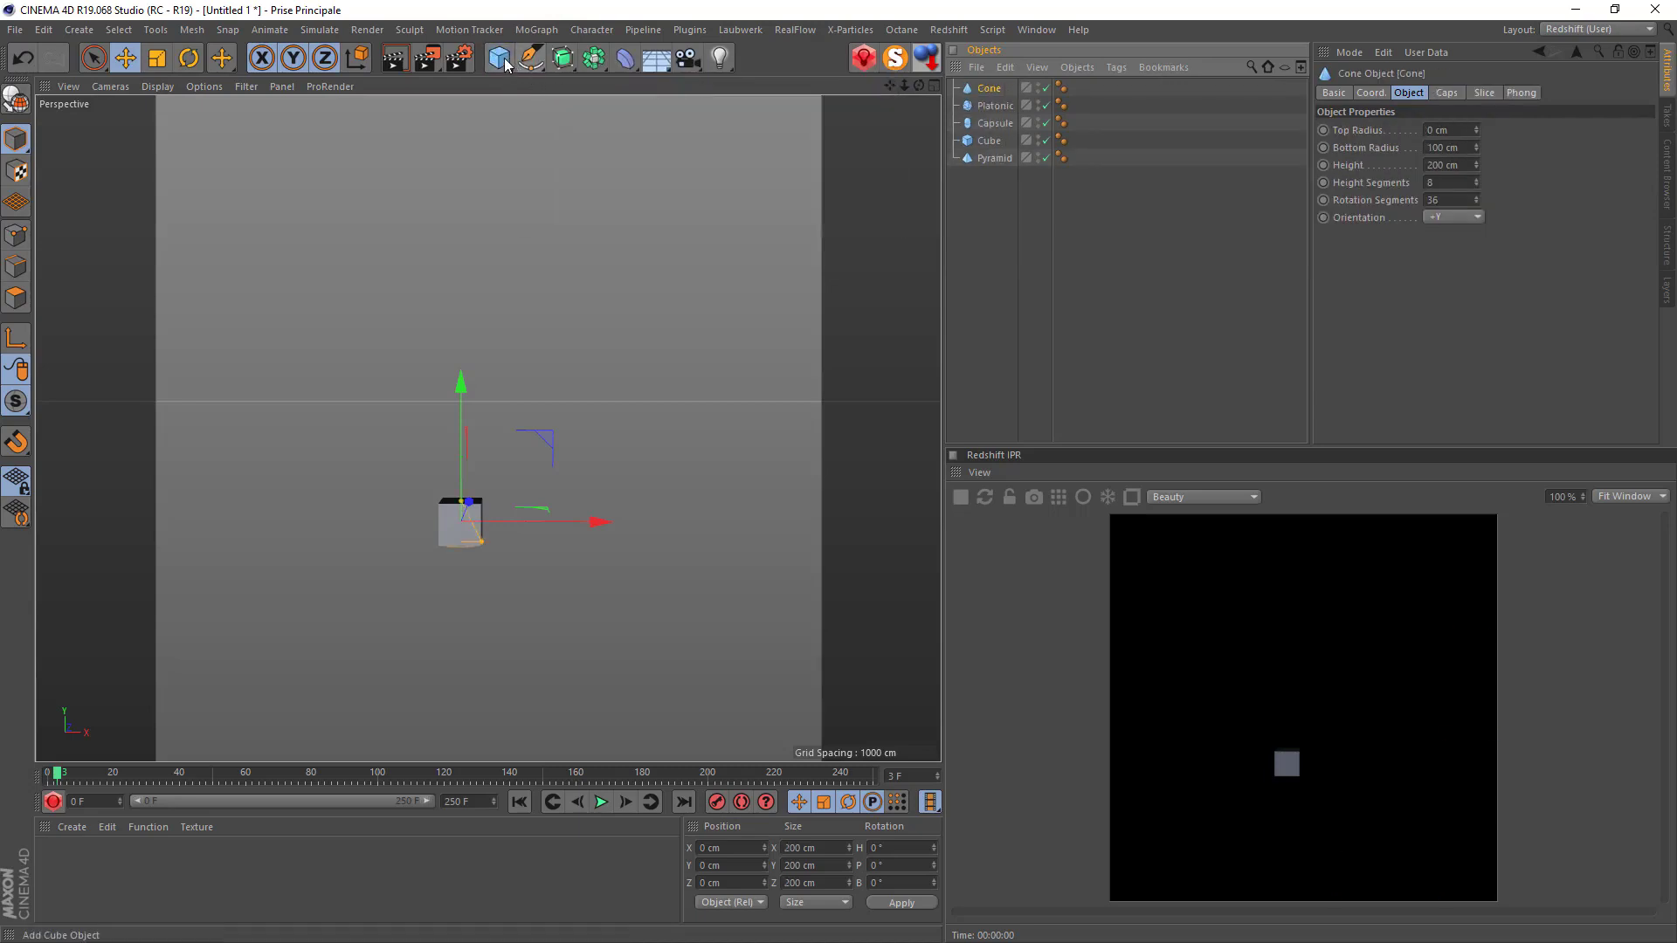
drag(498, 60, 845, 82)
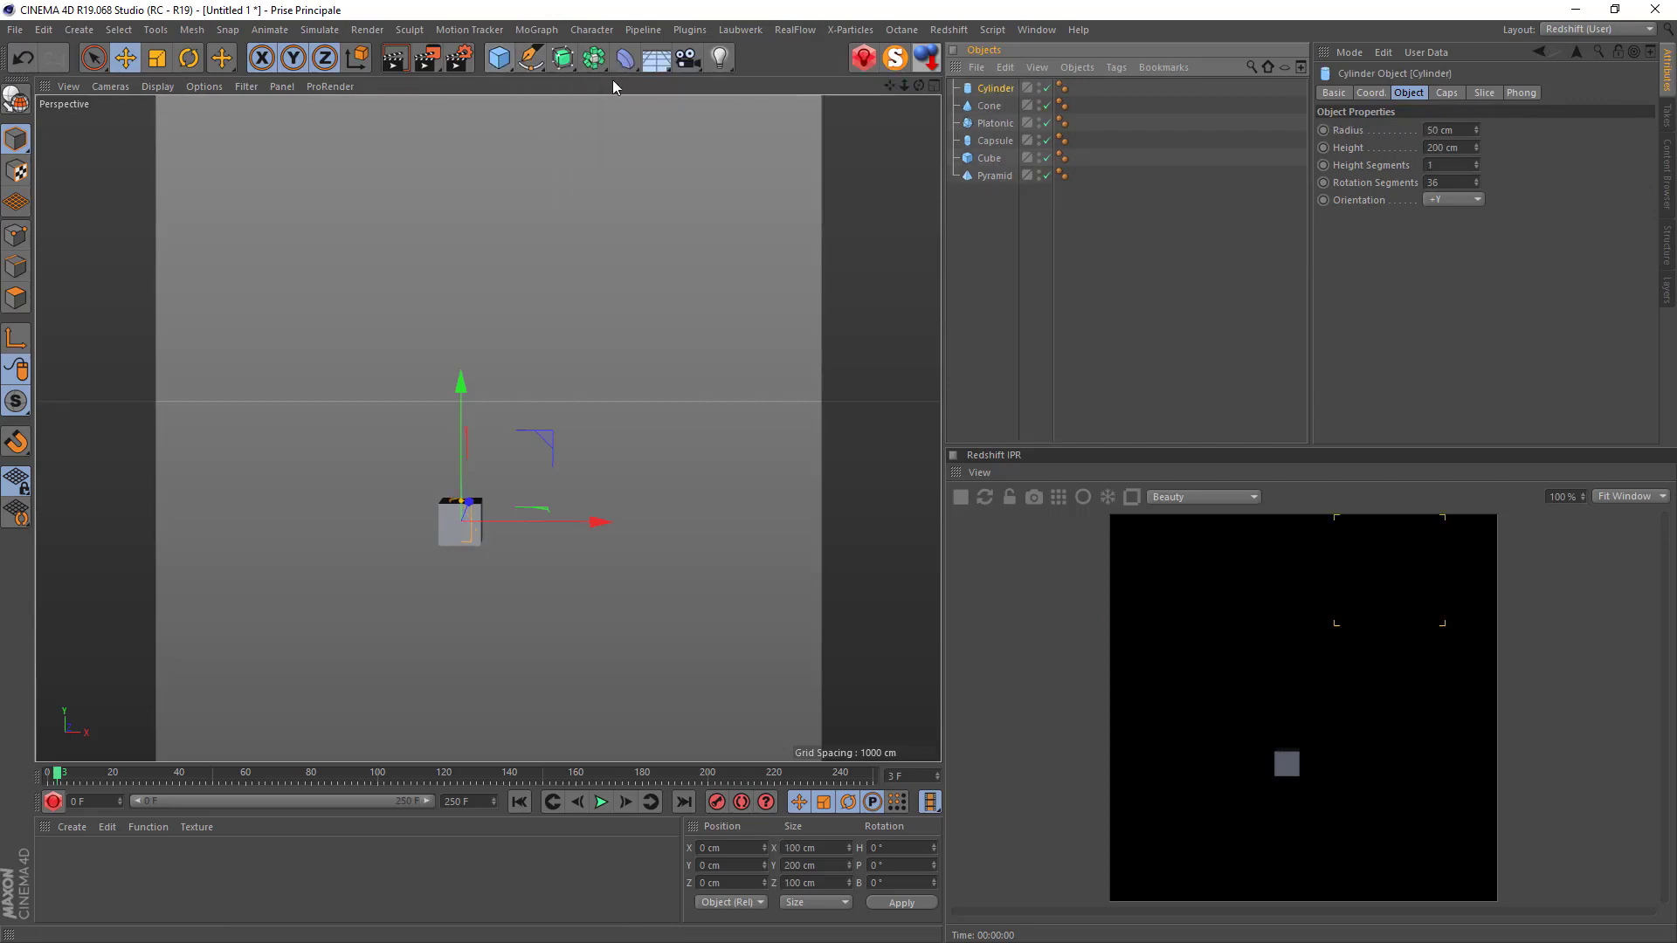
drag(505, 61, 854, 117)
drag(496, 57, 814, 138)
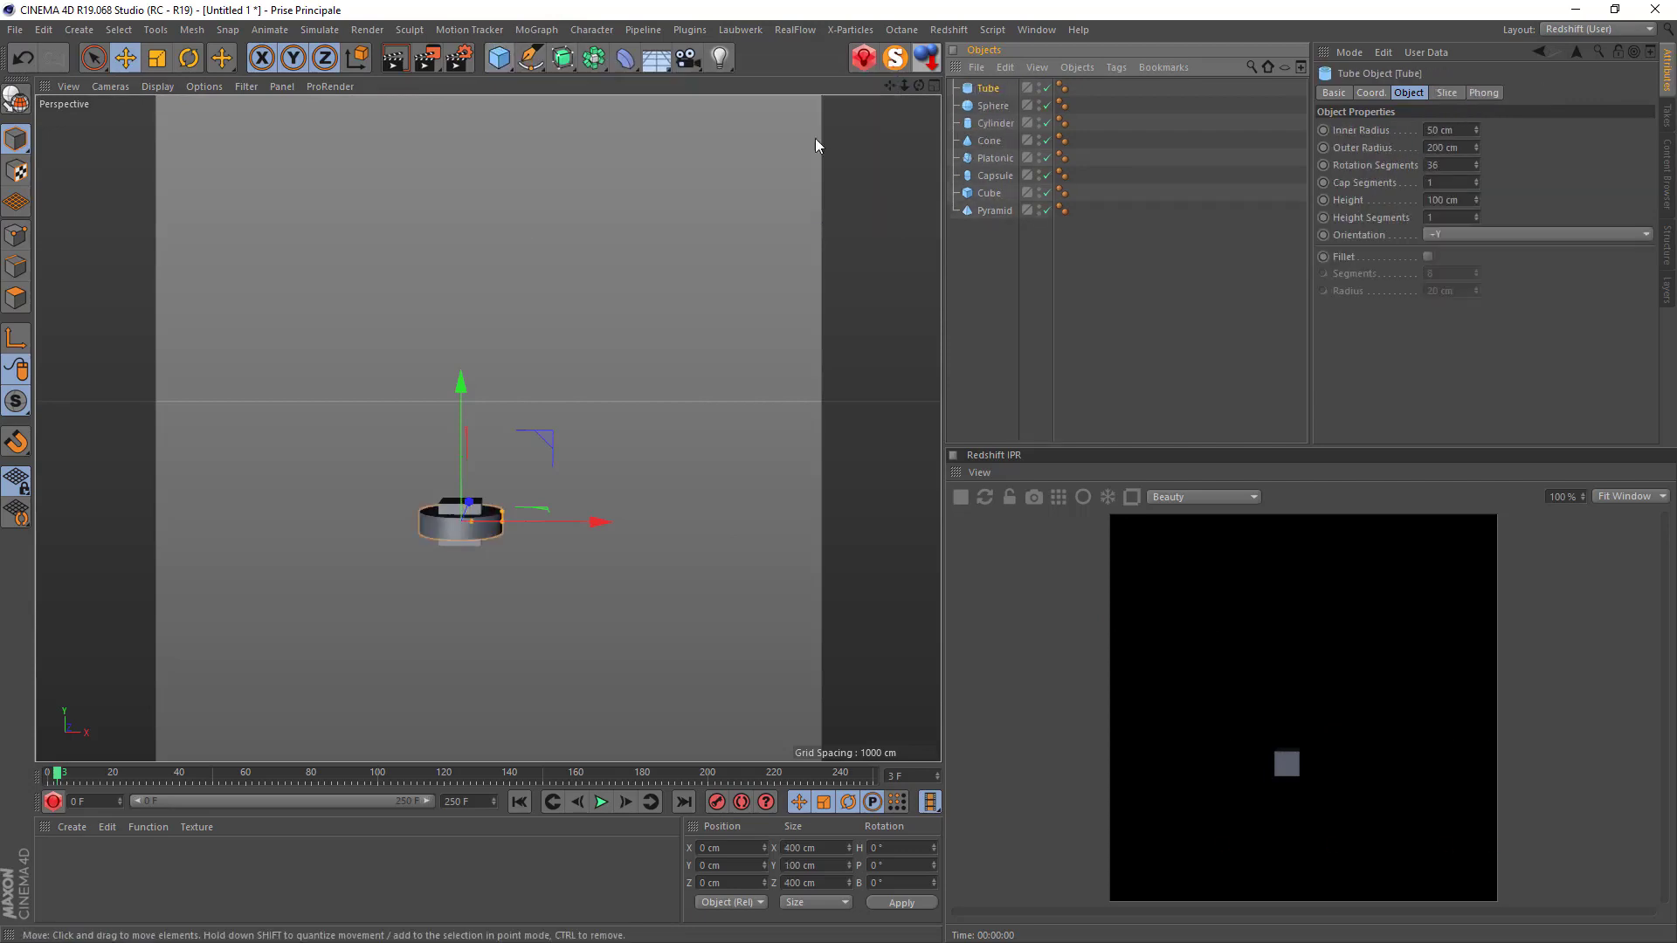
Resize the tube to an outer radius of 100 cm, inner radius of 60 cm and height of about 203 cm.
scroll(449, 557, up, 8)
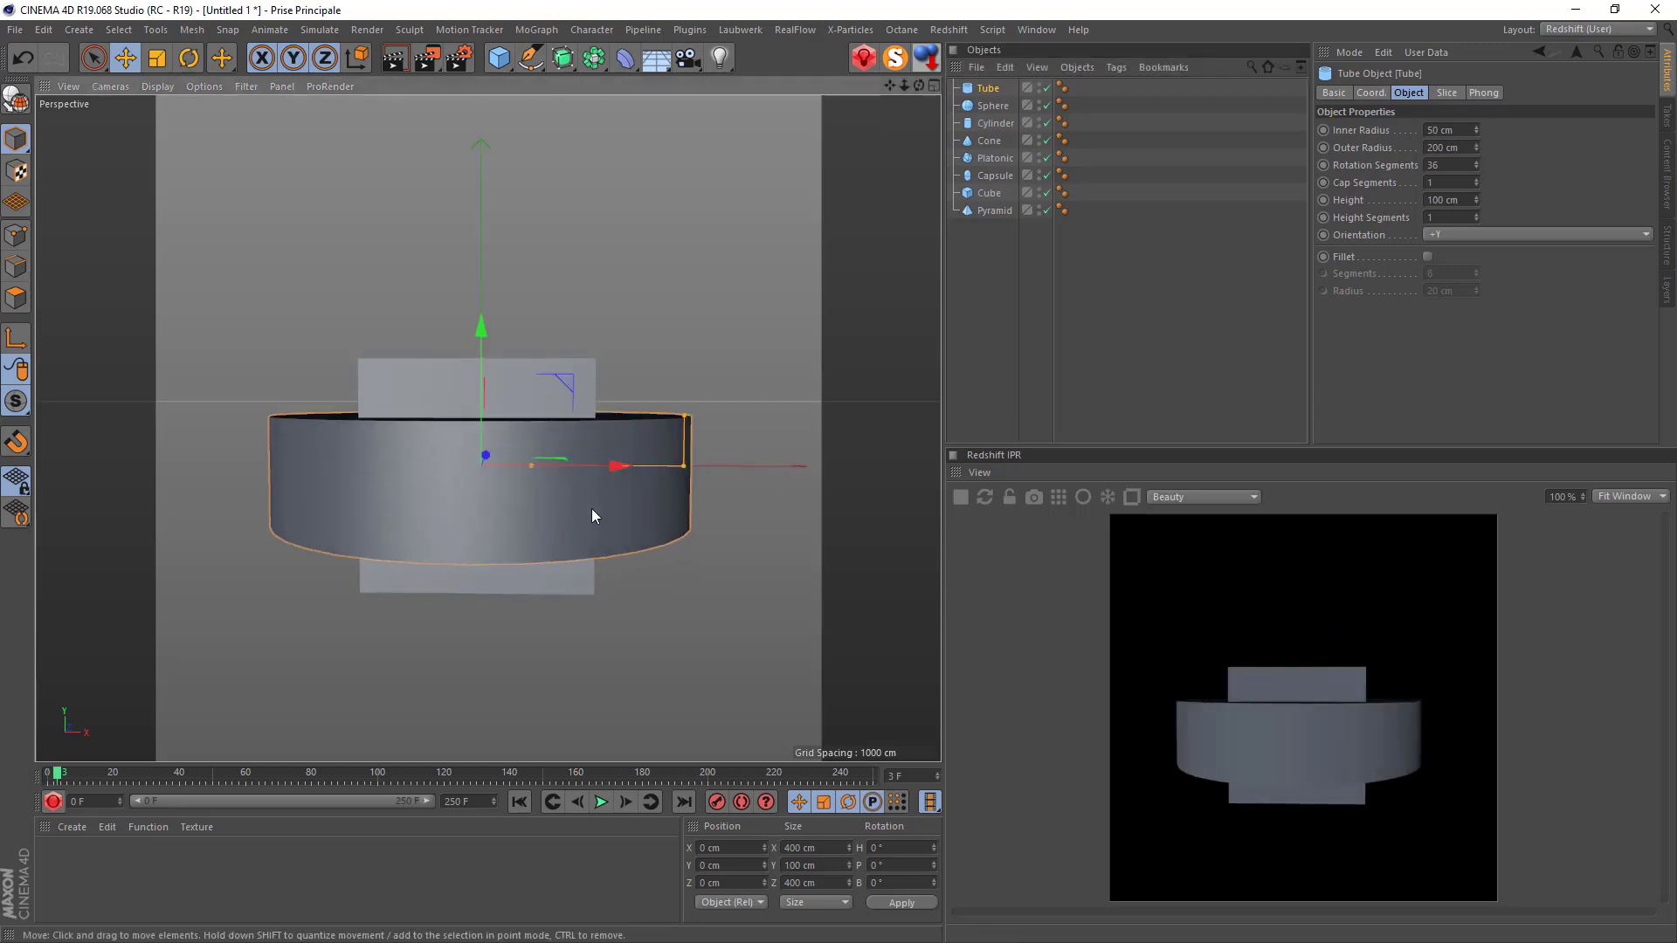
drag(685, 470, 599, 363)
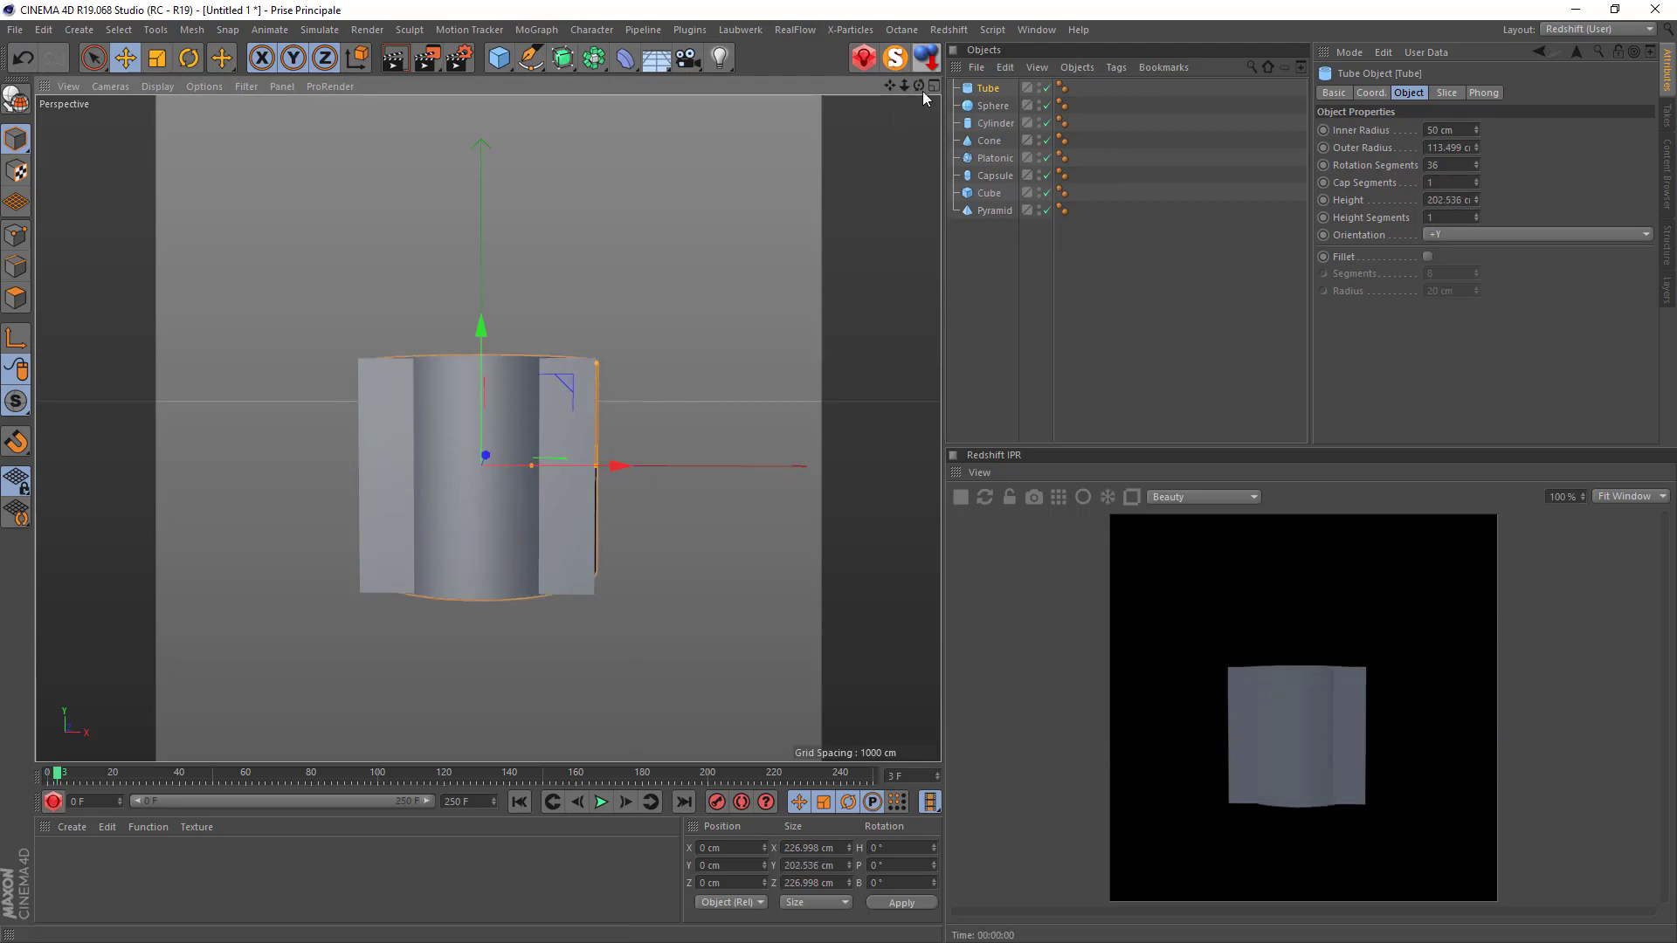
drag(920, 87, 920, 89)
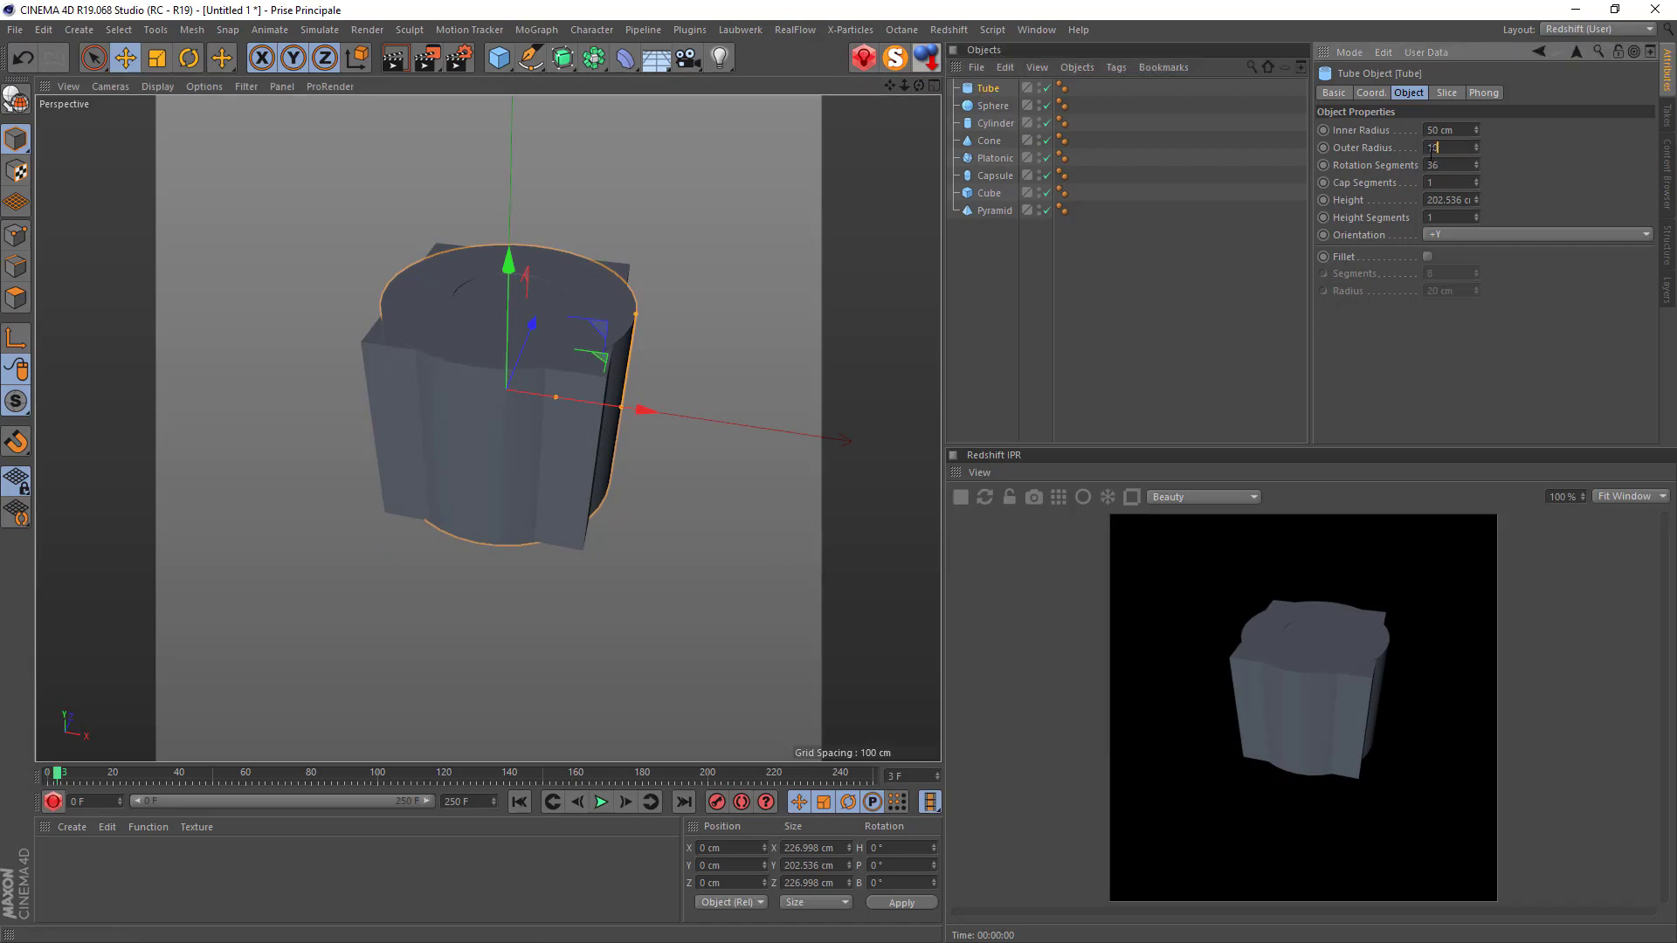
double_click(1455, 130)
text(60)
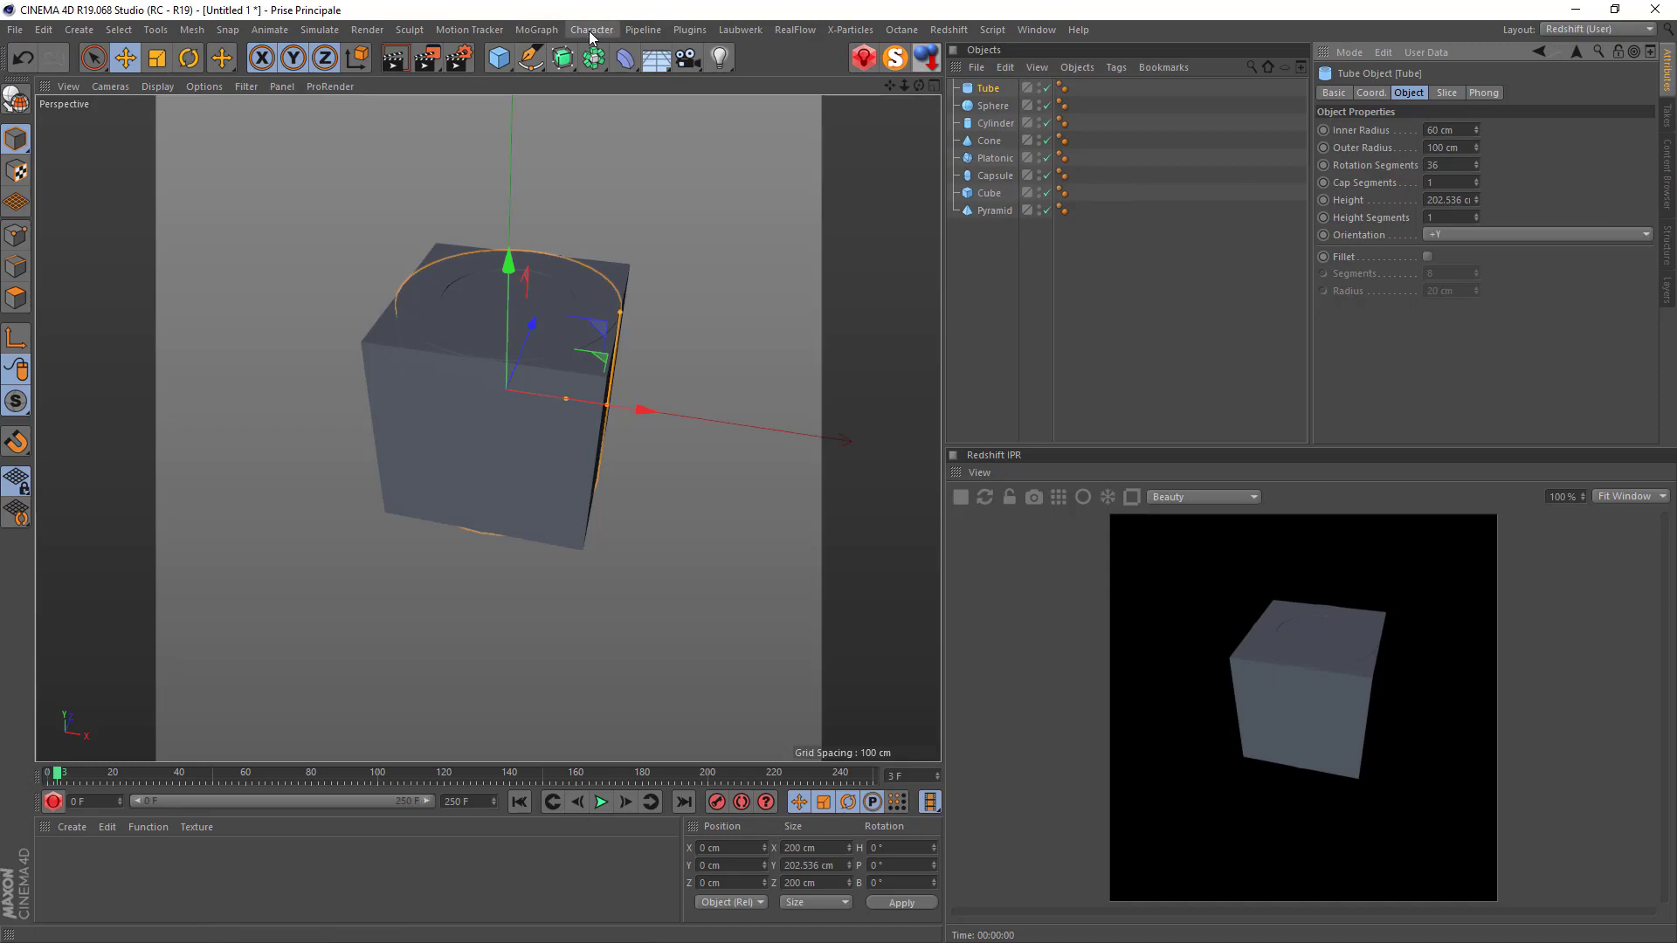
Create a MoGraph Cloner and make all eight primitives its children.
click(536, 30)
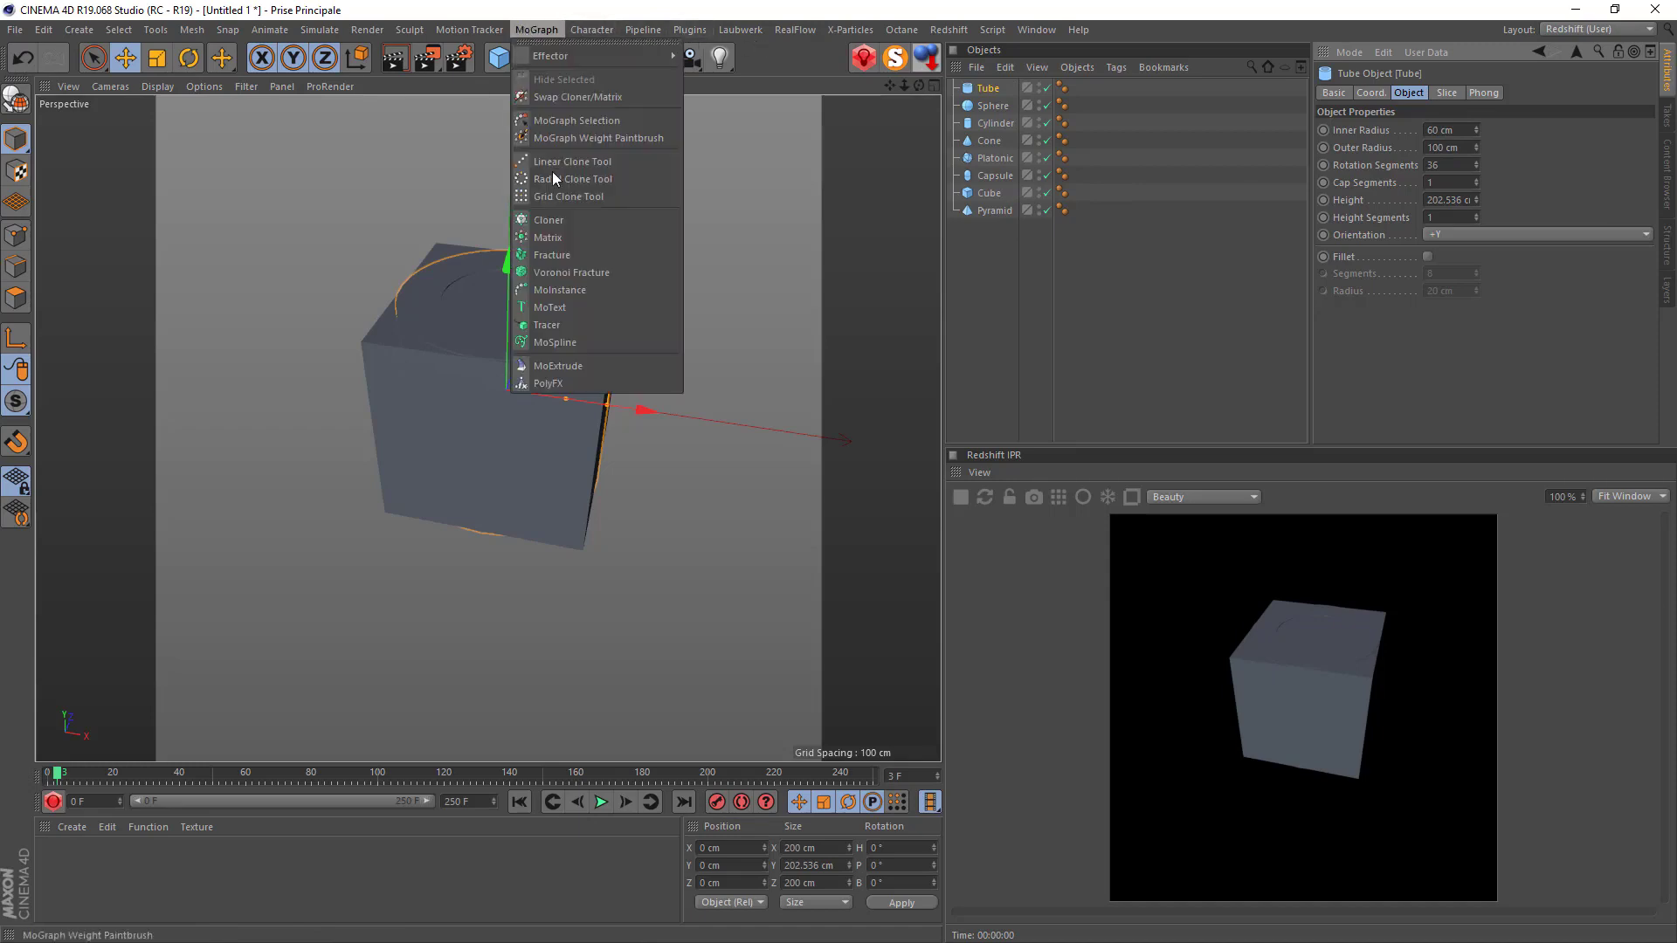
click(547, 220)
drag(1013, 275, 957, 97)
drag(993, 110, 985, 89)
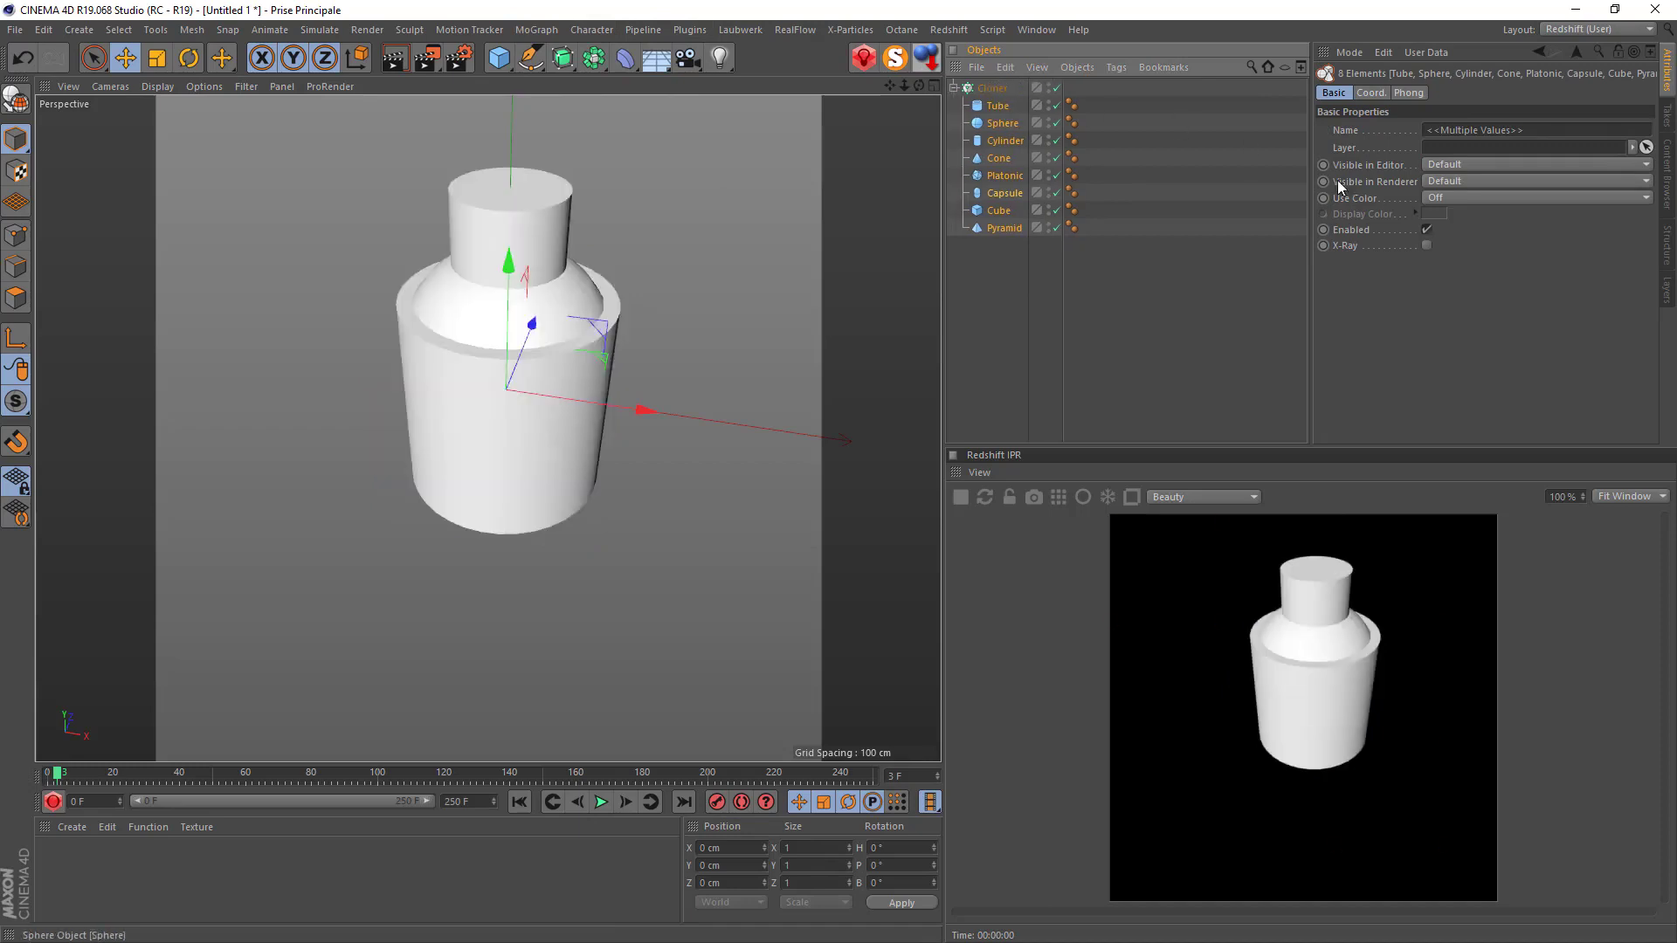
Set the Cloner's mode to Grid Array with a count of 4 × 4 × 4.
click(978, 90)
click(1405, 128)
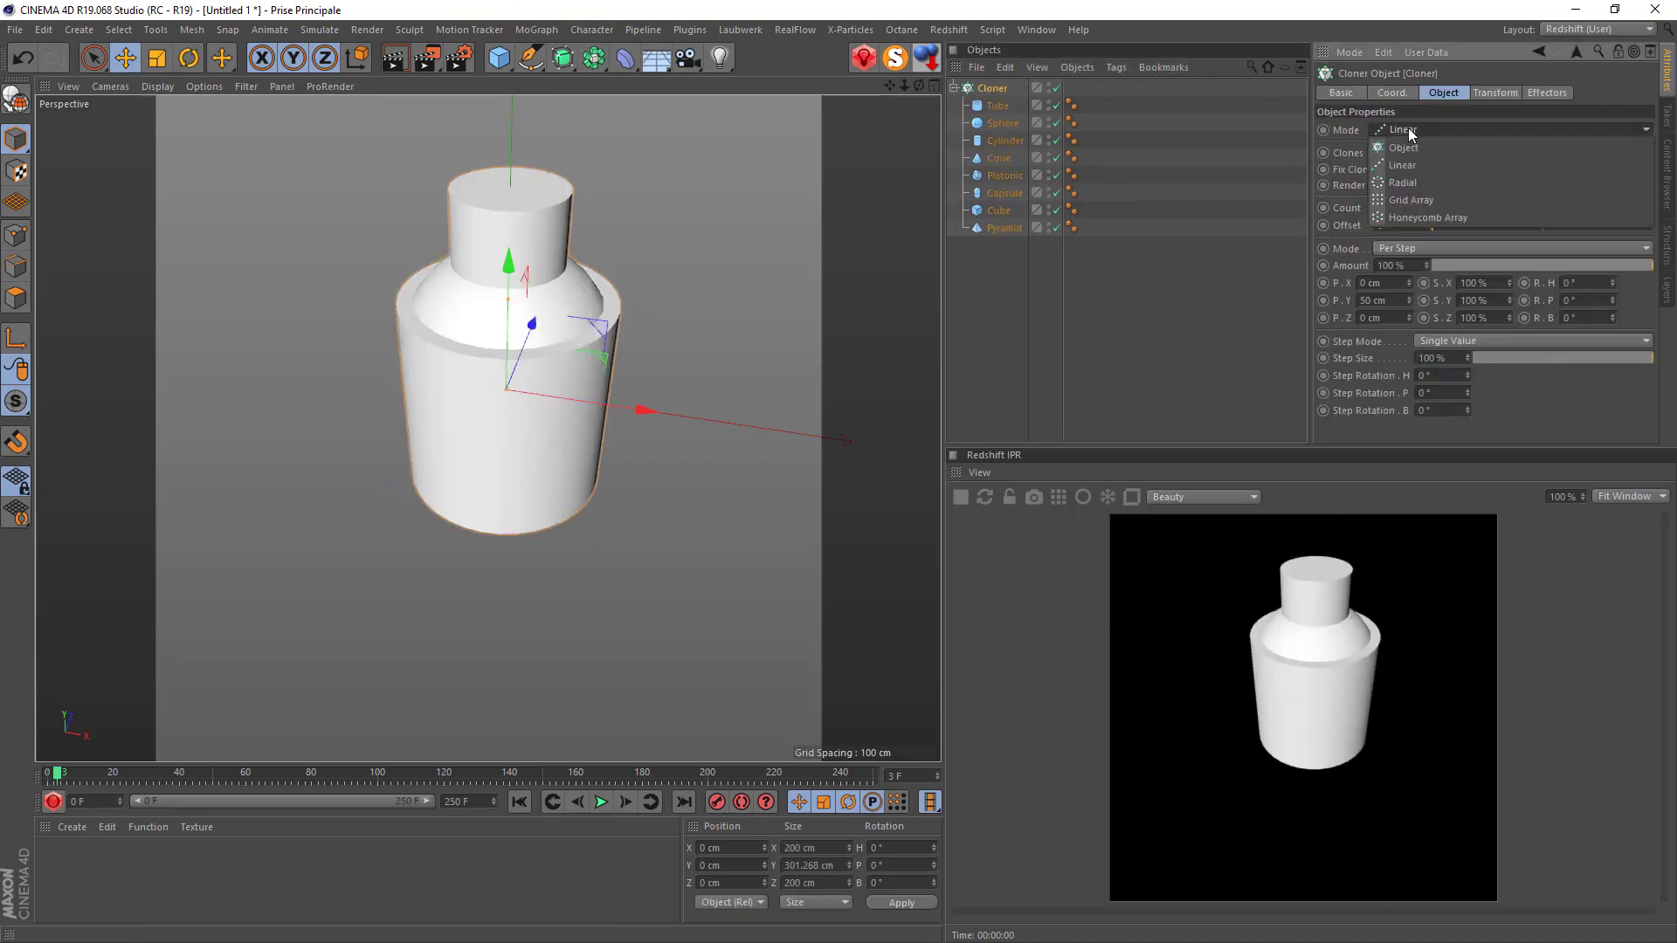
click(1387, 198)
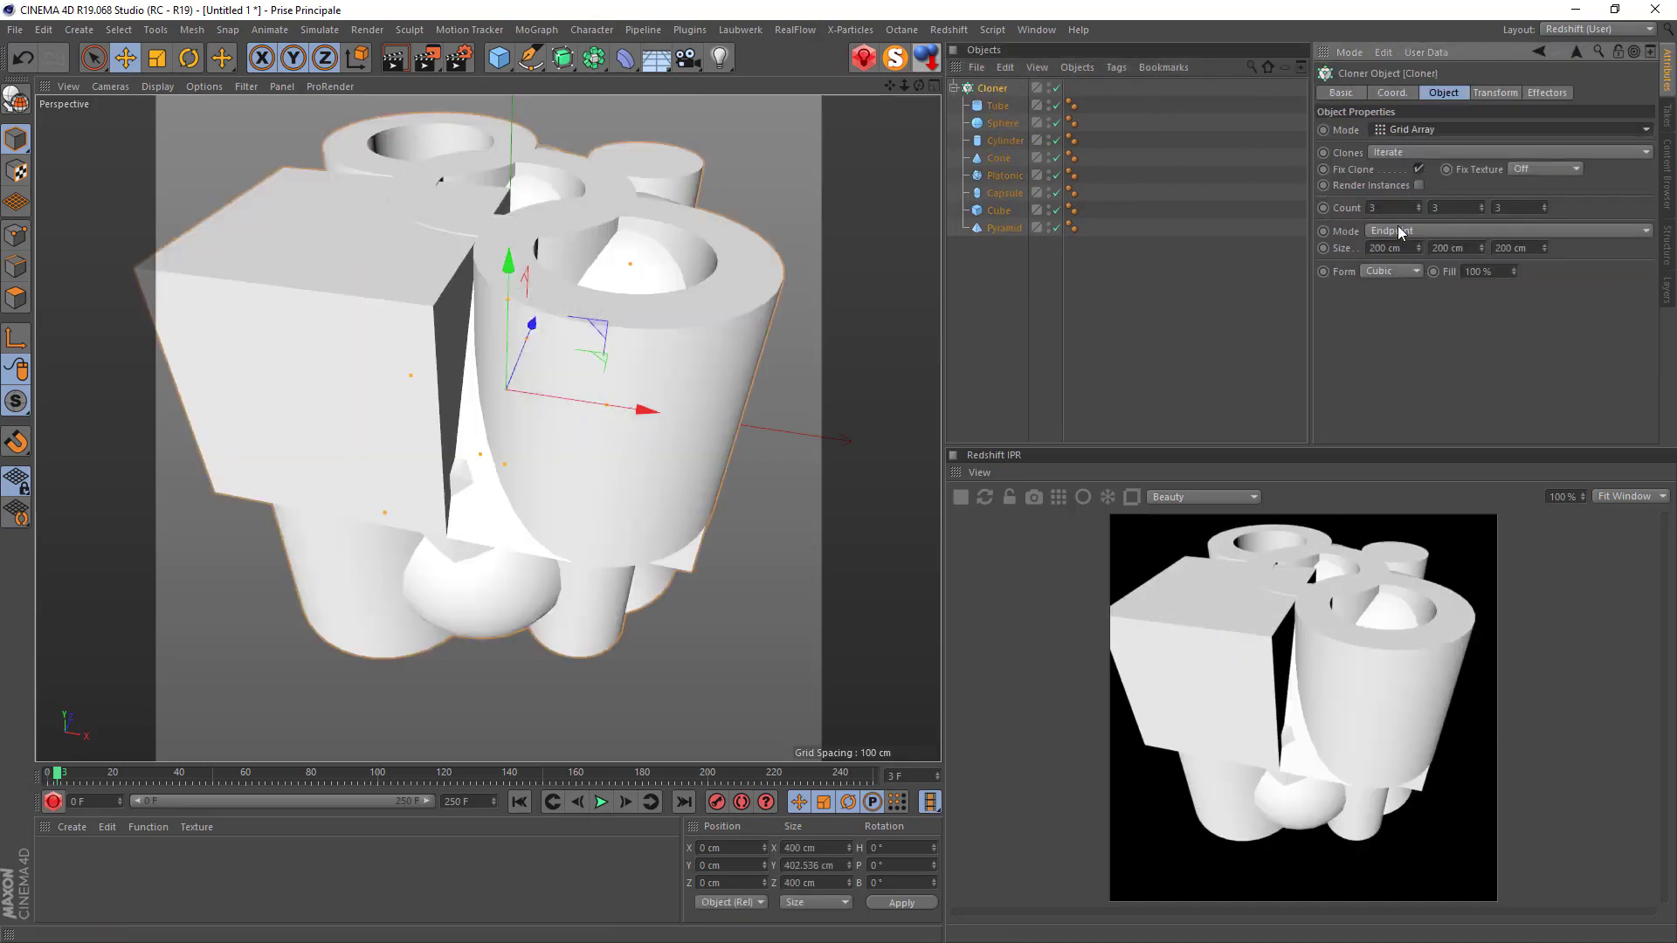
drag(1385, 209, 1351, 220)
text(44)
key(Tab)
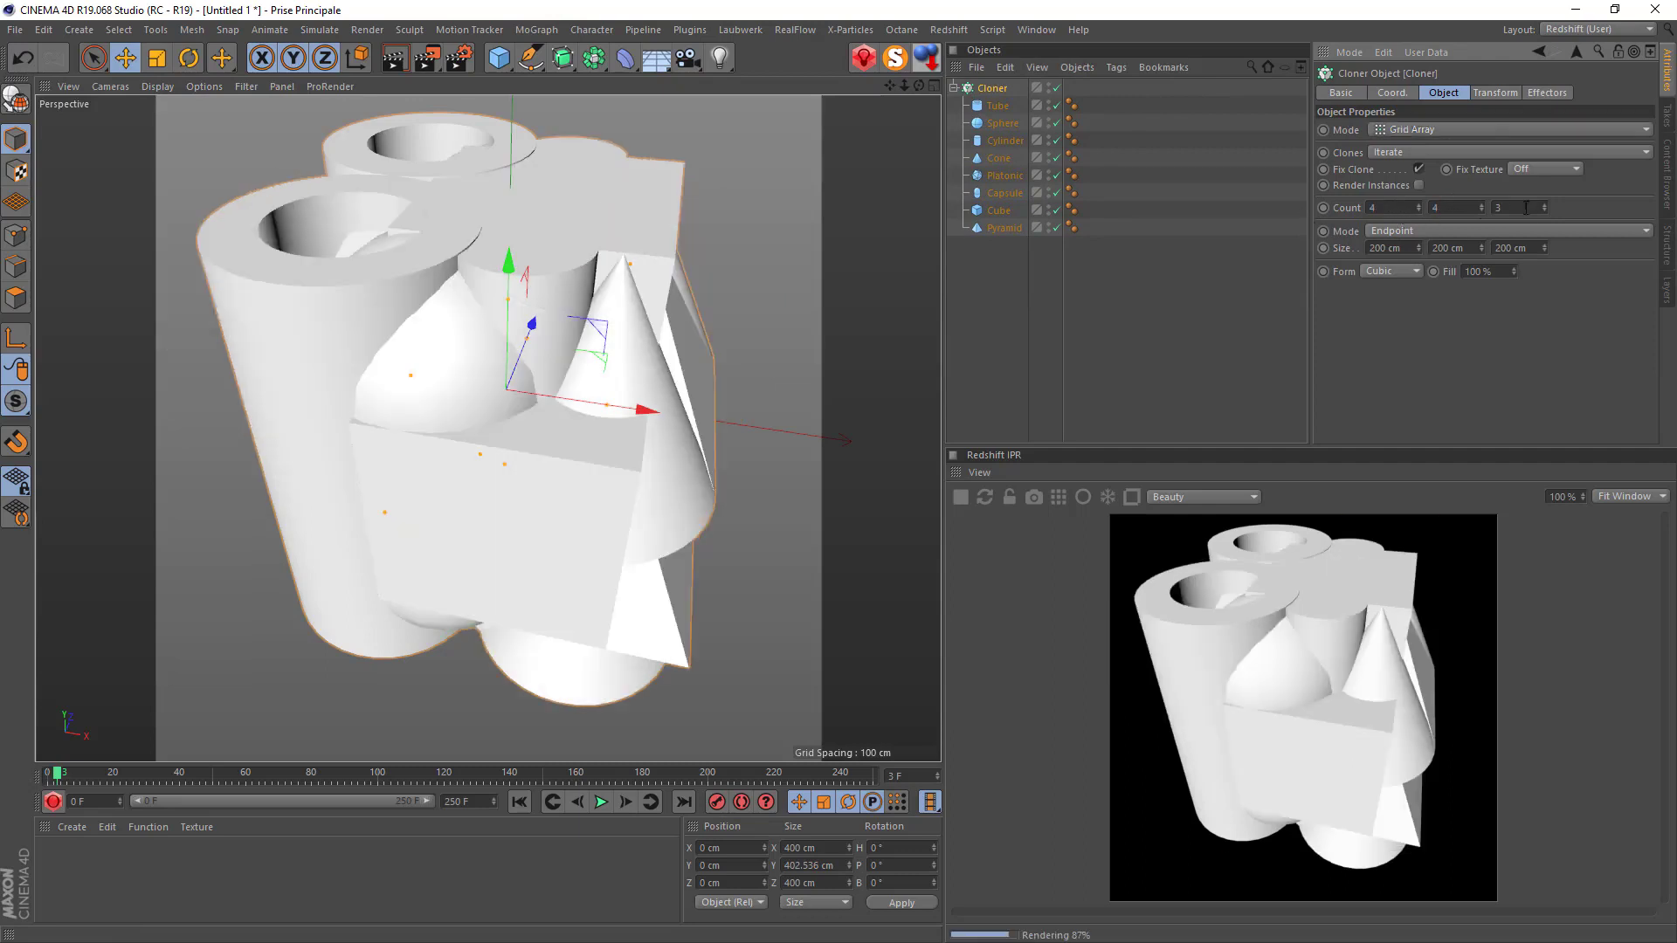
text(4)
key(Return)
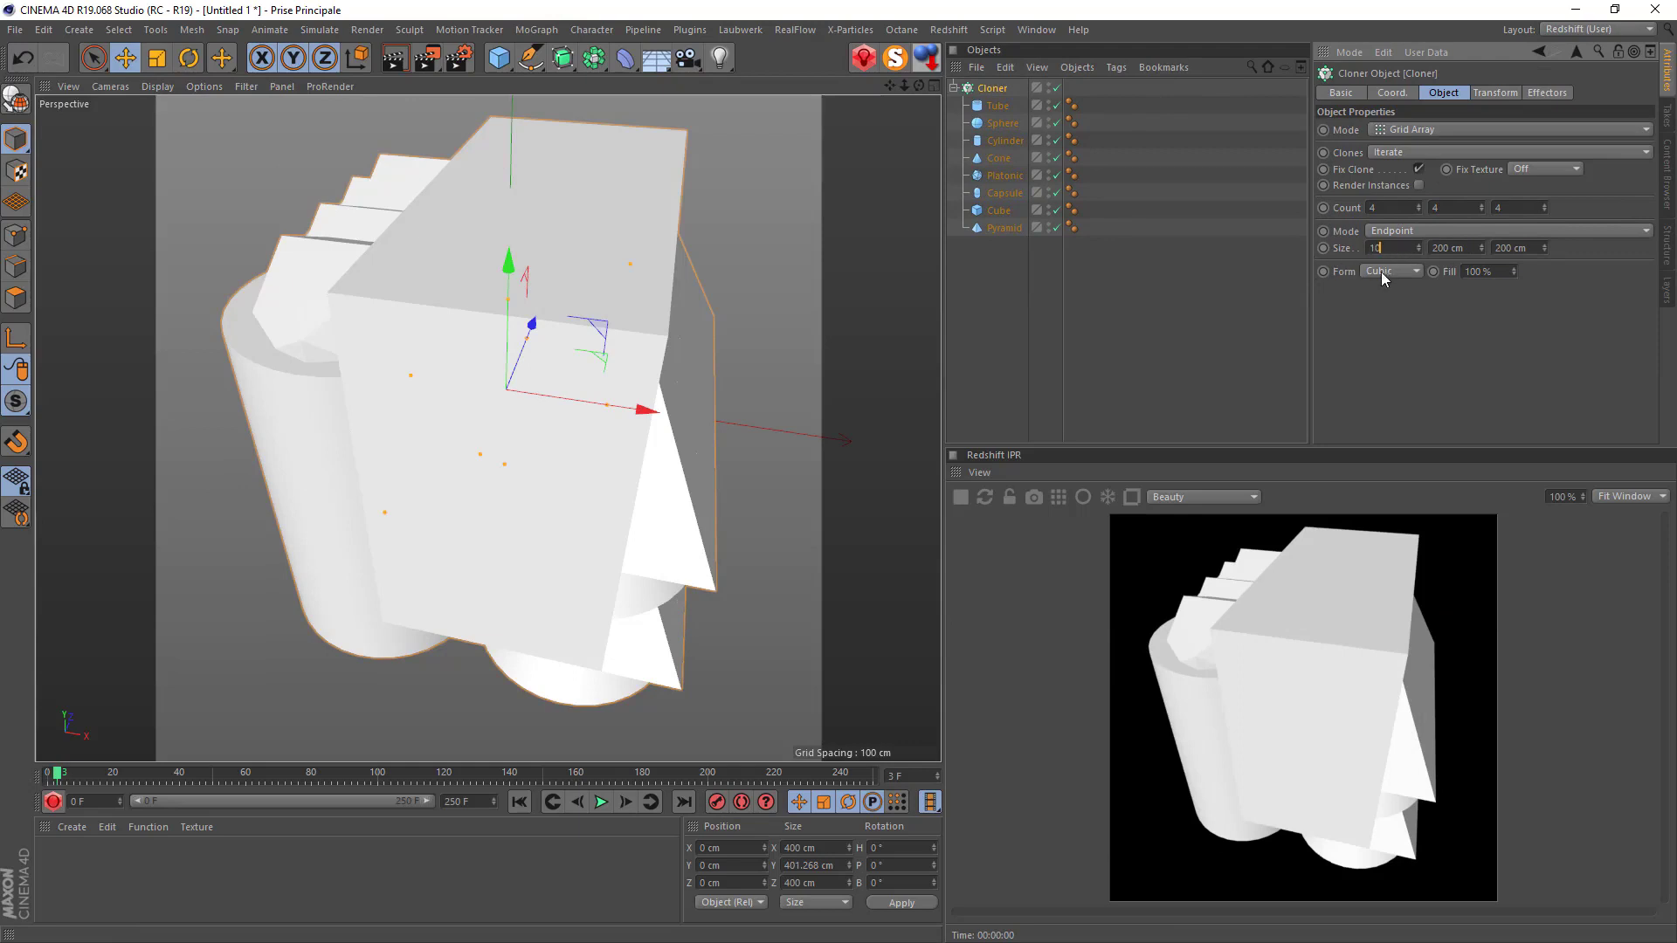
Set the grid array's size to 1000 cm in all three directions.
text(1000)
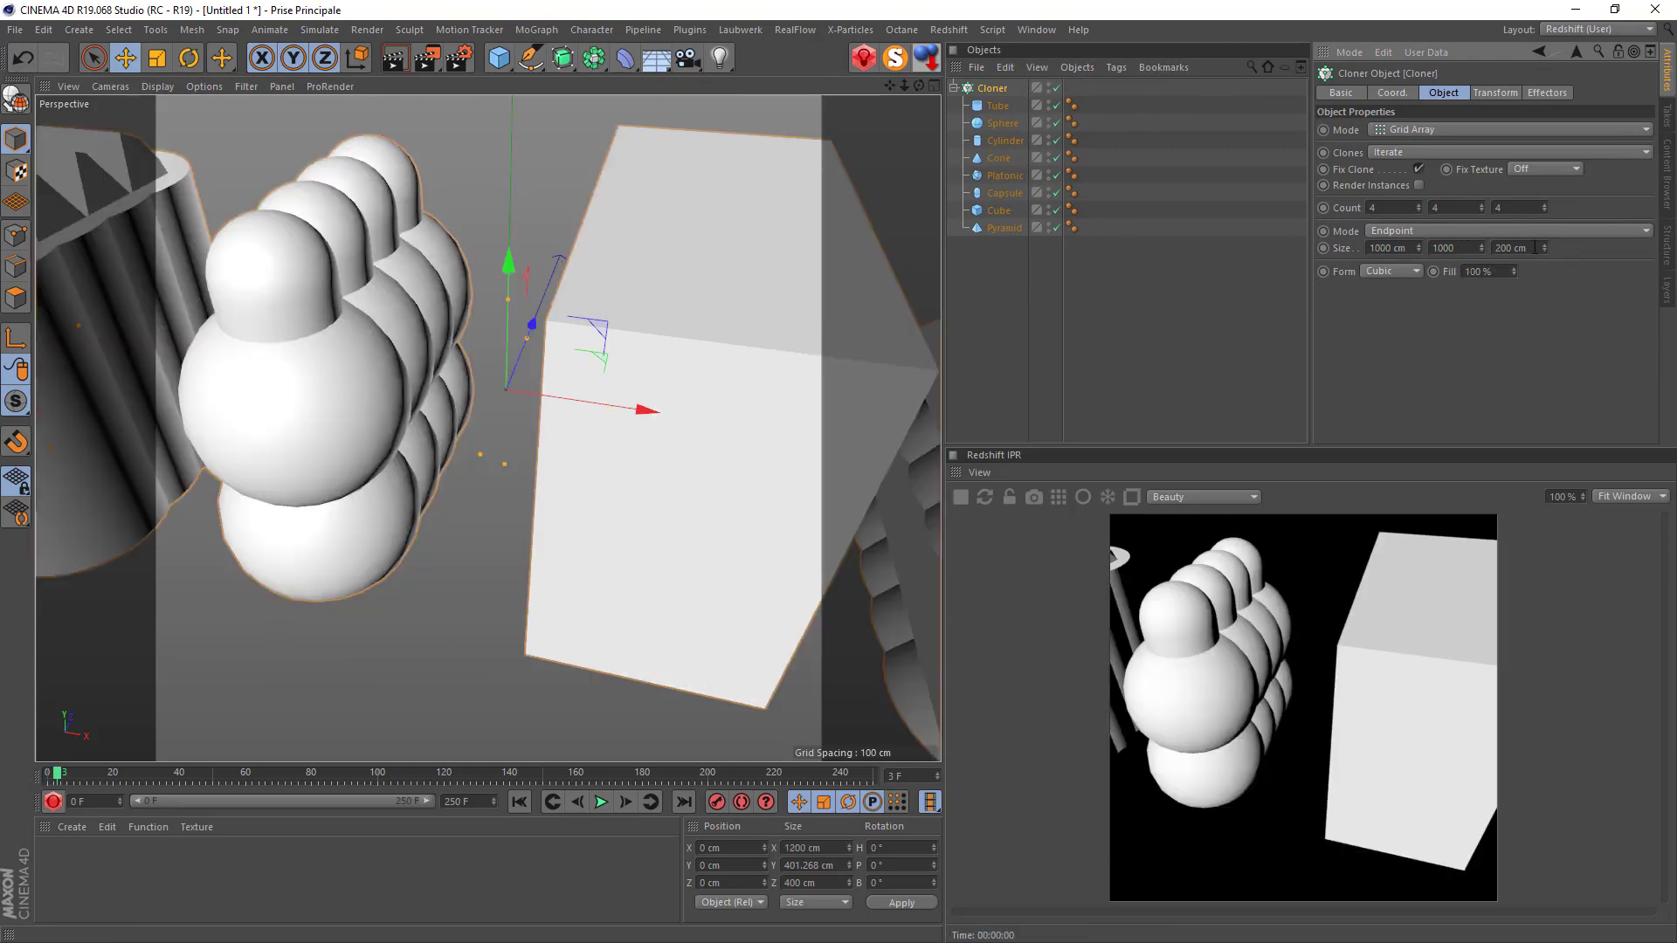
key(Tab)
text(1000)
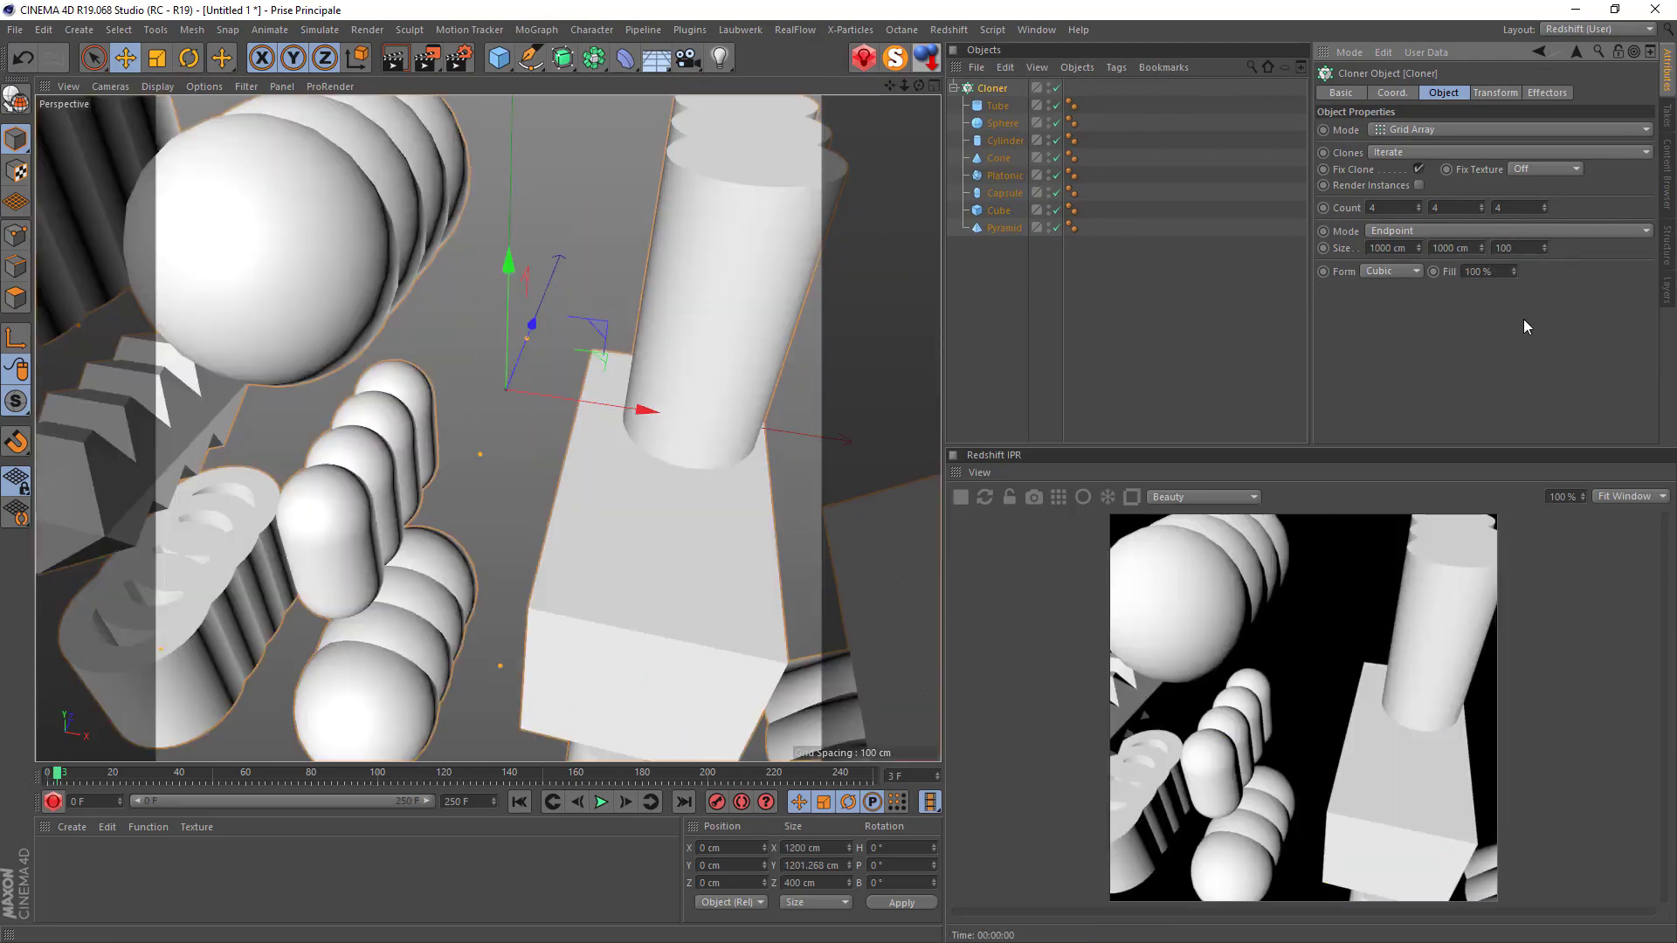
key(Return)
scroll(391, 390, down, 10)
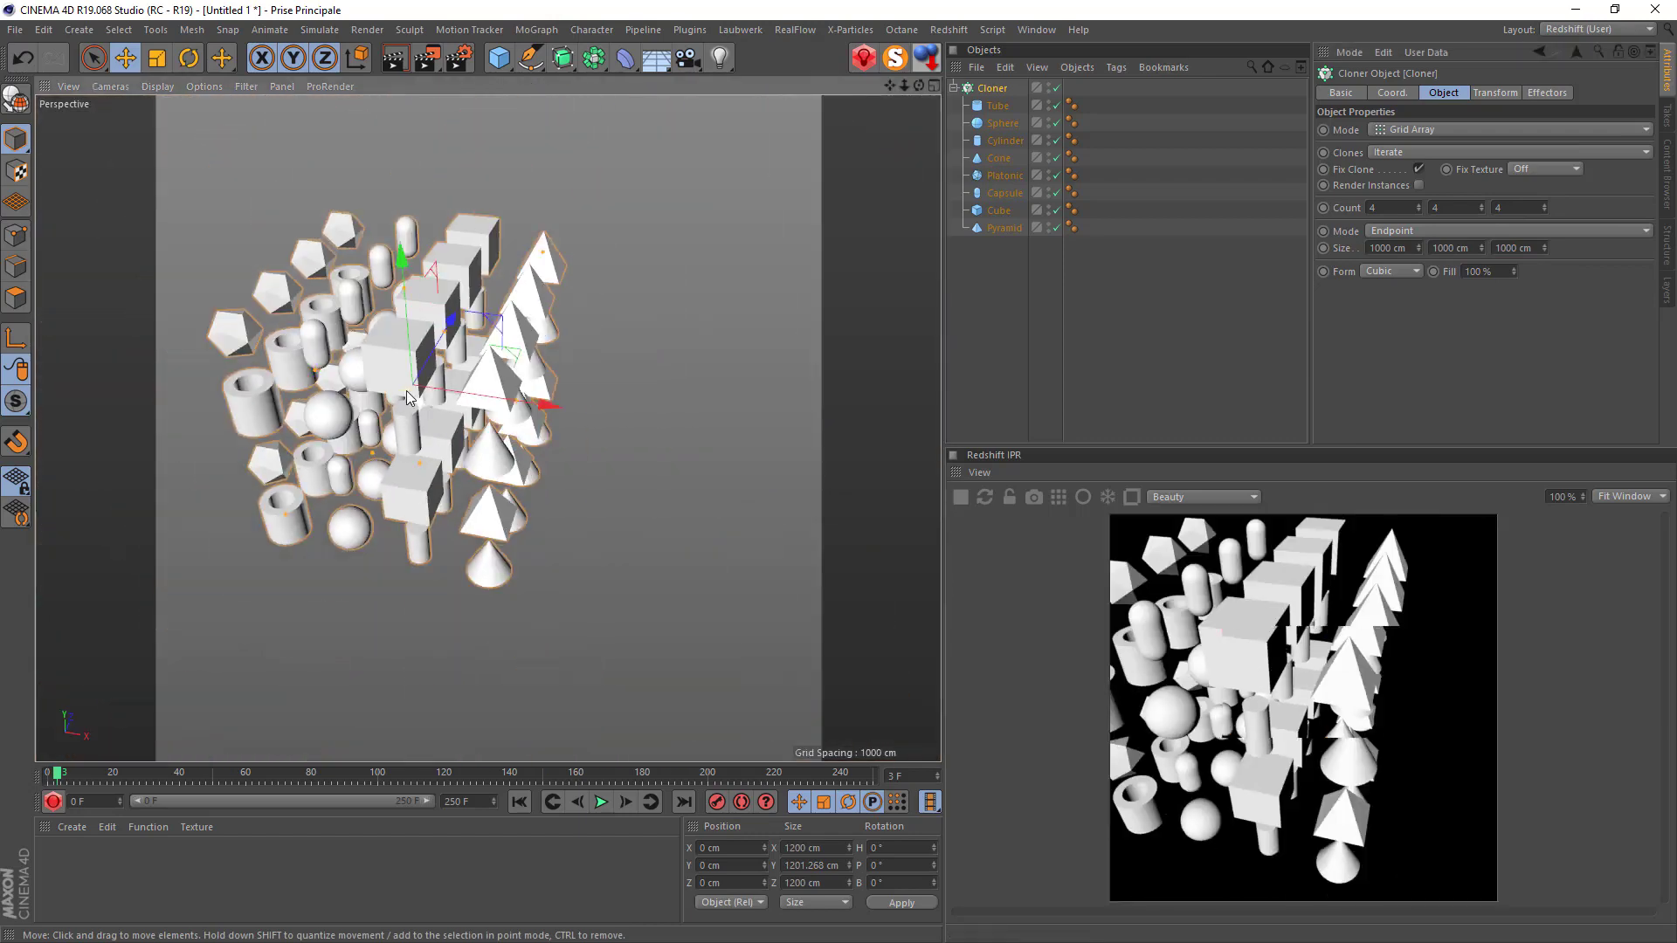
scroll(406, 390, up, 2)
drag(921, 84, 738, 307)
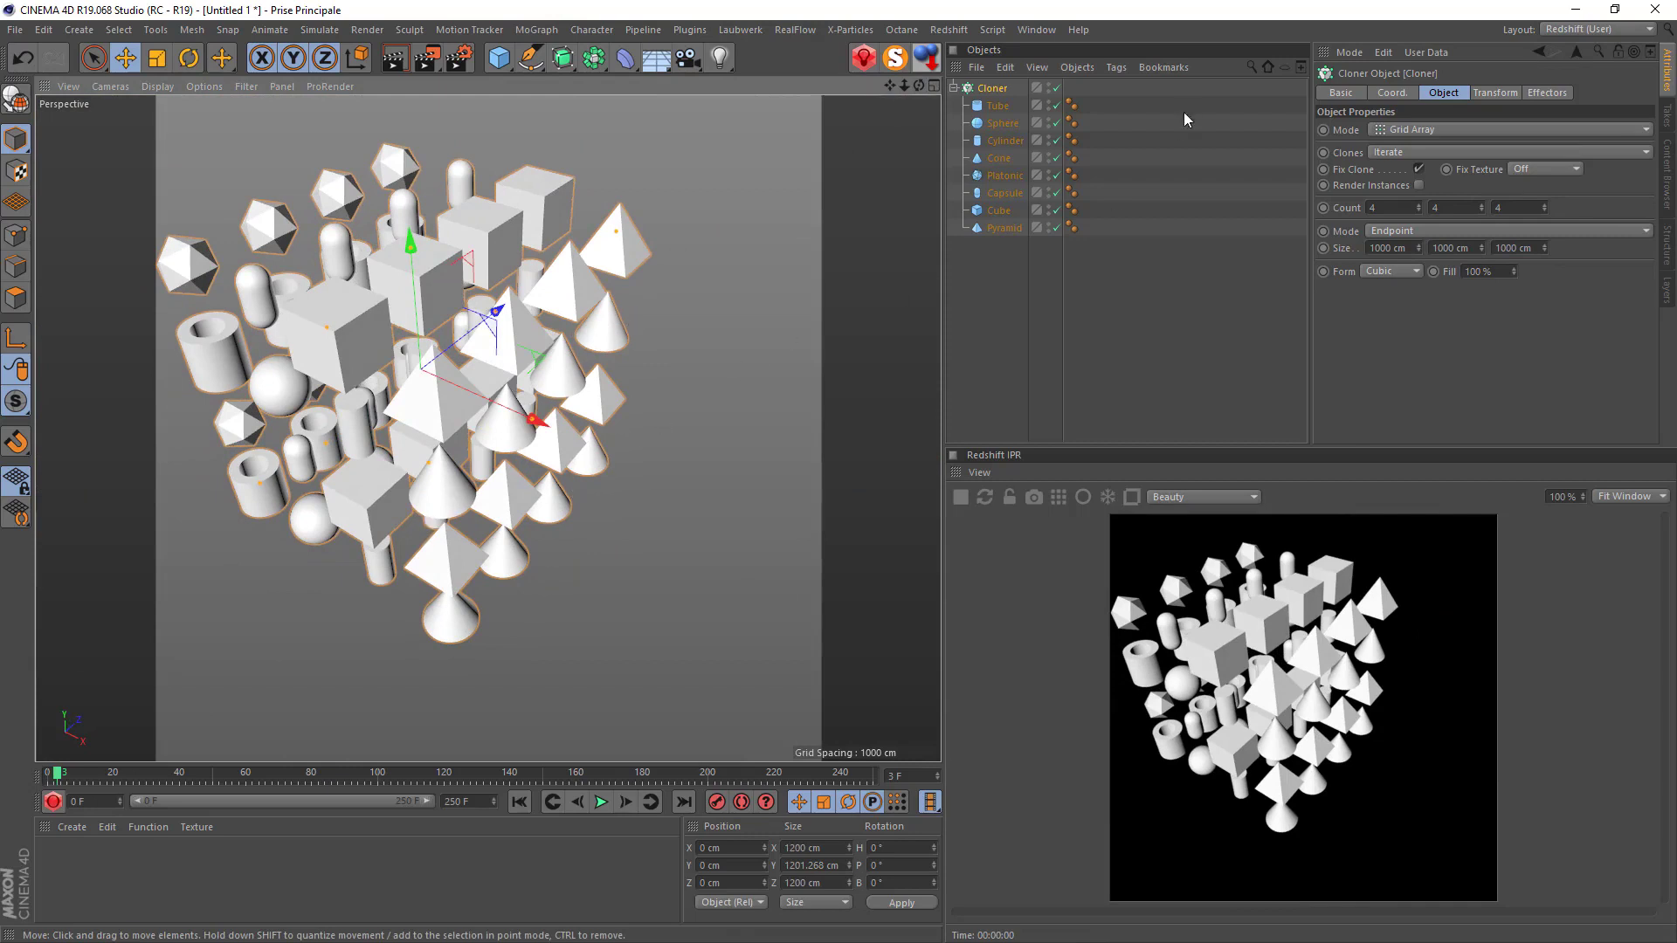
Set the Cloner's Clones distribution to Random.
click(986, 87)
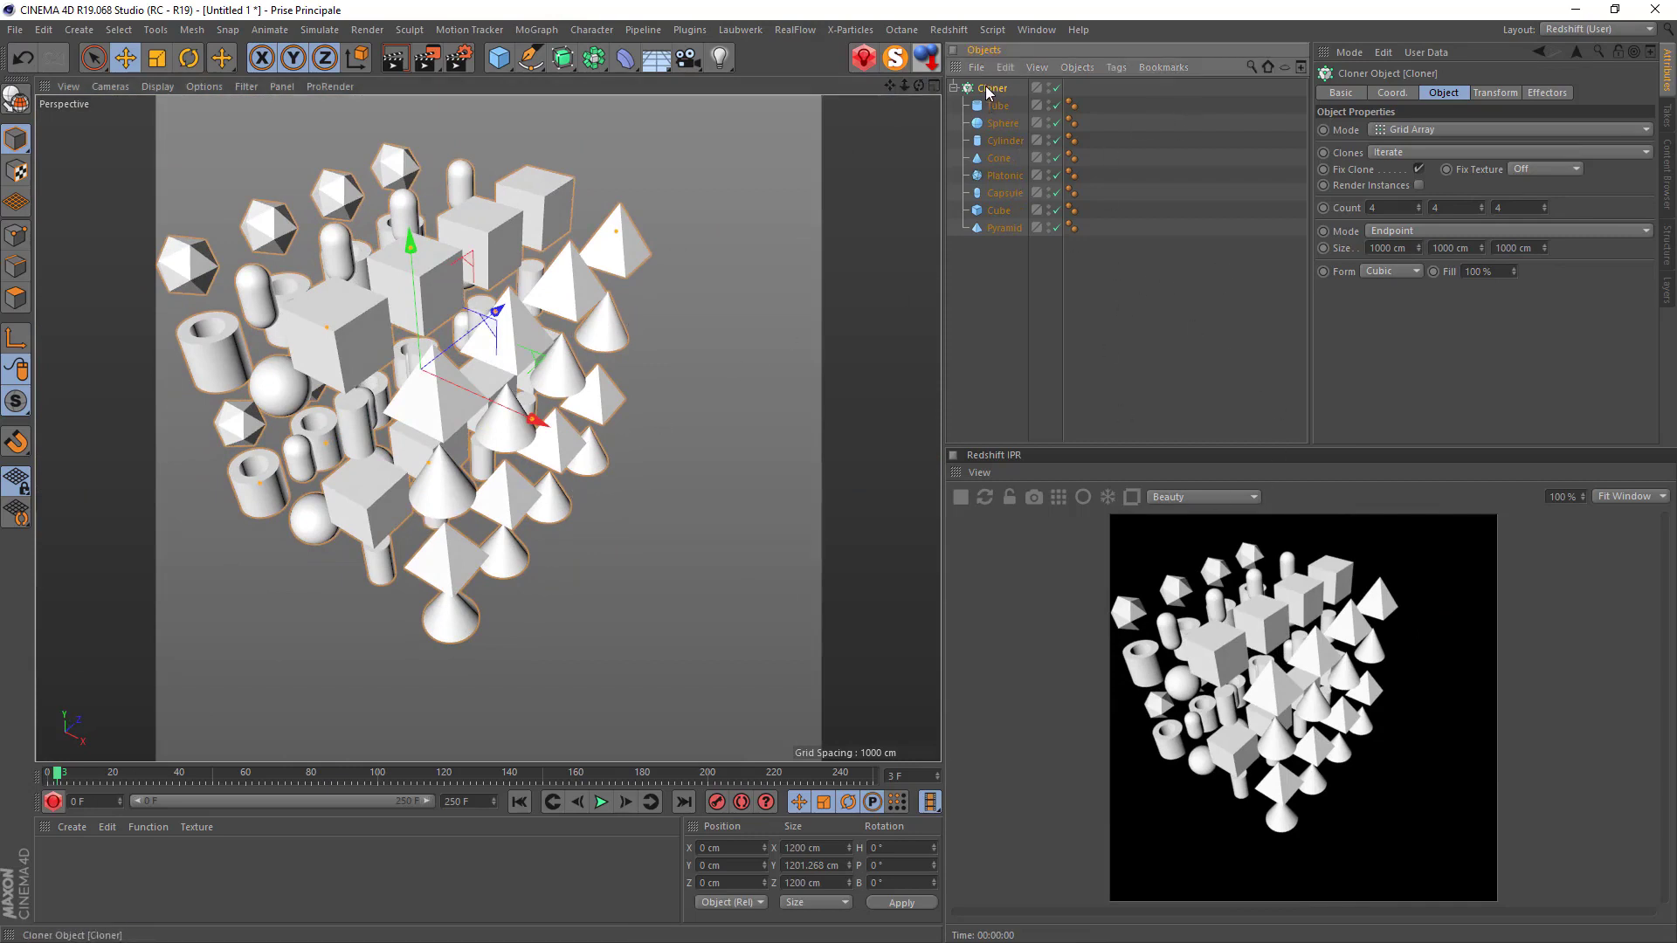
click(1378, 153)
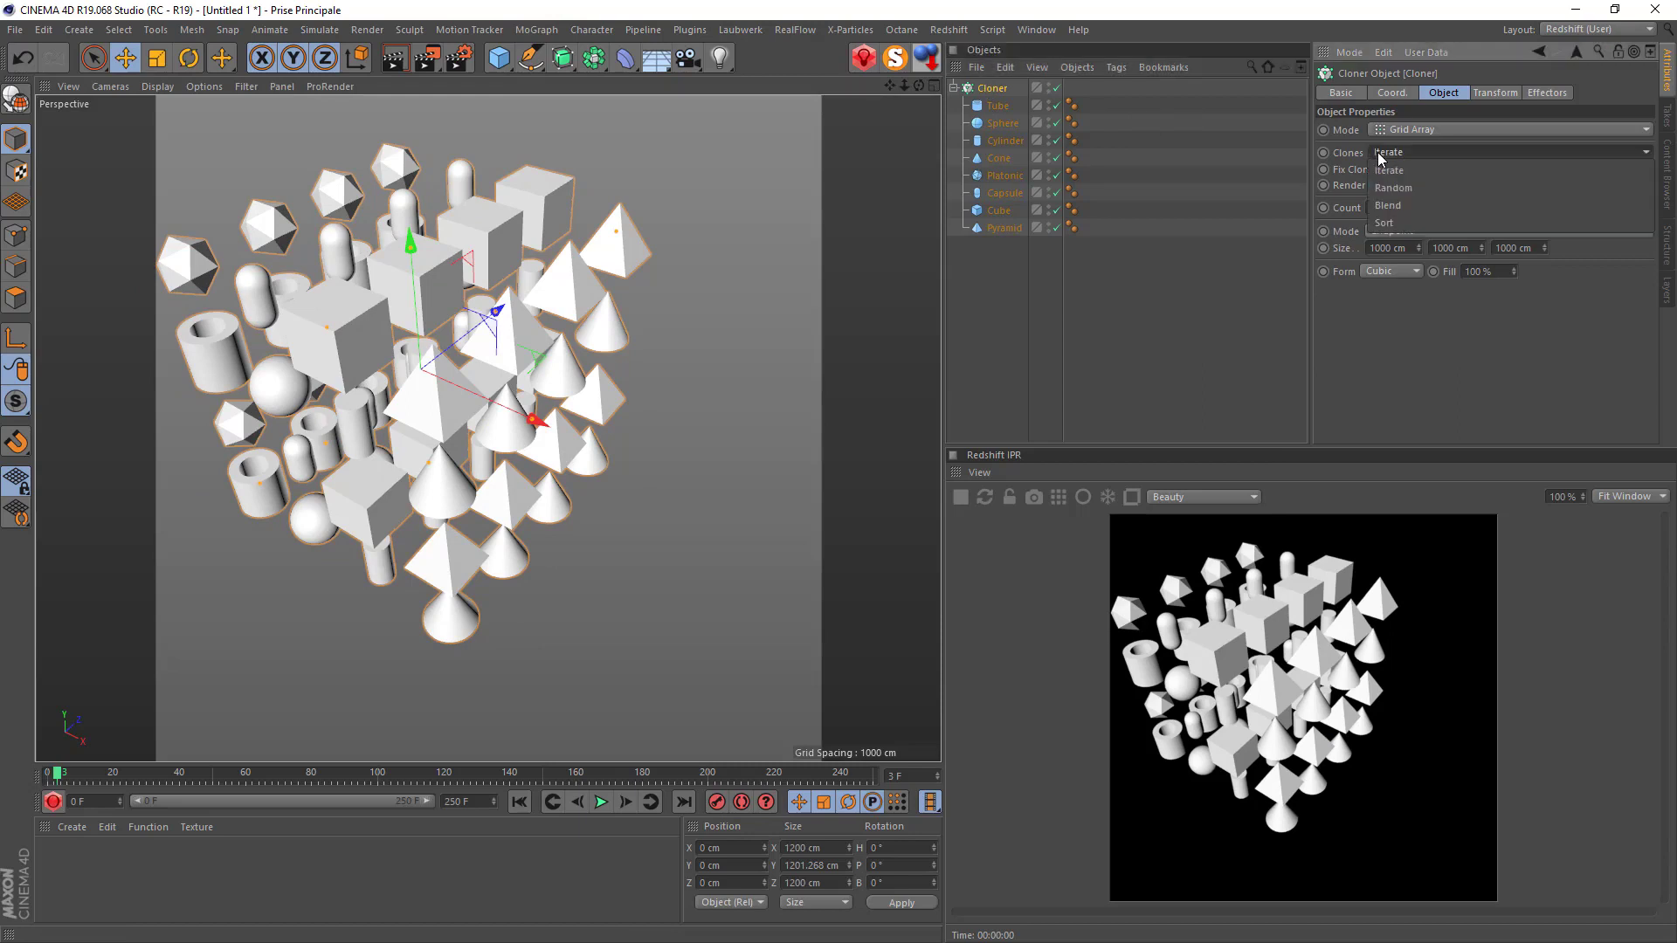
click(1395, 189)
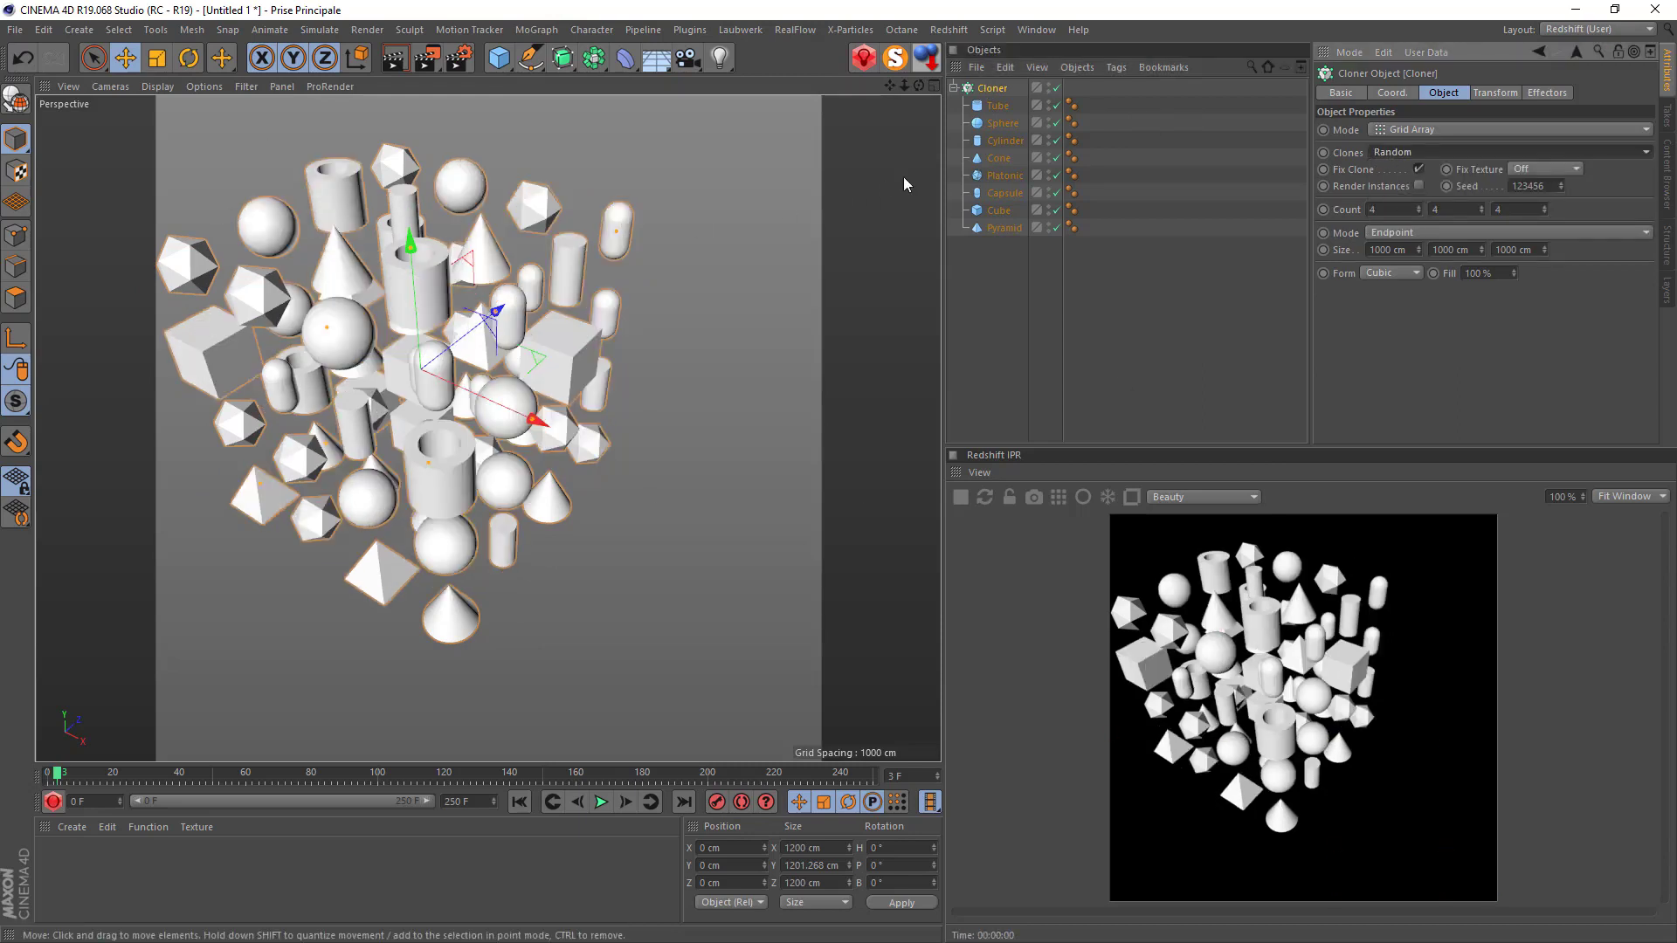
drag(920, 86, 1060, 8)
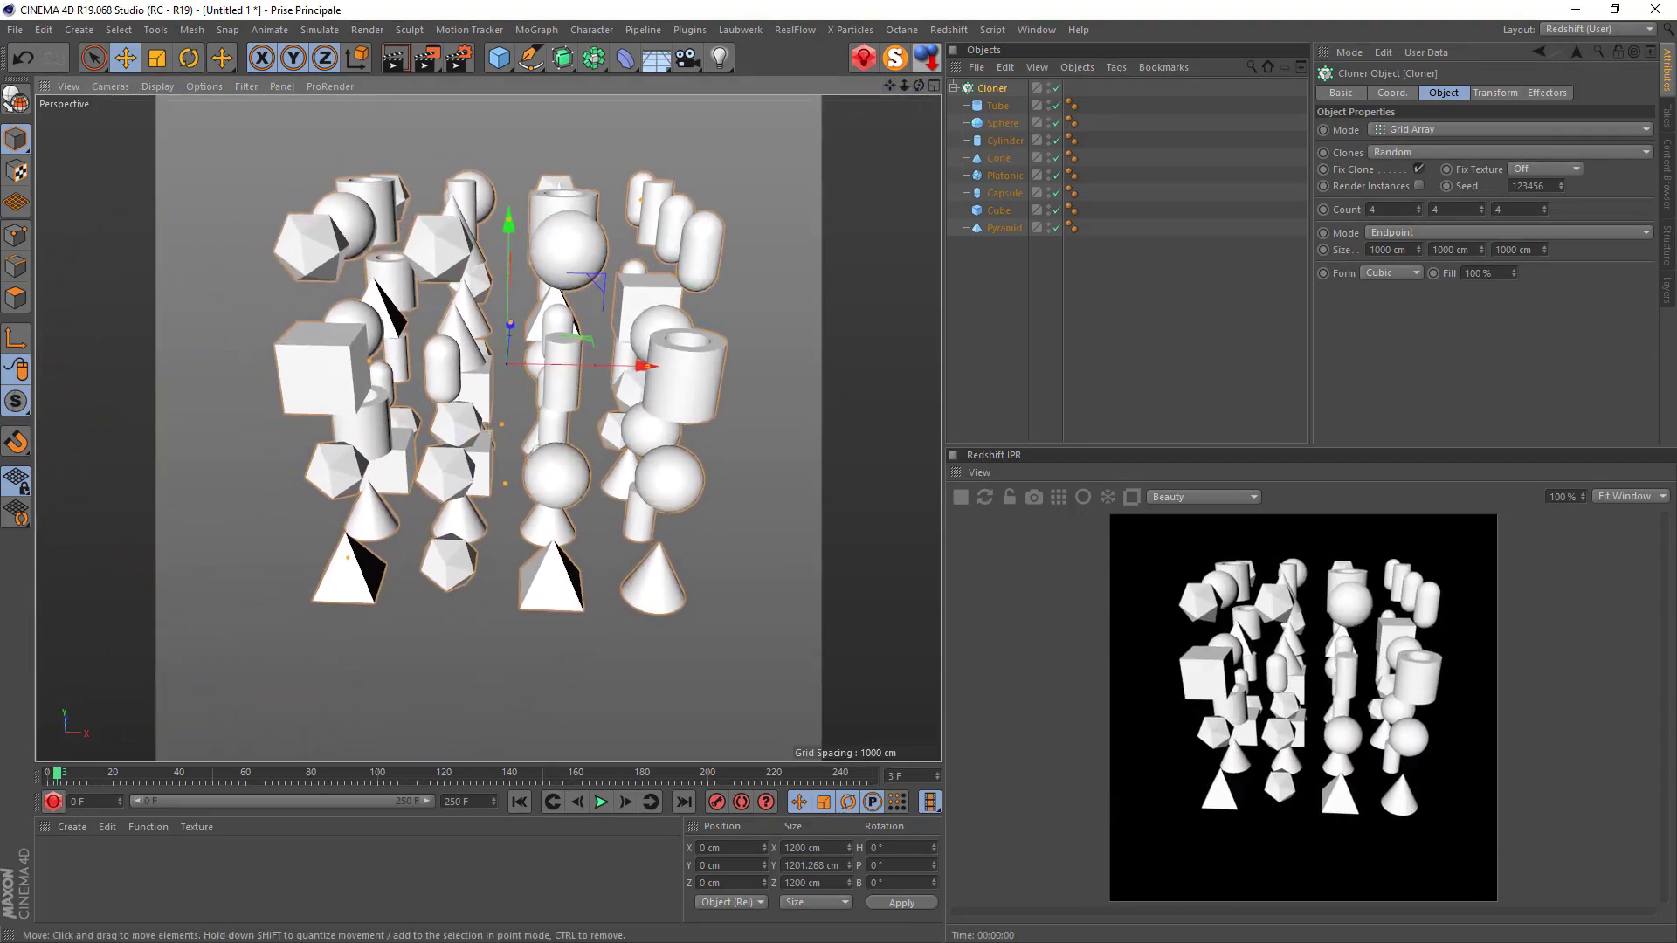
Switch to the media player, replay the reference animation from the start, pause it and close the player.
key(alt+Tab)
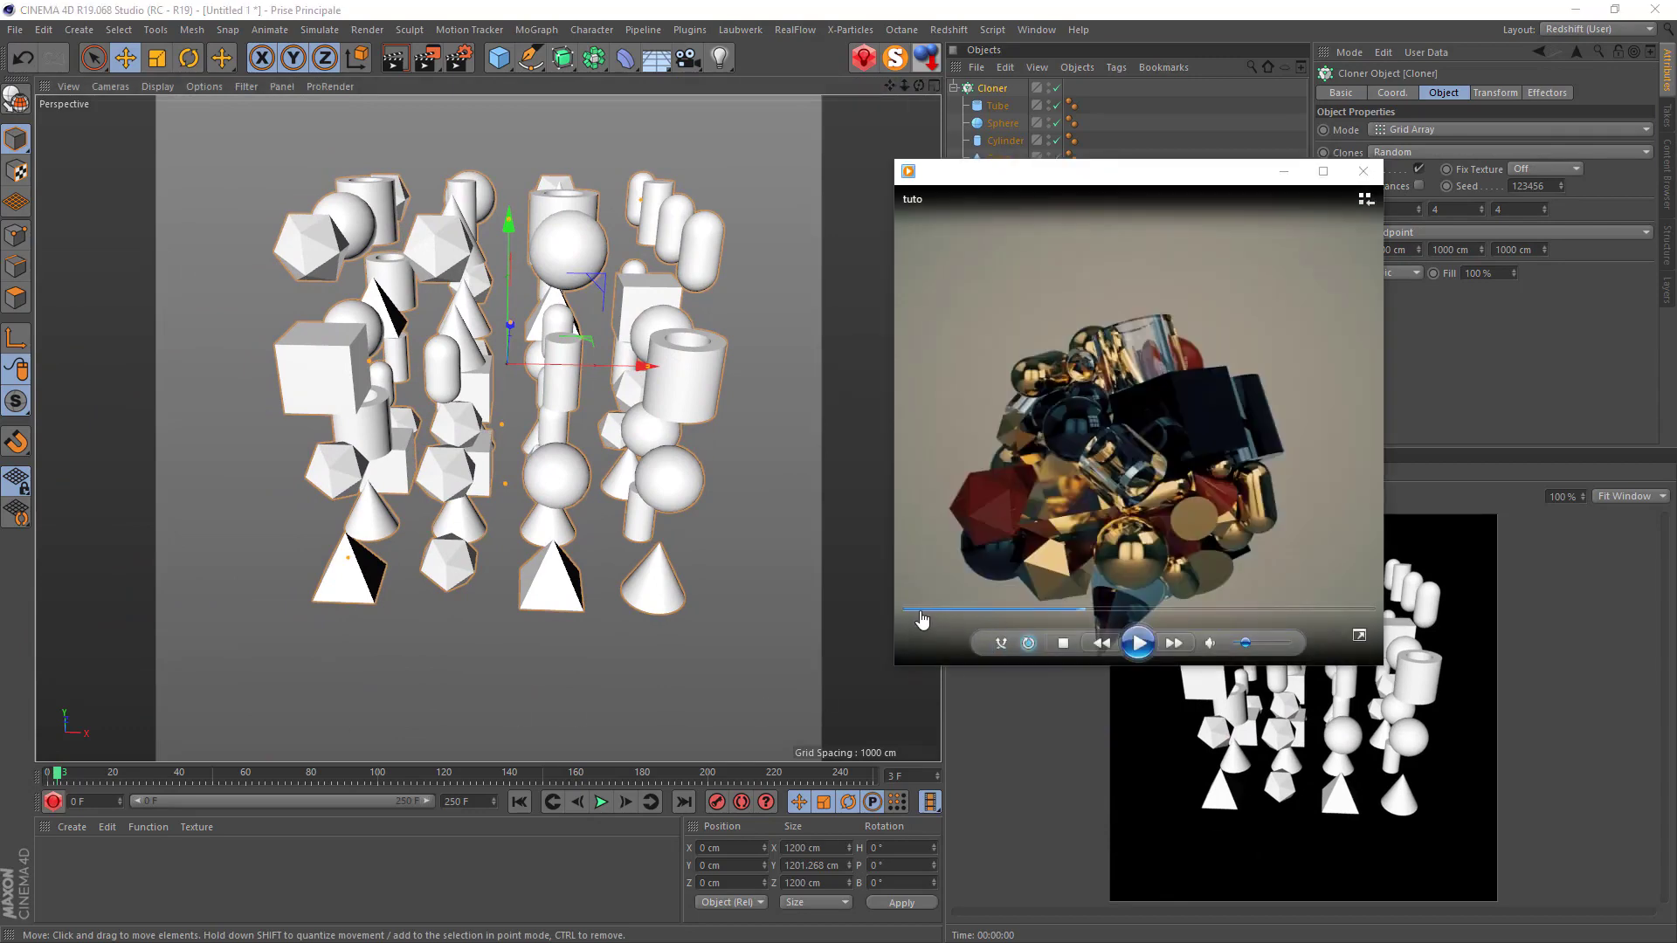
drag(921, 613, 892, 615)
click(1138, 644)
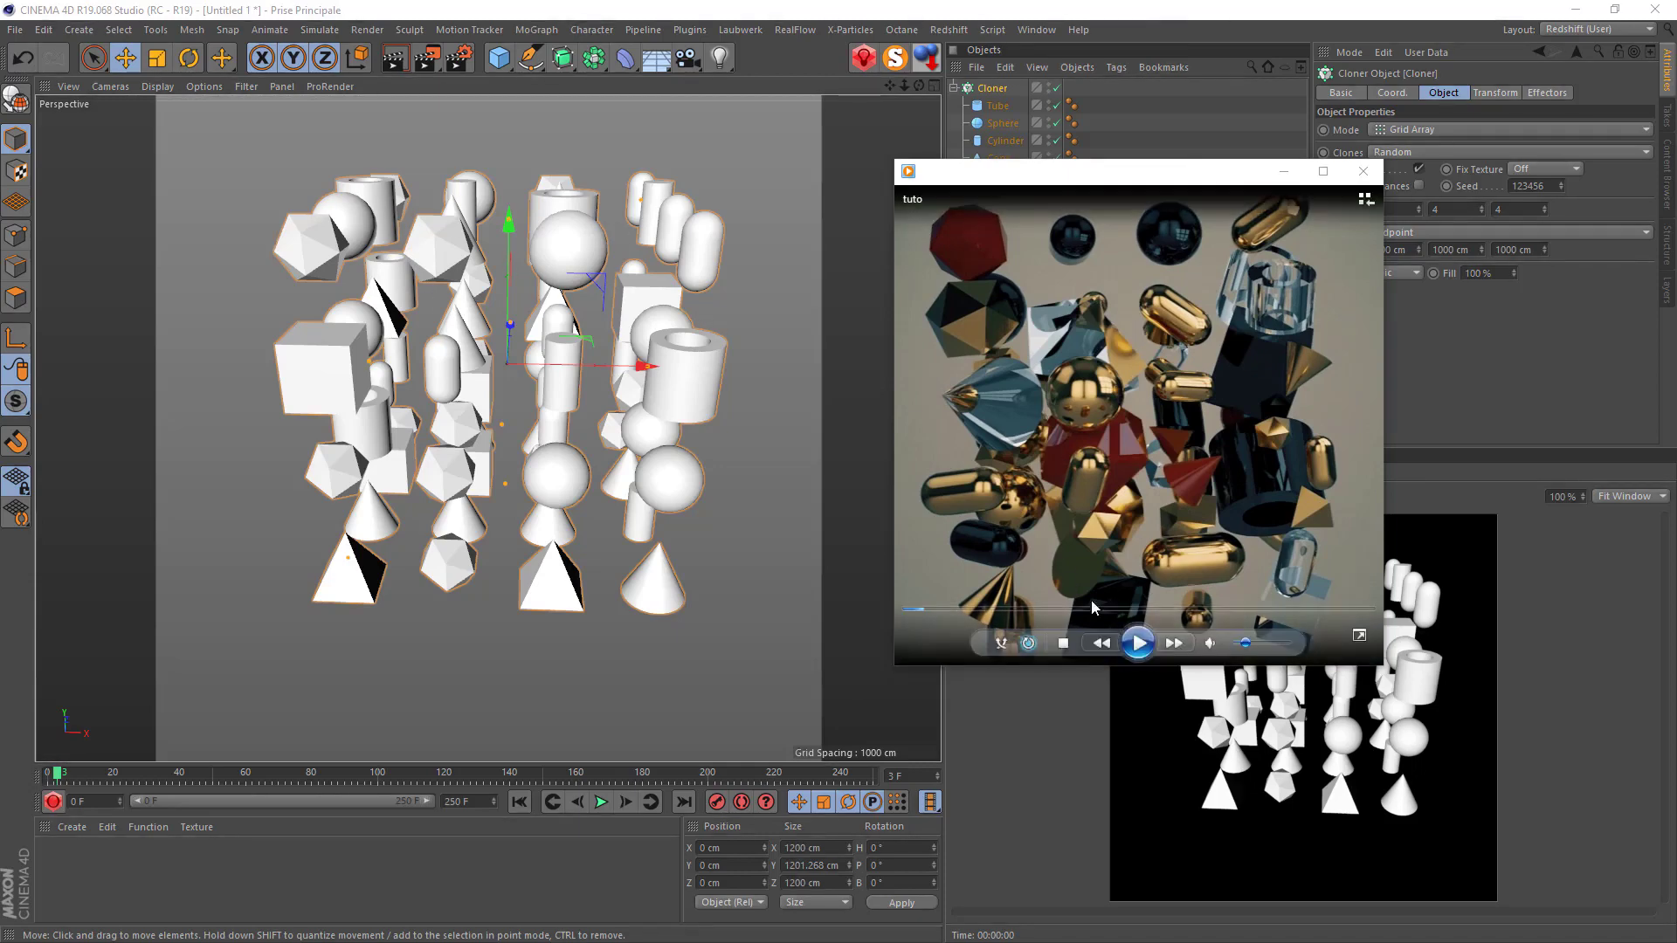
click(1138, 644)
click(1138, 644)
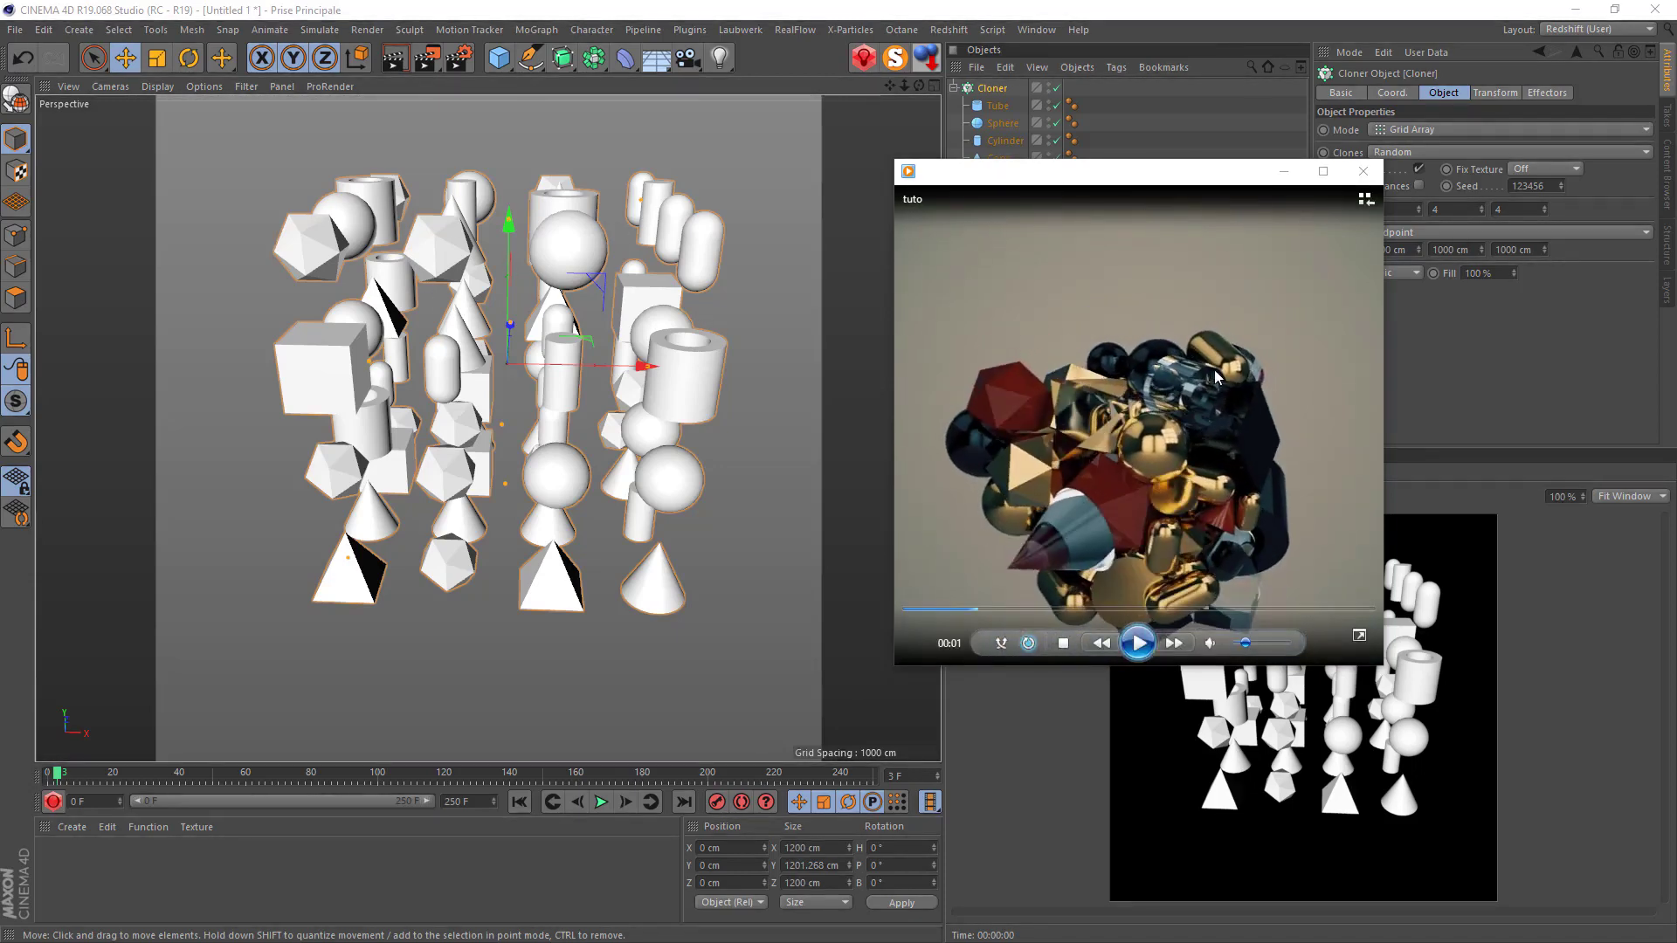
click(1363, 171)
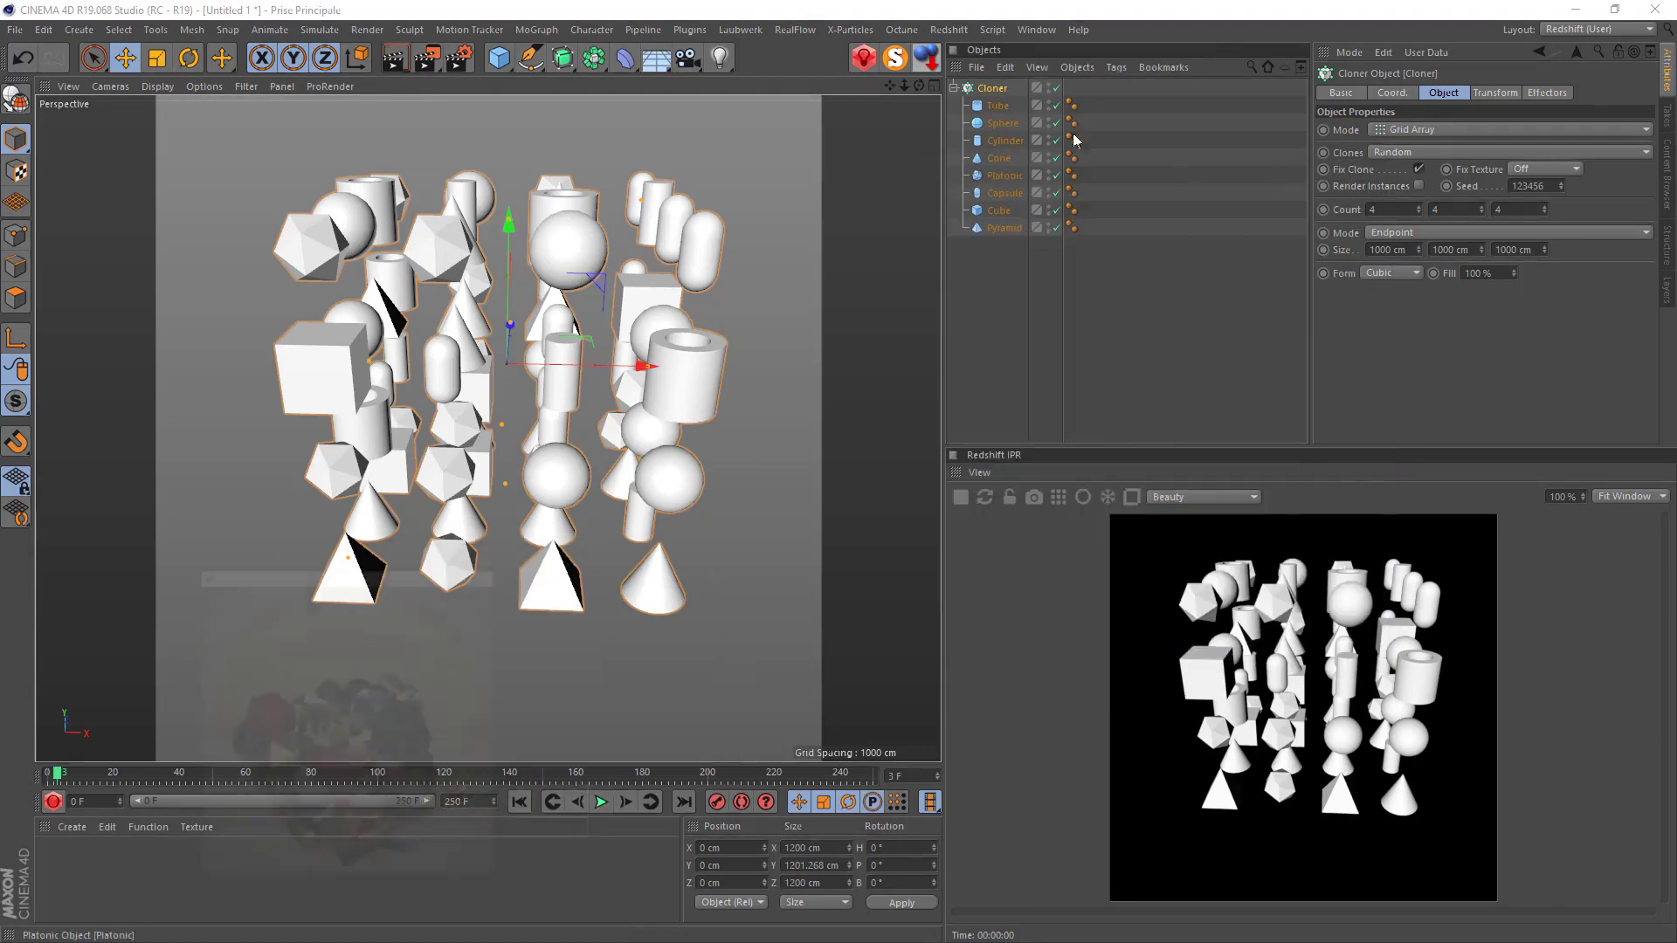
Add a Rigid Body simulation tag to the Cloner.
right_click(991, 88)
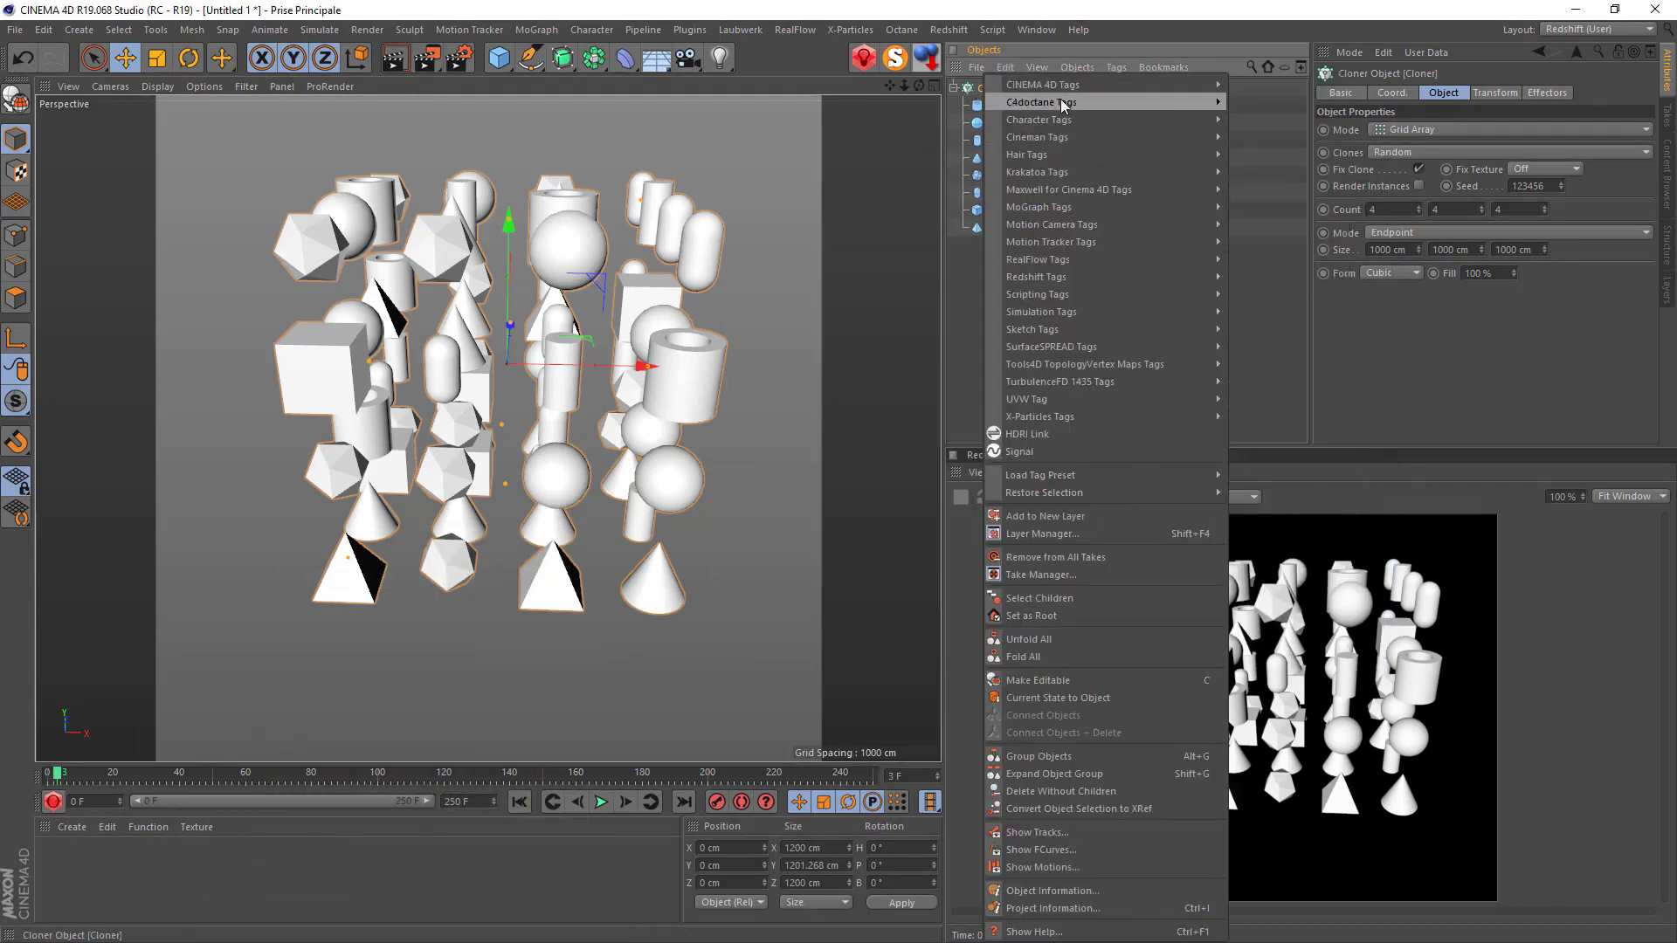
mouse_move(1060, 316)
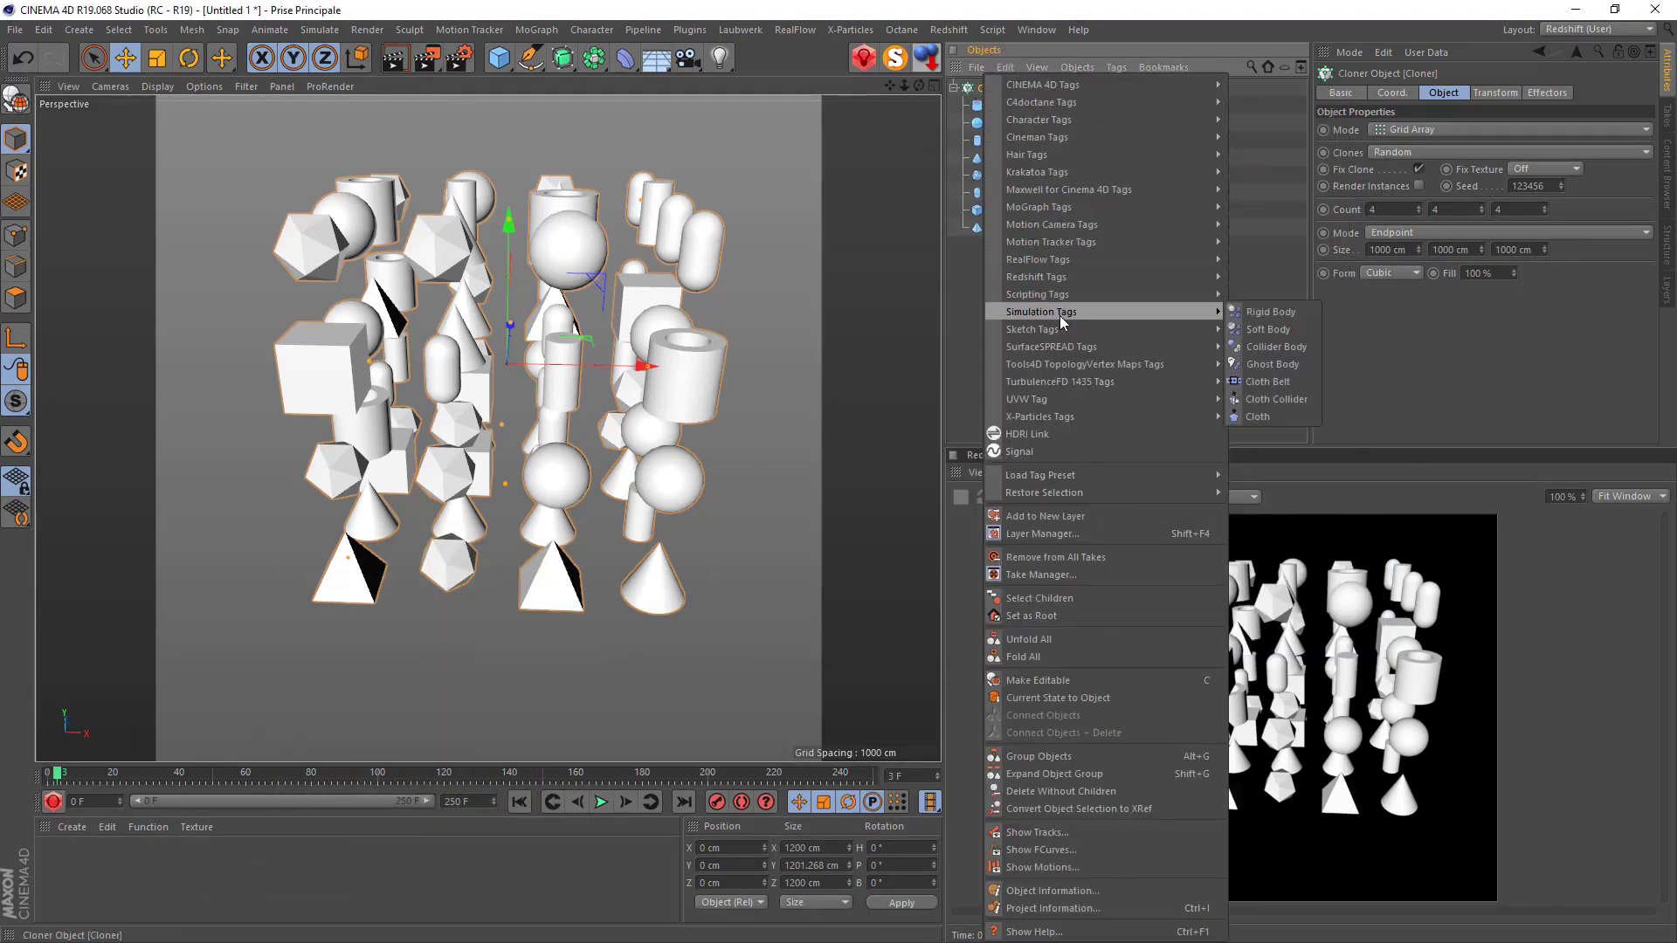
click(1262, 312)
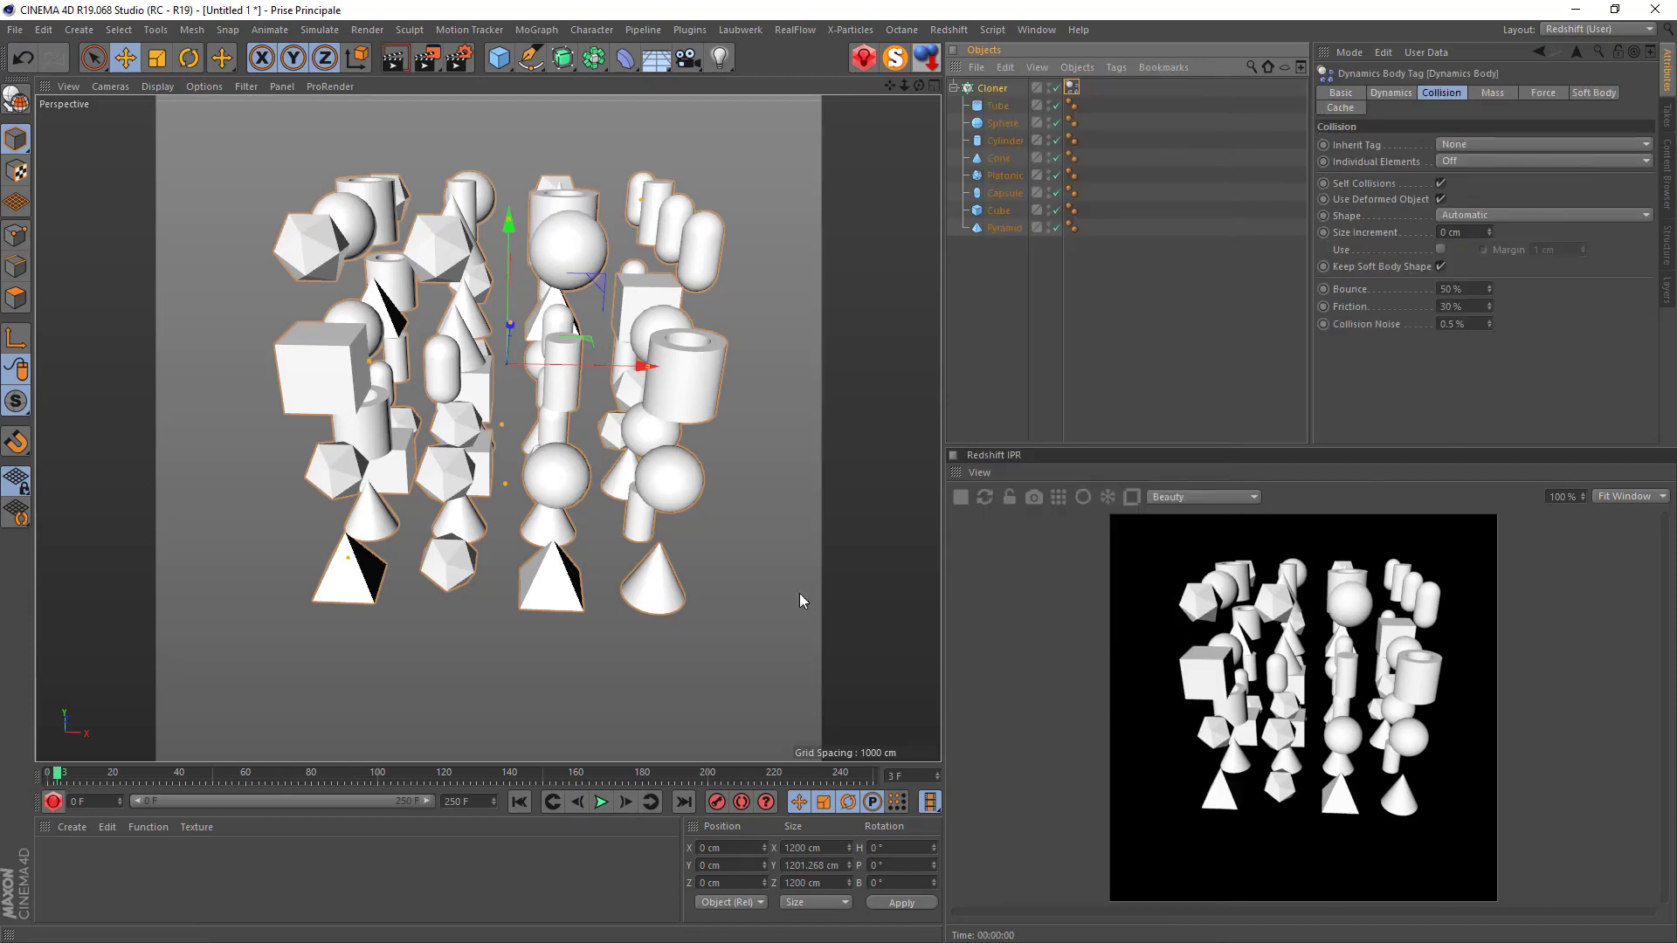
Play the rigid body simulation from the first frame, stop it and return to frame 0.
click(515, 805)
click(601, 801)
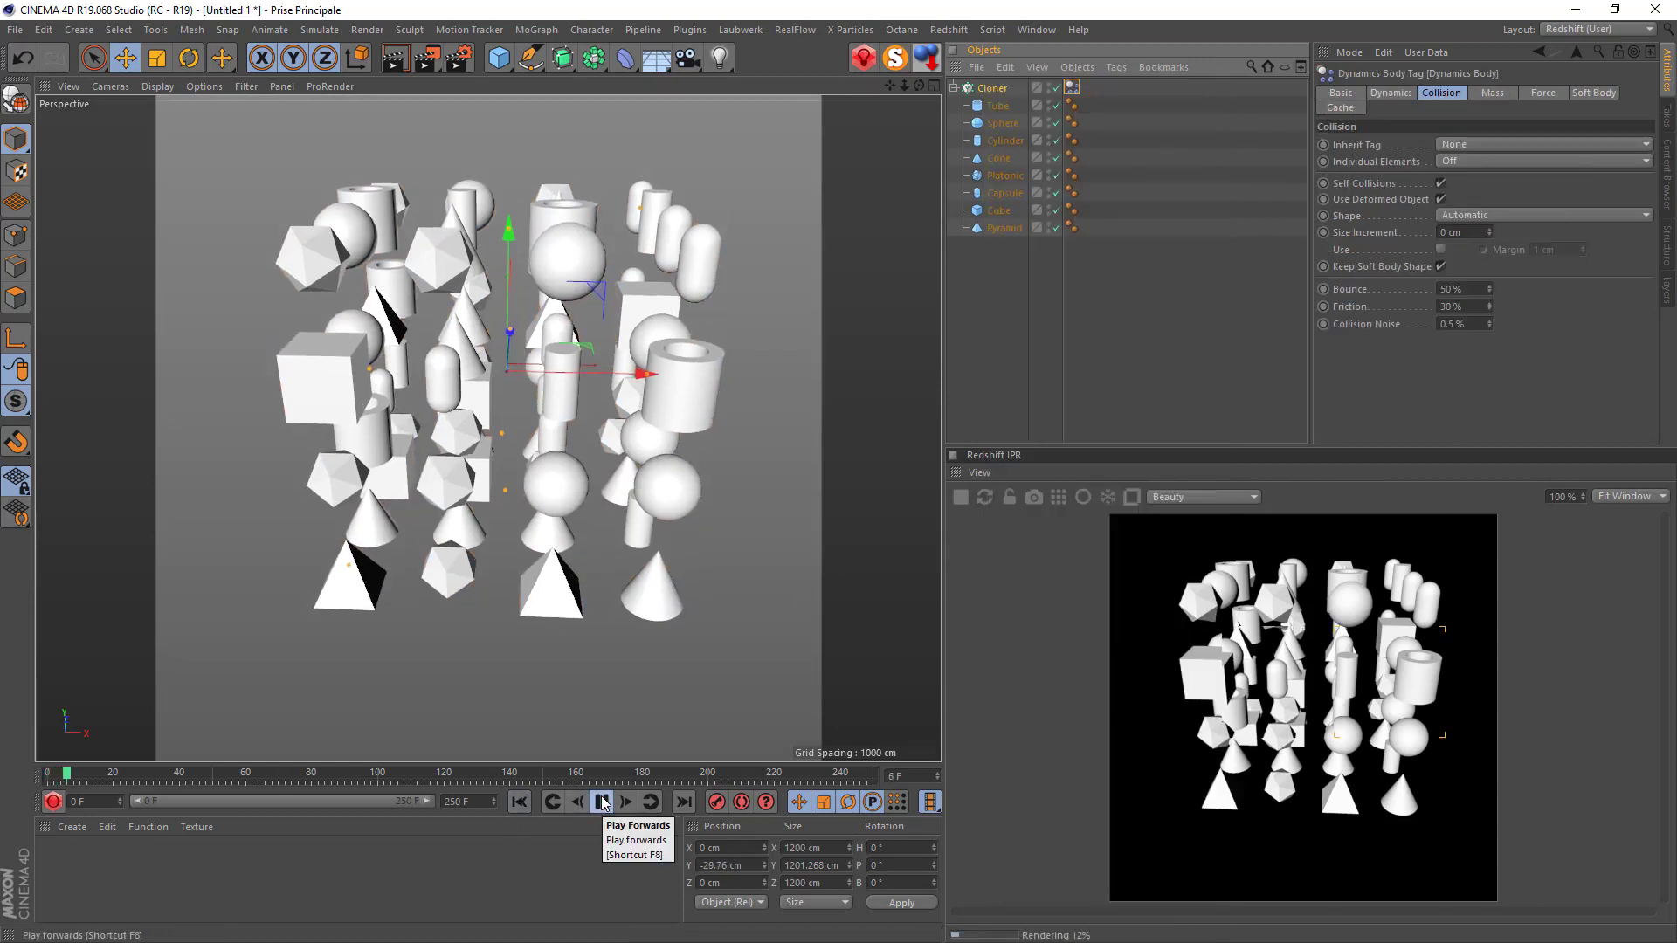
click(601, 801)
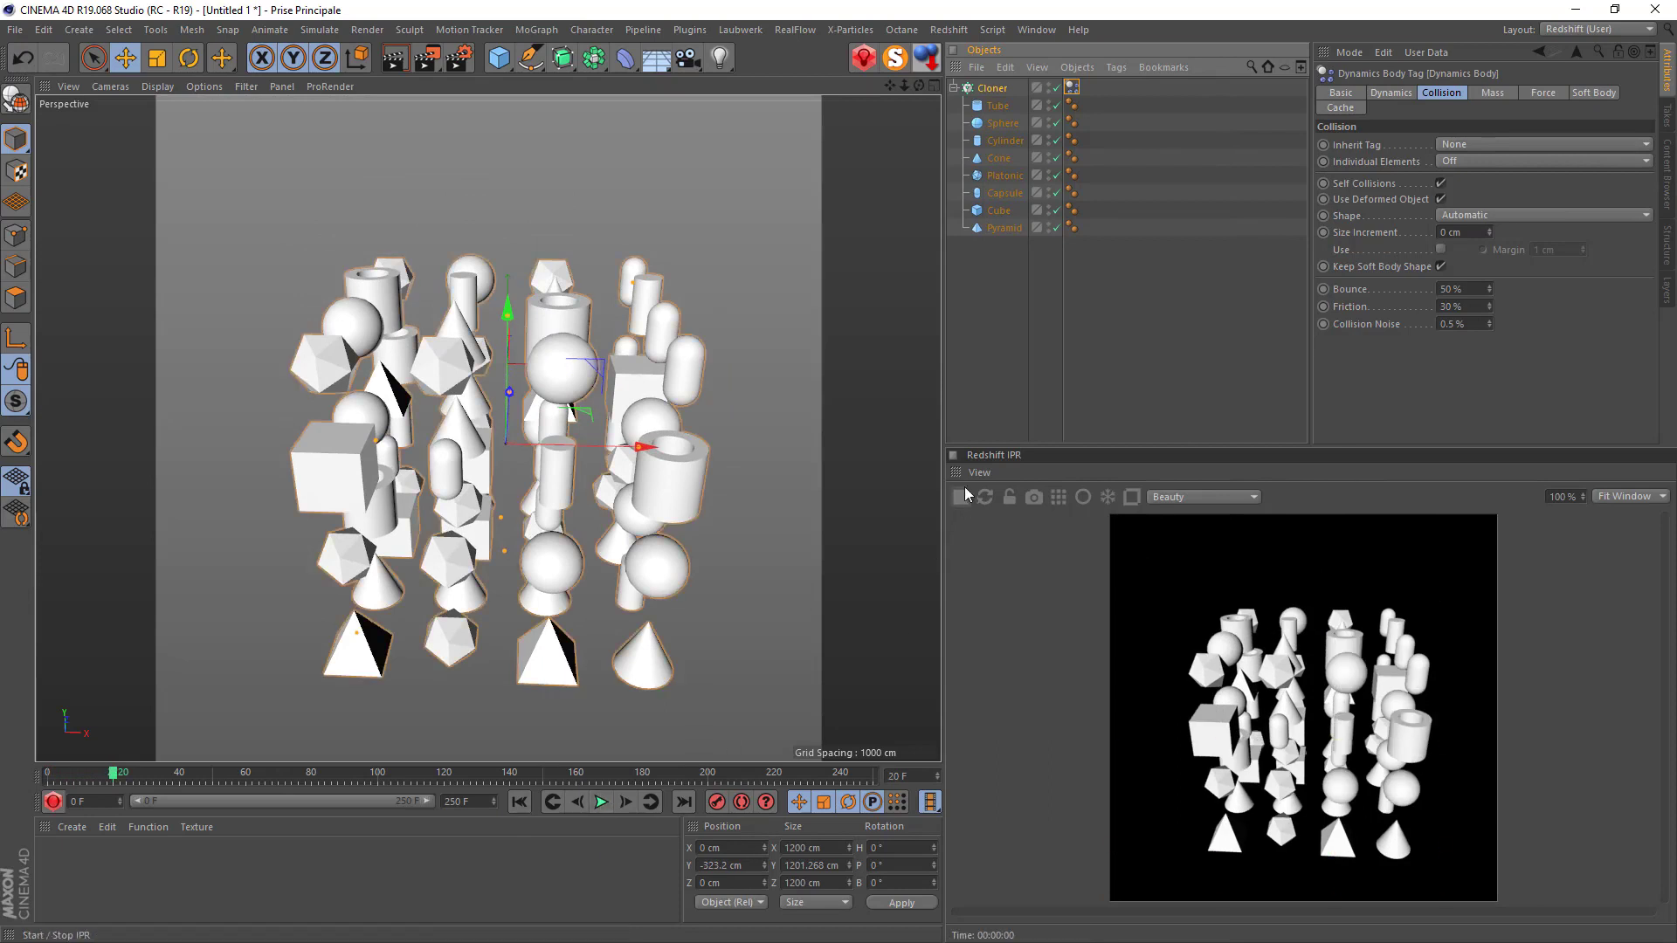
click(518, 801)
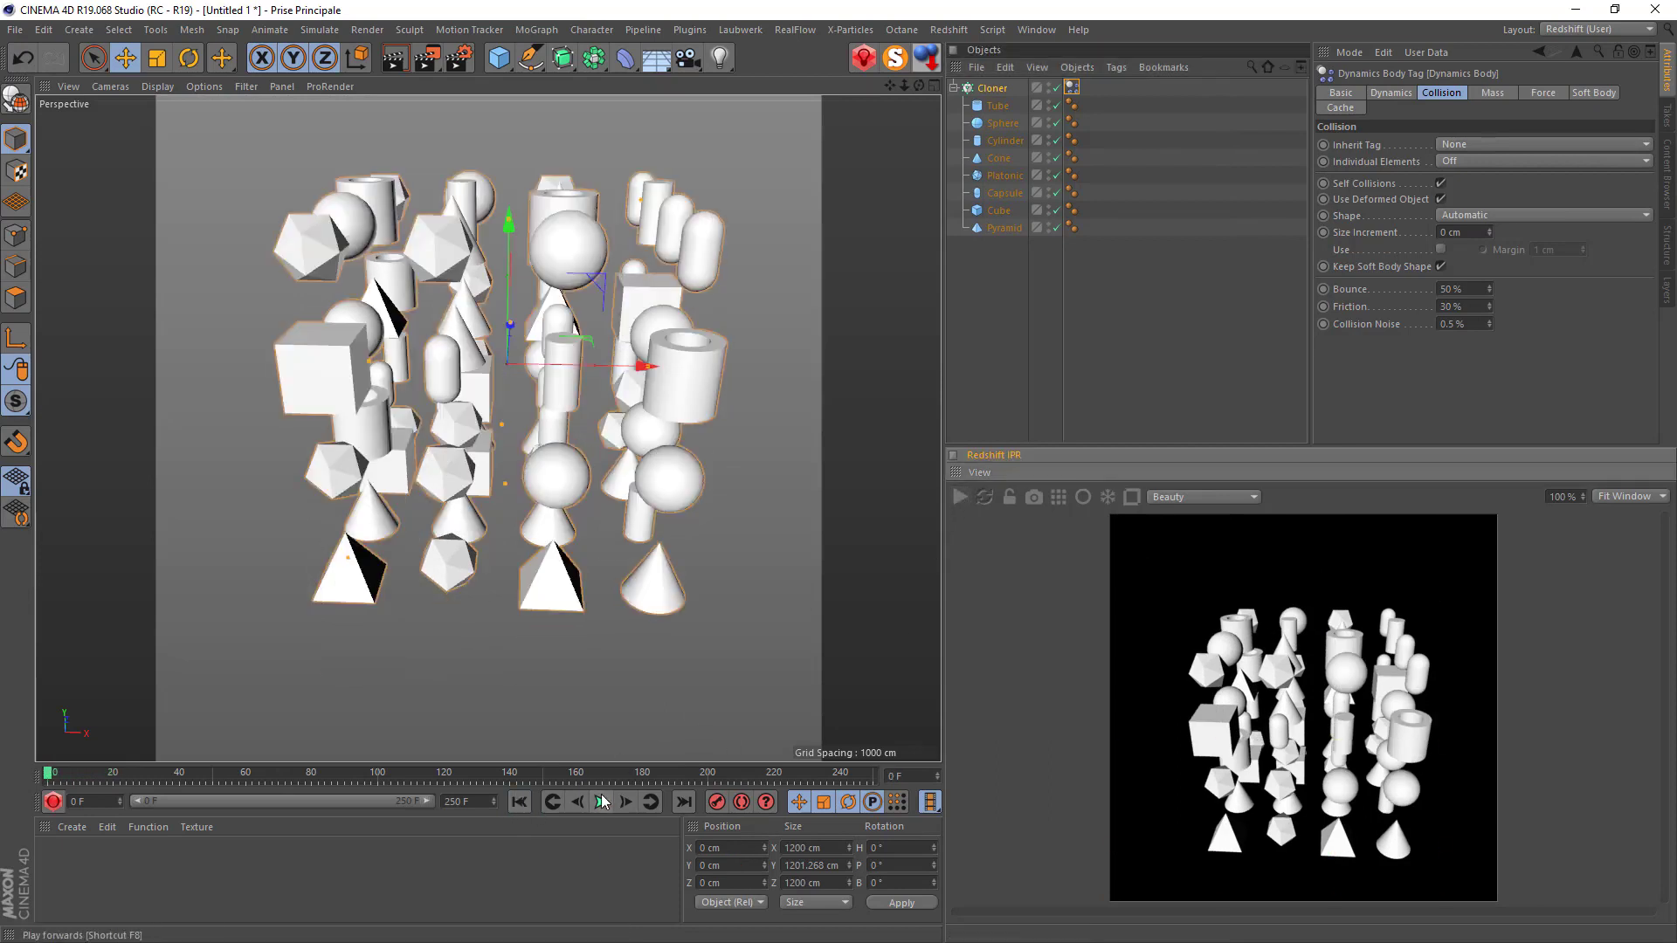
Replay the falling clones, rewind to frame 0 and show the Force settings of the Cloner's dynamics tag.
click(601, 801)
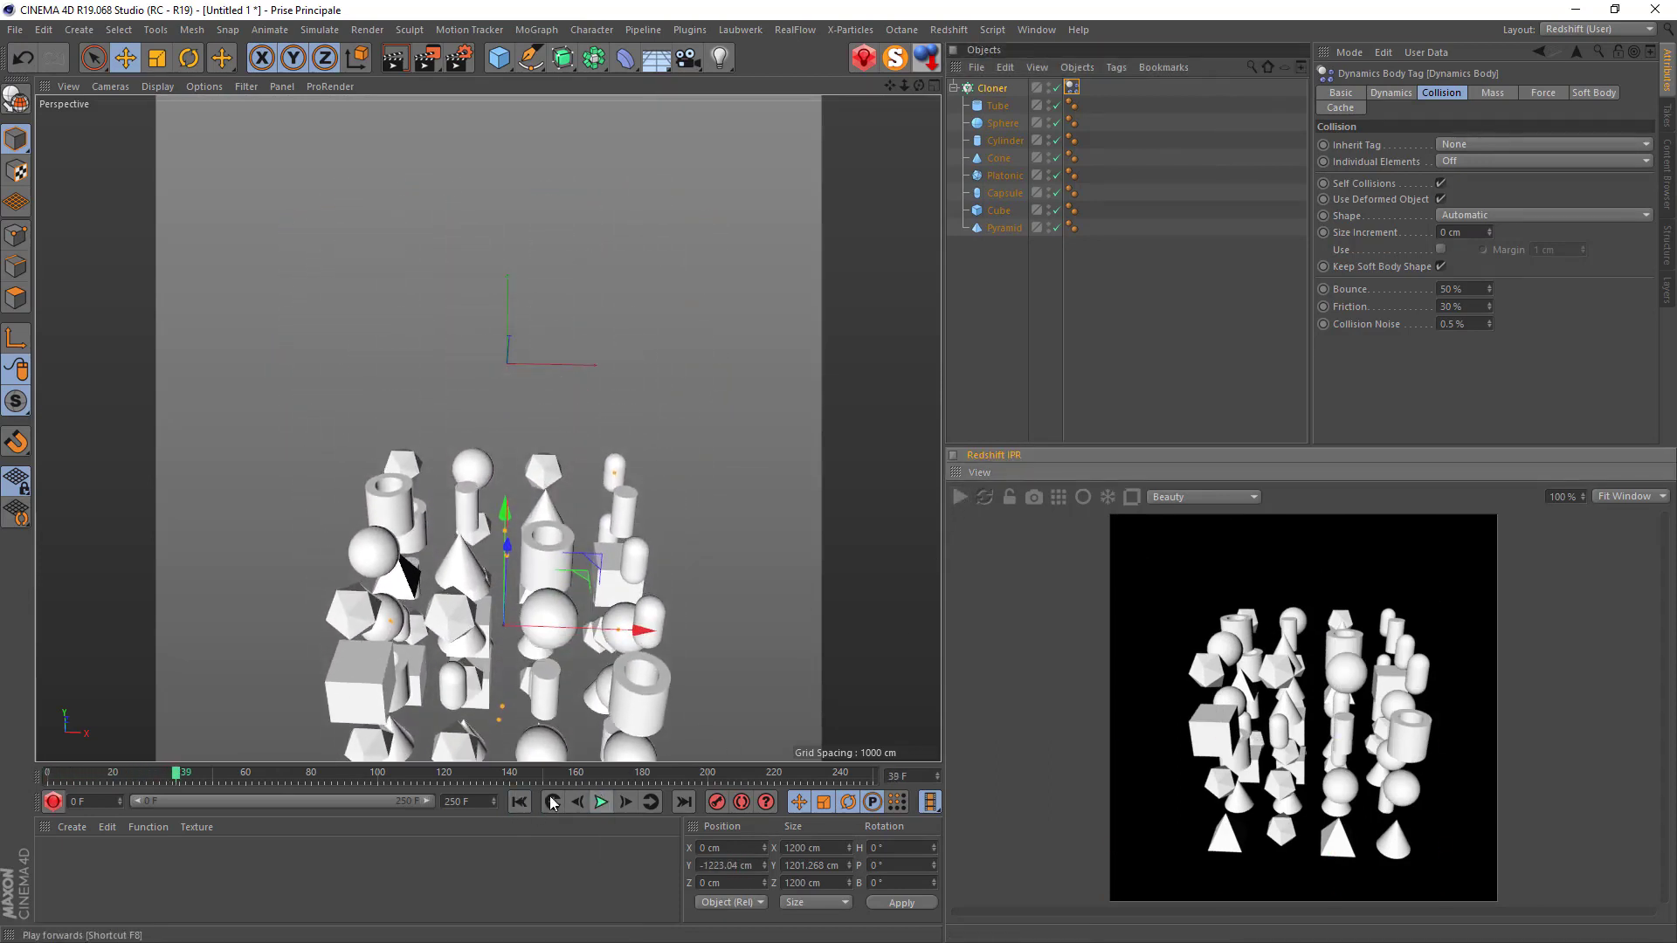
click(601, 801)
click(518, 802)
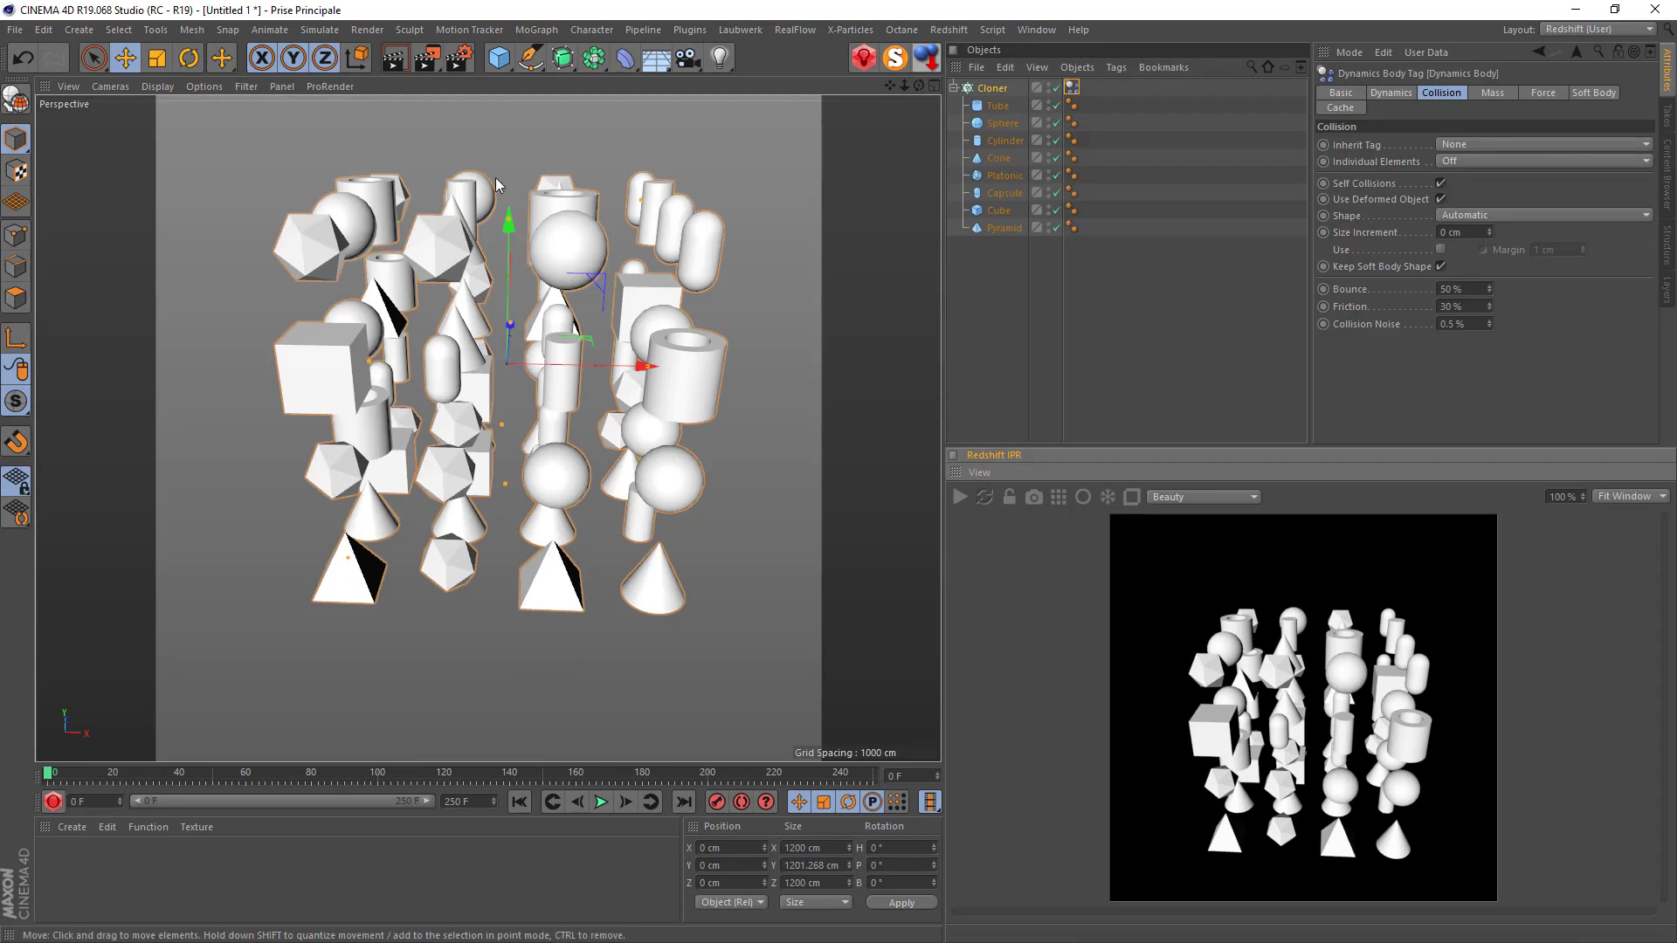
click(1072, 89)
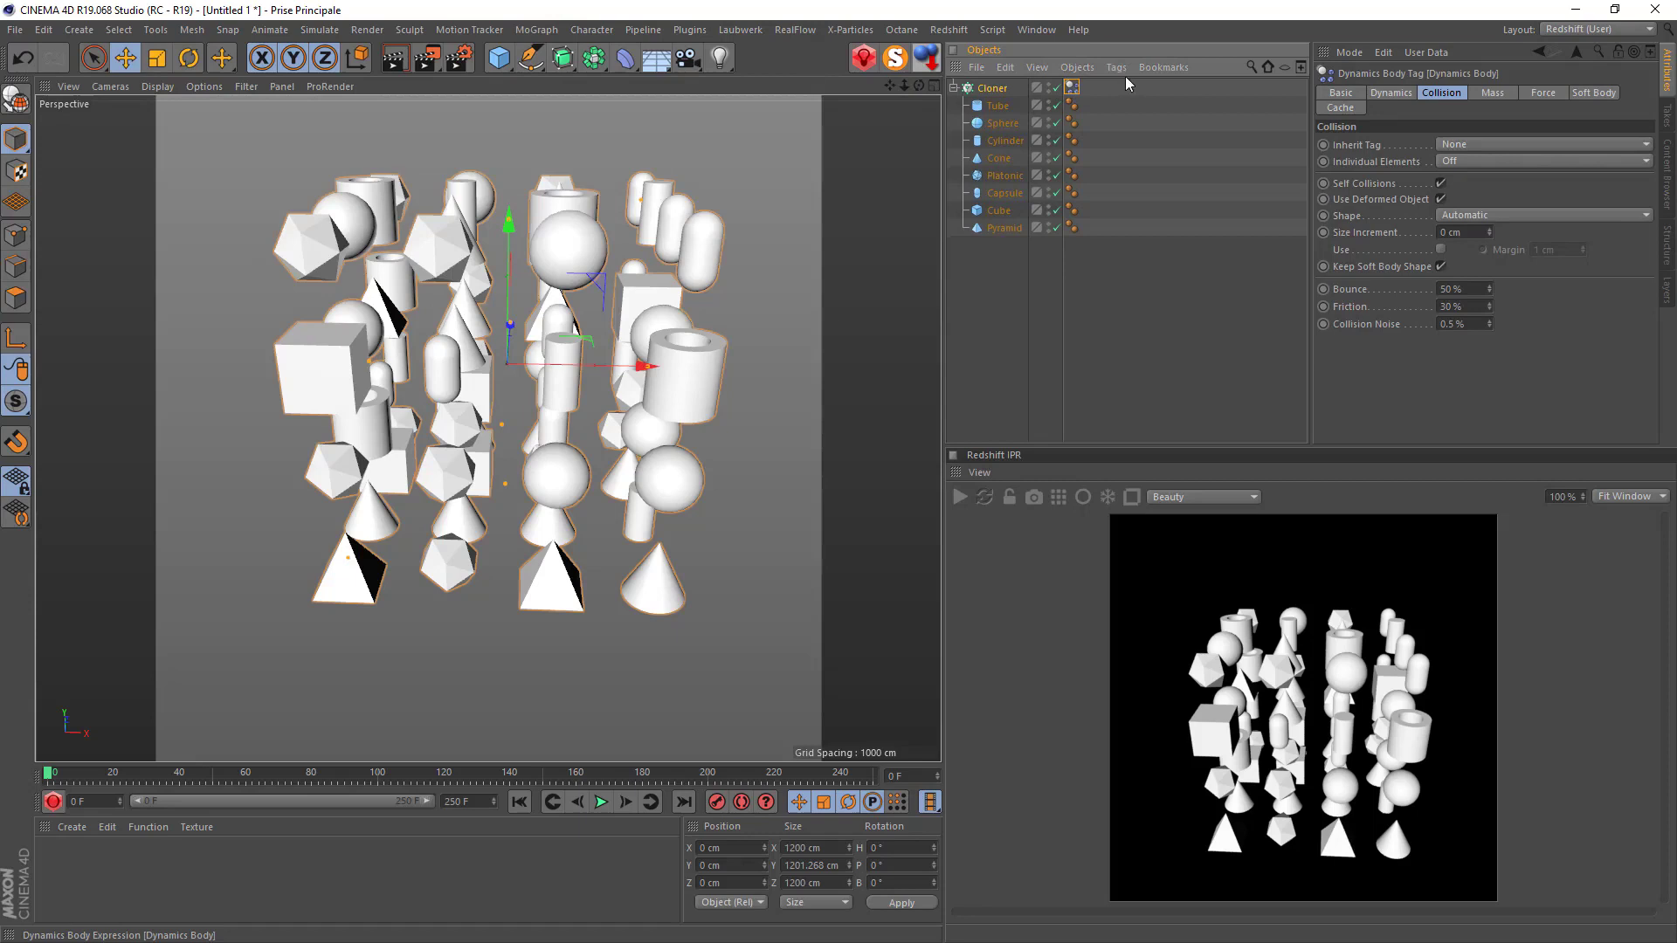
click(1541, 94)
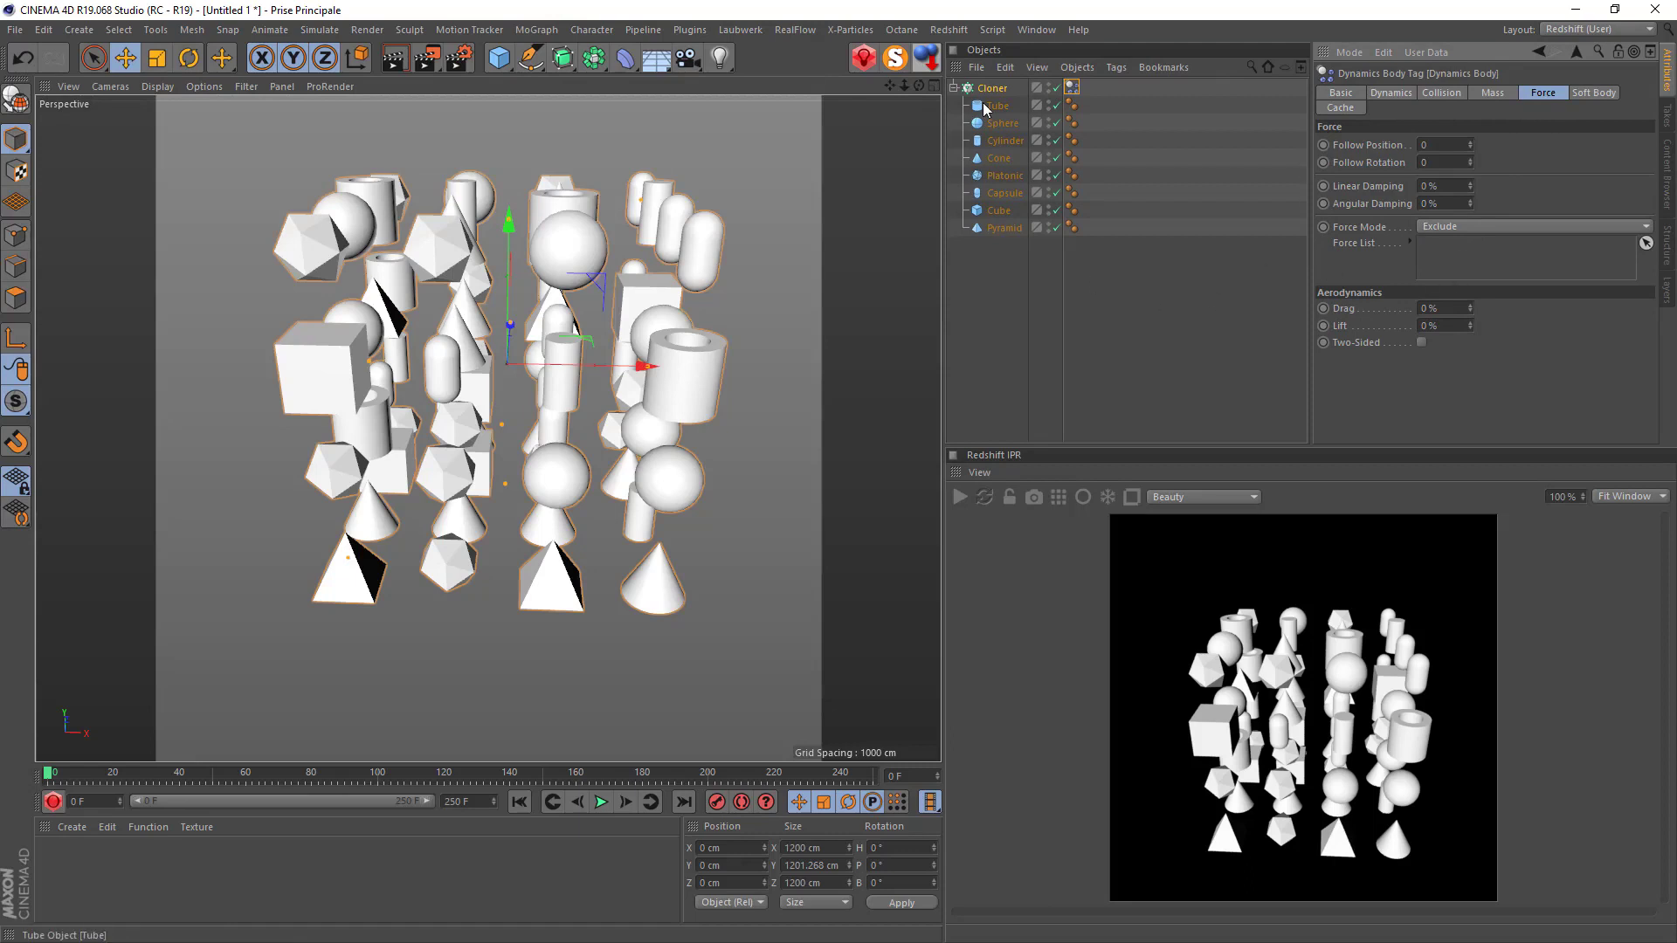
Collapse the Cloner's hierarchy and add an Attractor particle force at the scene's origin.
click(954, 88)
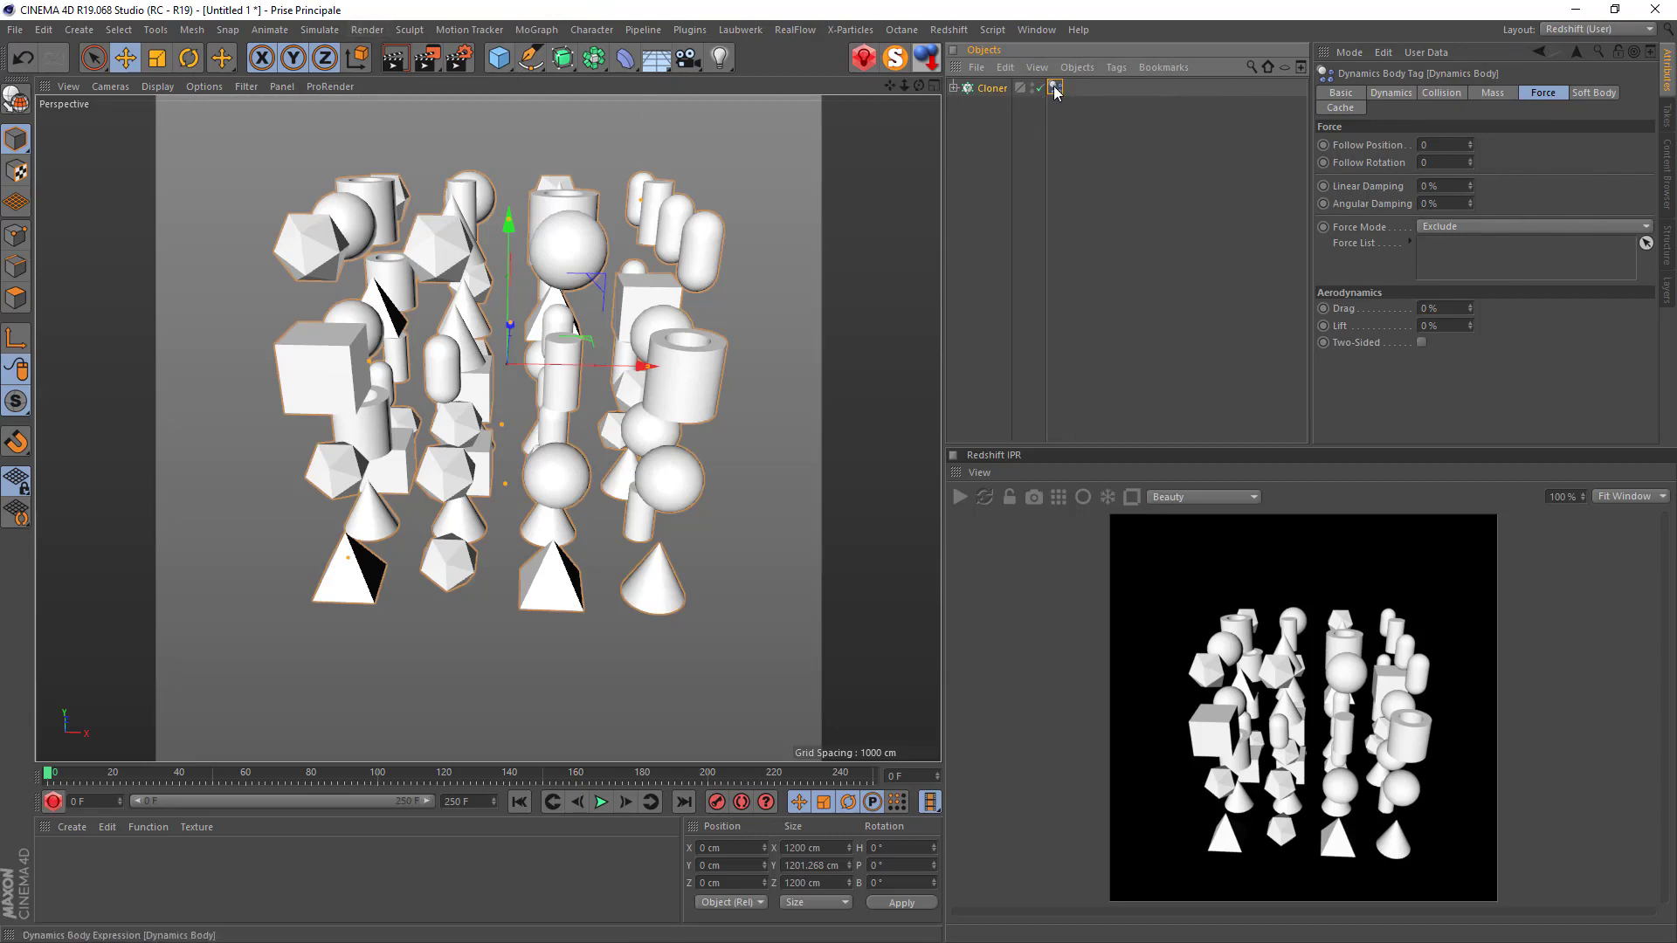
click(317, 30)
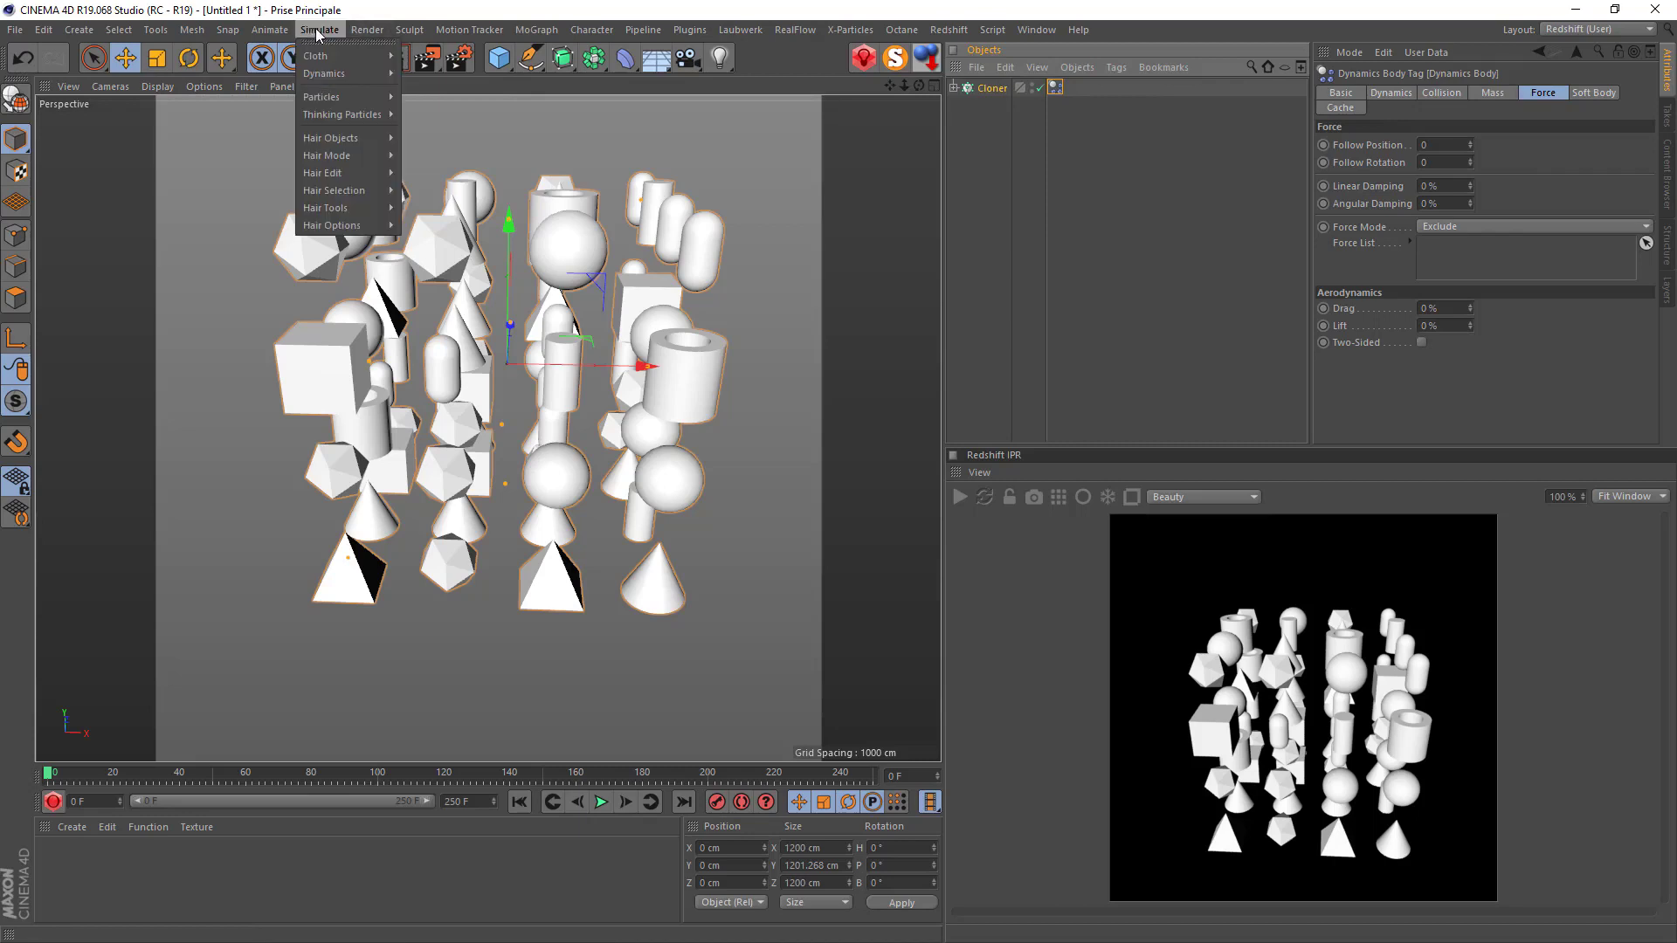
mouse_move(332, 92)
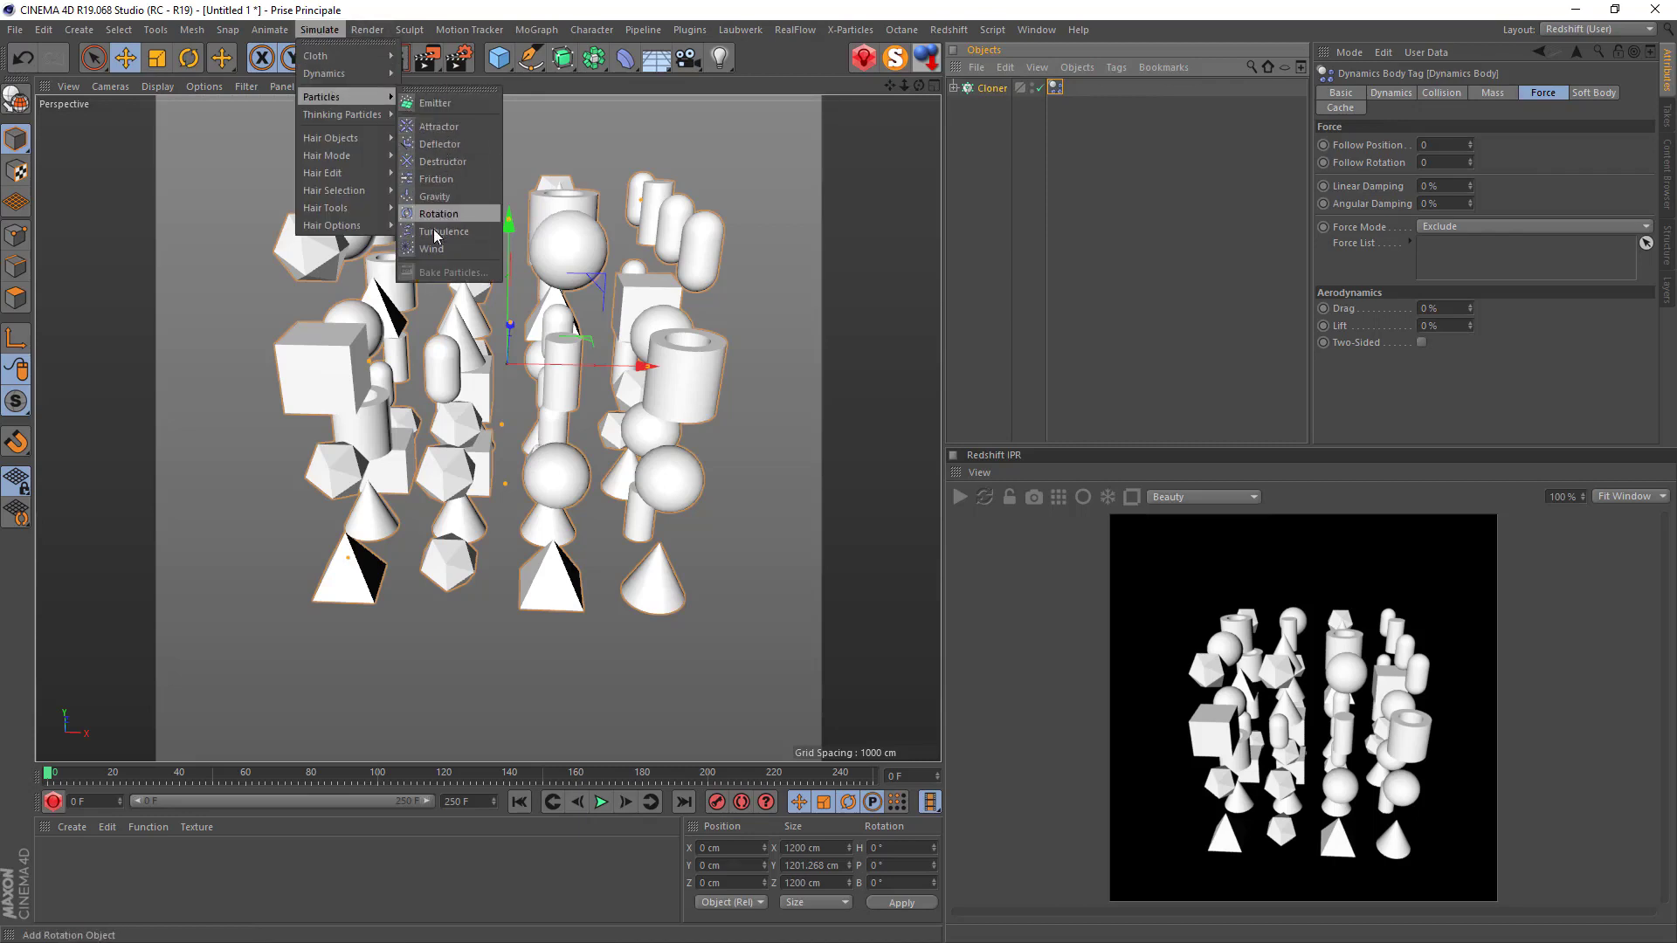
click(426, 127)
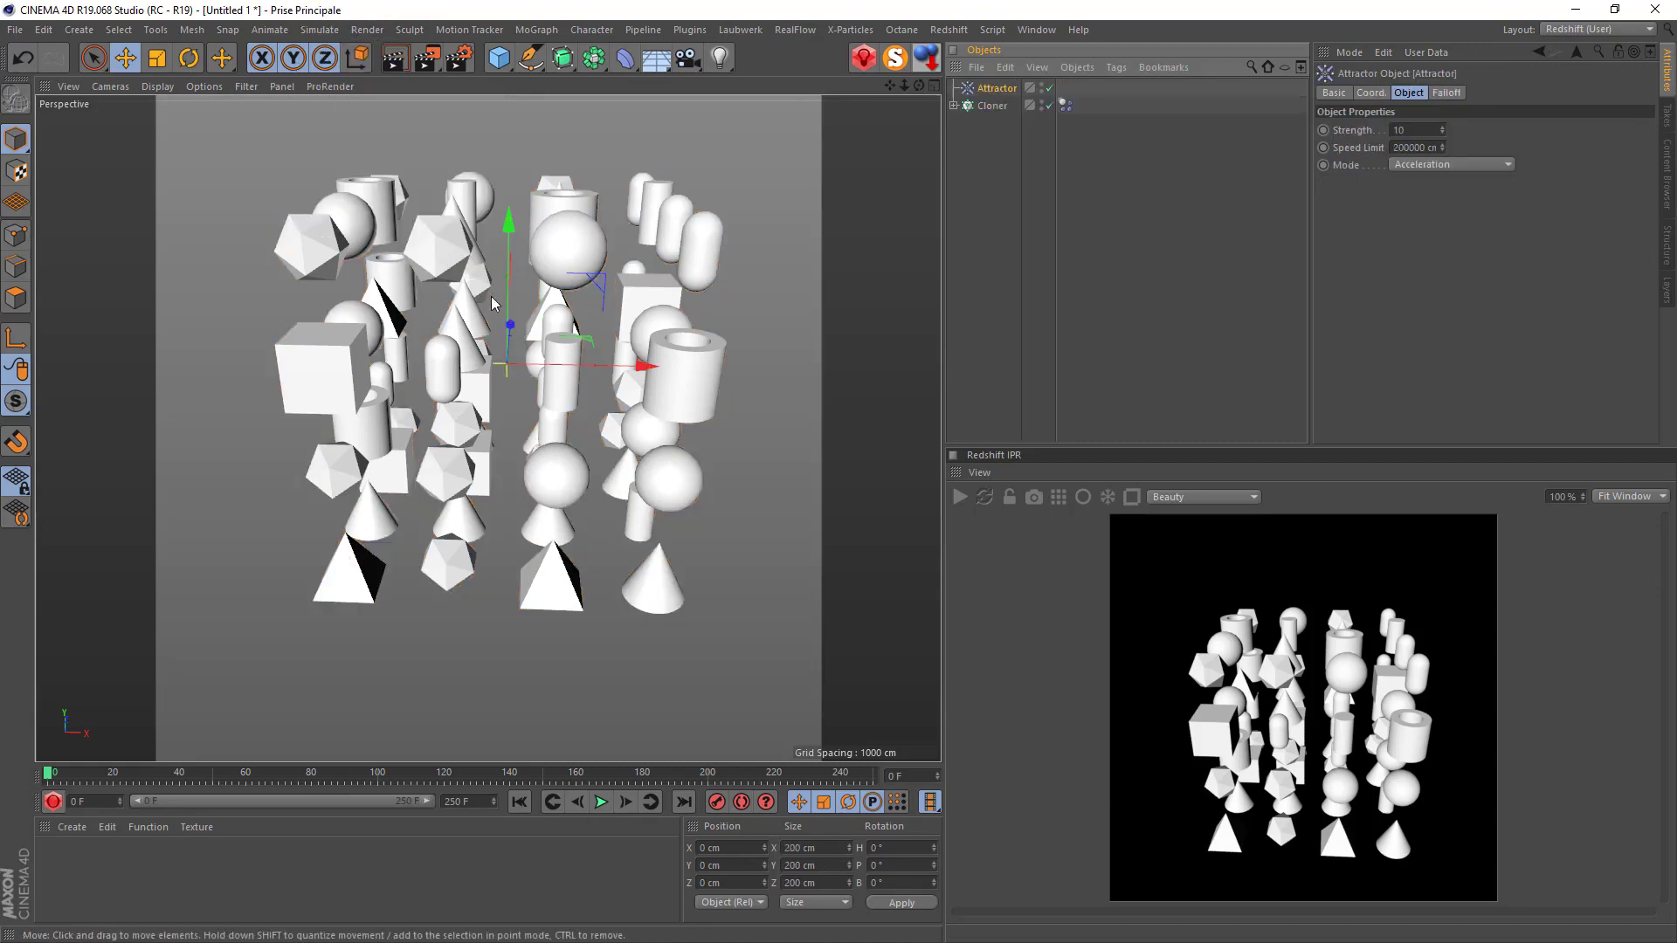
scroll(497, 336, up, 5)
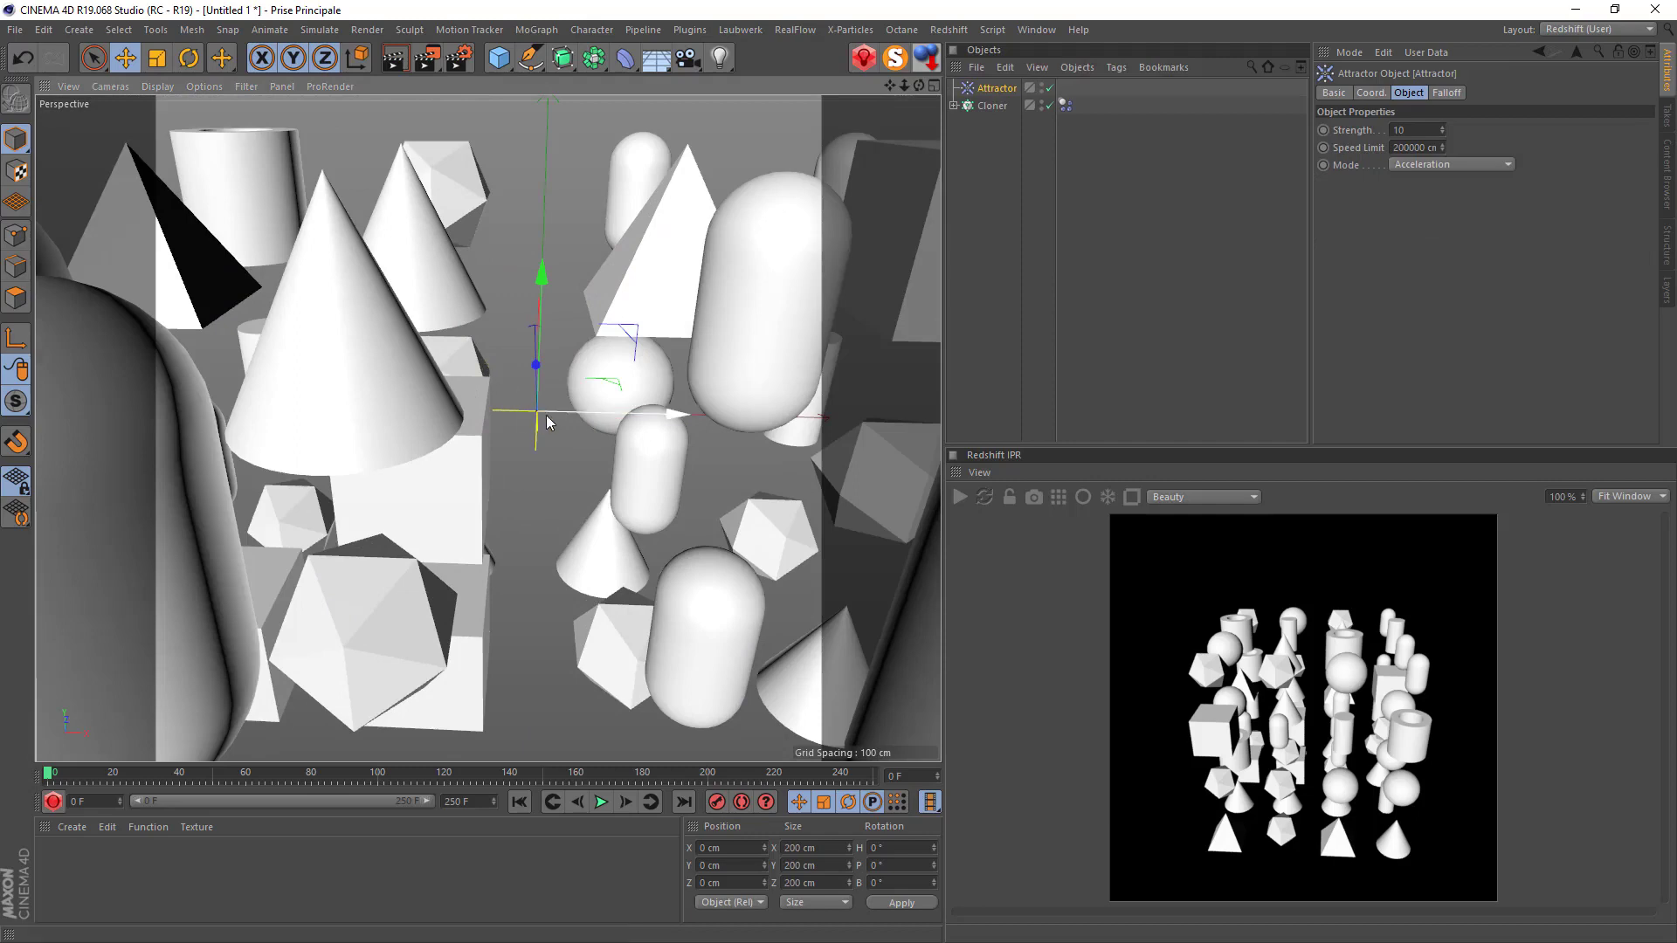
scroll(527, 415, down, 1)
scroll(529, 407, down, 5)
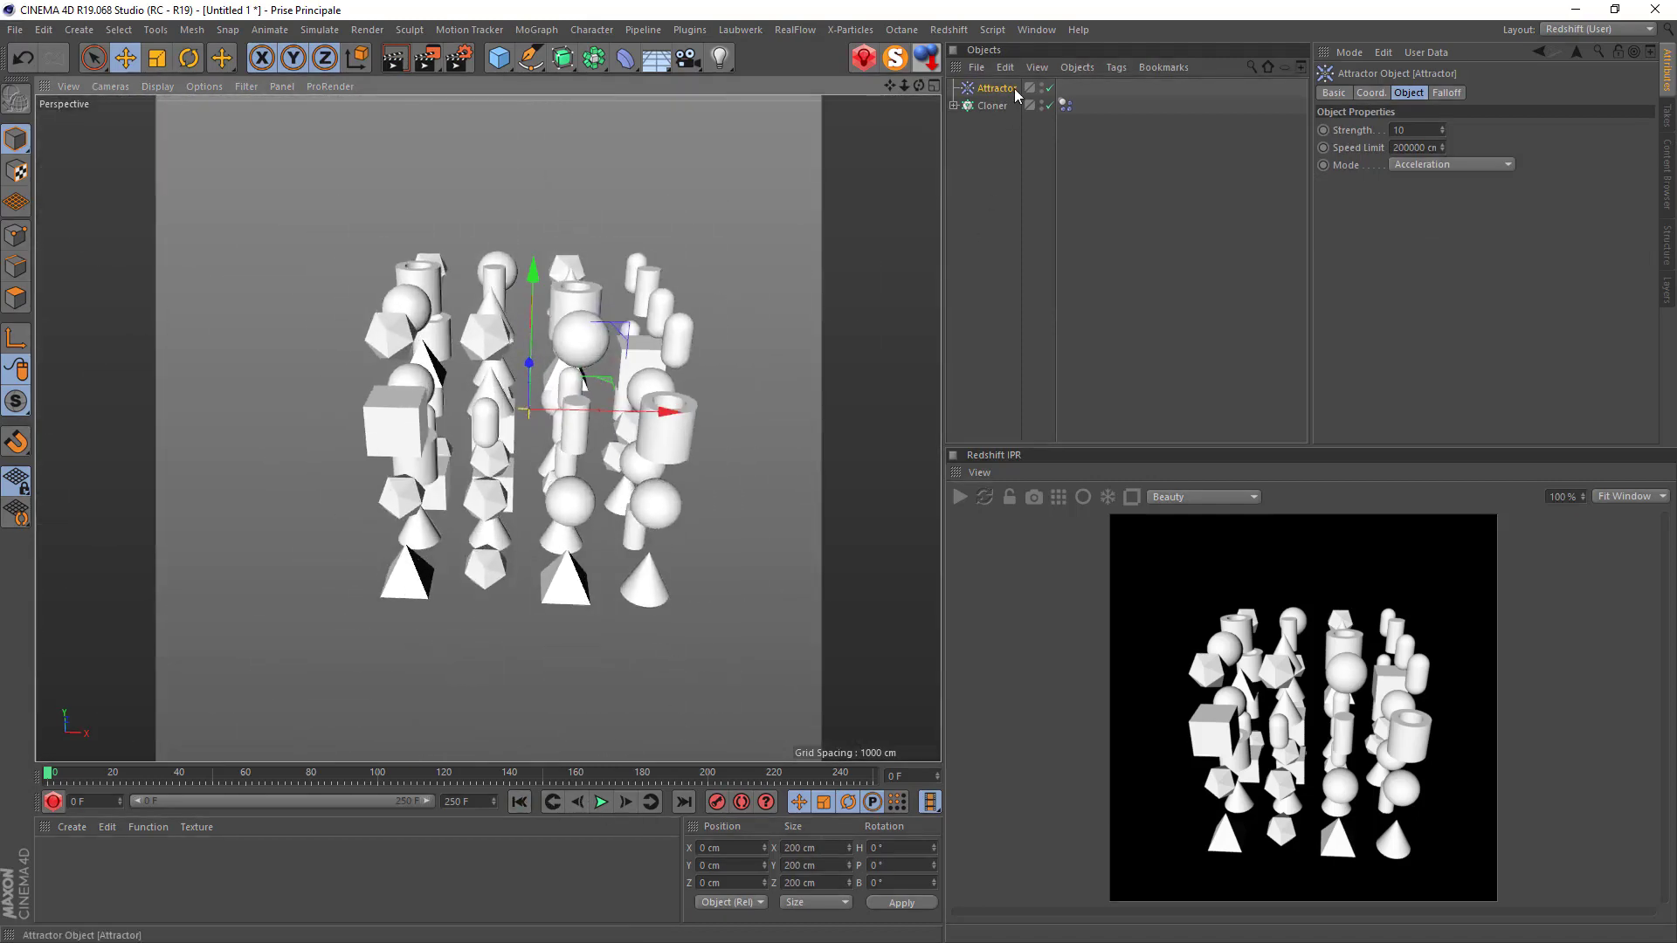
Show the Cloner's dynamics tag and play the simulation from the first frame to test the Attractor.
click(1063, 105)
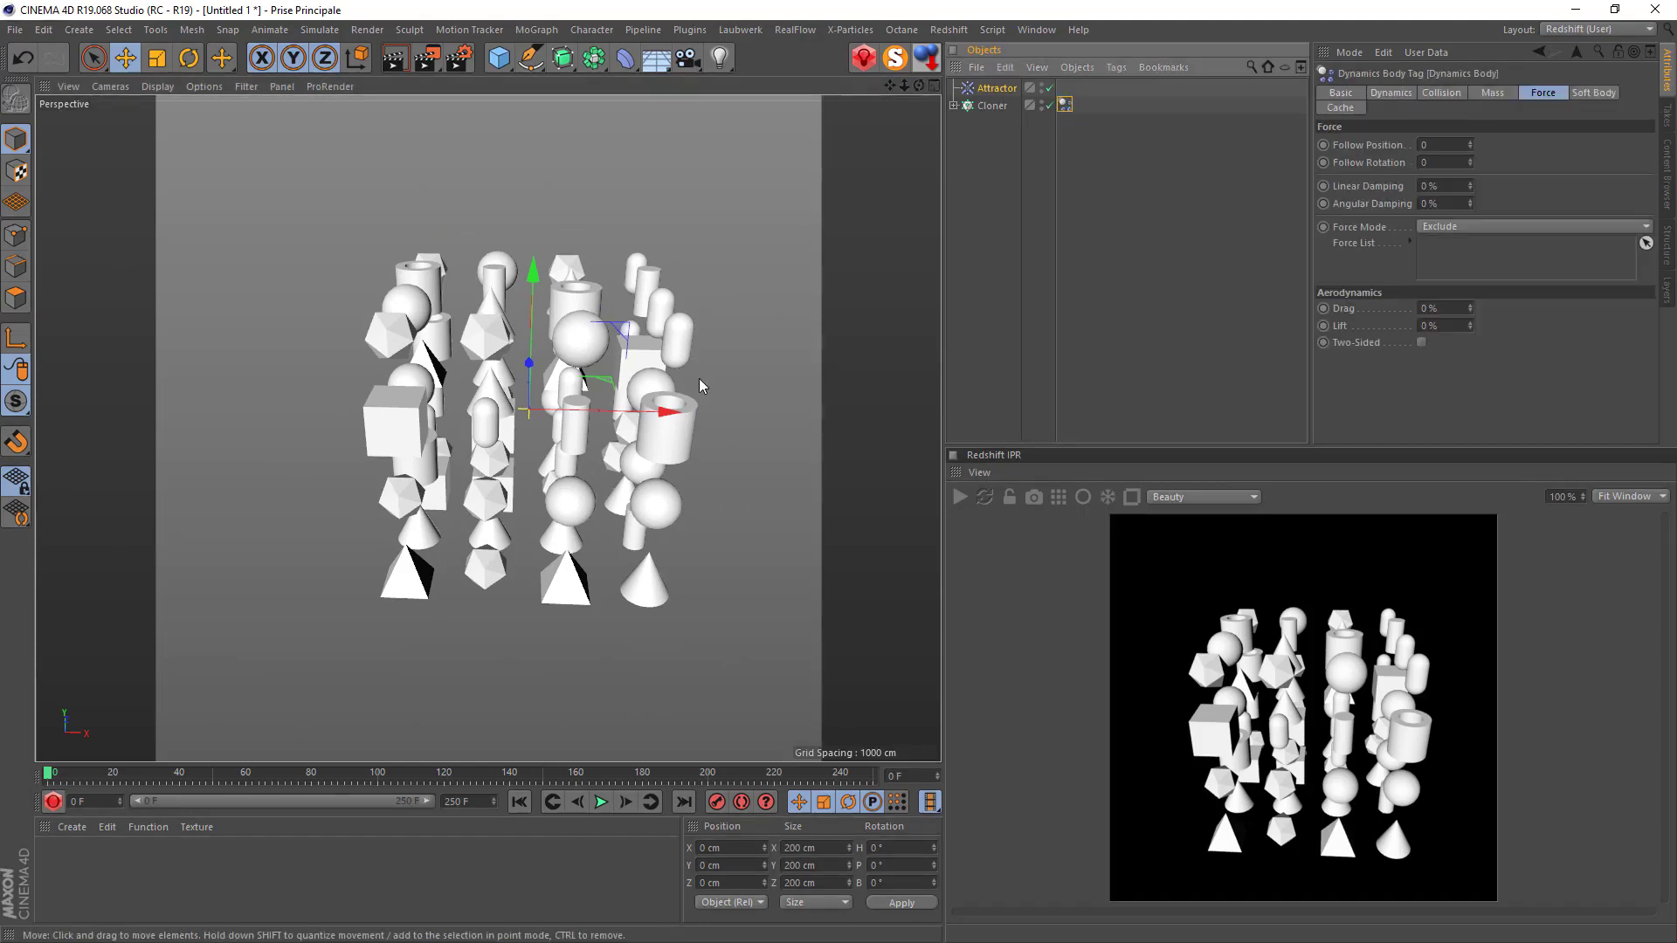
click(521, 800)
key(F8)
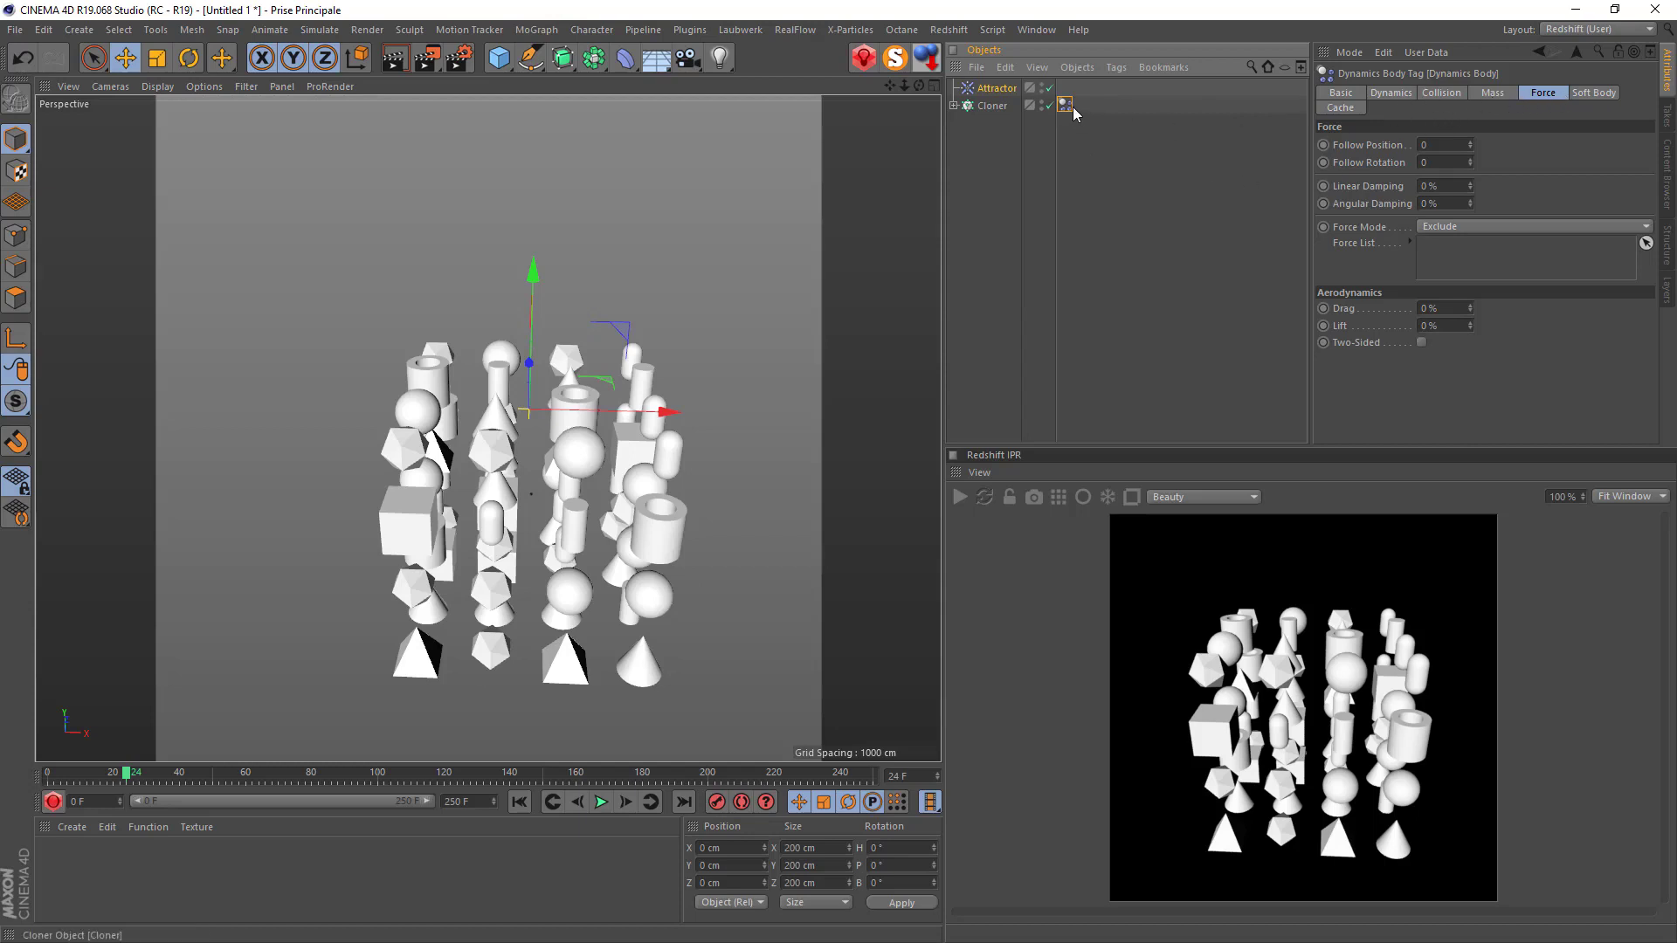
In the dynamics tag's collision settings, set Inherit Tag to Apply Tag to Children and Individual Elements to All.
click(1441, 93)
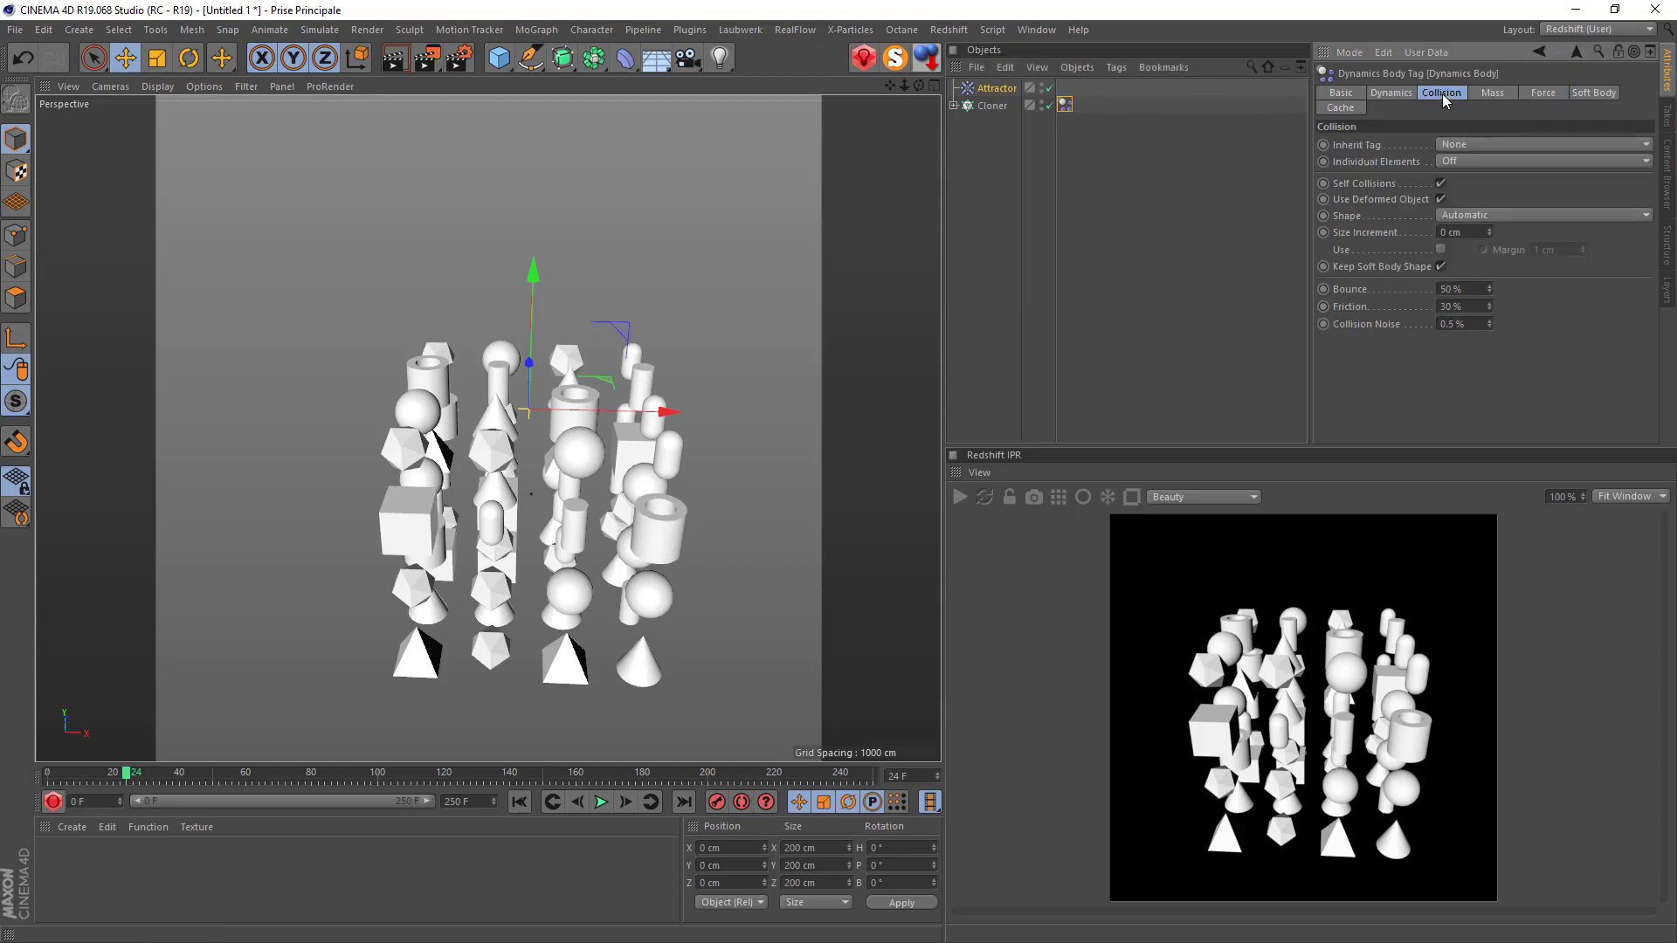
click(1456, 145)
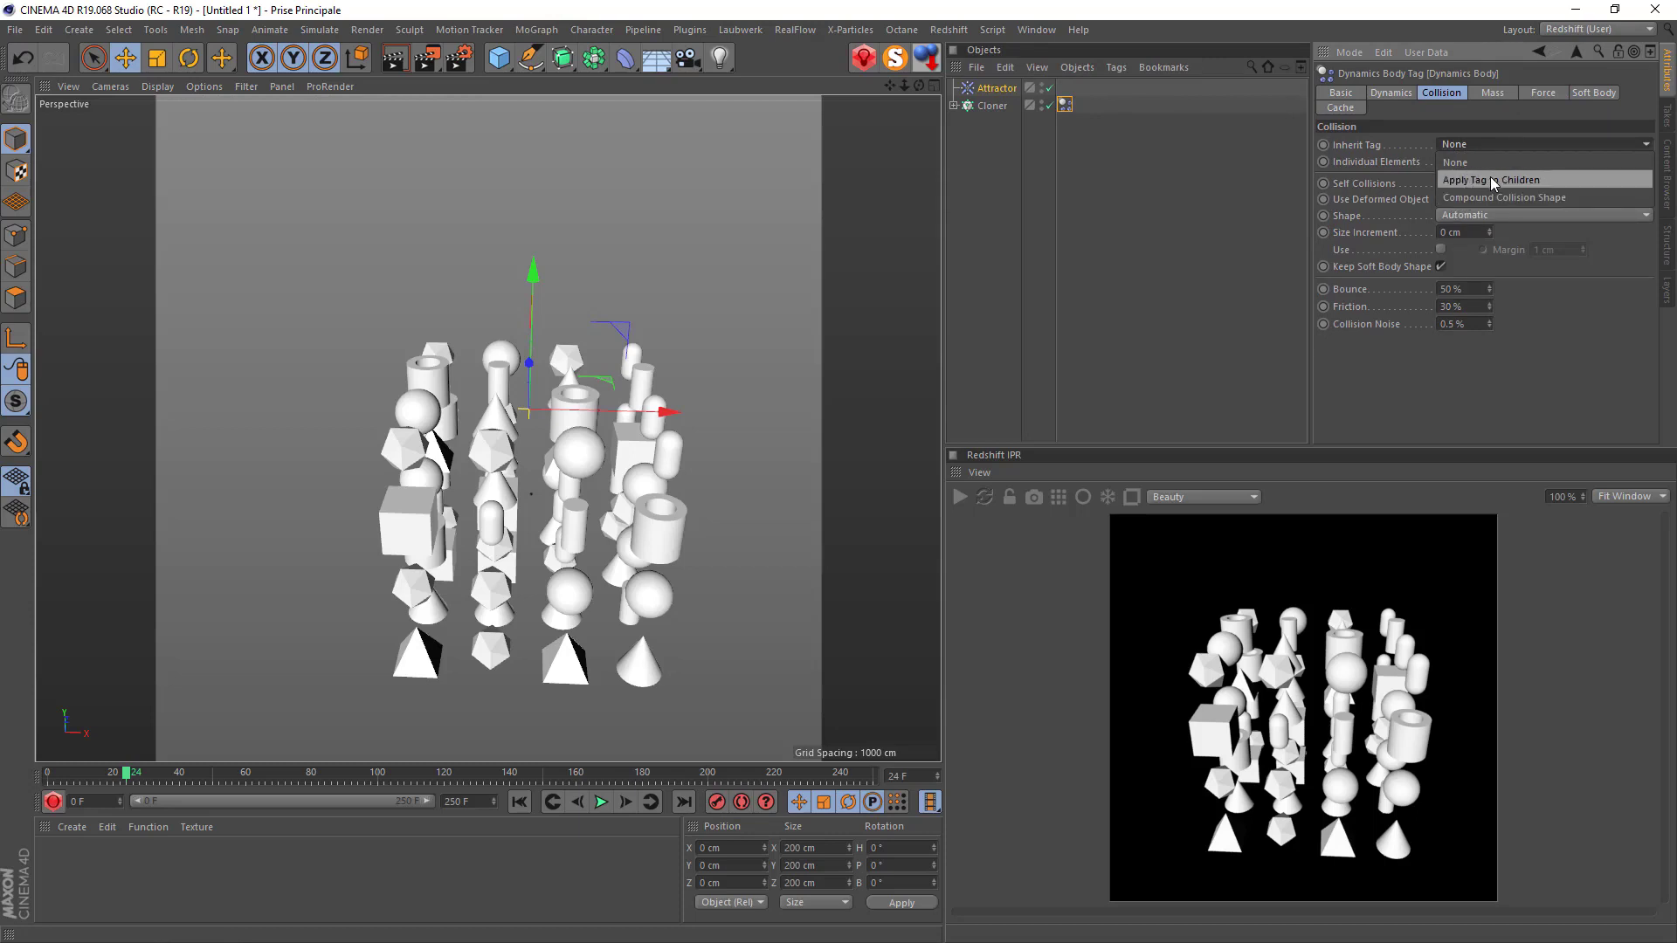
click(1488, 178)
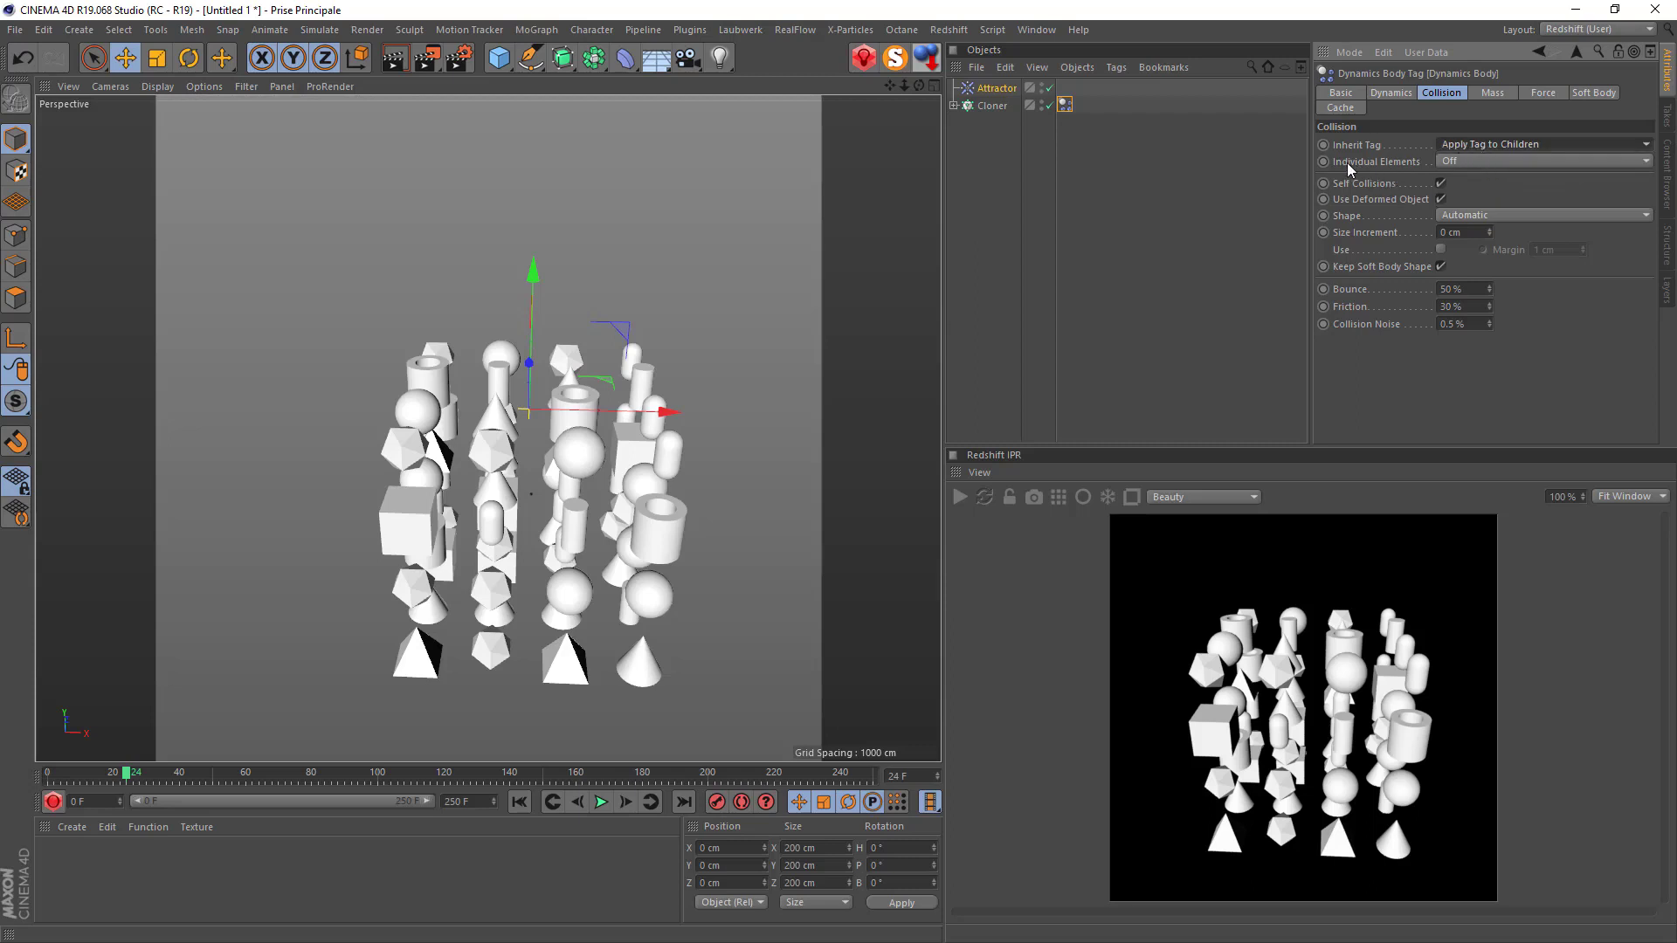
click(1485, 161)
click(1475, 231)
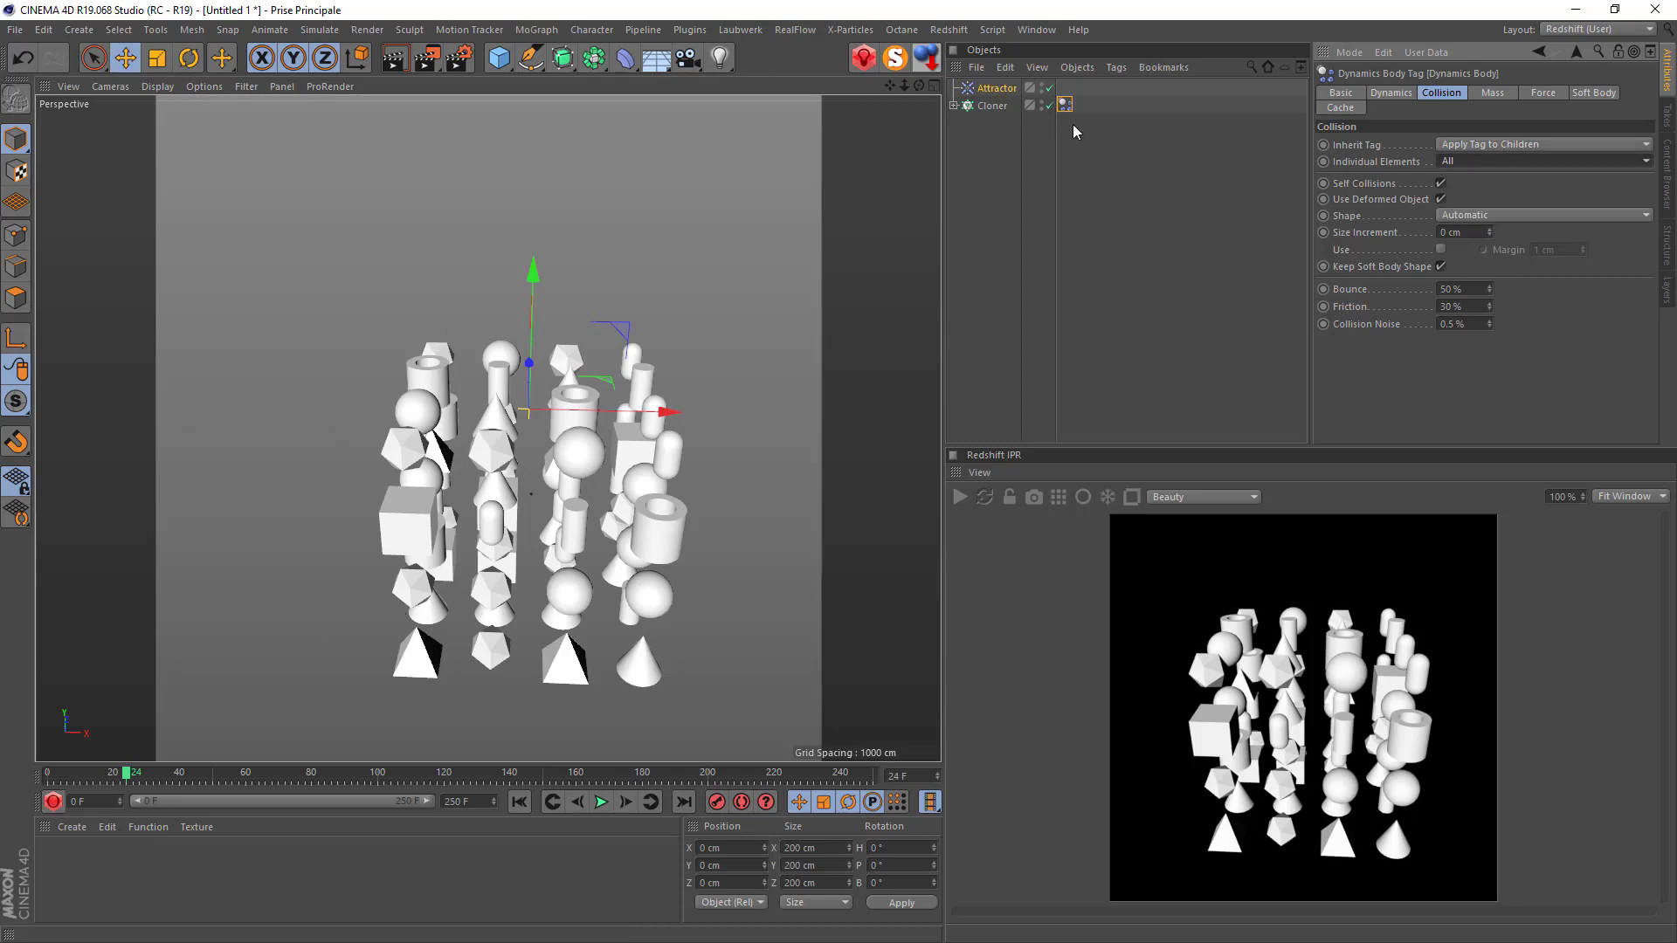
Select the Attractor, then play the simulation from the first frame and stop it to check the new collision settings.
click(998, 88)
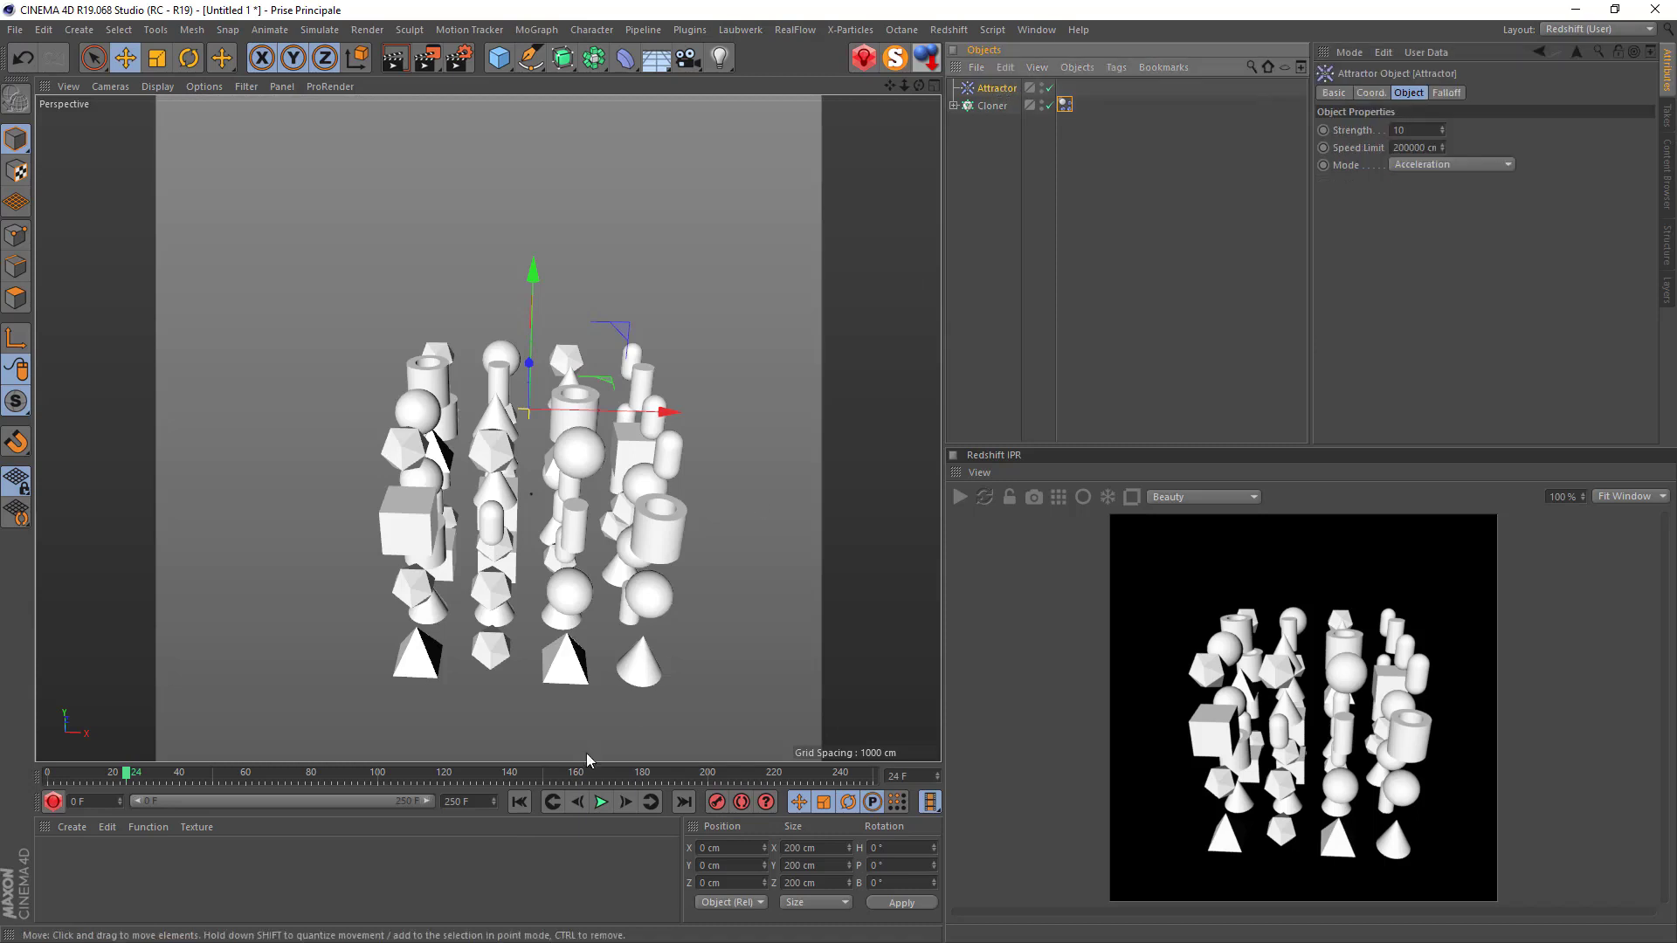
click(519, 802)
click(601, 802)
click(601, 801)
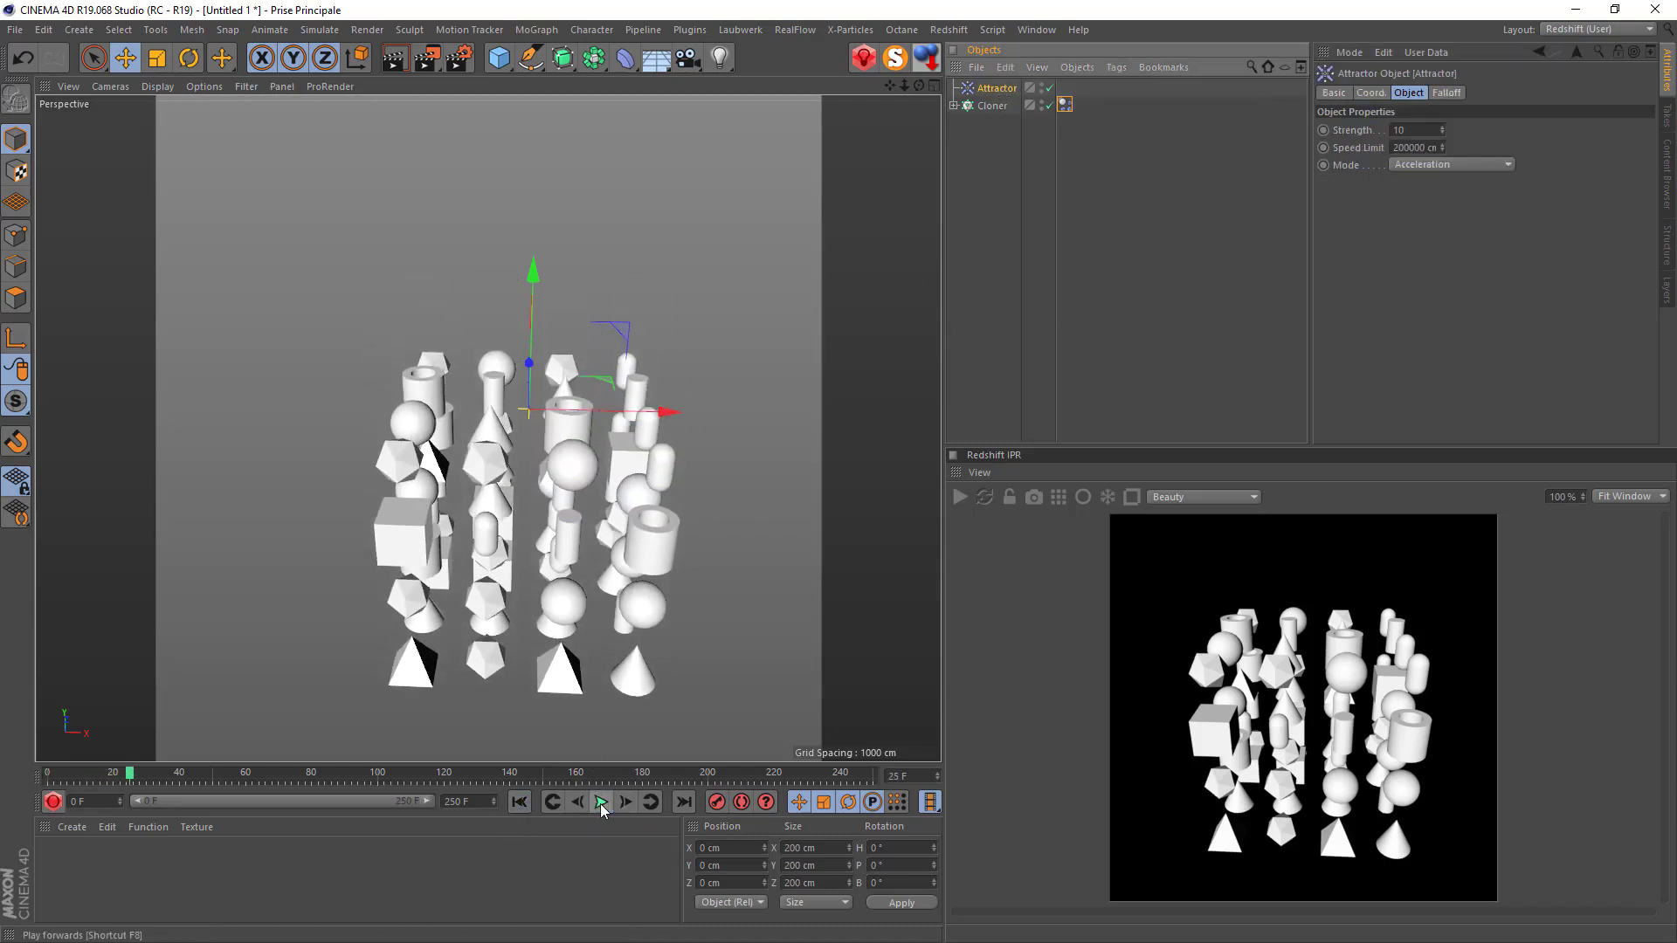
Set the Attractor's Strength to 1000.
click(1065, 105)
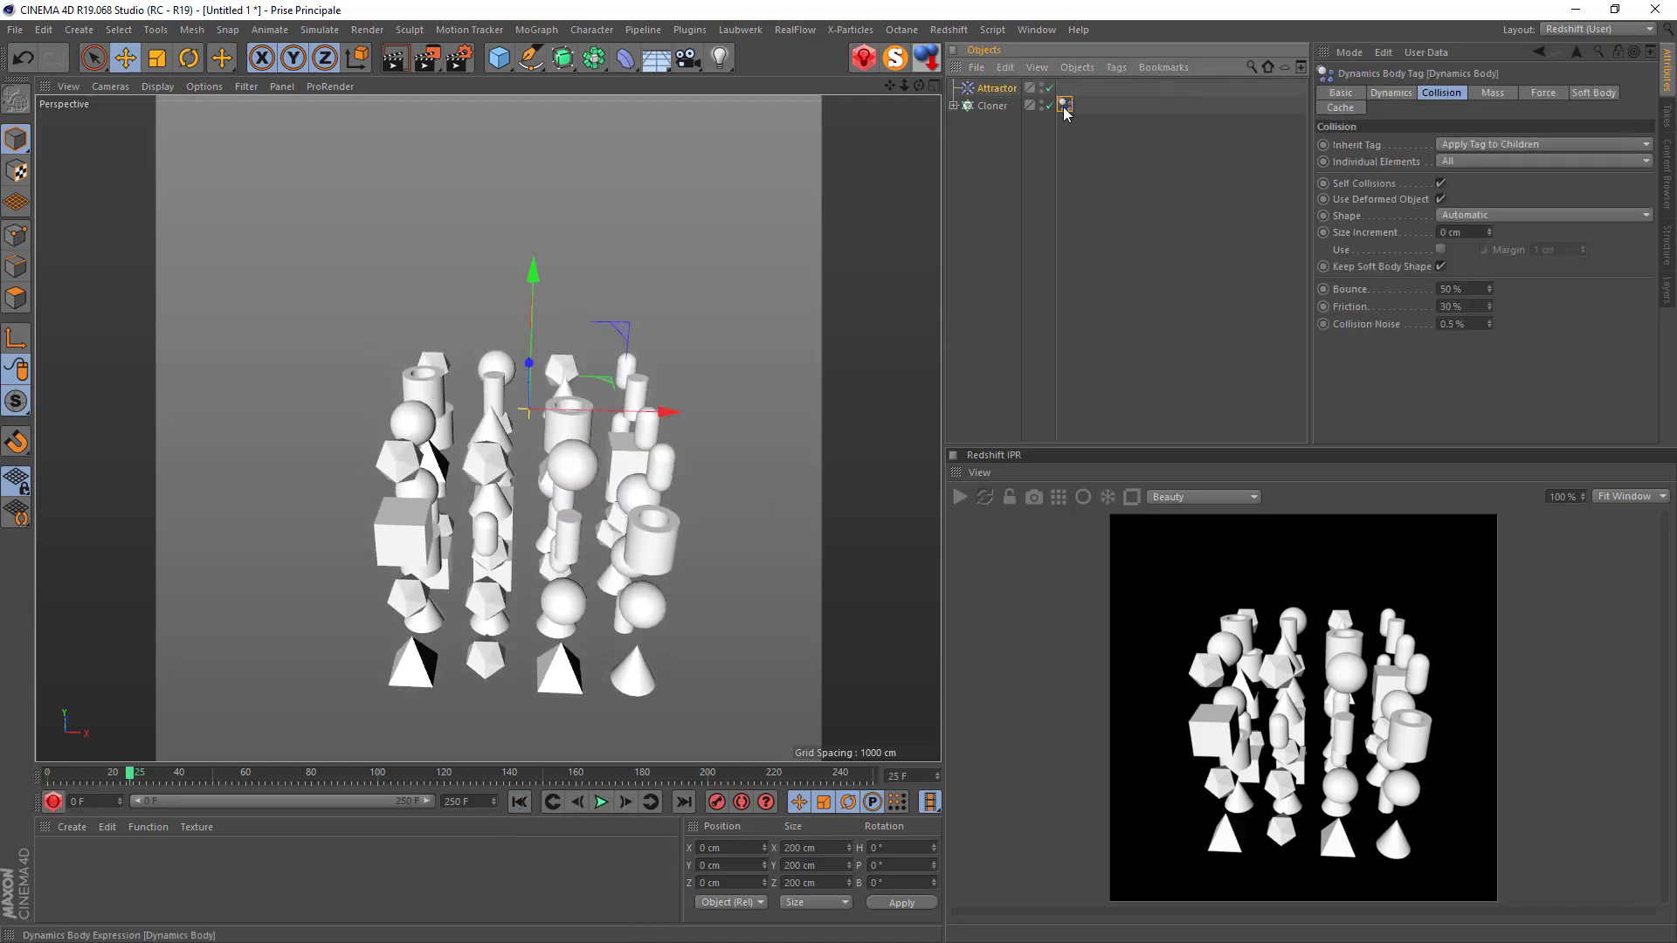
click(994, 88)
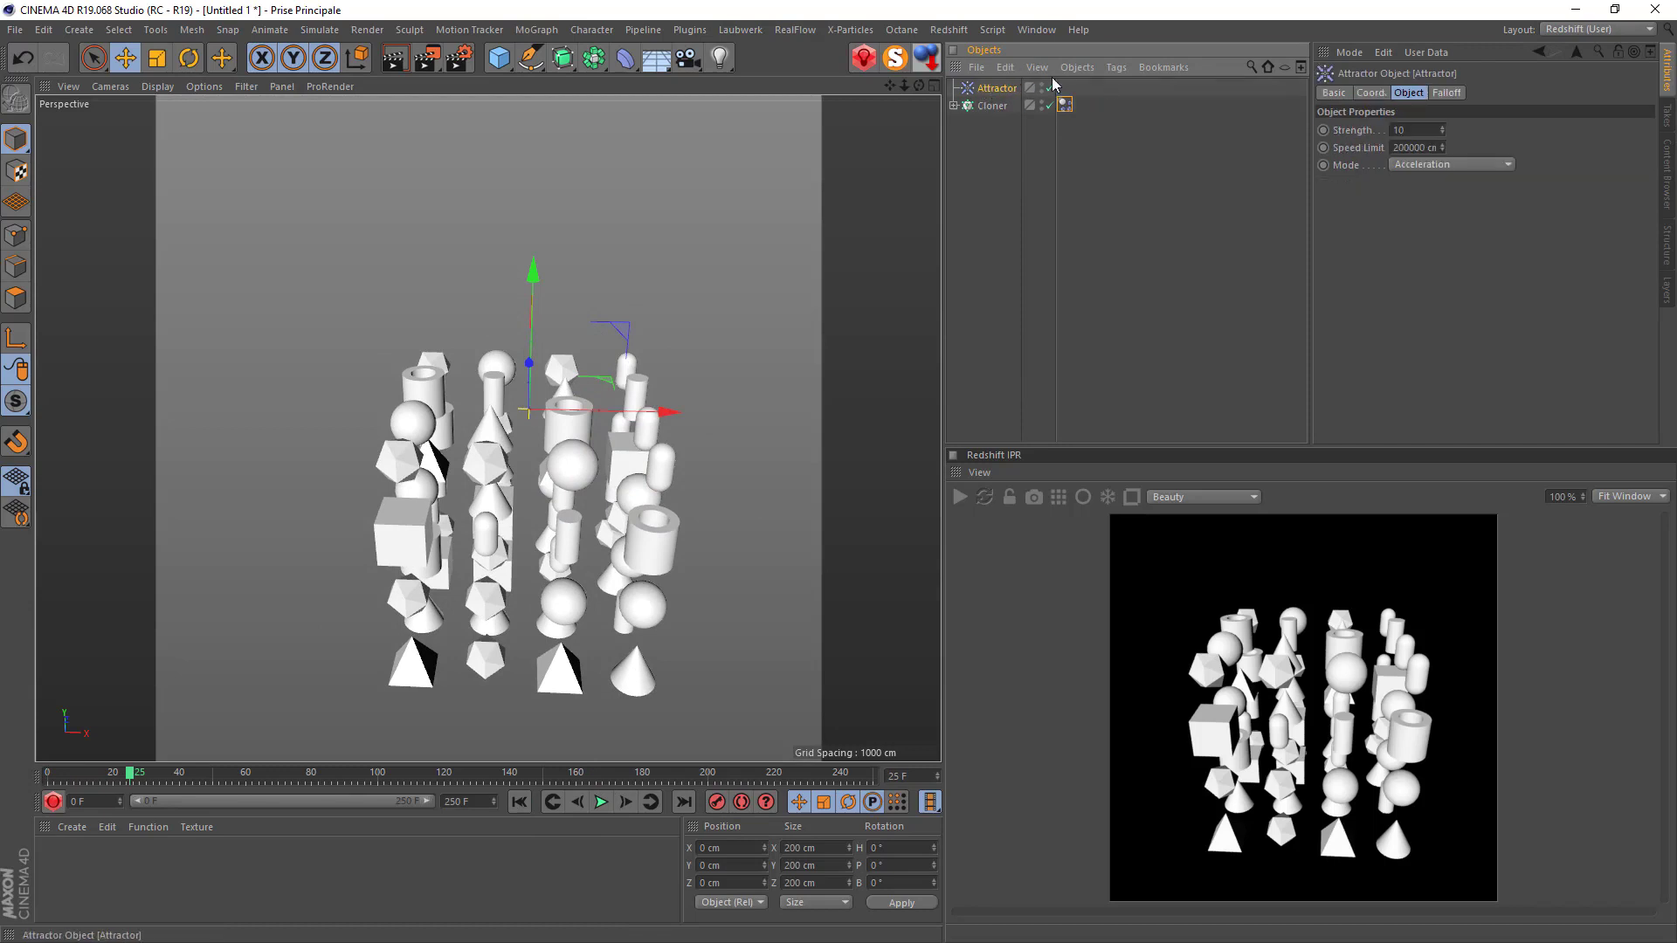
click(1412, 130)
text(1000)
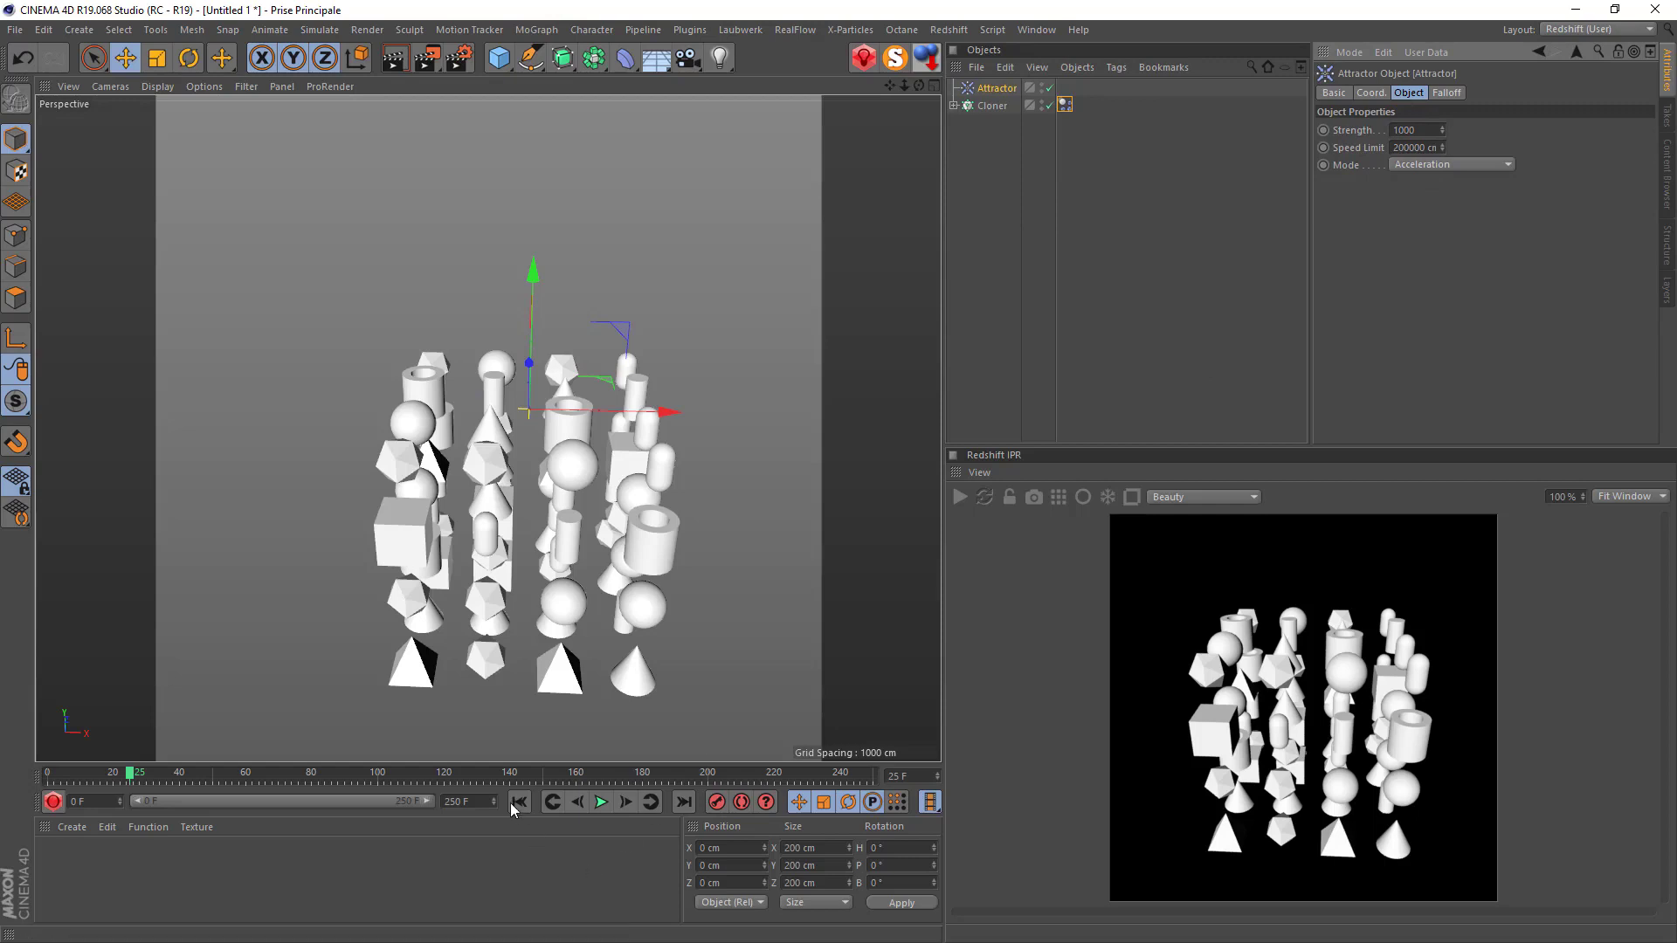
Play the simulation from the first frame in two stretches to check the Attractor's pull, then stop it.
click(514, 802)
click(603, 801)
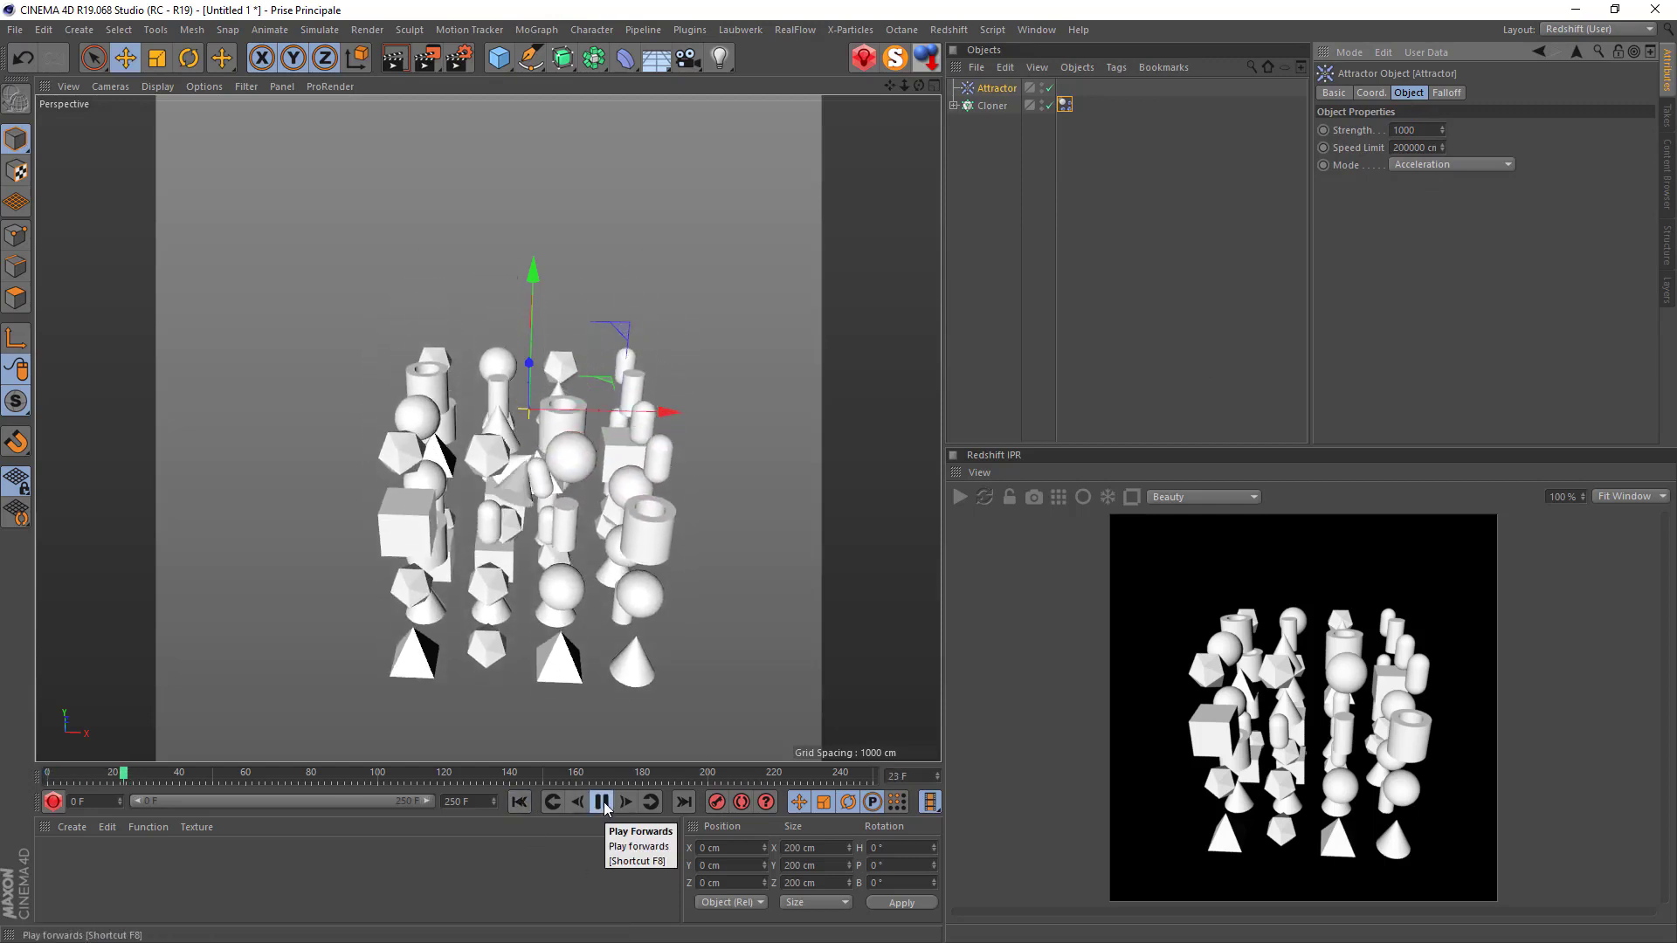
click(602, 801)
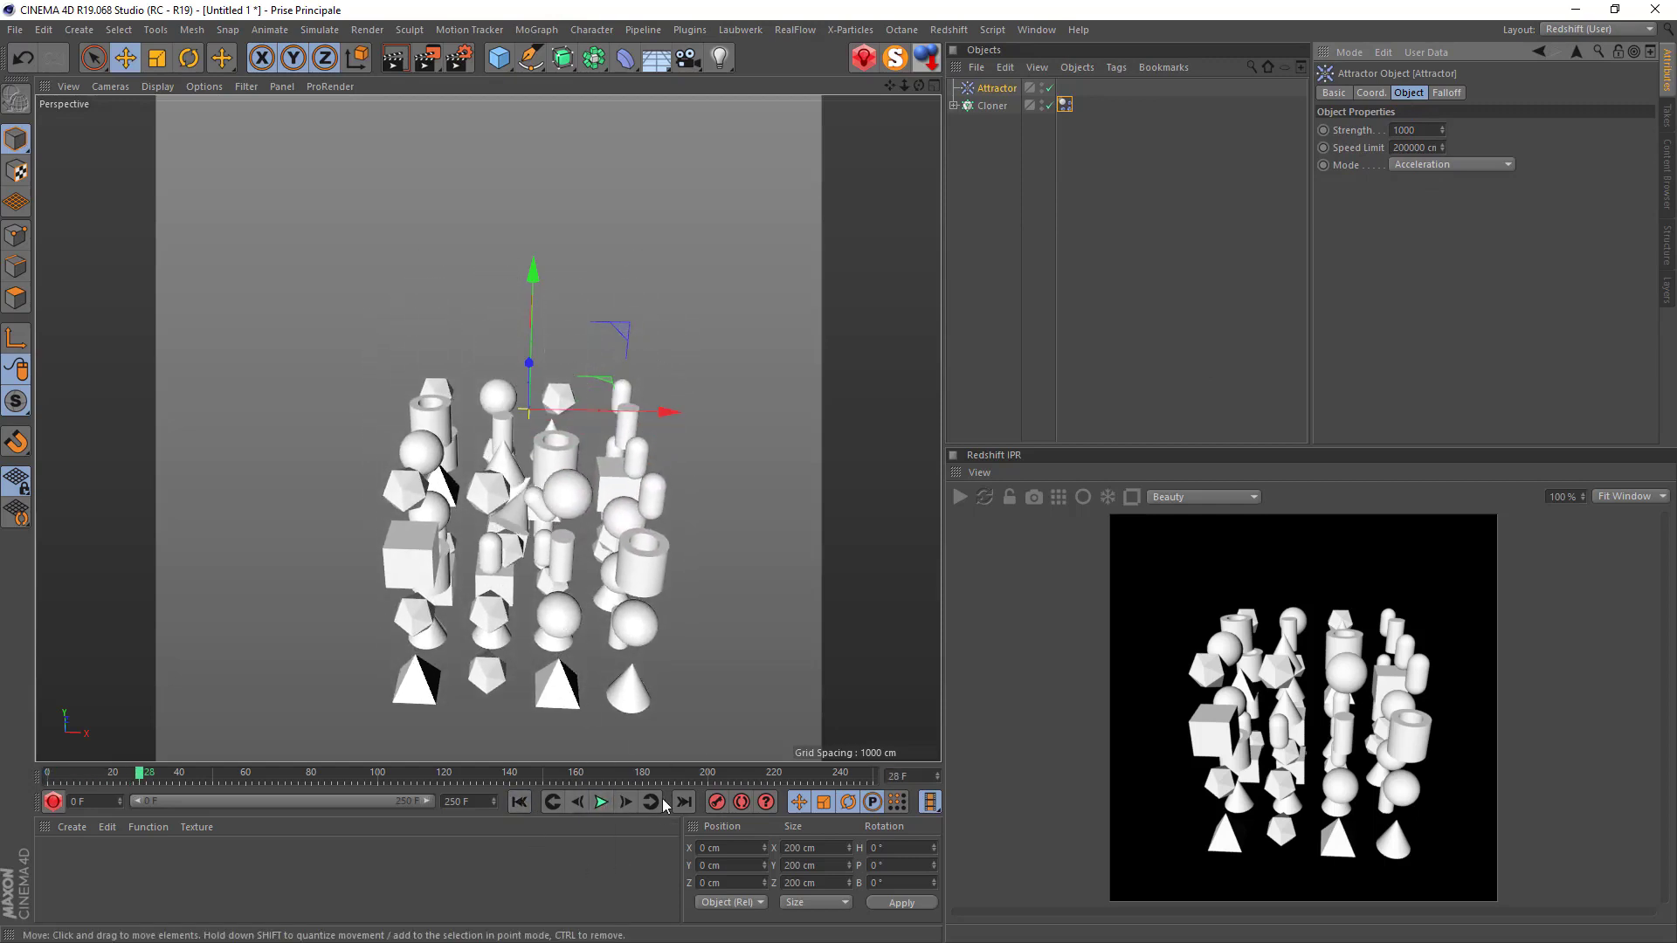
click(603, 801)
click(603, 801)
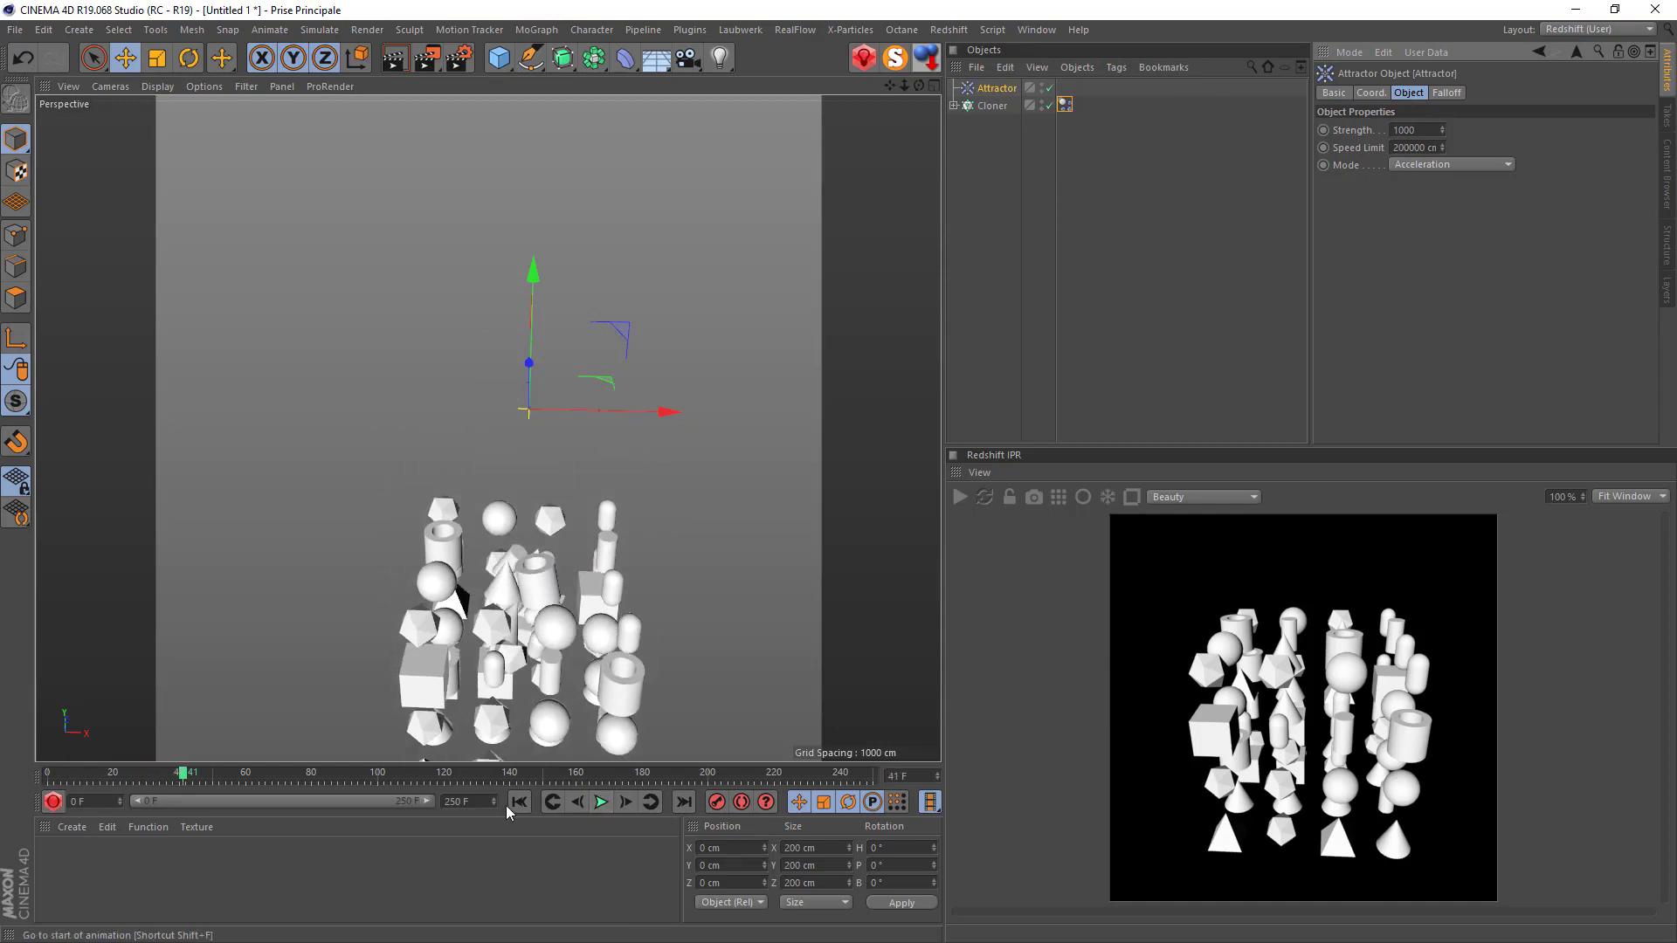
Set the Attractor's Strength to 10000, test the simulation from the start and return to frame 0.
click(519, 801)
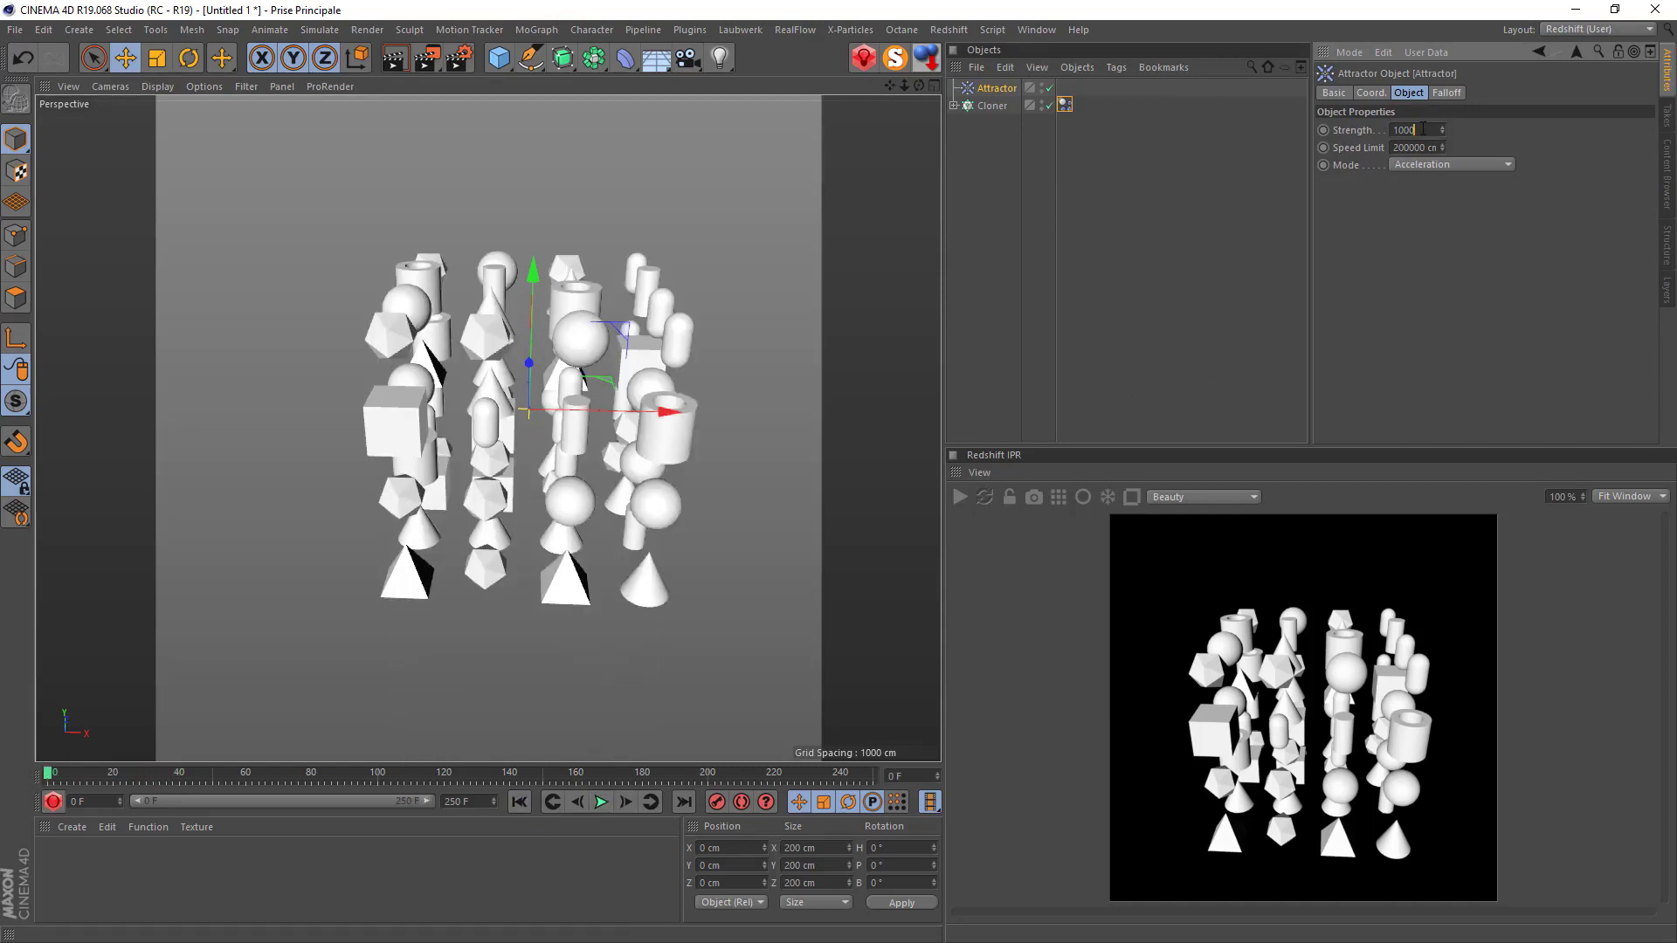
click(603, 802)
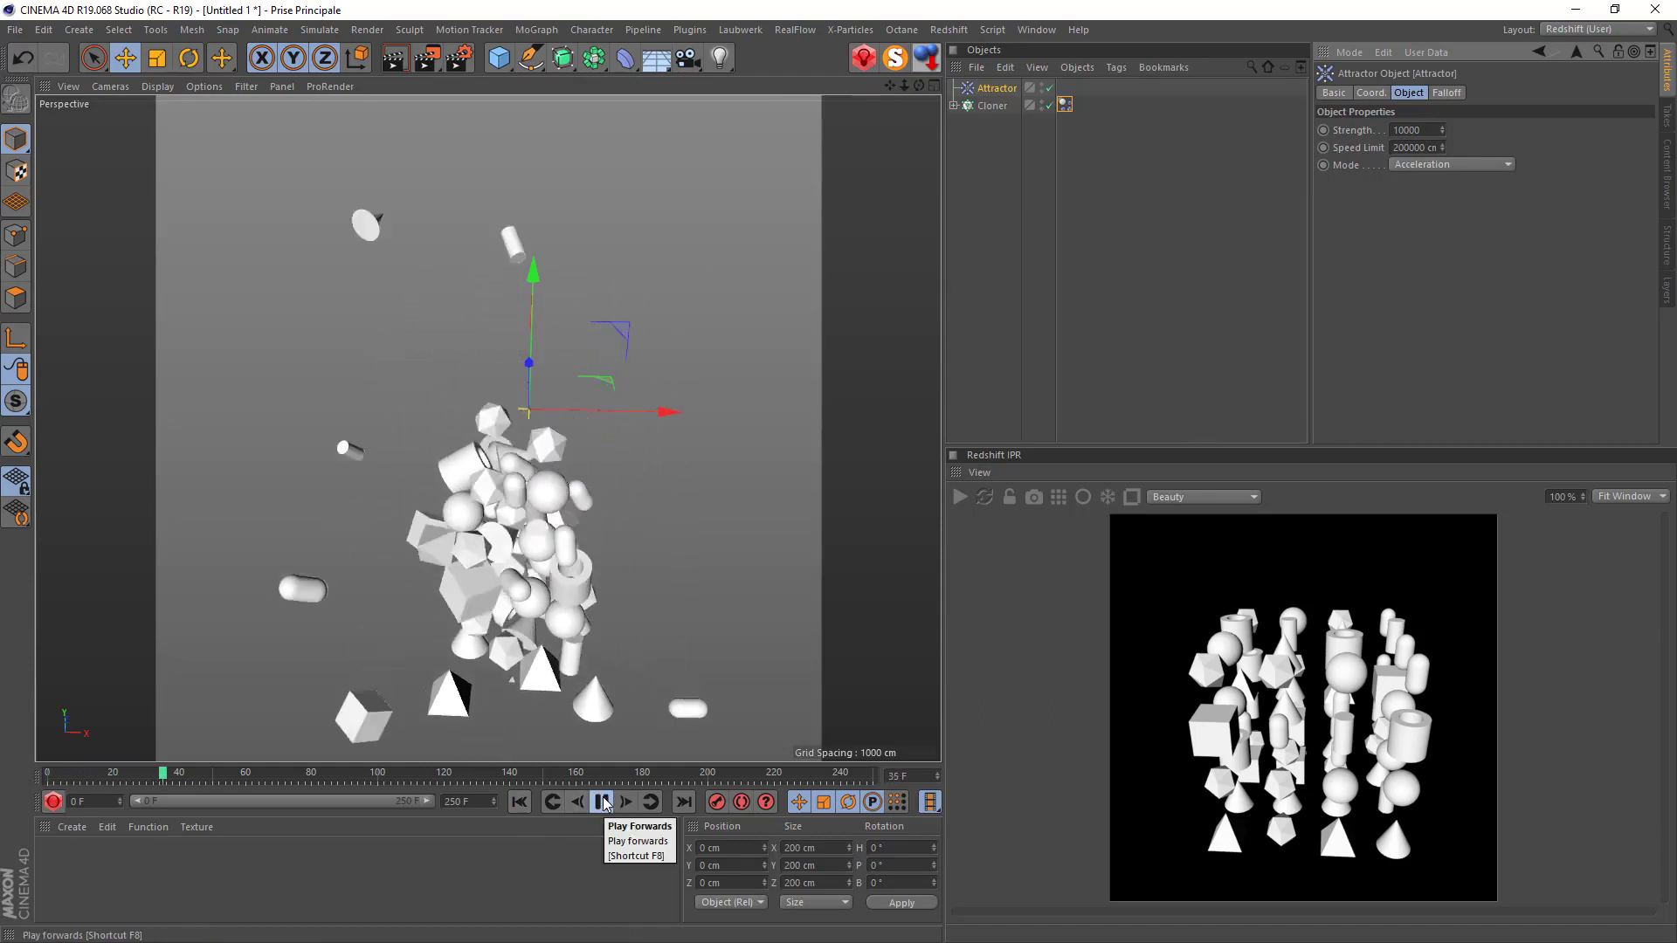
click(603, 801)
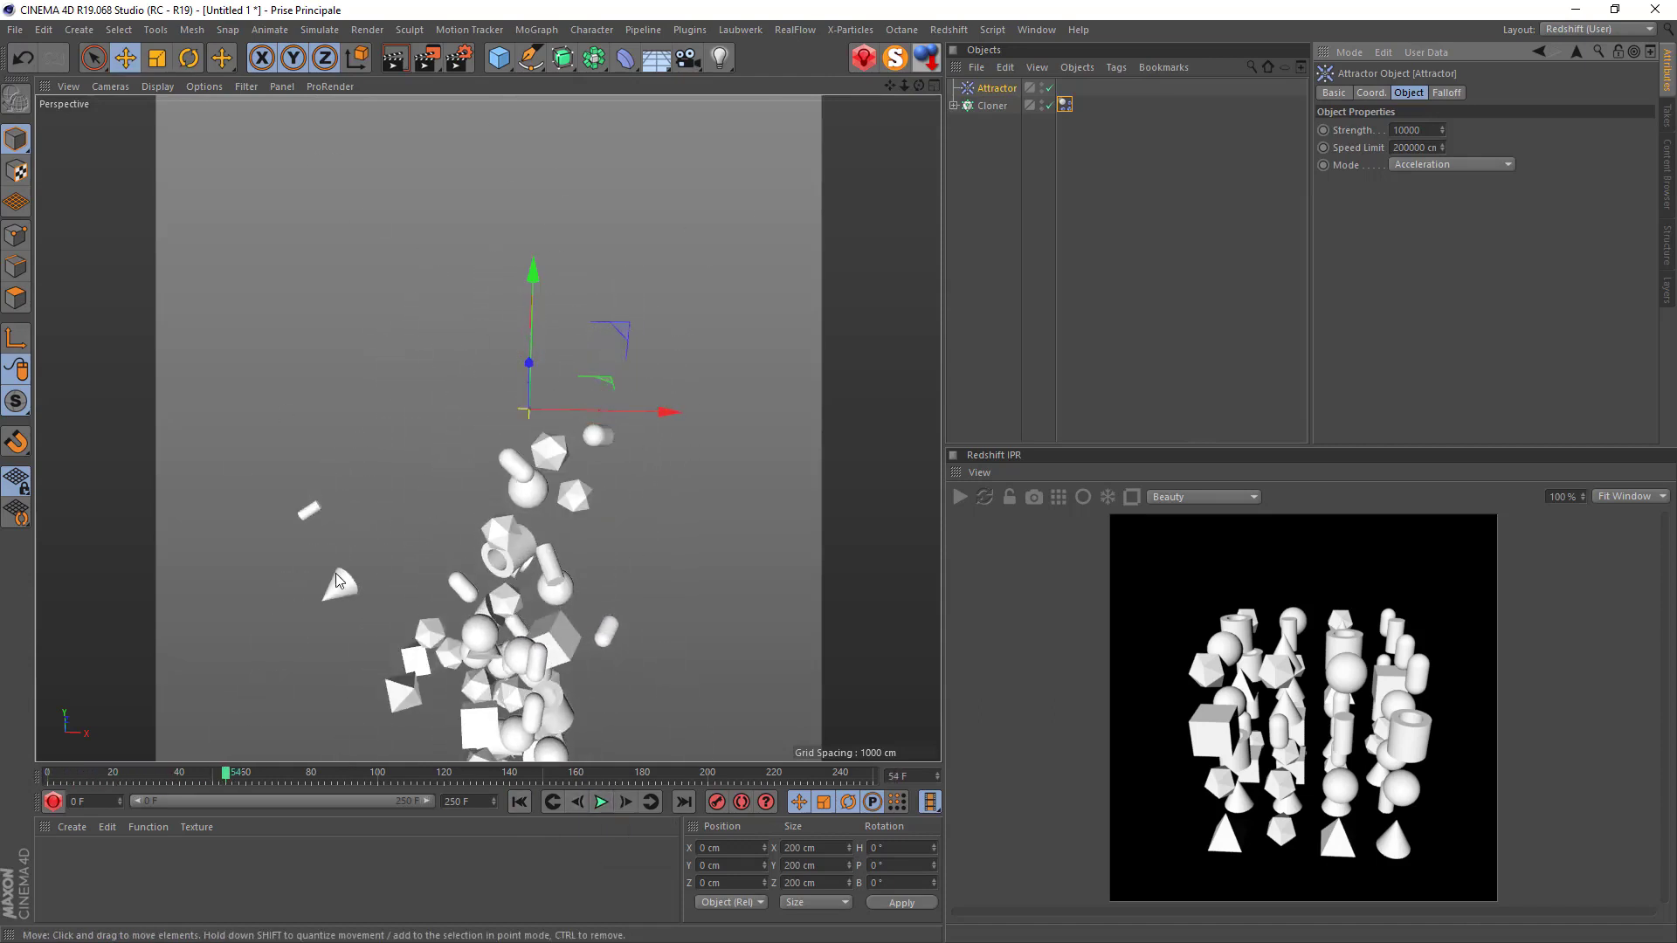
click(518, 802)
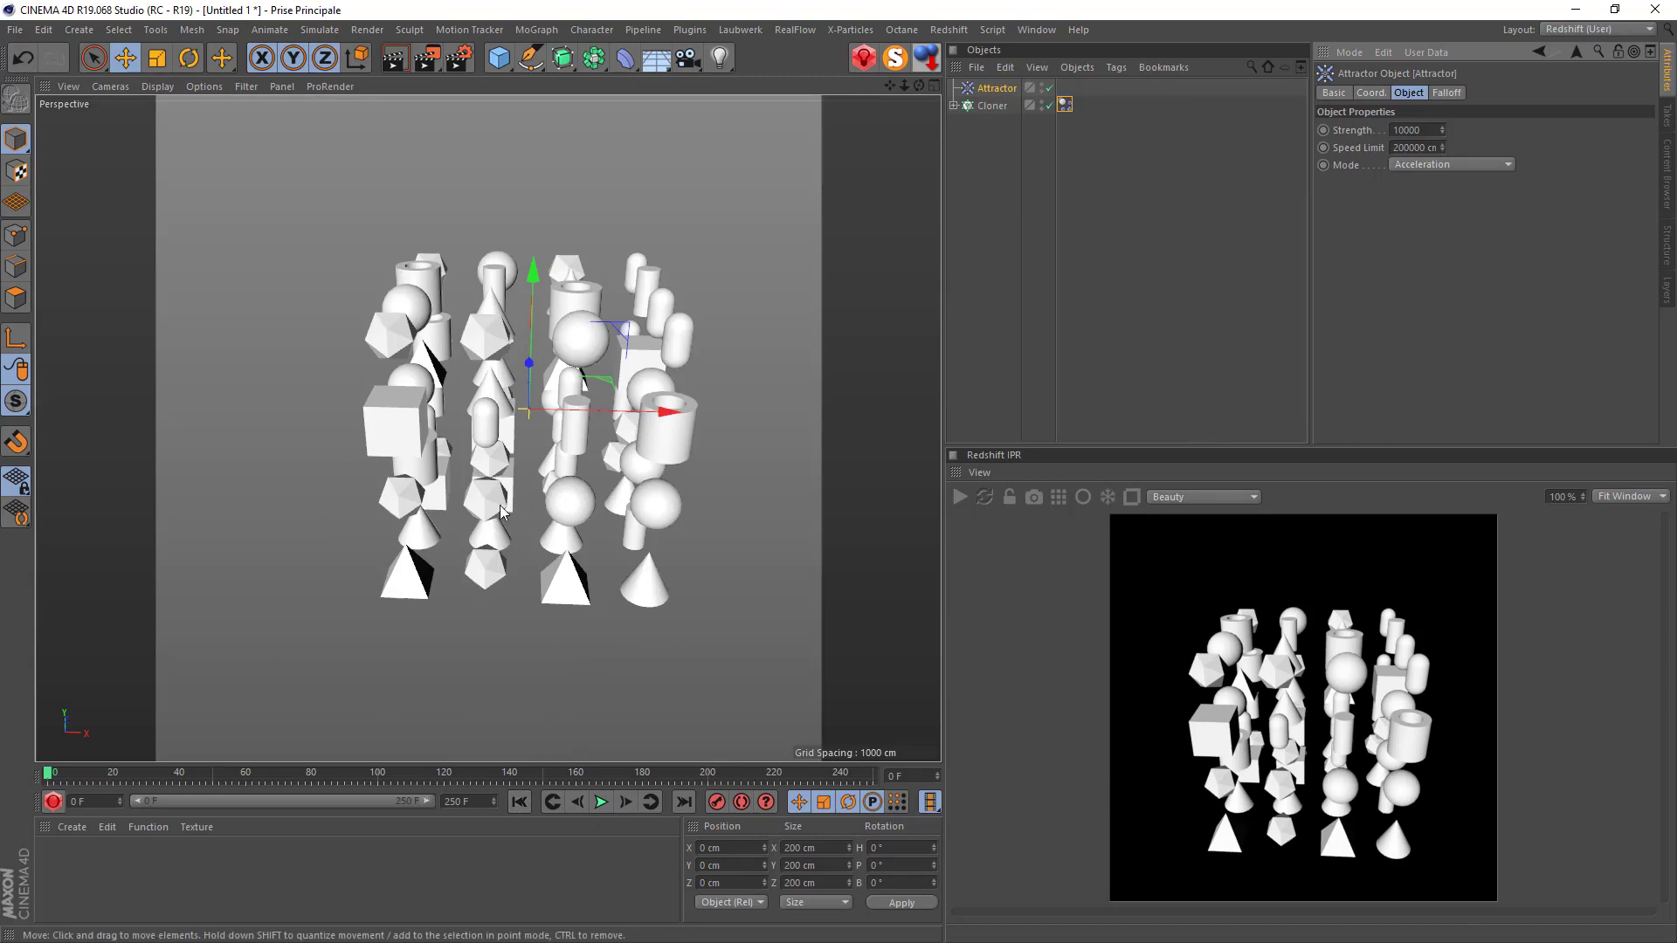
Add a Sphere primitive at the Attractor's position and enlarge it to a radius of about 1590 cm, enclosing the clones.
scroll(517, 453, up, 5)
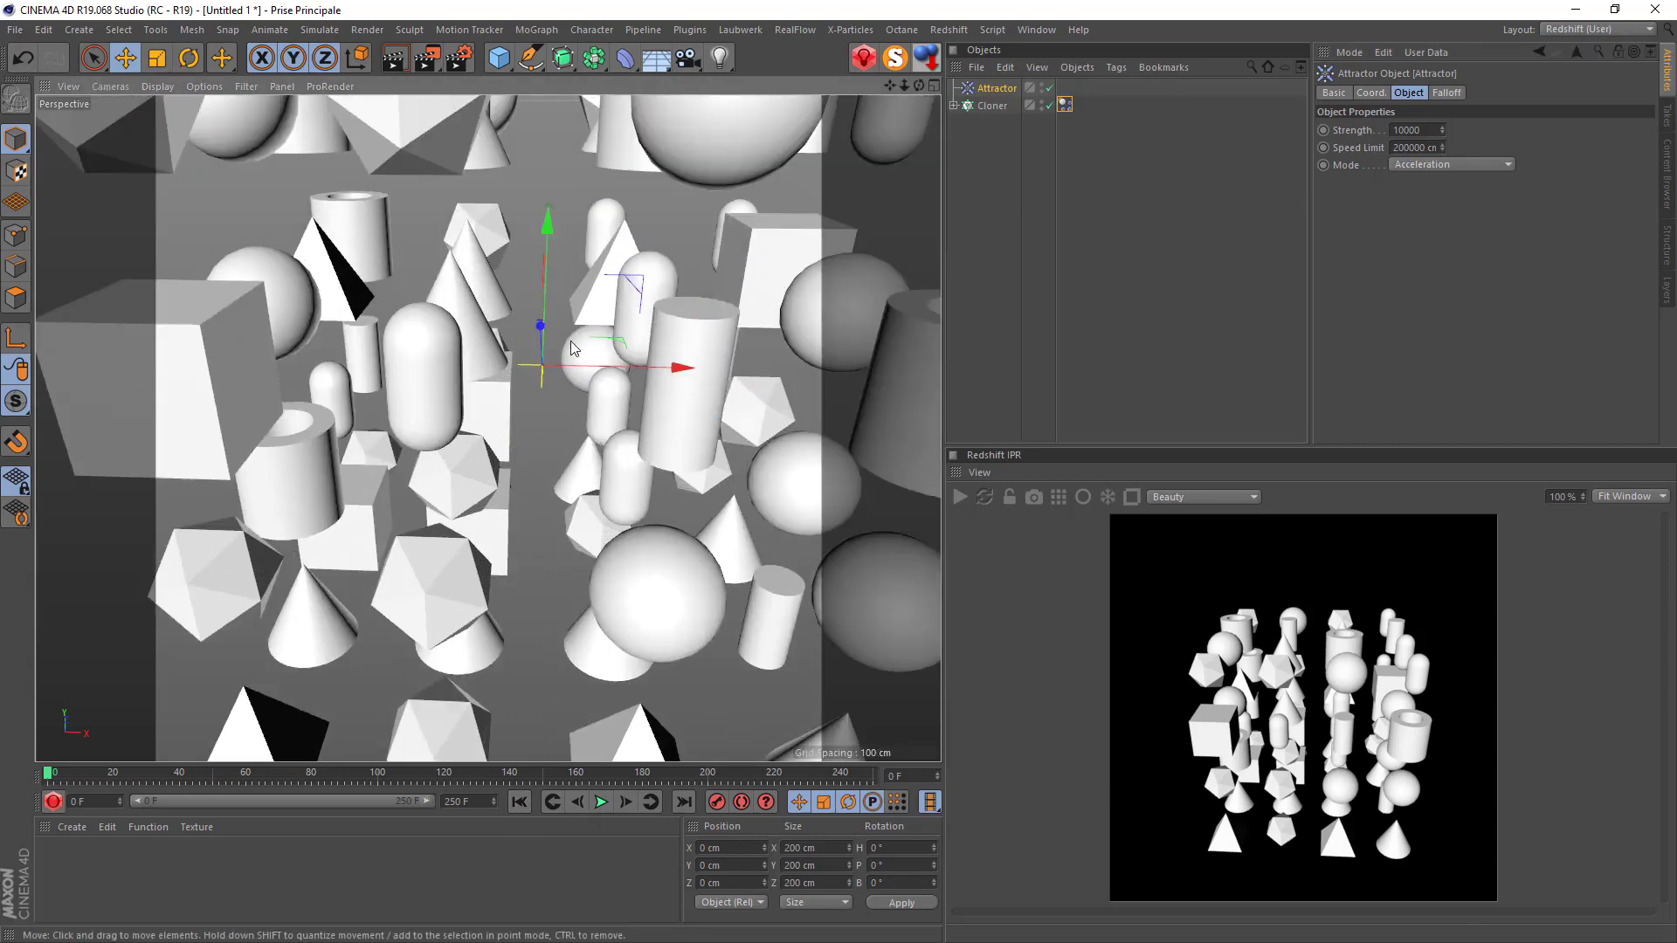
scroll(642, 281, up, 3)
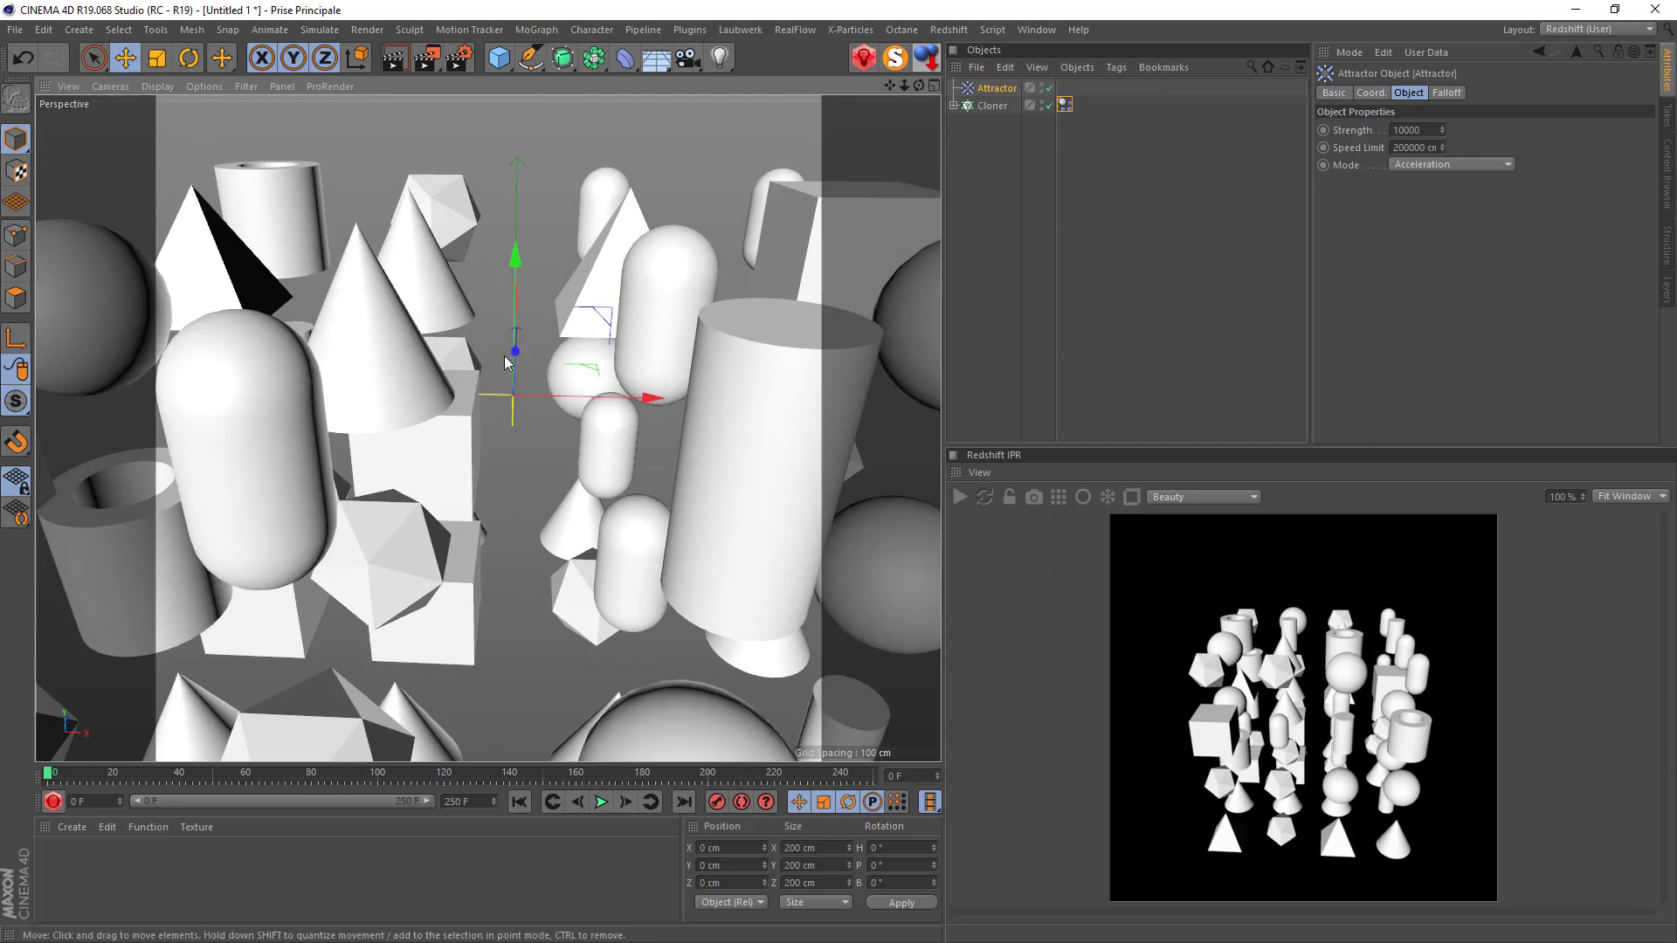
scroll(538, 405, down, 8)
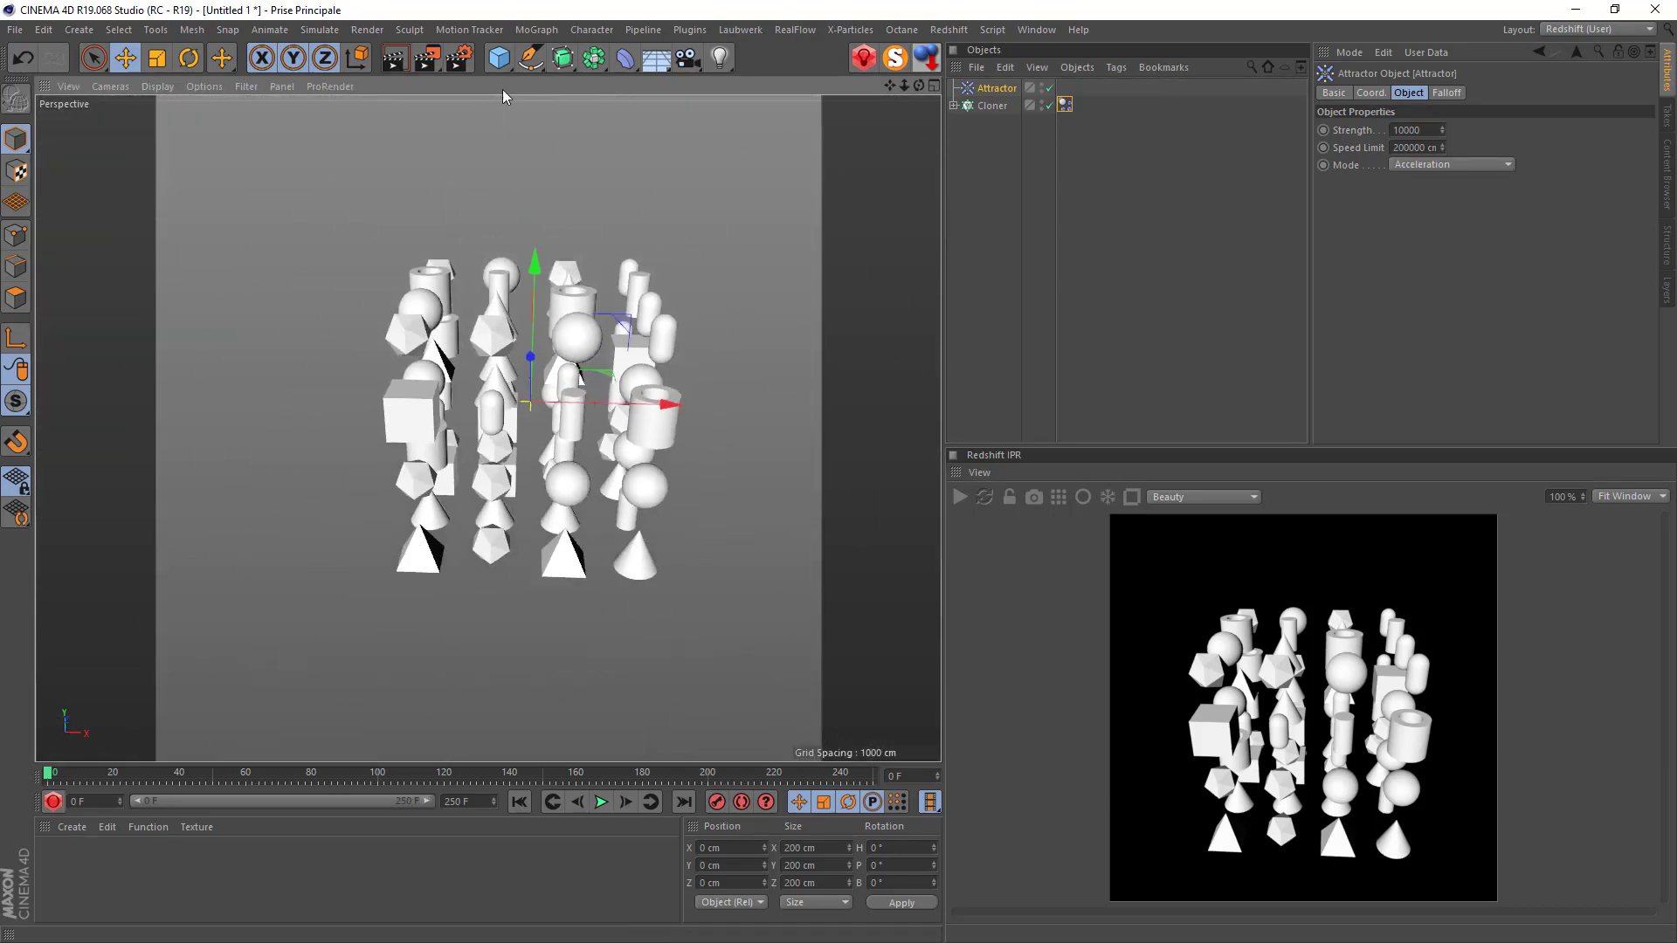
click(499, 58)
click(822, 115)
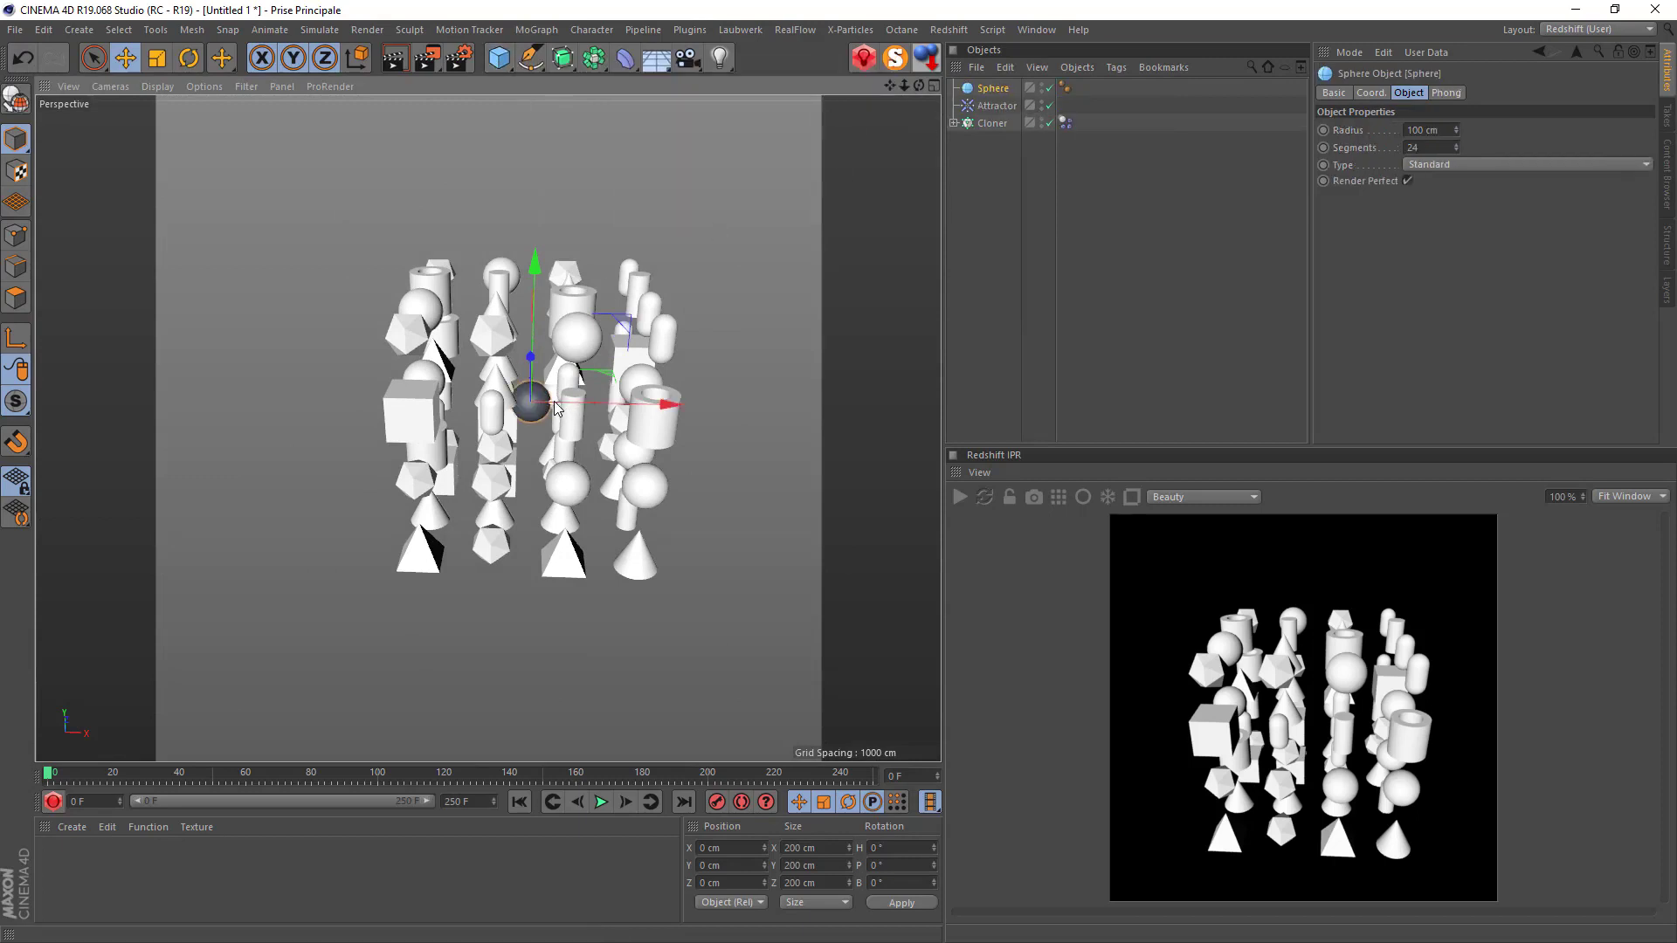
drag(556, 408, 861, 410)
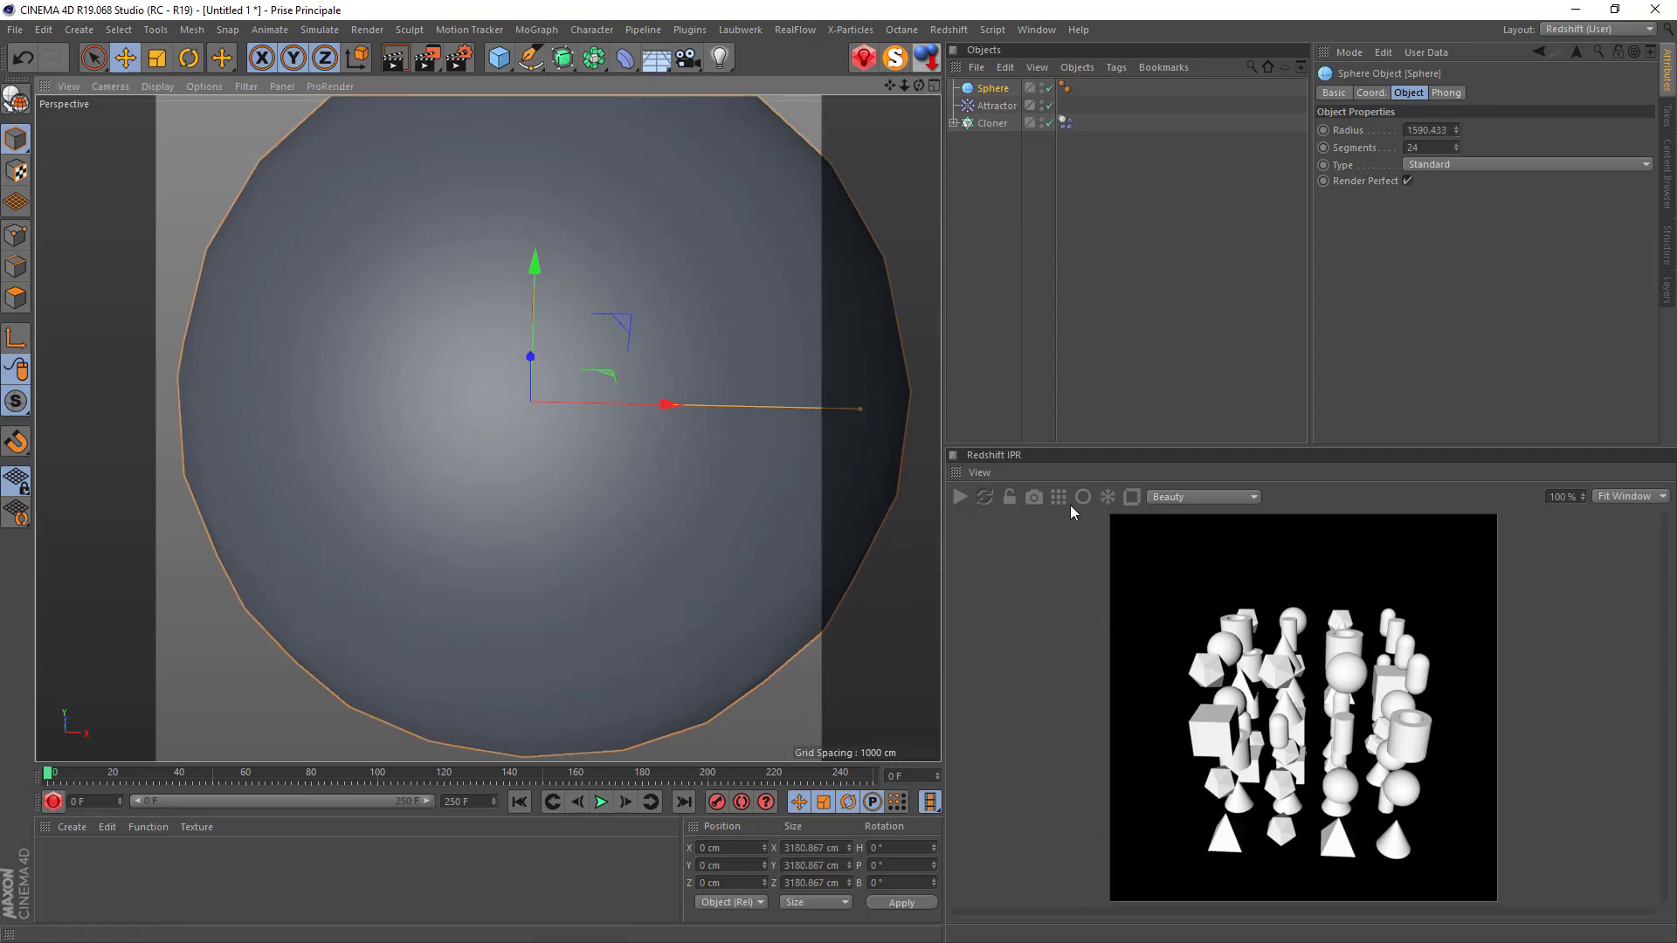
Rename the large sphere as container.
double_click(995, 88)
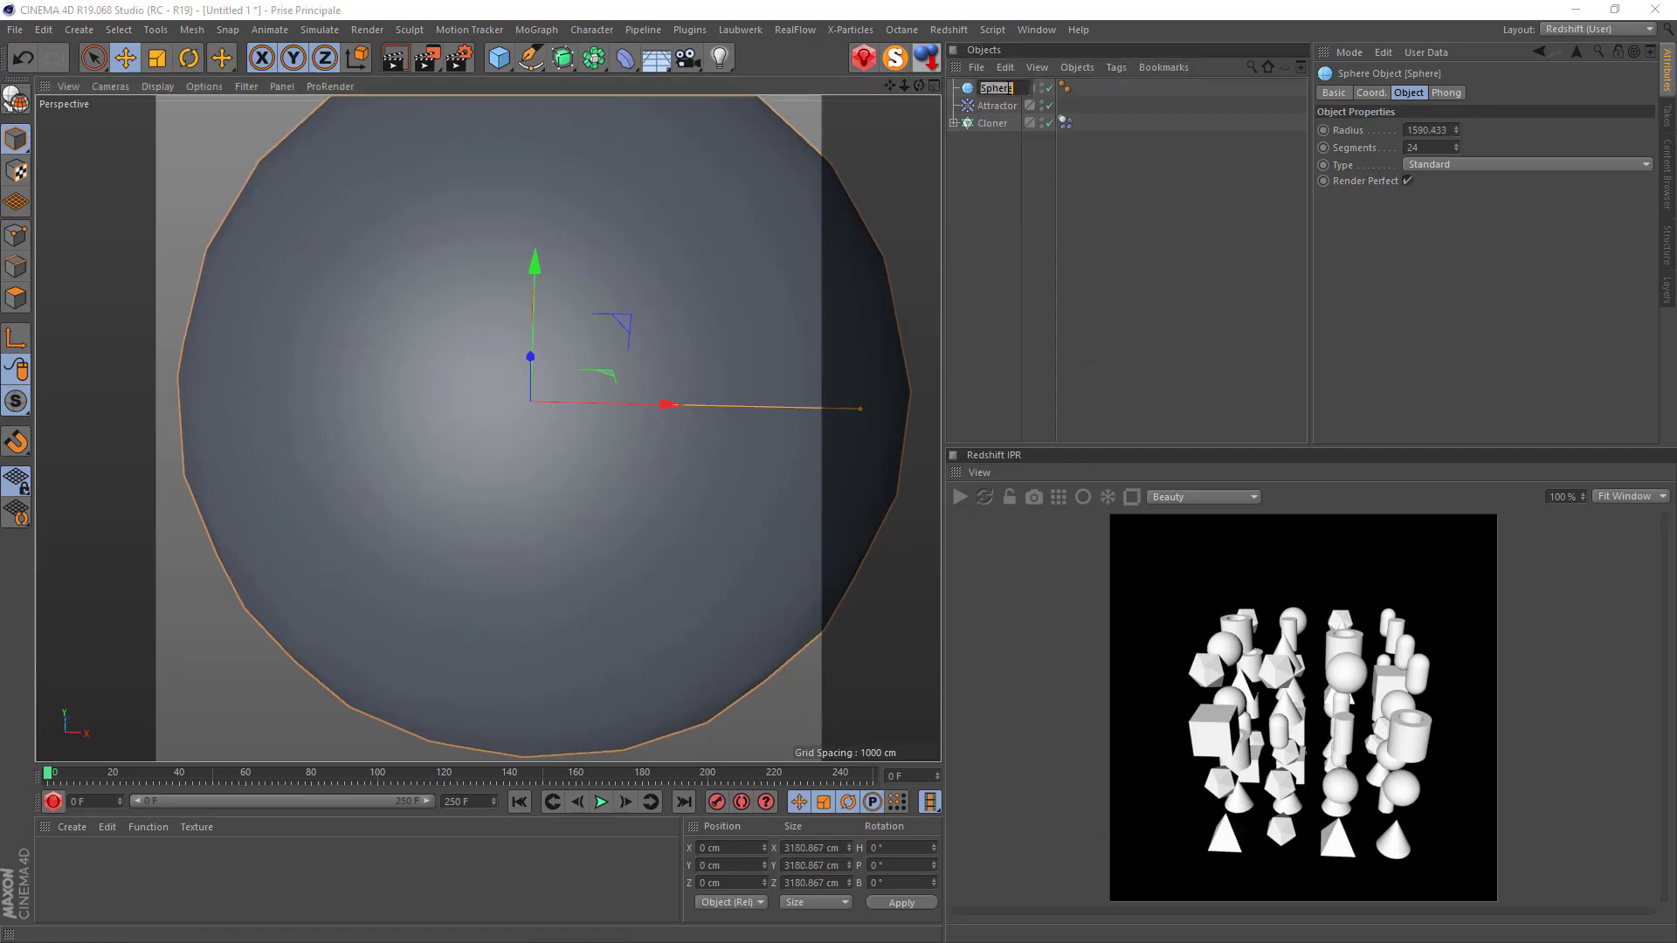
text(container)
key(Return)
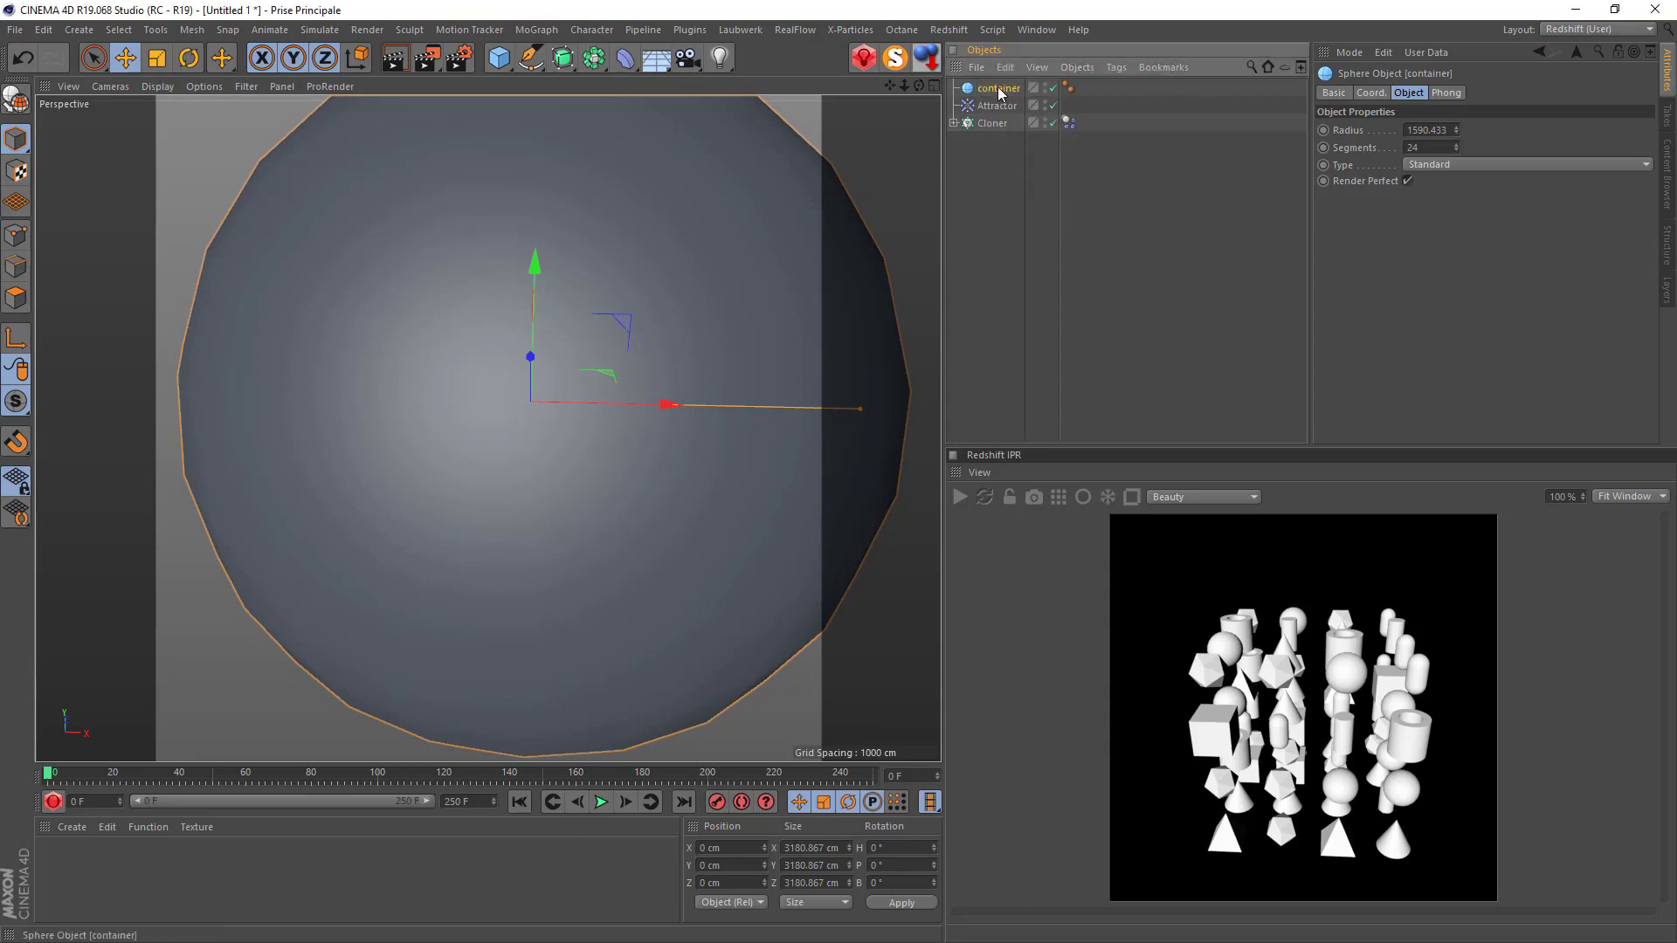
Add a Collider Body tag to the container sphere with its collision Shape set to Static Mesh, and hide the container in the viewport.
right_click(1000, 90)
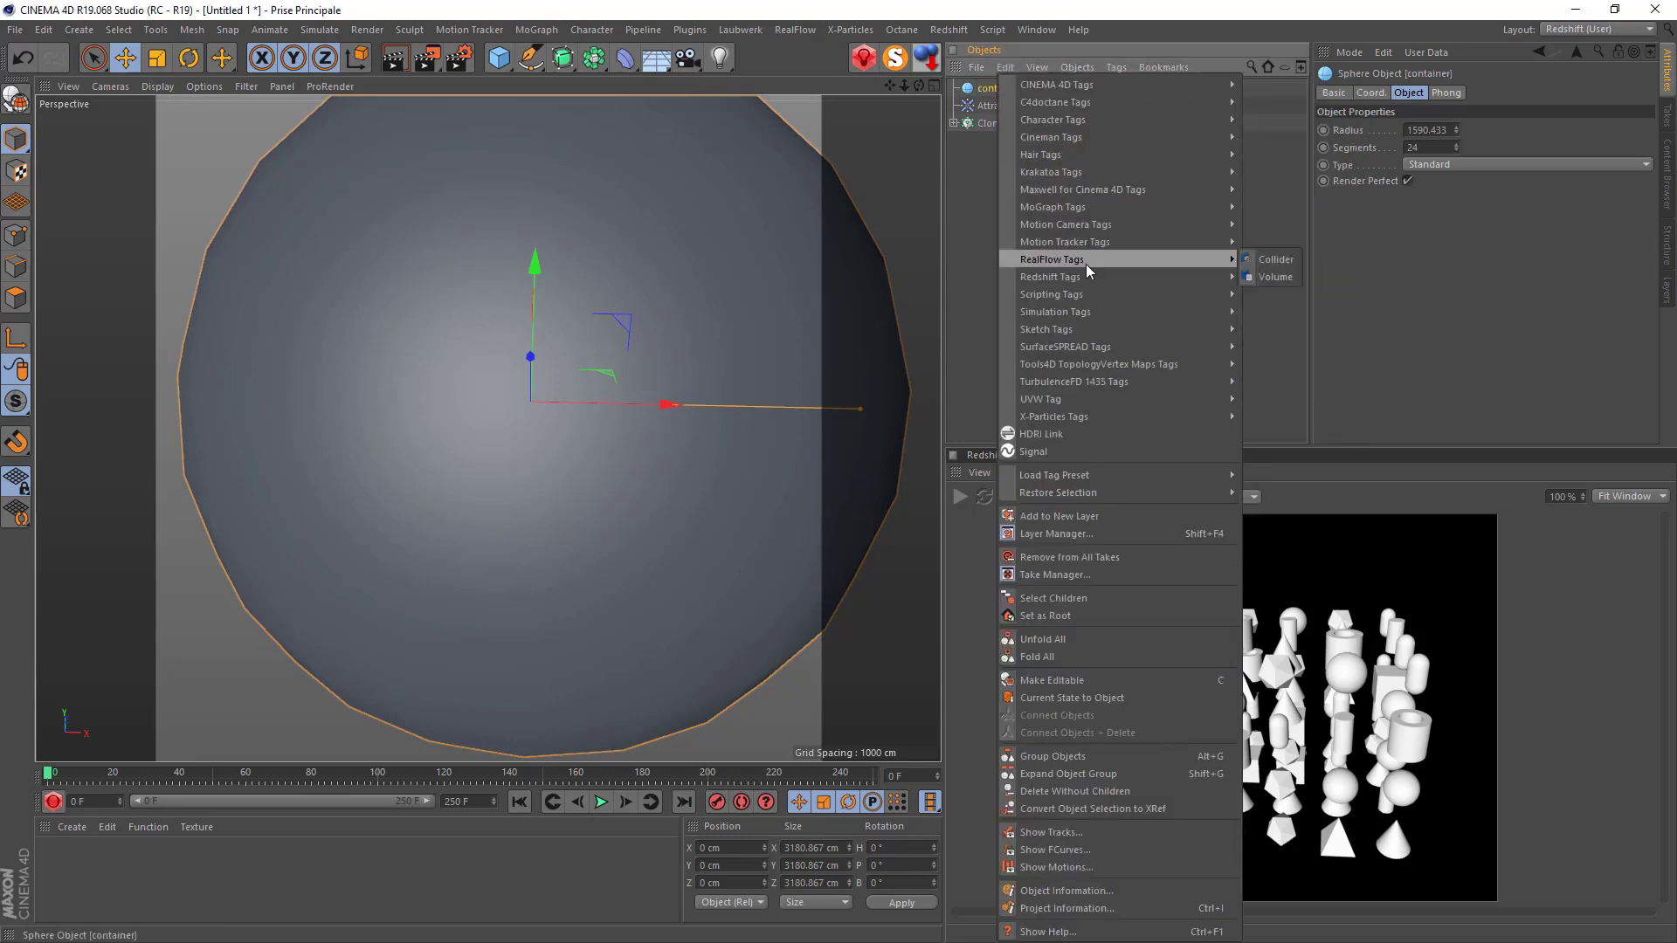
mouse_move(1077, 299)
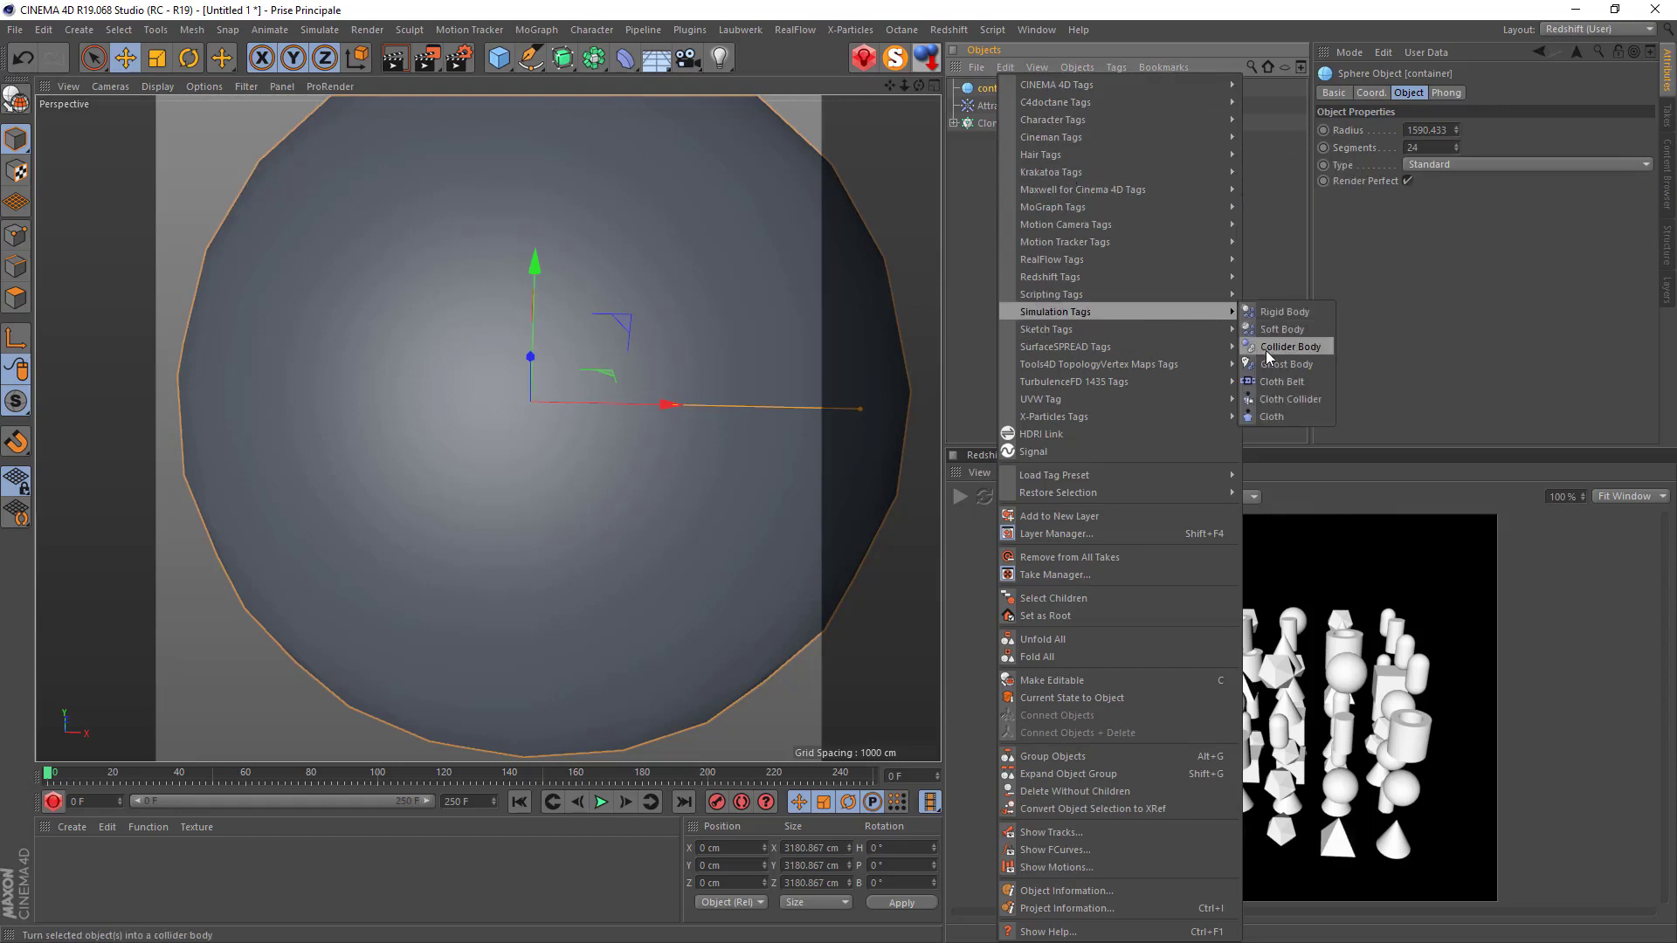
click(1270, 346)
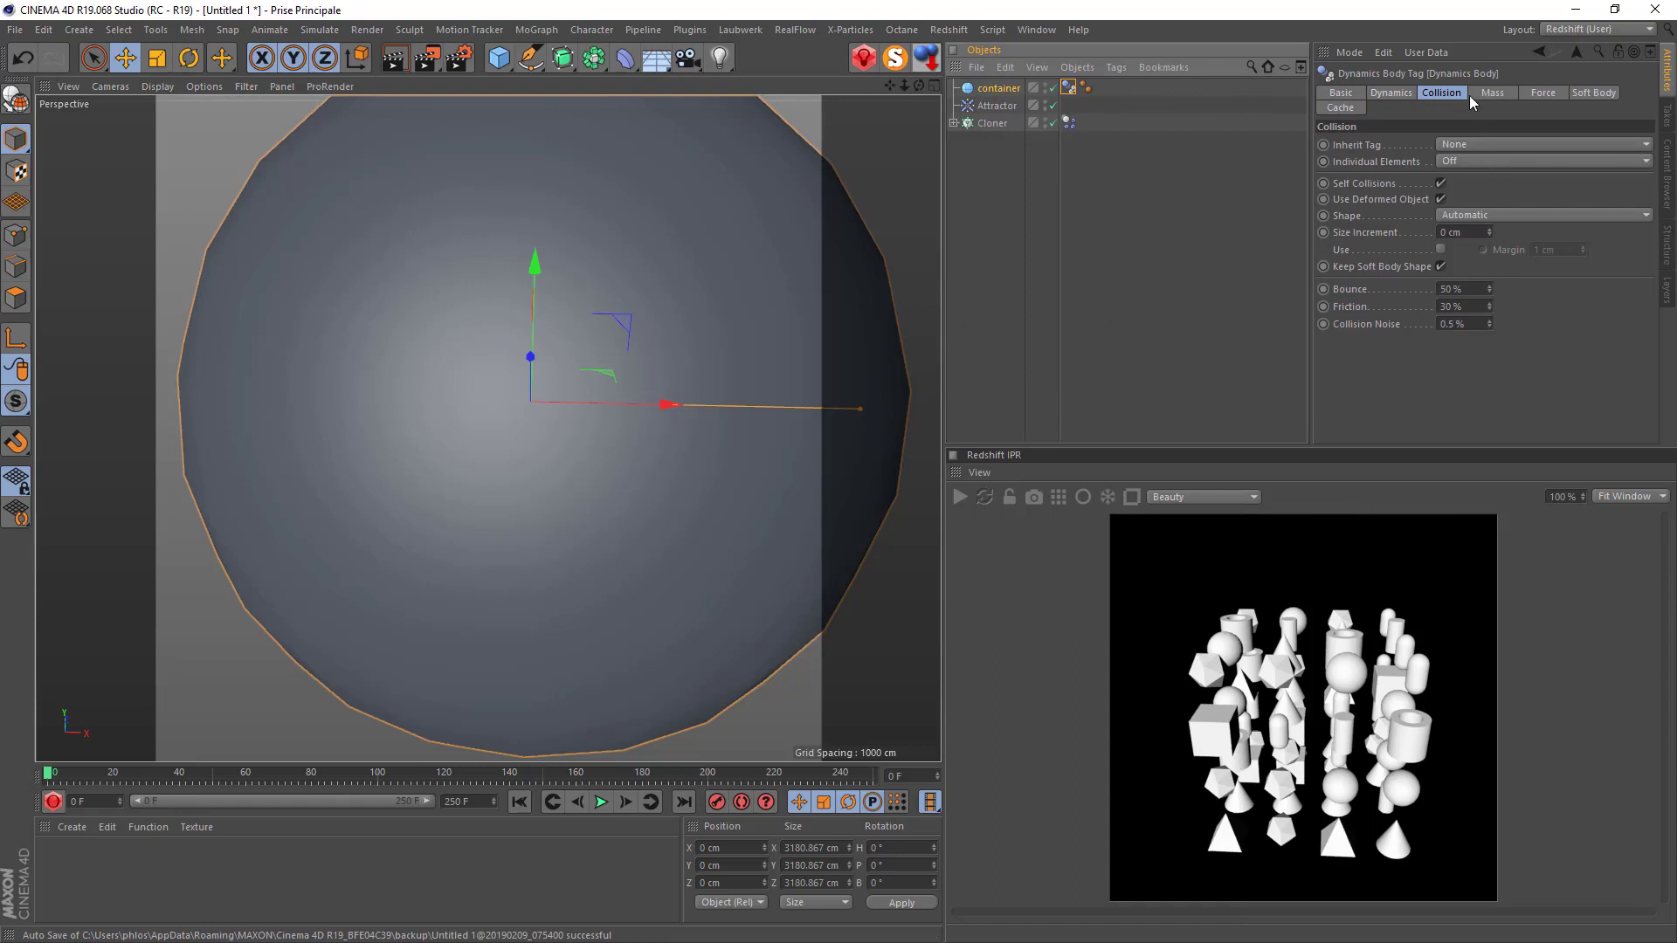
click(1437, 92)
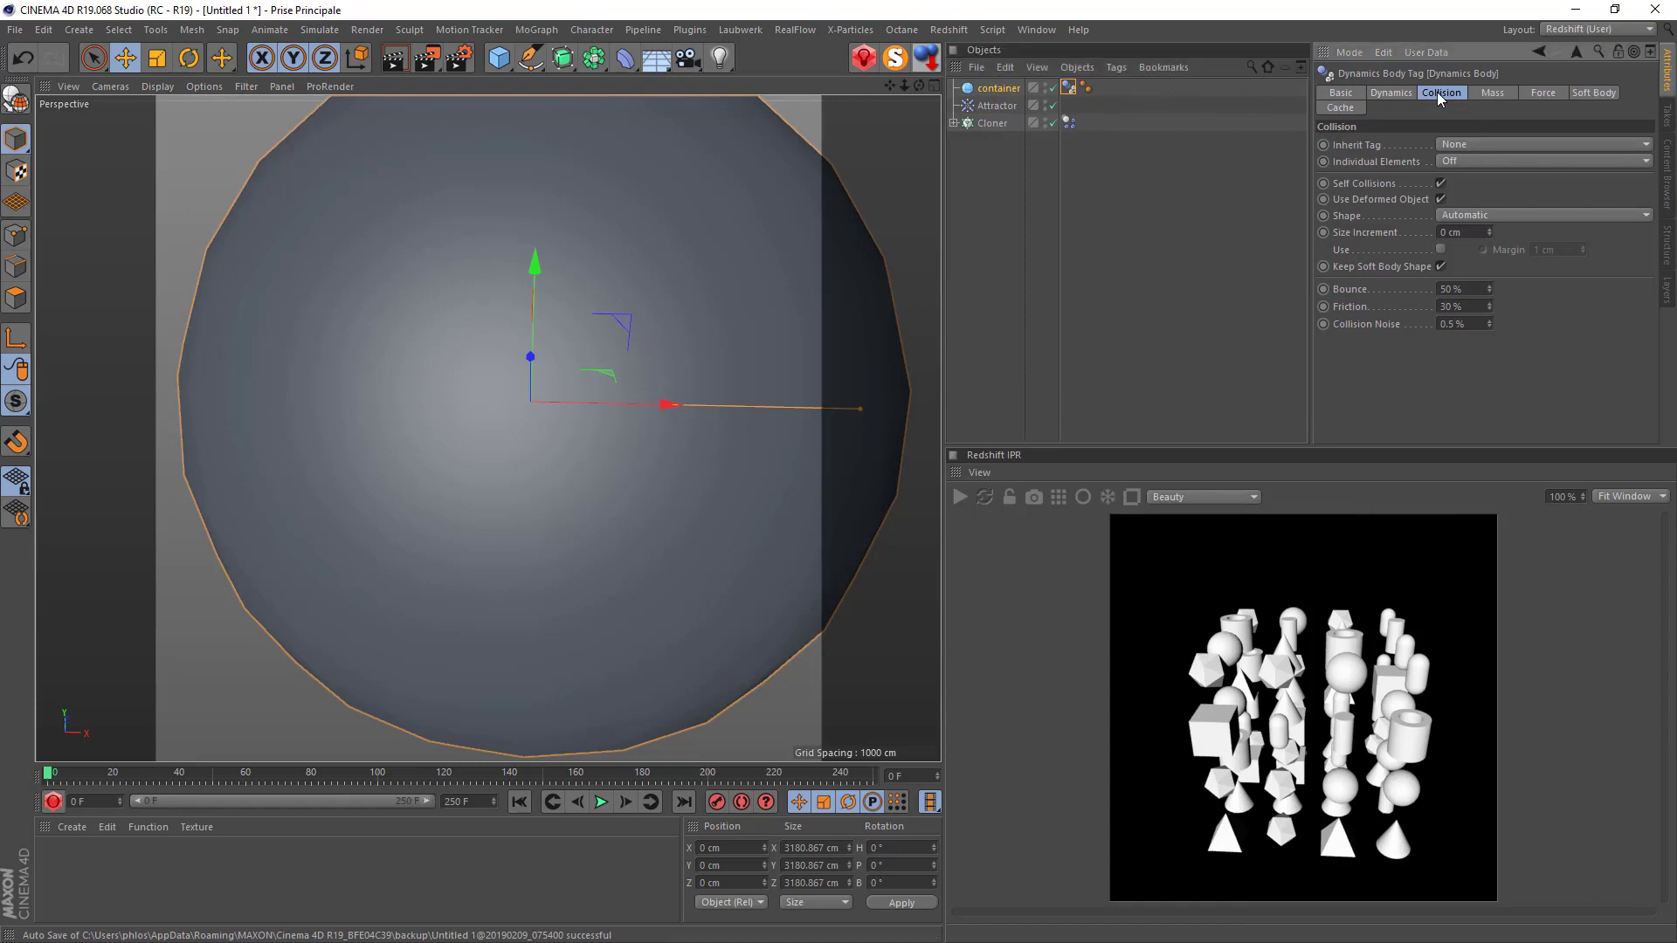
click(1463, 215)
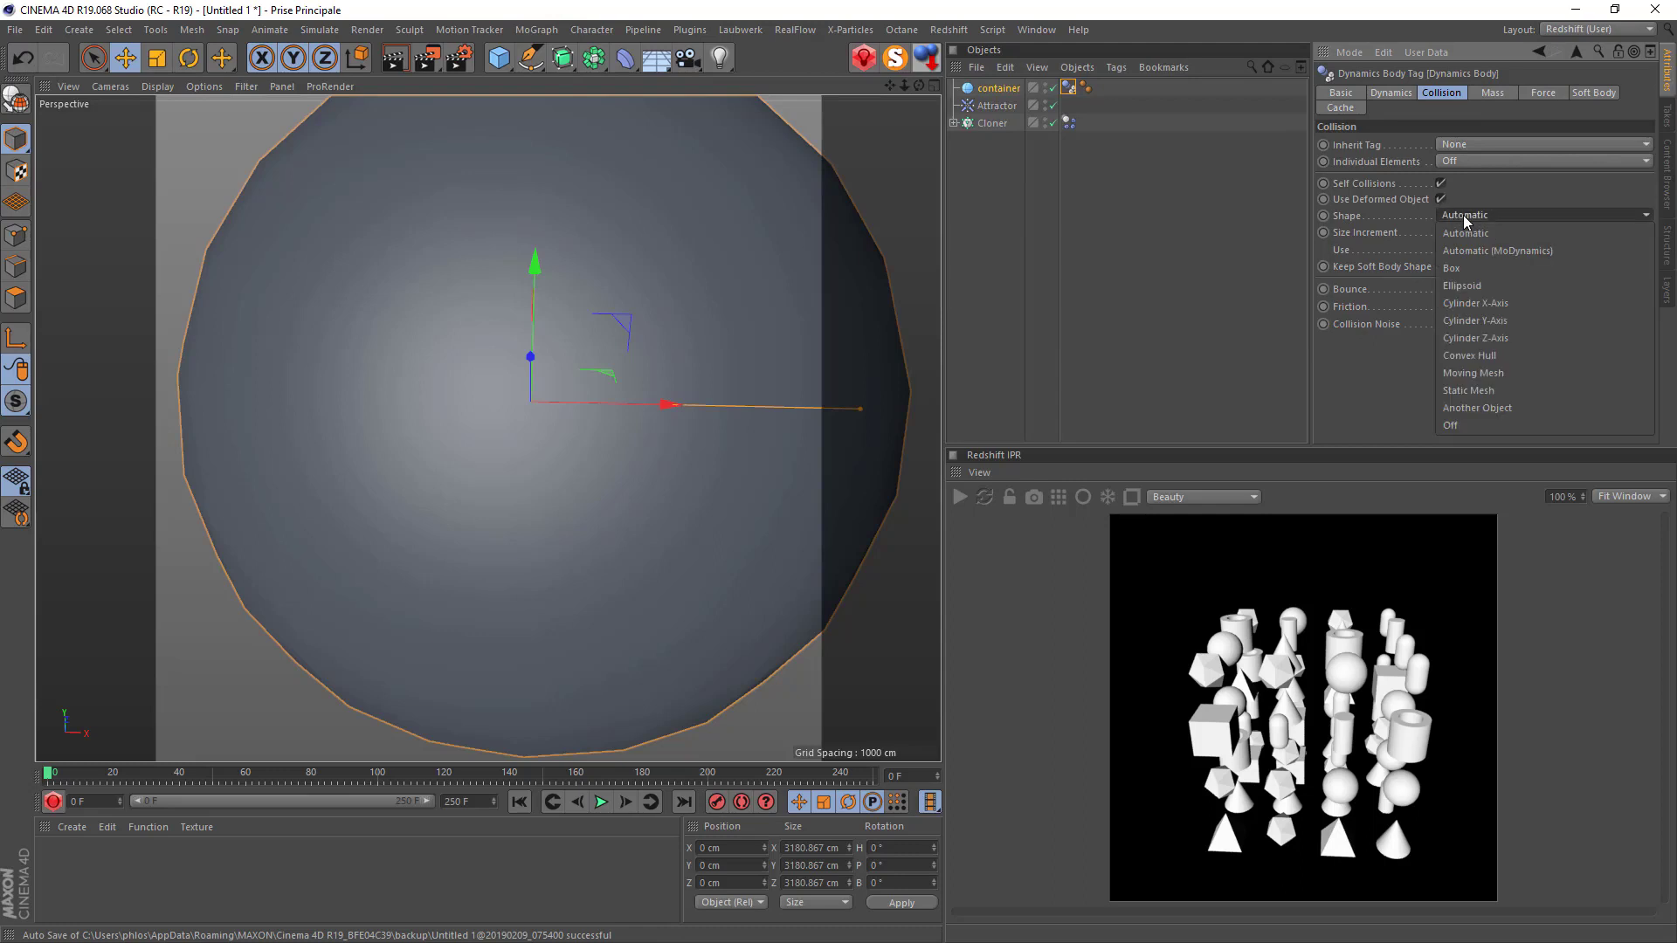
click(1488, 392)
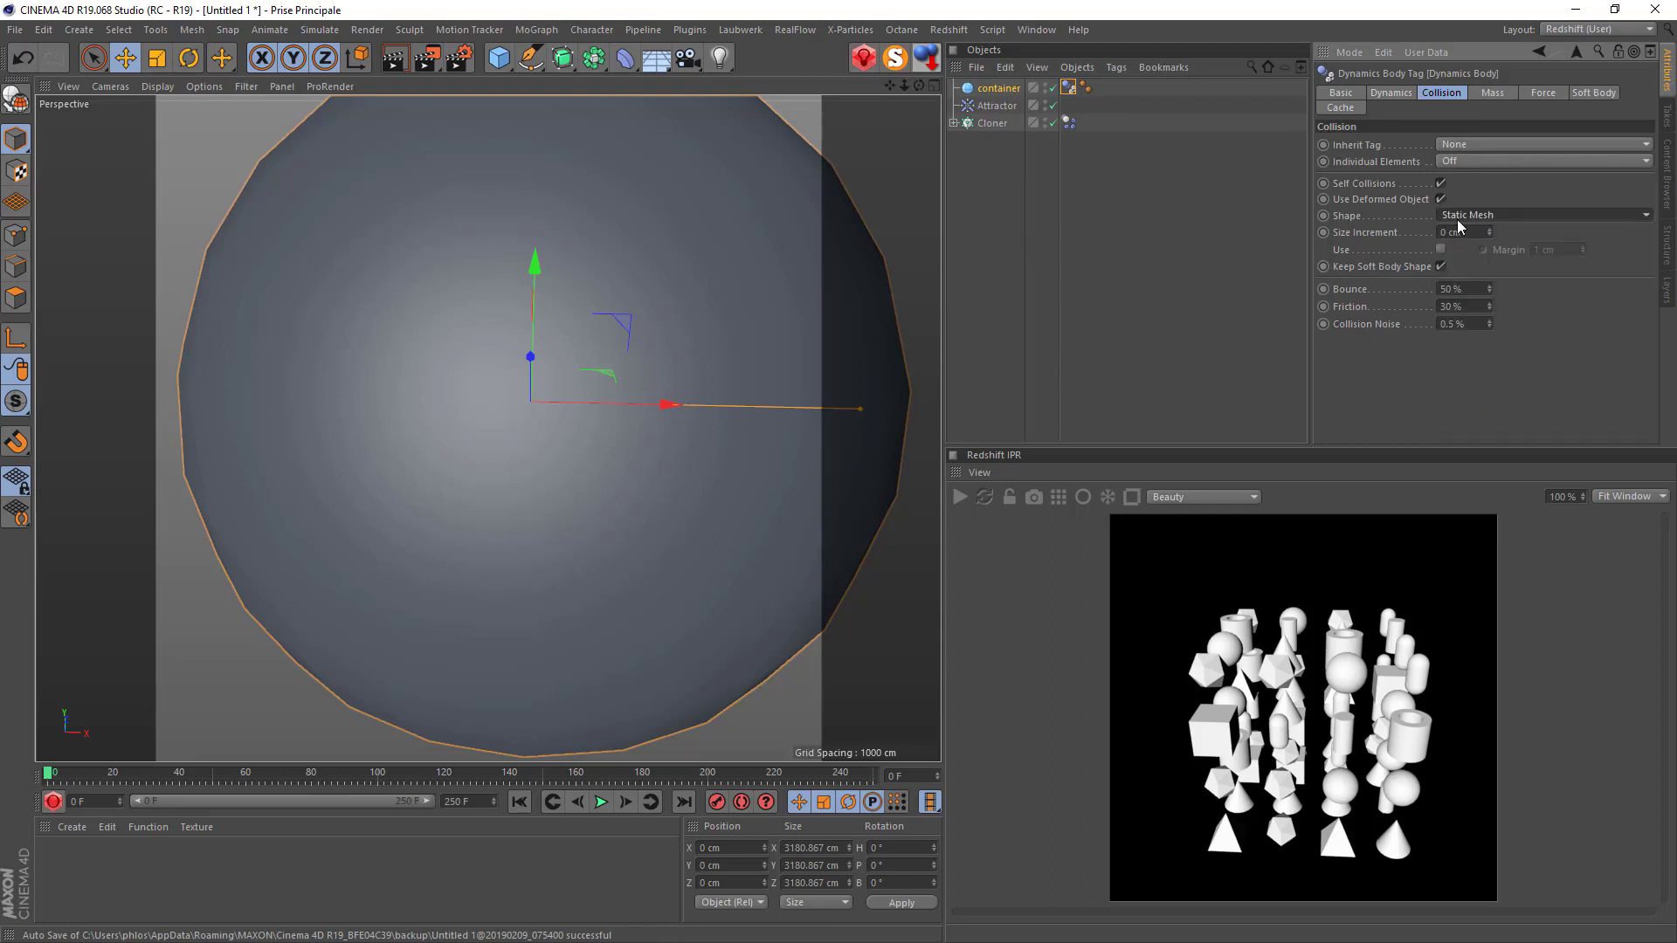
click(1047, 86)
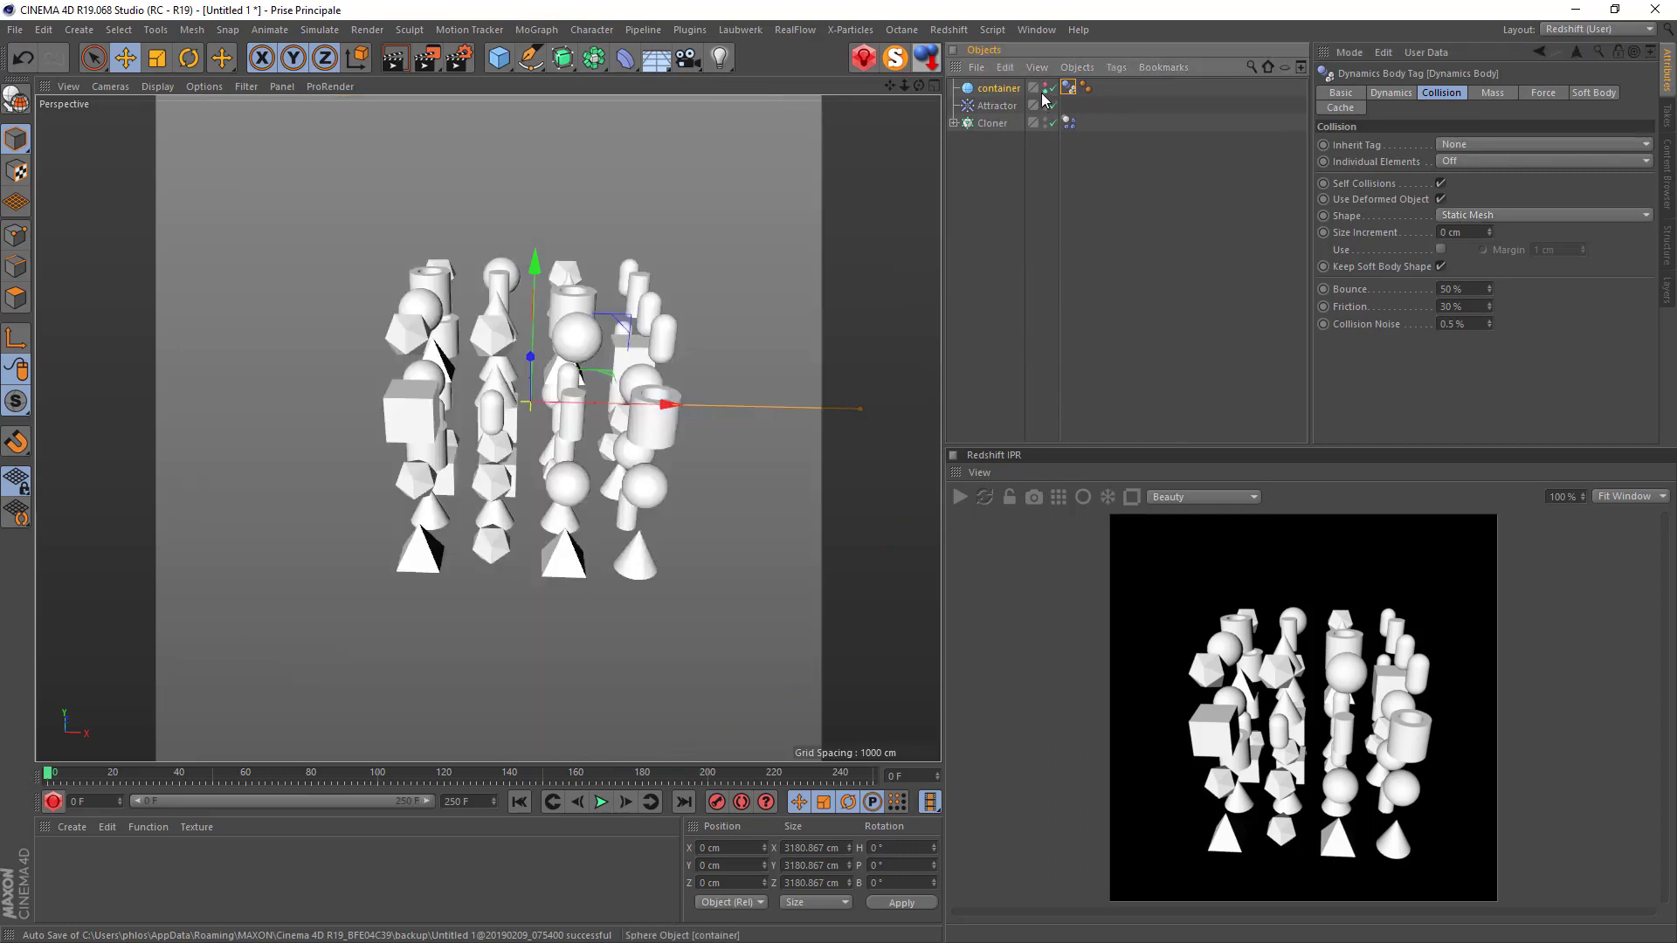
Play the simulation to check how the clones collide inside the hidden container, then stop it and return to frame 0.
click(601, 802)
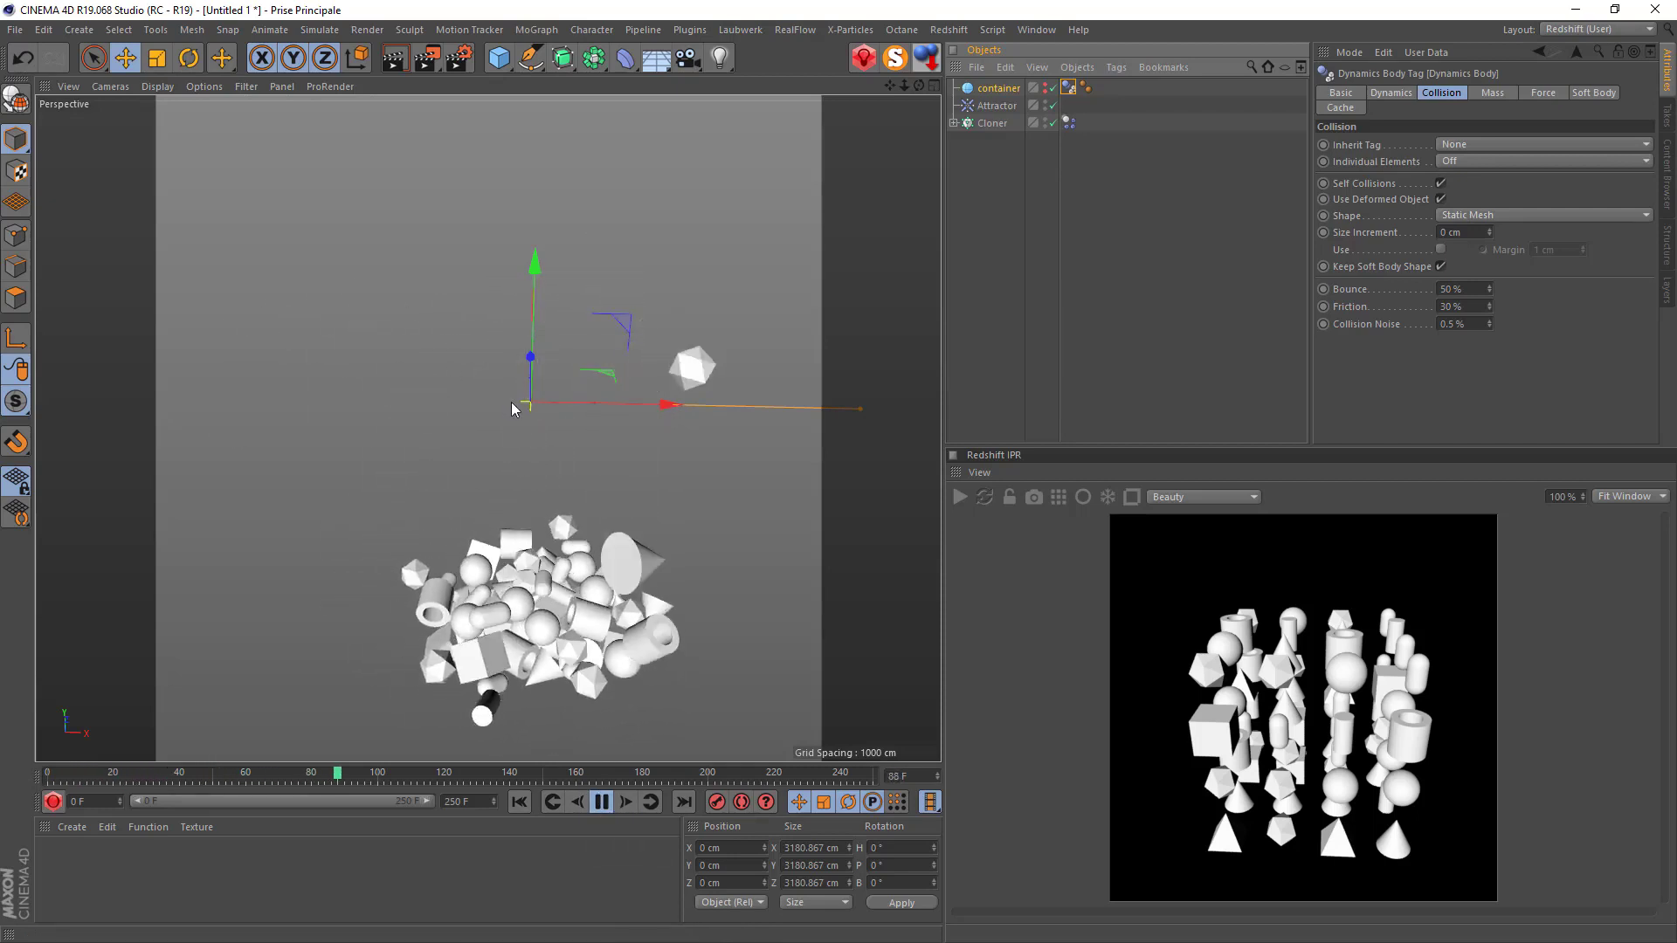
scroll(512, 404, down, 5)
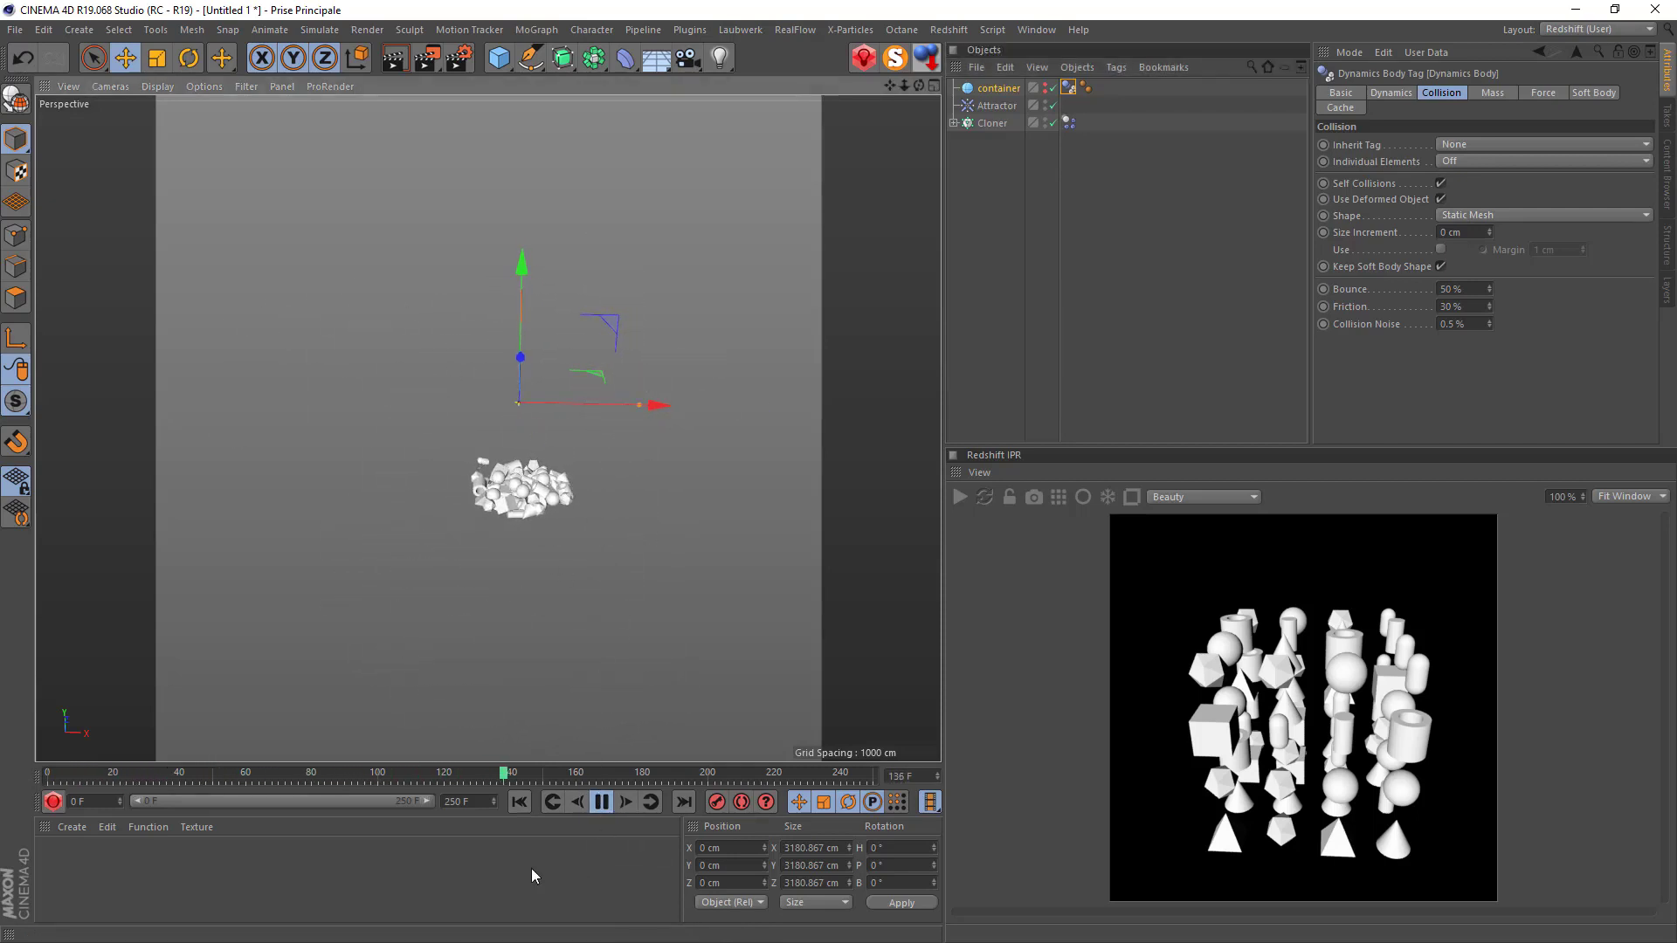
click(520, 802)
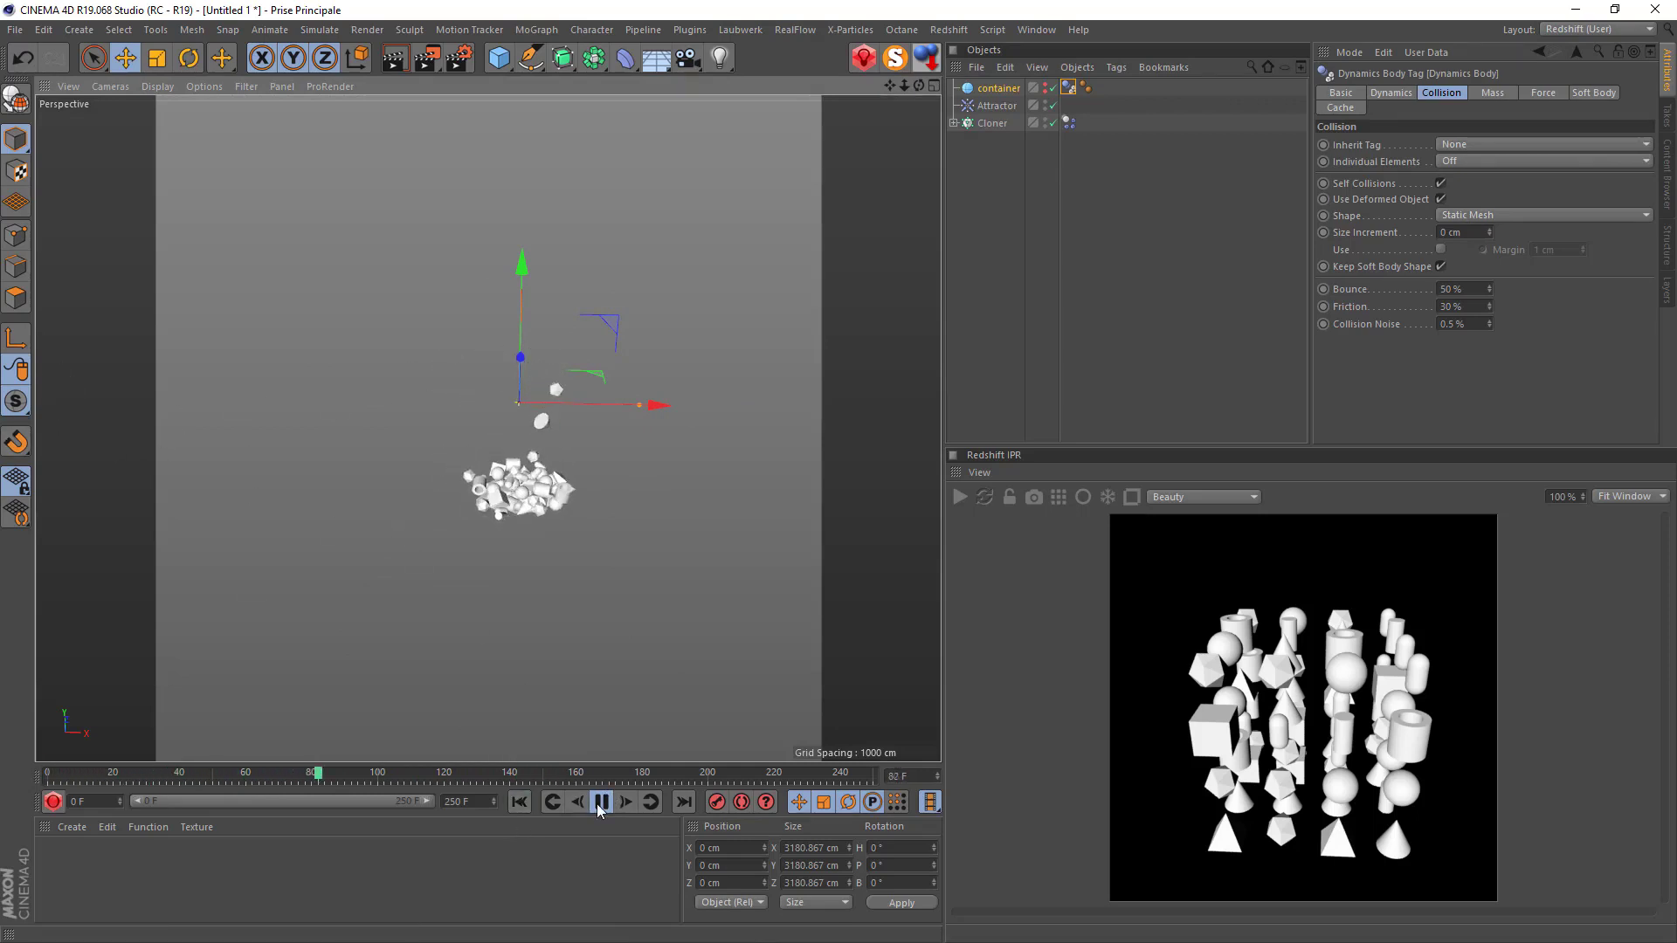
click(601, 801)
scroll(515, 510, up, 3)
scroll(518, 357, up, 5)
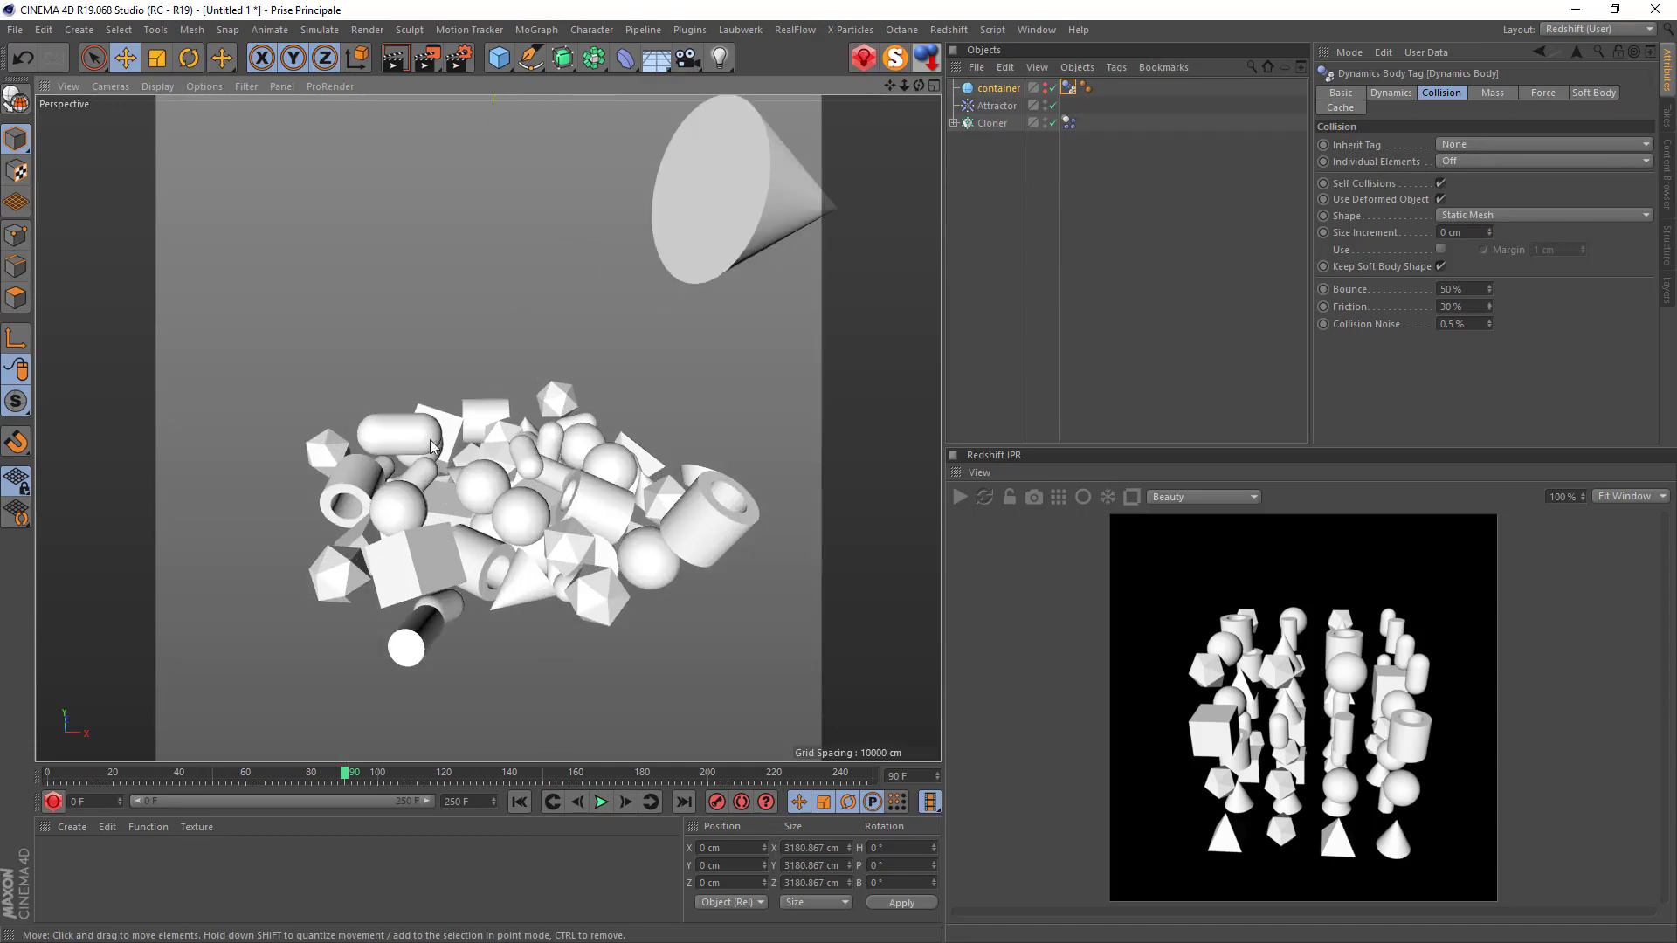
click(521, 802)
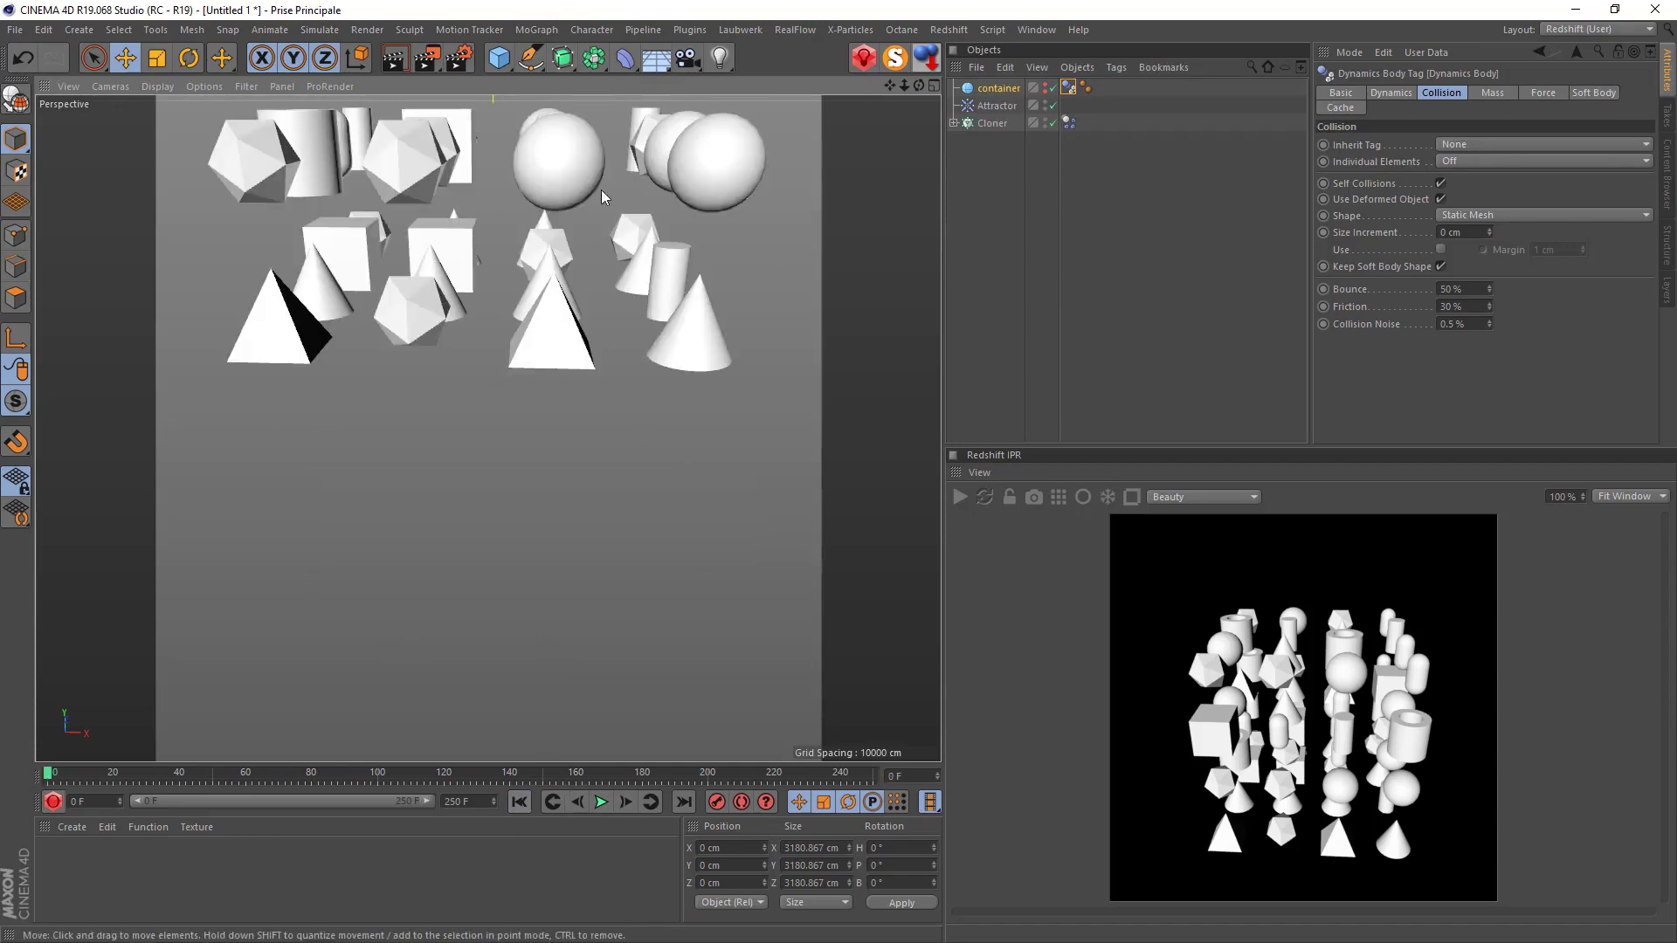
Add a second Sphere primitive at the center of the clones and size it to a radius of about 166 cm.
mouse_move(891, 85)
mouse_down()
mouse_move(846, 273)
mouse_move(939, 470)
mouse_move(969, 436)
mouse_up()
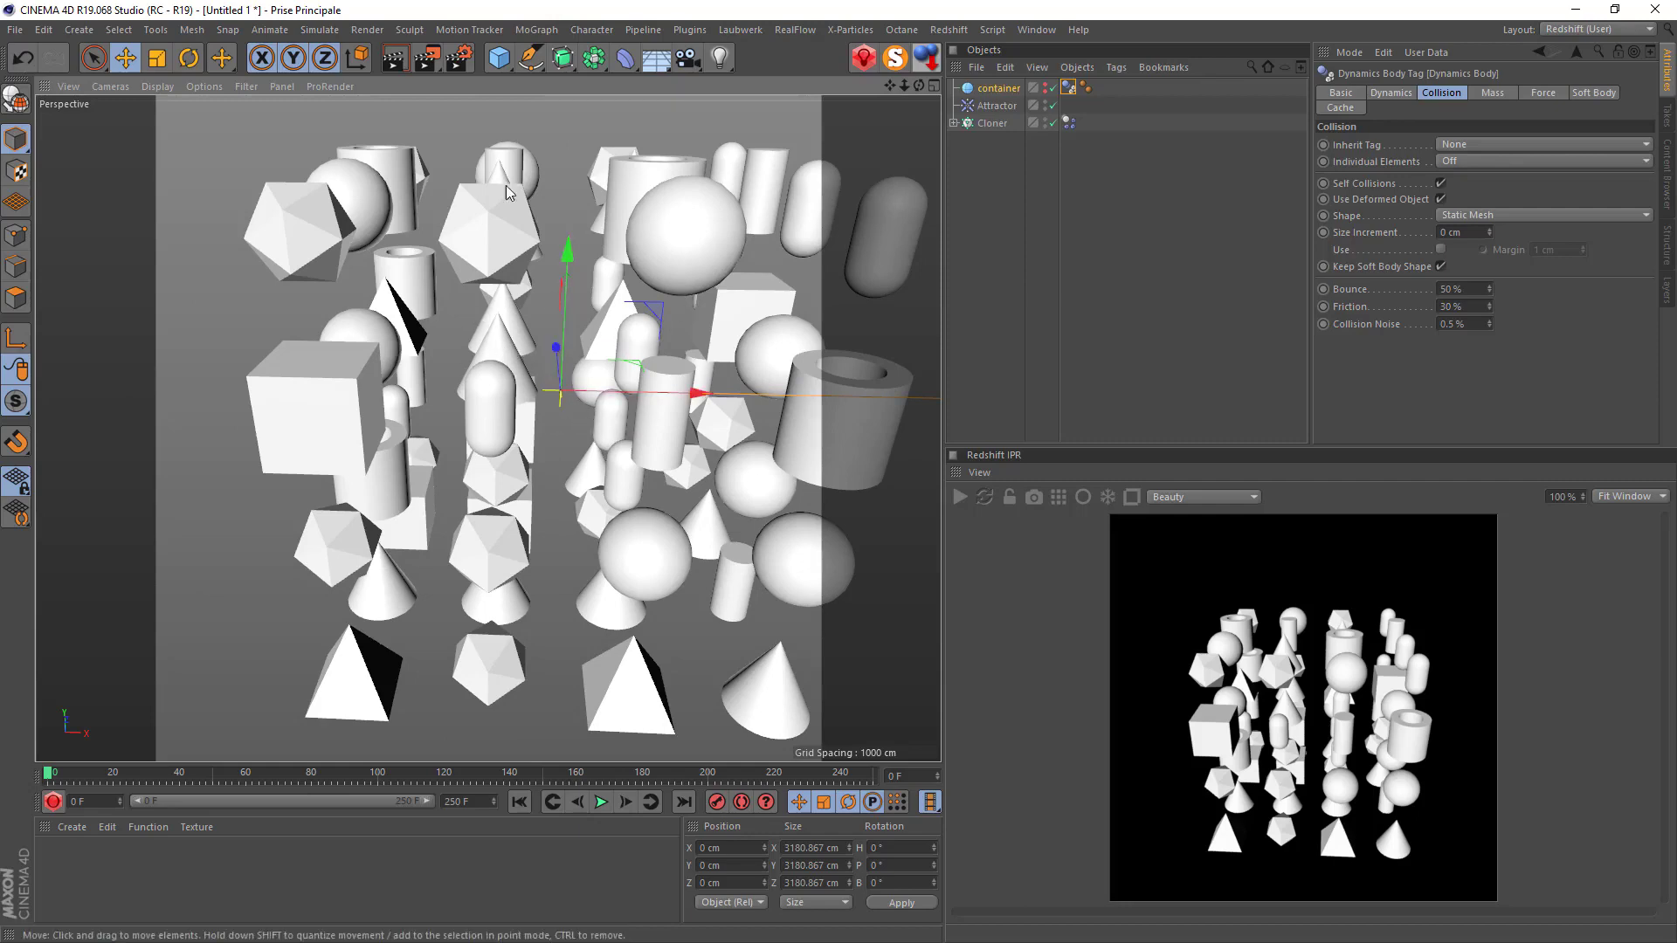
click(496, 54)
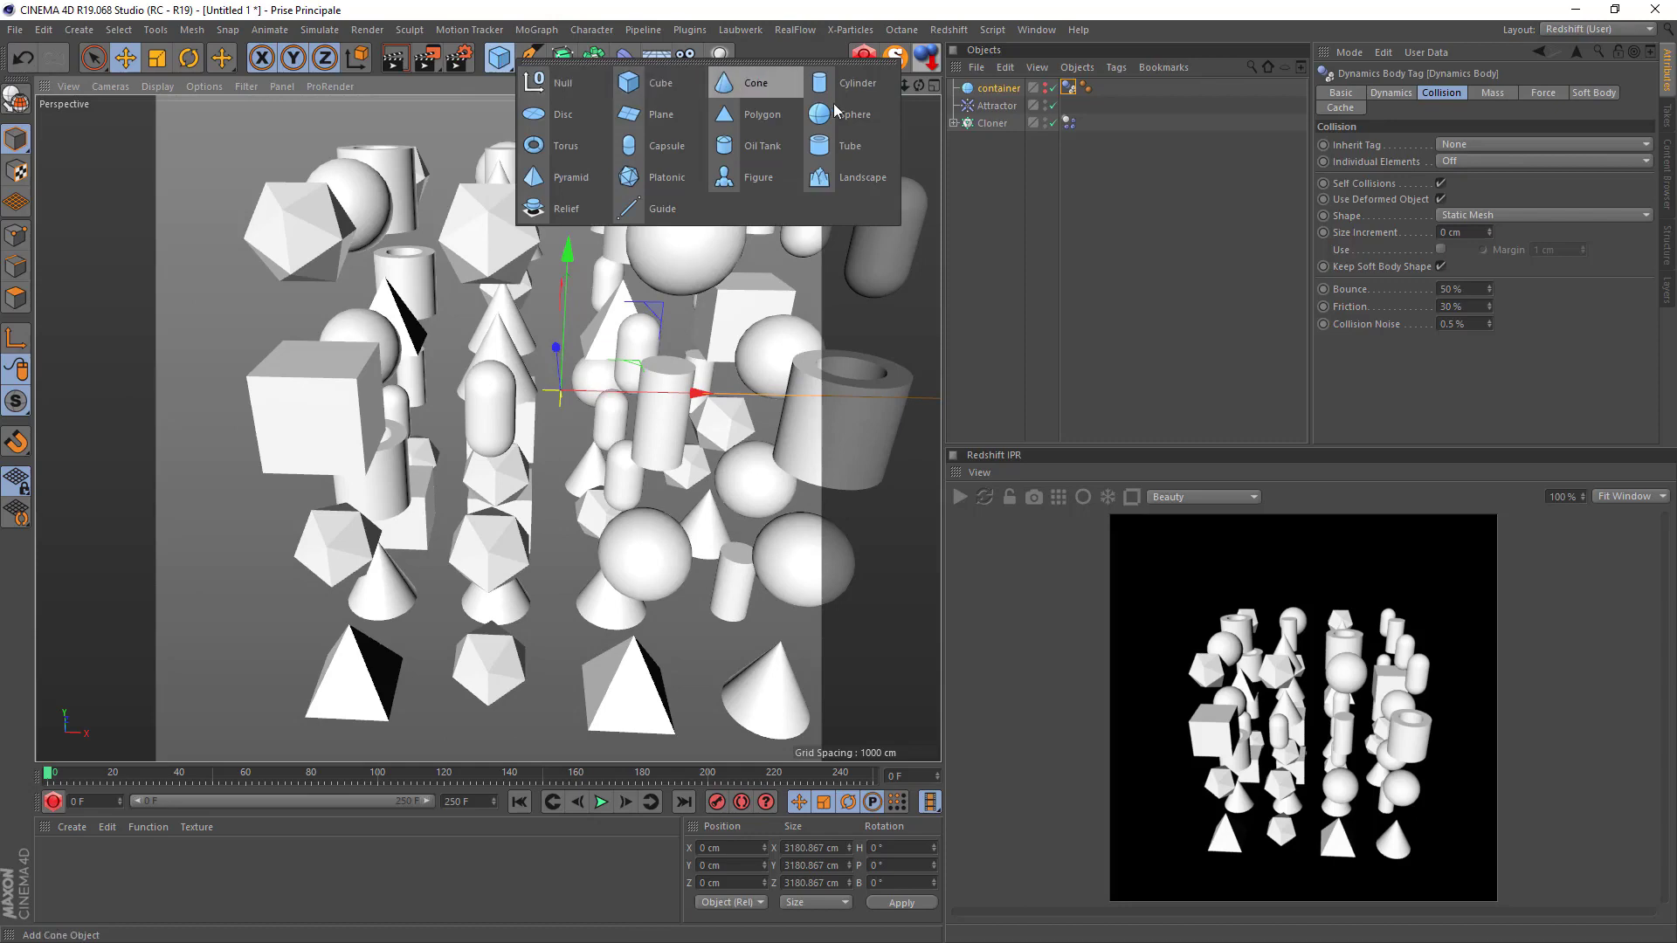
click(841, 115)
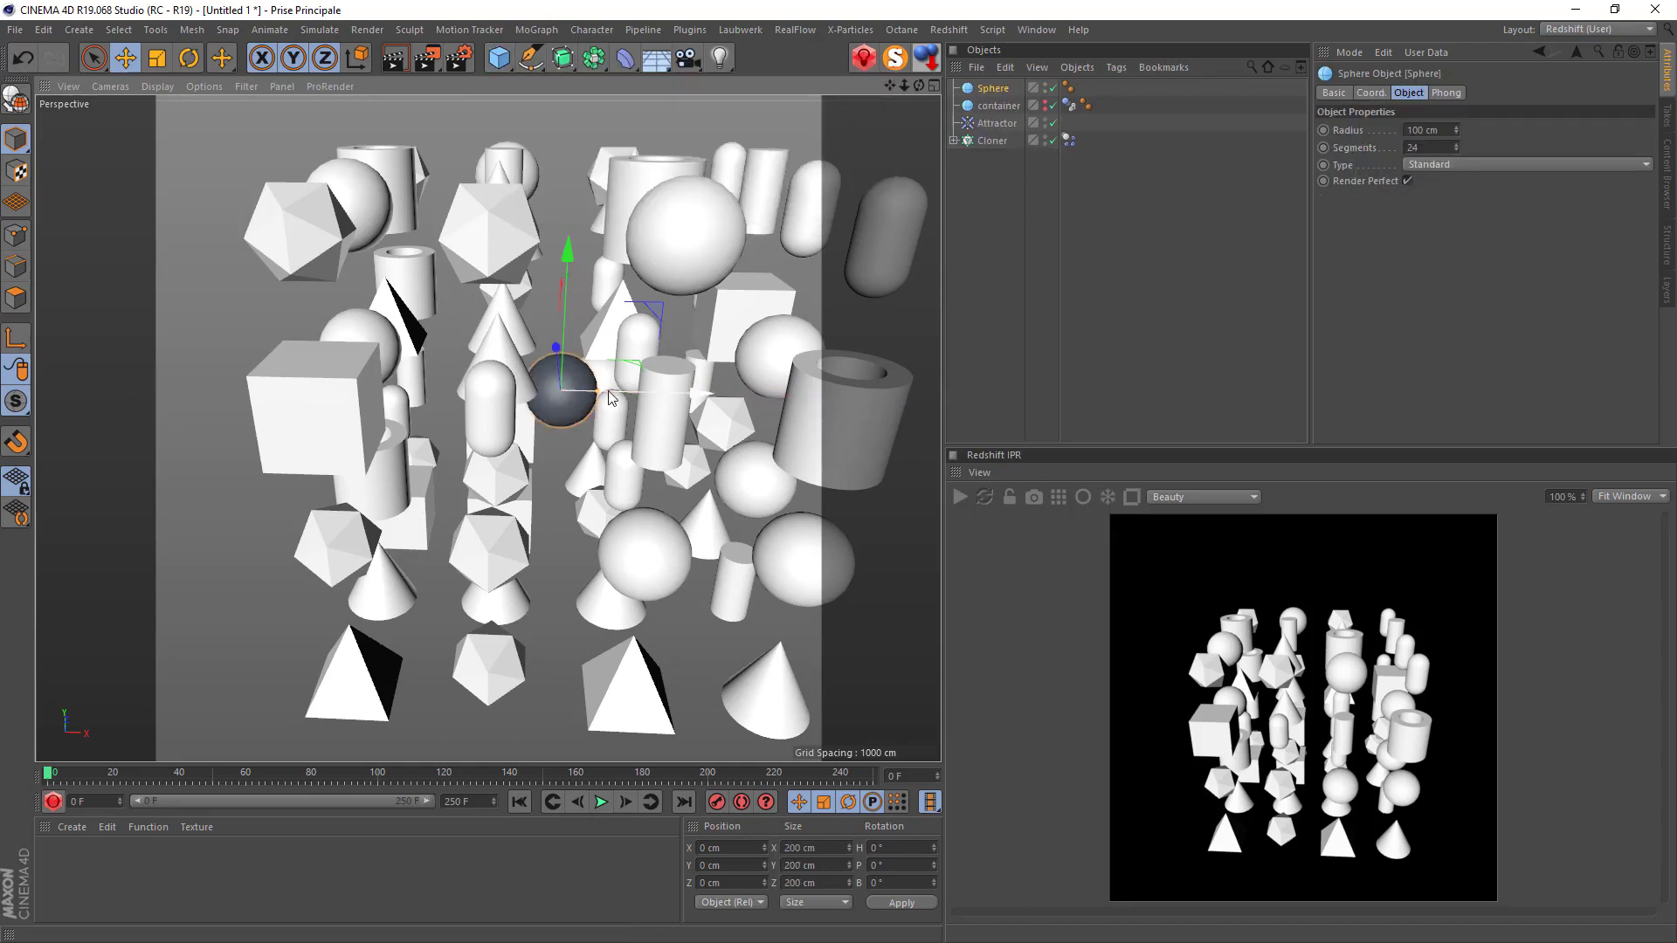
drag(599, 390, 618, 386)
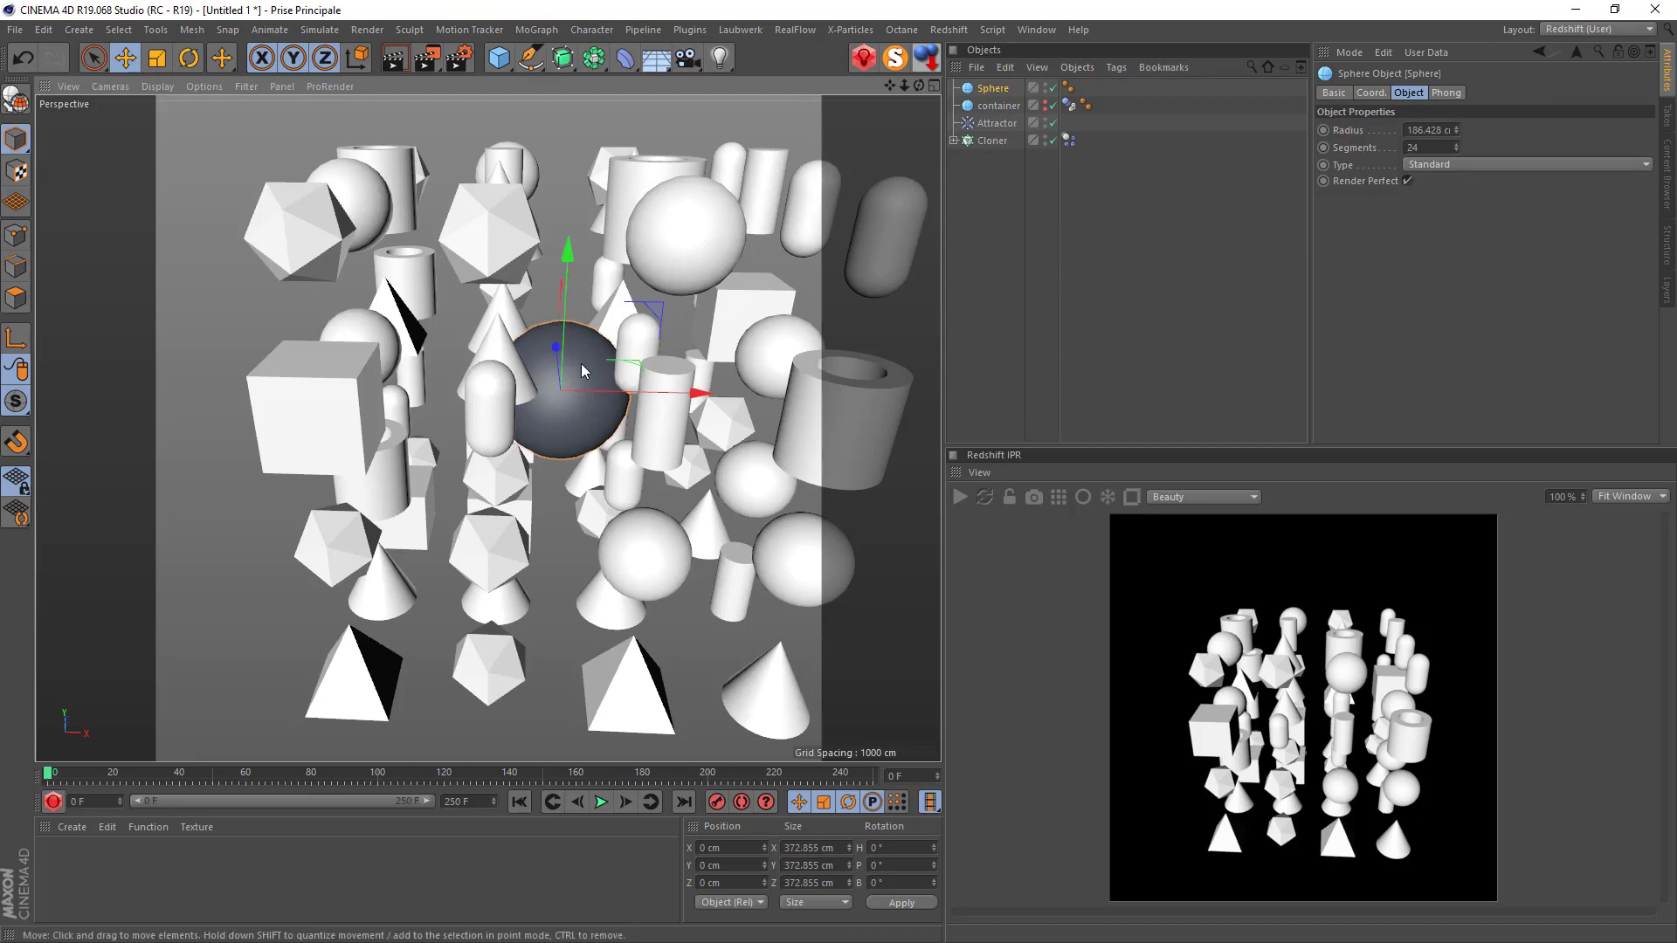
scroll(582, 371, up, 10)
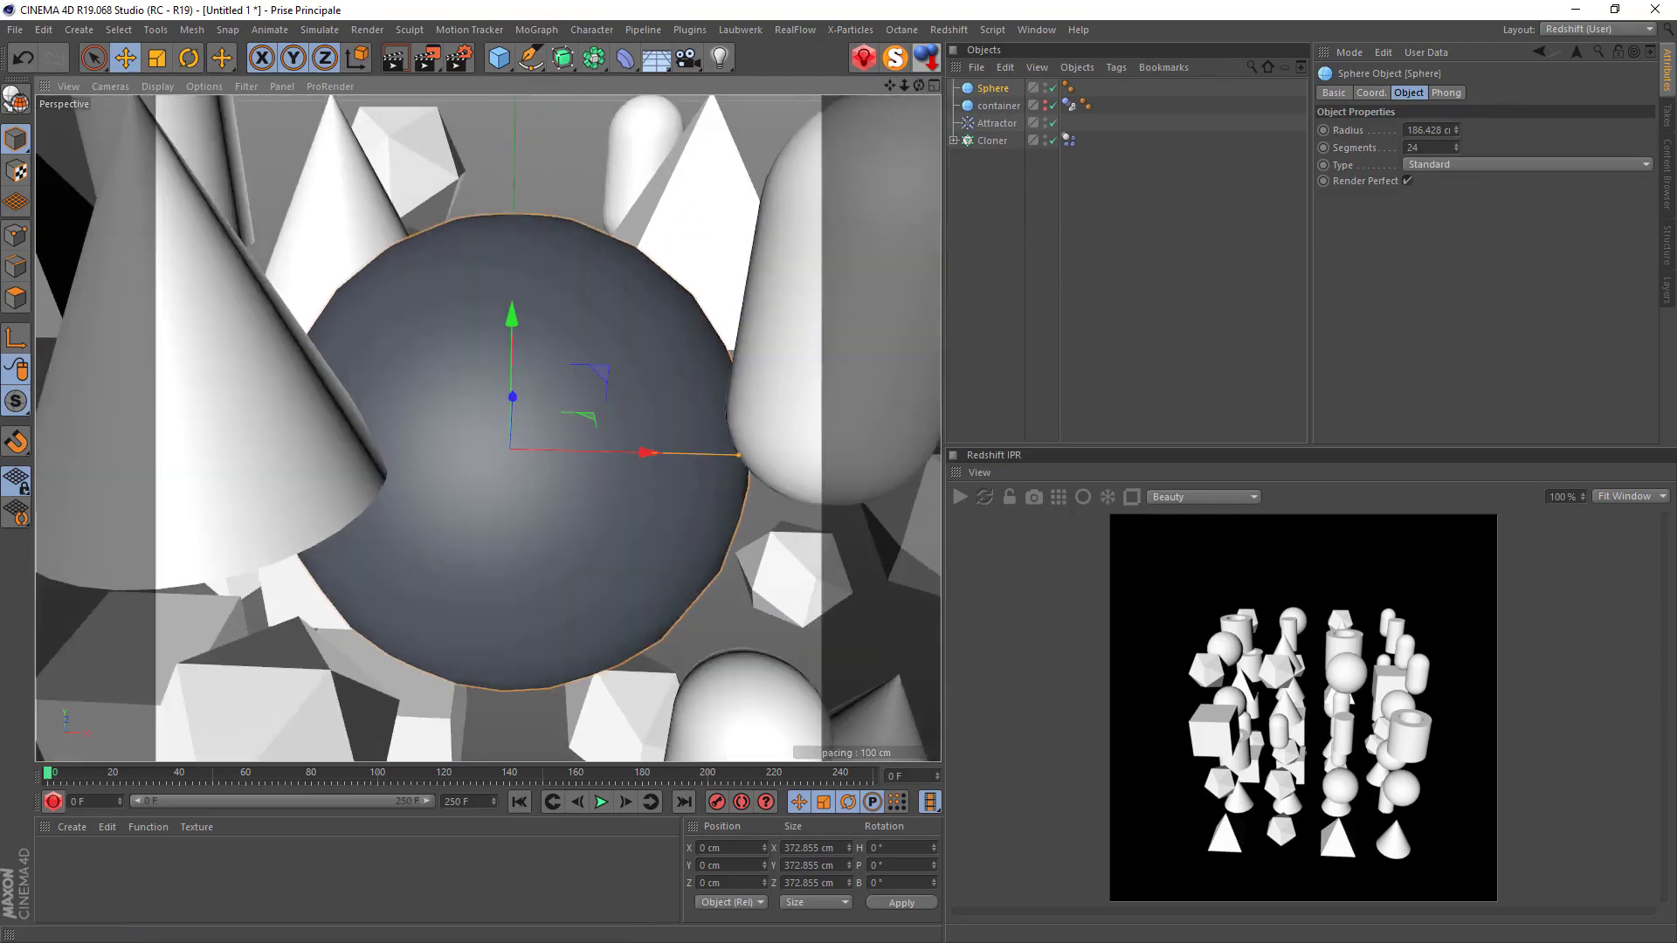
alt+drag(551, 349, 439, 372)
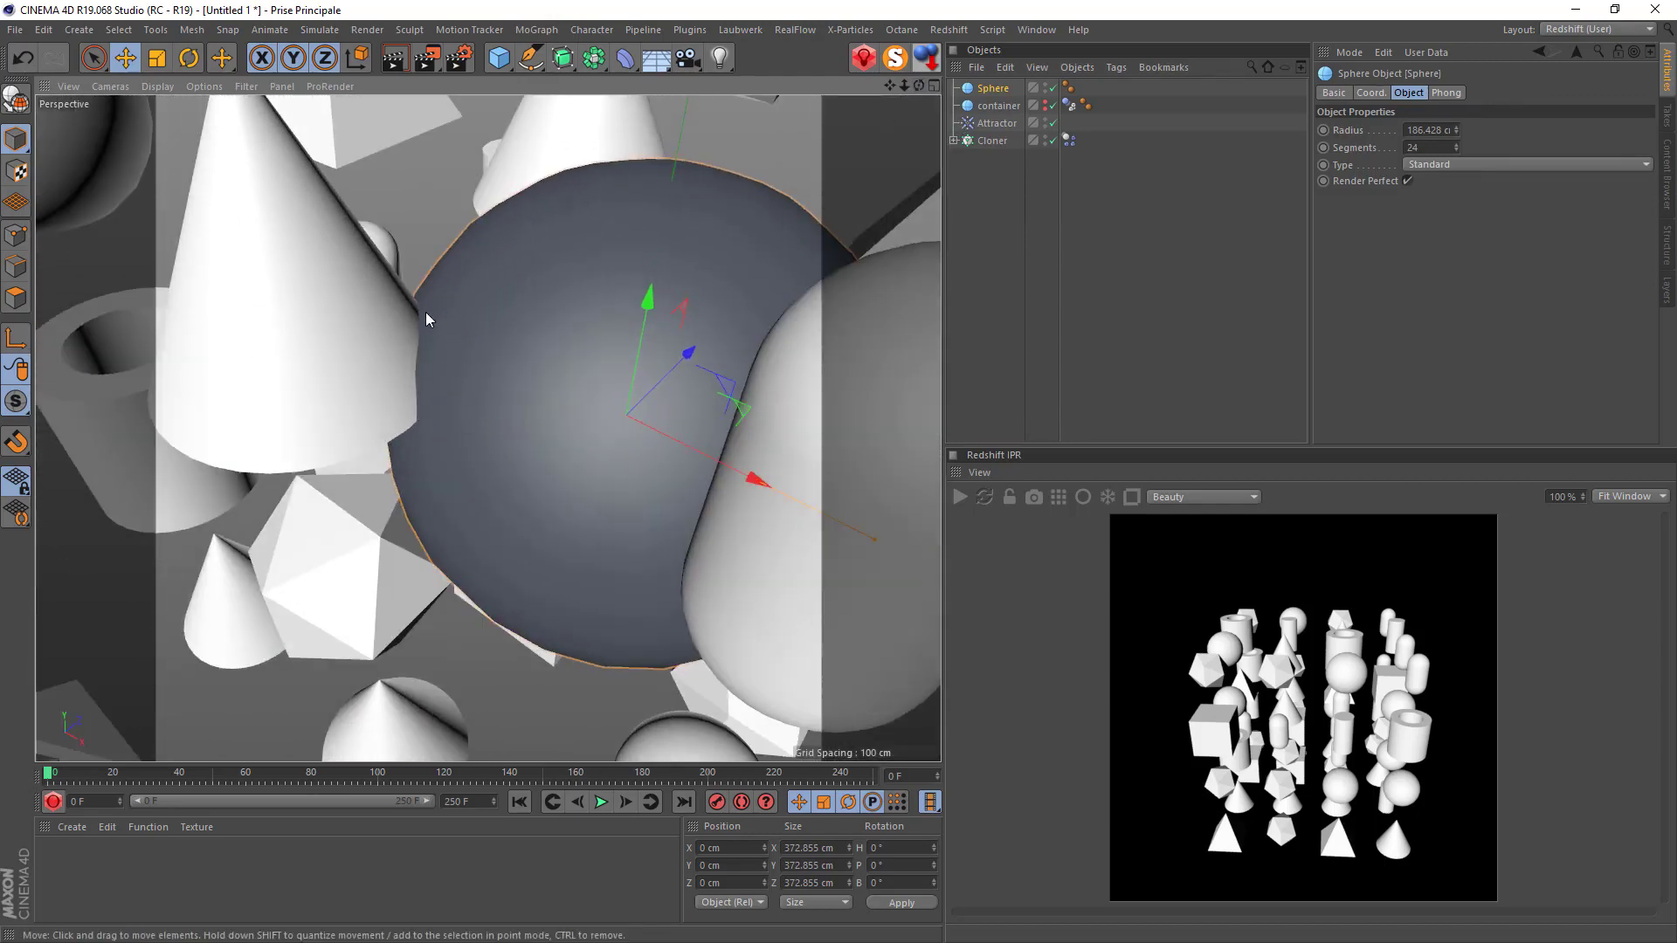
scroll(430, 360, up, 1)
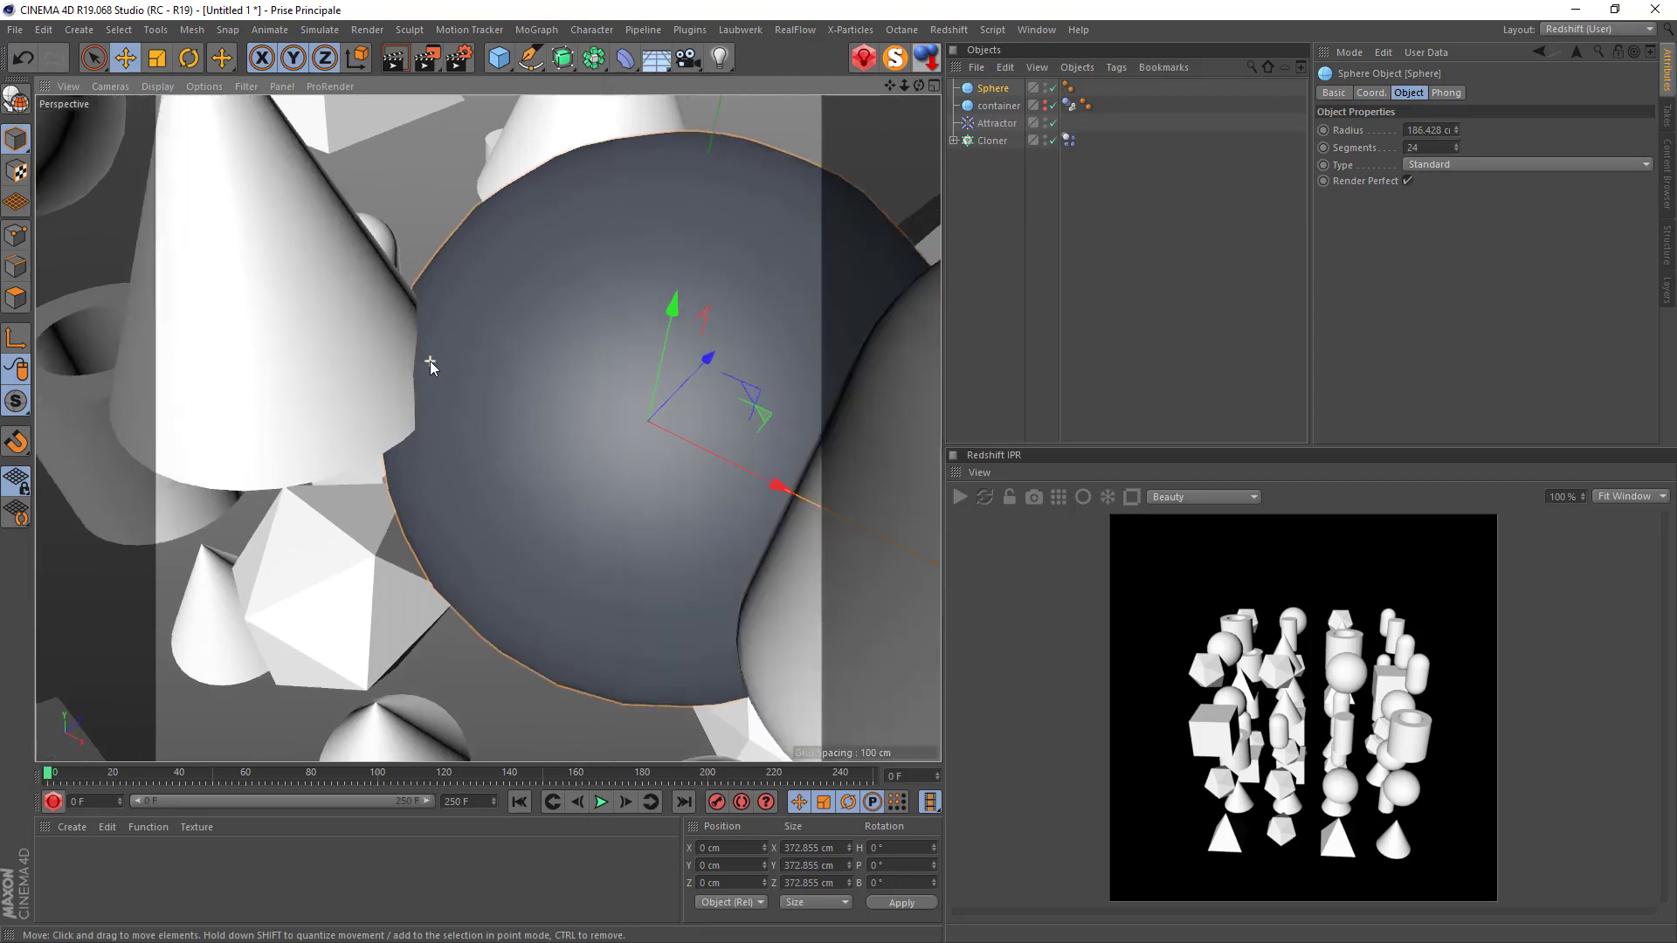
scroll(844, 529, down, 2)
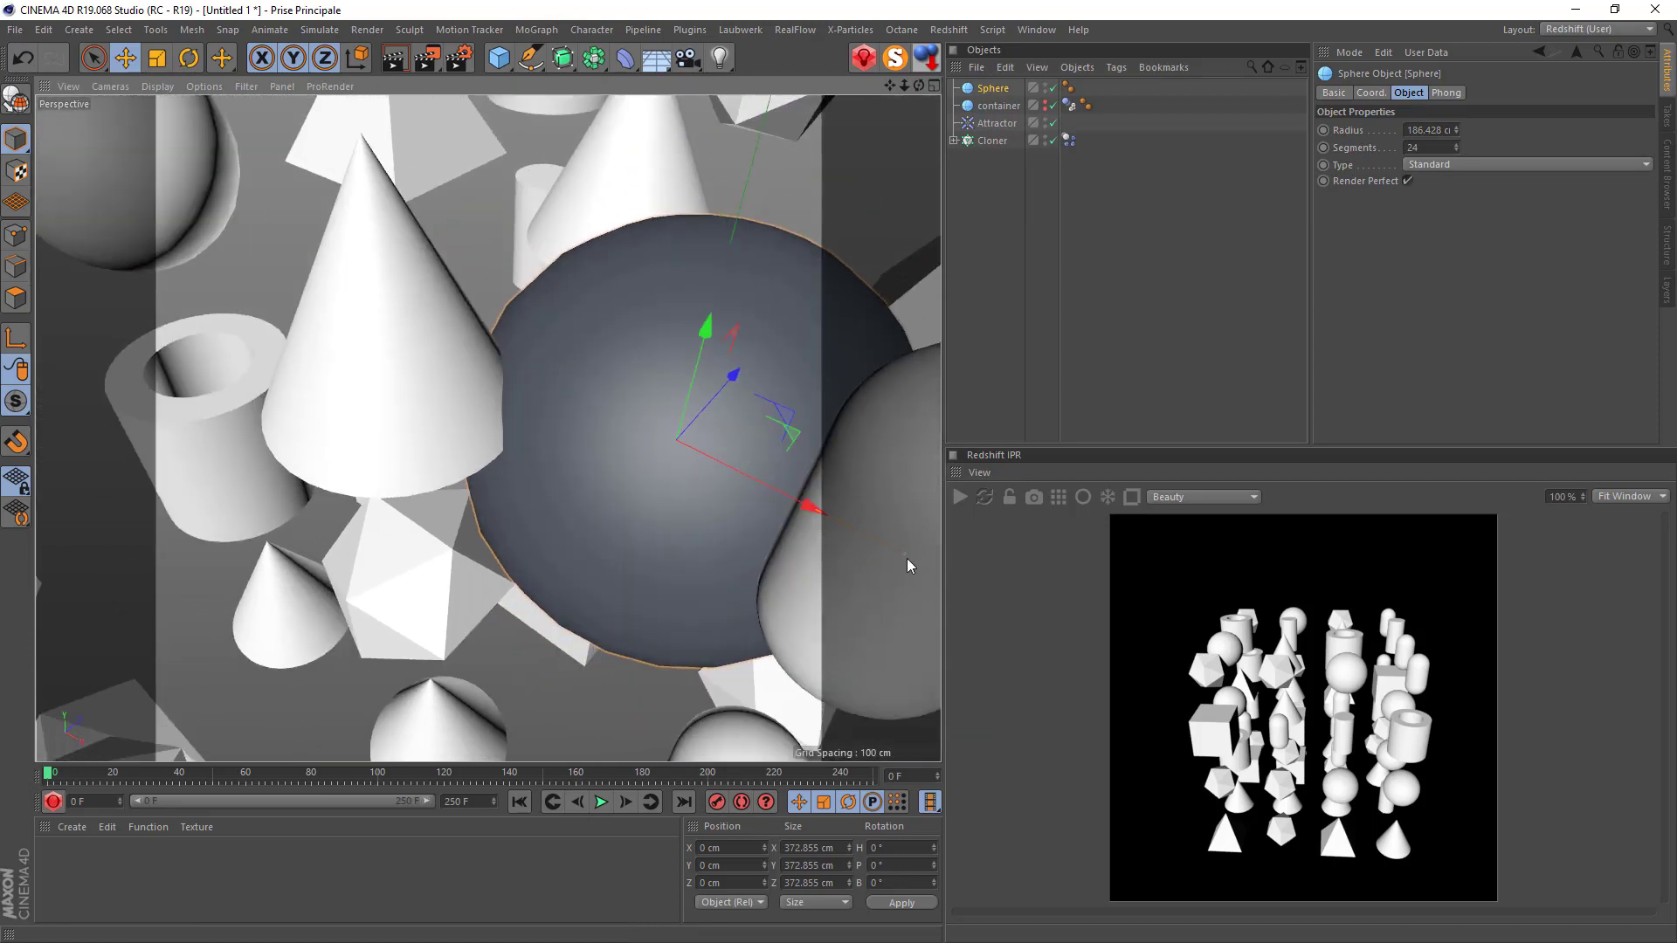
drag(905, 551, 871, 548)
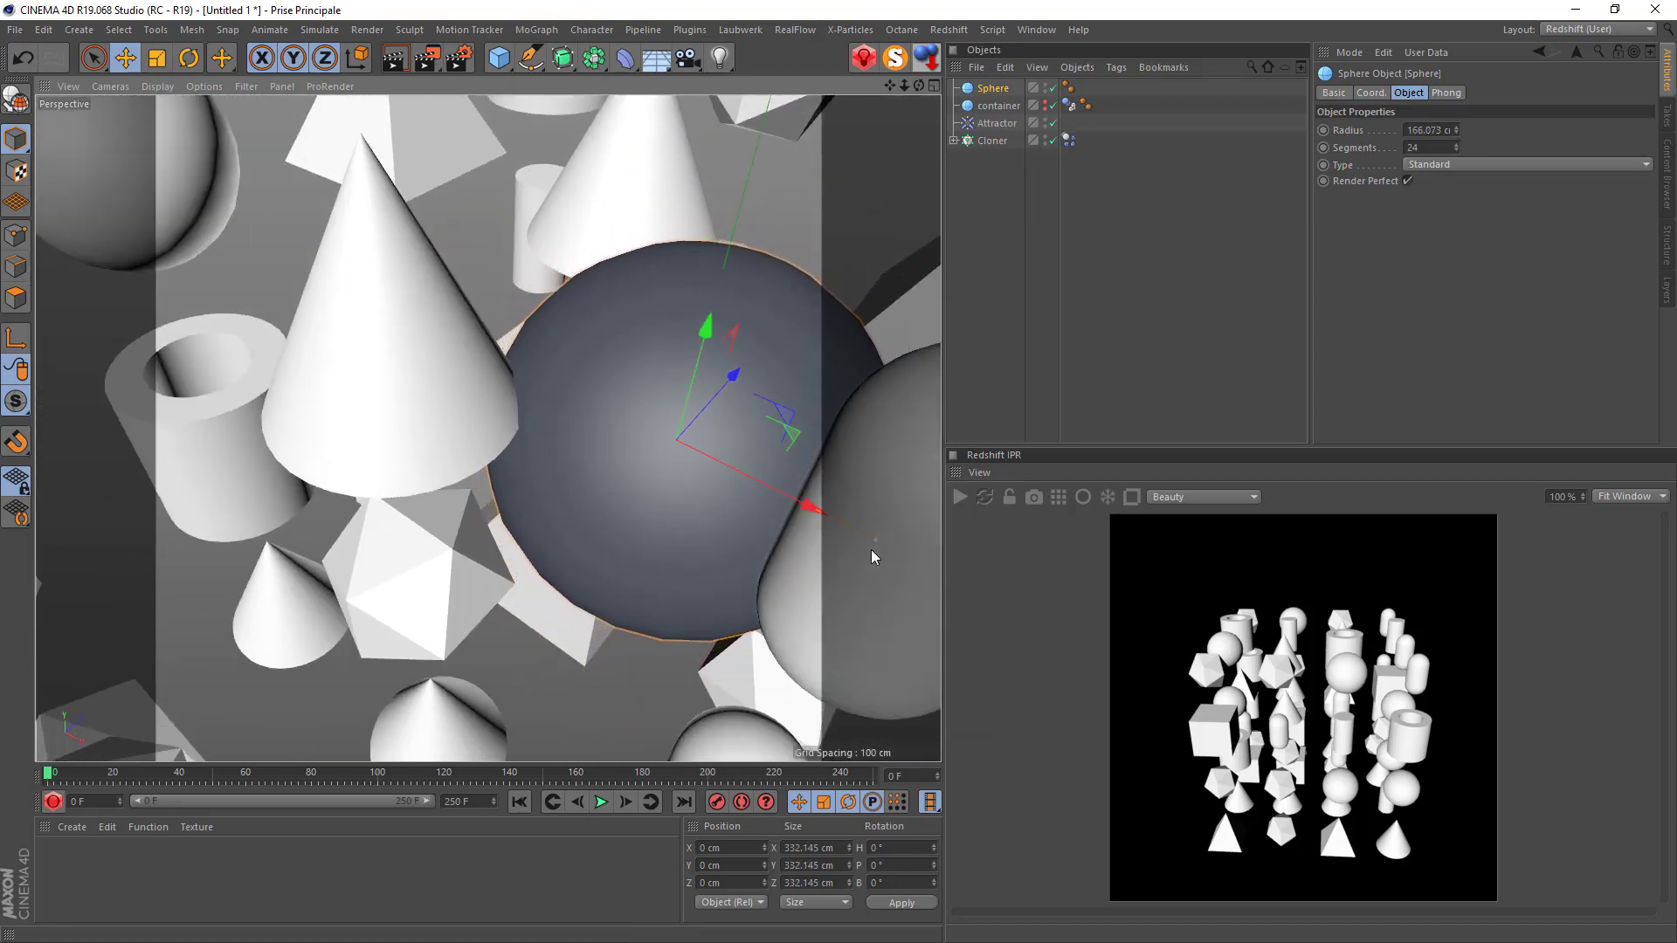
Add a Collider Body simulation tag to the small central sphere.
click(1004, 92)
right_click(1005, 94)
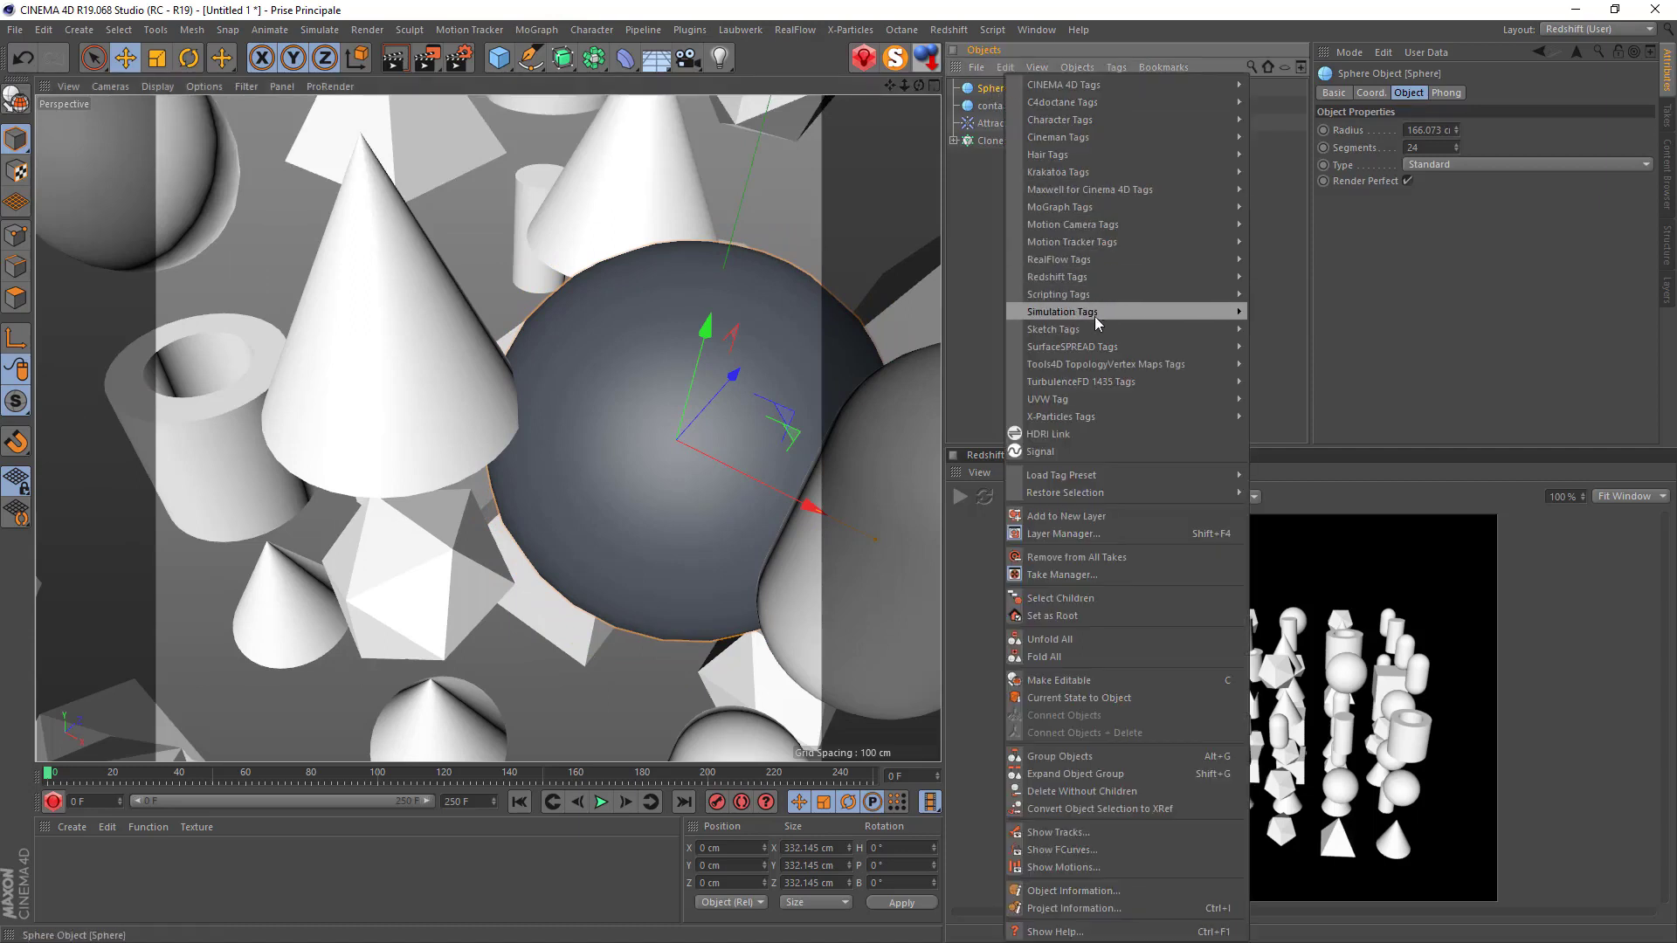
mouse_move(1093, 314)
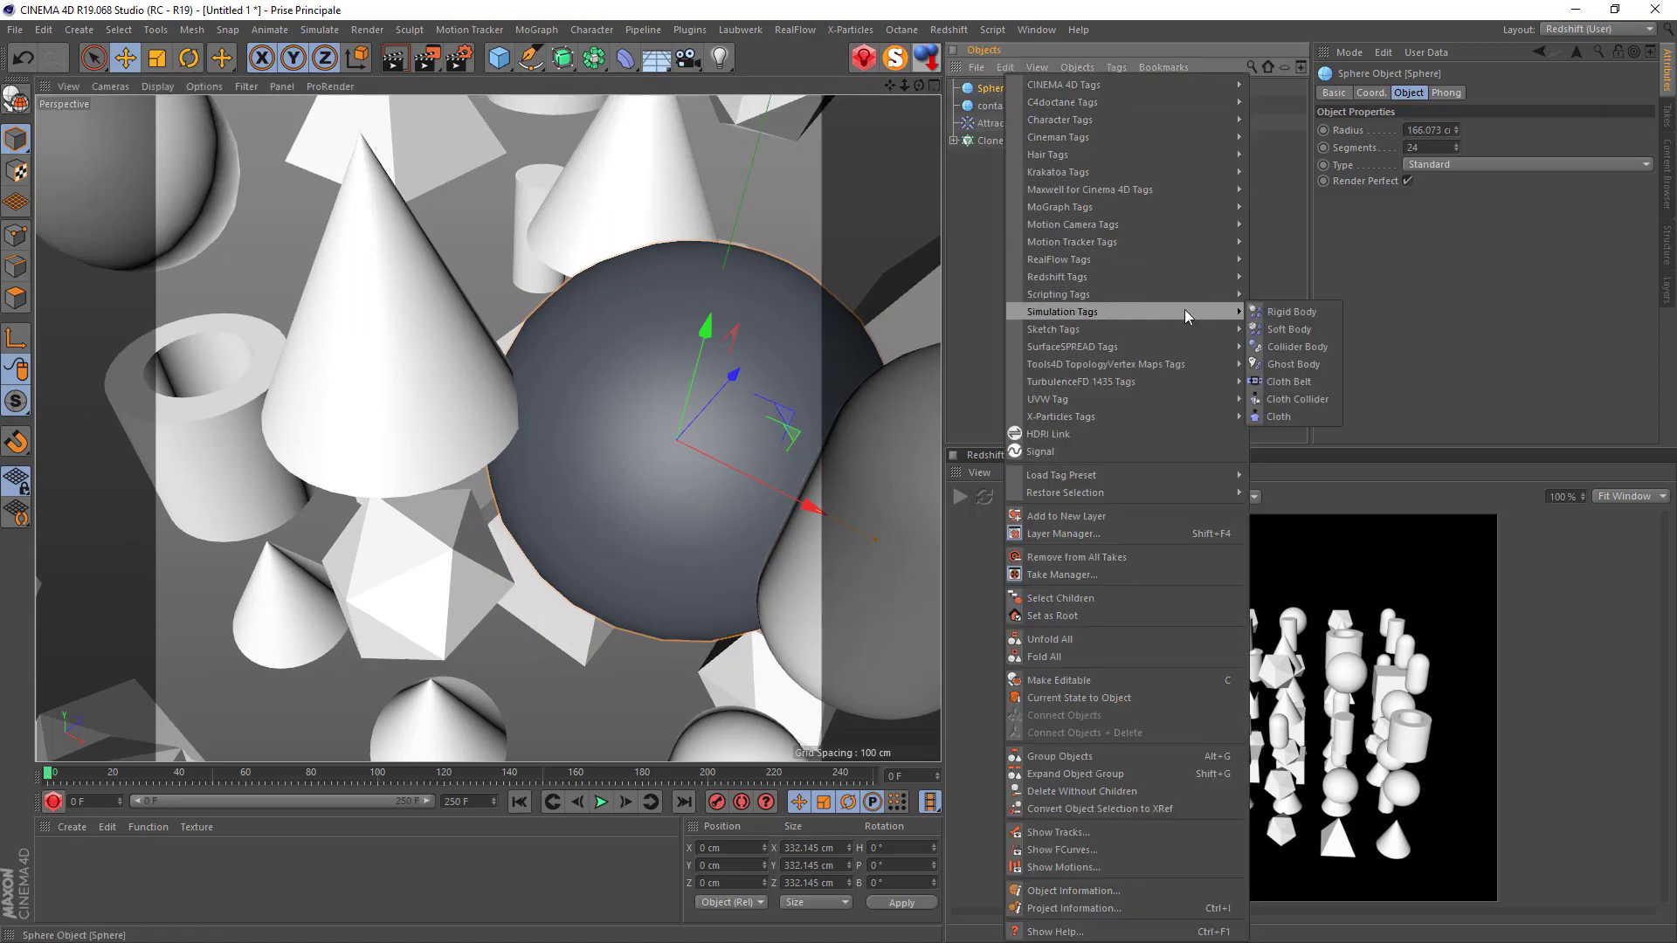
click(1286, 346)
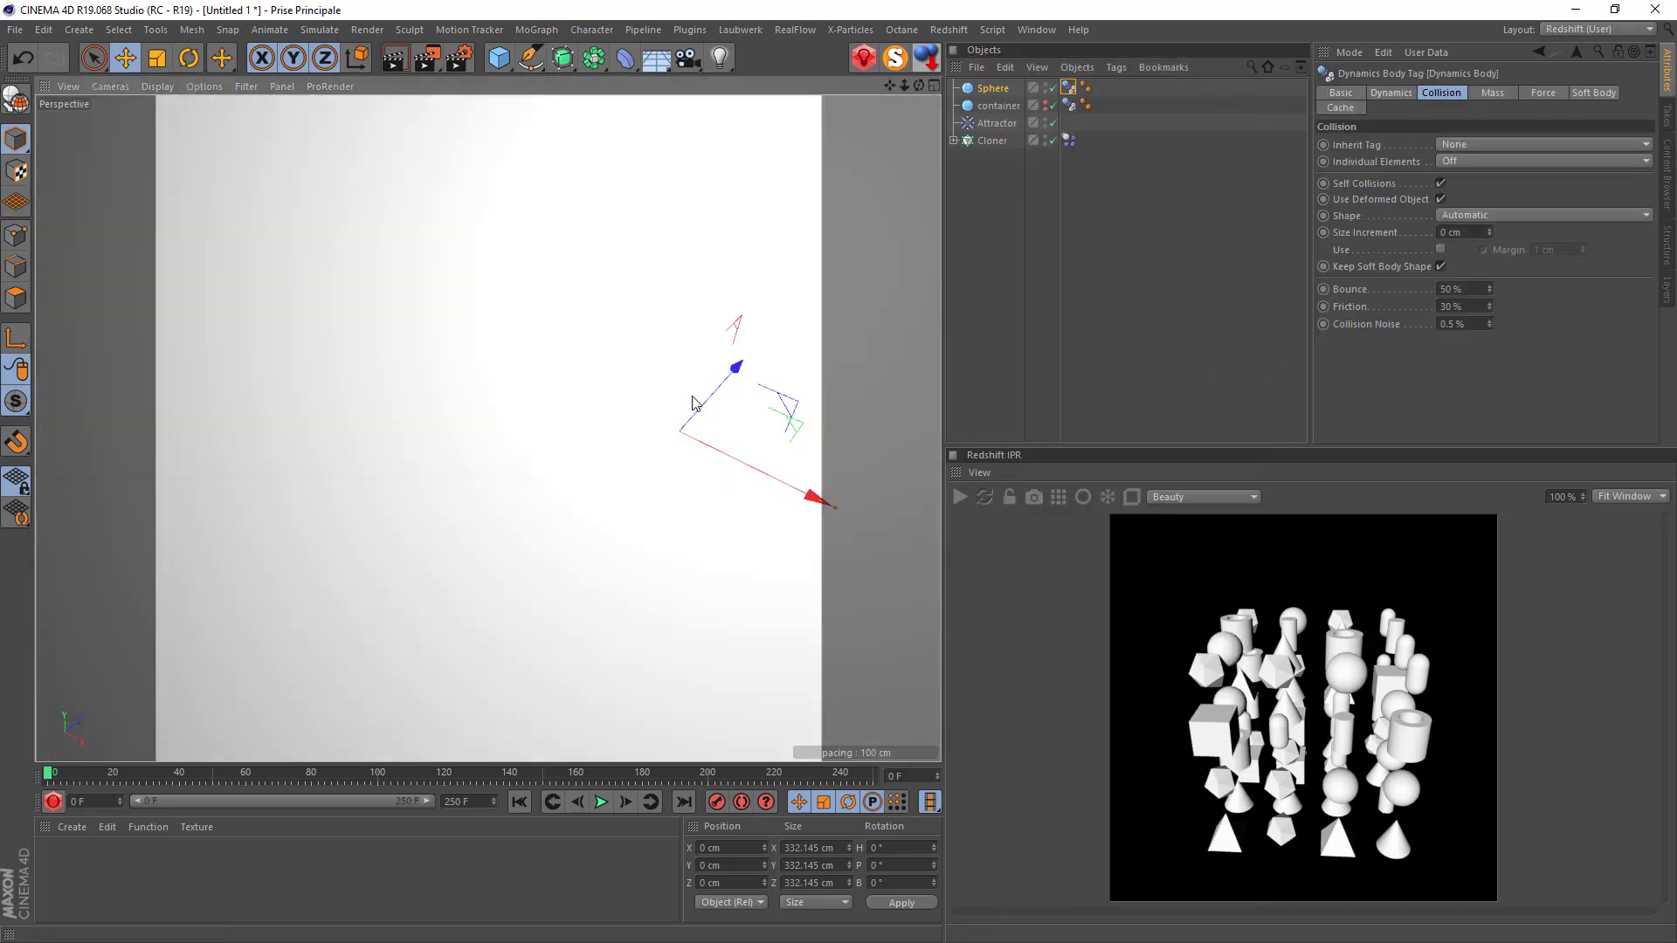
Play the simulation to check how the clones interact with the central collider sphere, then stop it.
scroll(637, 374, down, 8)
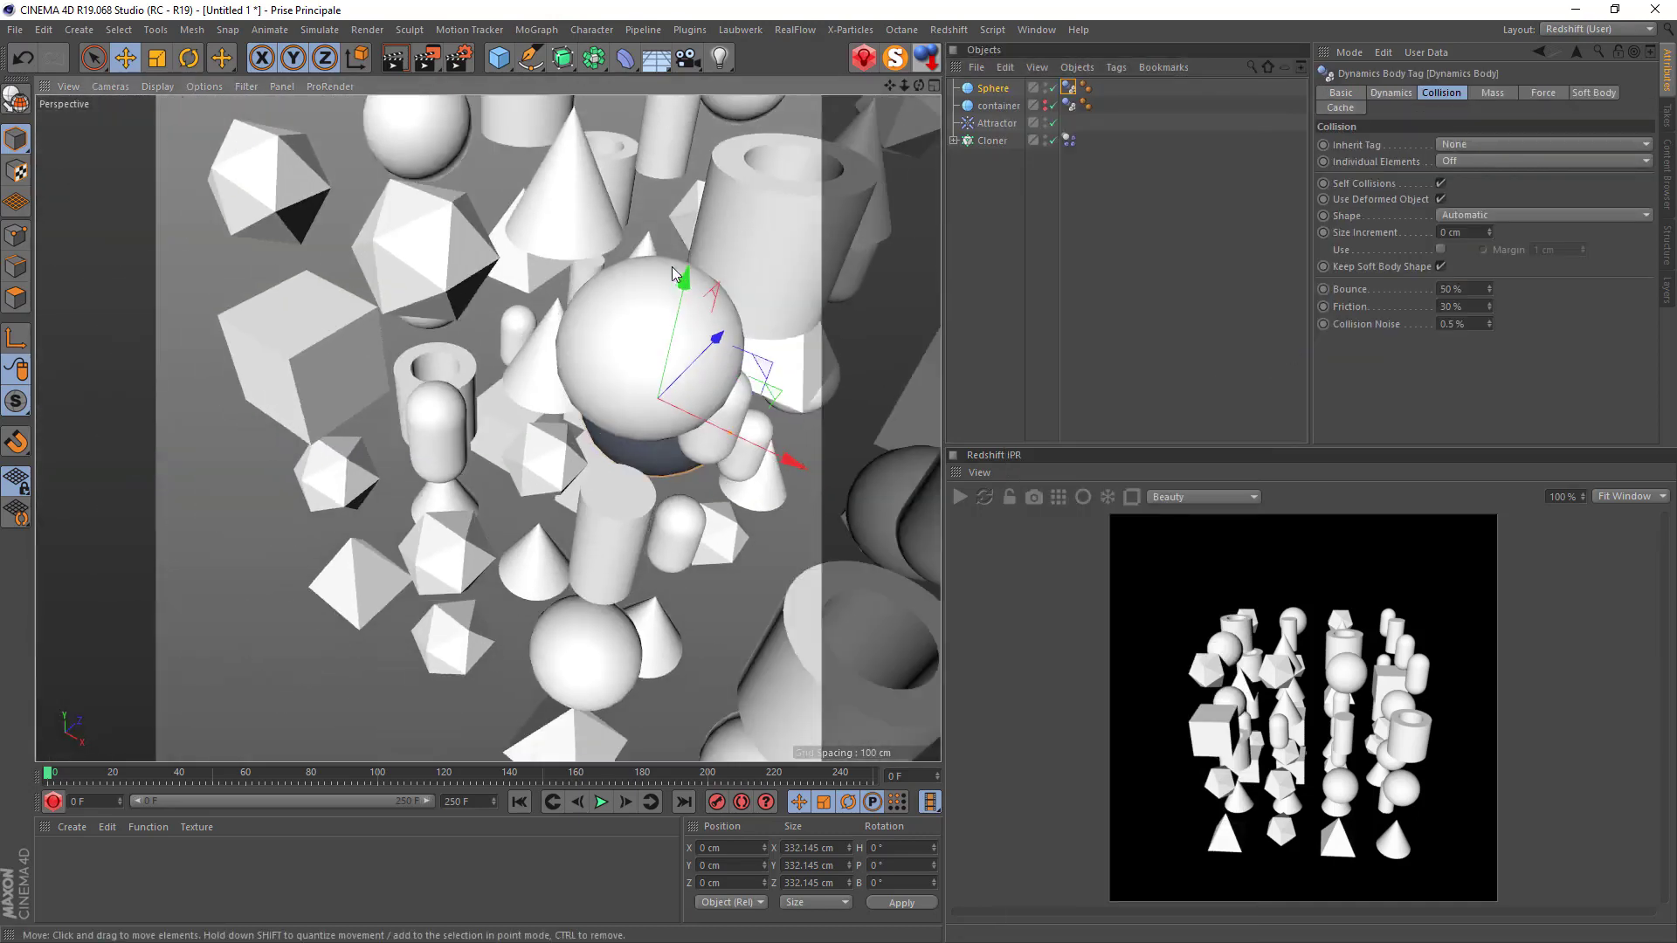
scroll(542, 450, up, 4)
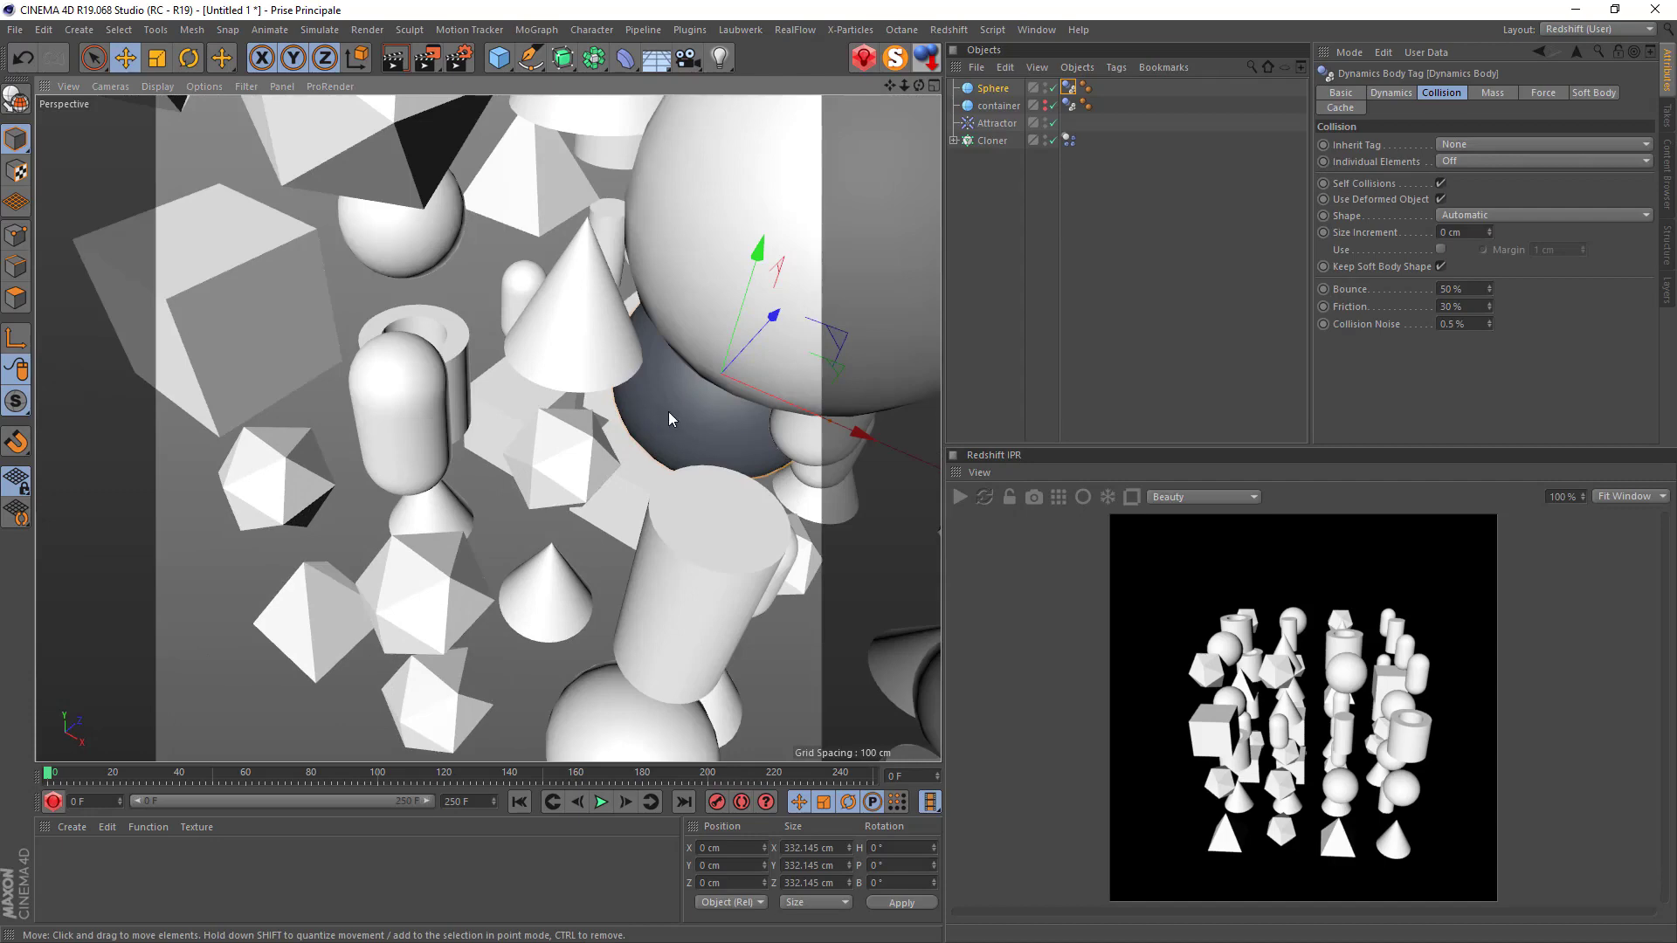
drag(918, 86, 987, 66)
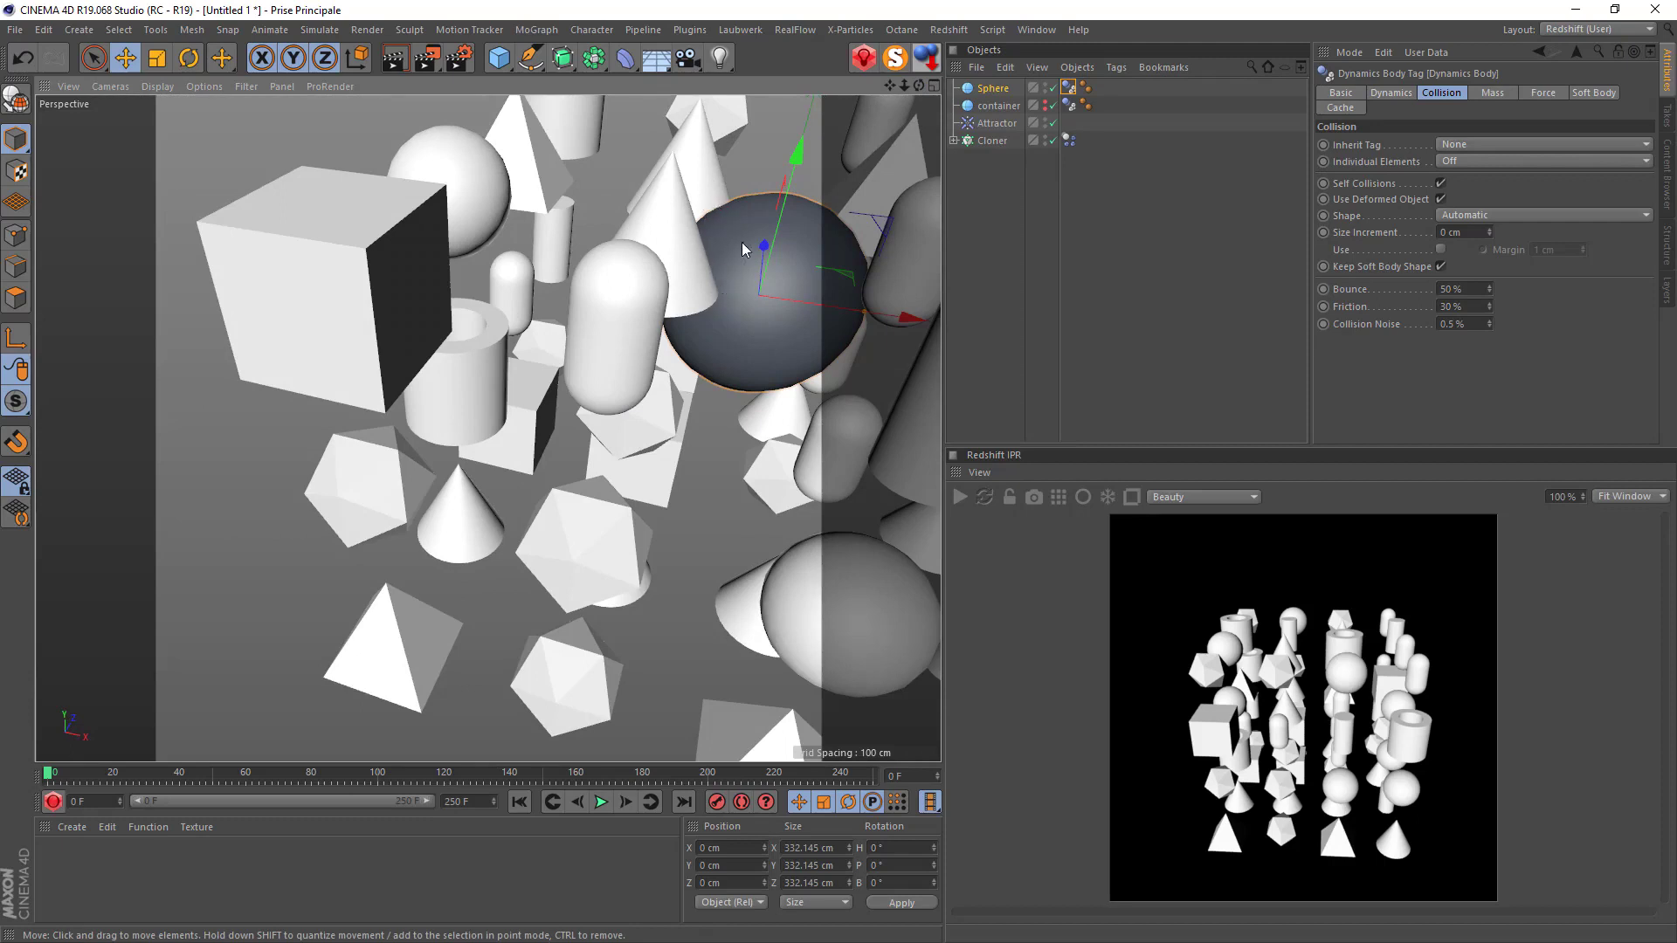
click(600, 802)
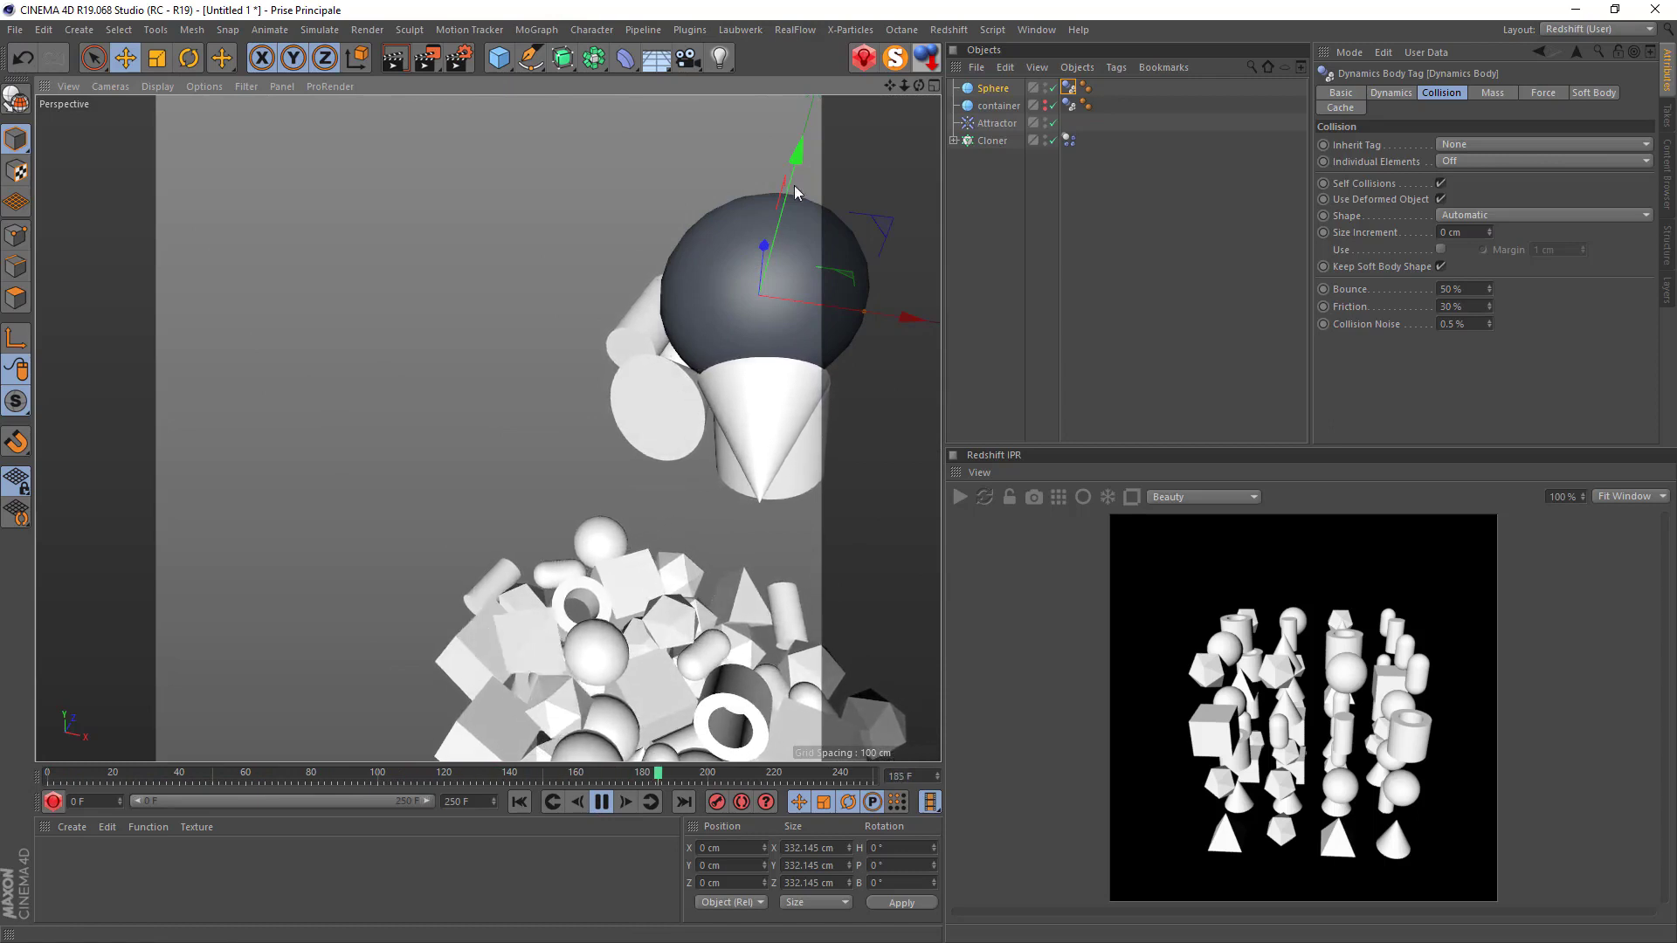
drag(893, 87, 655, 121)
scroll(615, 505, down, 5)
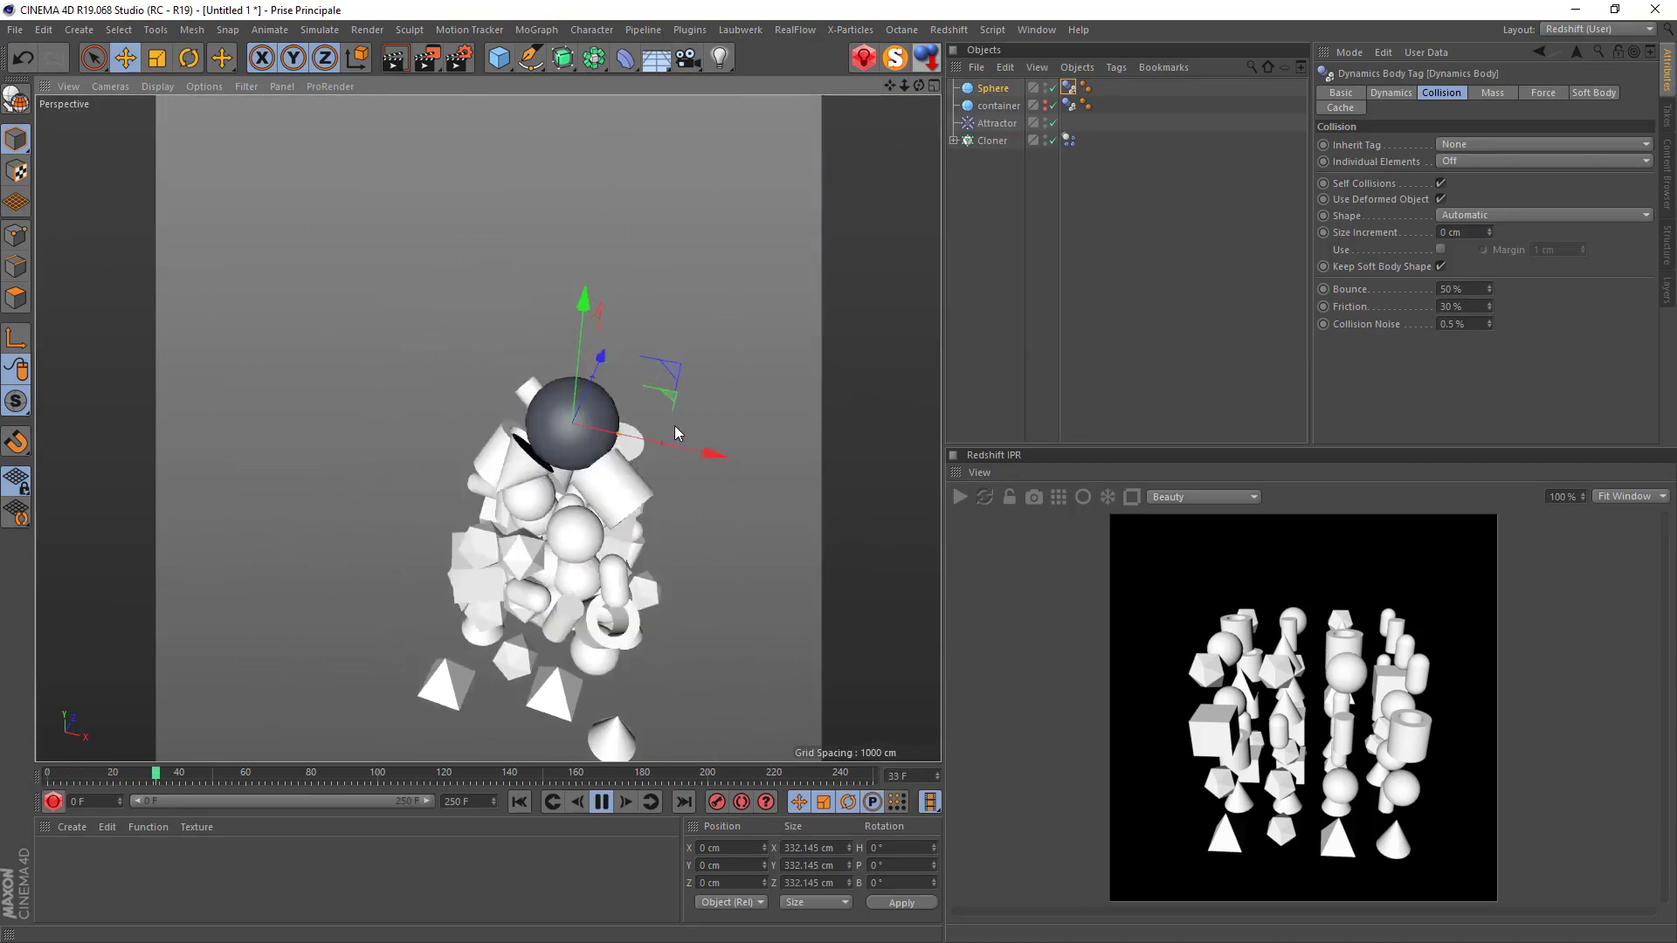
click(602, 802)
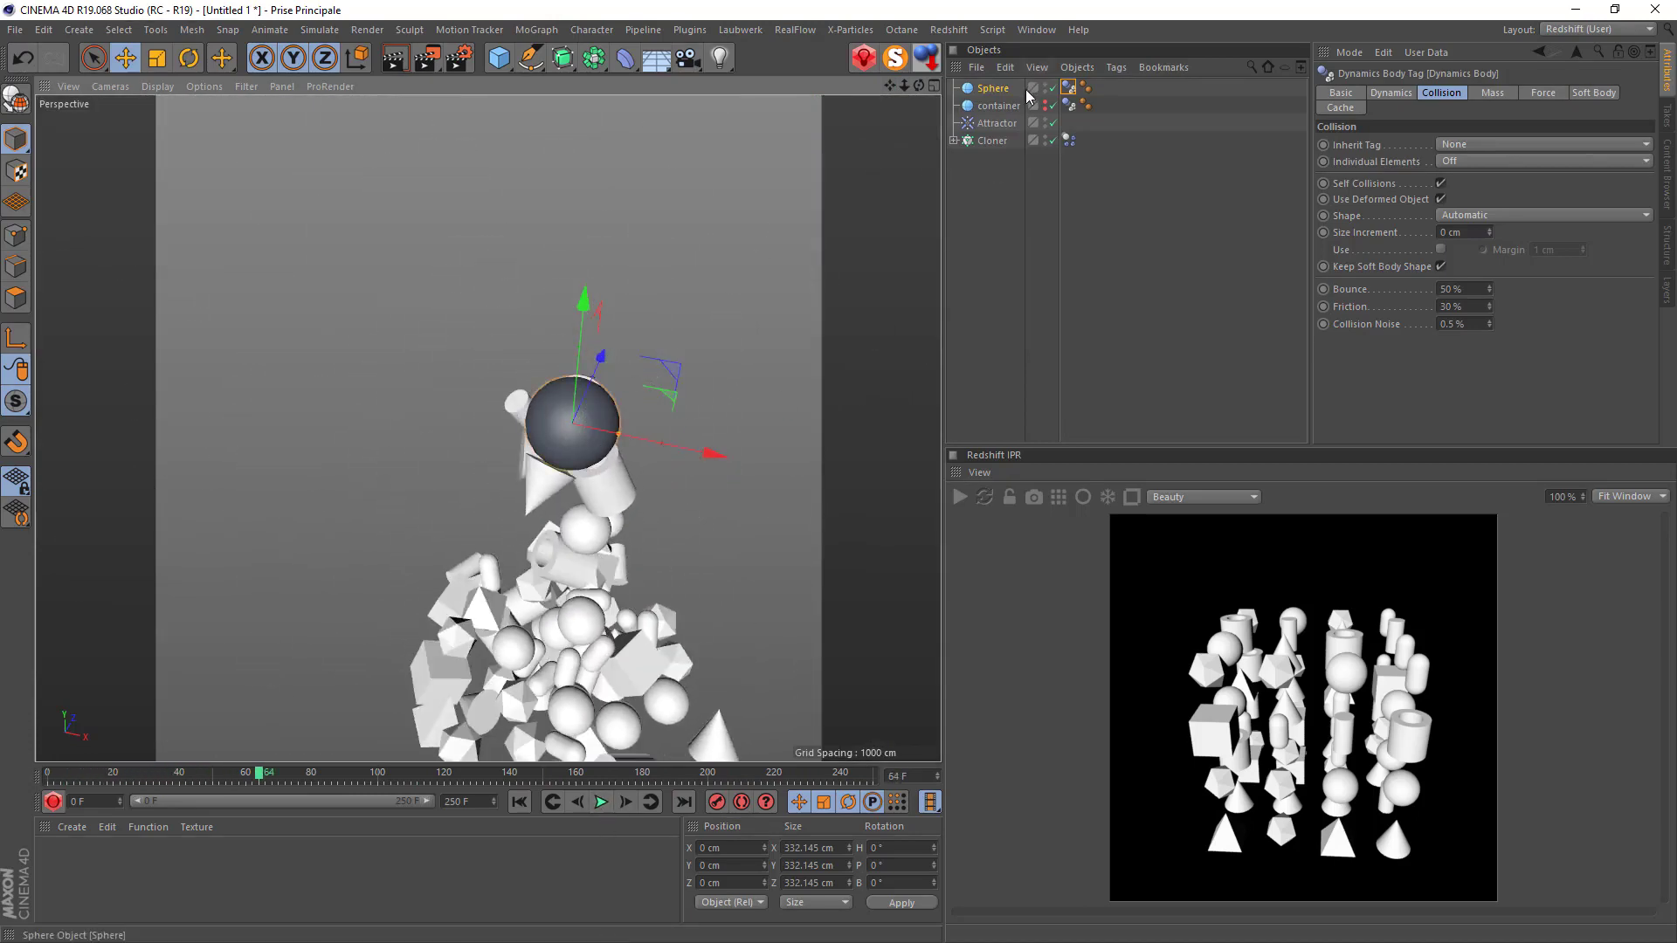
Set the Attractor's Strength to 50000 and replay the simulation from the first frame to test the pull.
click(996, 123)
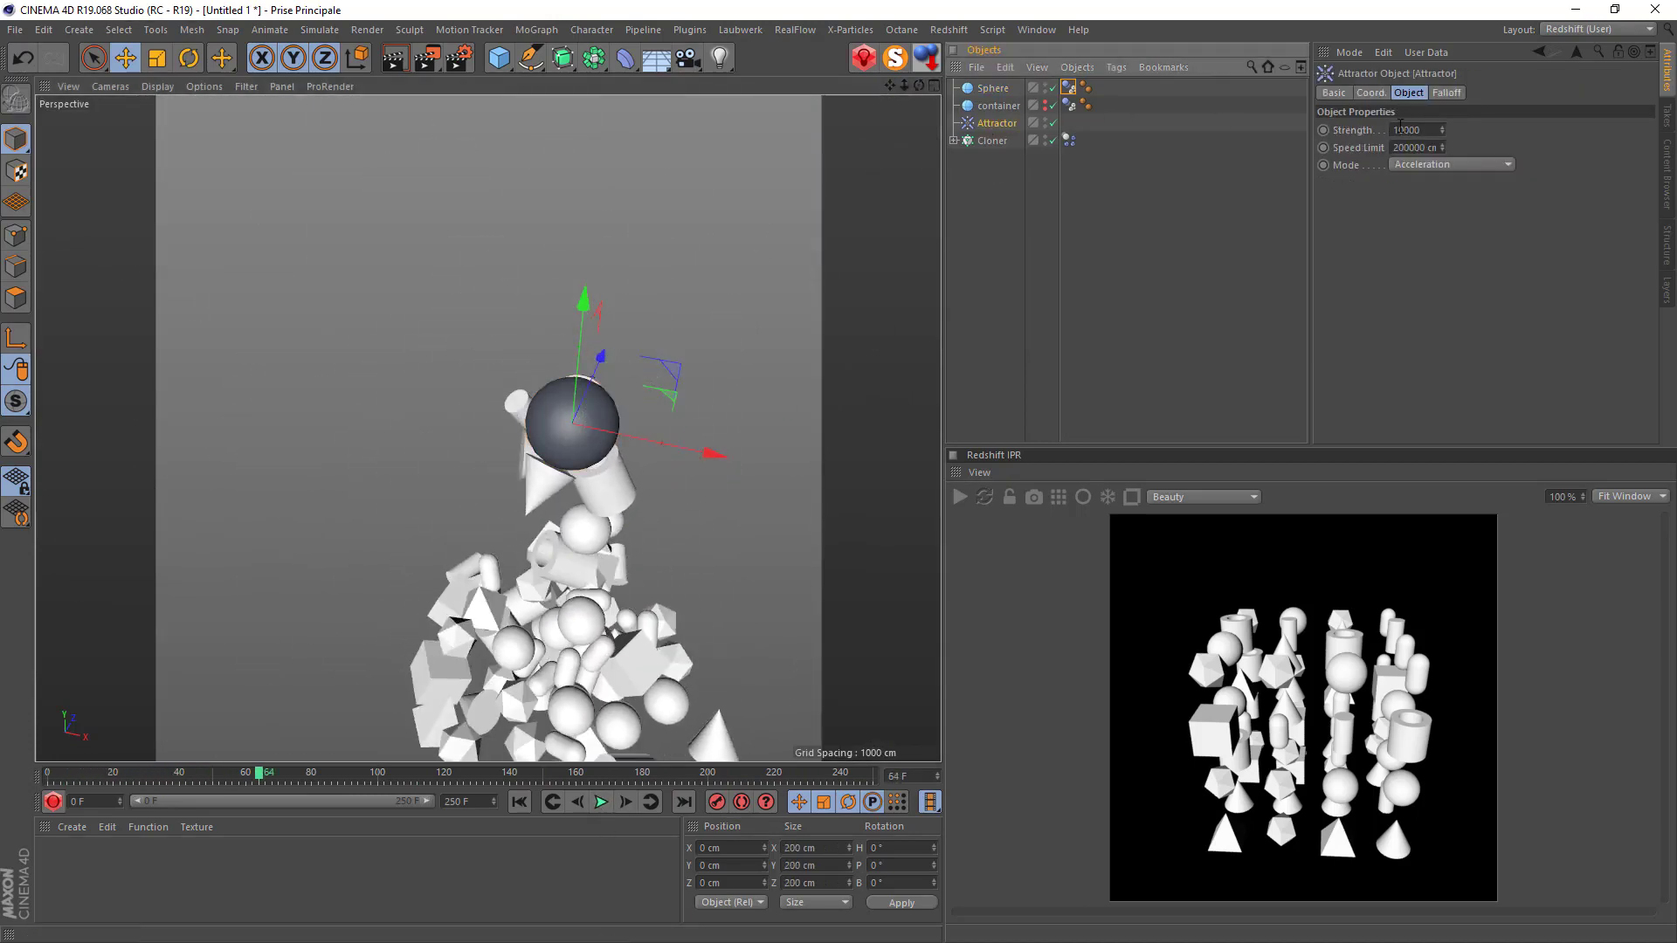
click(1400, 130)
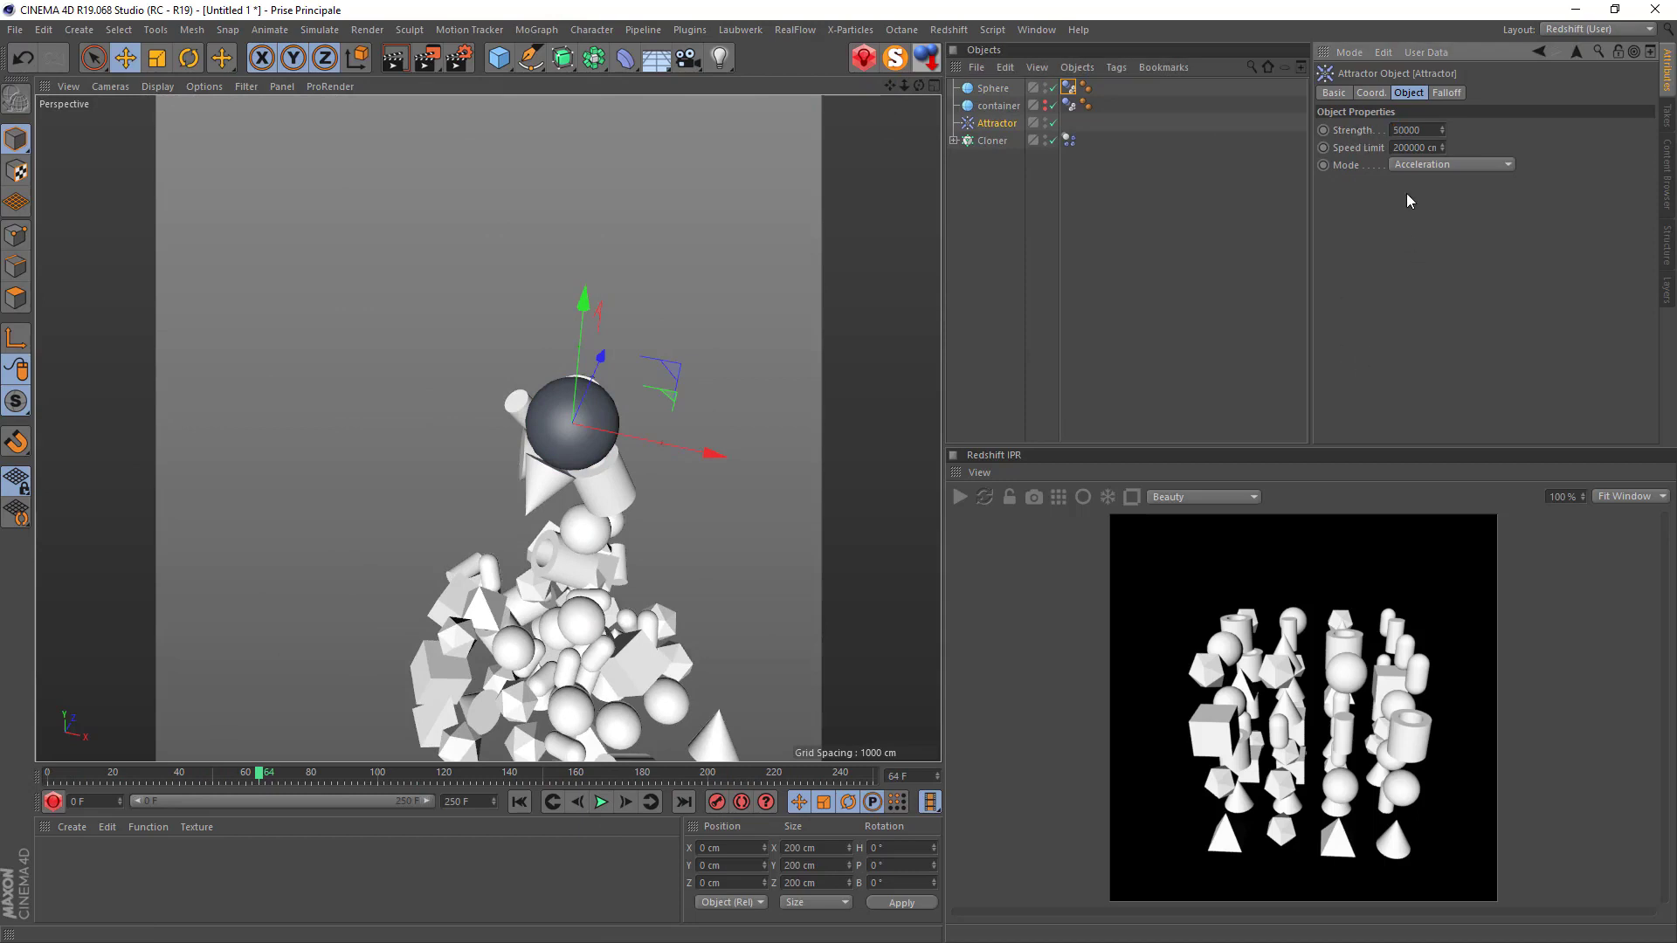
click(521, 802)
click(603, 805)
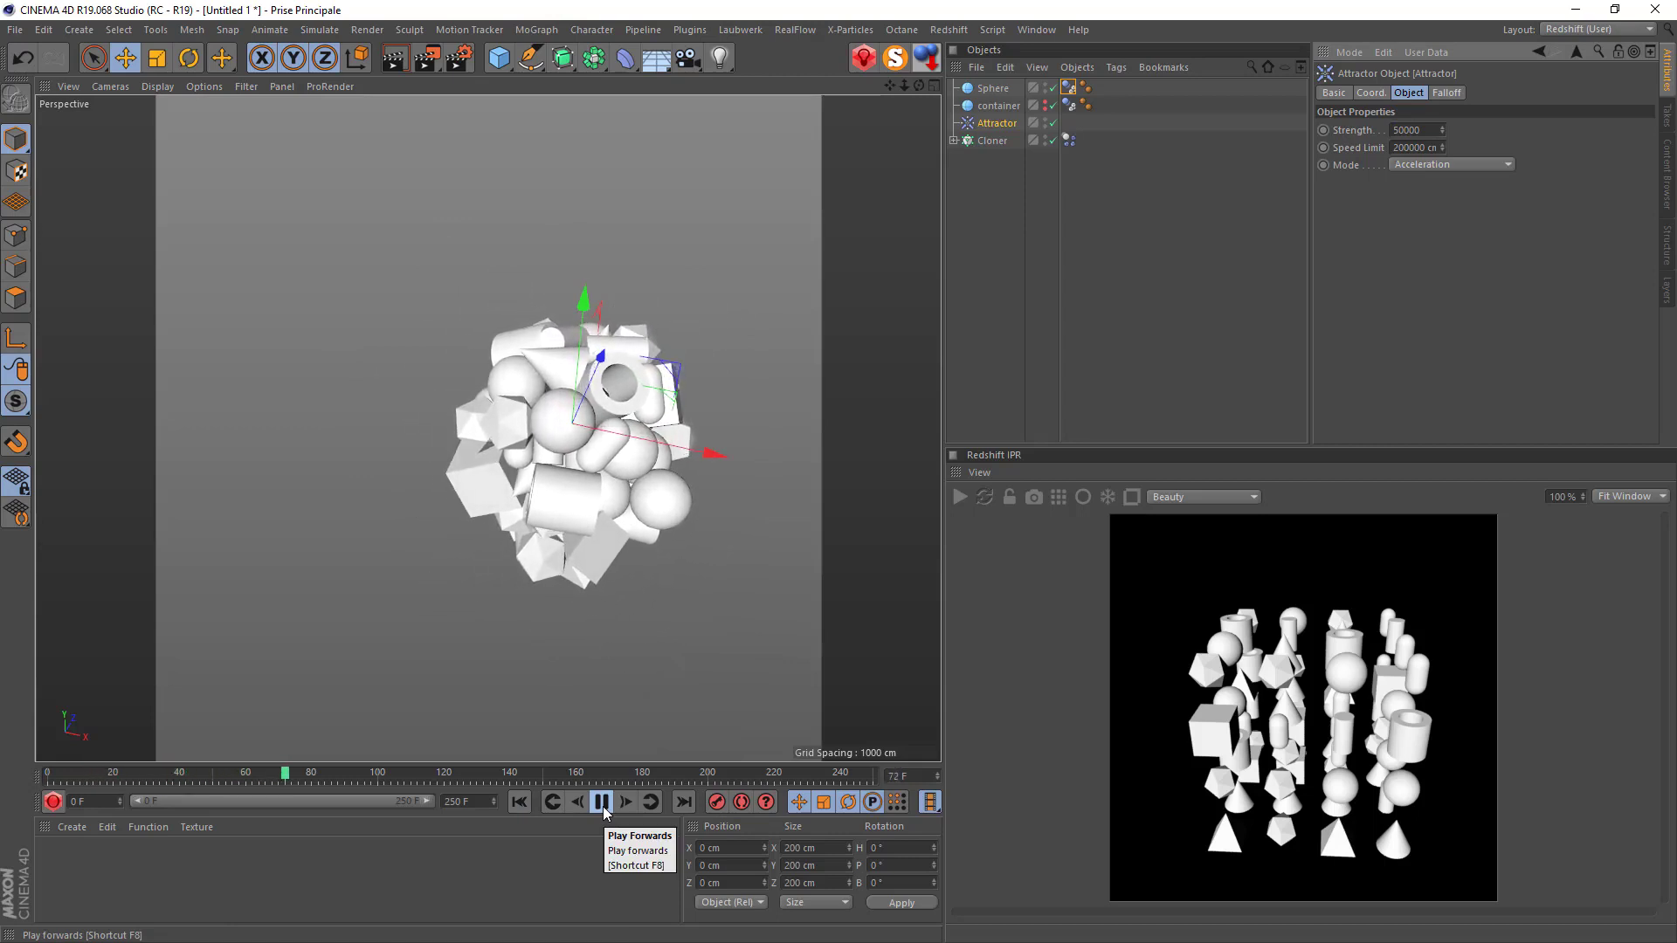
click(603, 804)
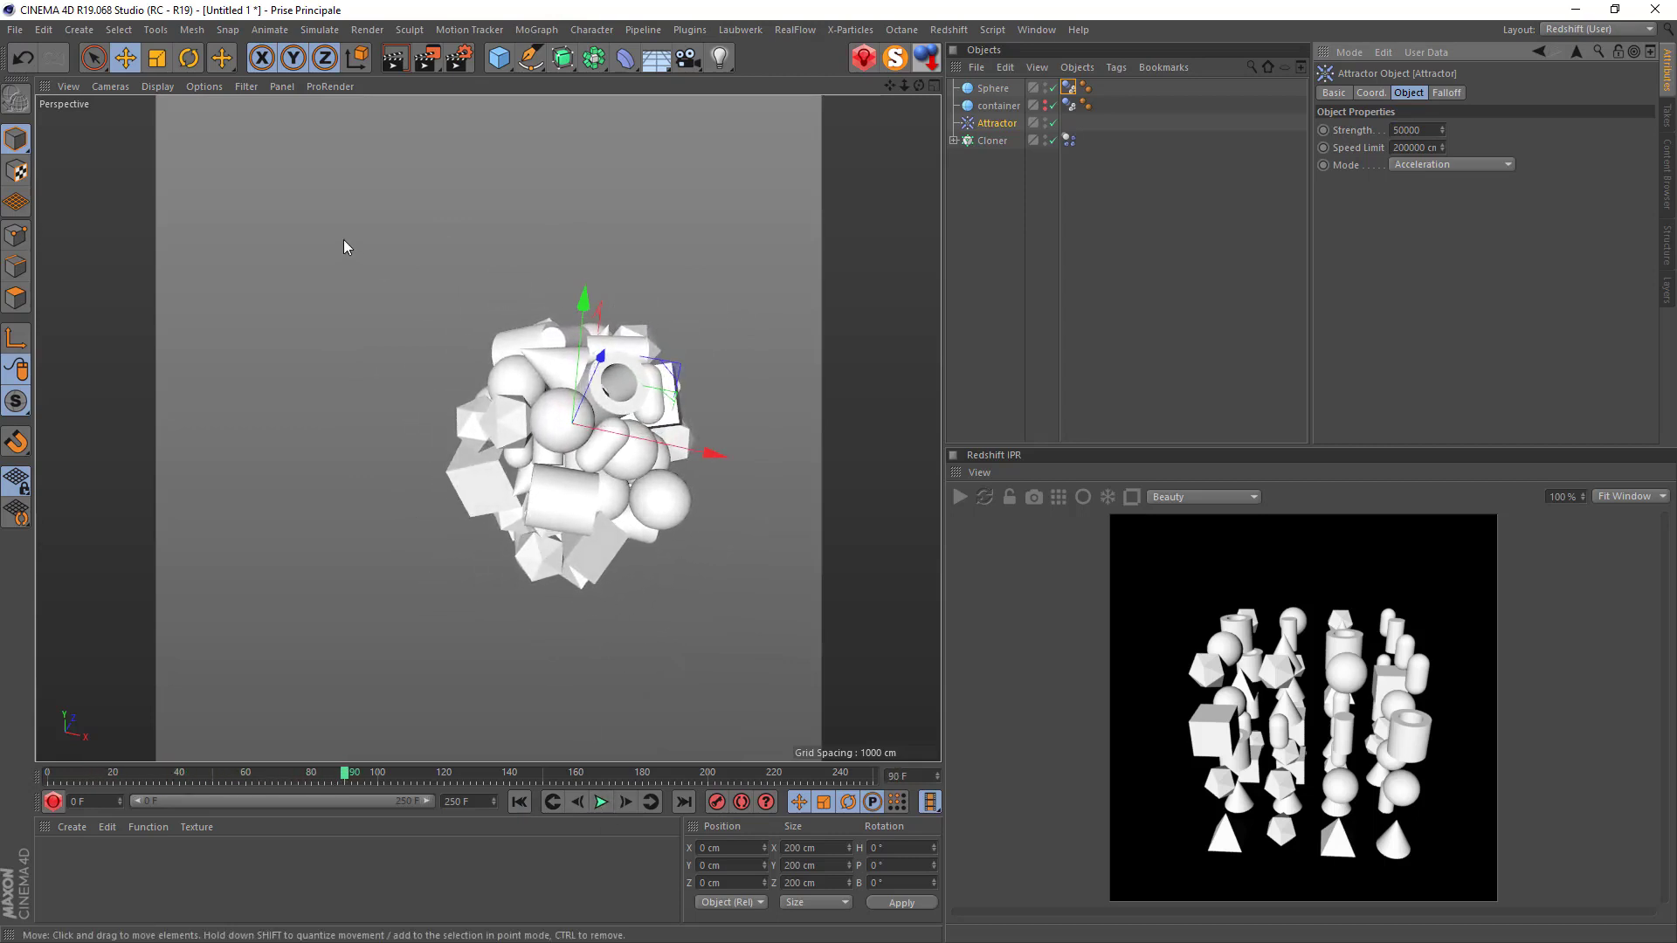
click(601, 802)
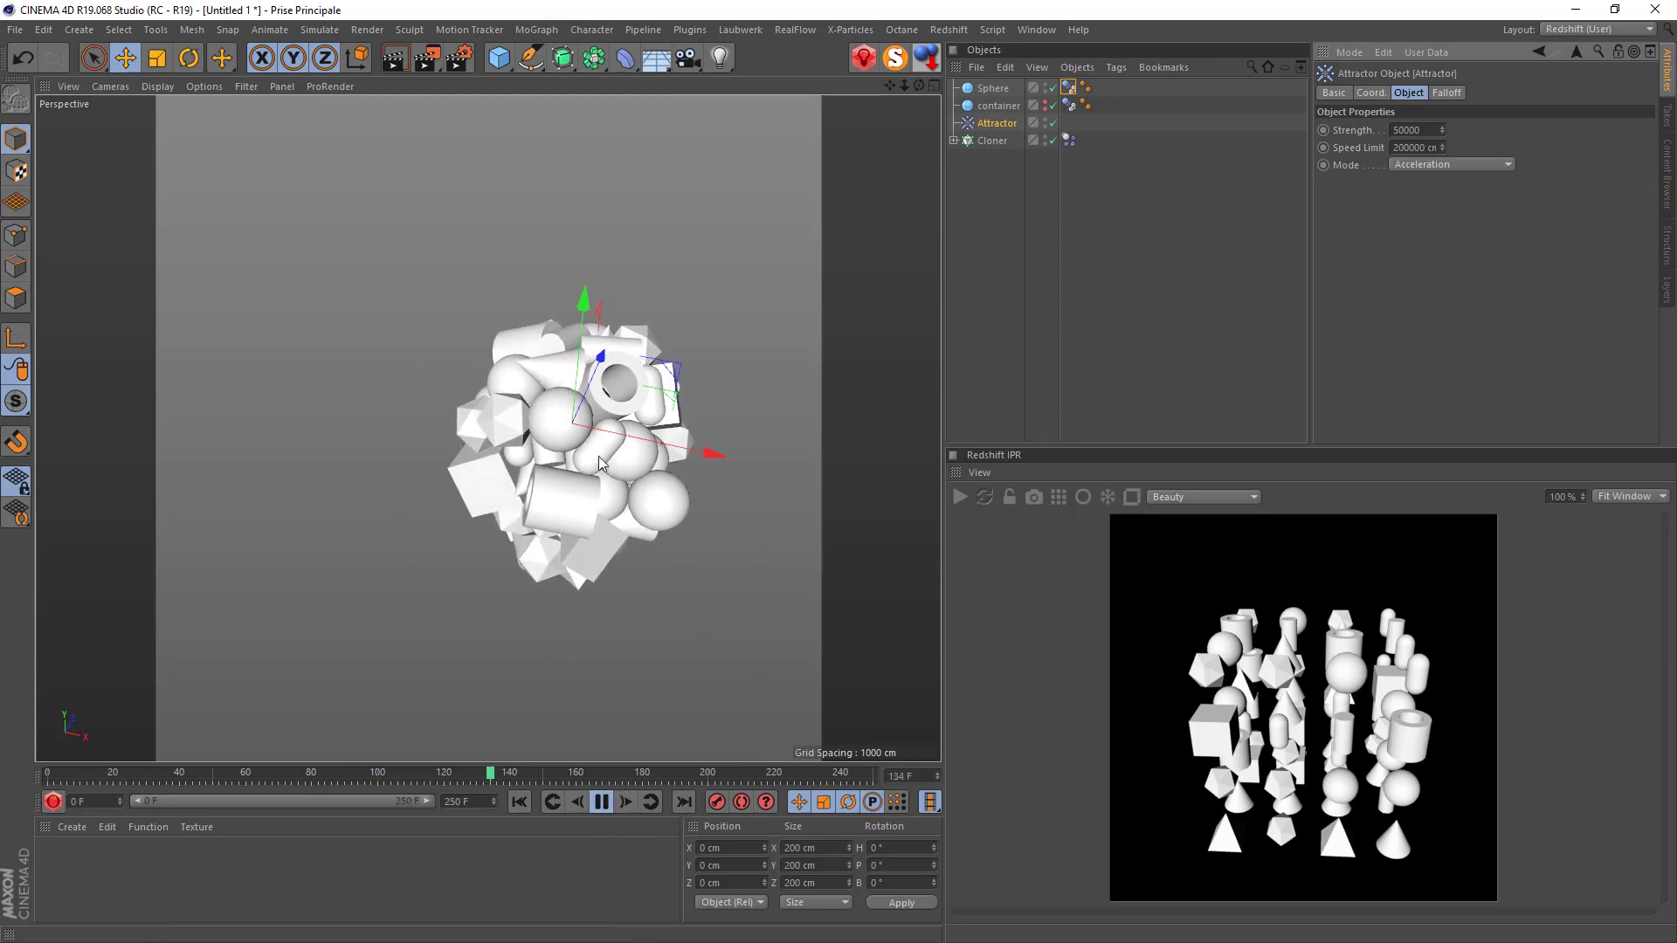
Stop the simulation, return to the first frame, and nest the Attractor under the central Sphere.
click(601, 802)
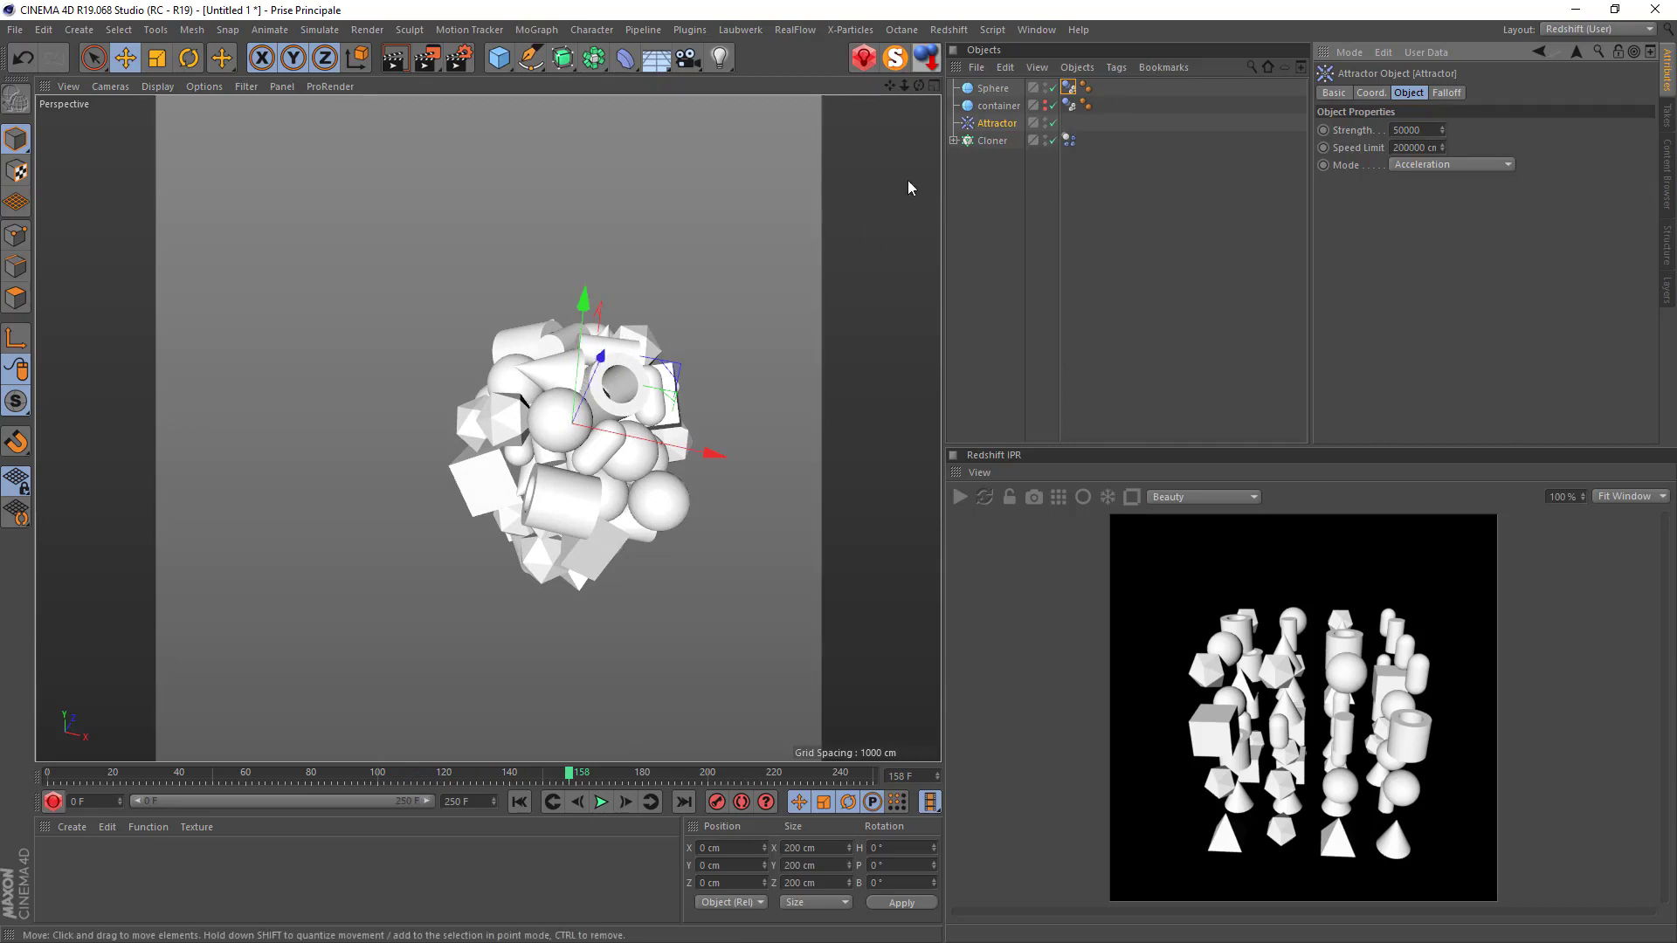
click(518, 802)
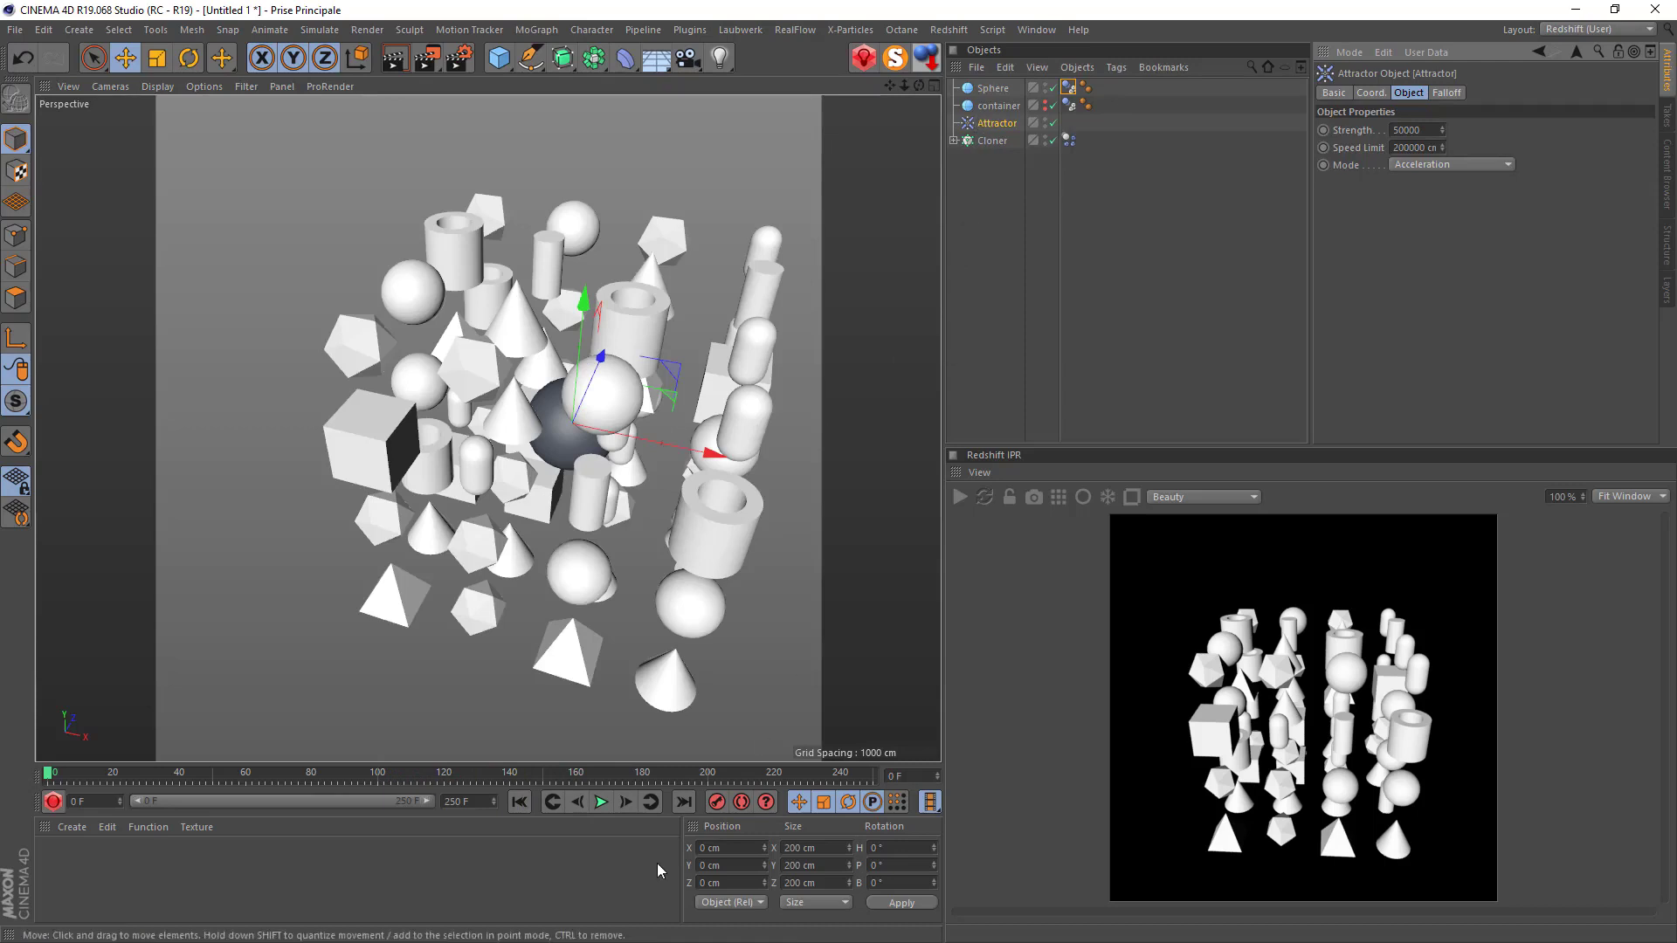
click(1002, 125)
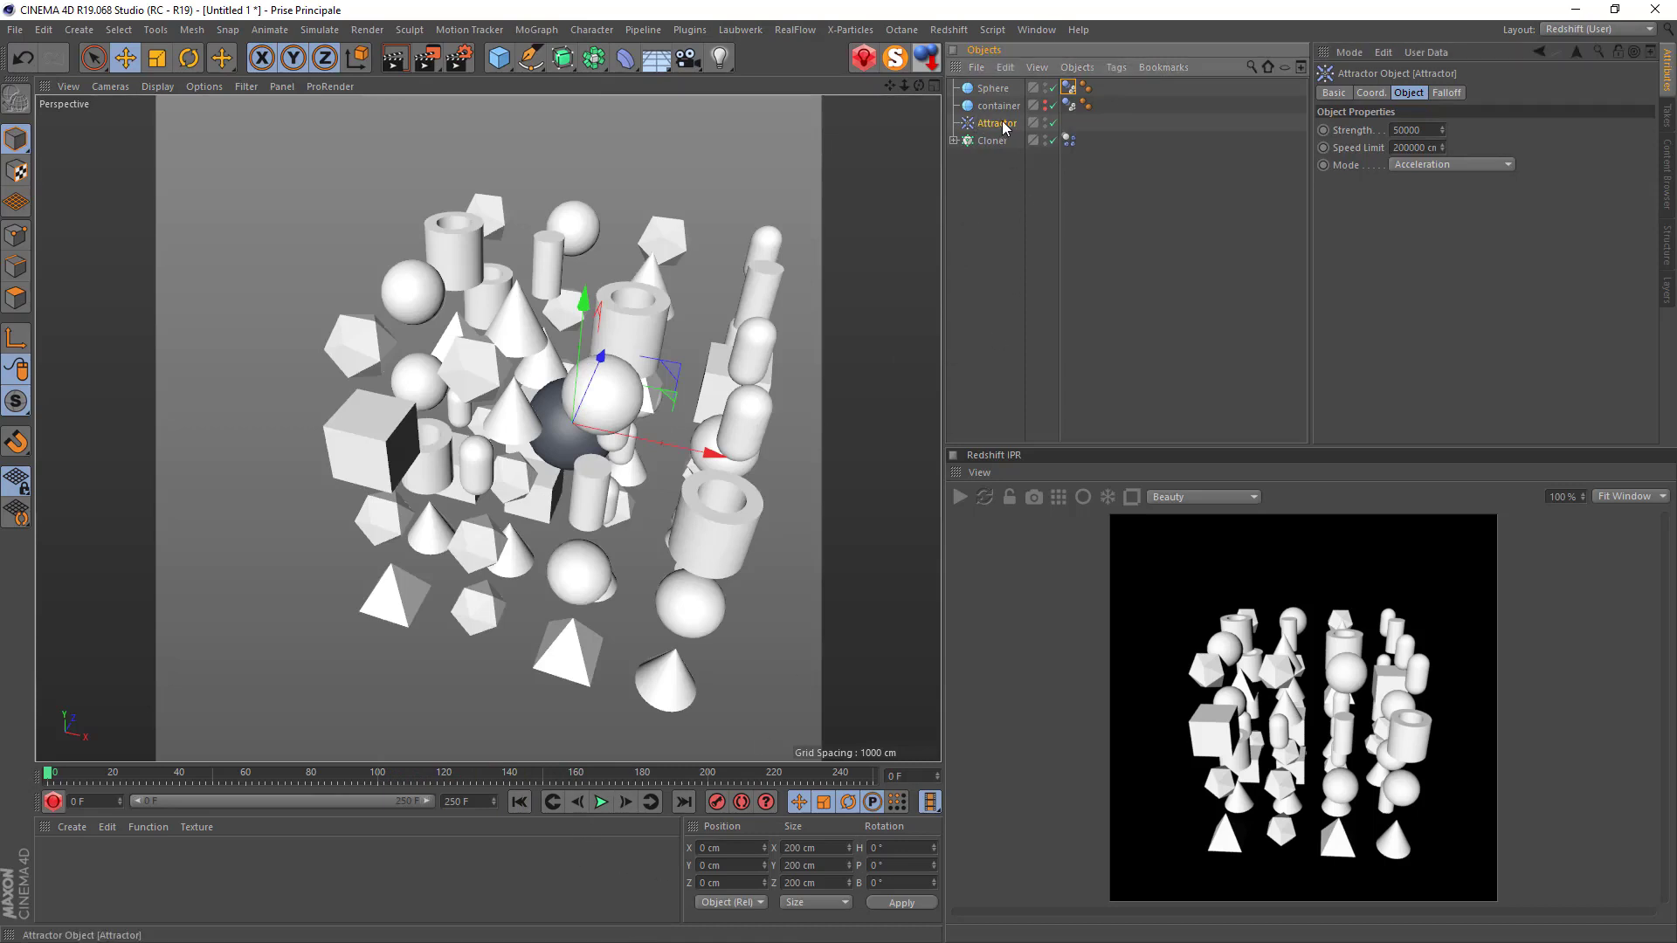
drag(1002, 125, 997, 95)
drag(998, 93, 996, 91)
click(993, 88)
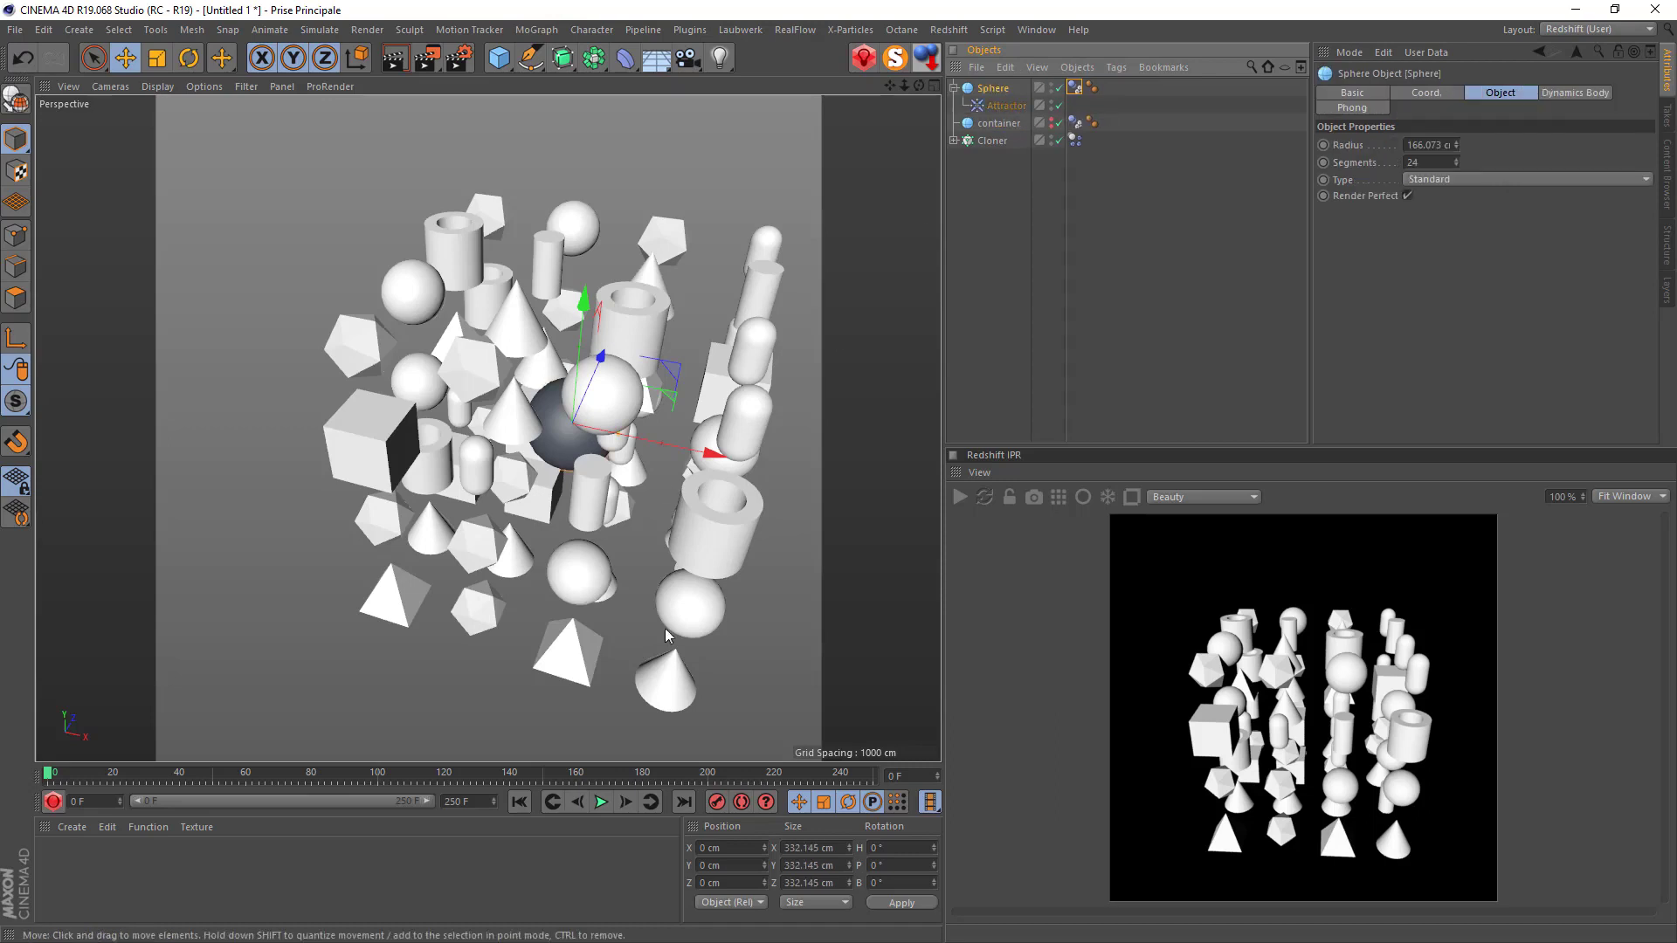
Play the simulation while moving the central Sphere to about X 86 cm and Y -85 cm, then stop and rewind to the first frame.
click(600, 801)
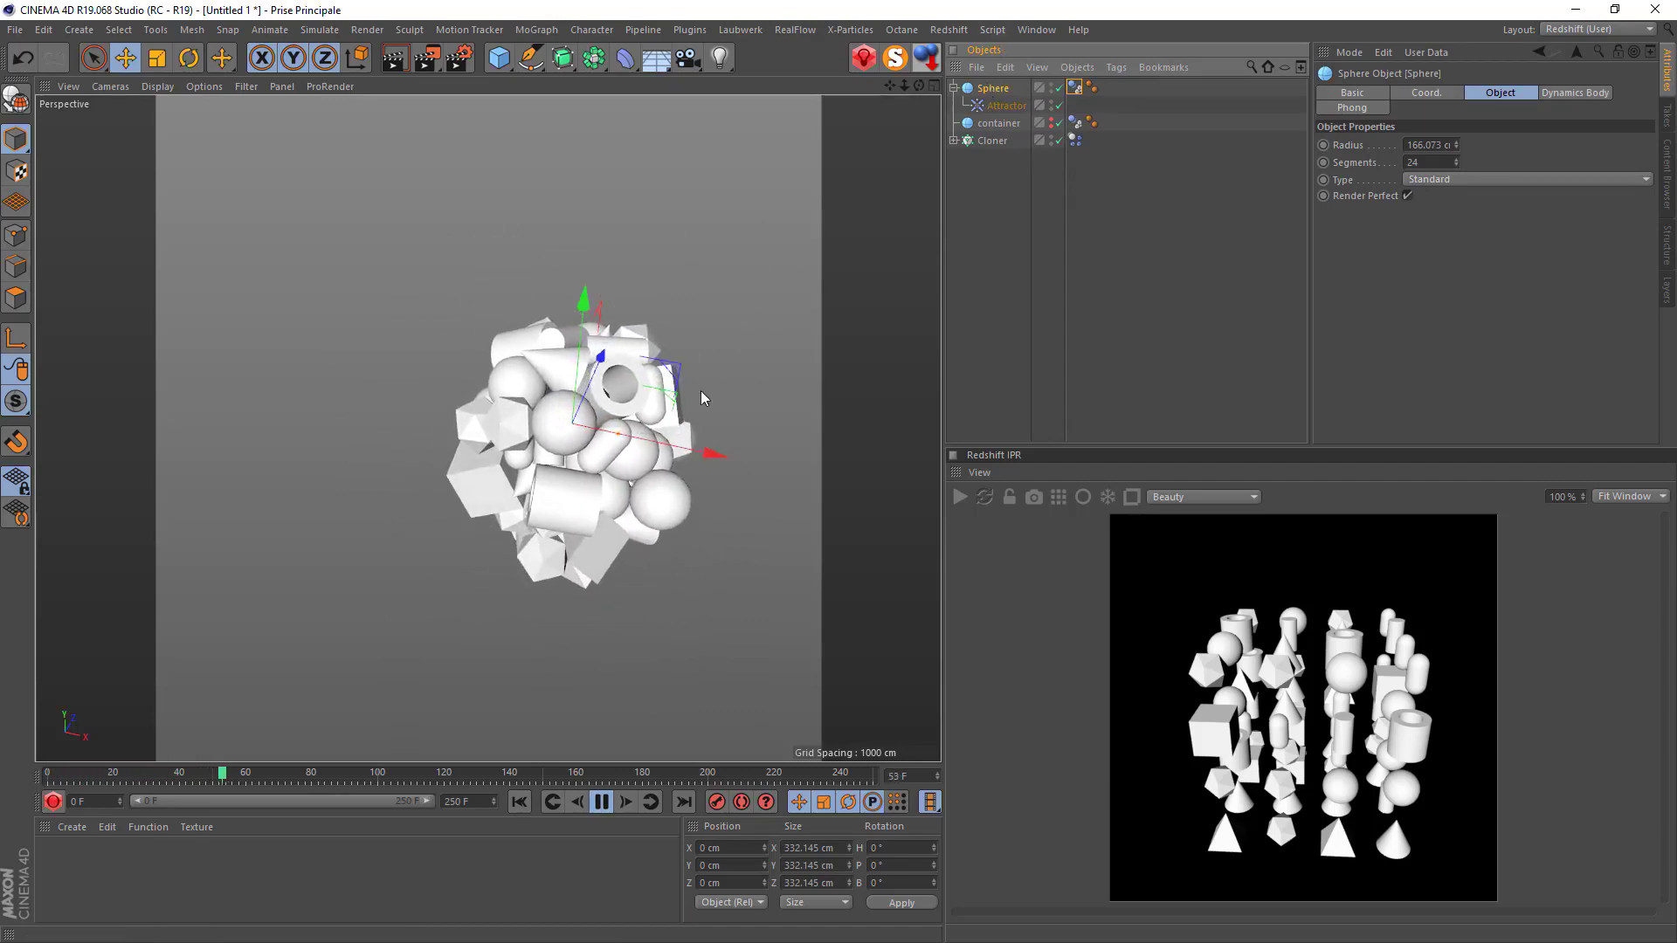
drag(695, 453, 745, 363)
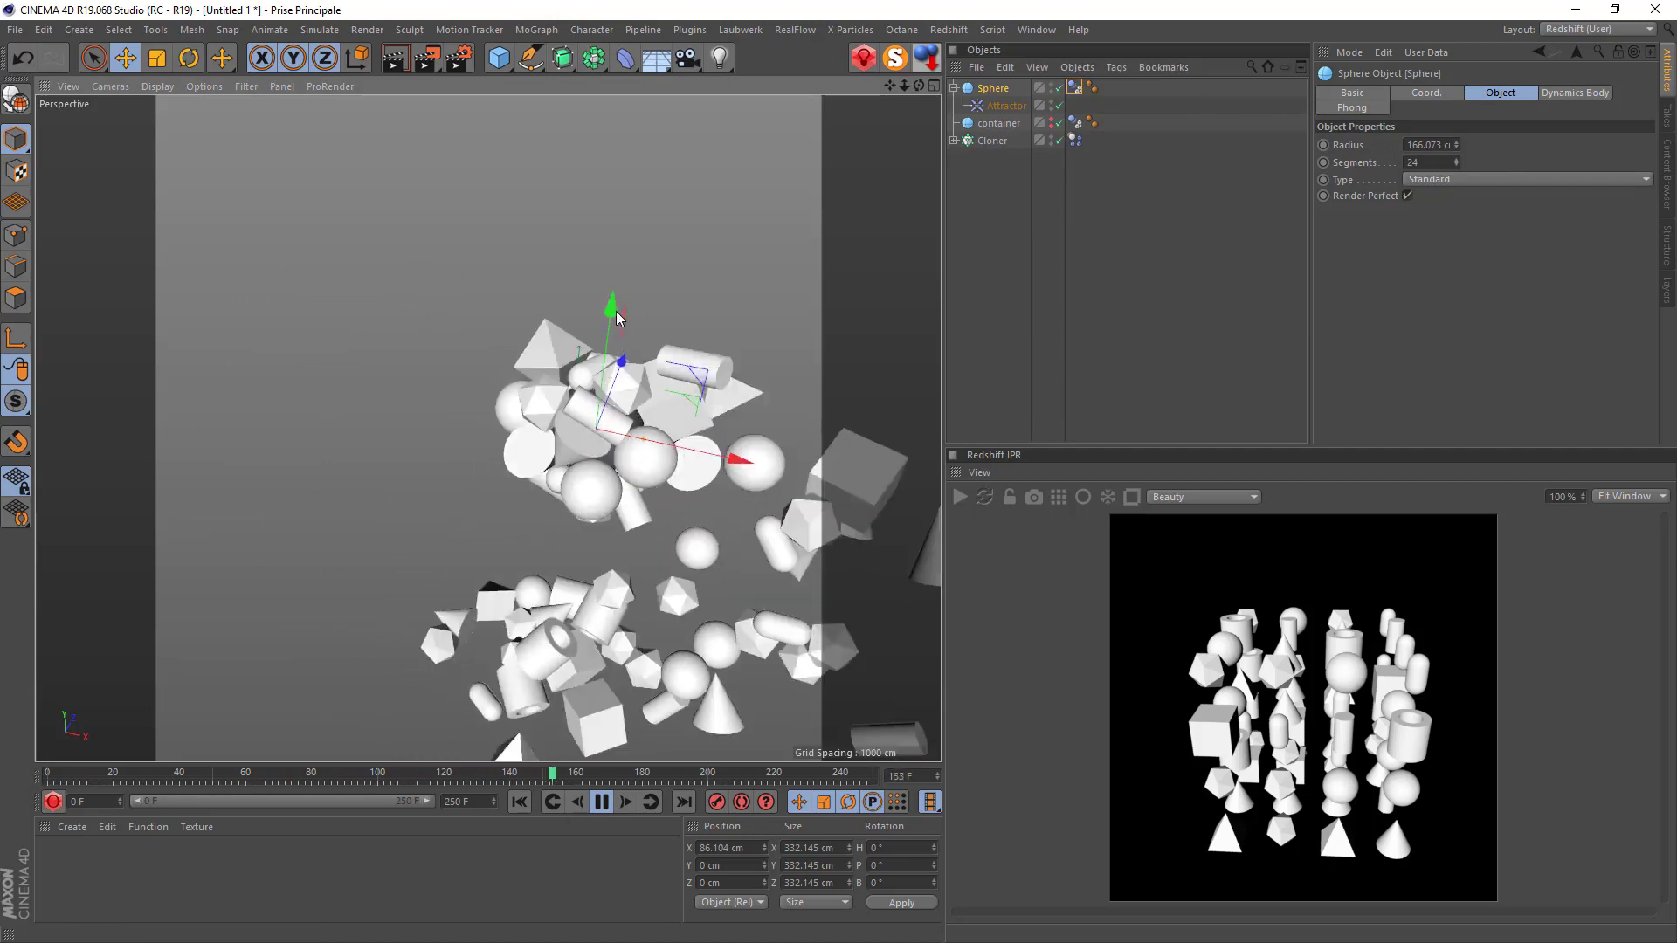
drag(616, 310, 643, 344)
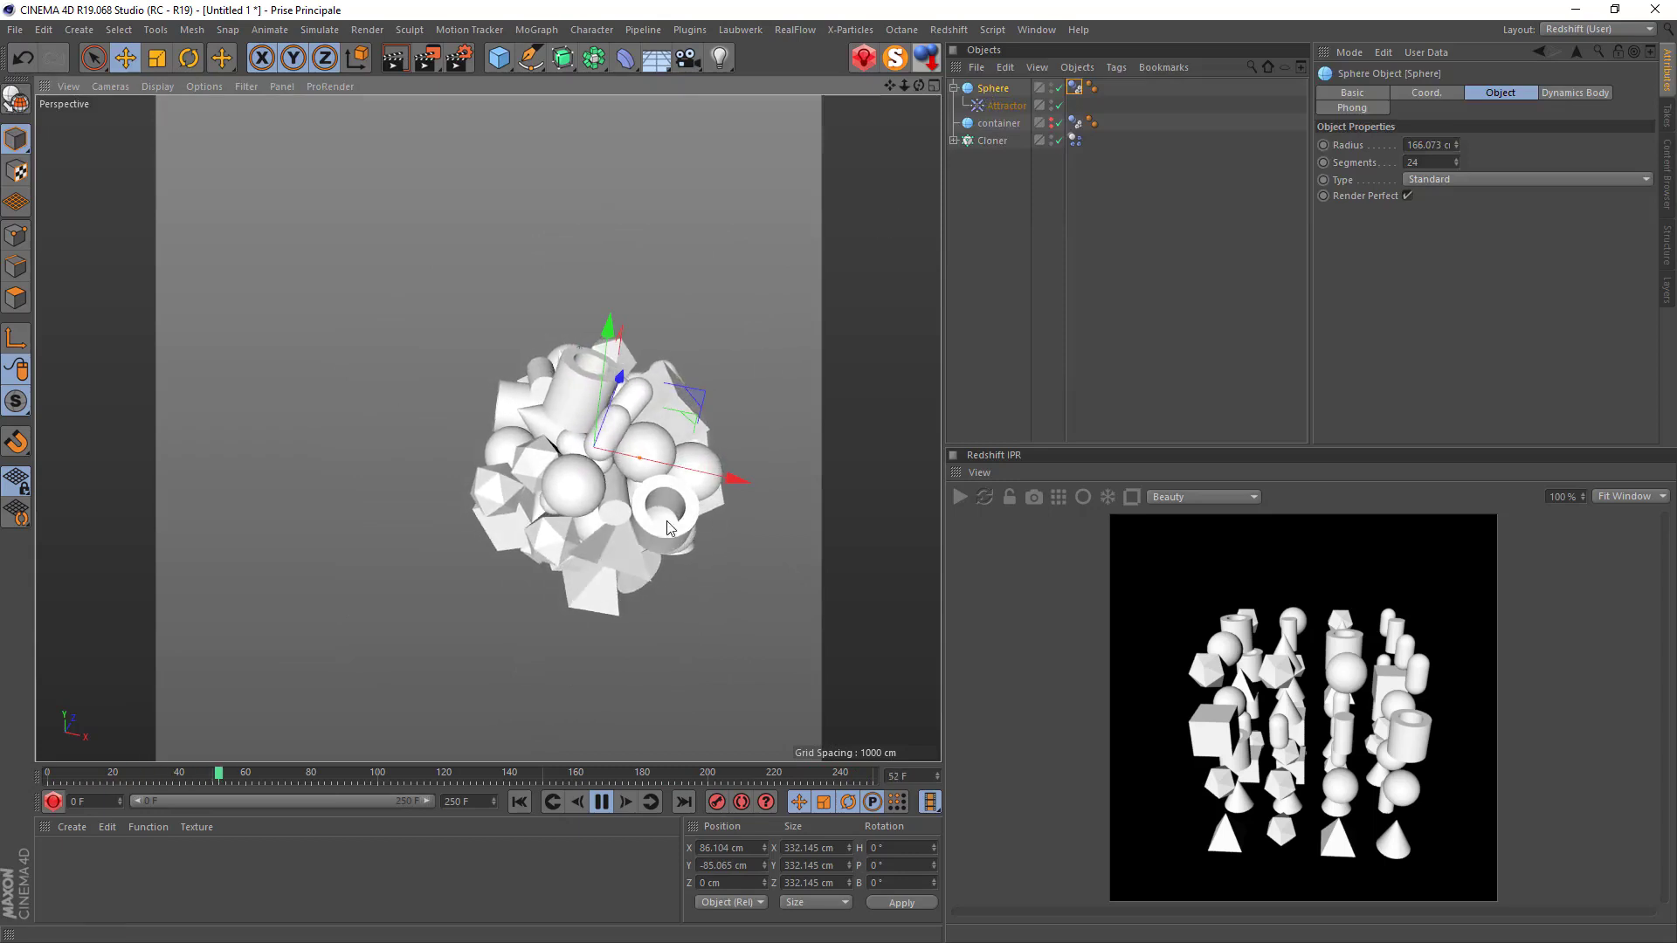
click(599, 805)
click(519, 802)
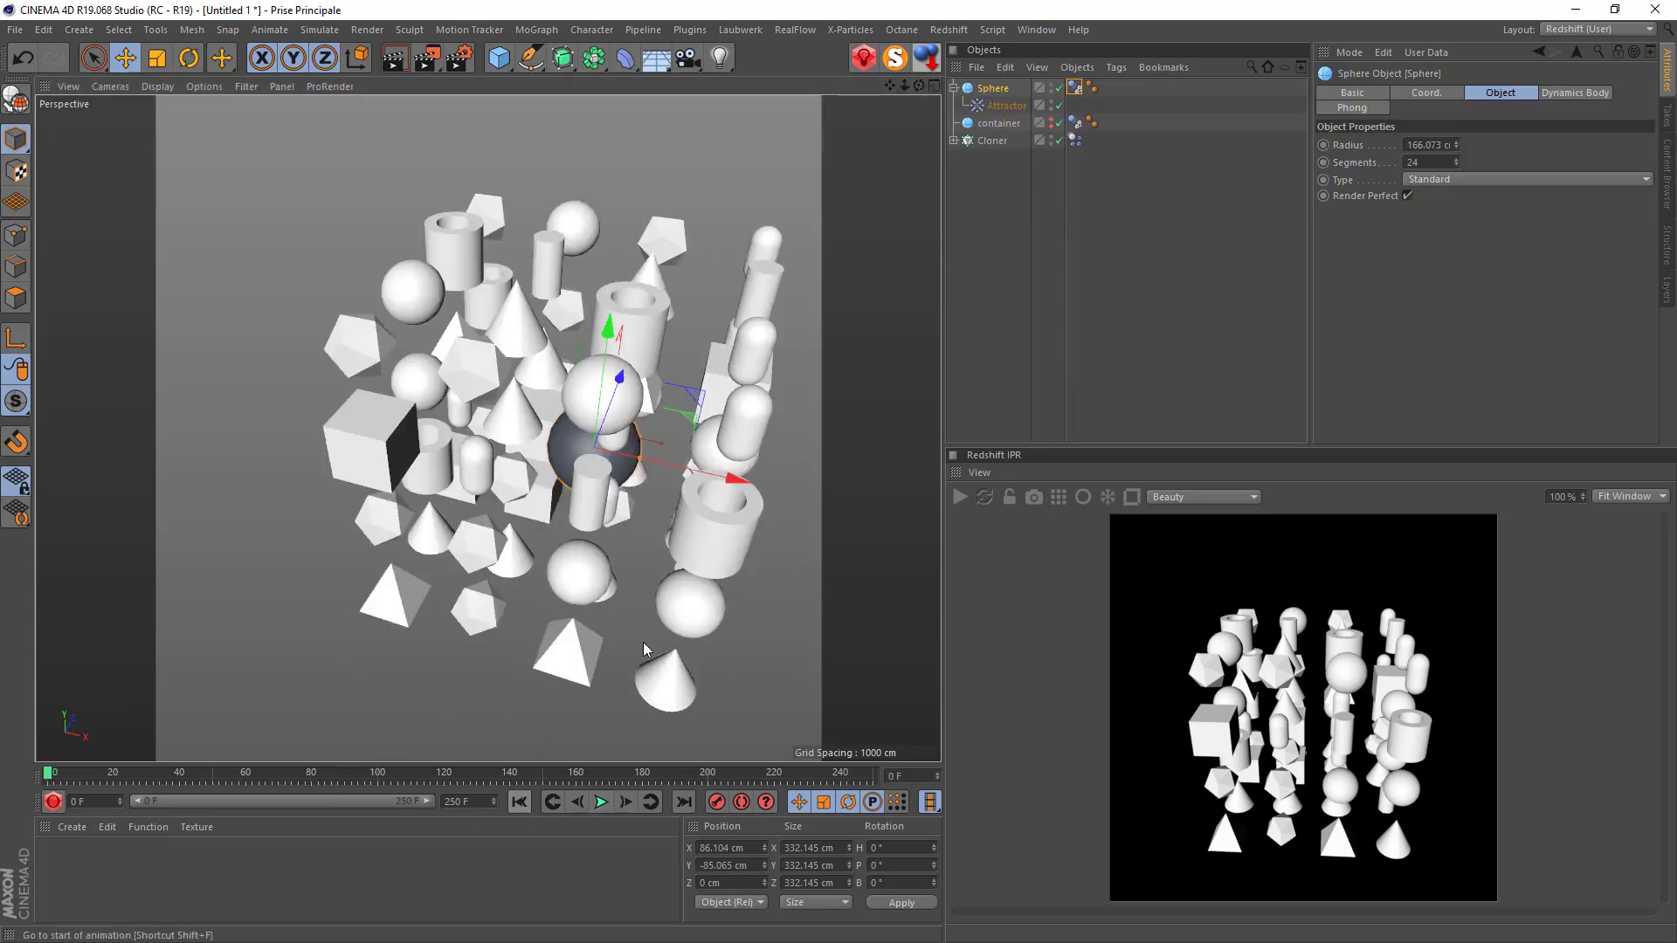
Add a Vibrate tag to the central Sphere and enable position vibration with an amplitude of 200 cm on all three axes.
right_click(985, 91)
mouse_move(1074, 91)
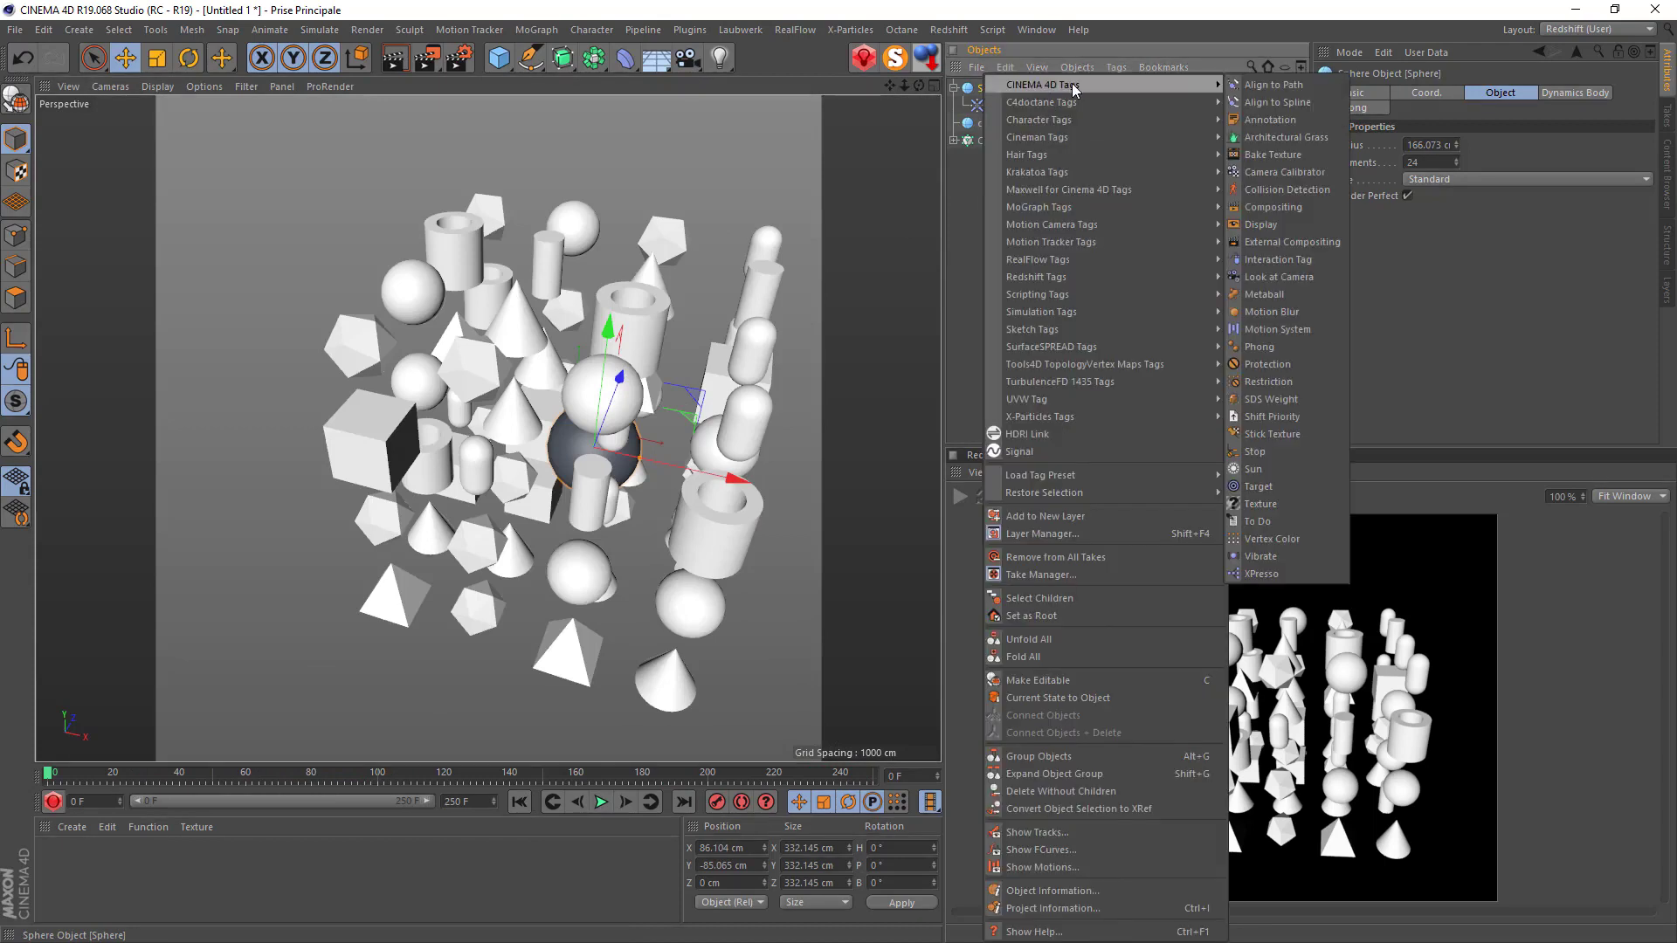
click(1277, 556)
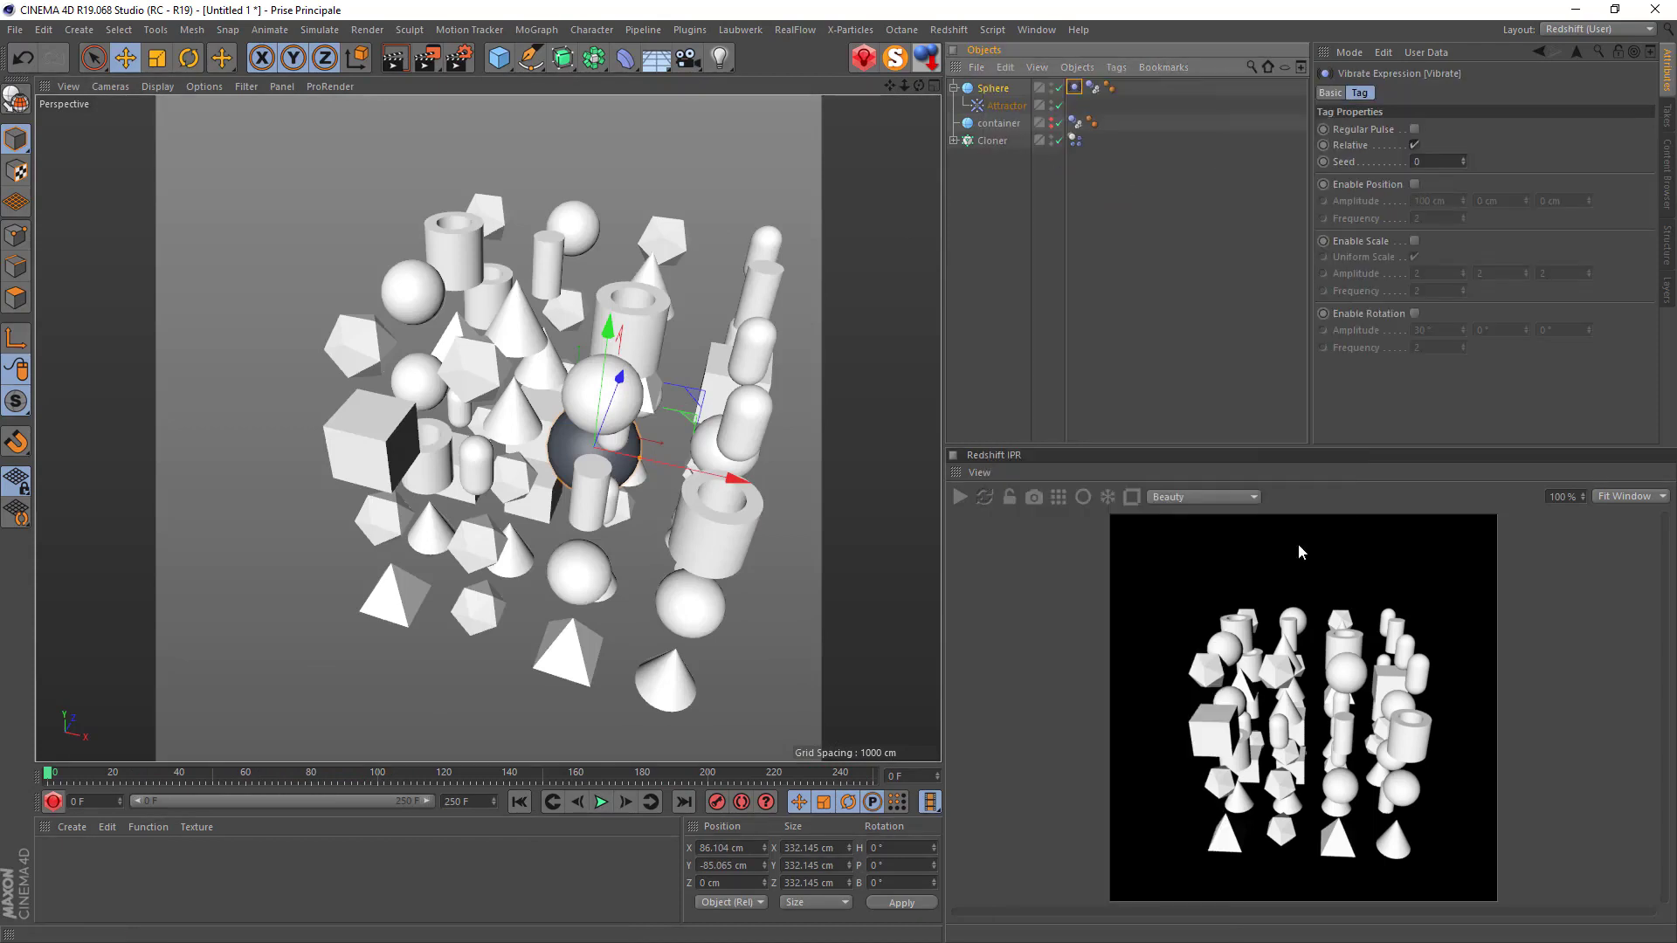
click(1414, 185)
double_click(1450, 201)
text(200)
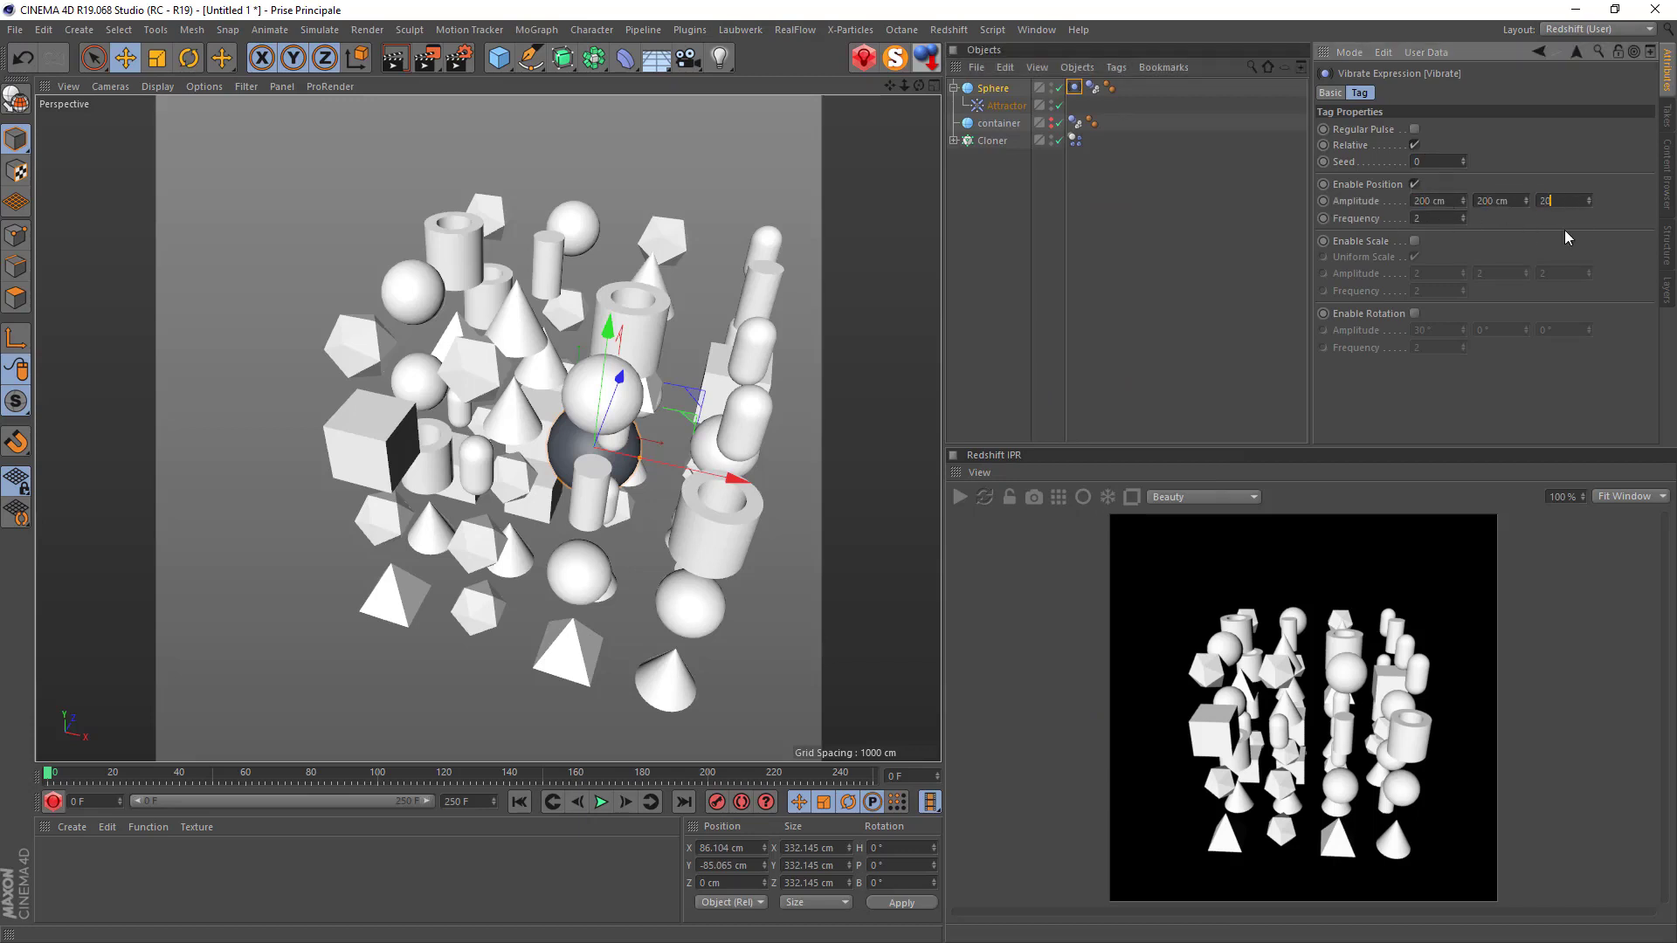
Play the simulation to check the vibrating Sphere's effect on the clones, then stop and return to the first frame.
click(601, 801)
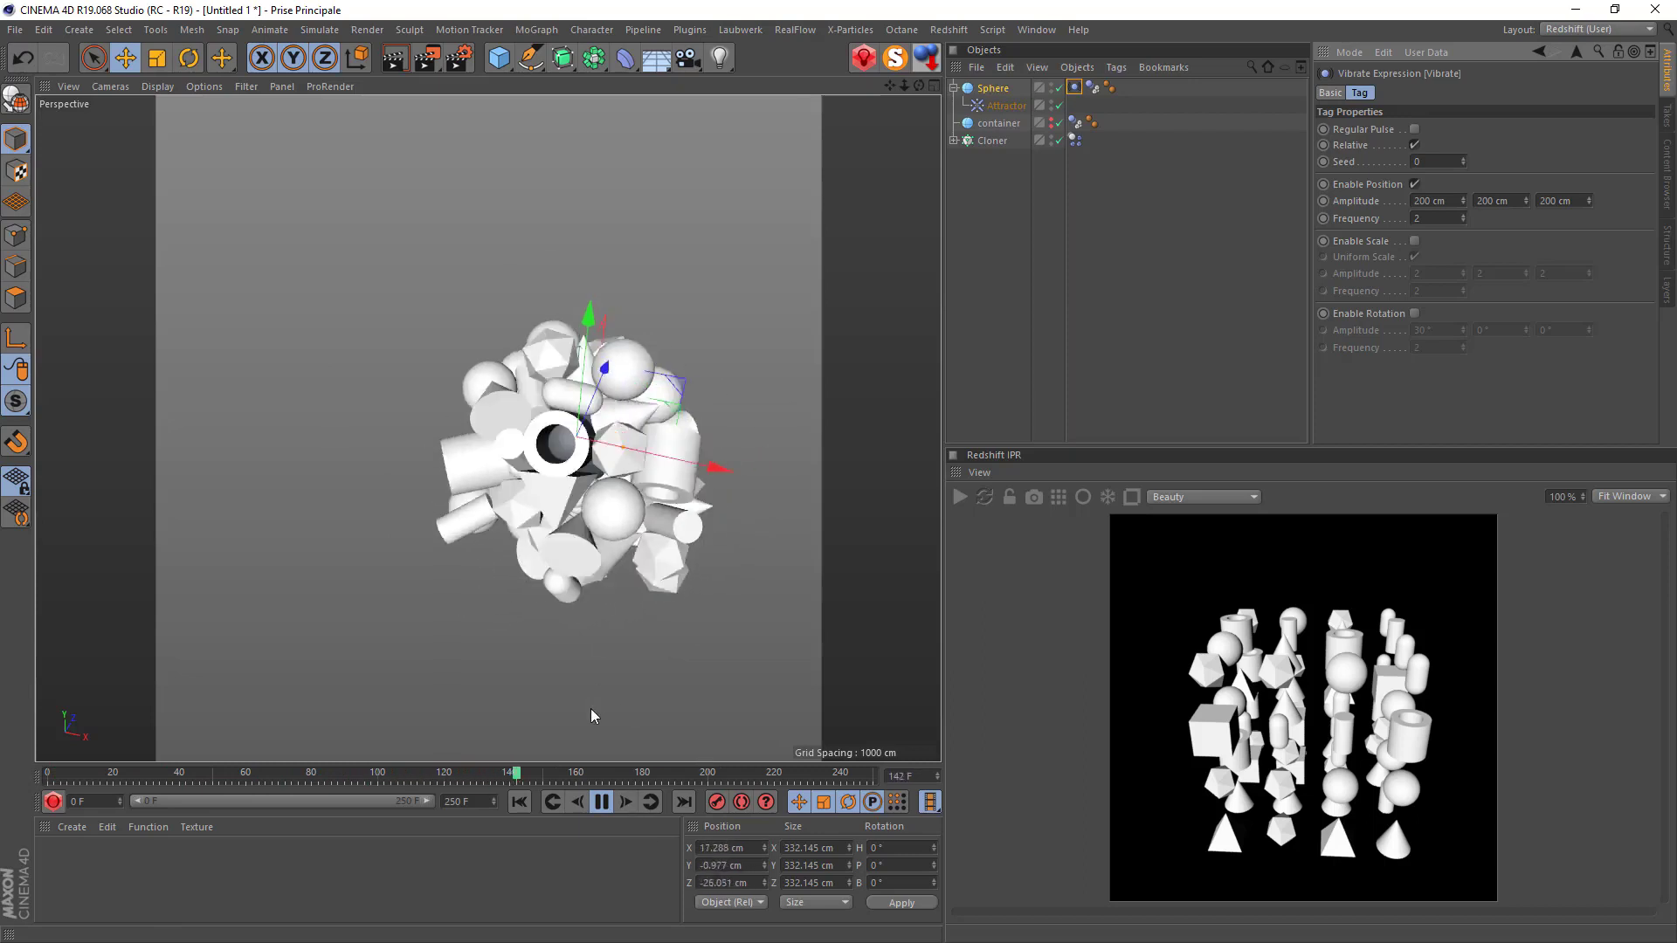
click(601, 802)
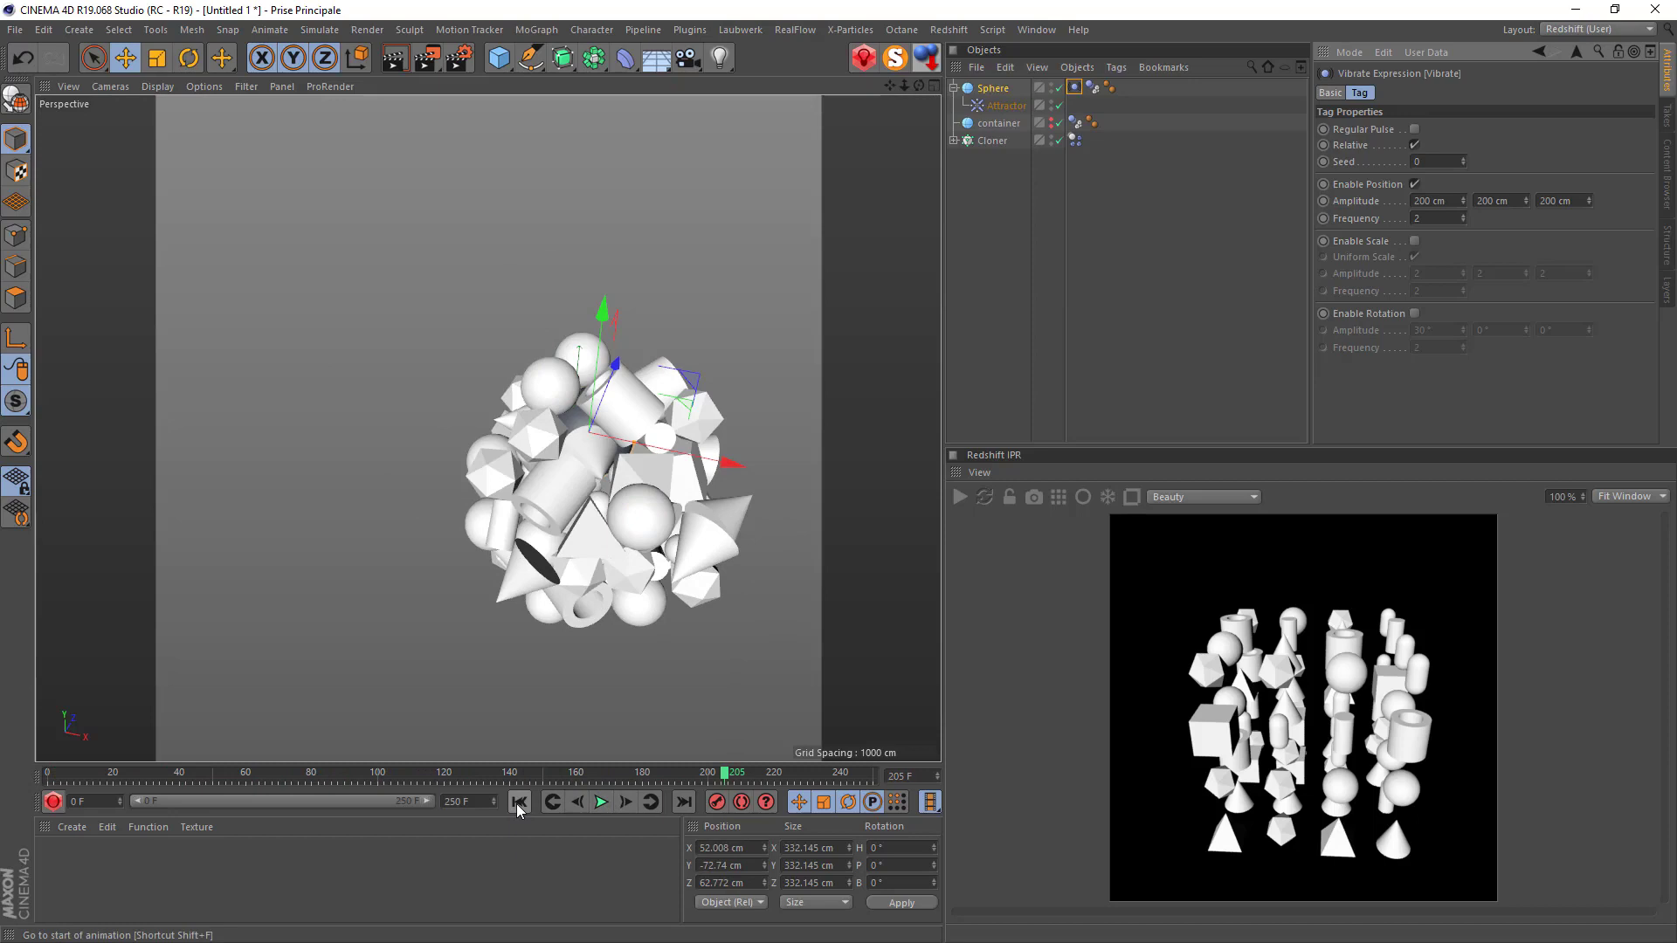
click(518, 803)
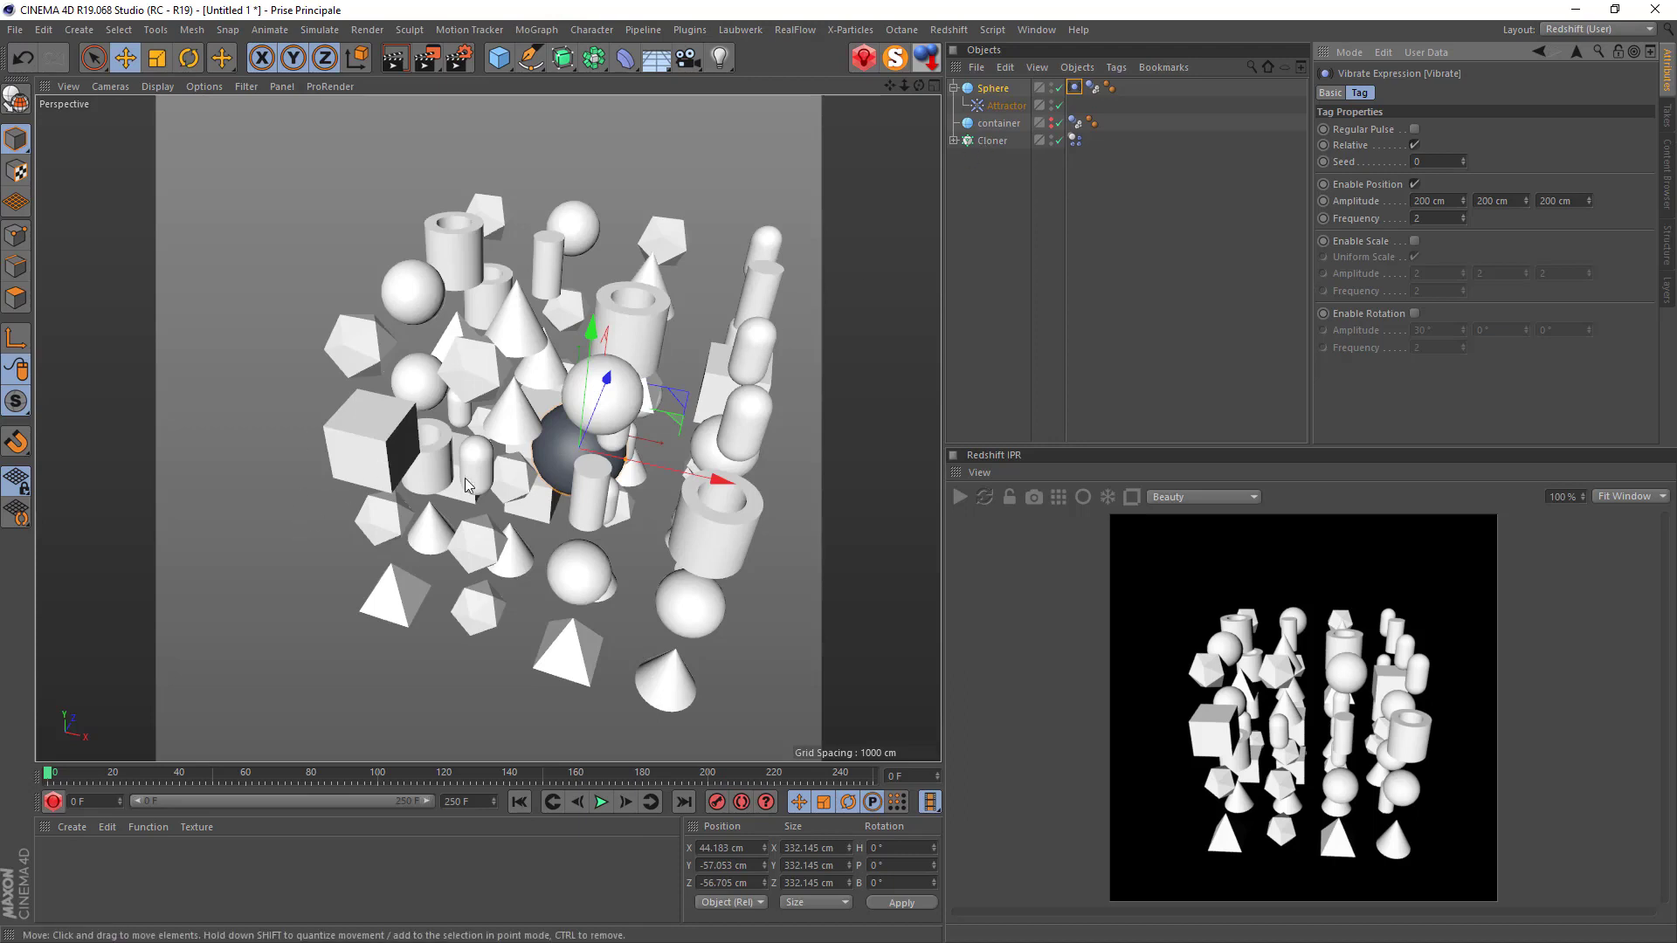
Convert the Cloner with Current State to Object and look through the polygon objects in the resulting group.
click(976, 142)
right_click(976, 142)
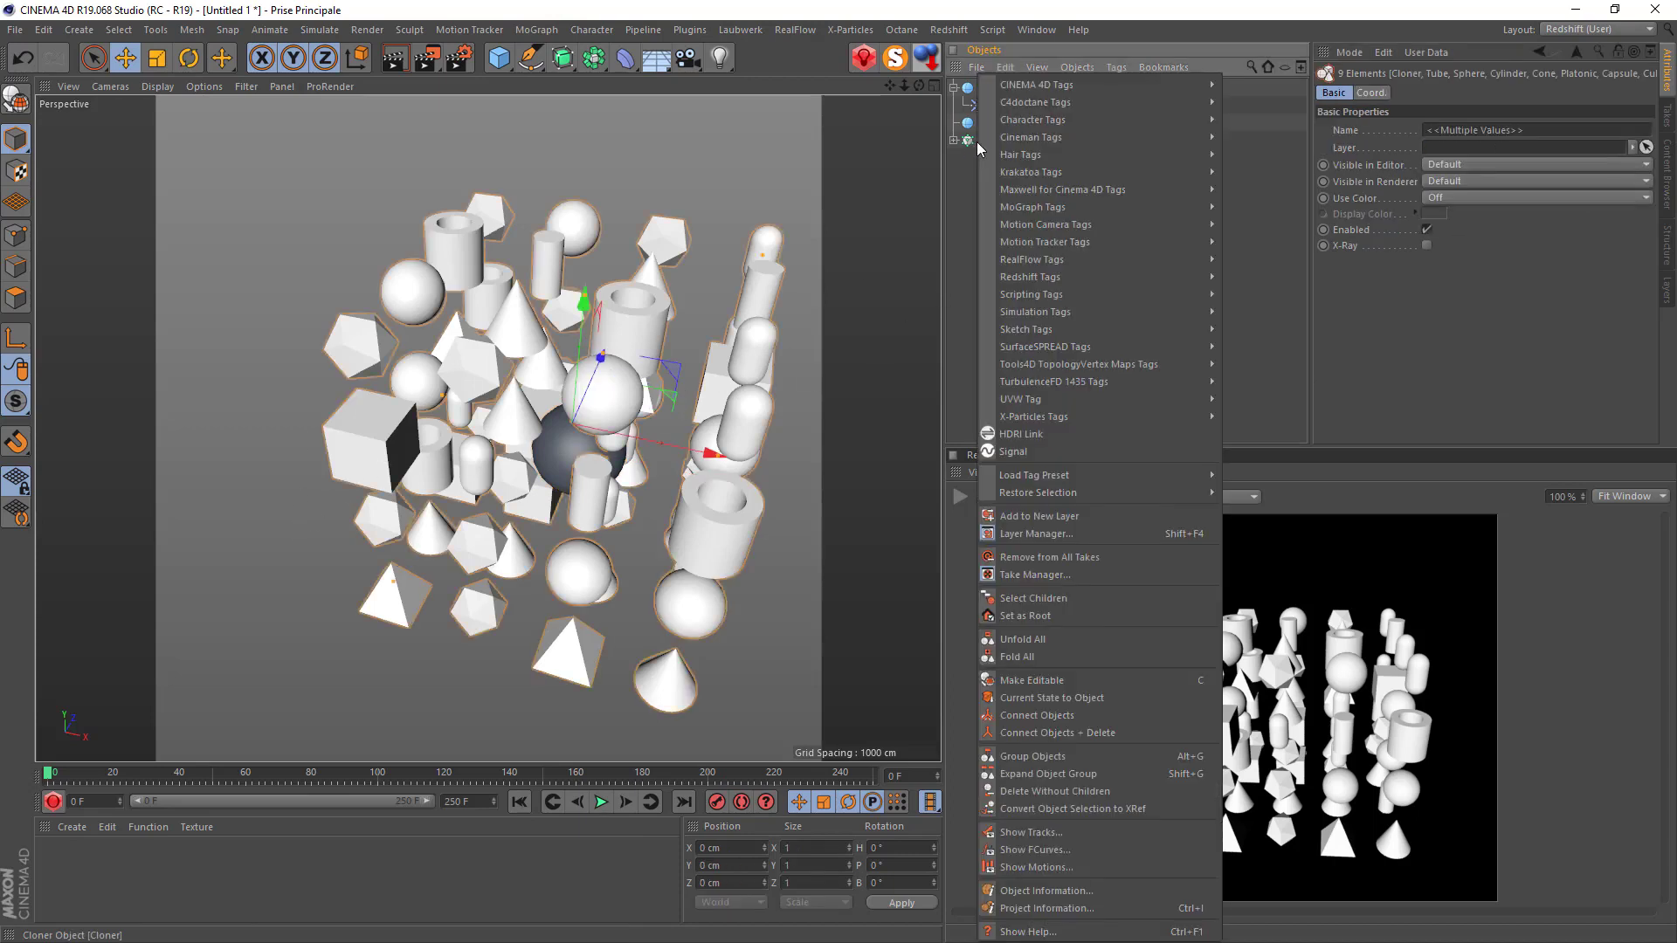
click(1071, 700)
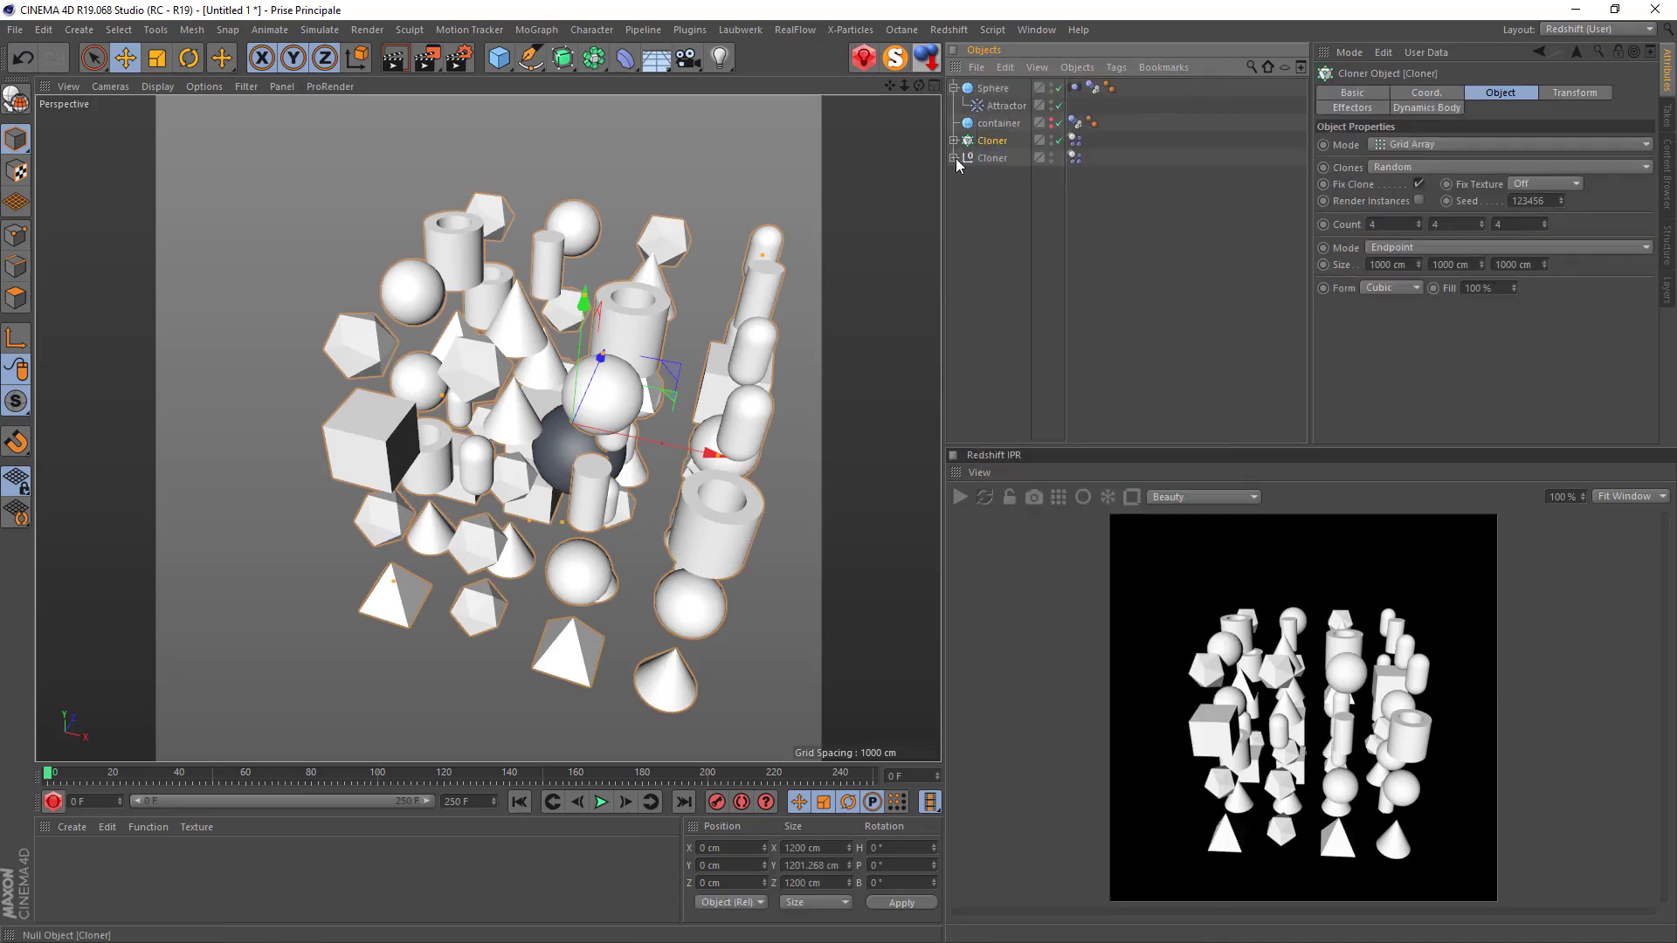
click(955, 158)
click(1002, 175)
scroll(995, 184, down, 4)
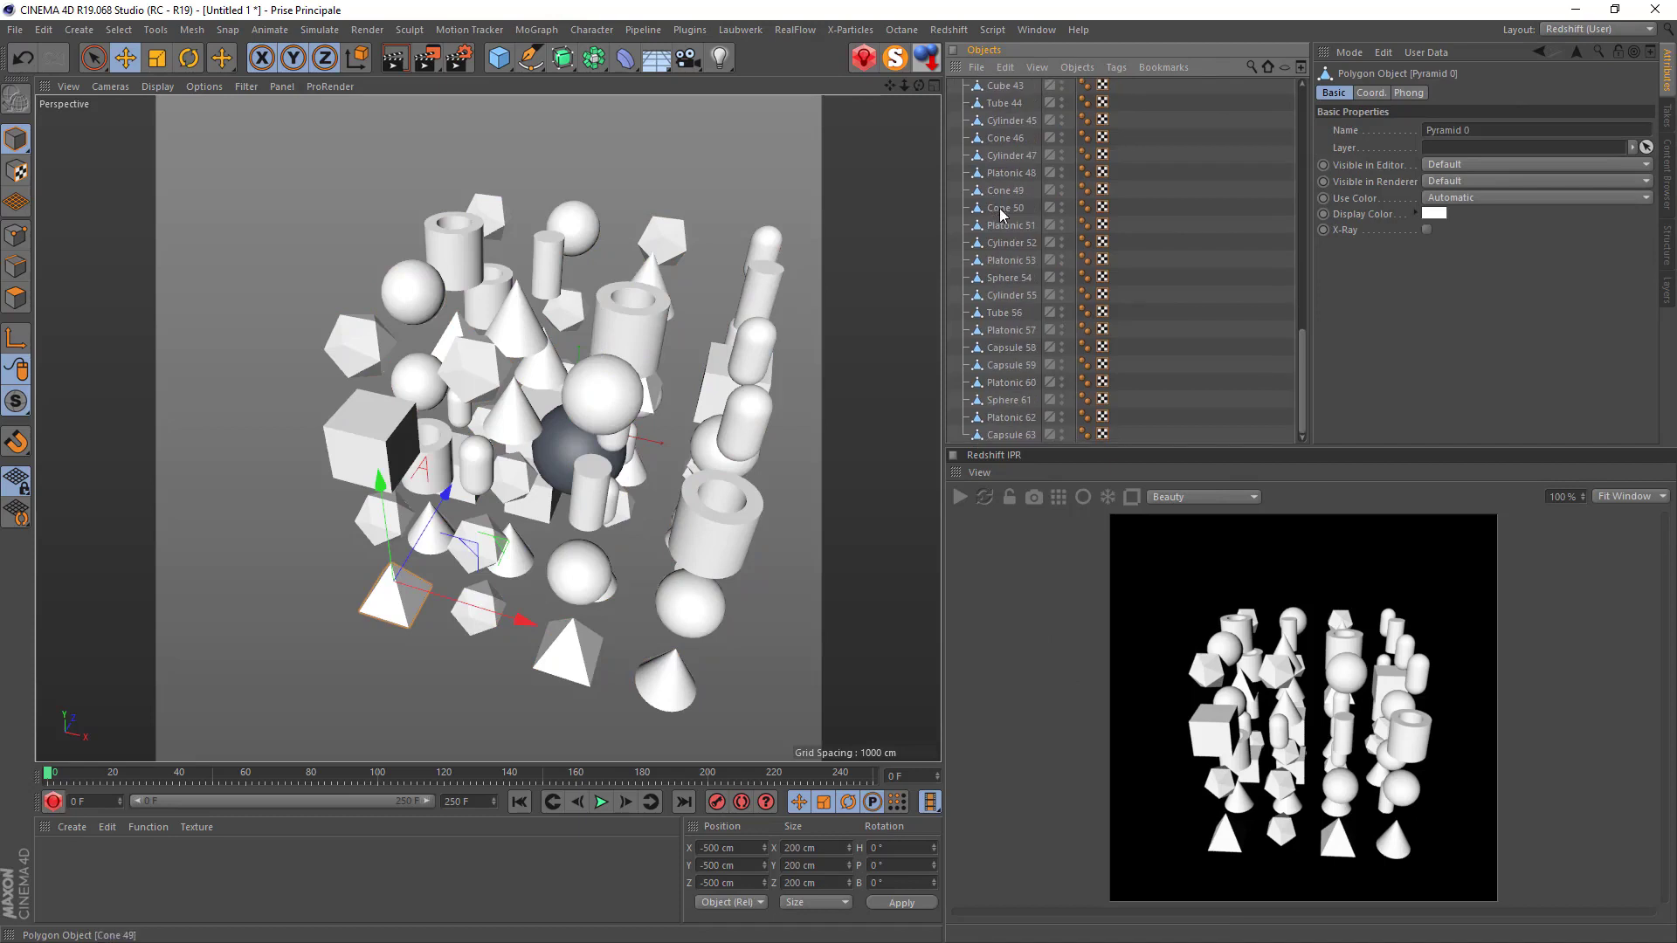
scroll(1000, 273, up, 4)
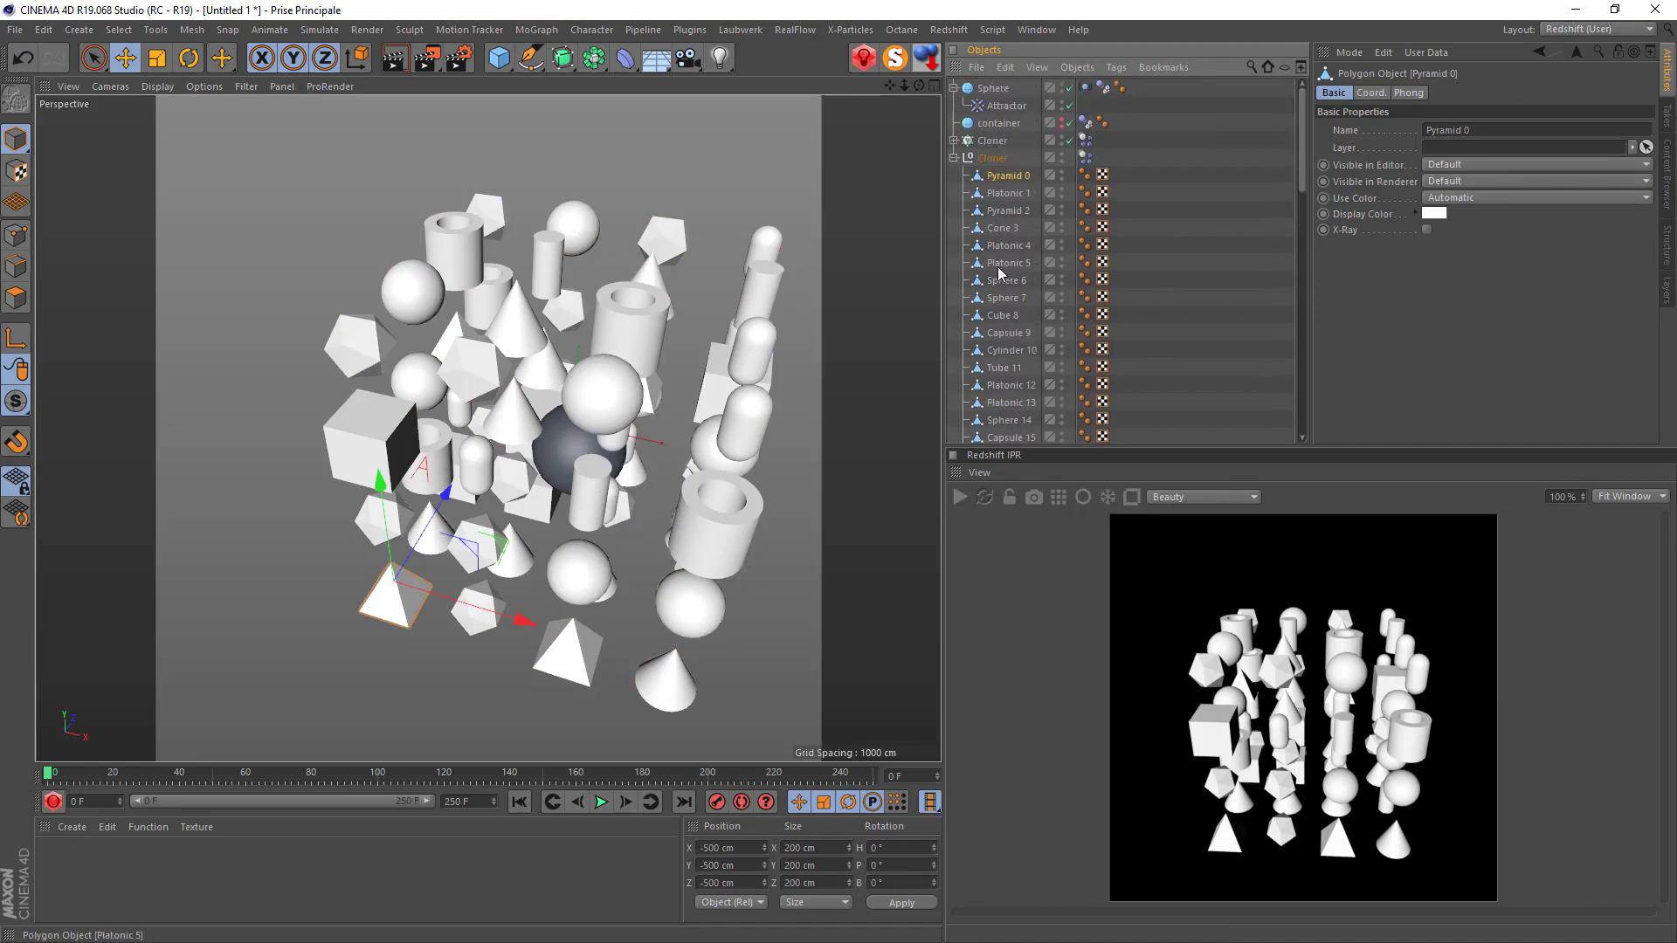
click(953, 159)
Disable the original Cloner and hide it in the editor and the renderer.
click(991, 141)
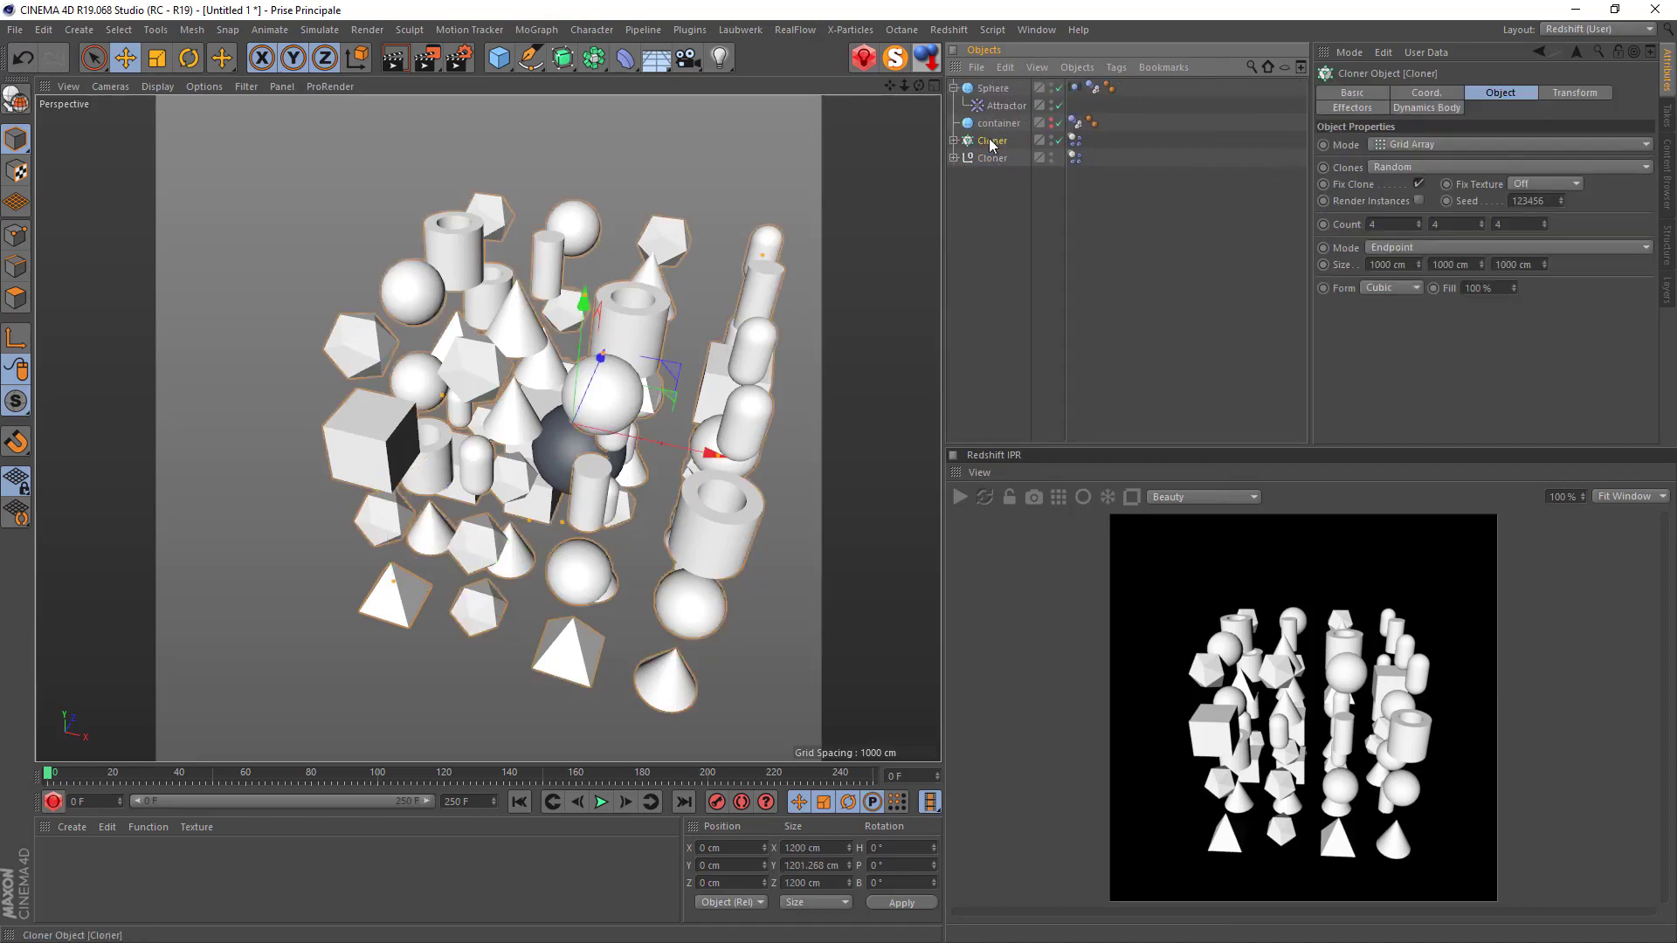
click(1057, 139)
double_click(1051, 138)
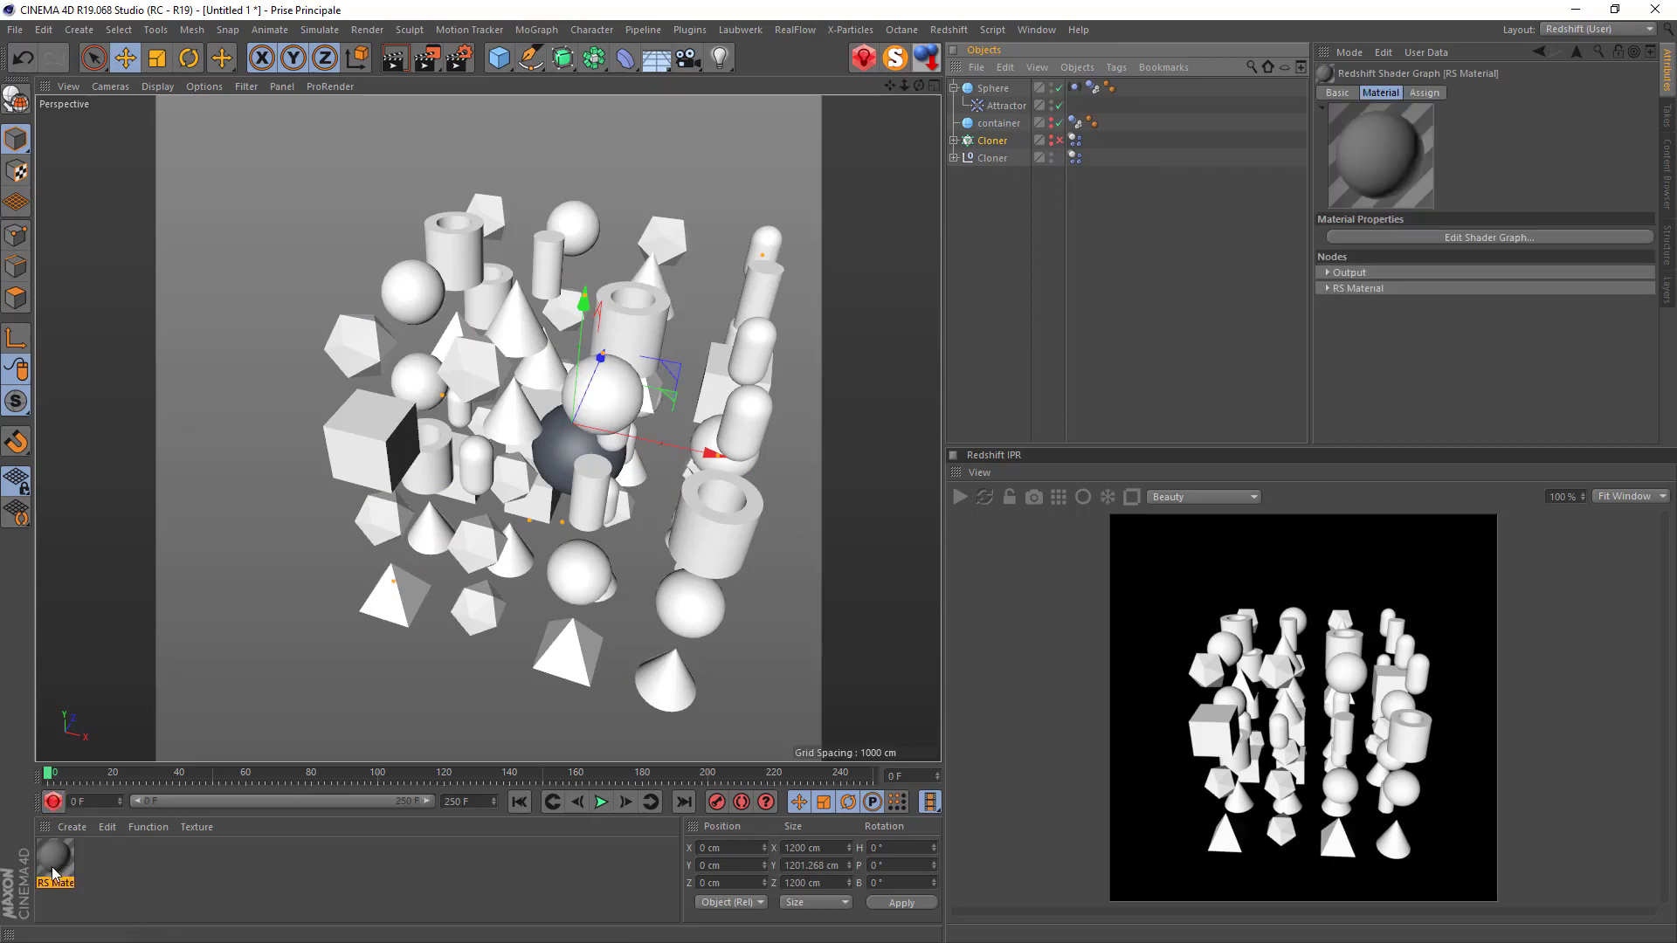
Assign the RS Material to the converted Cloner group and set the material's preset to Gold.
drag(56, 867, 149, 829)
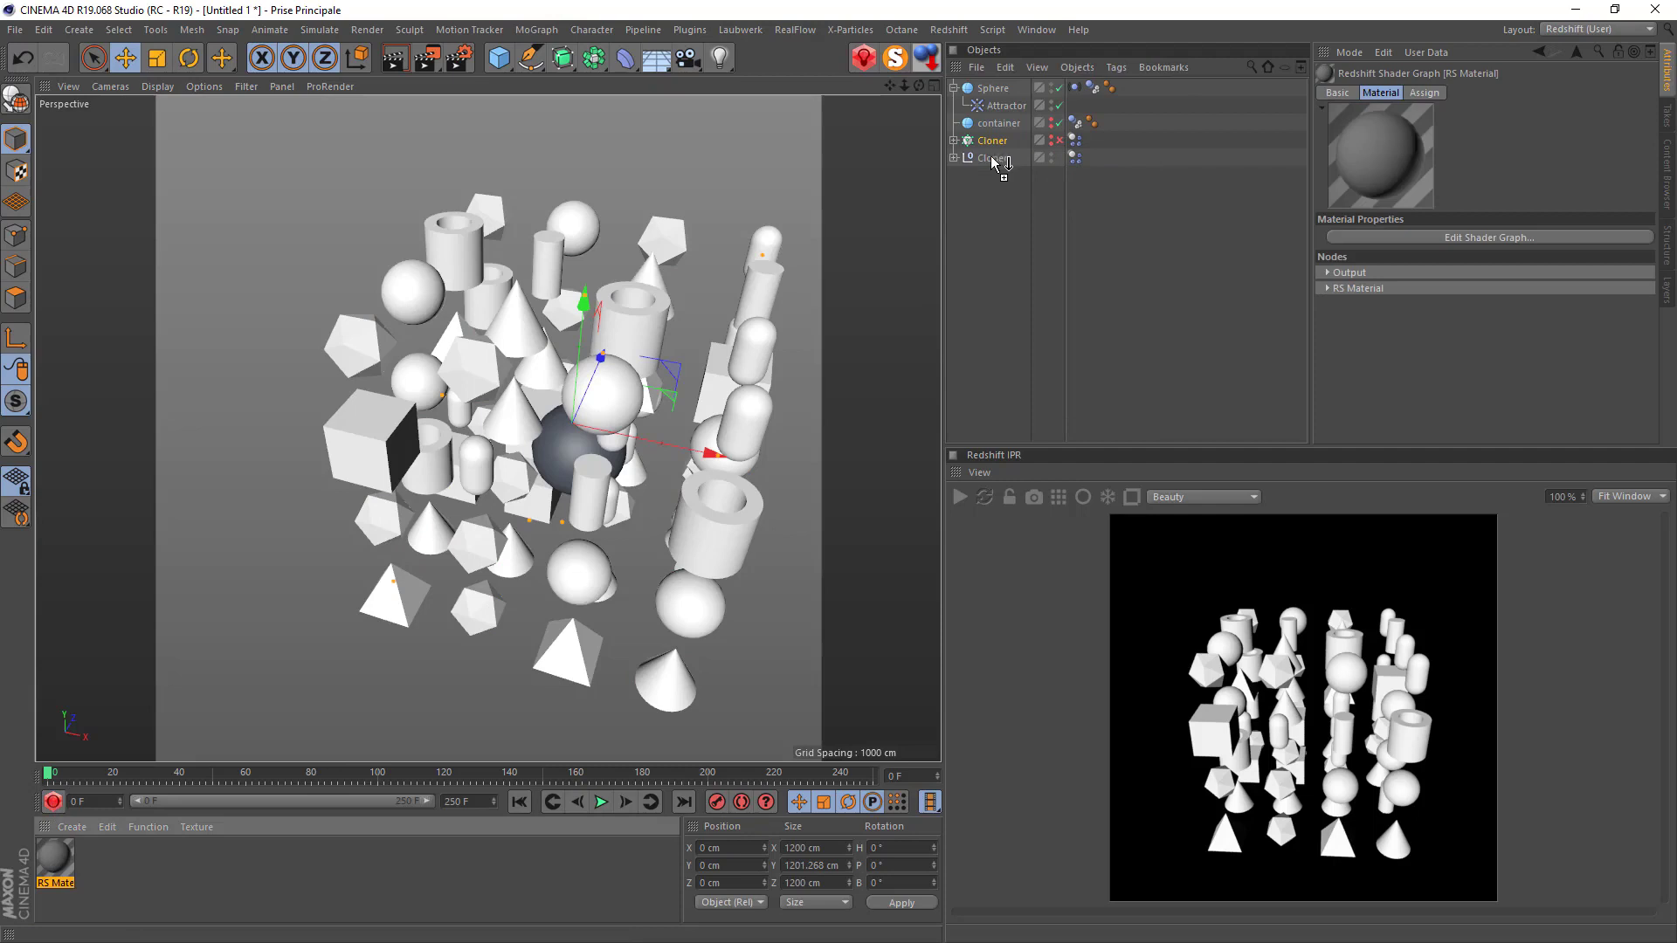
drag(994, 162, 995, 159)
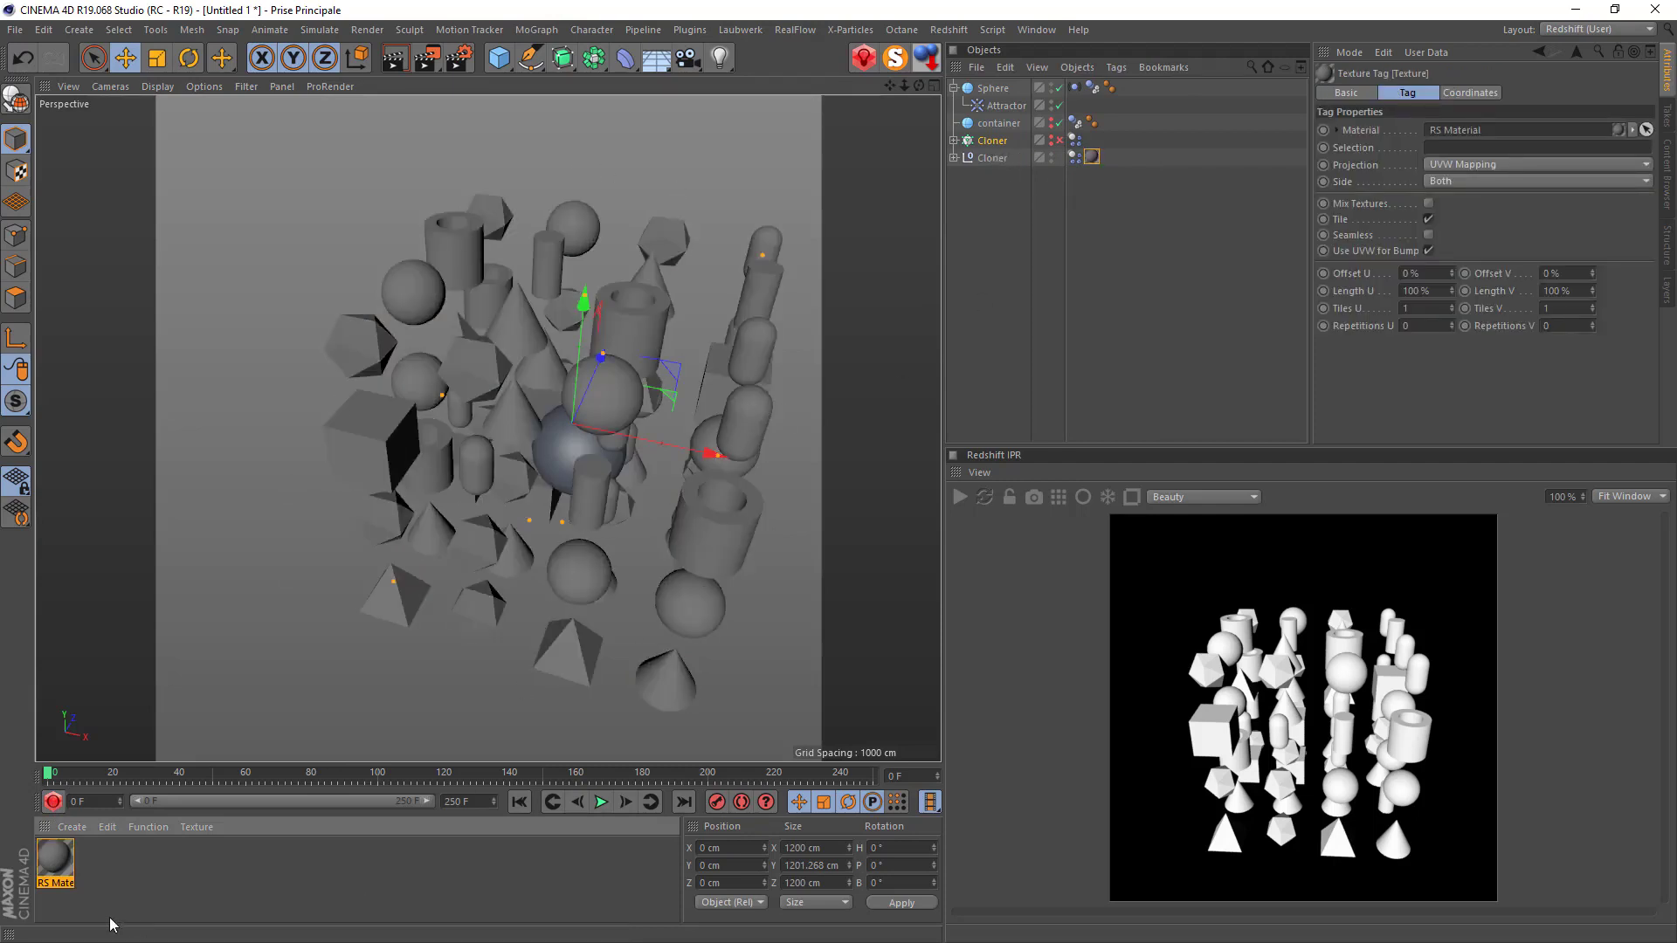
double_click(64, 878)
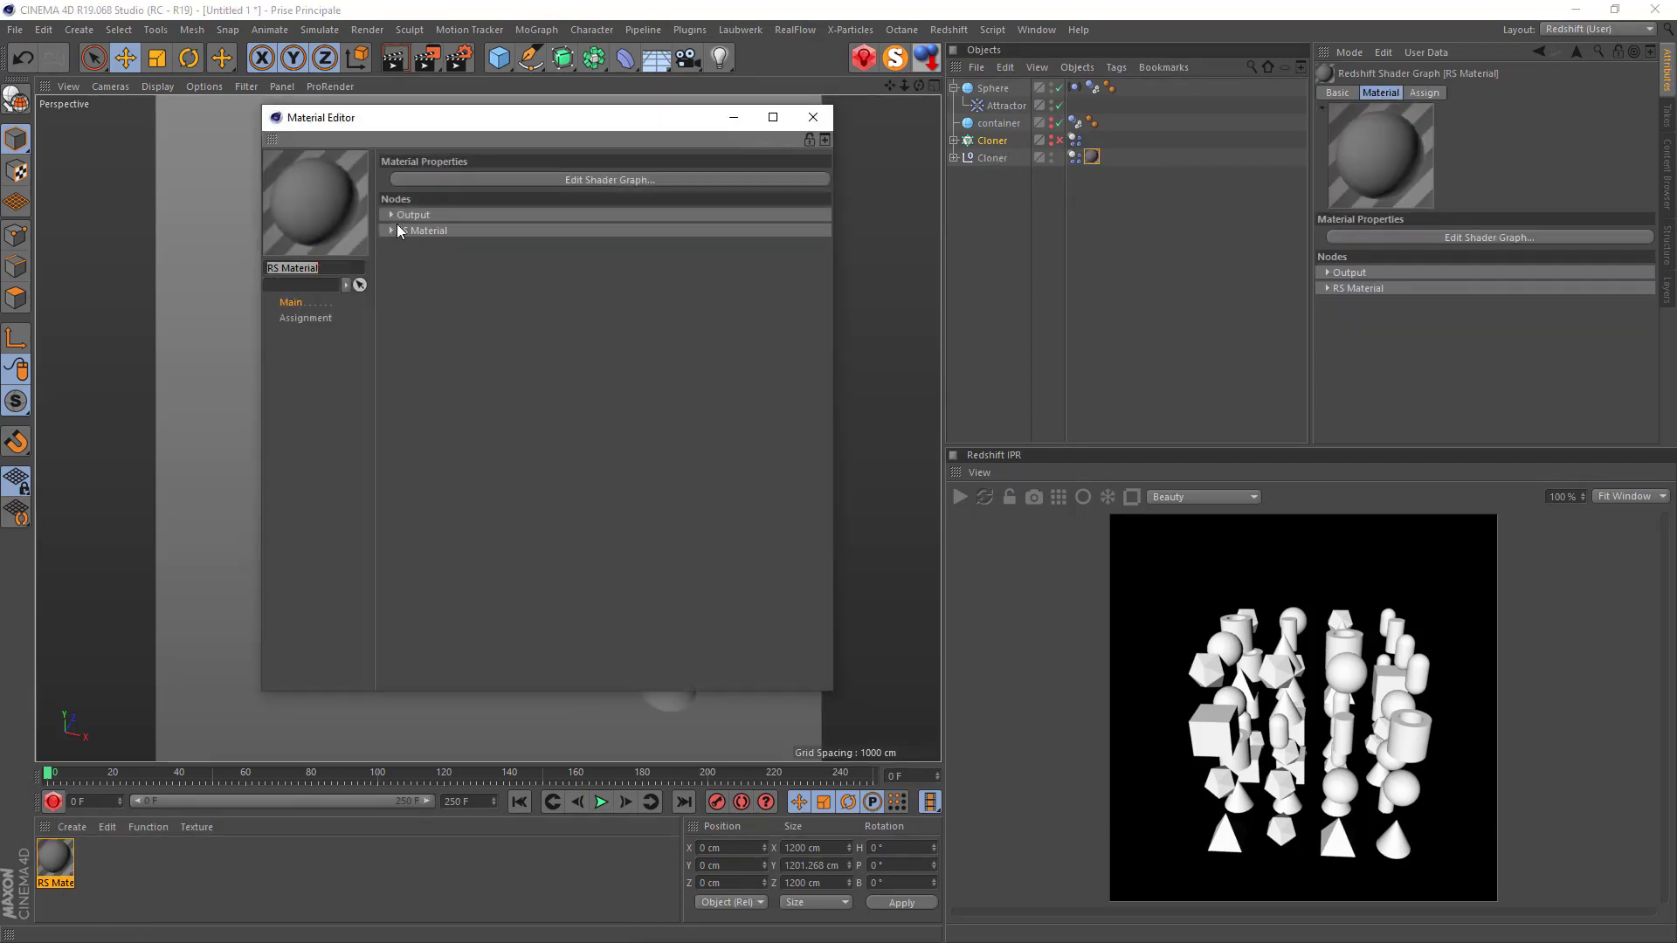
click(392, 230)
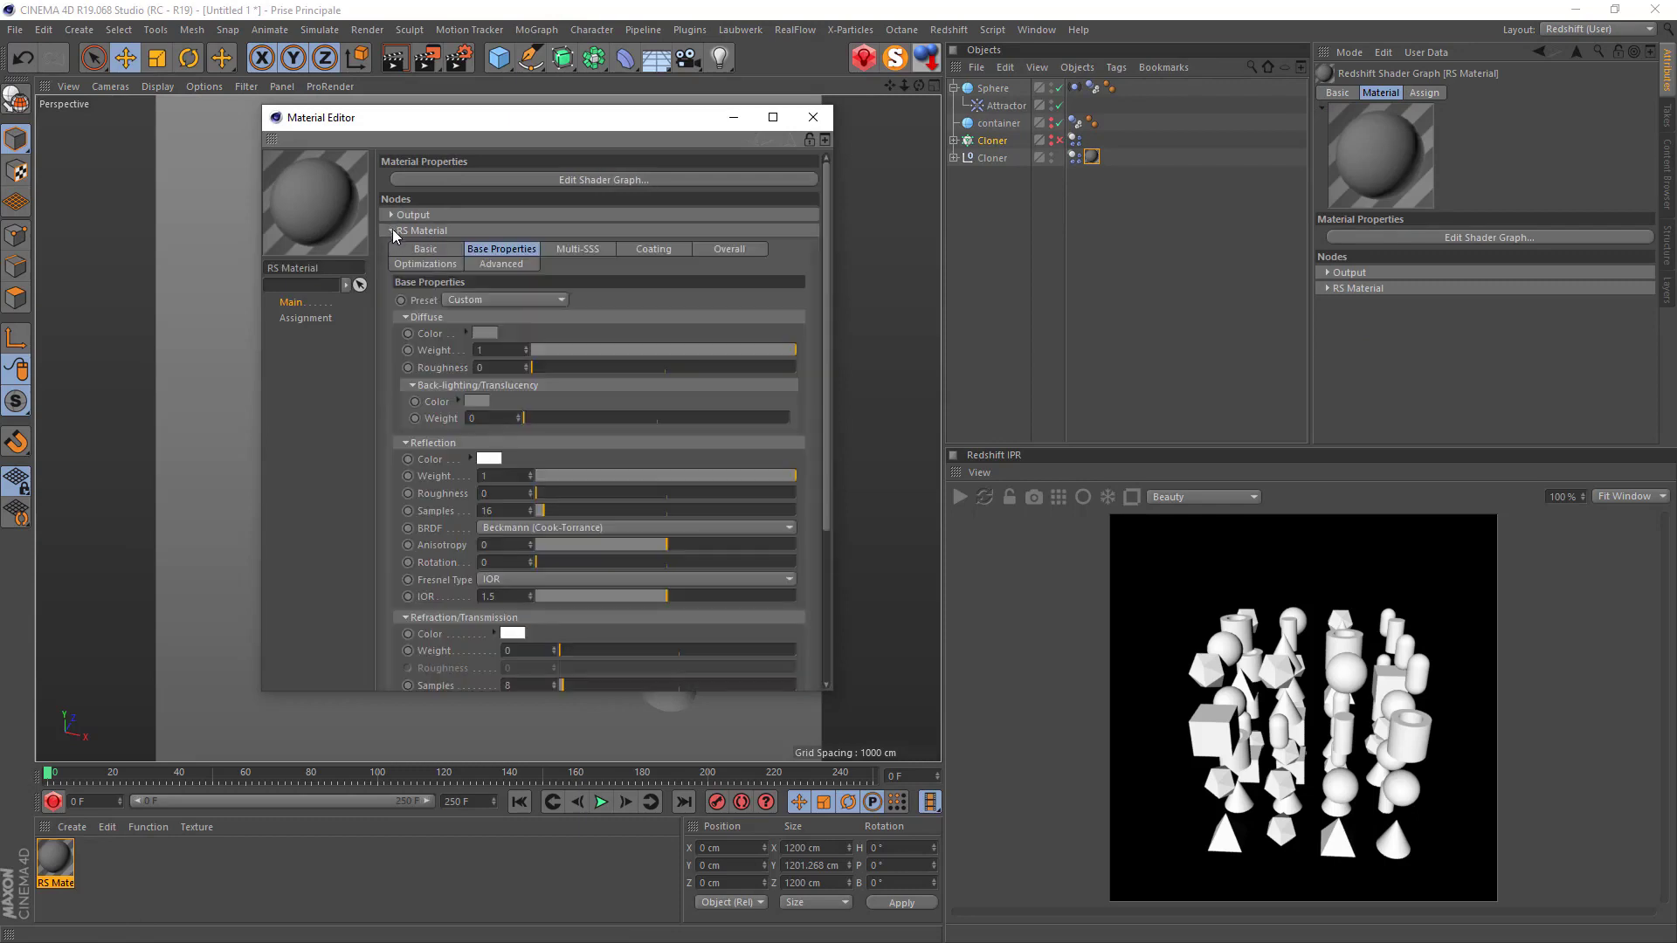
click(497, 299)
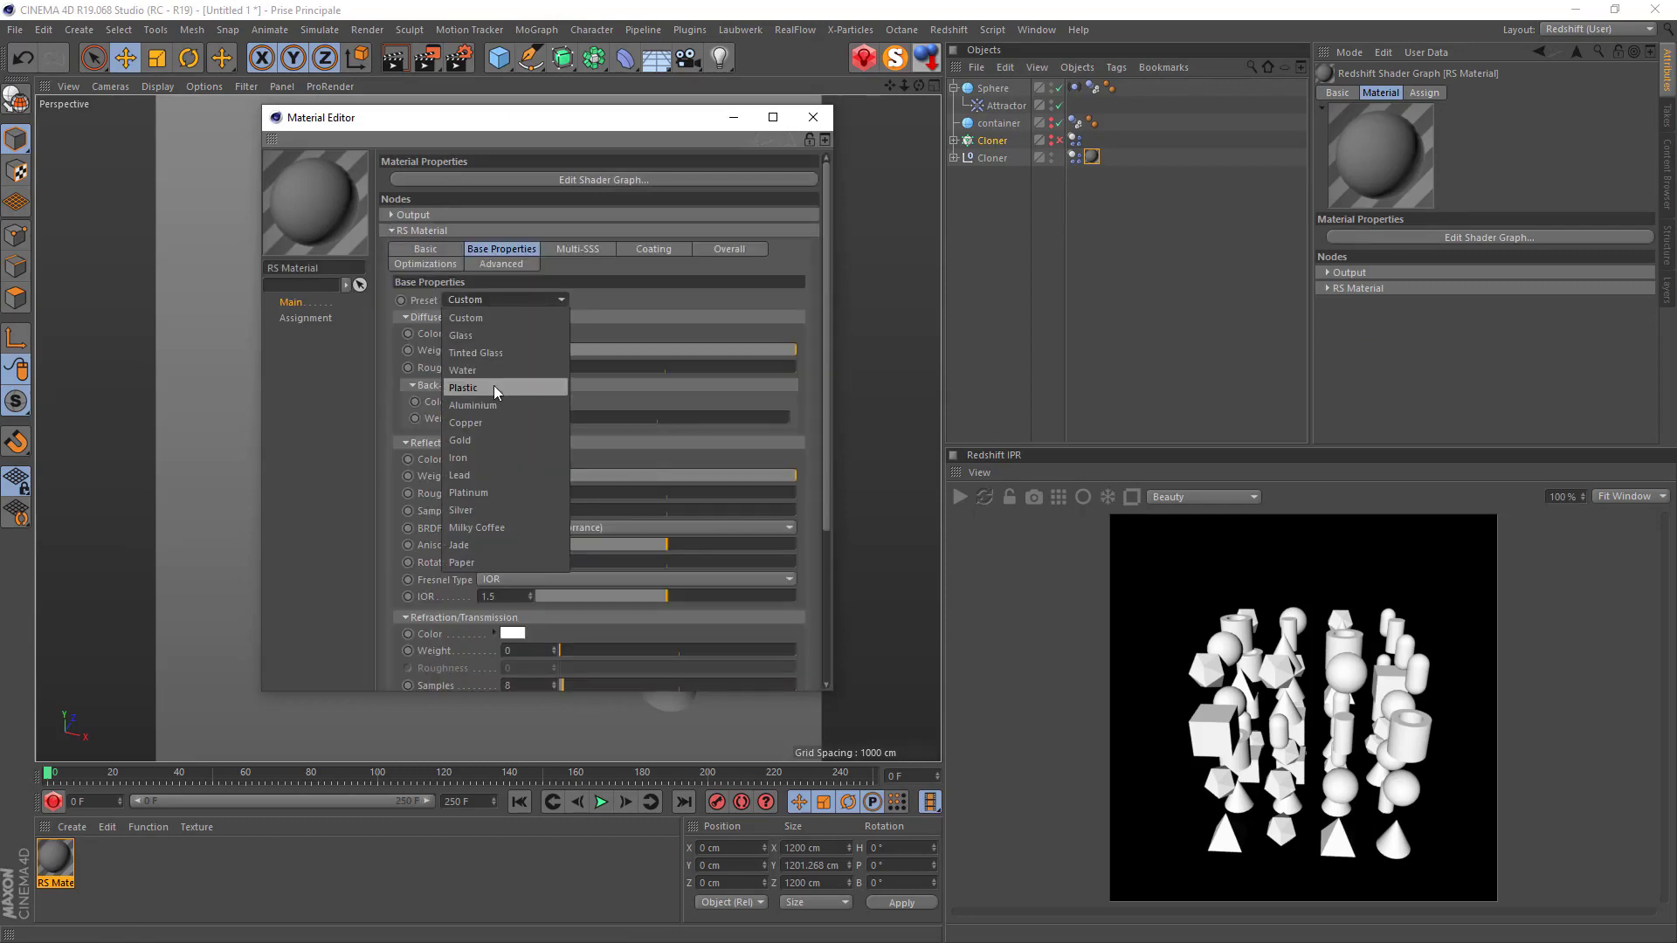
click(475, 440)
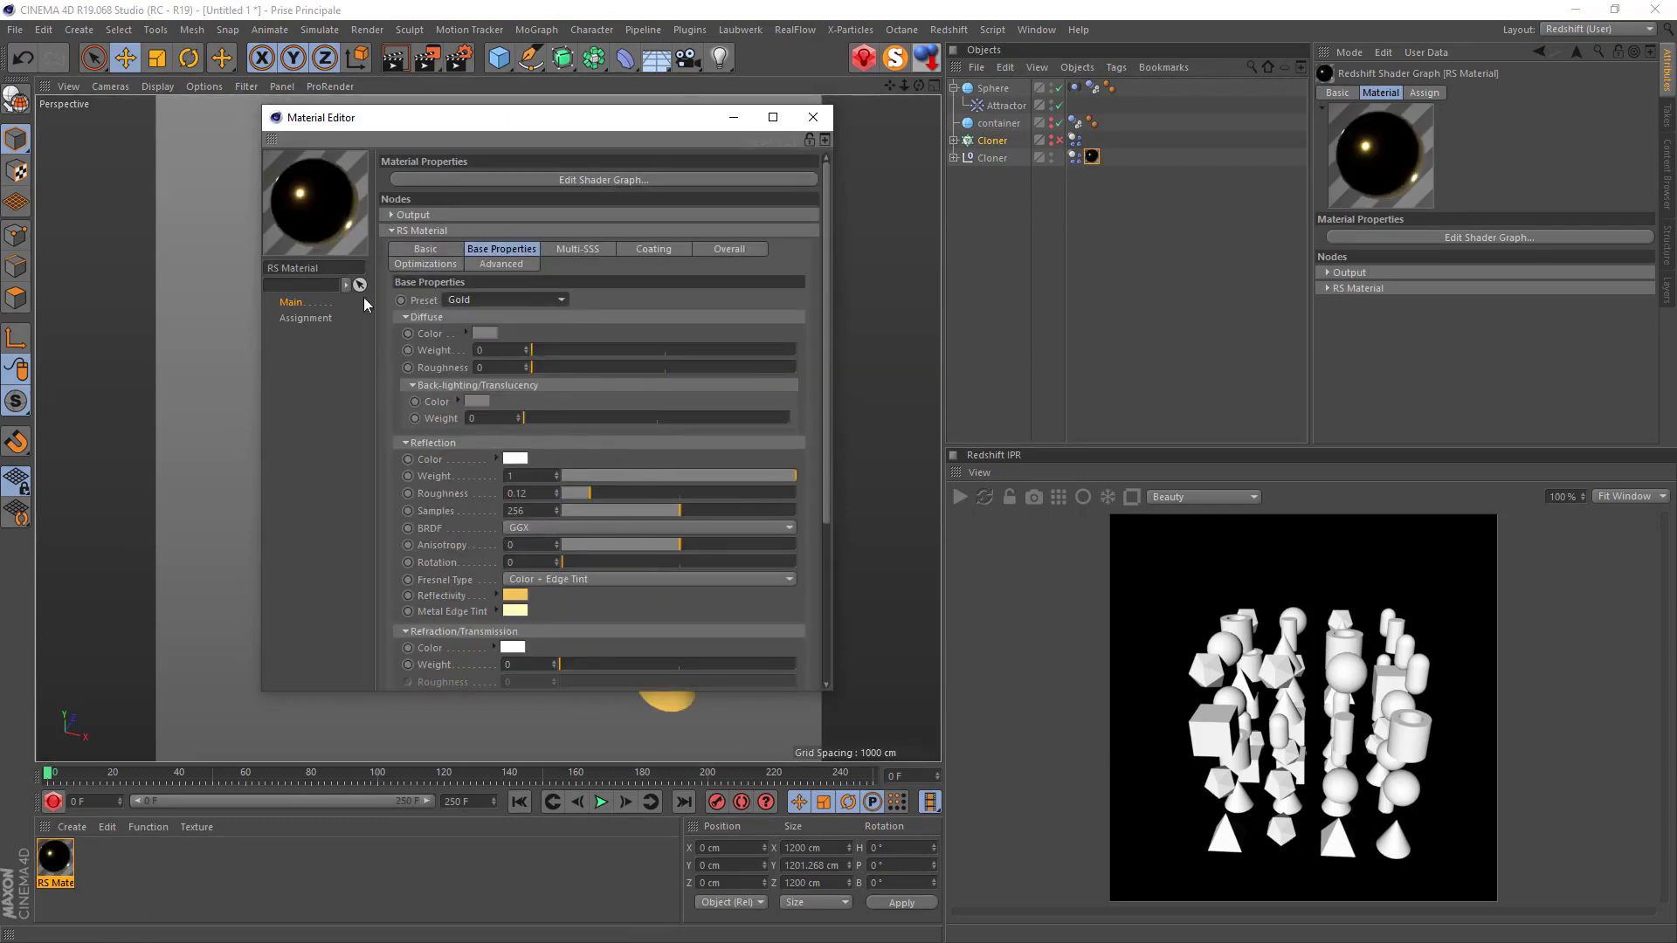
click(813, 117)
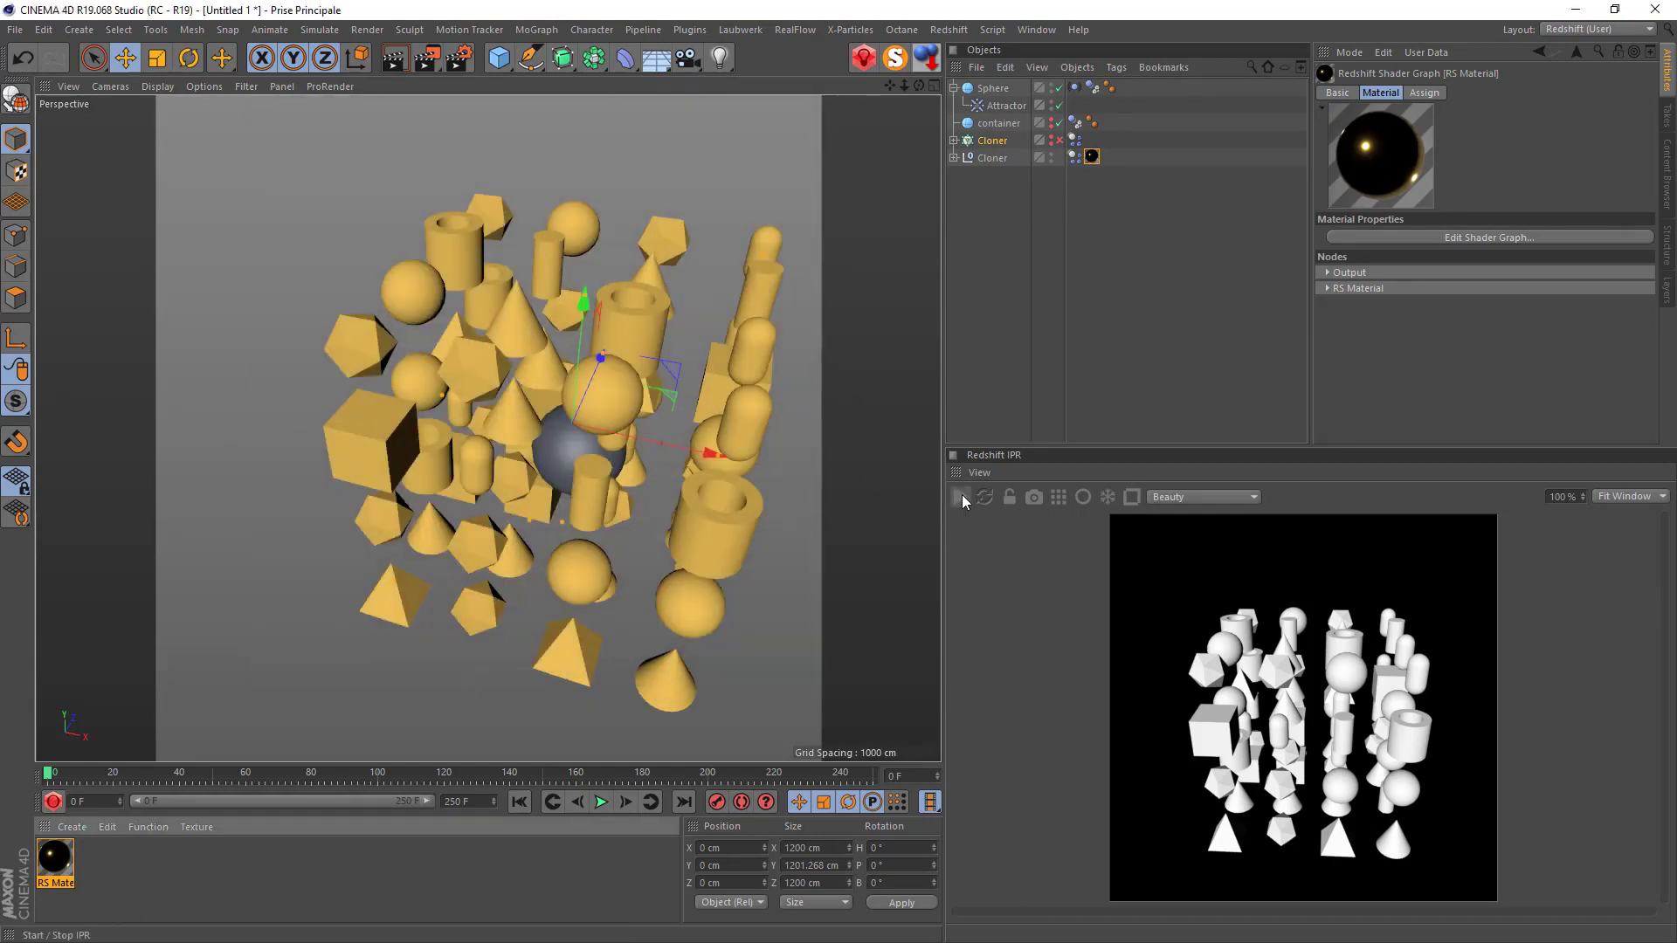
Start the Redshift IPR preview and hide the central Sphere in the editor and the renderer.
click(960, 495)
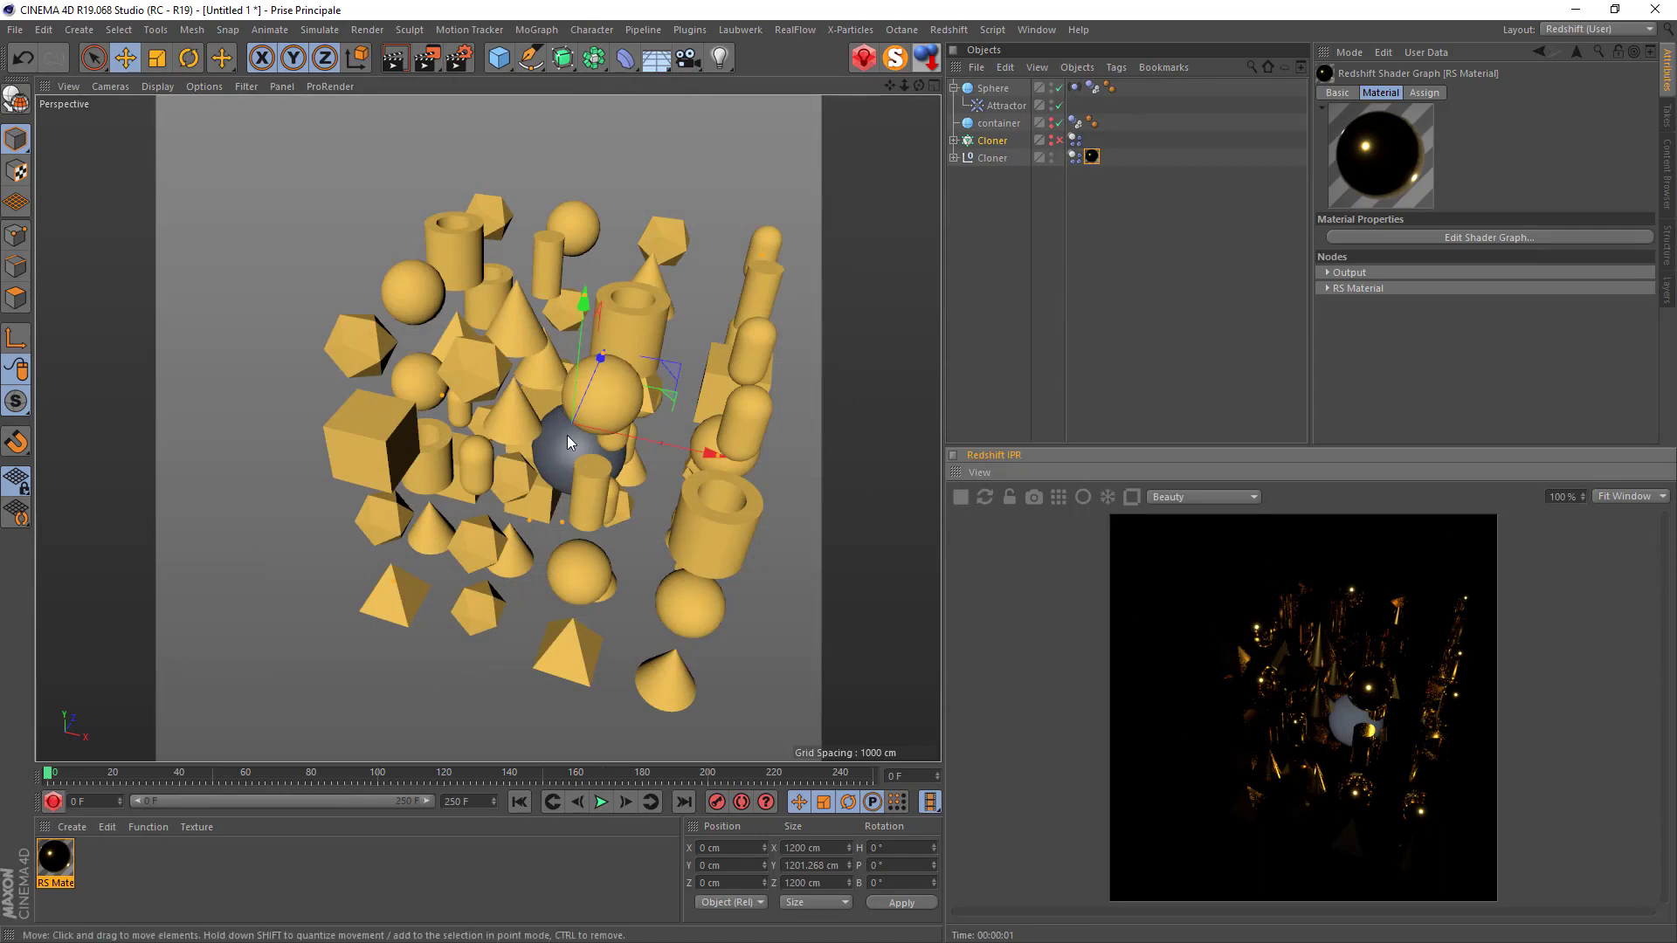
click(1049, 83)
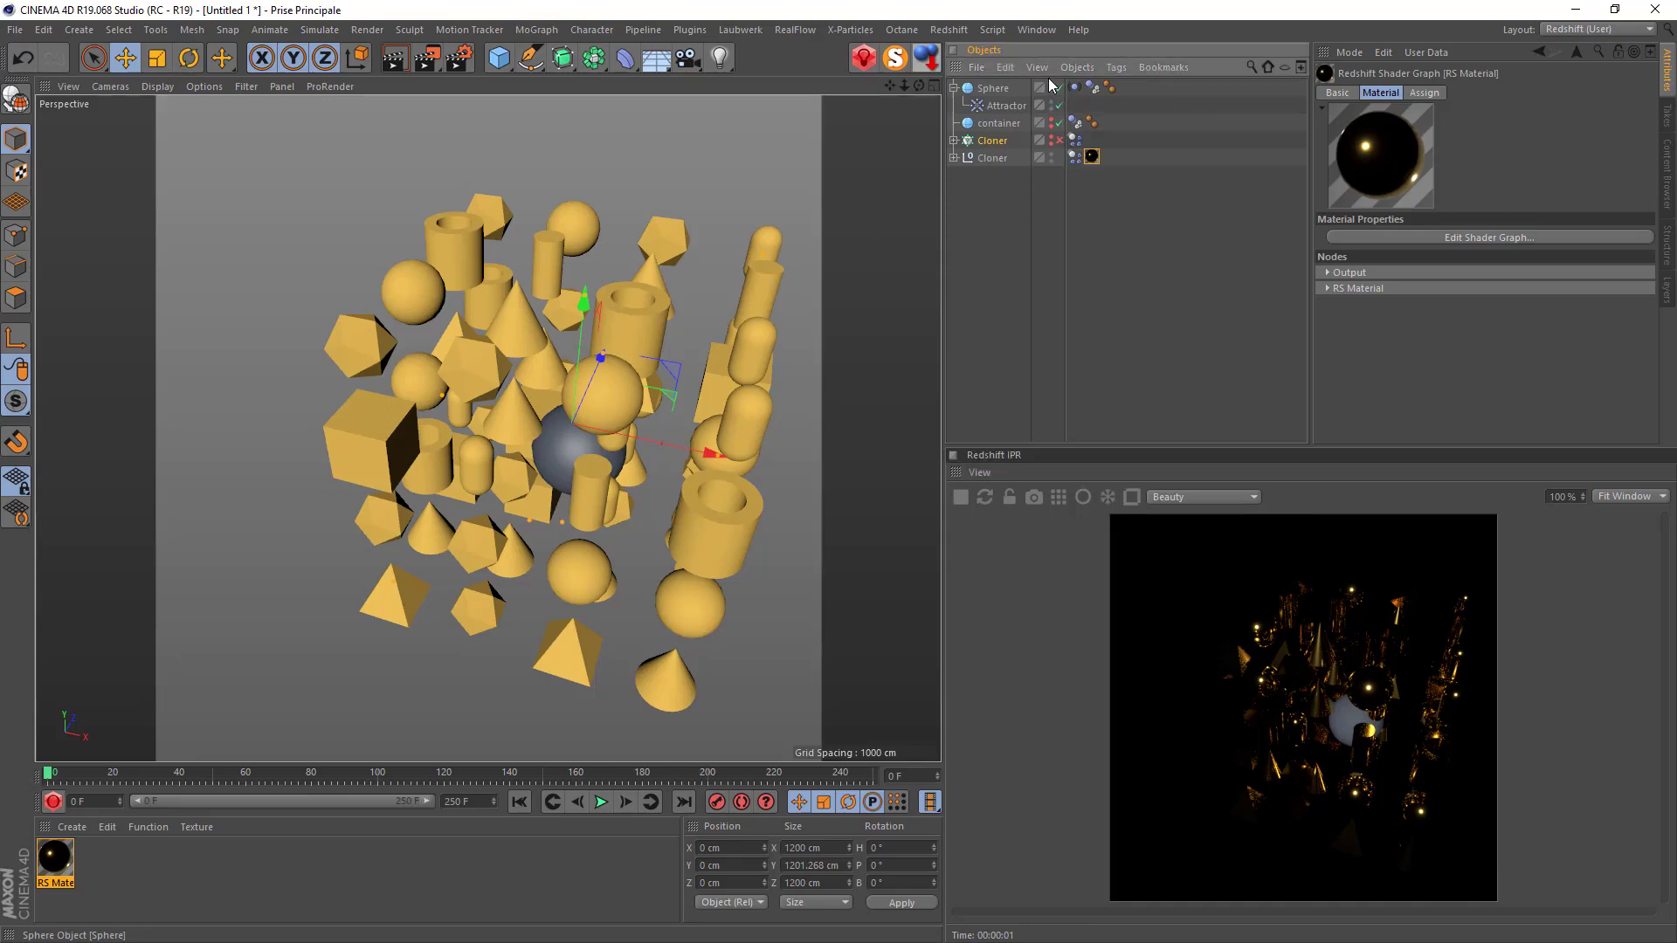
click(1051, 85)
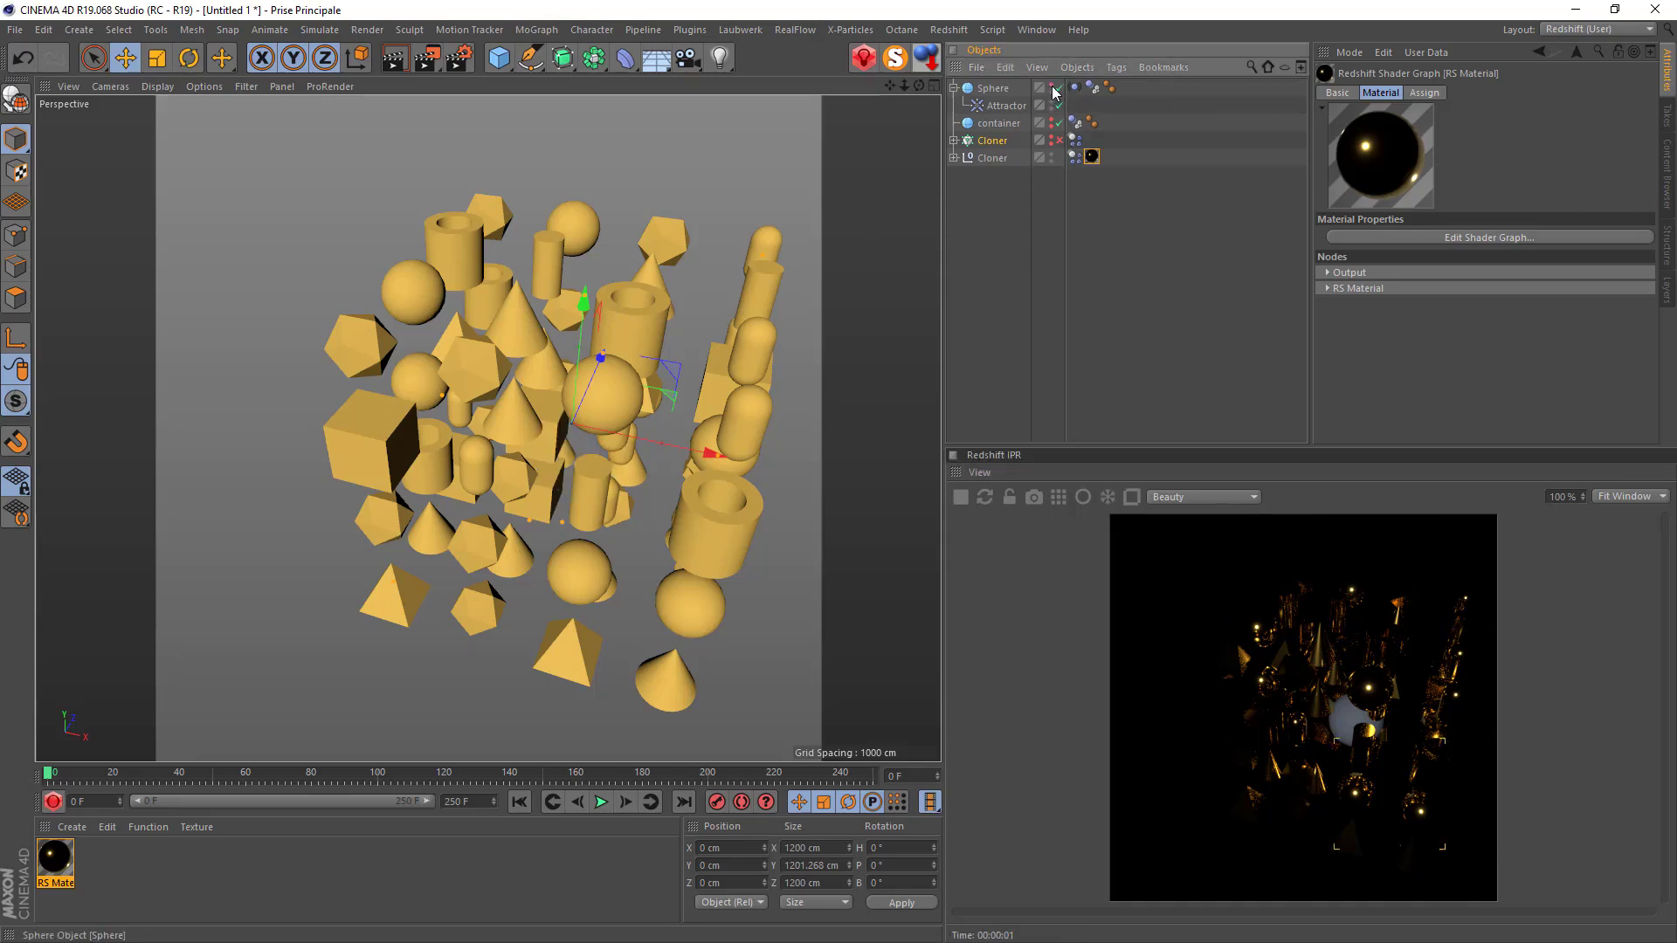
click(1051, 91)
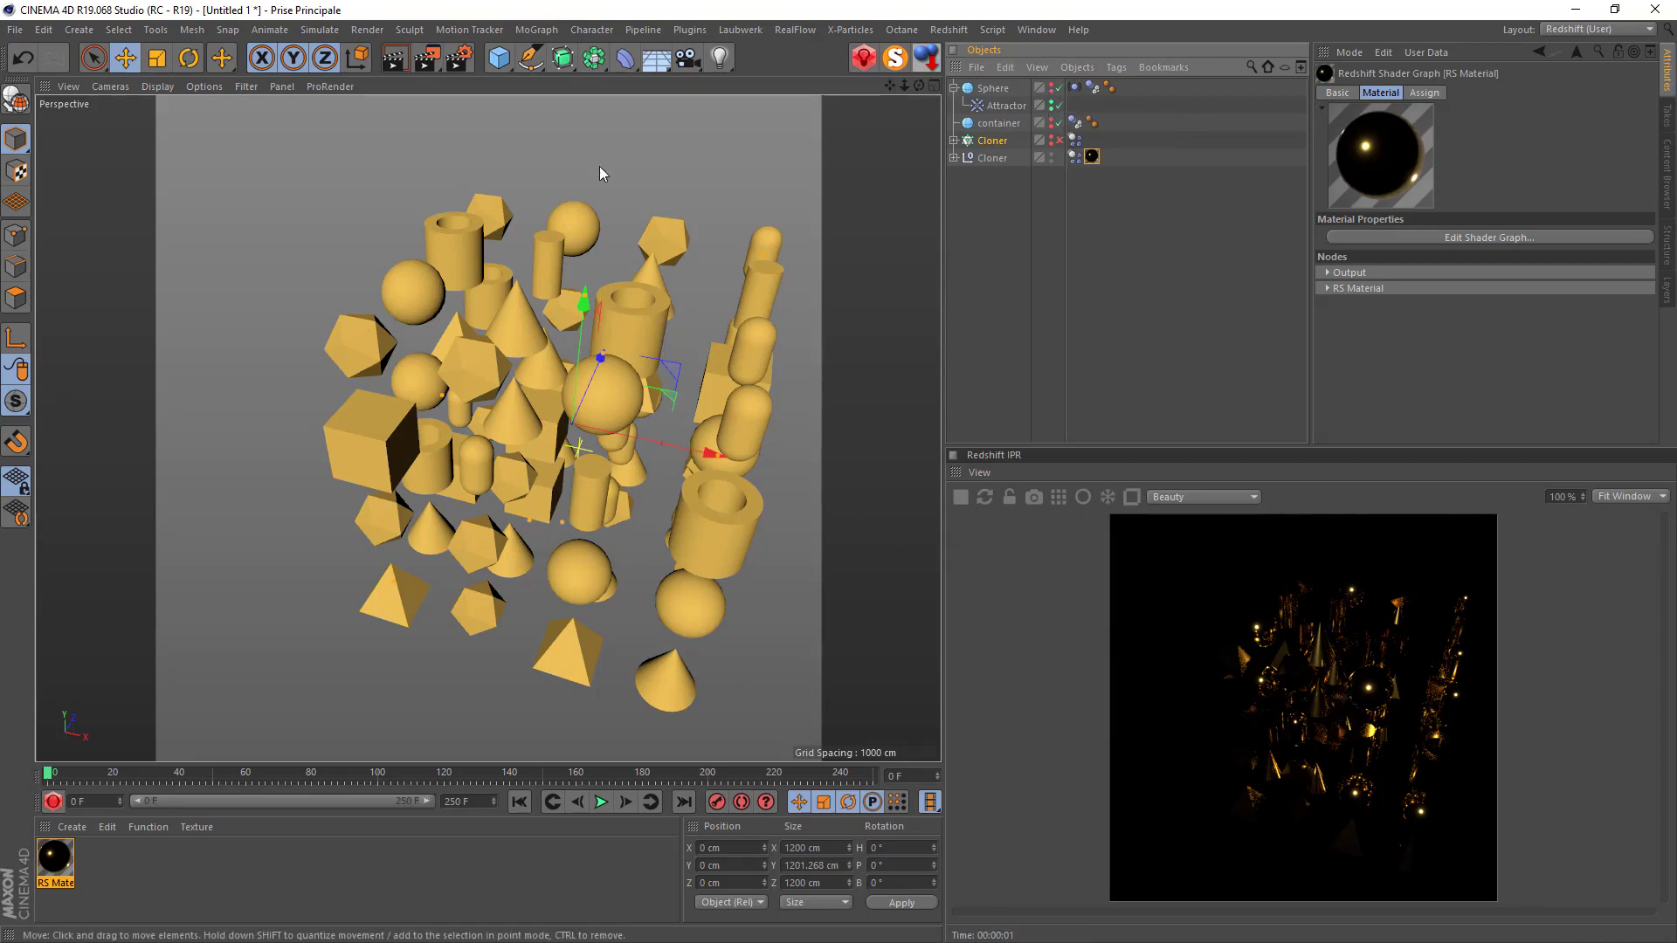
Add a Redshift Area Light and move it in front of the objects to about Z -883 cm.
click(948, 29)
mouse_move(975, 98)
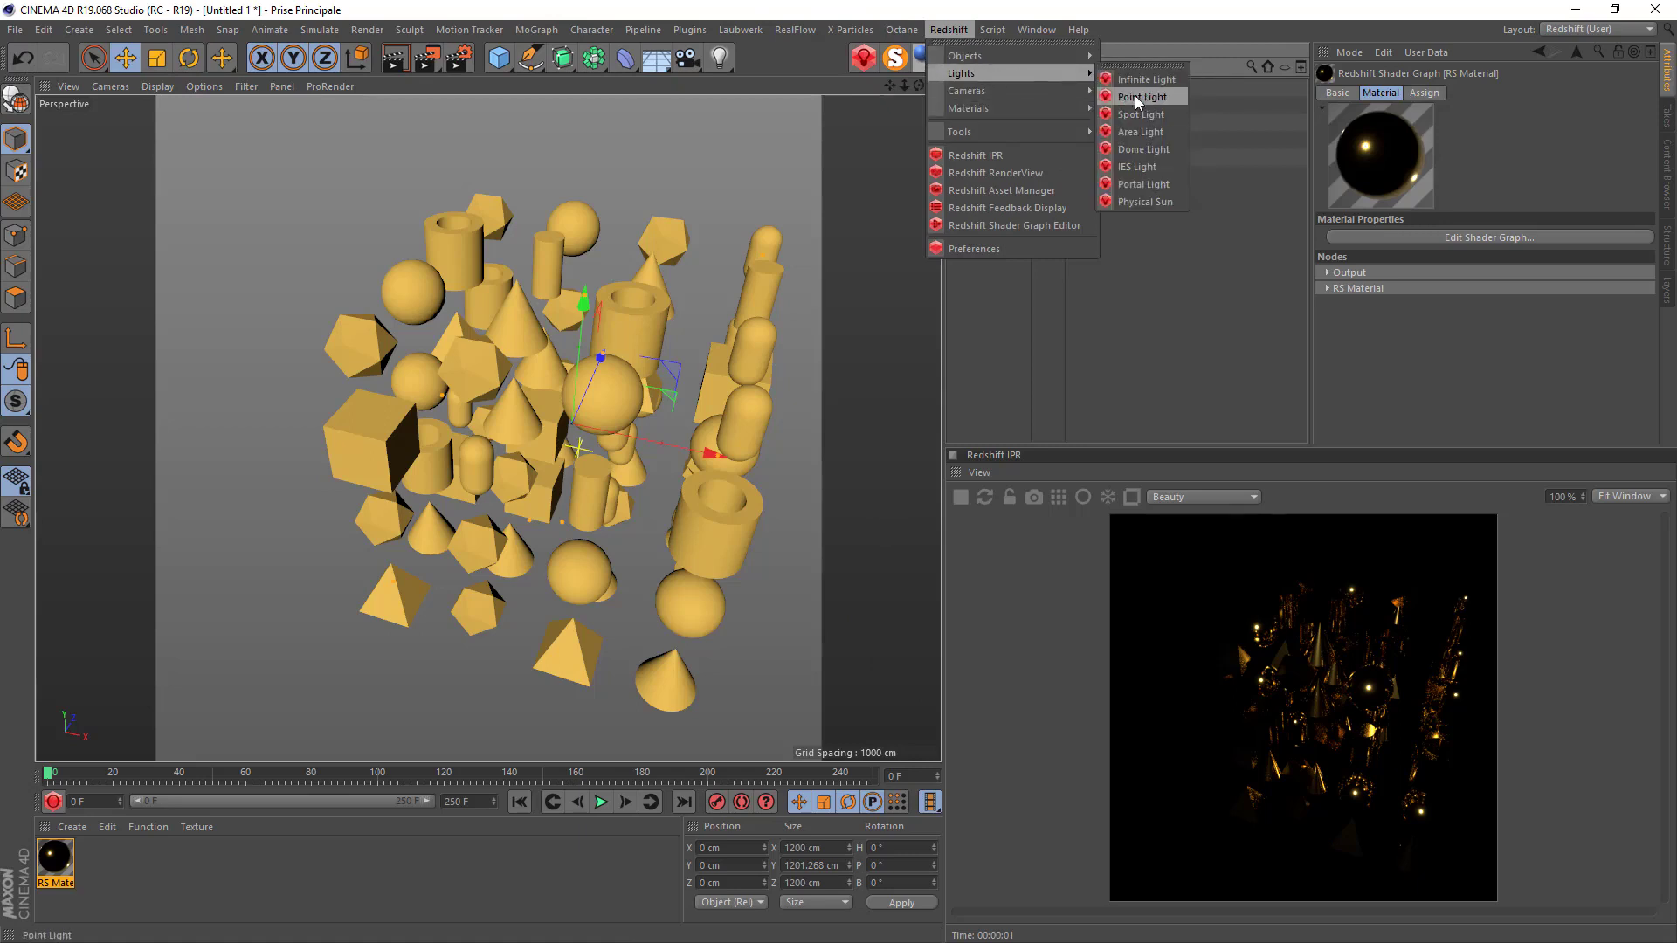
click(1133, 130)
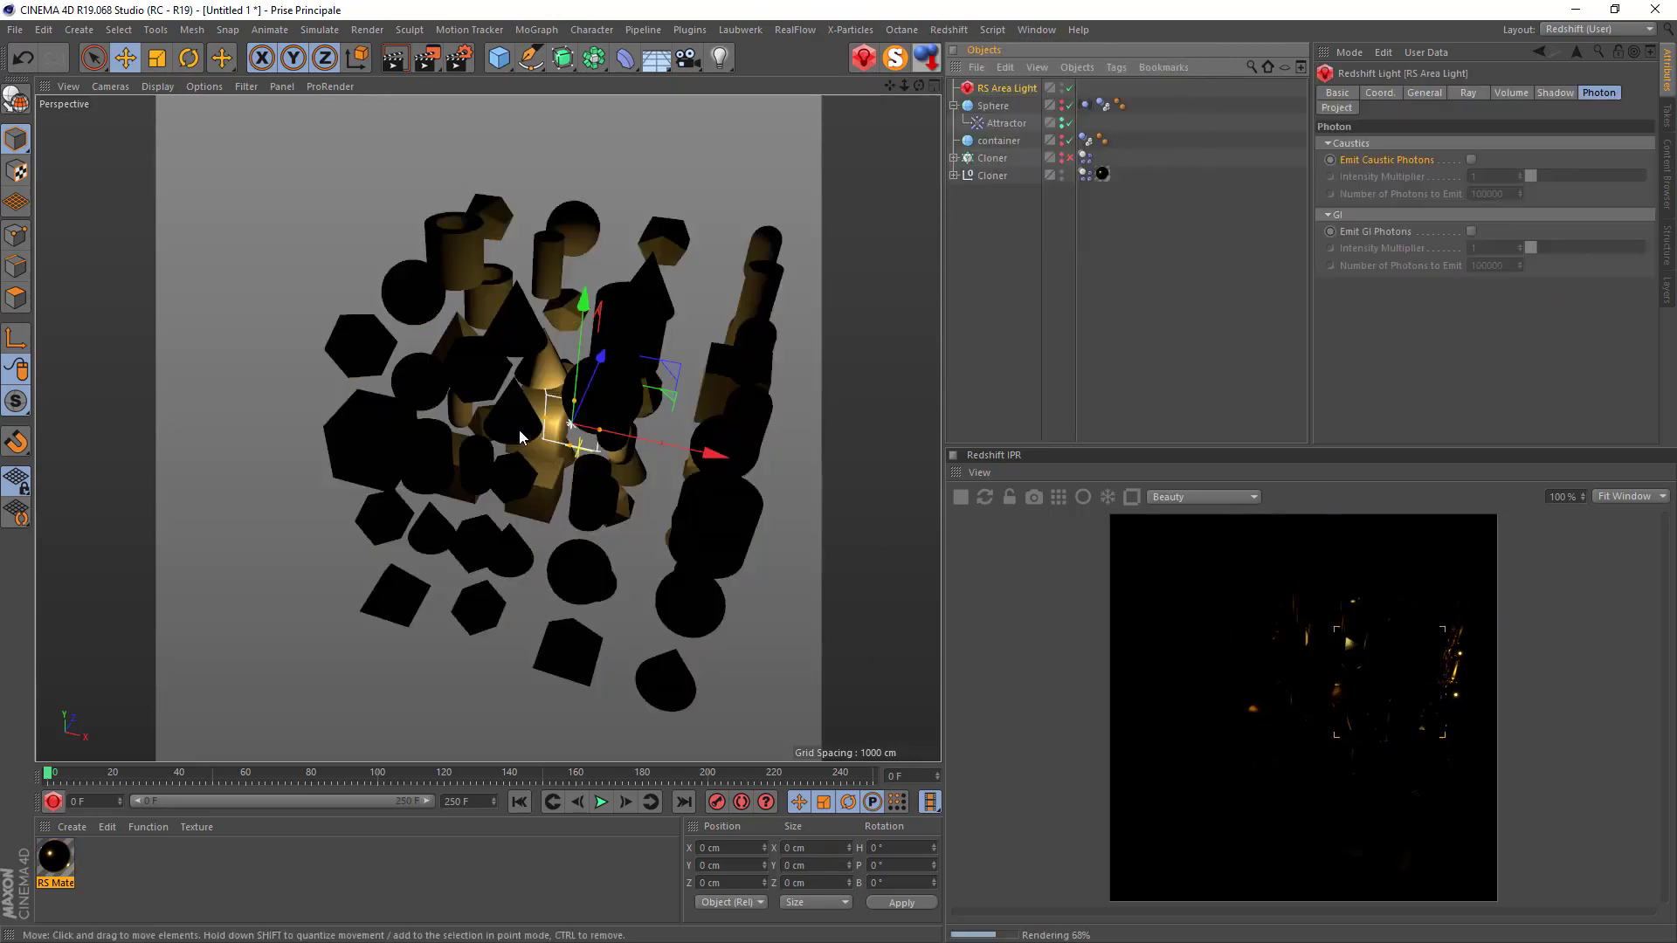
drag(601, 367, 454, 653)
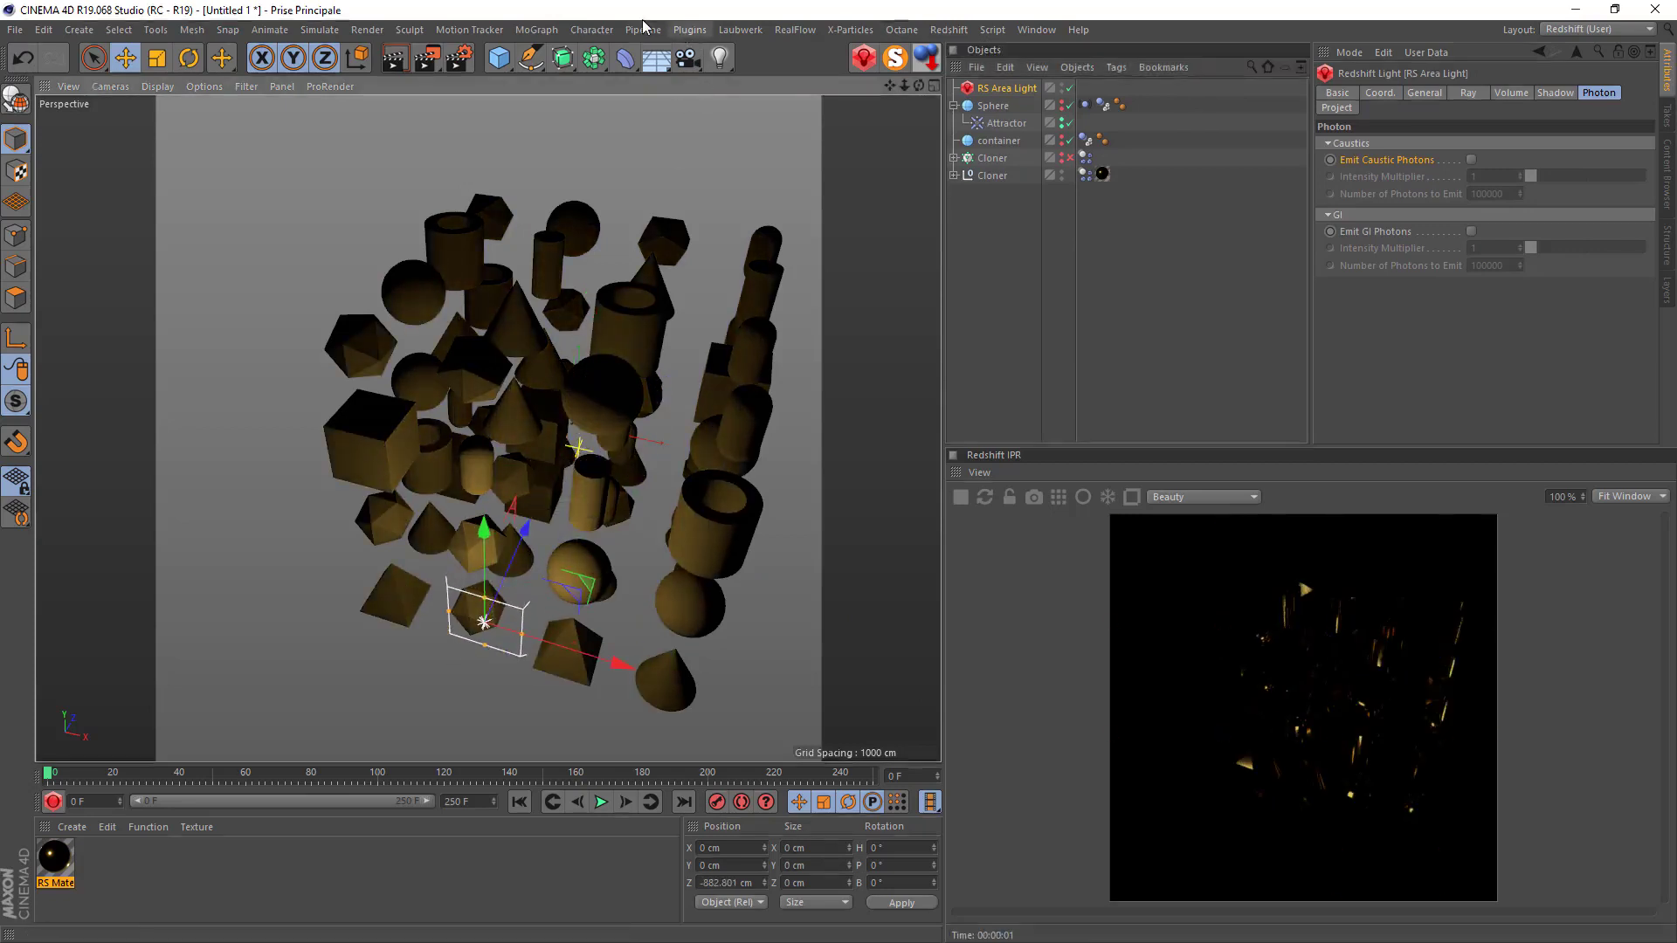
Add a MoGraph Cloner, nest the RS Area Light inside it and rename the Cloner to lights.
click(536, 29)
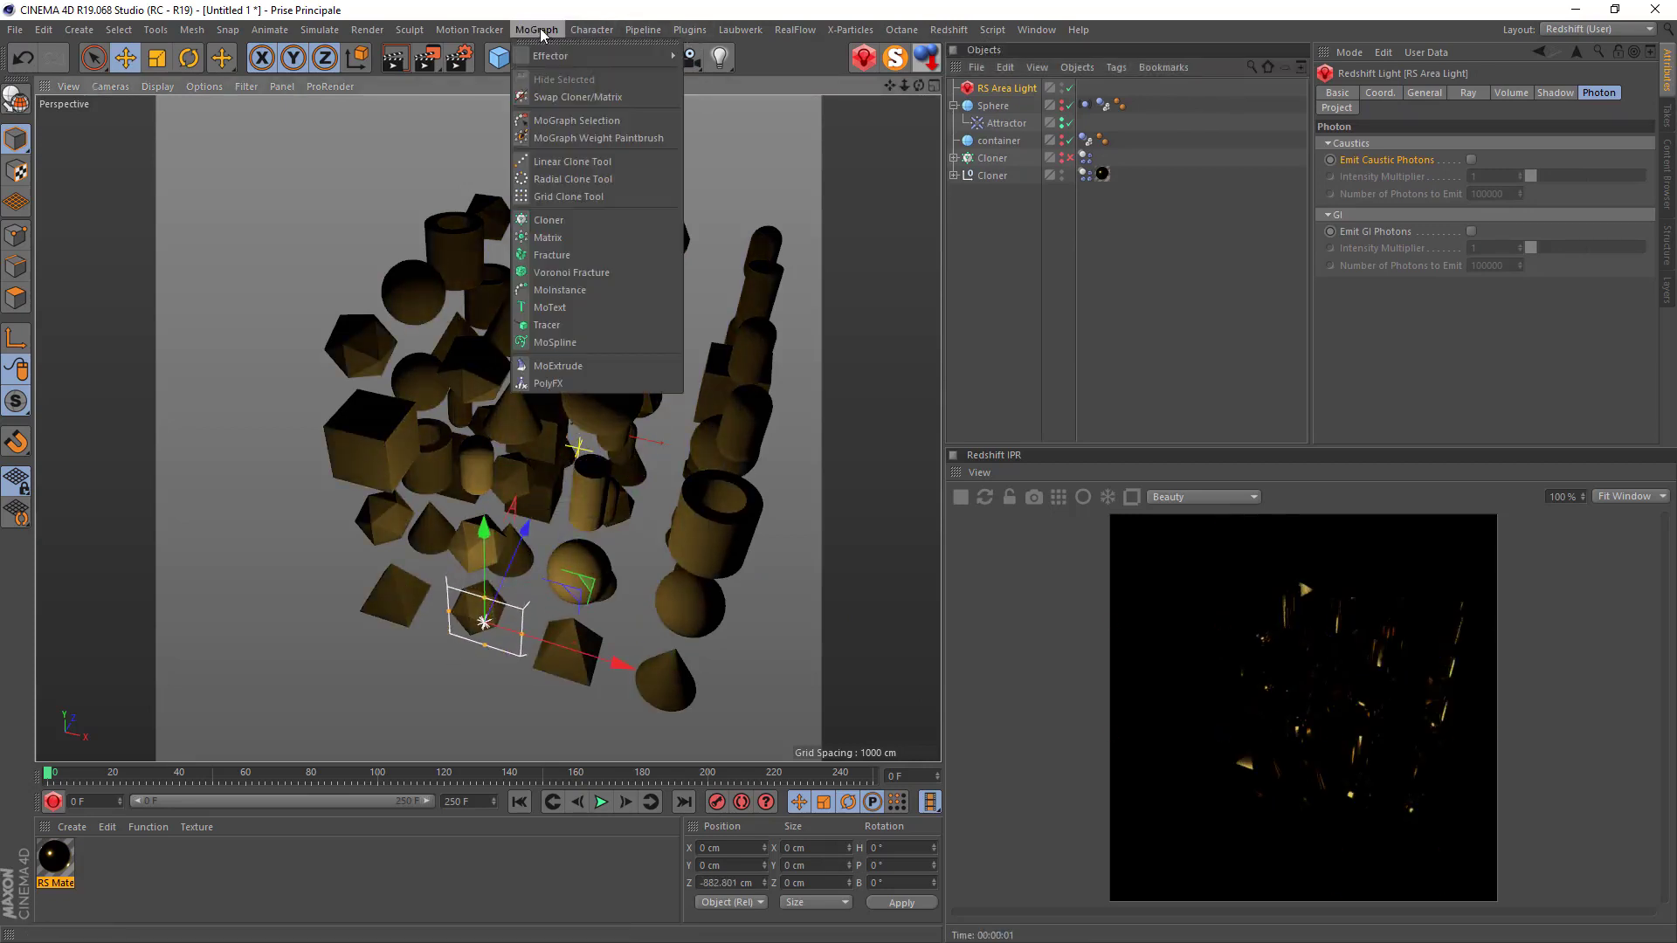
click(559, 218)
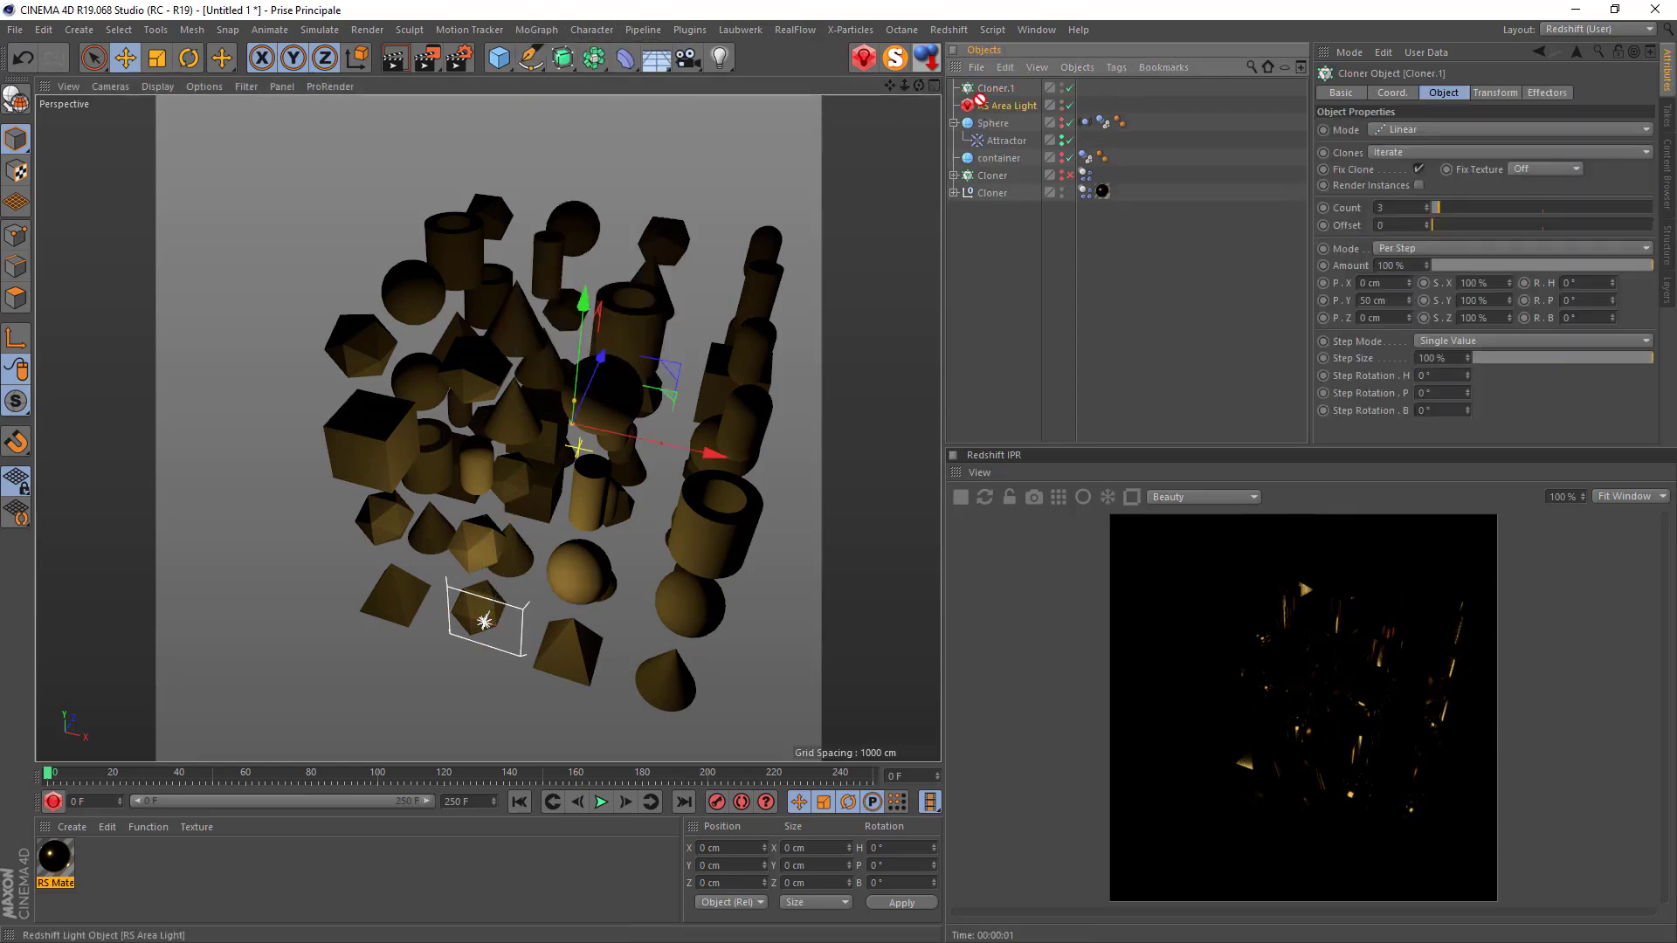
drag(990, 91, 991, 89)
double_click(992, 87)
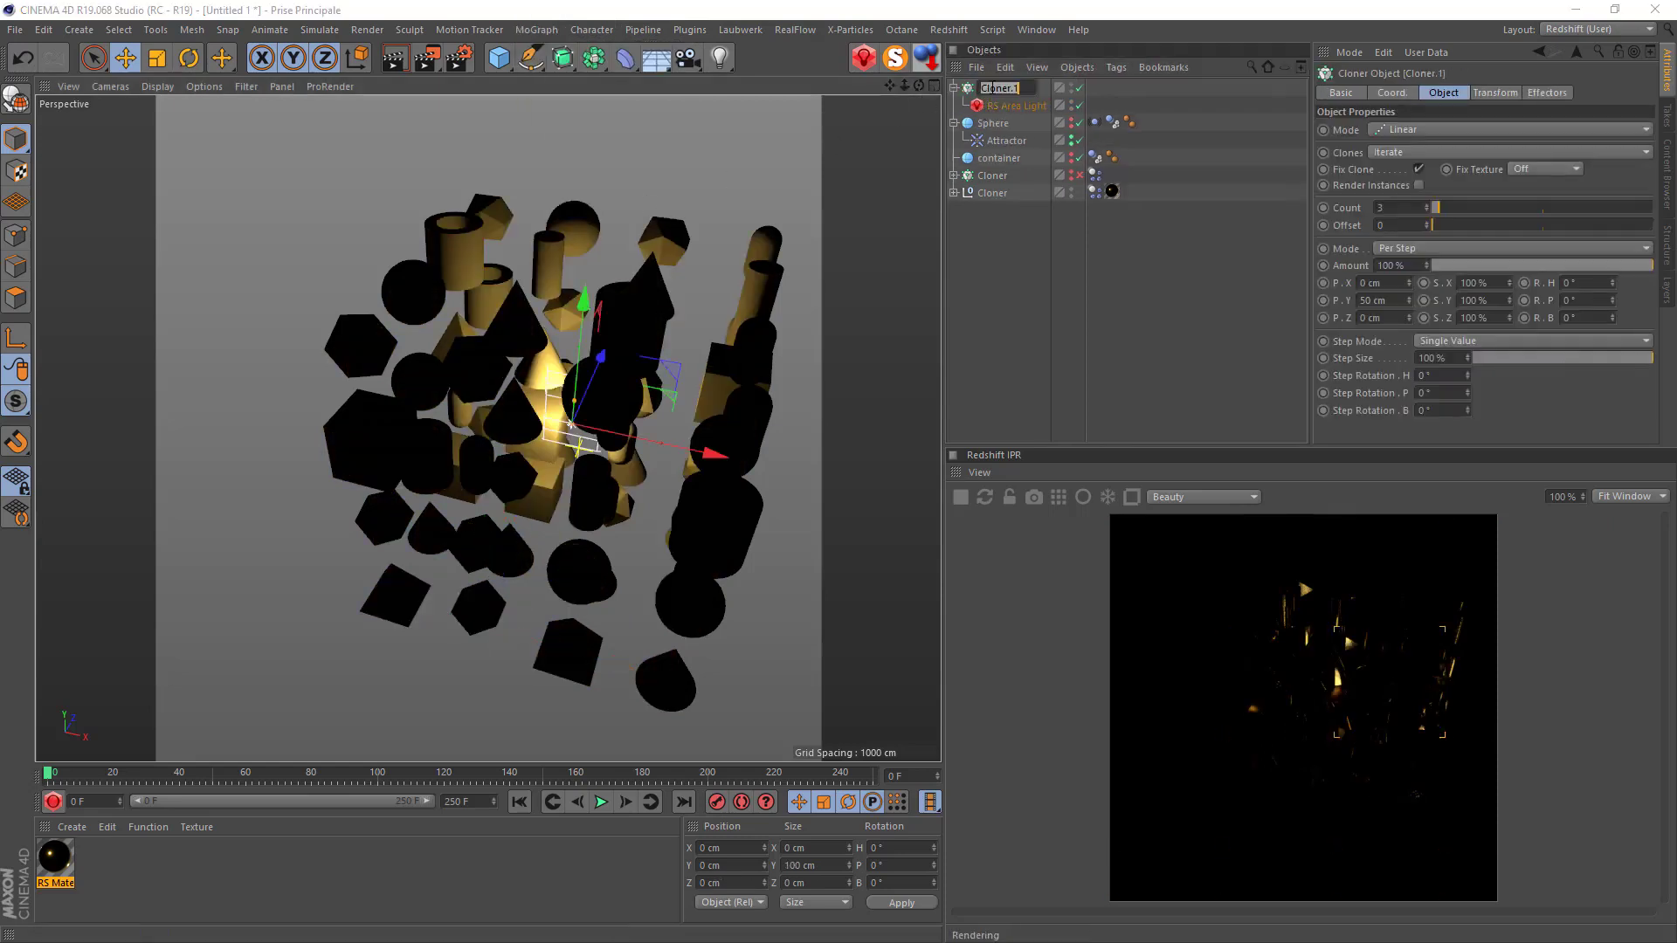
text(light)
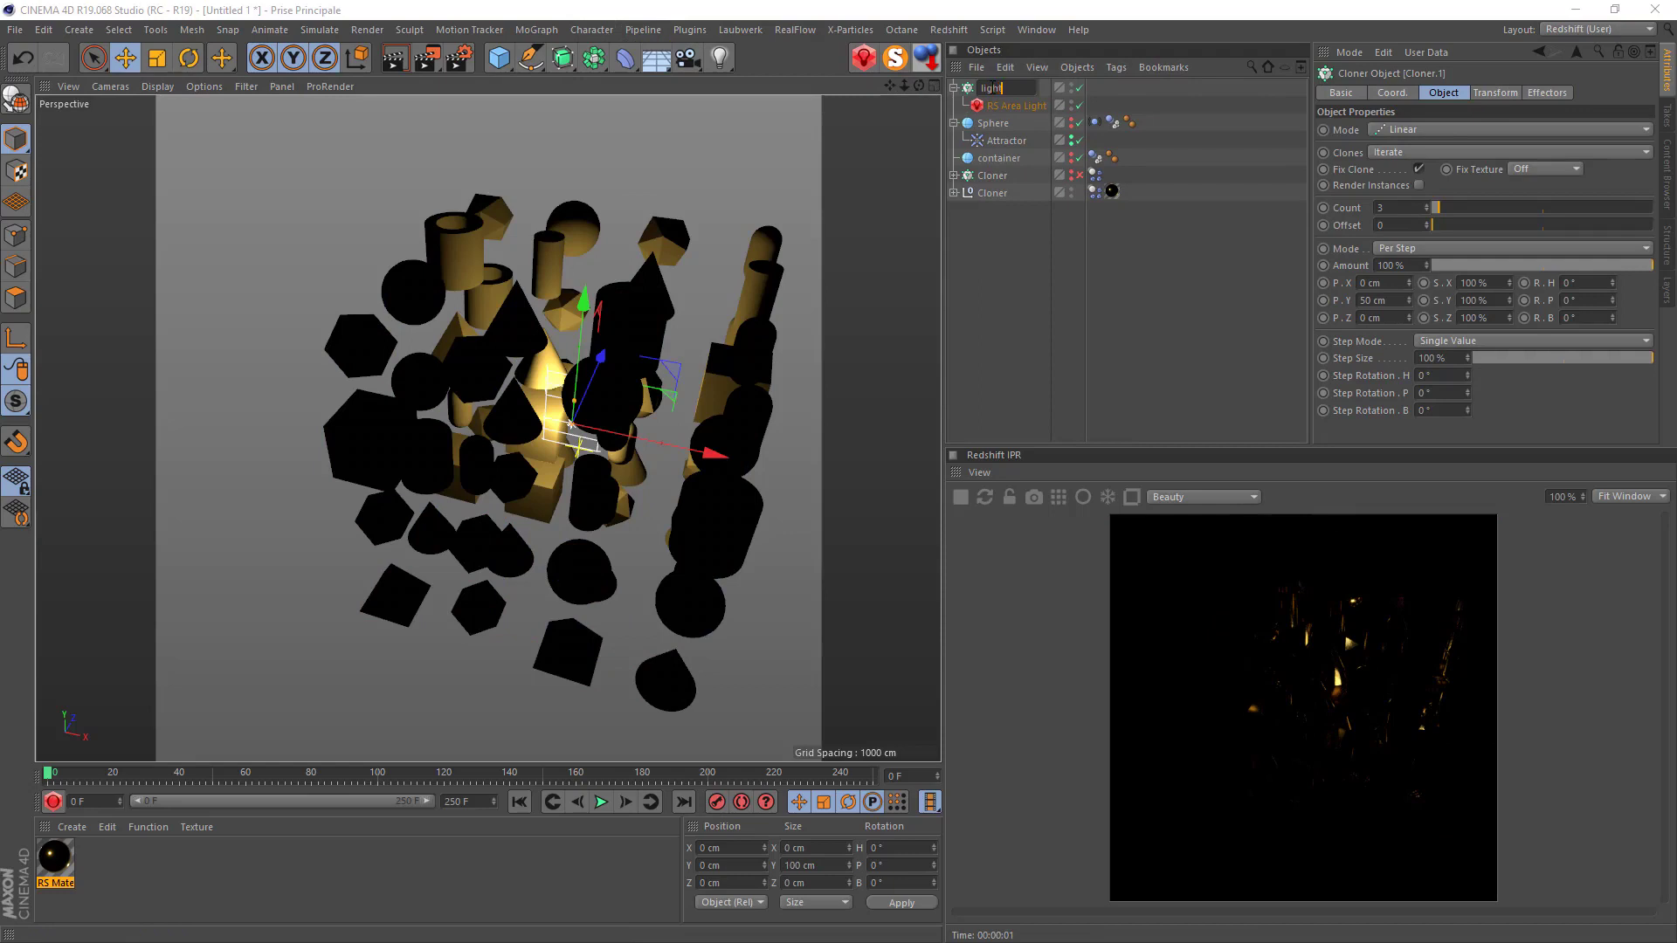
text(s)
key(Return)
click(953, 87)
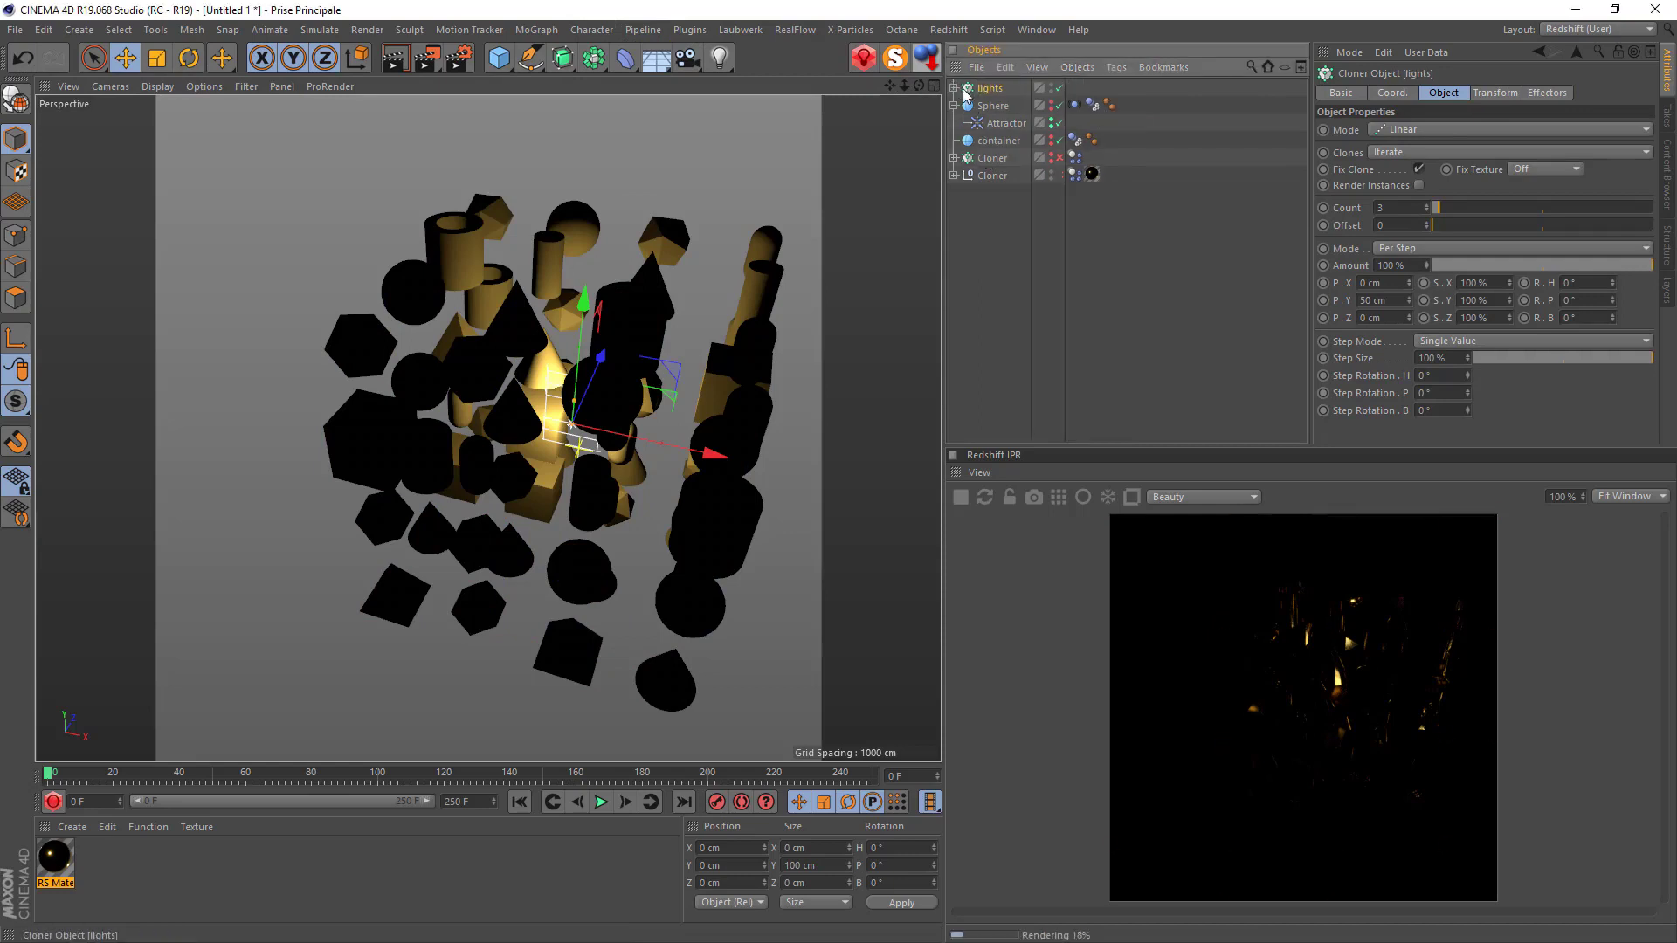
Set the lights Cloner to Grid Array with a depth count of 1 and move it forward to about Z -1016 cm.
click(1402, 130)
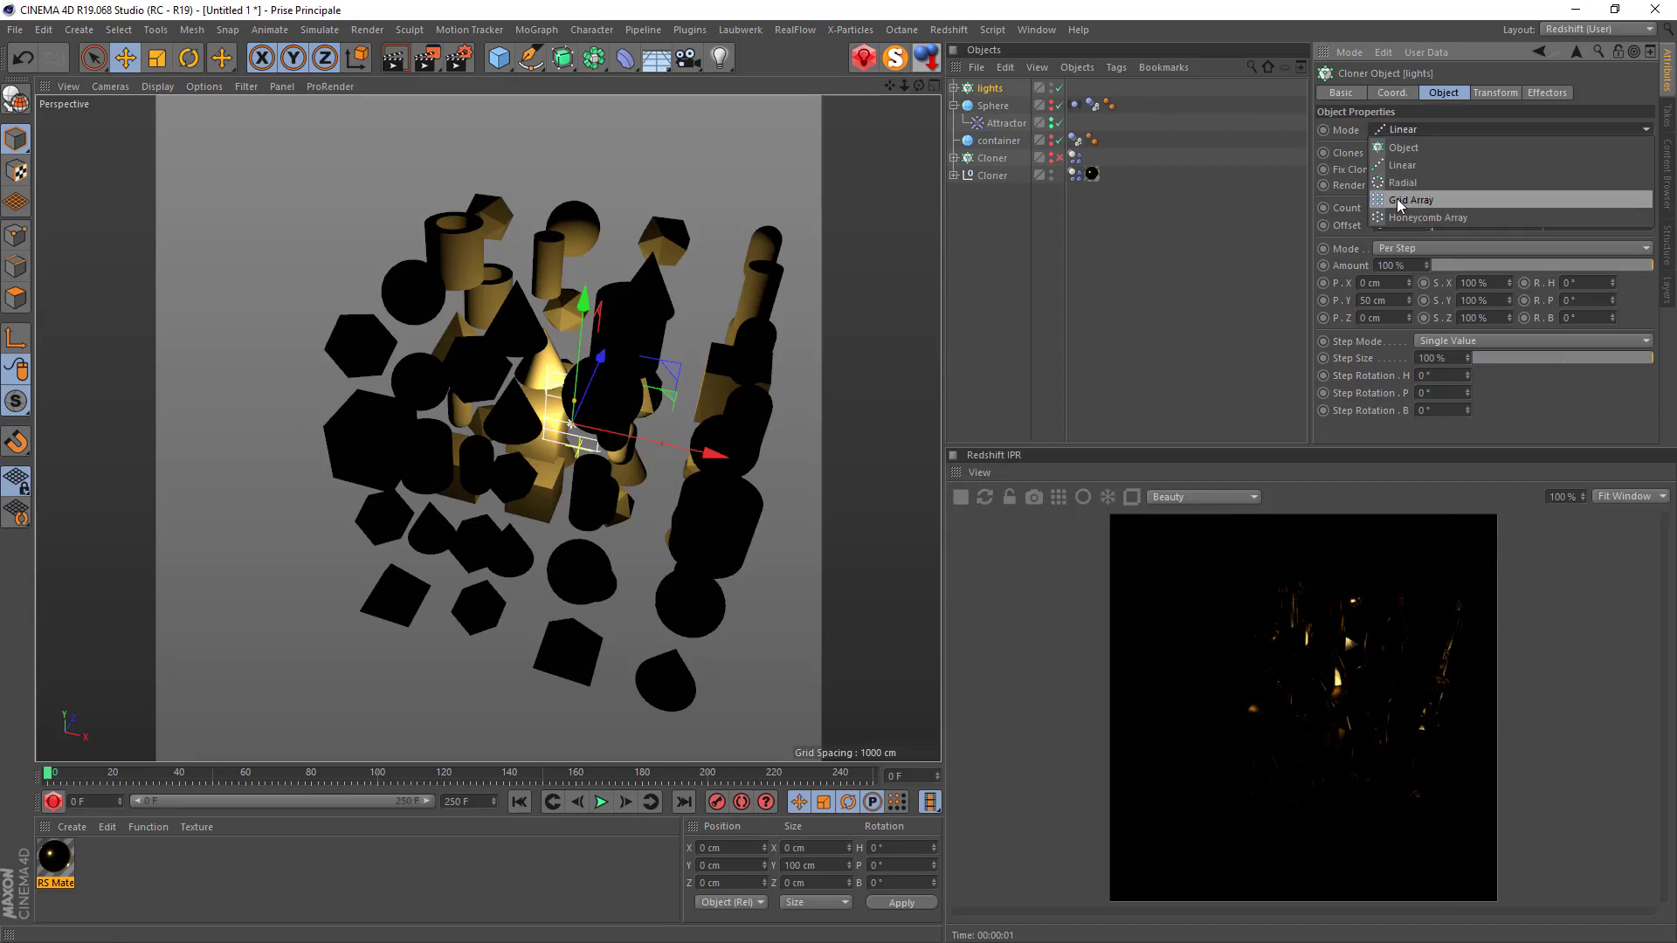
click(1405, 200)
double_click(1533, 209)
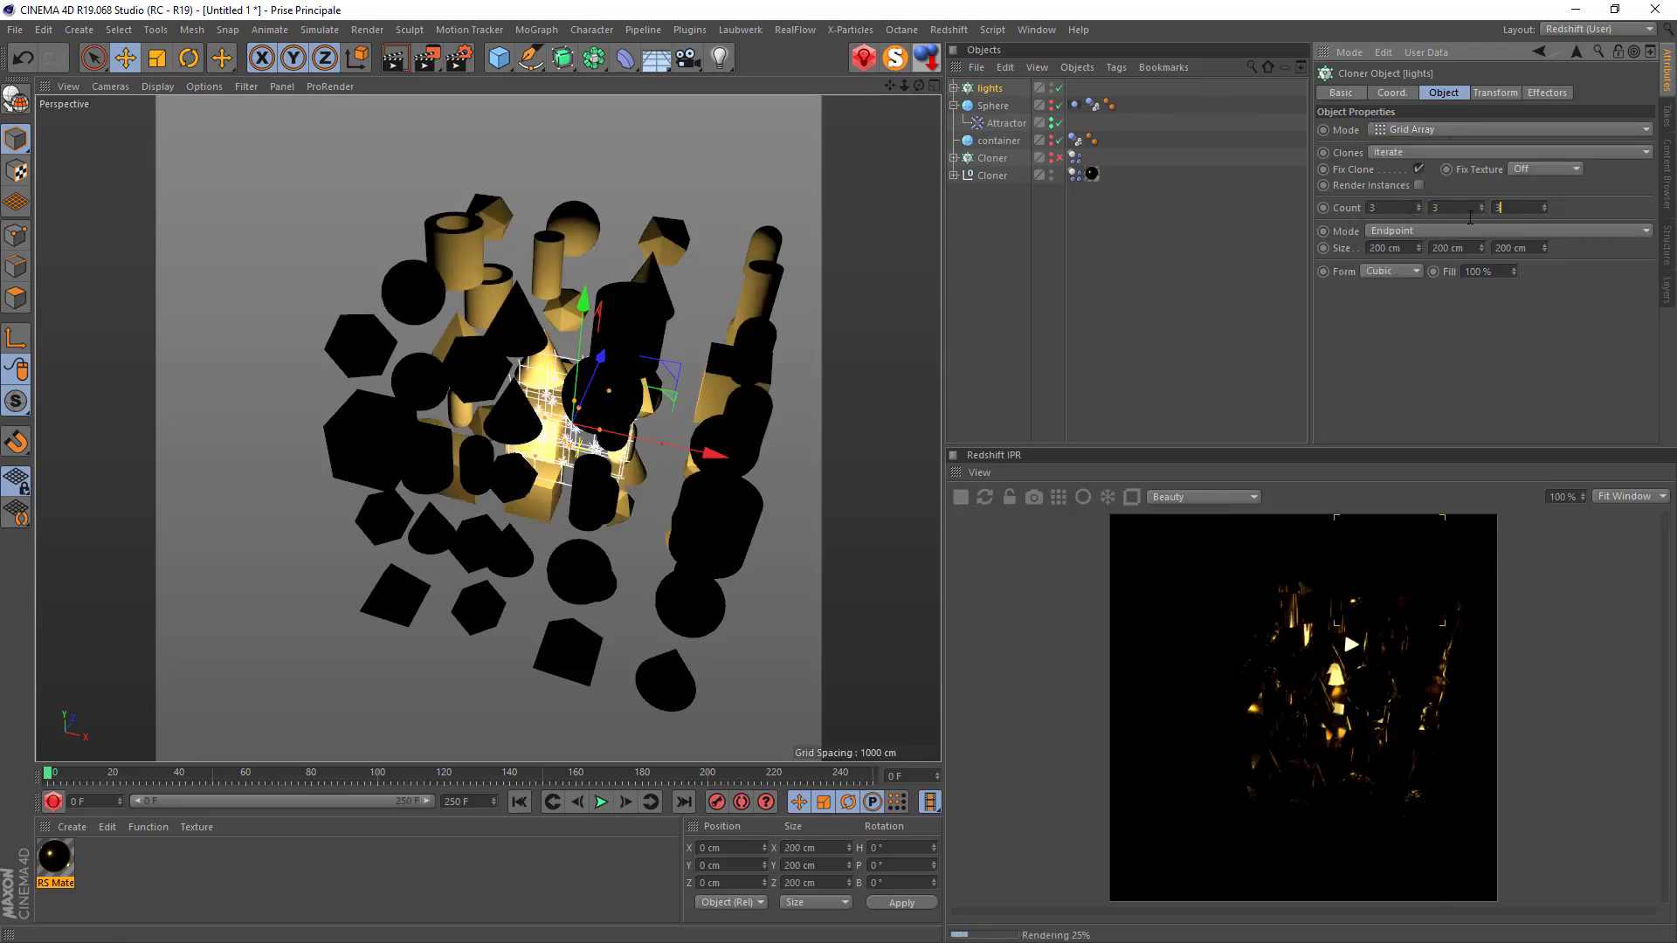
text(1)
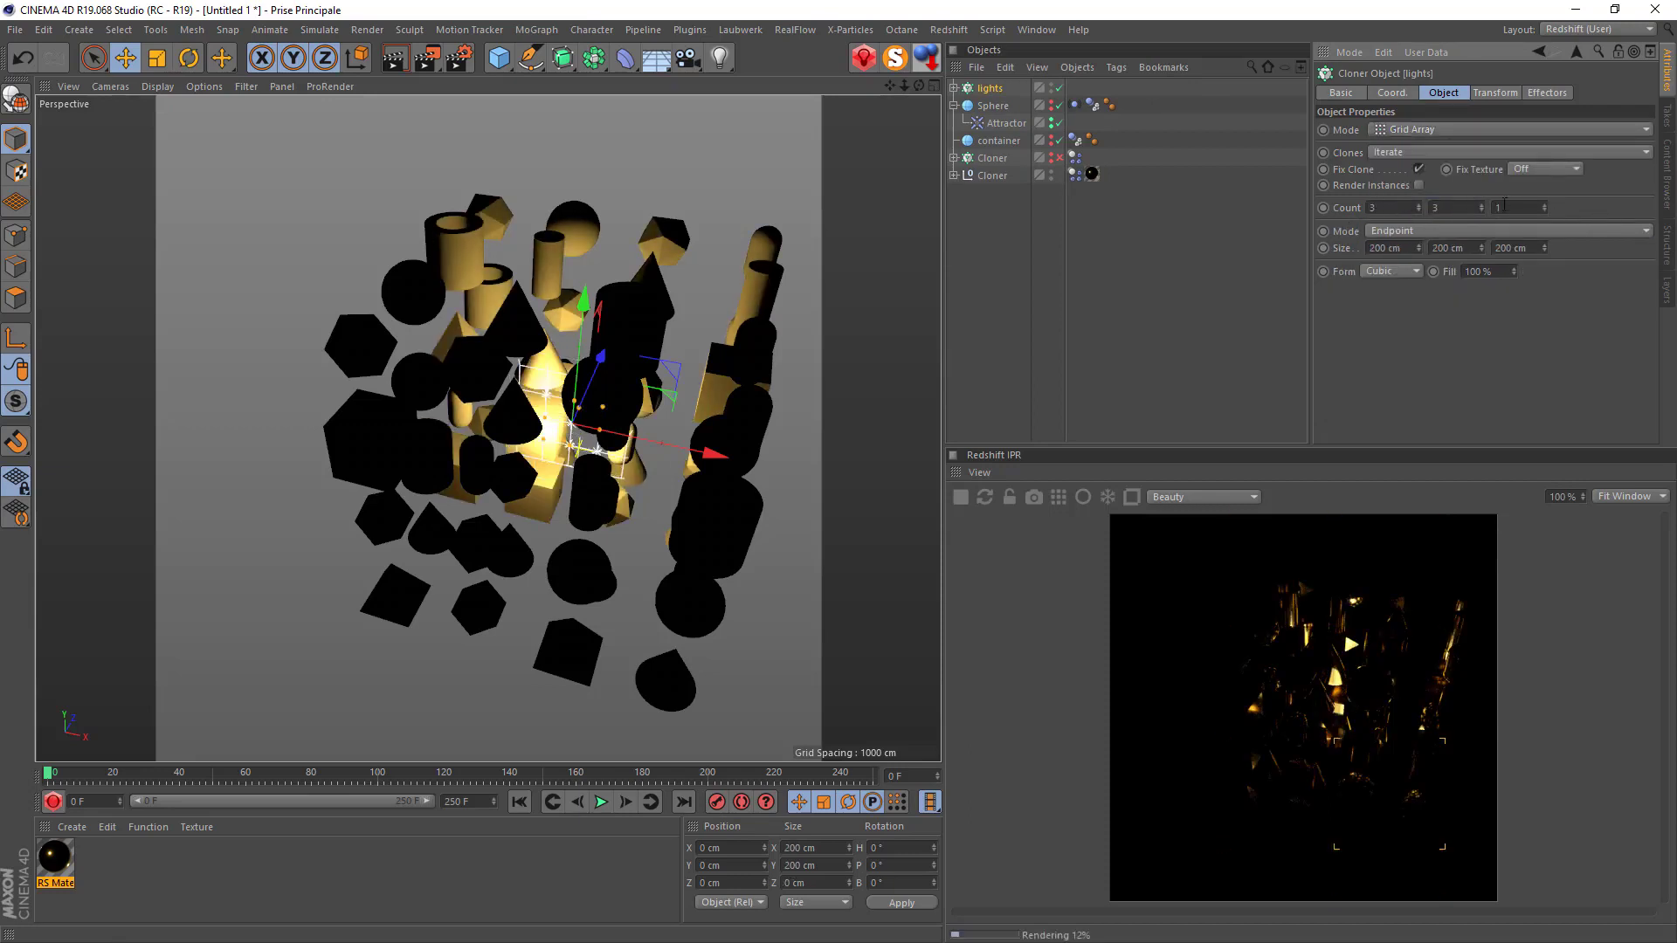
drag(601, 359, 508, 569)
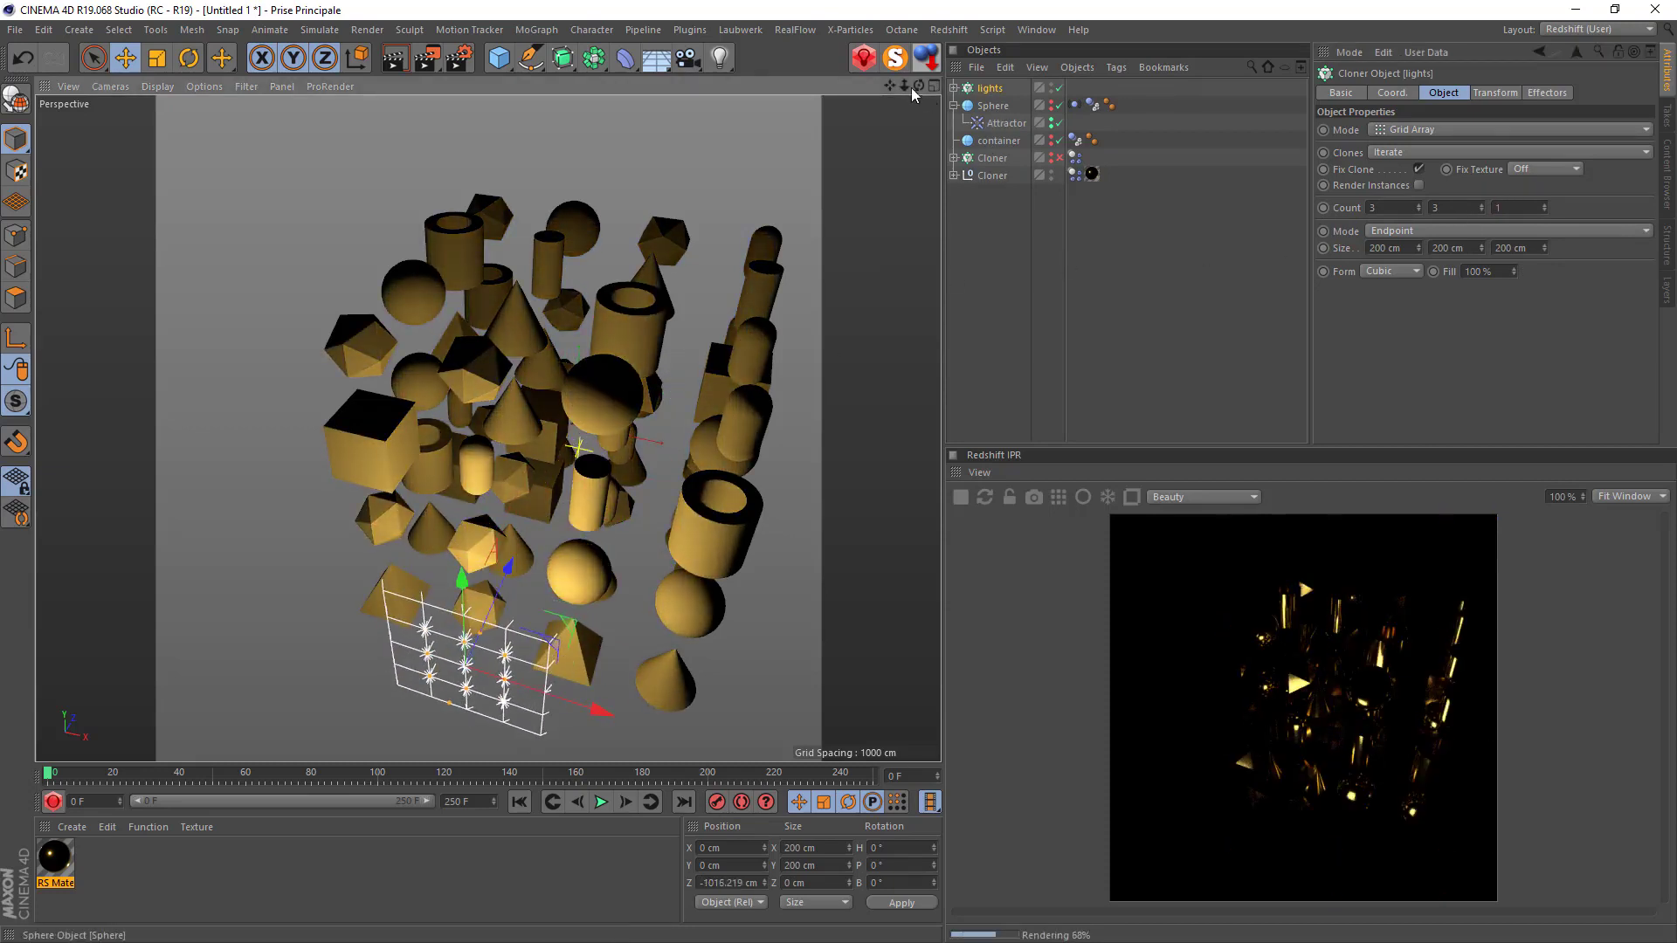
mouse_move(908, 86)
mouse_down()
mouse_move(931, 76)
mouse_move(918, 70)
mouse_up()
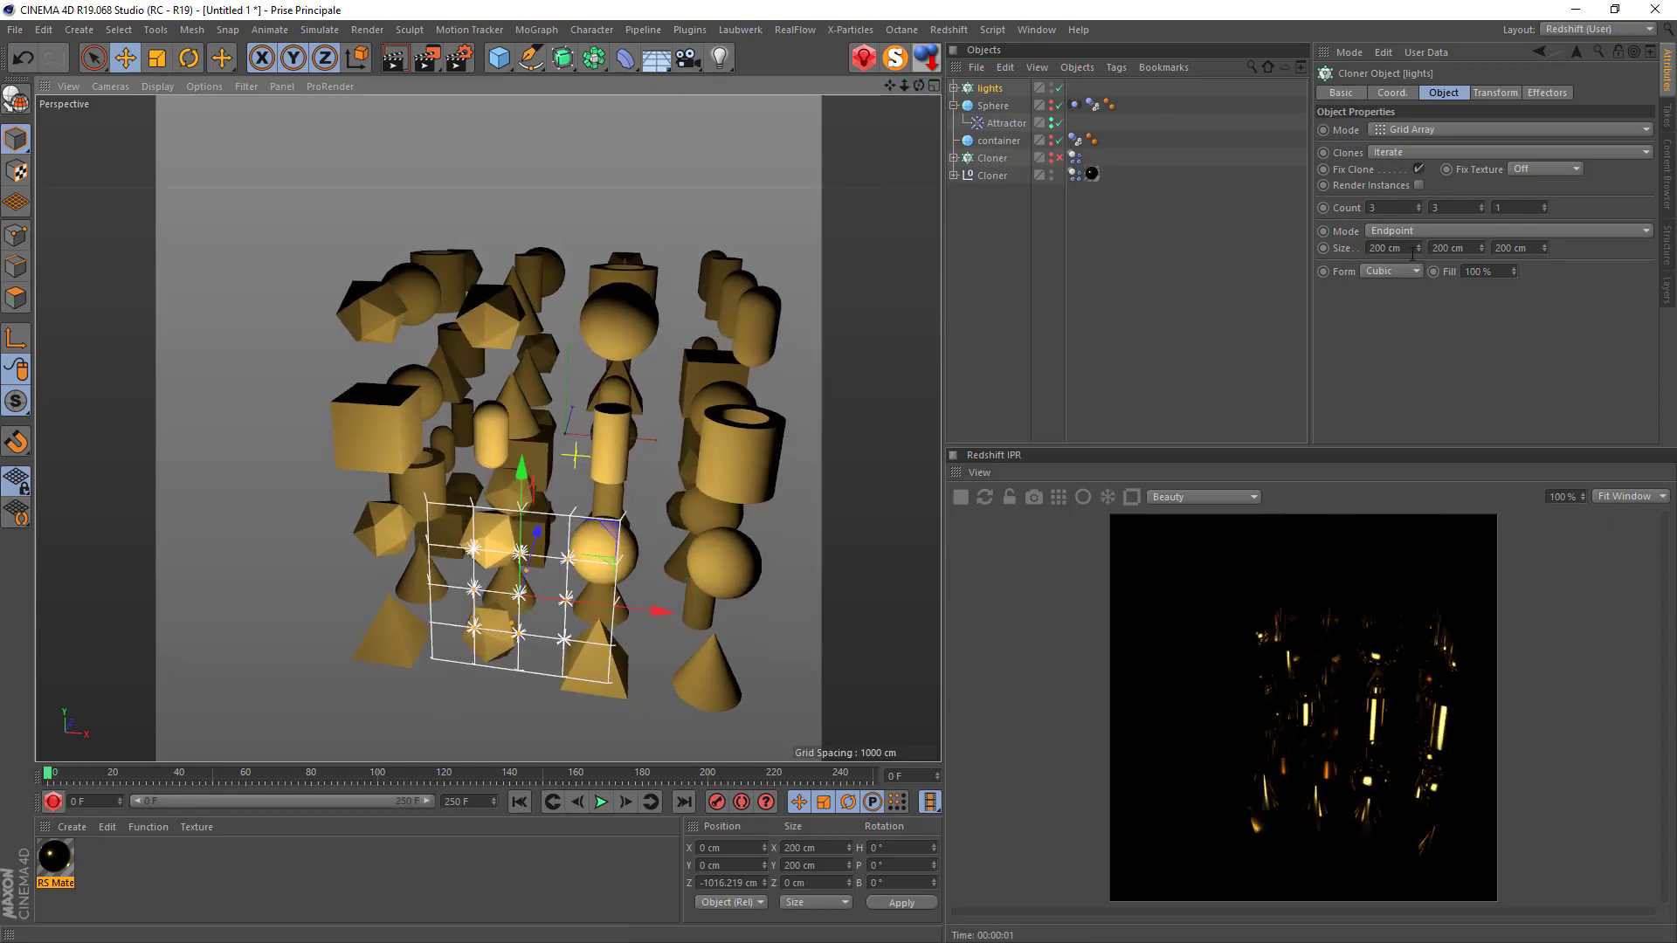
Set the light grid's X and Y size to 450 cm each.
drag(1418, 247, 1419, 8)
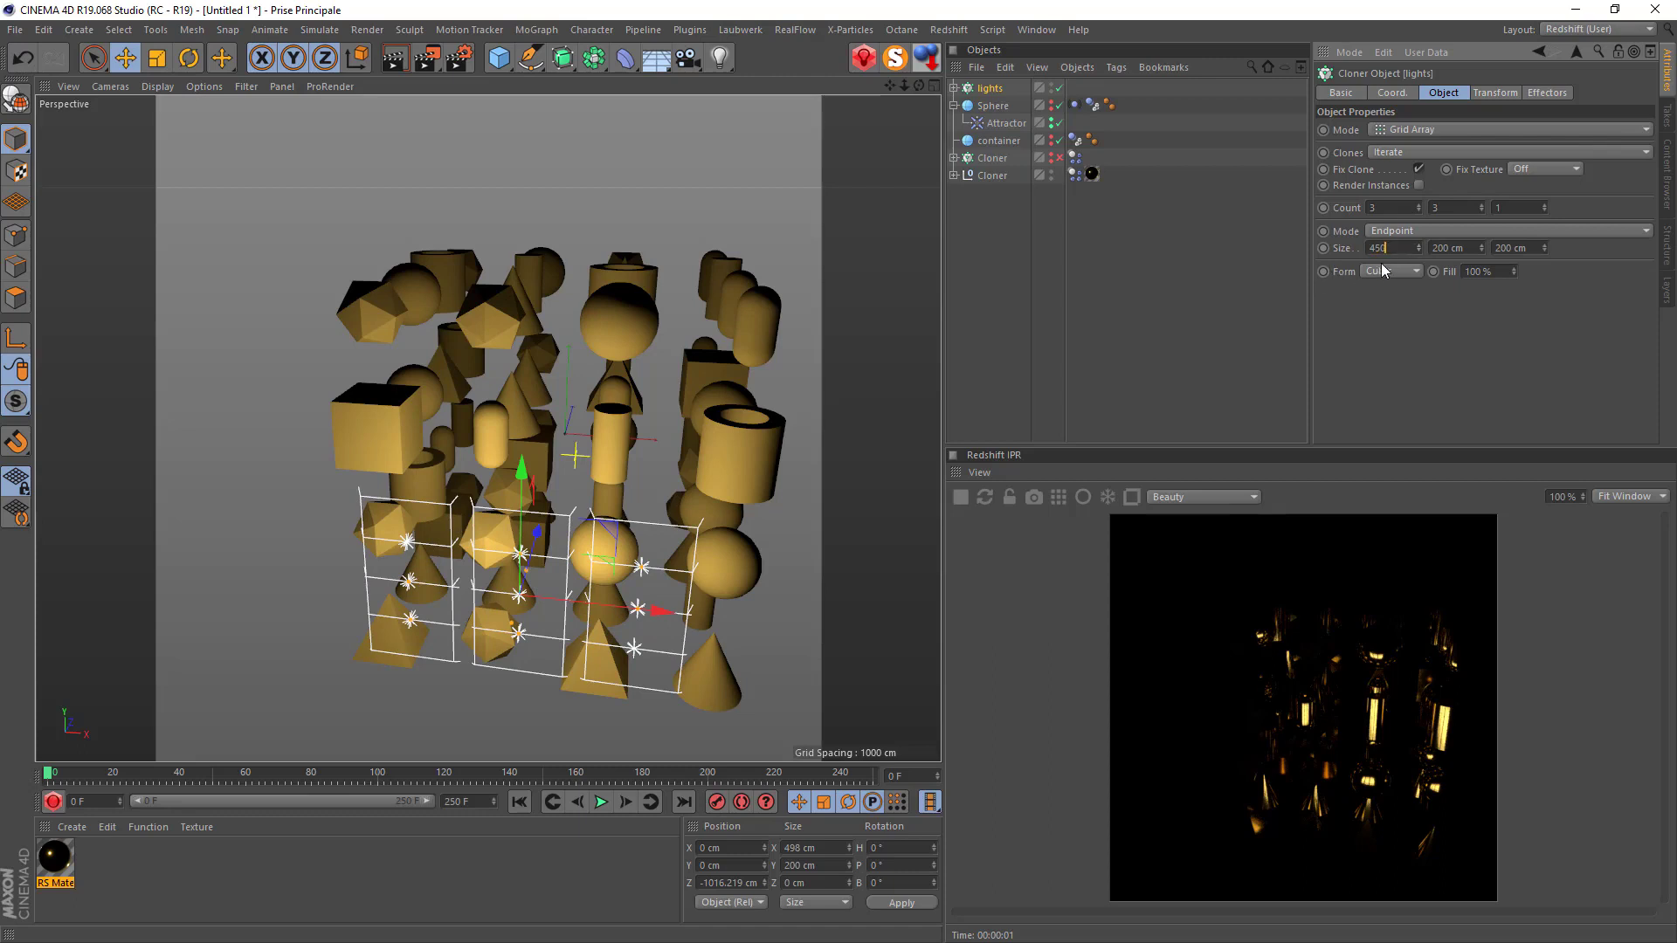
key(Return)
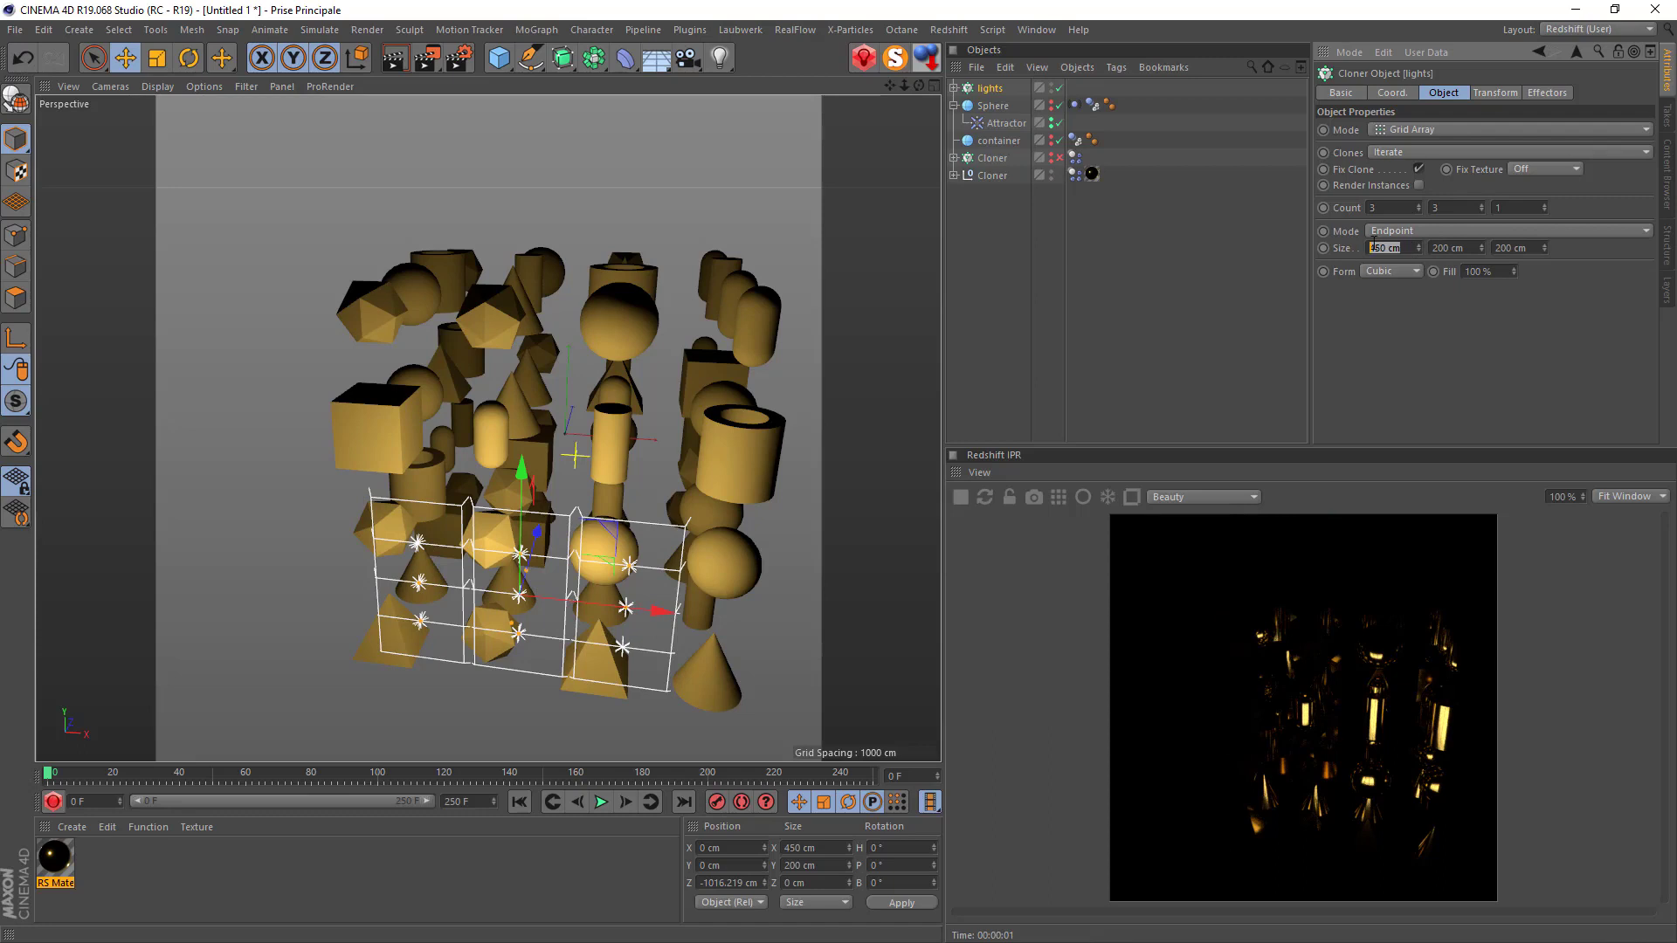
click(1467, 248)
text(450)
key(Return)
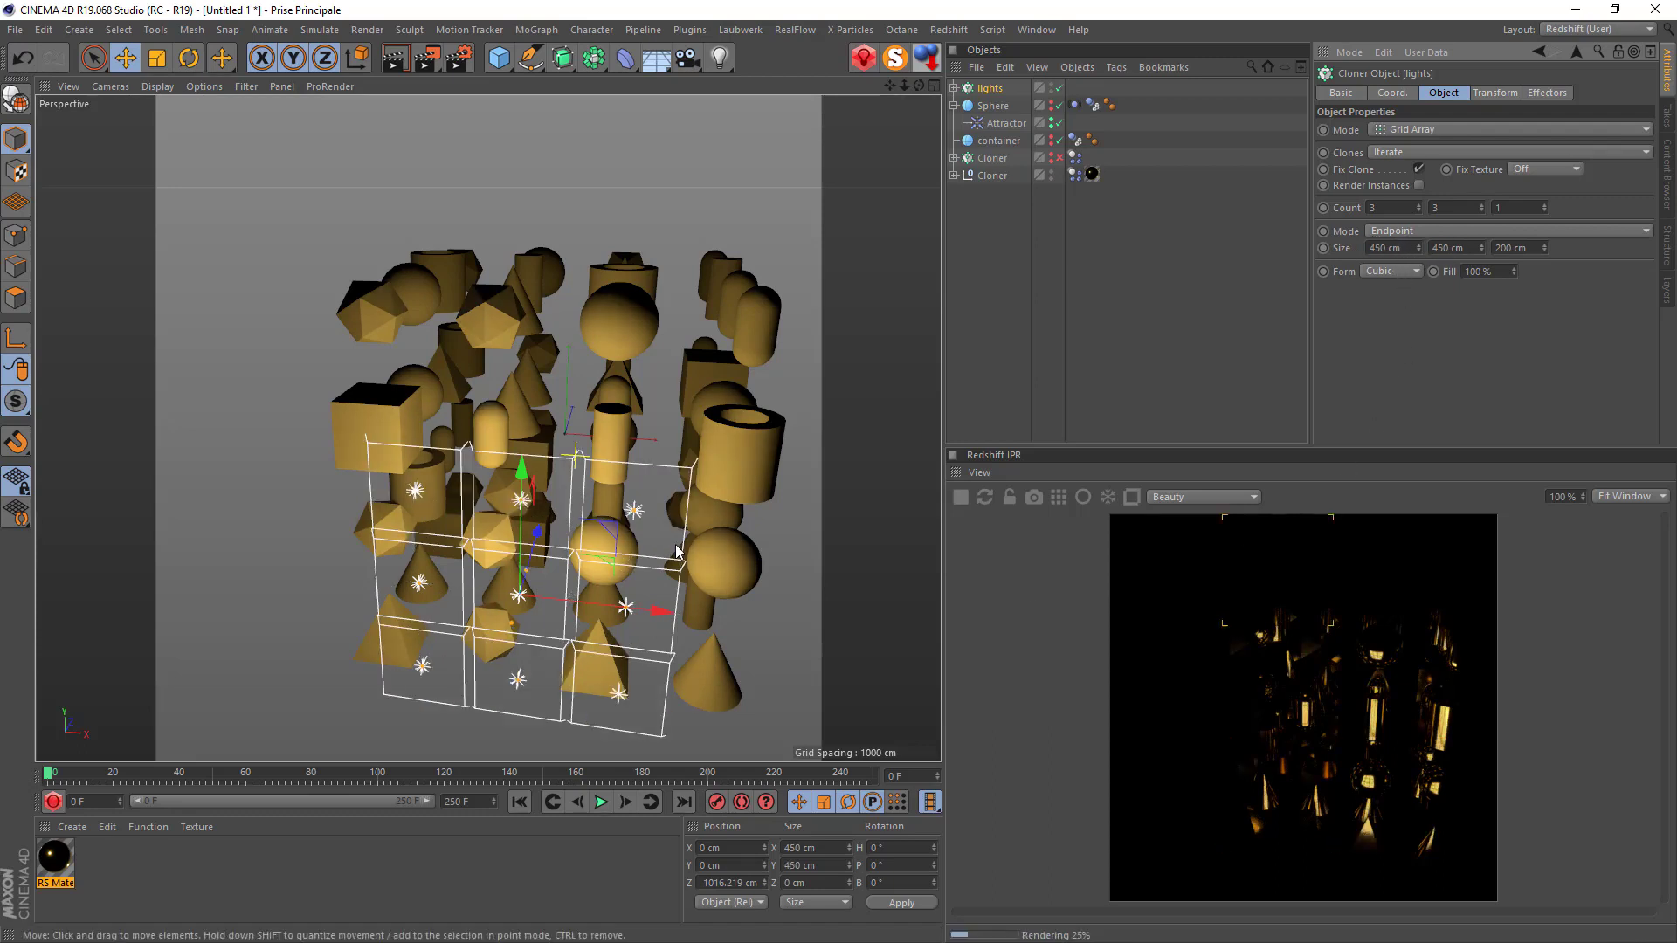
Raise the lights Cloner to about Y 665 cm and examine its reflection on a front sphere in the render preview.
drag(518, 486, 610, 138)
scroll(510, 288, up, 6)
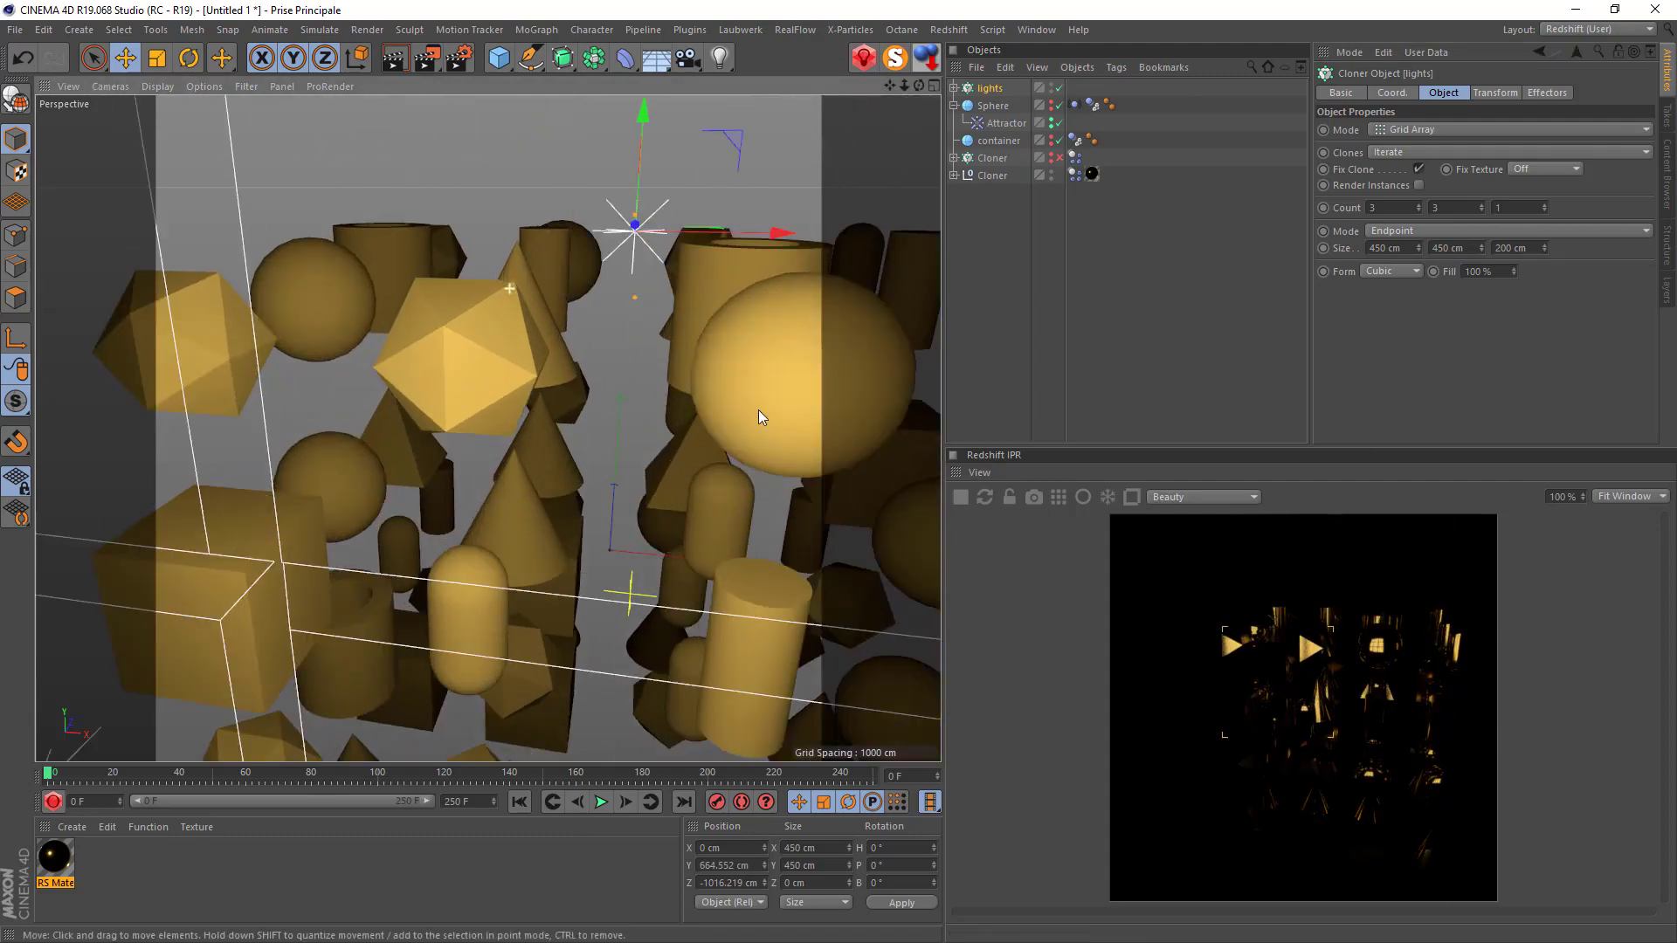
alt+middle_drag(783, 466, 461, 429)
scroll(567, 347, up, 4)
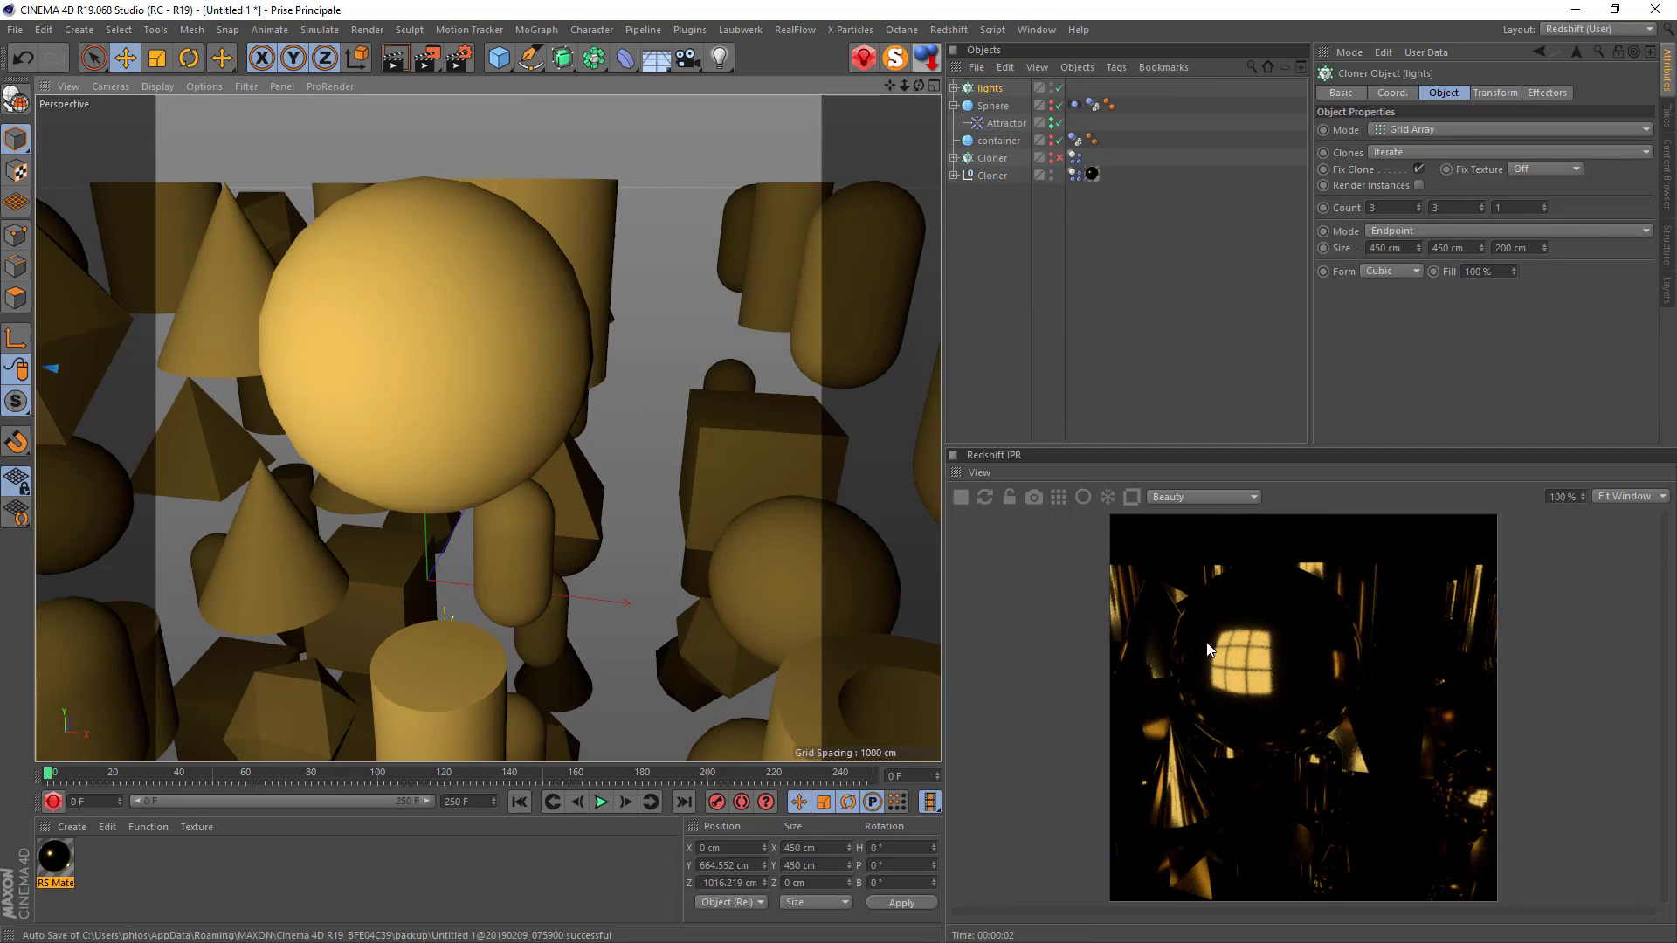
Set the light grid's X and Y size to 500 cm each.
click(1388, 247)
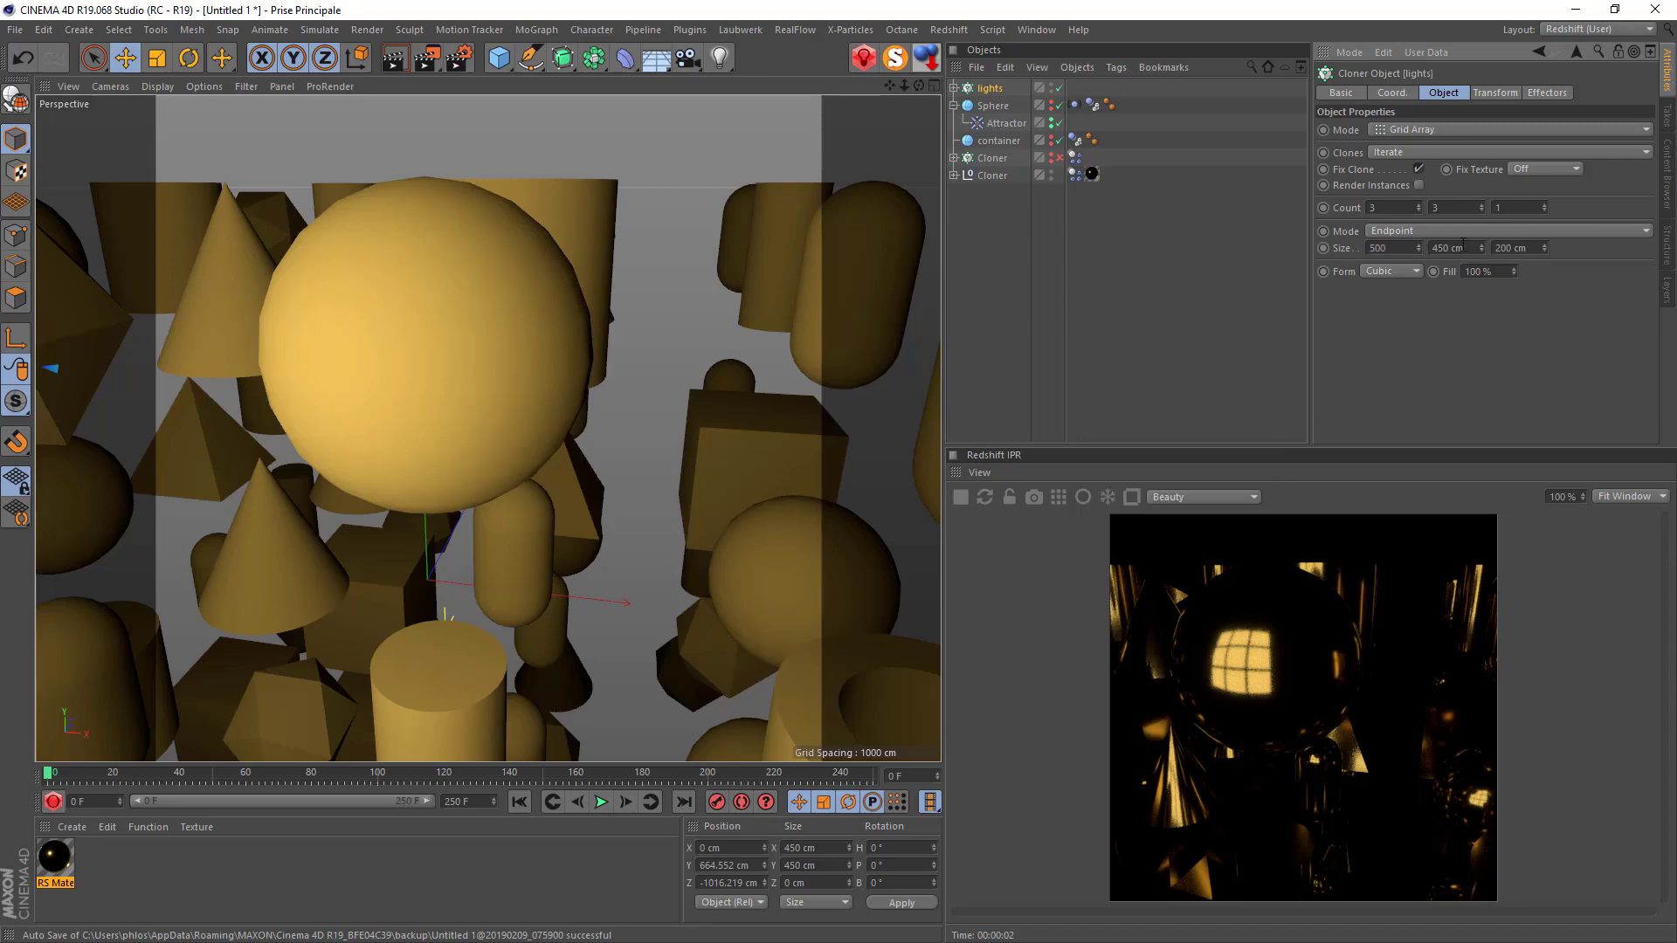
drag(1416, 265, 1432, 360)
text(500)
key(Return)
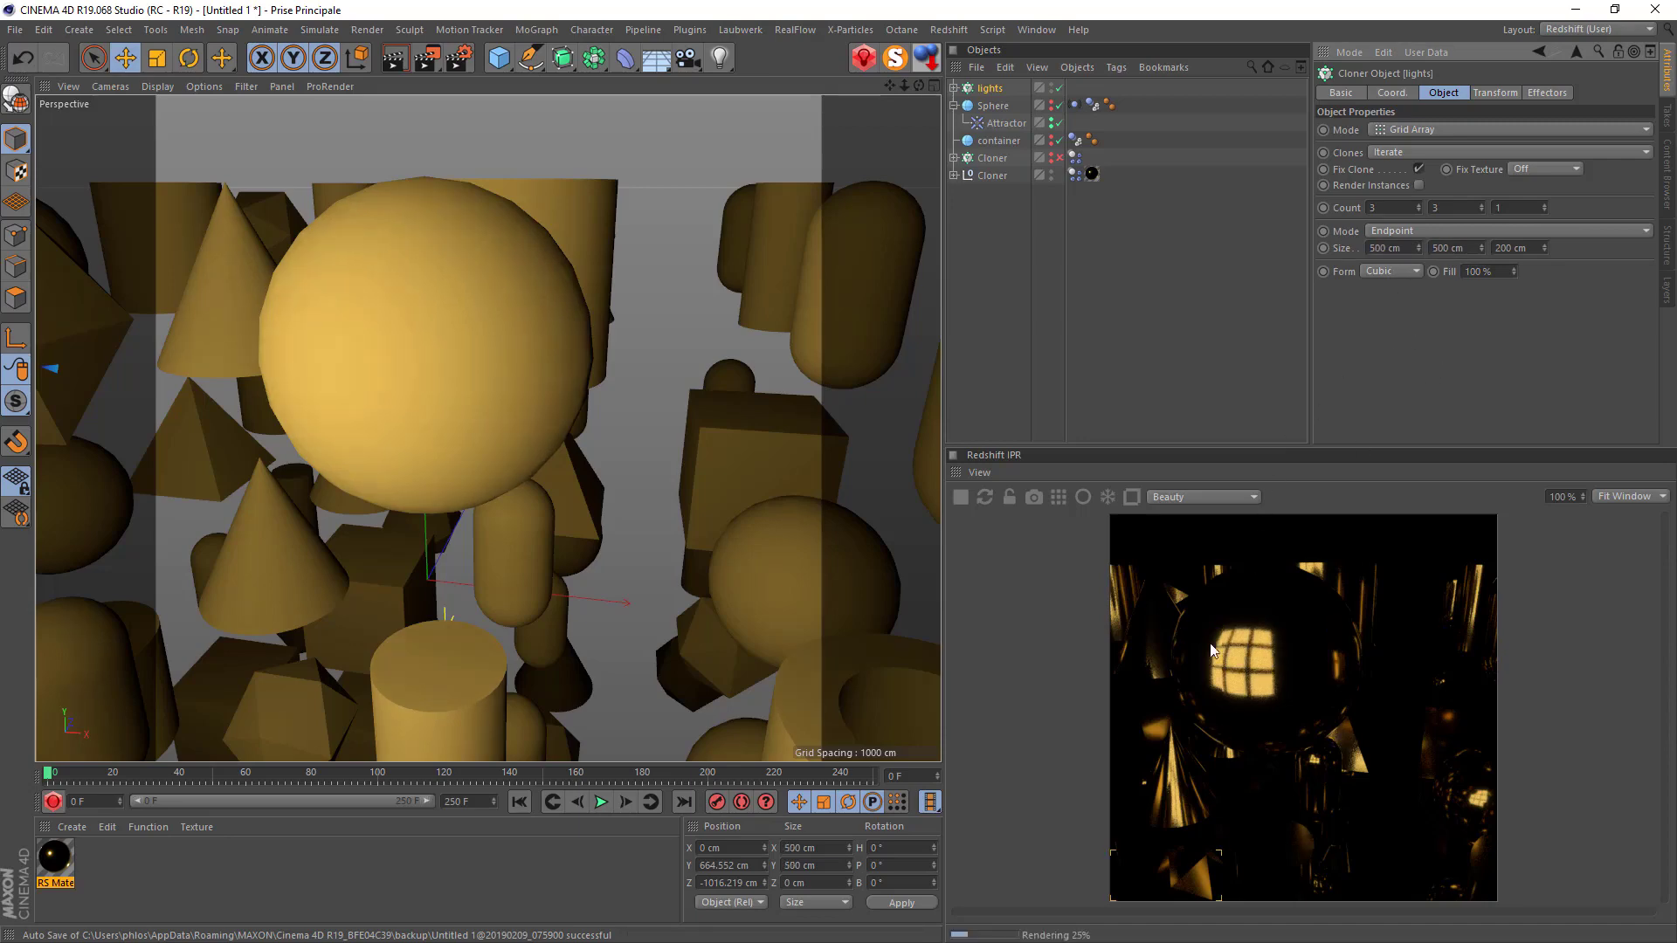
Add a Target tag to the lights Cloner and assign the Sphere as its target object.
scroll(479, 440, down, 6)
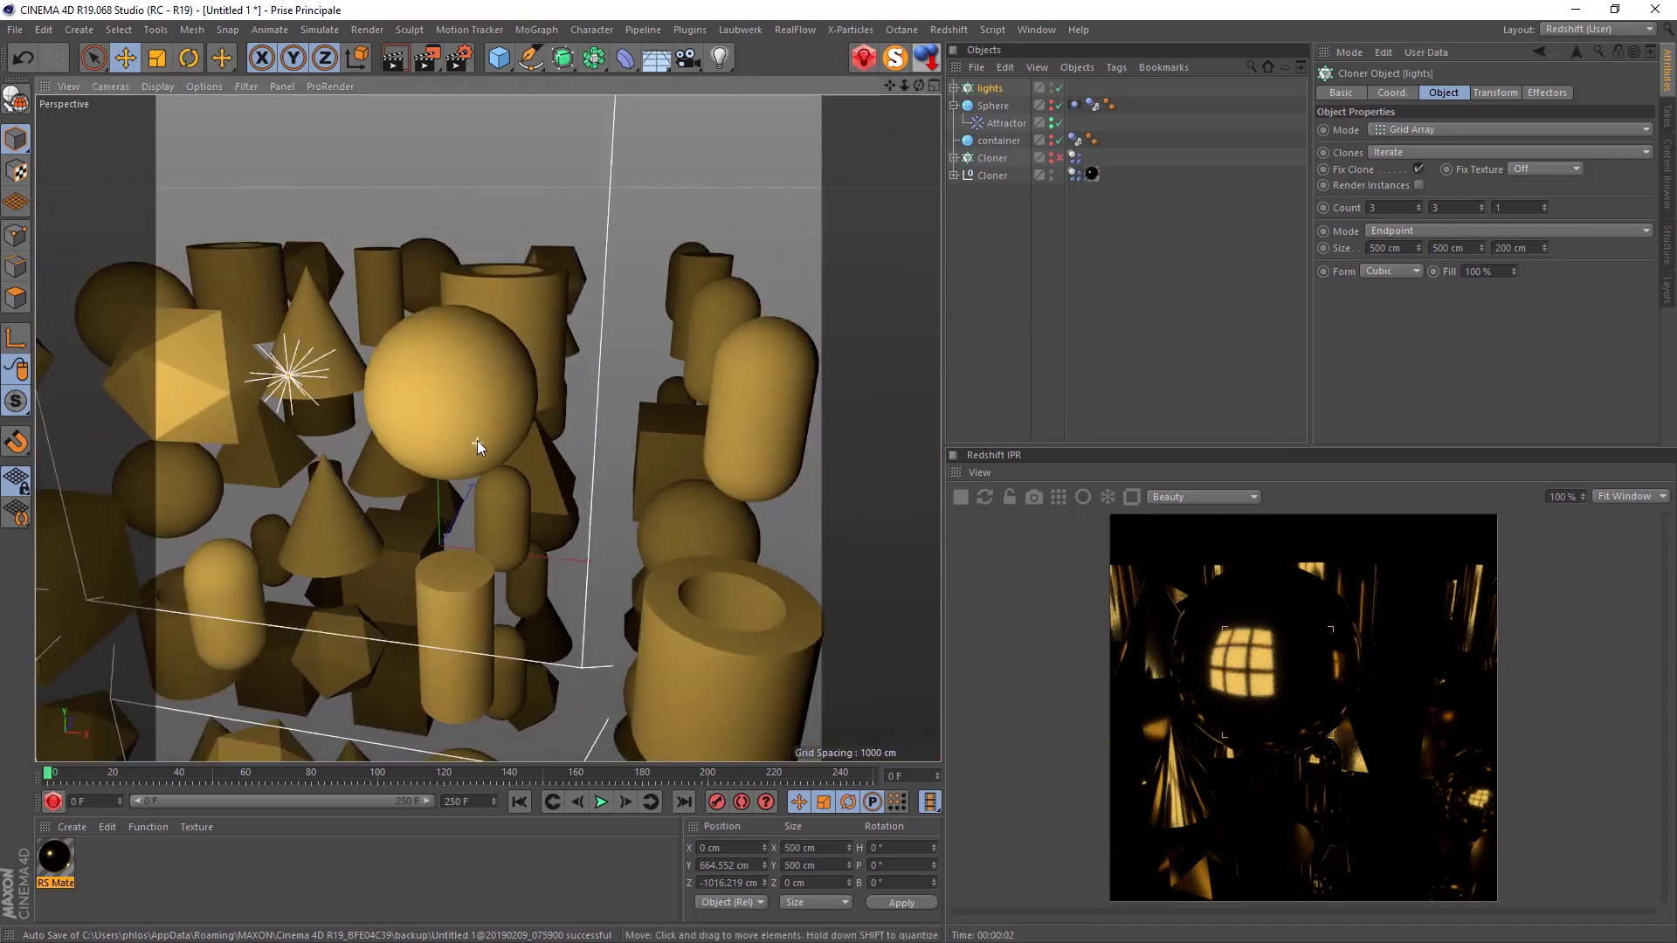
right_click(1027, 94)
mouse_move(1091, 91)
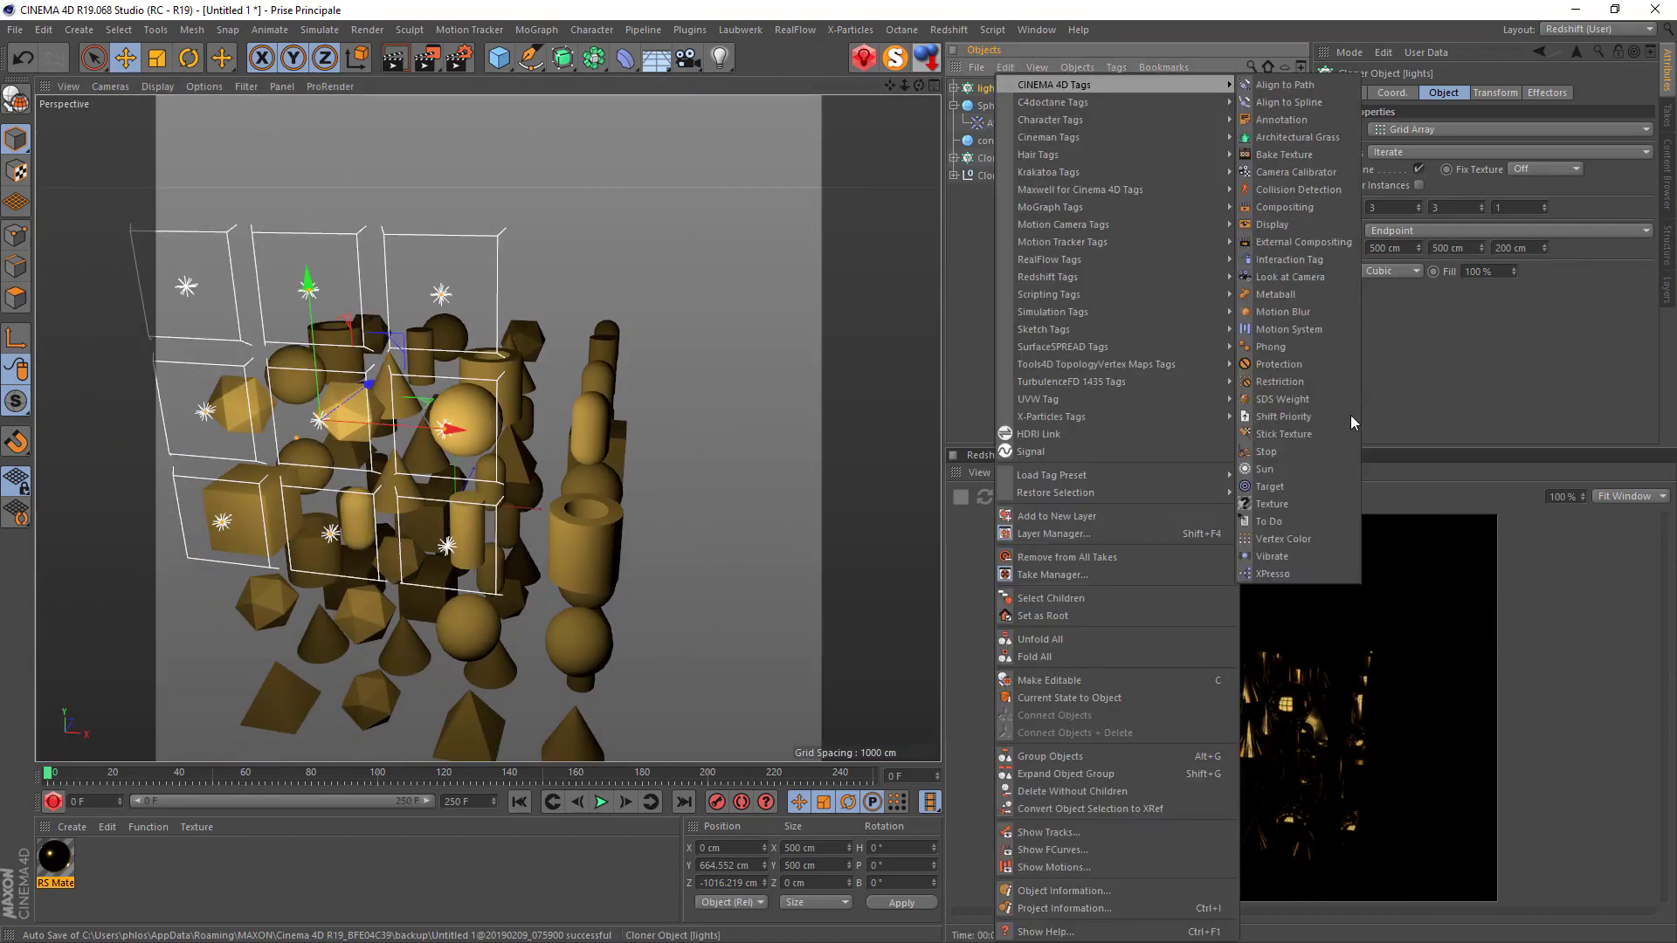
click(1268, 487)
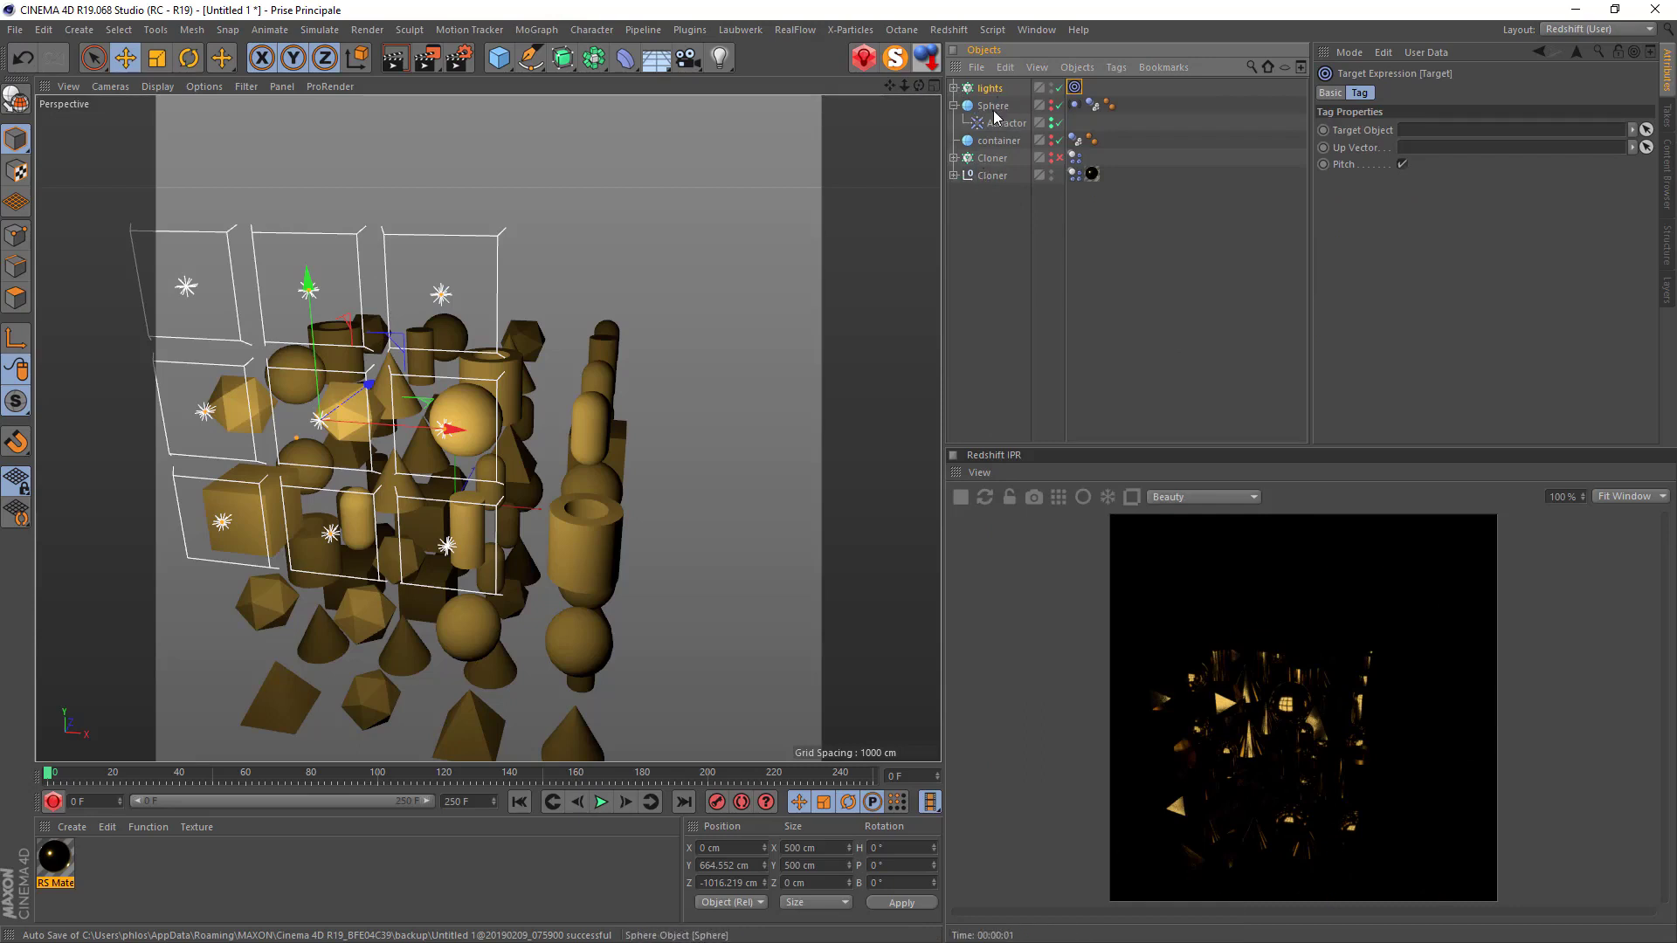
drag(1077, 101, 1436, 131)
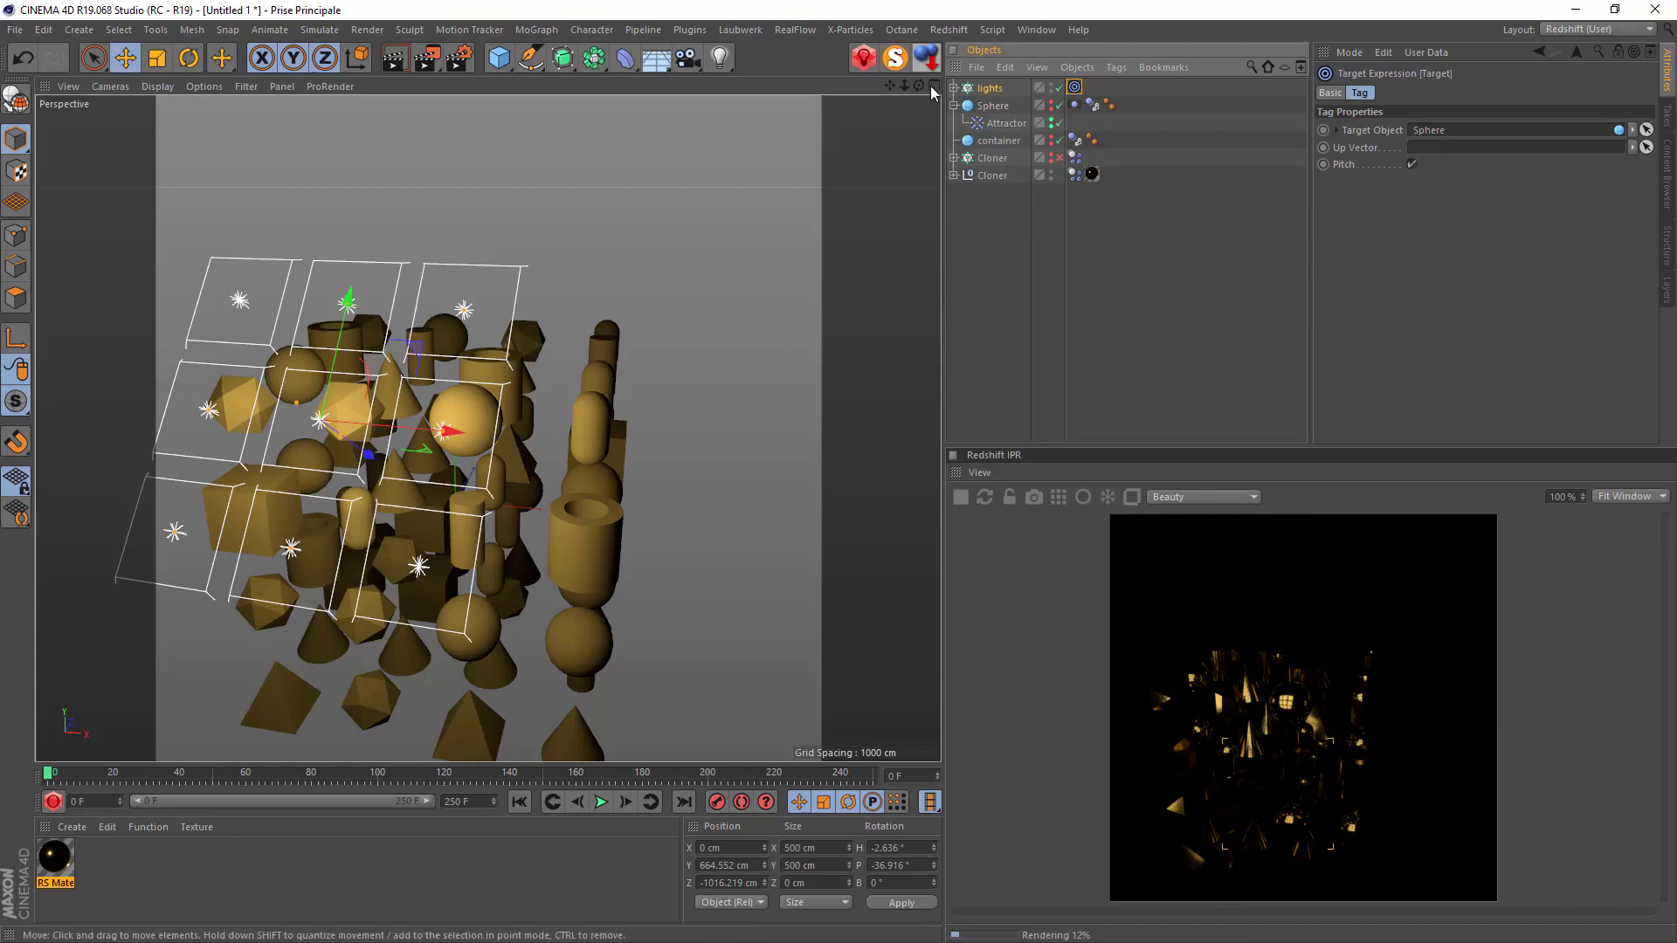
Move the lights Cloner up and off to one side, to about X -1156, Y 1204, Z -1205 cm.
drag(919, 86, 751, 87)
drag(369, 431, 342, 262)
scroll(460, 431, down, 6)
scroll(584, 563, up, 3)
scroll(584, 563, up, 3)
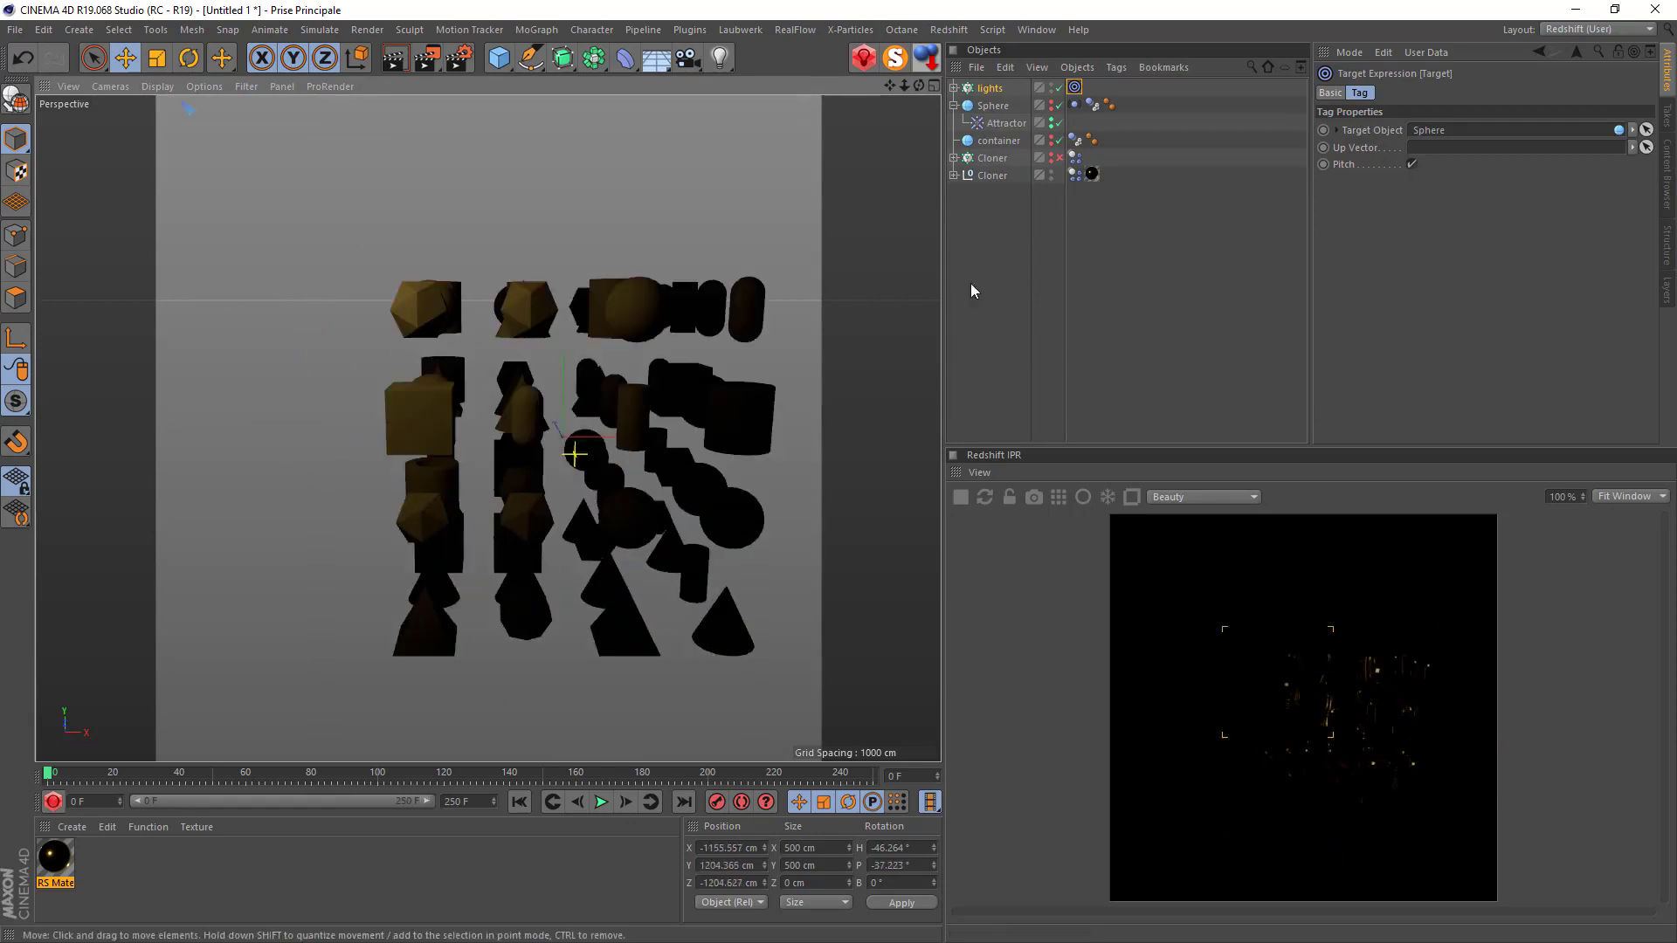
drag(890, 86, 983, 69)
scroll(805, 264, up, 3)
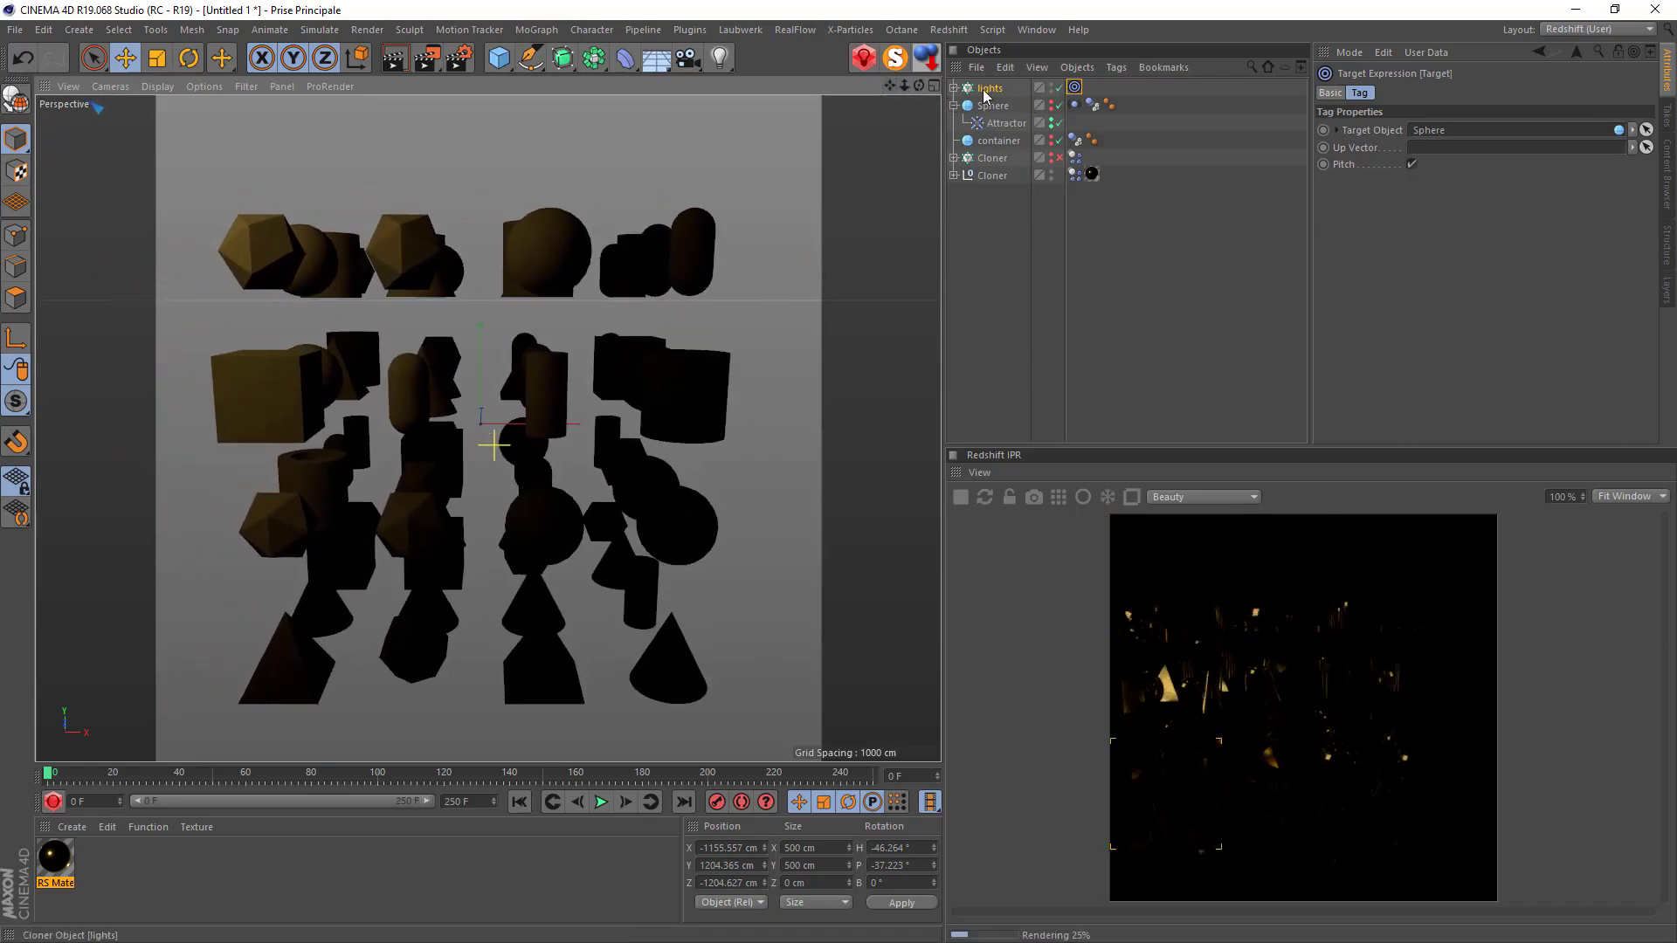
Set the nested RS Area Light's intensity multiplier to 5.
click(953, 87)
click(1012, 105)
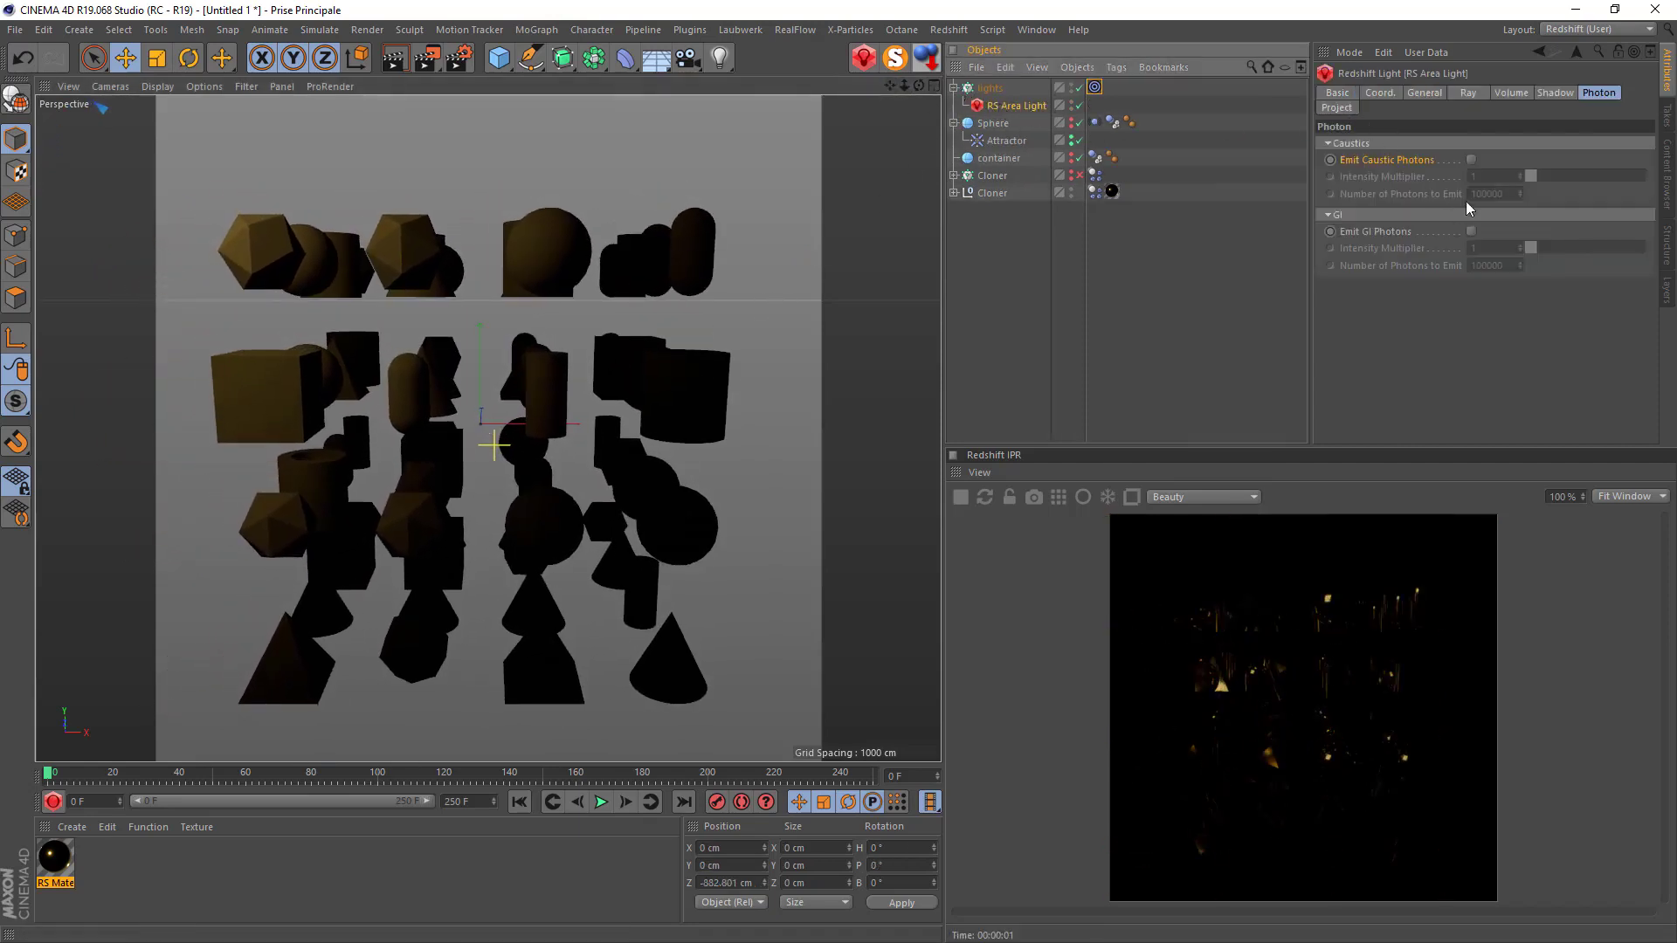
click(1417, 91)
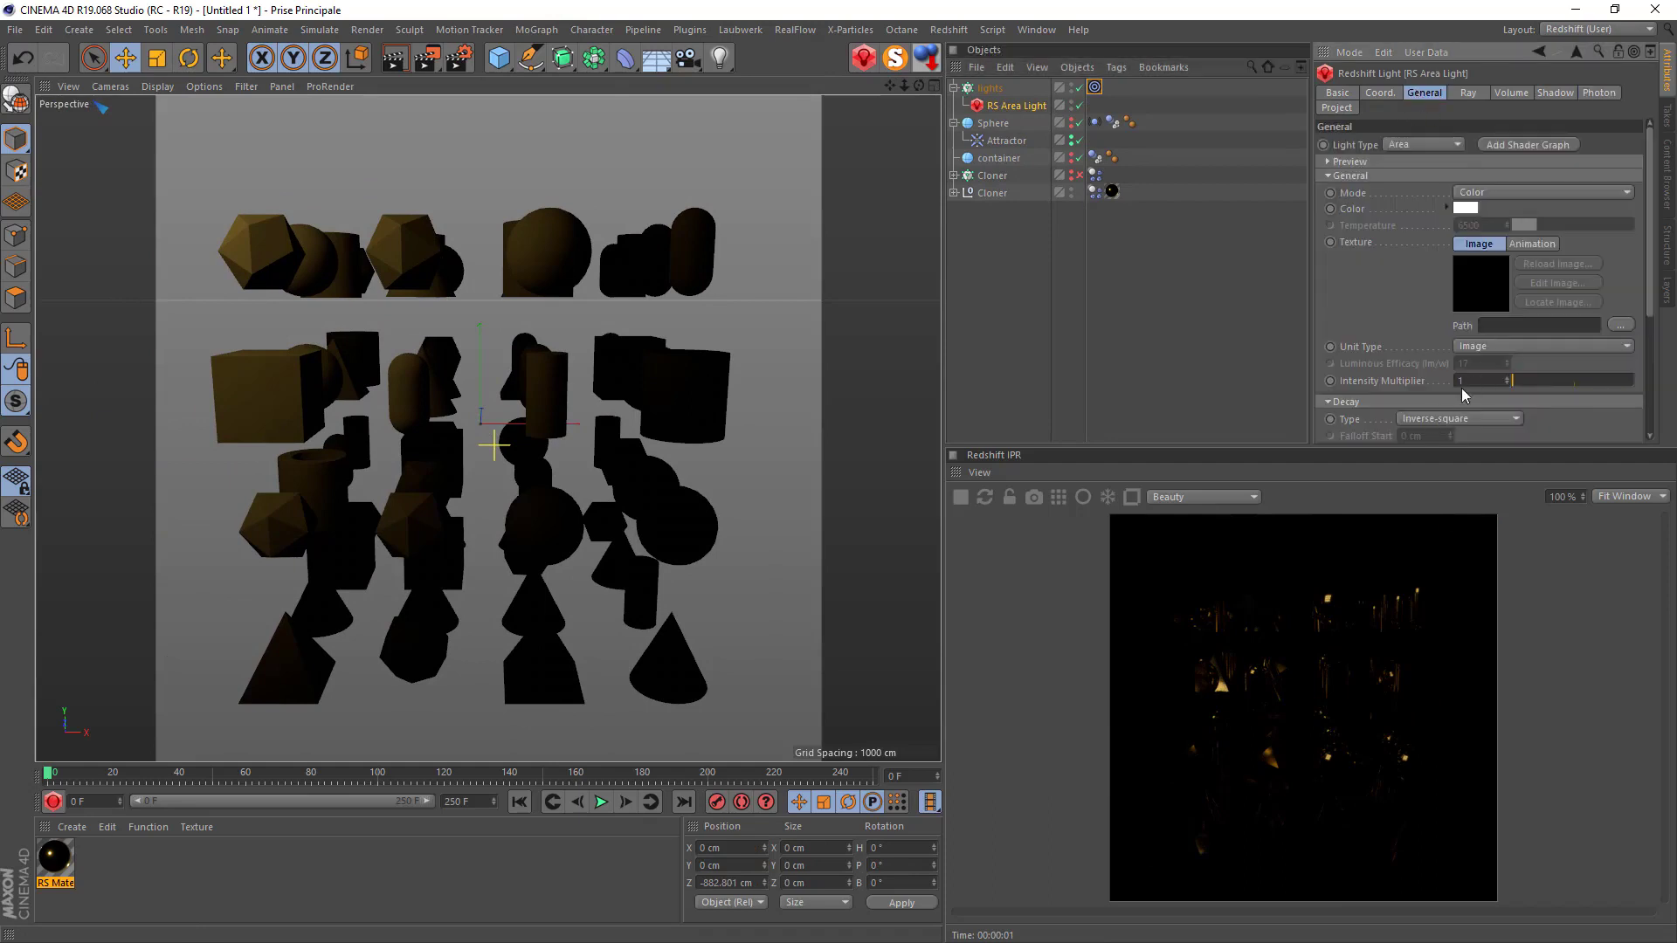
text(5)
key(Return)
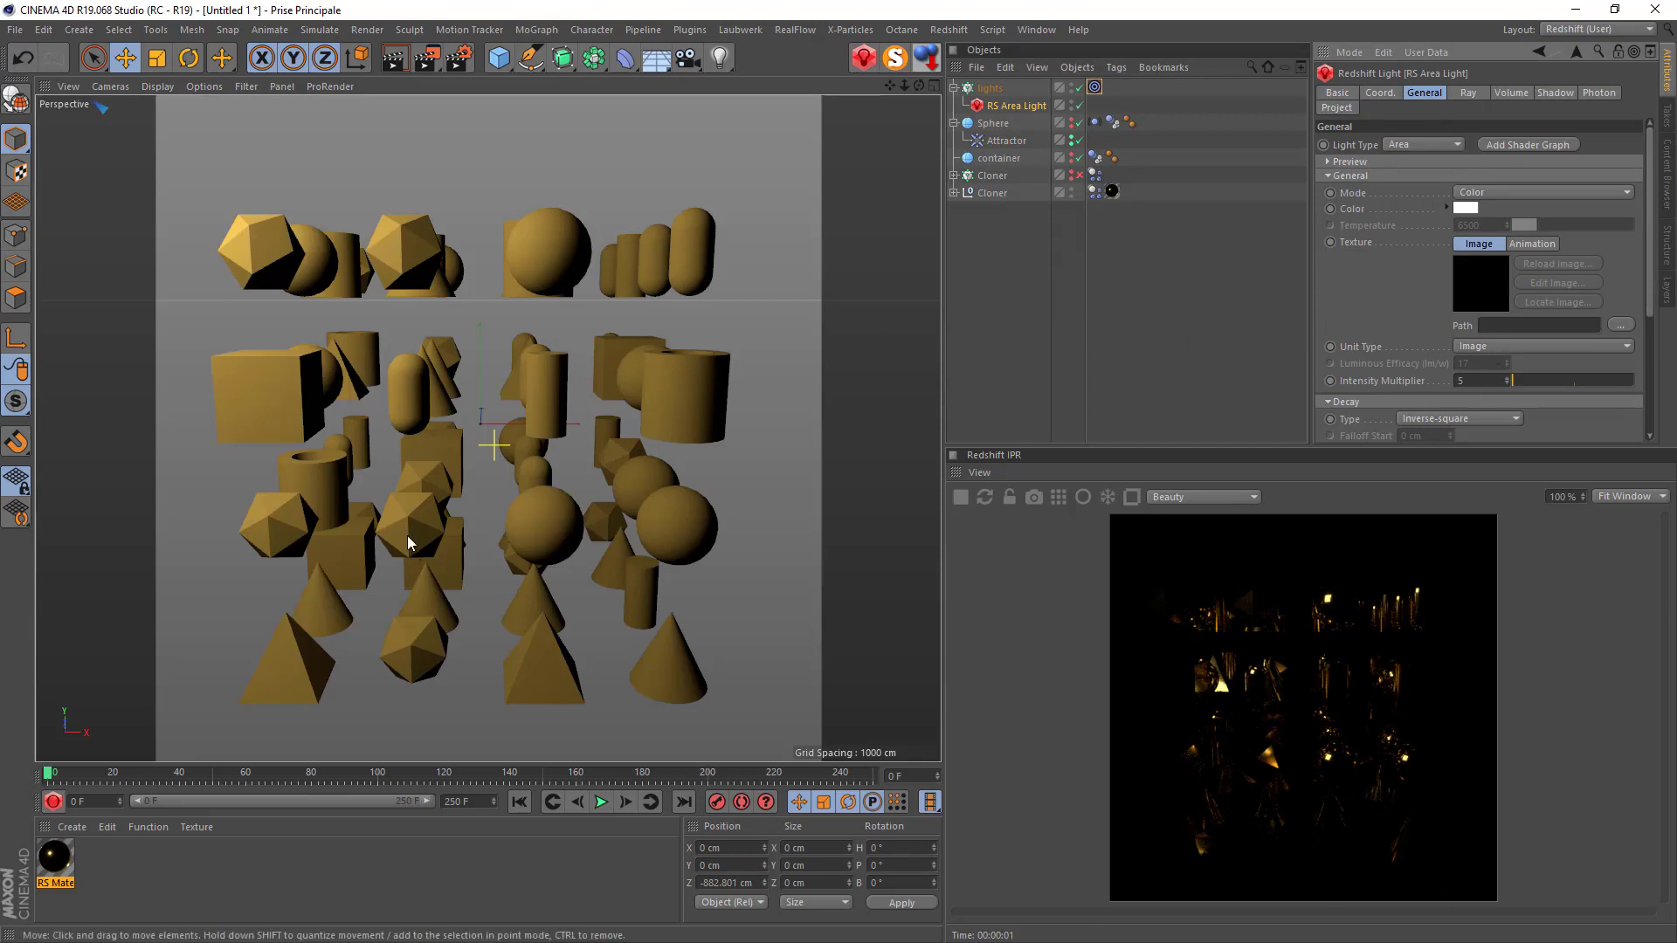
Add a Redshift Dome Light and load studio021.hdr as its dome map.
click(949, 30)
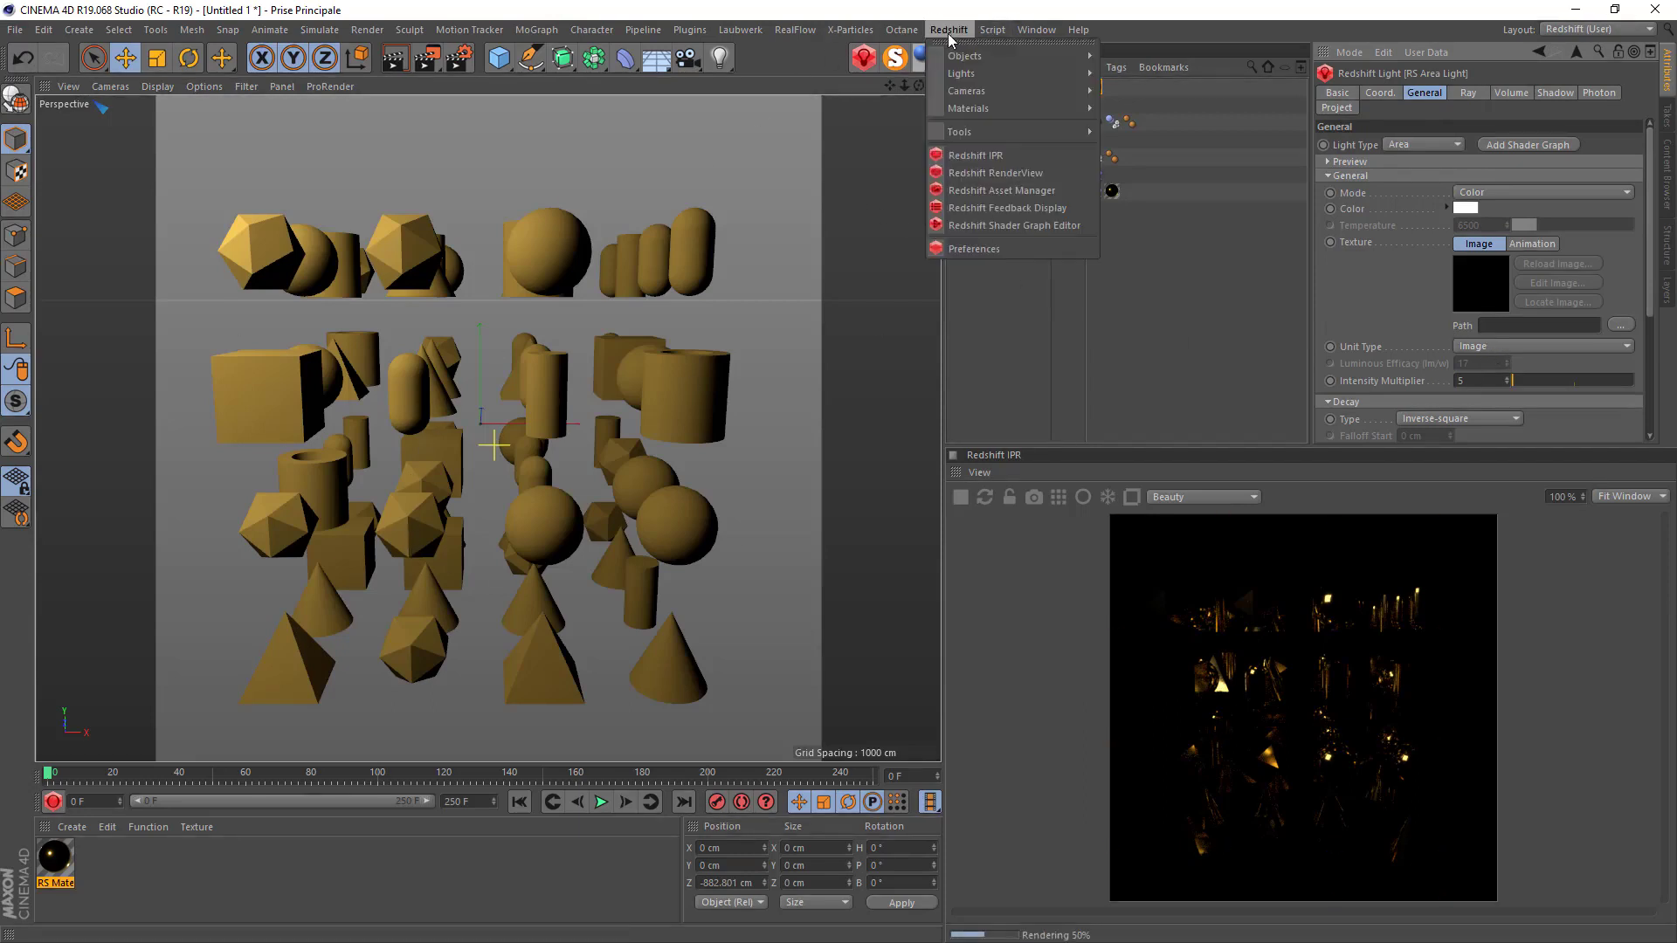
mouse_move(971, 73)
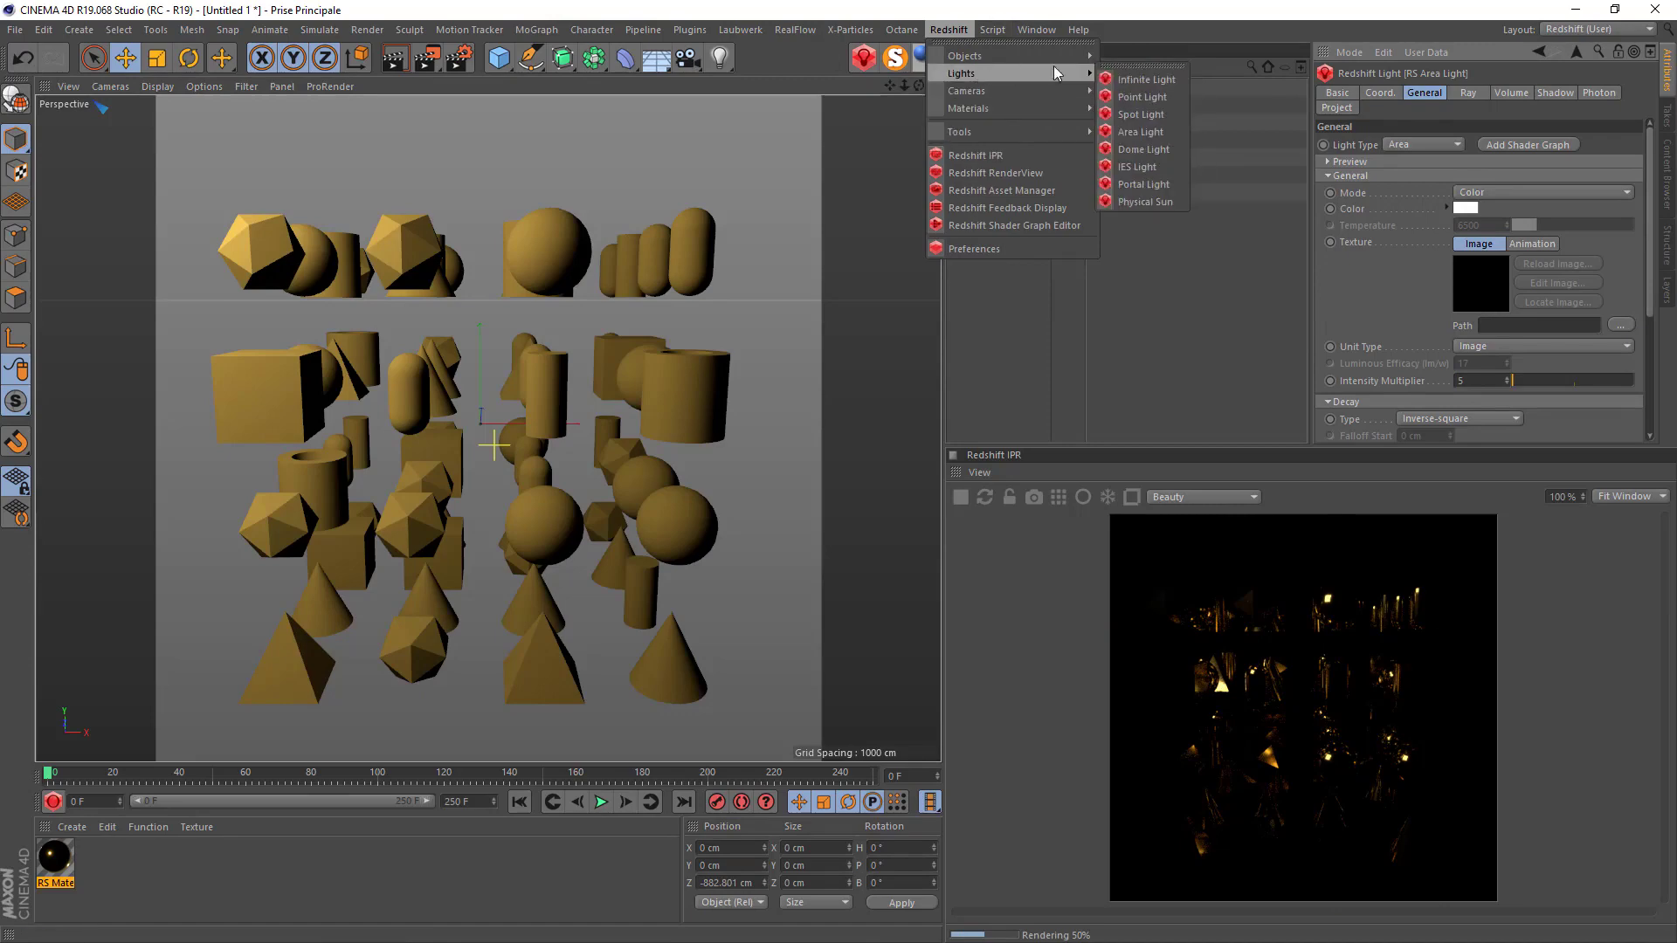
click(1123, 150)
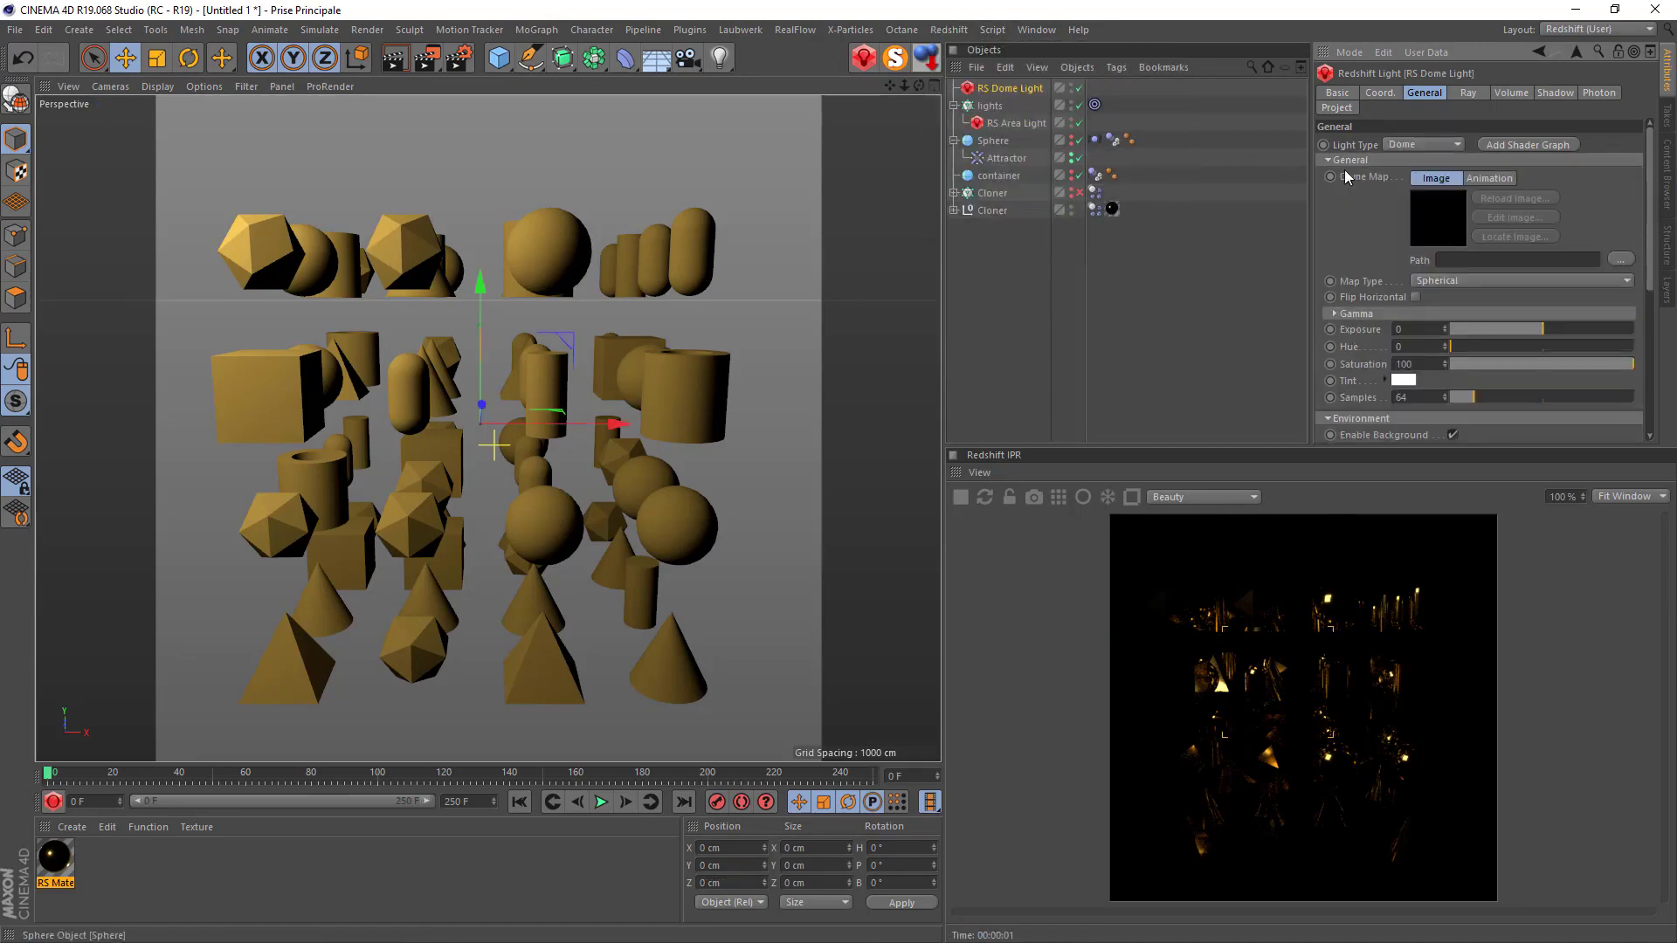
click(1621, 260)
scroll(307, 259, down, 10)
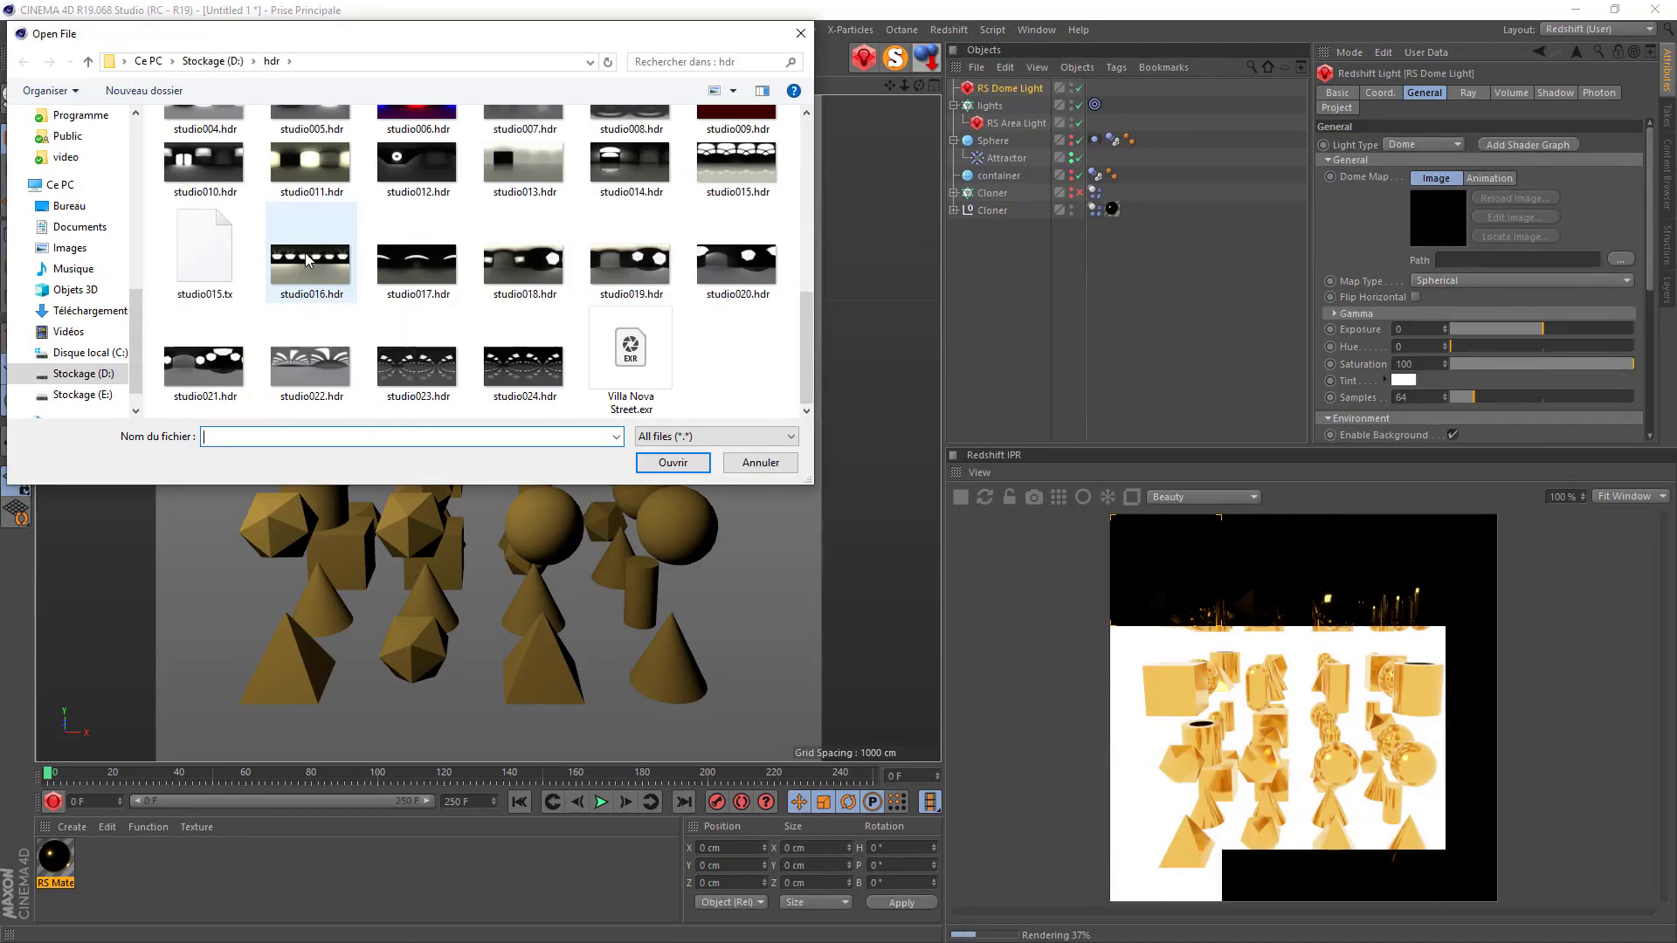
click(177, 362)
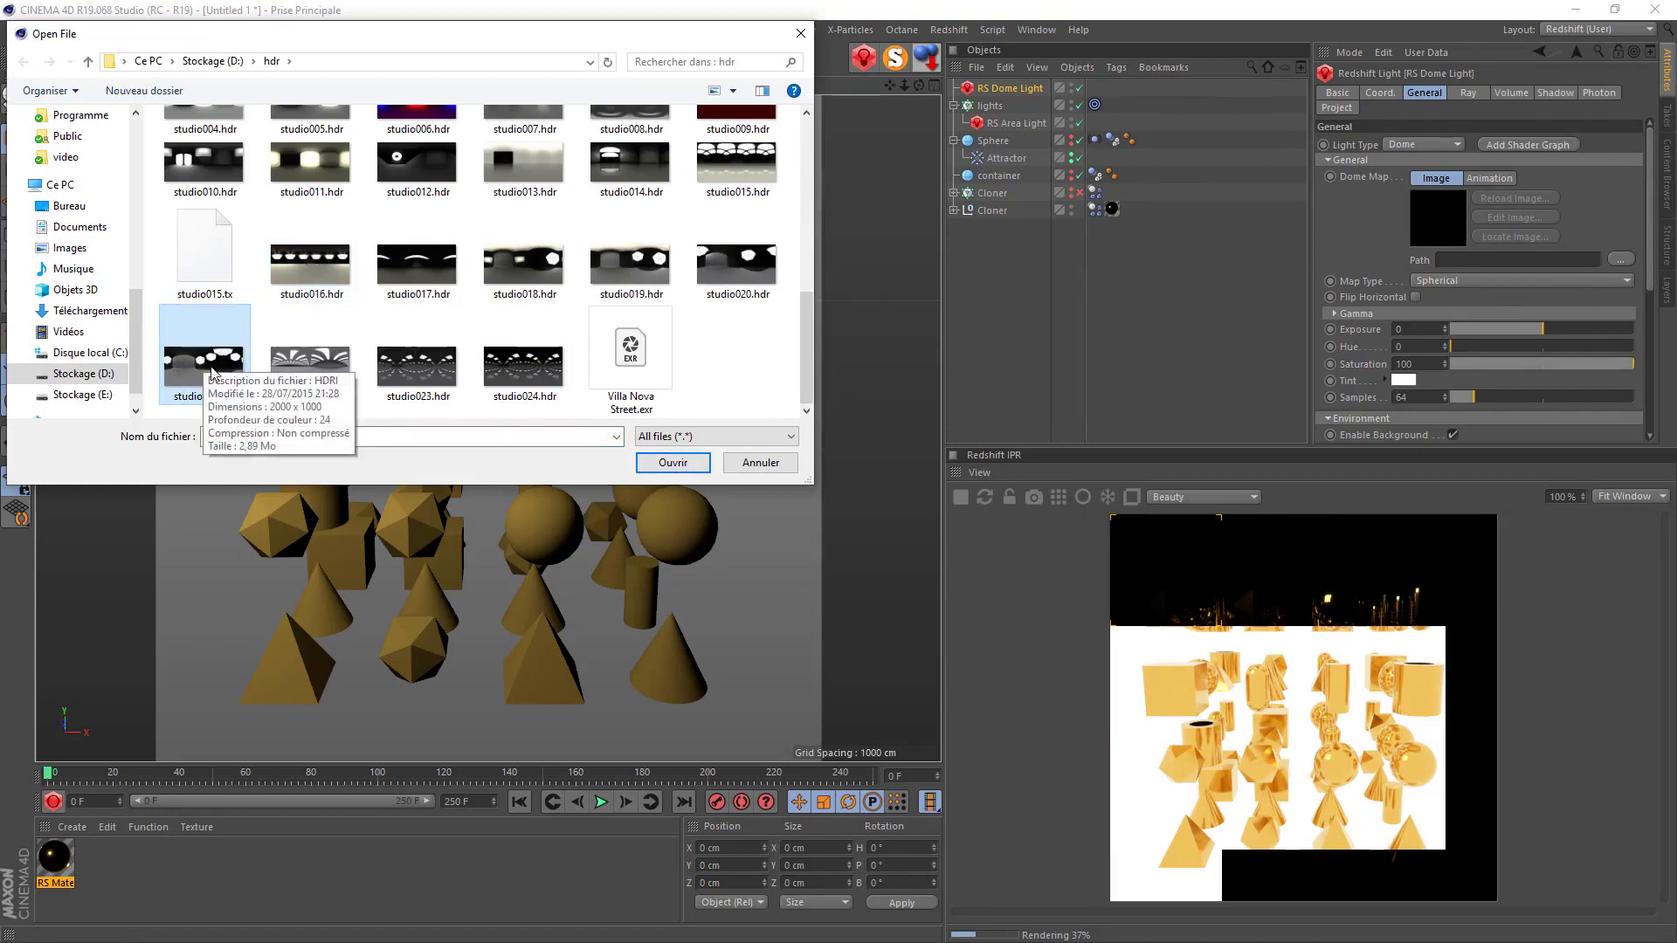
click(671, 461)
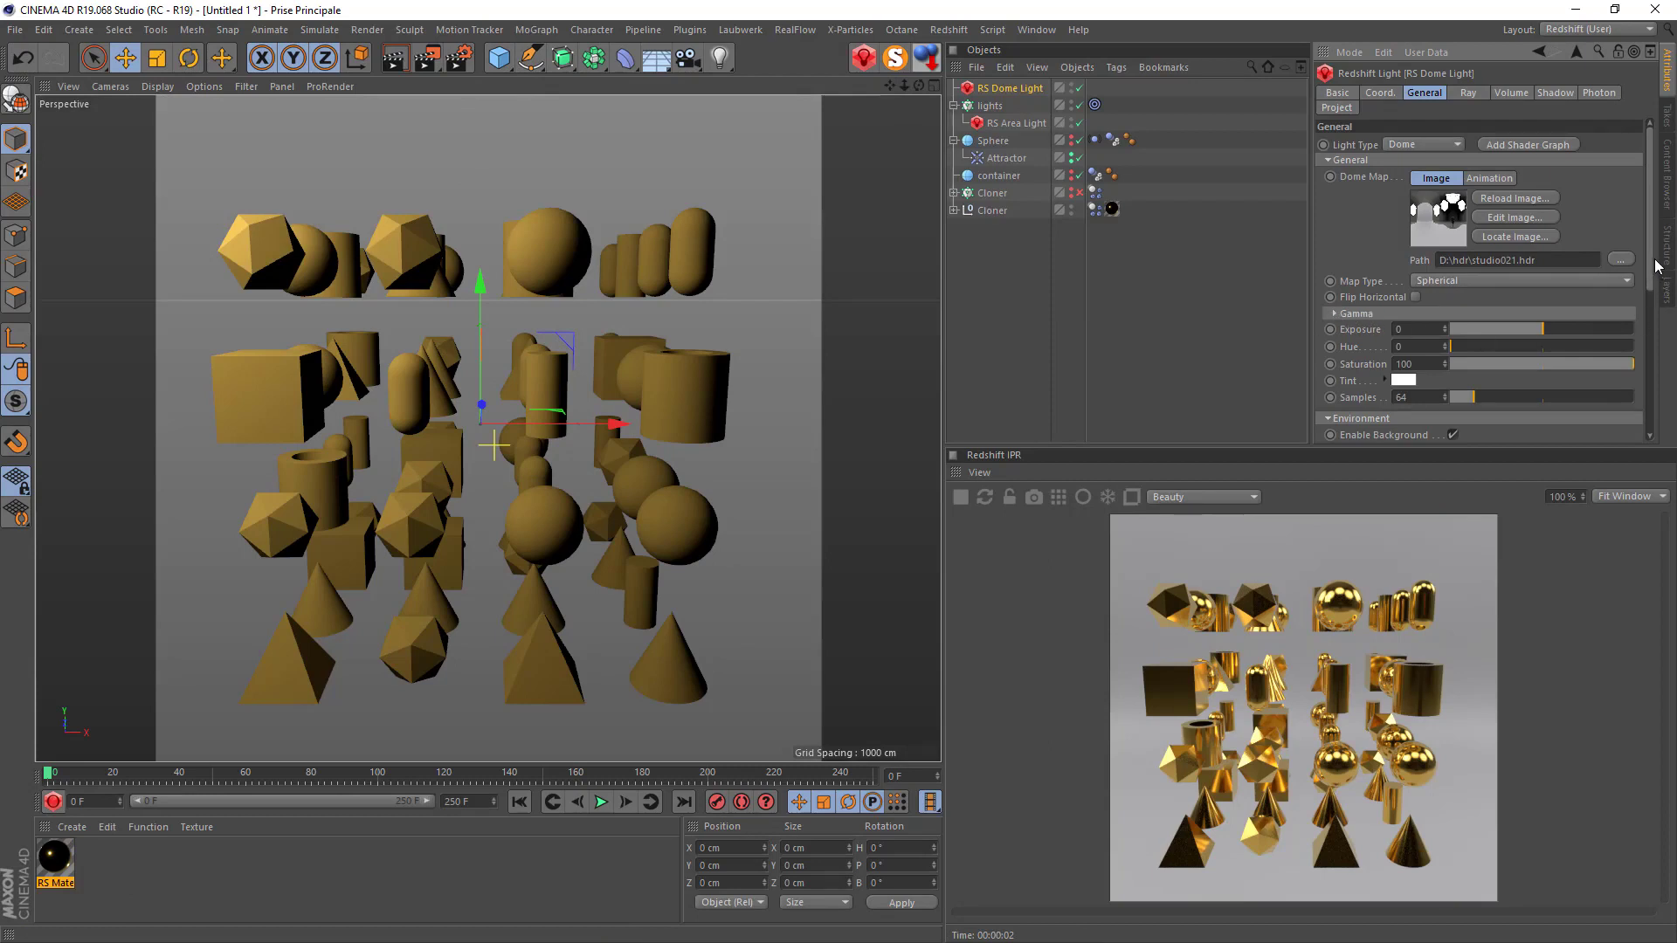
drag(1656, 262, 1639, 348)
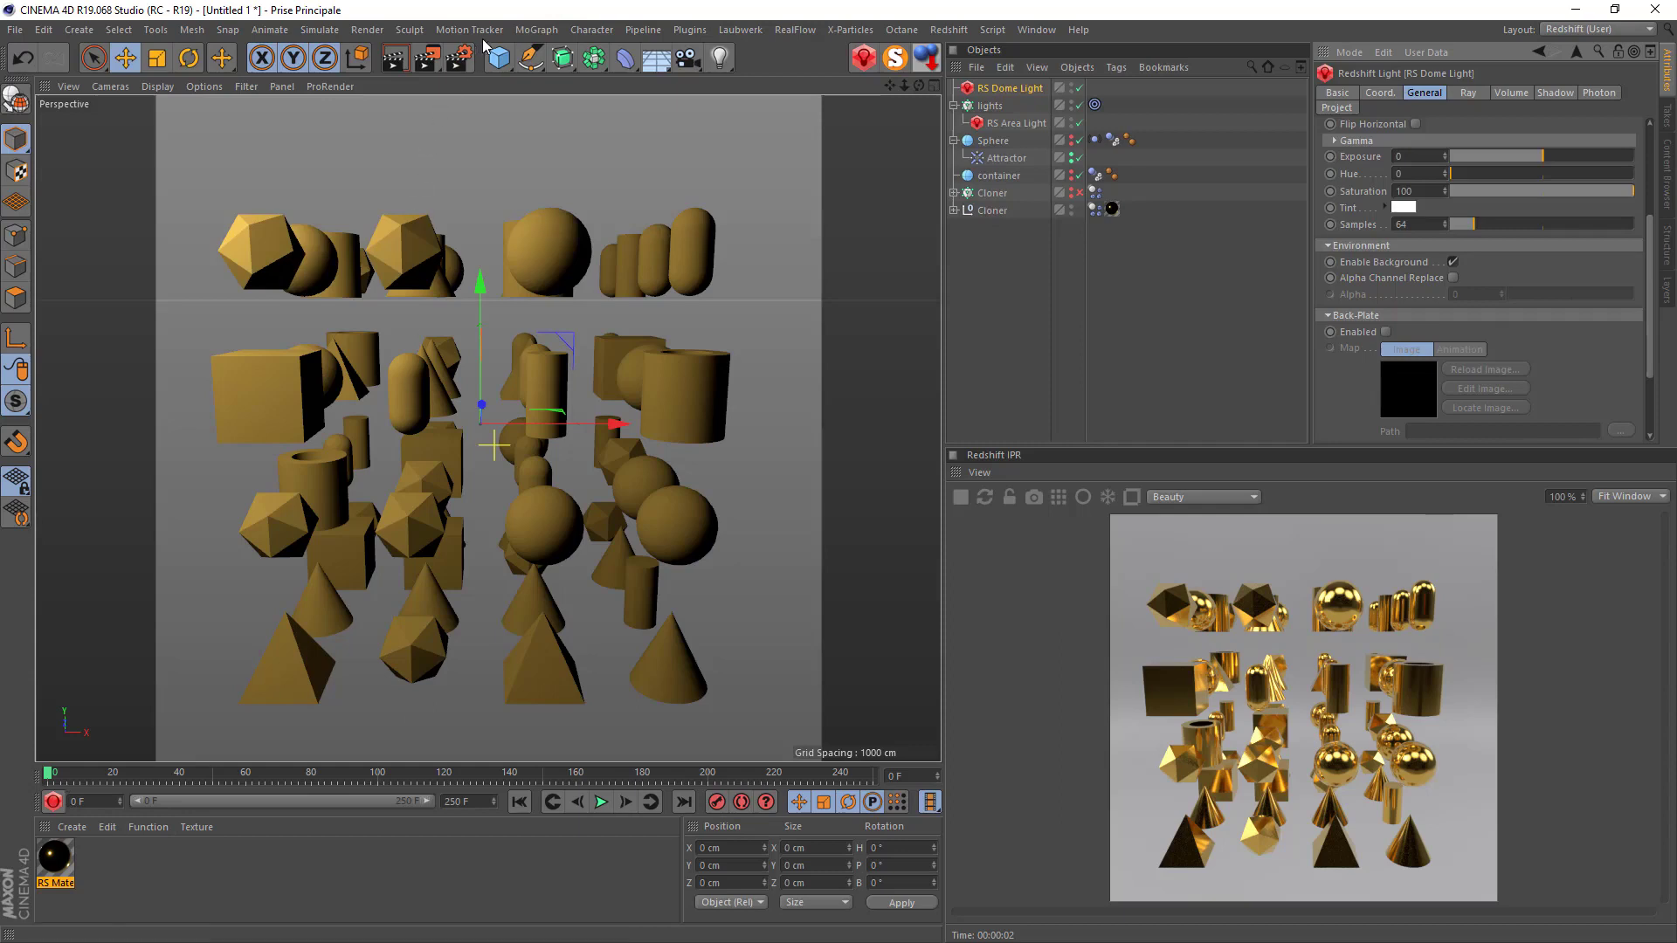
Add a Plane object and rotate it to a 90° pitch so it stands upright facing the view.
drag(498, 56, 647, 121)
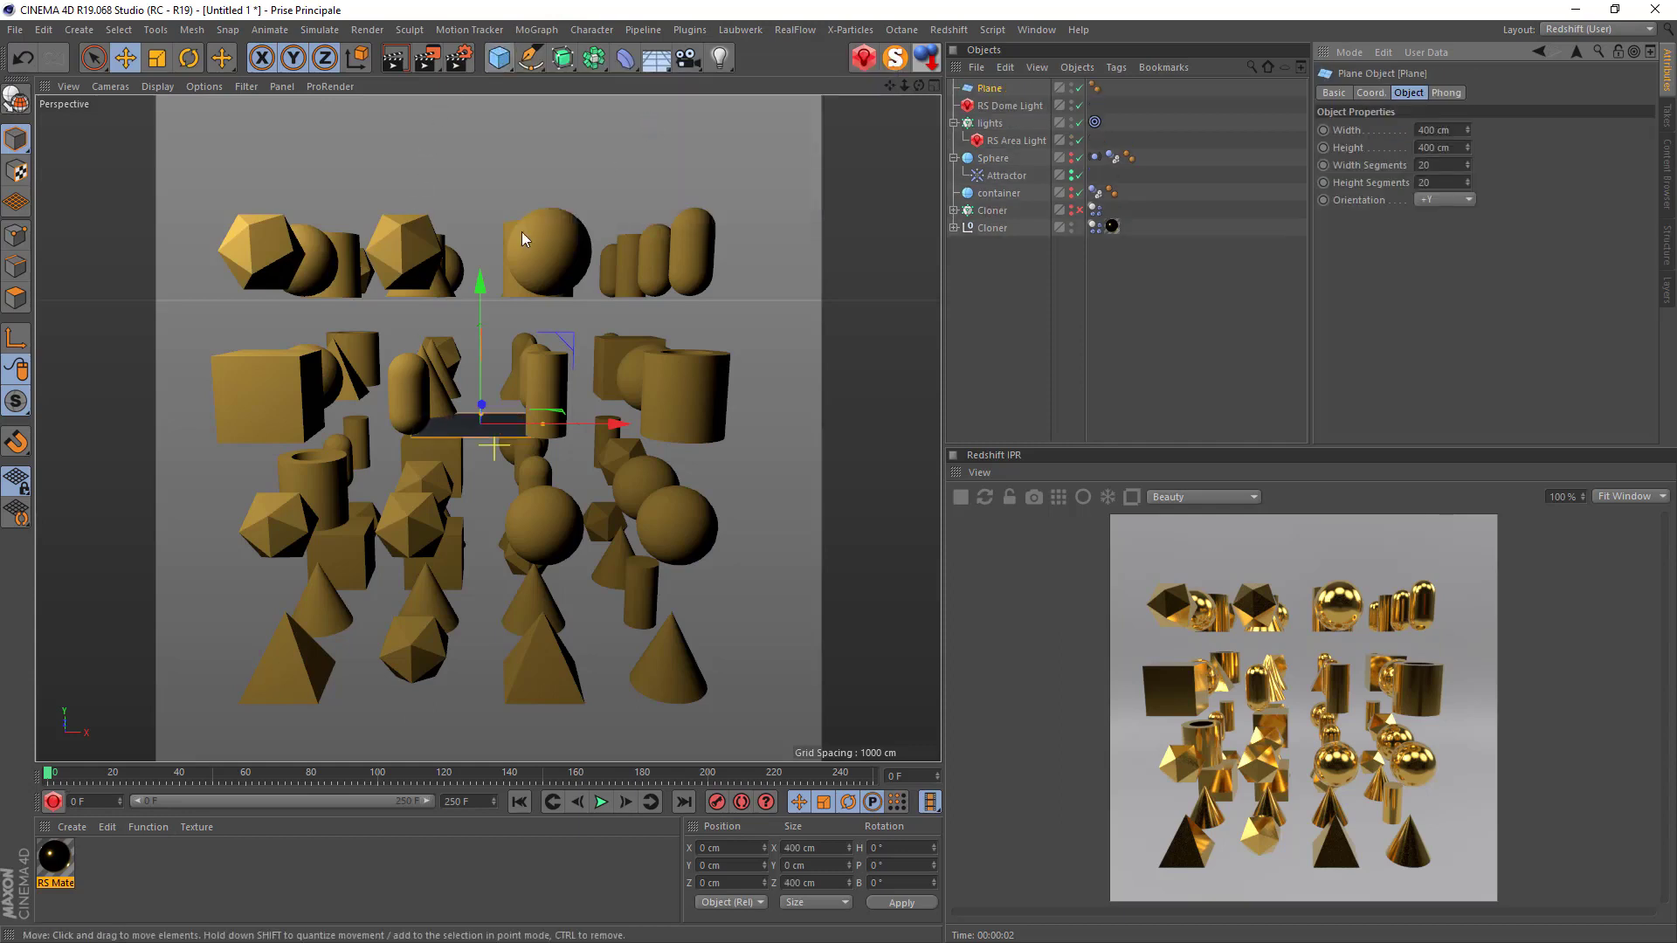
click(189, 58)
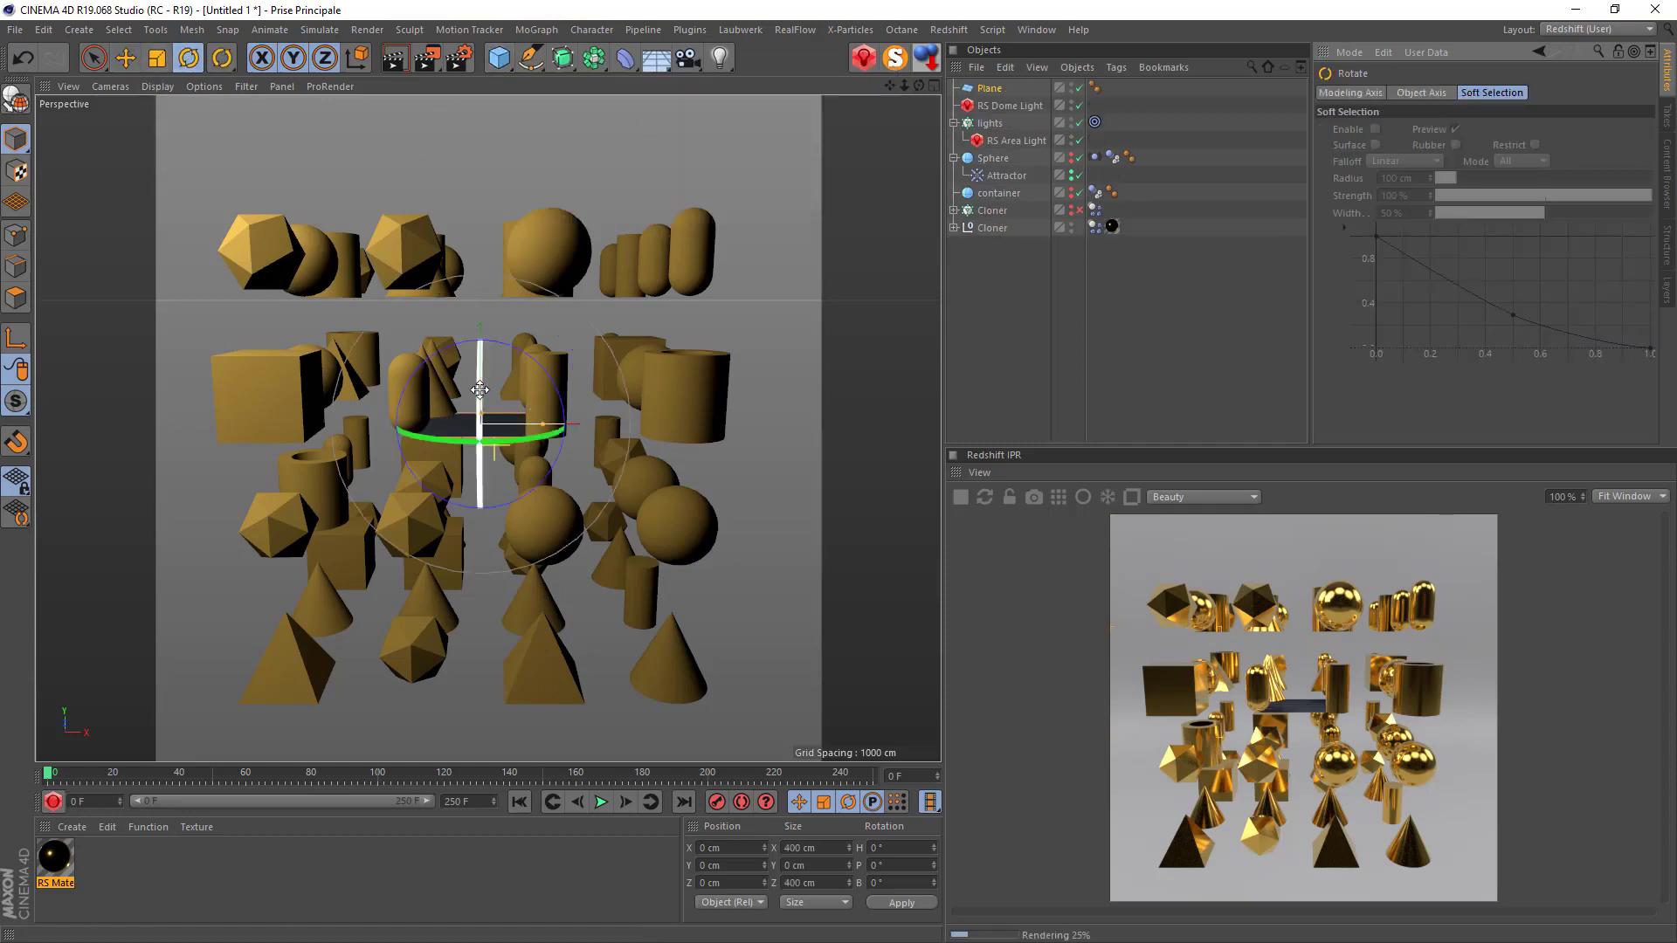
drag(479, 389, 462, 581)
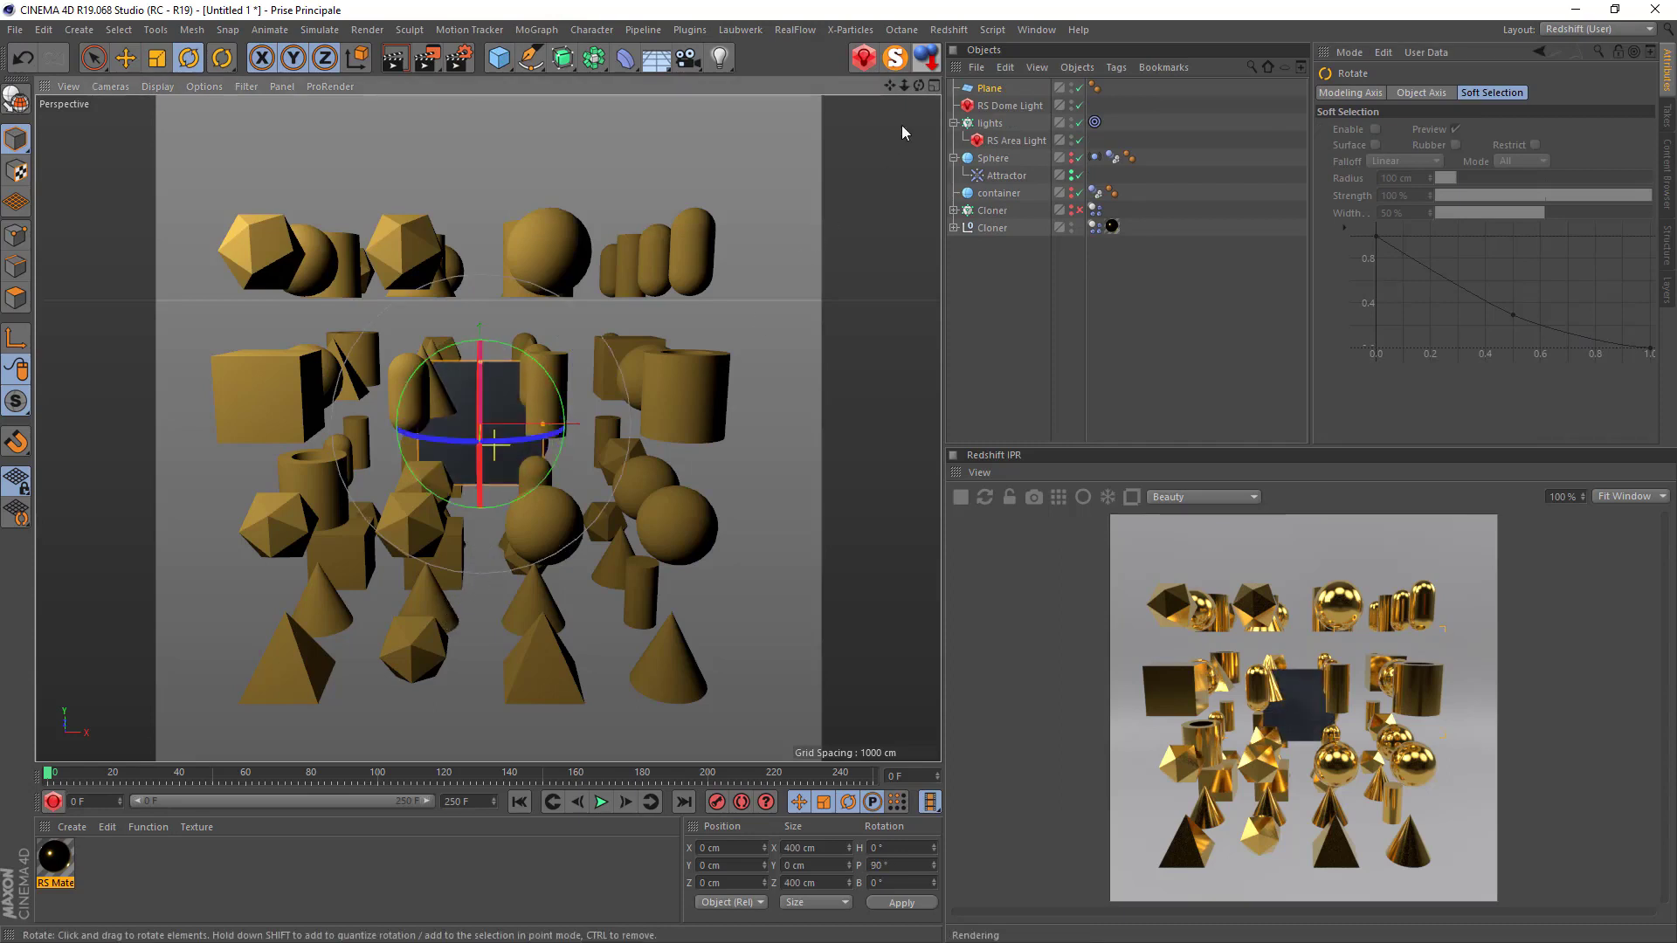
Move the Plane far behind the cloned shapes, to about Z 11134 cm.
click(928, 67)
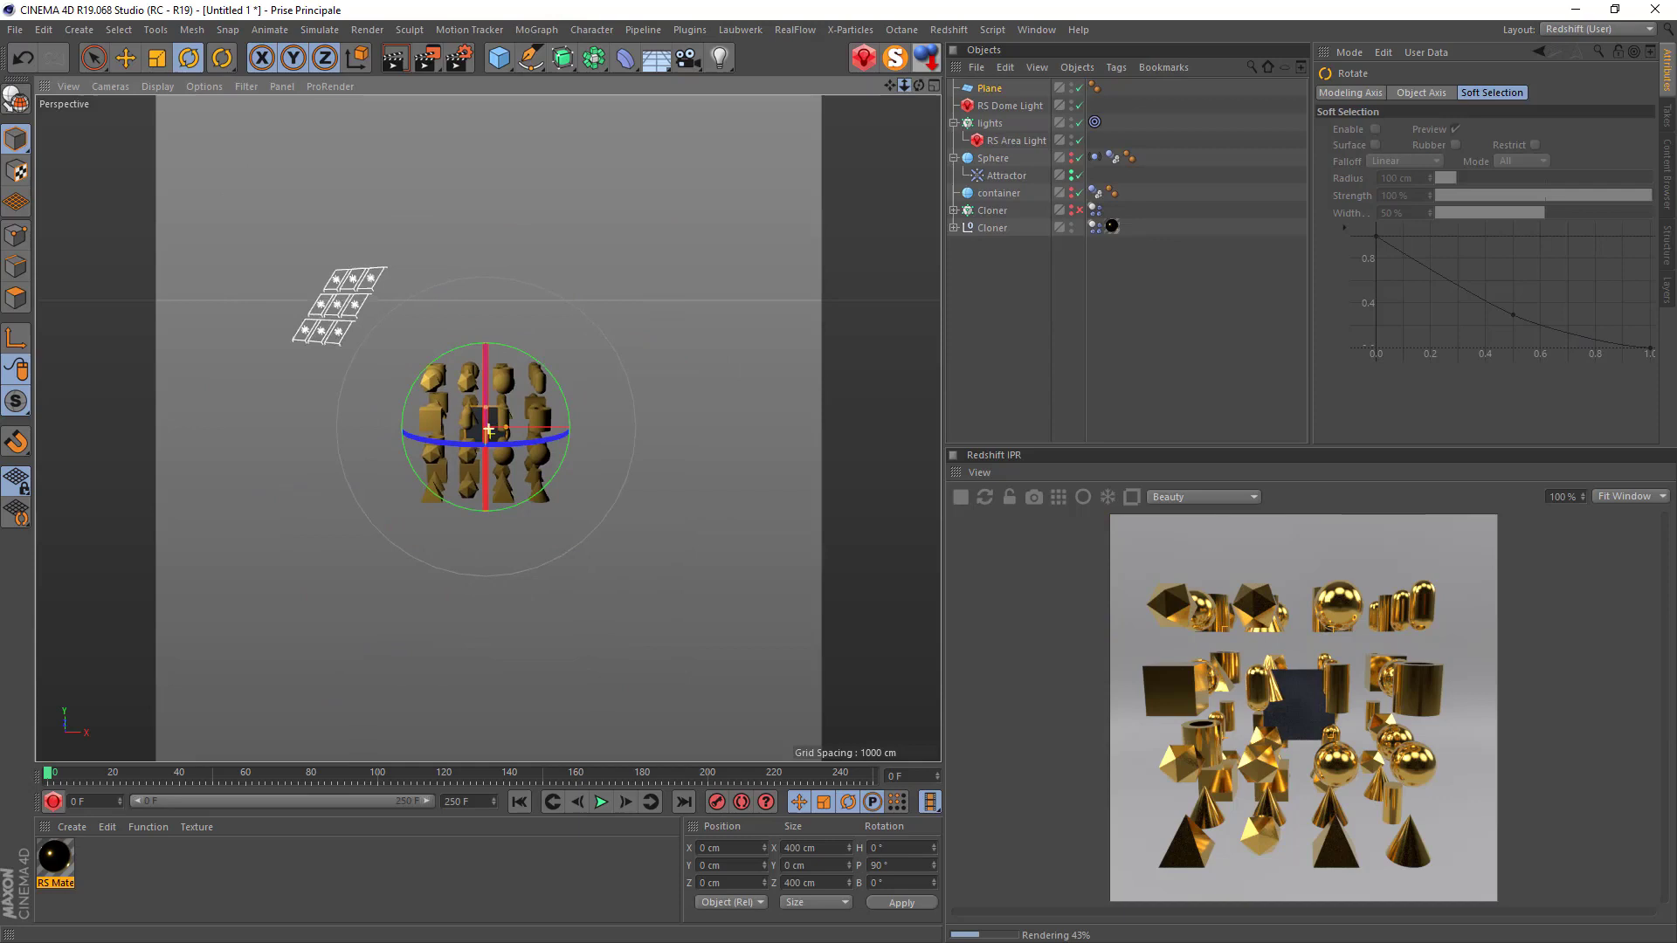
click(929, 68)
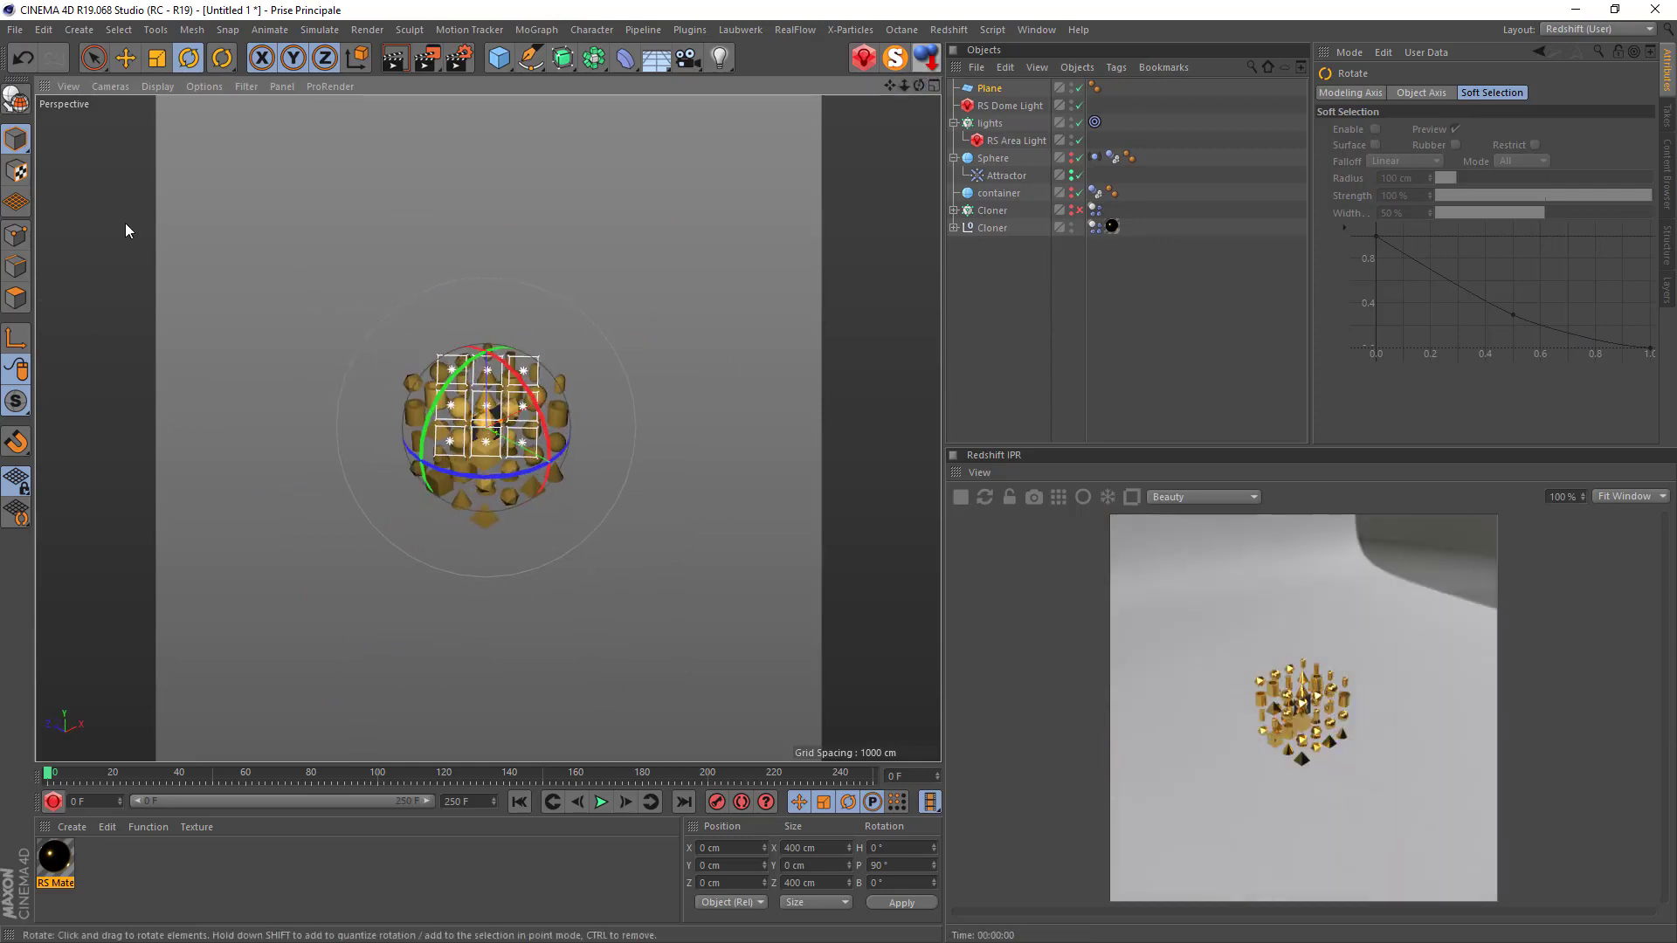
click(125, 58)
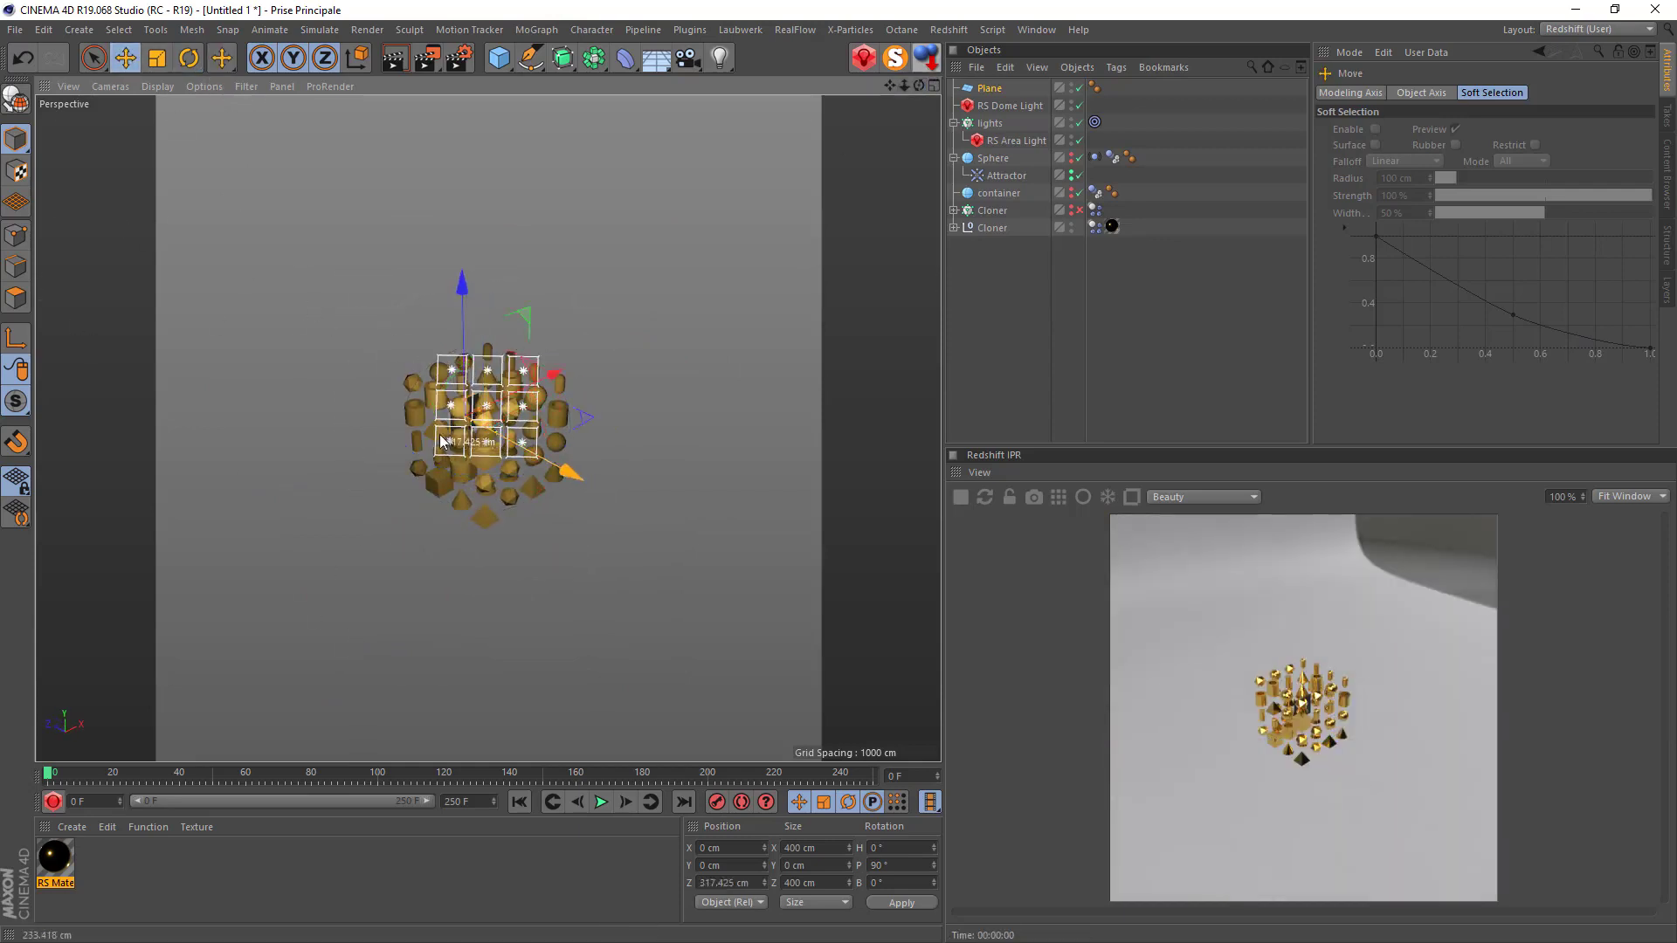
drag(398, 389, 133, 285)
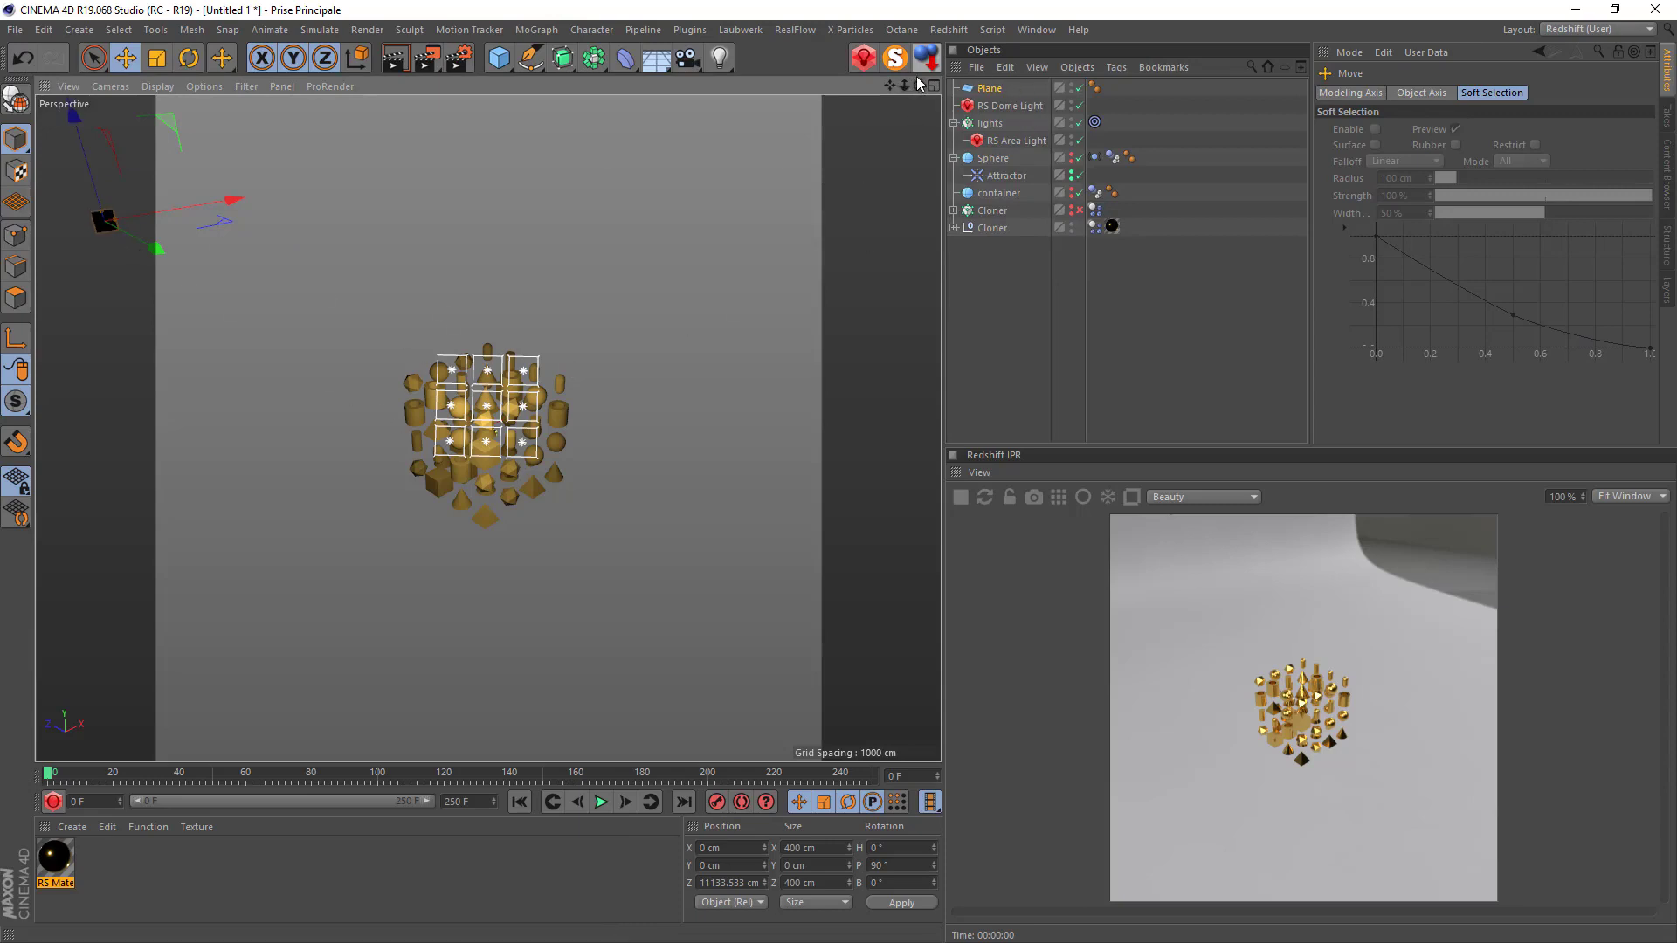
drag(918, 86, 830, 43)
scroll(559, 489, up, 3)
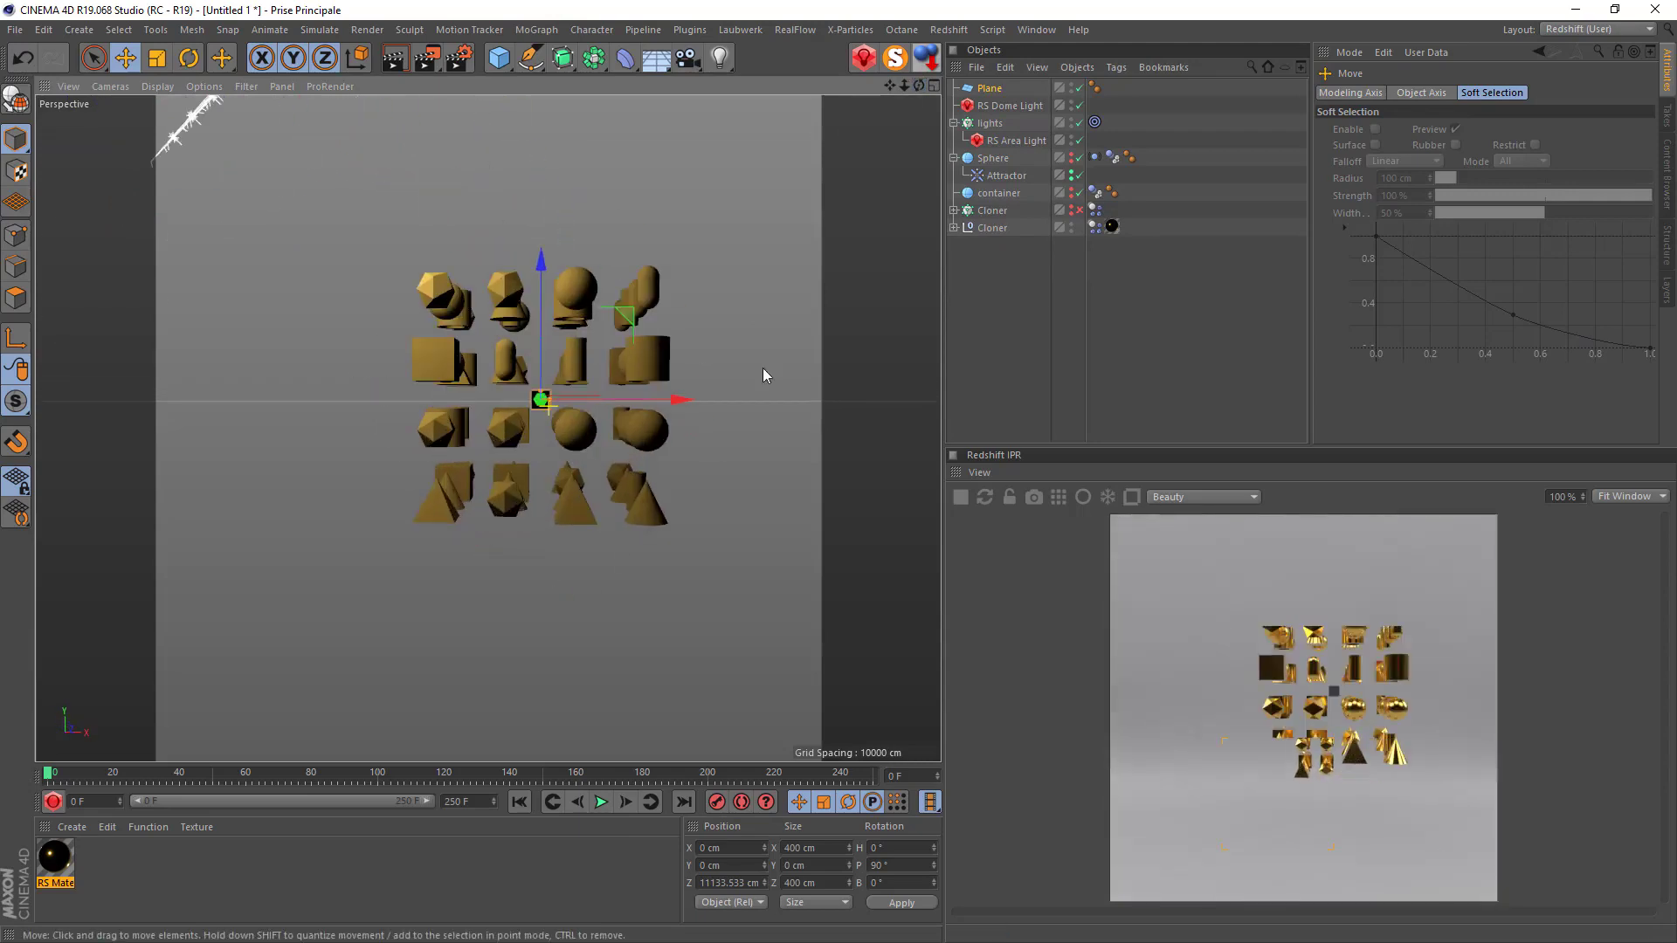
Add a Redshift camera, set its focal length to 80 mm, and look through it.
click(947, 29)
mouse_move(964, 99)
click(1164, 98)
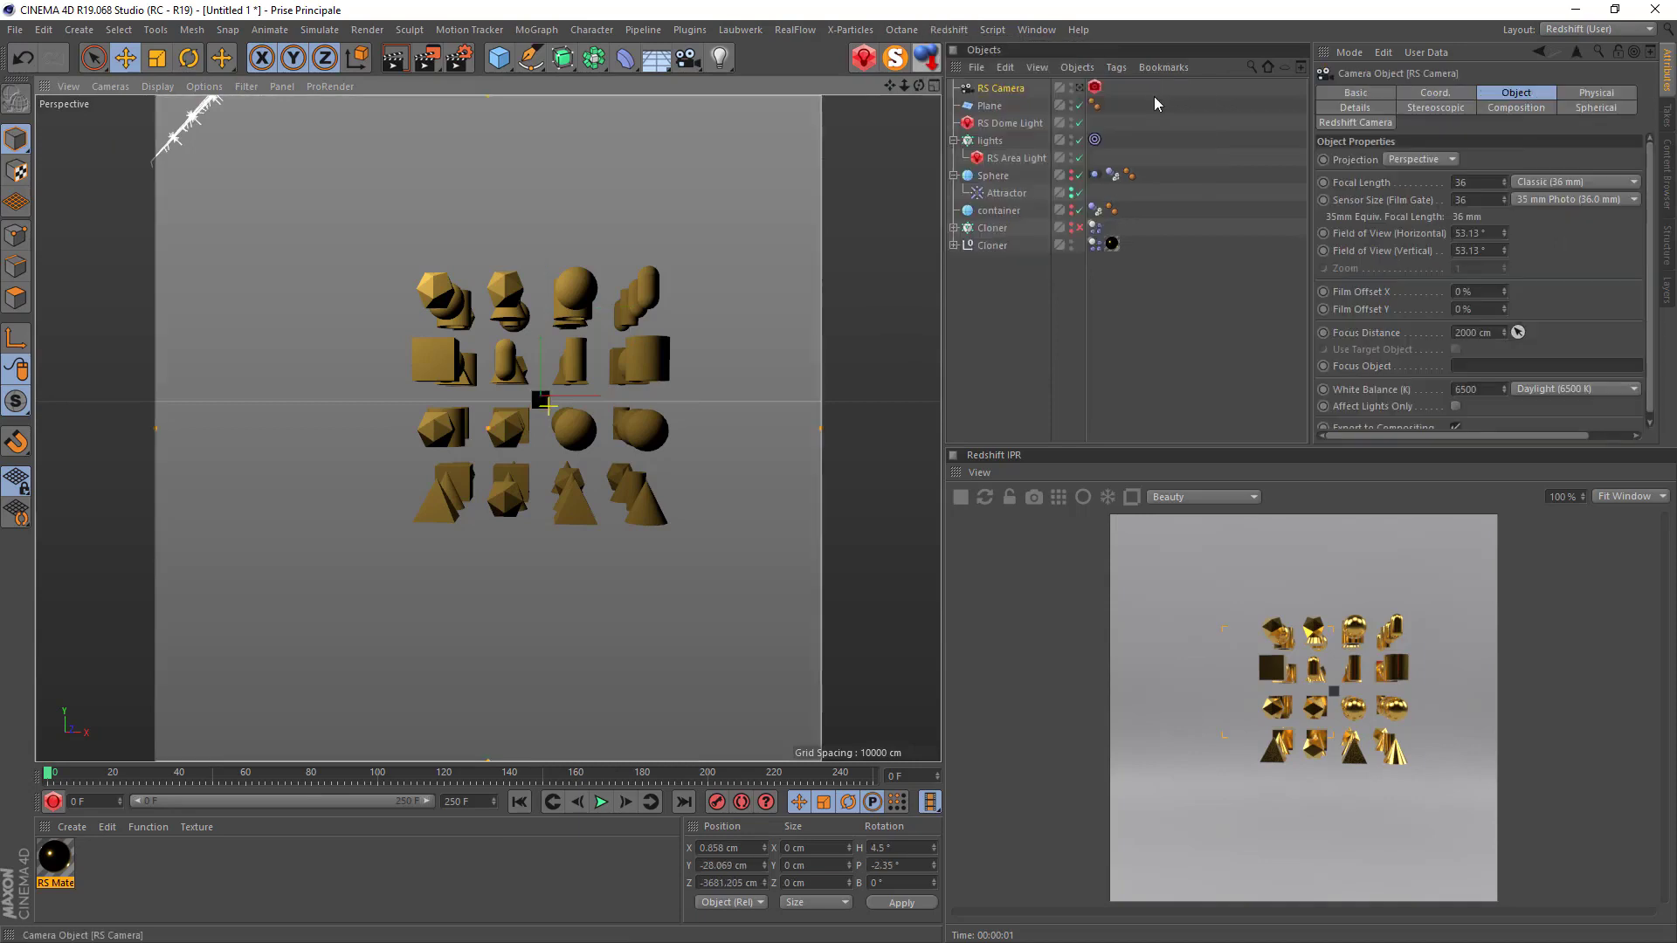
double_click(1475, 183)
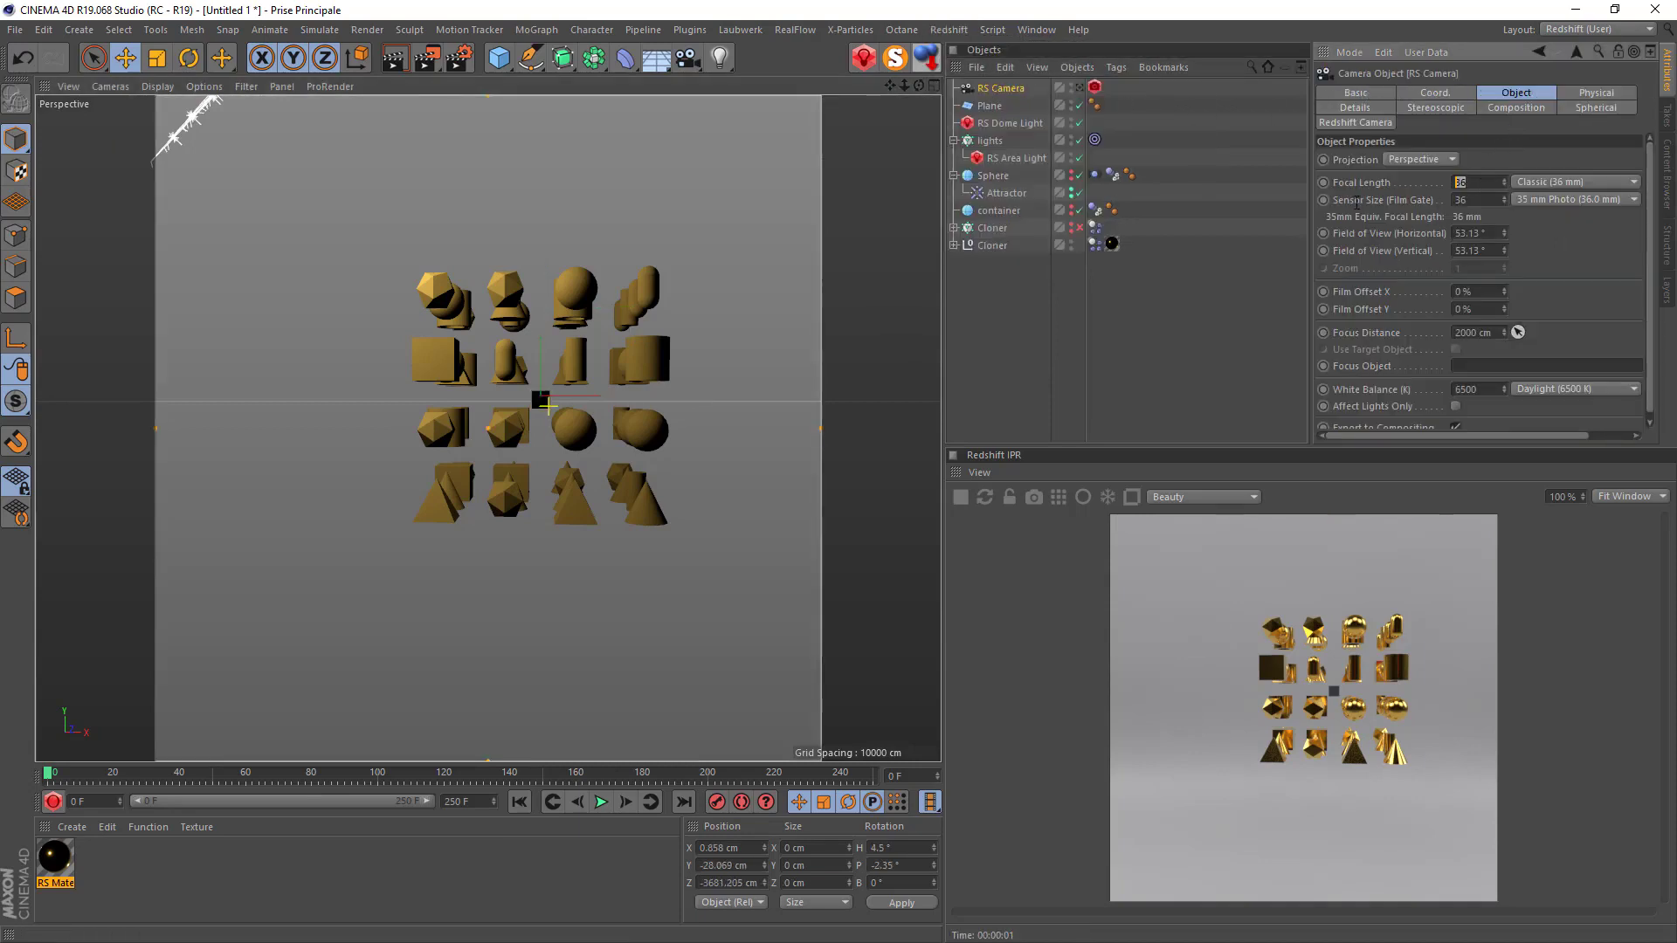
text(80)
key(Return)
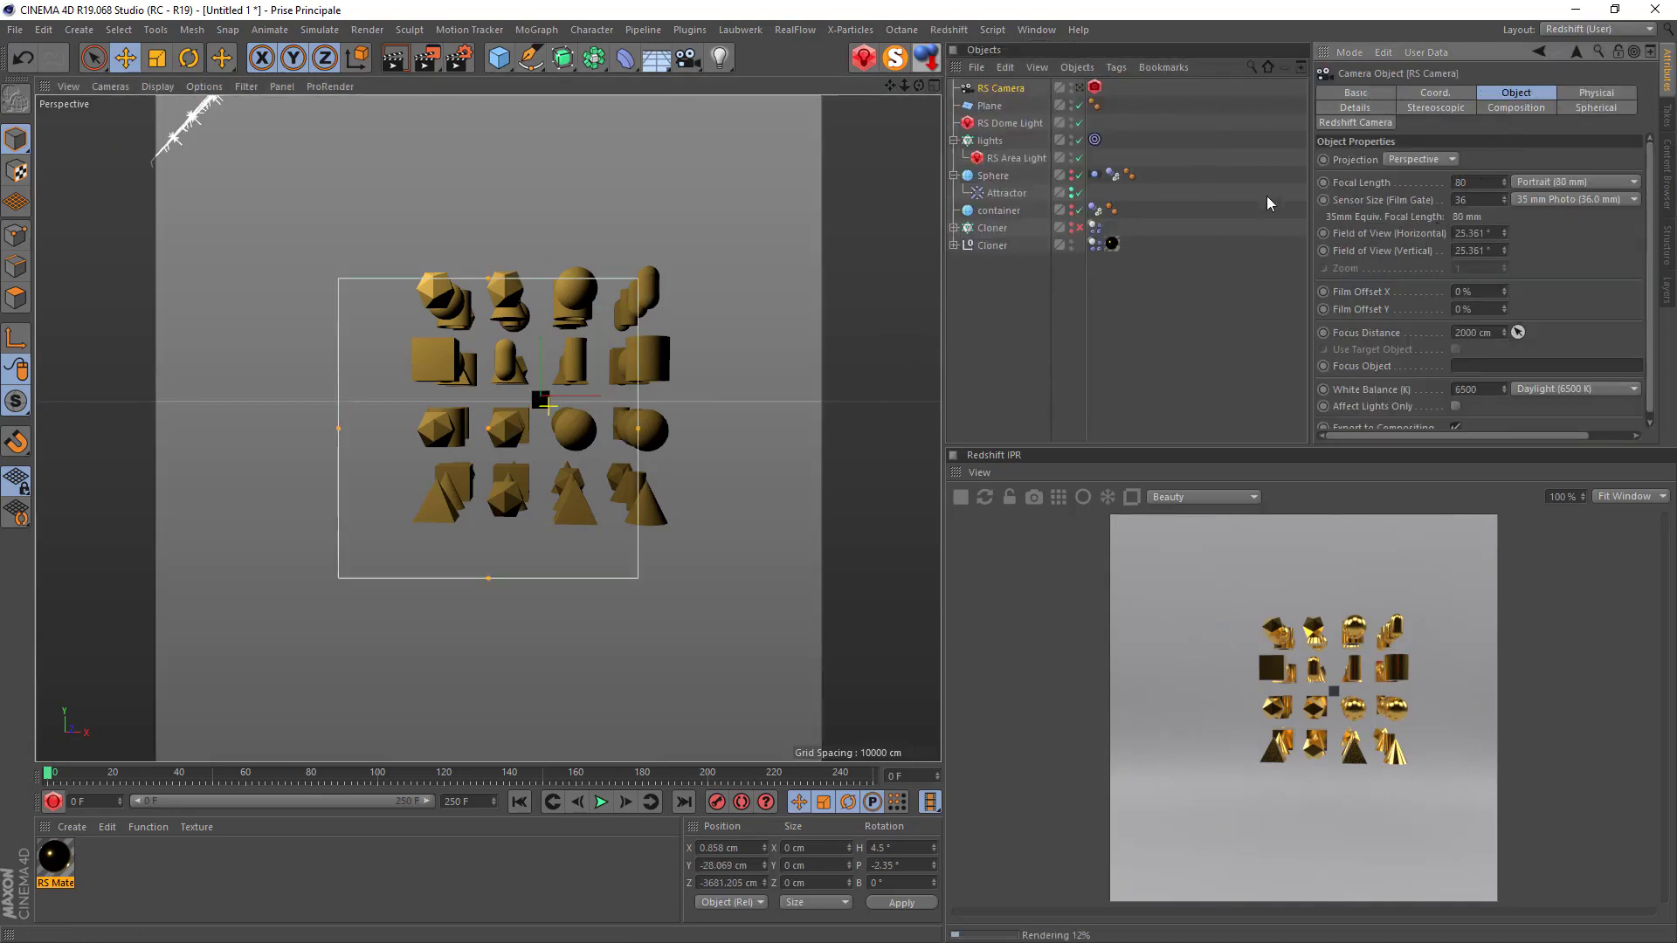
click(1080, 88)
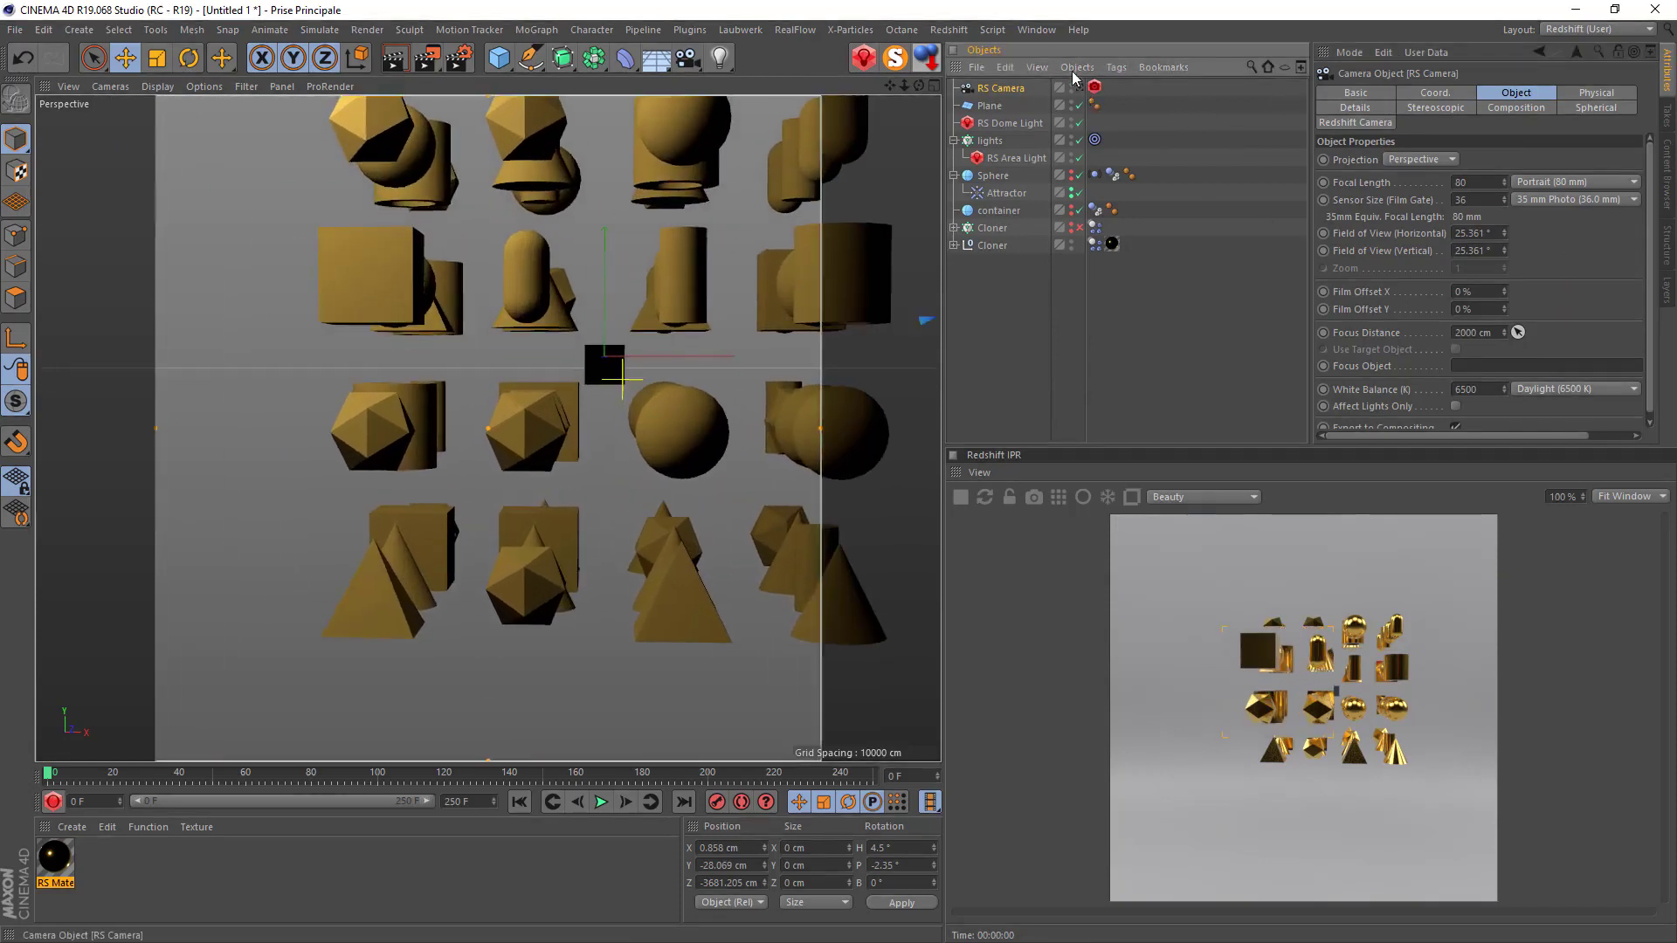
Pull the RS Camera back to about Z -4744 cm, then zero its heading, pitch, X position and Y position.
drag(903, 85, 900, 85)
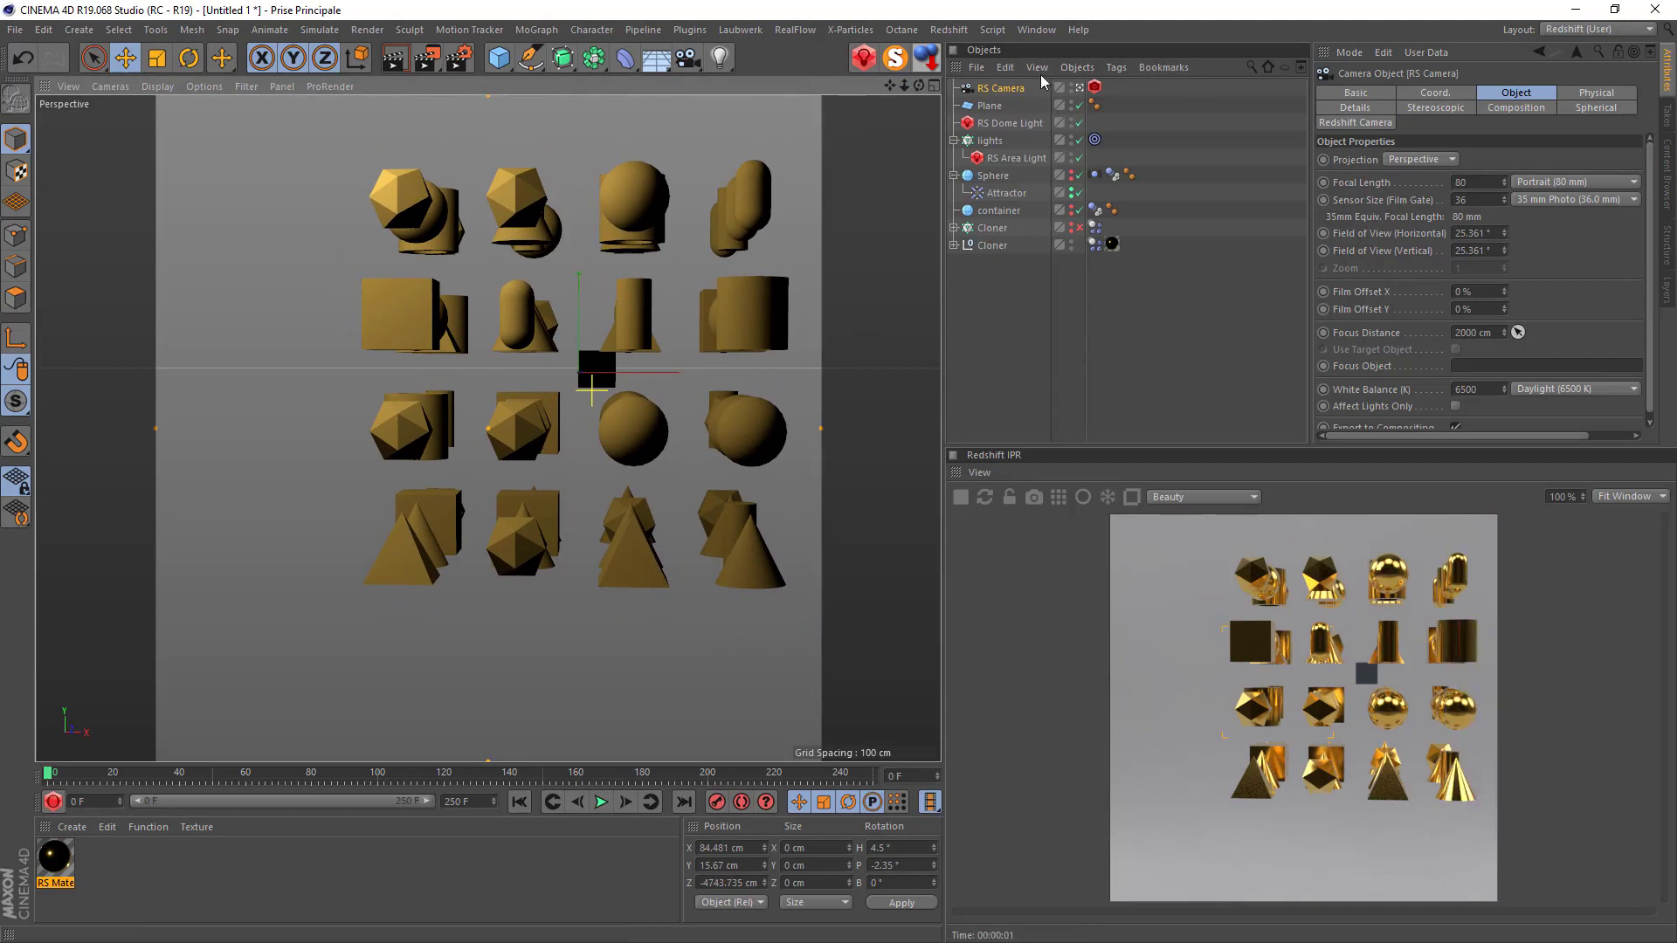
click(1441, 95)
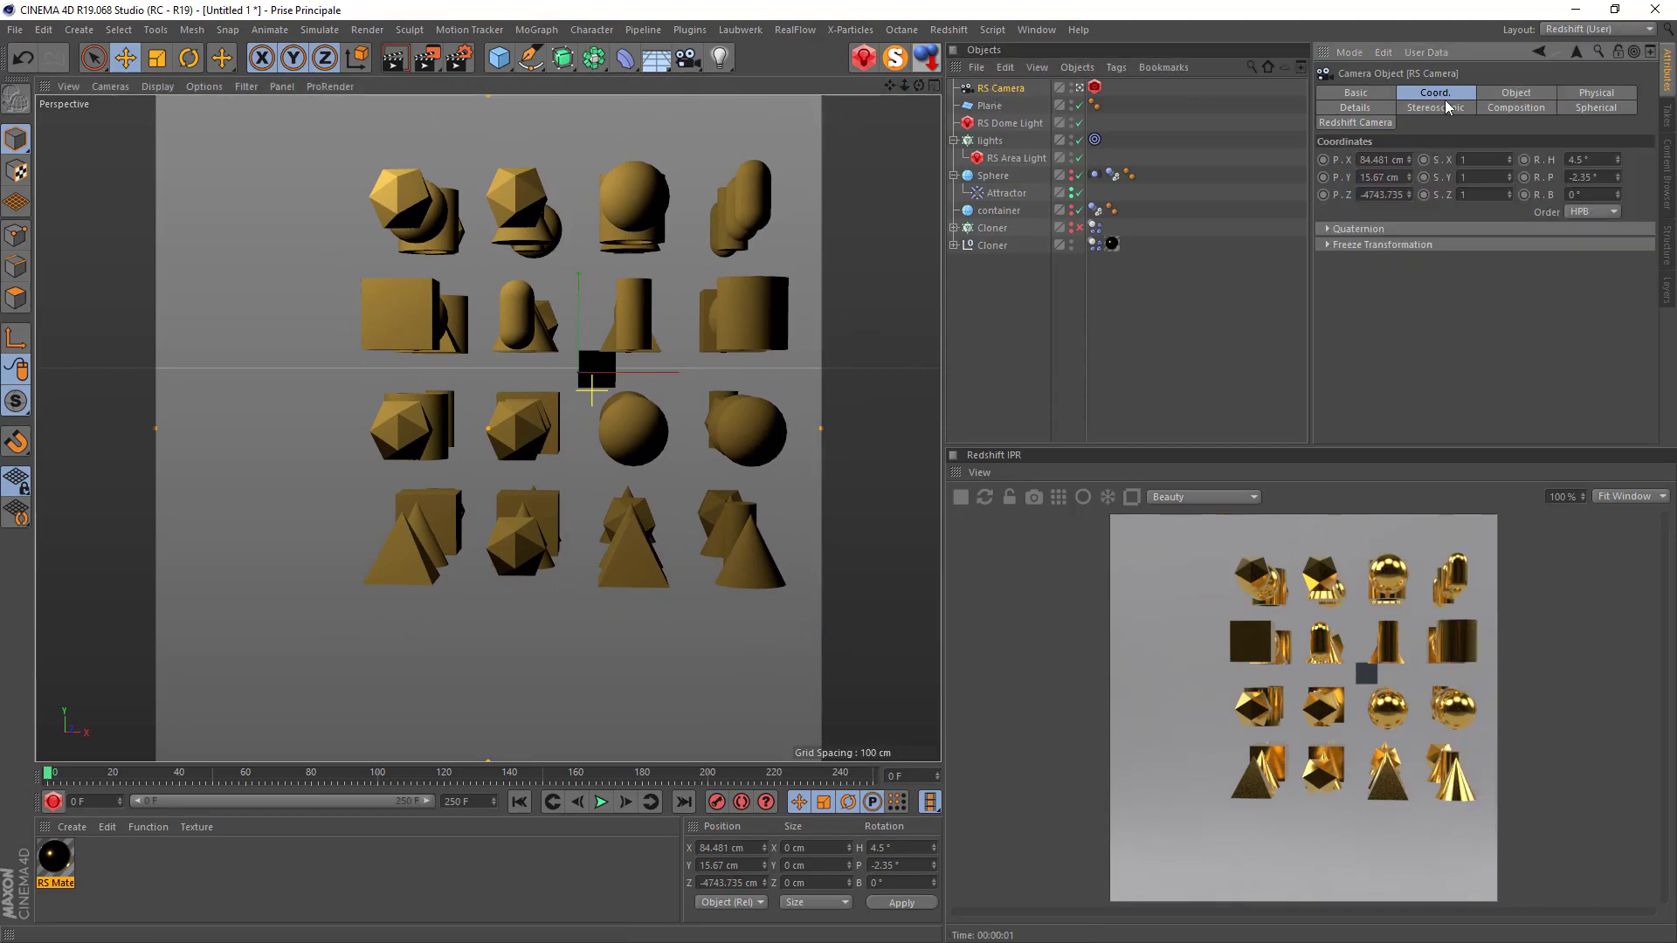
double_click(1601, 178)
text(0)
key(Return)
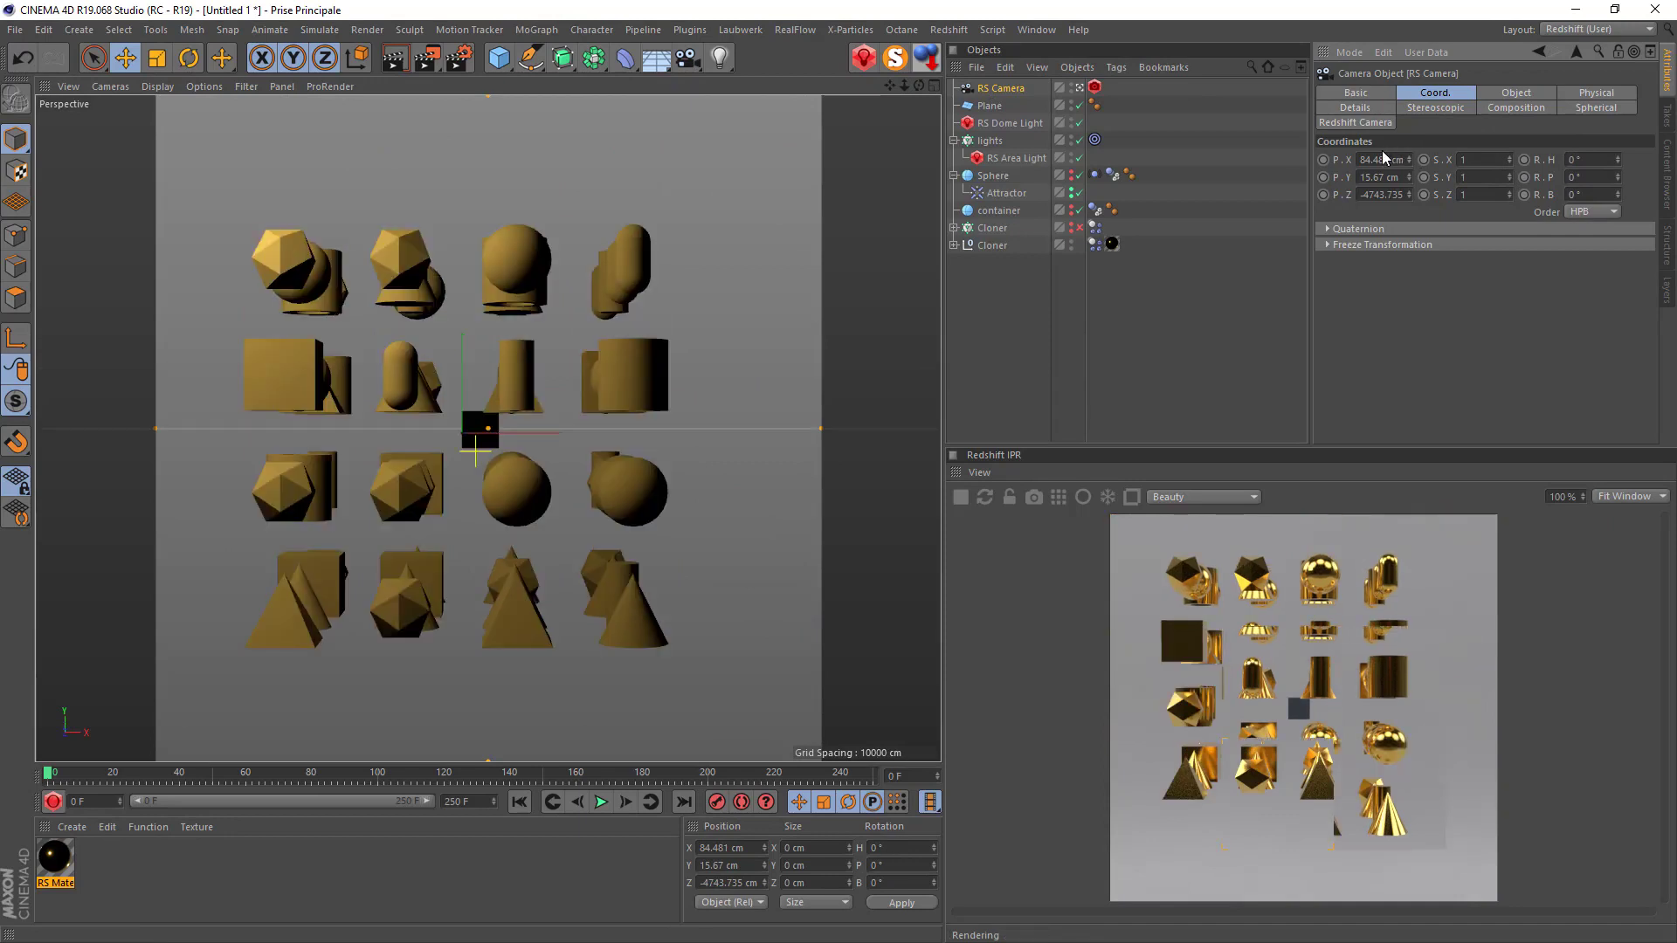
double_click(1381, 159)
text(0)
double_click(1393, 179)
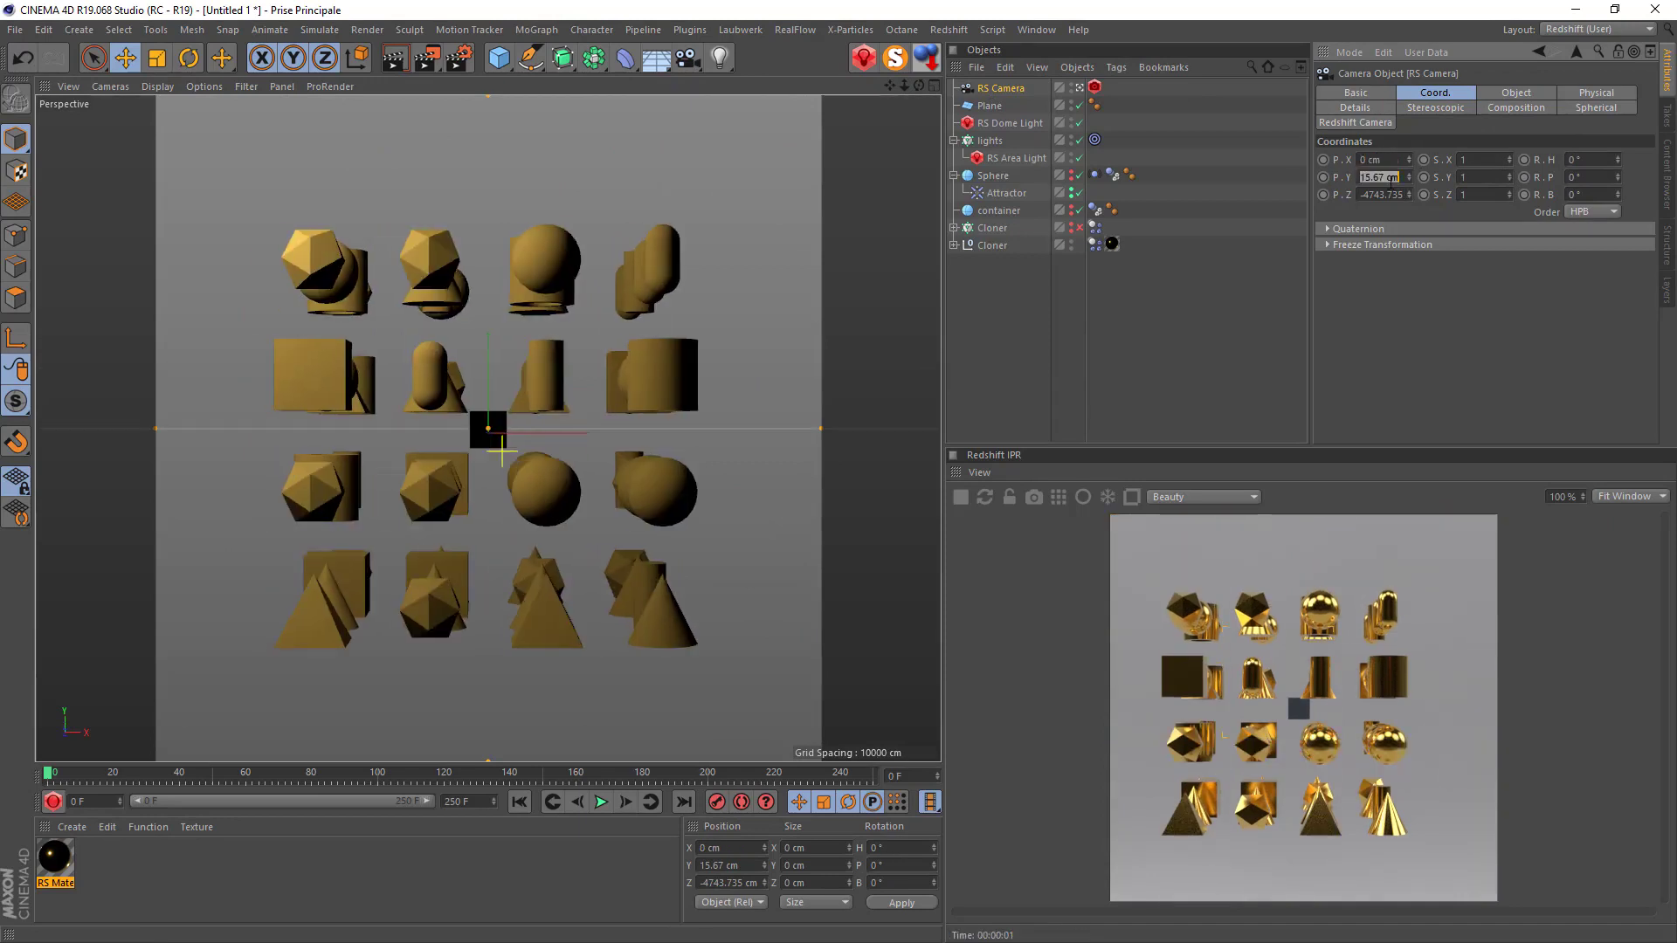
double_click(1388, 178)
text(0)
key(Return)
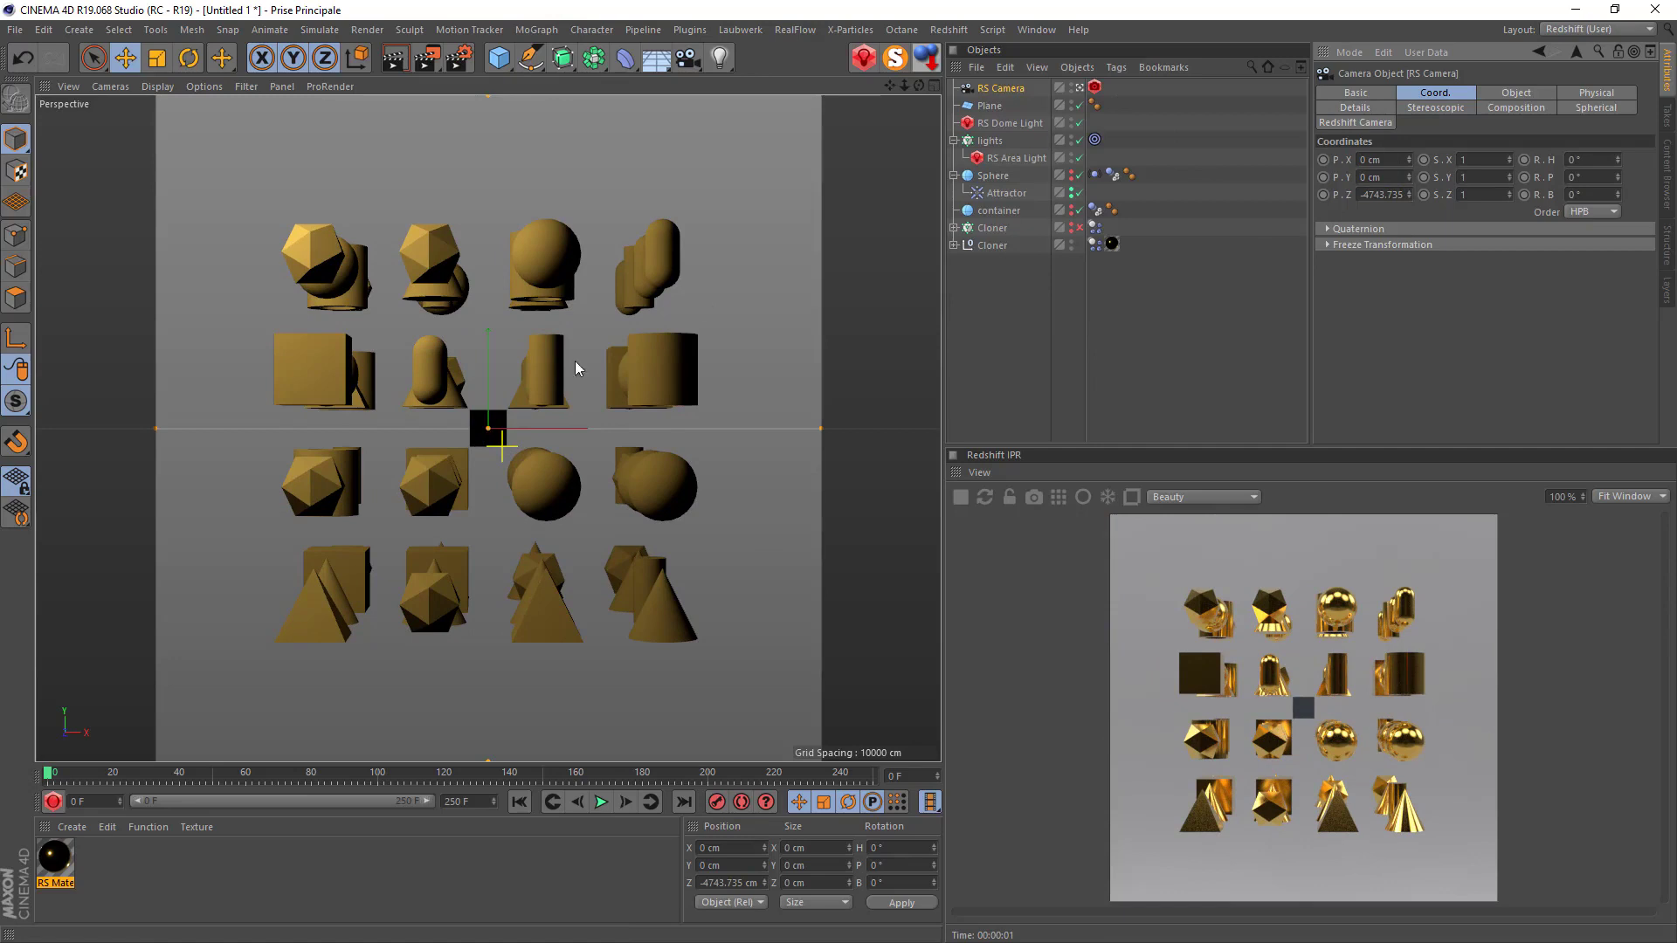
Scale the Plane uniformly to about 7666 cm so it fills the camera frame behind the shapes.
click(991, 107)
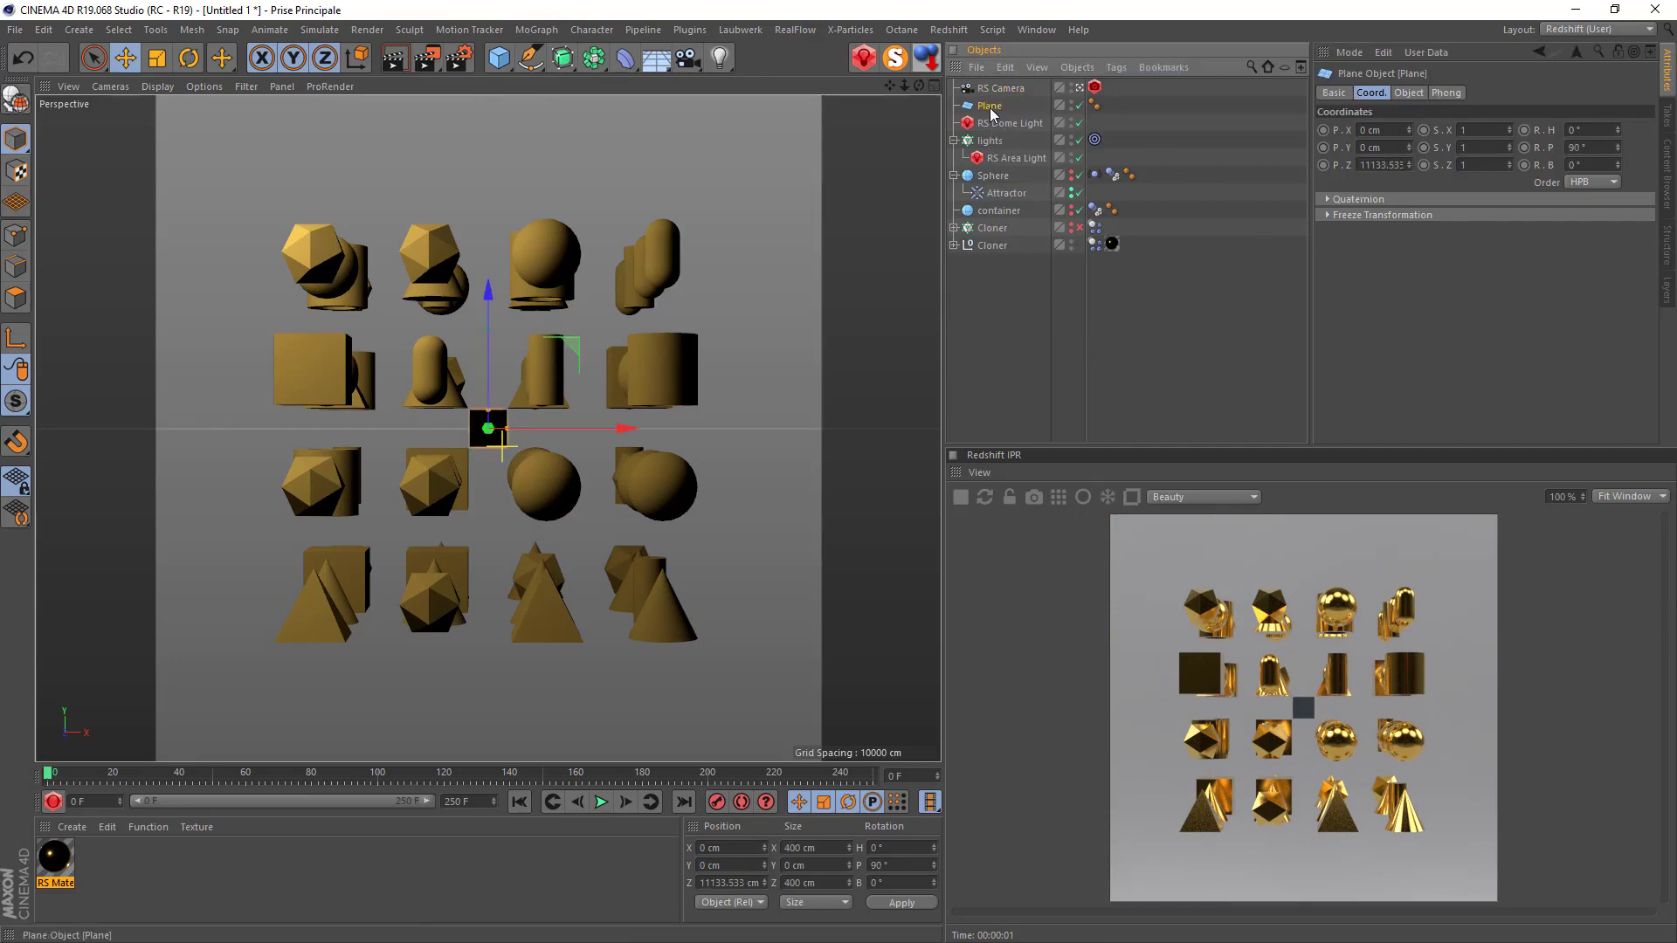
click(157, 58)
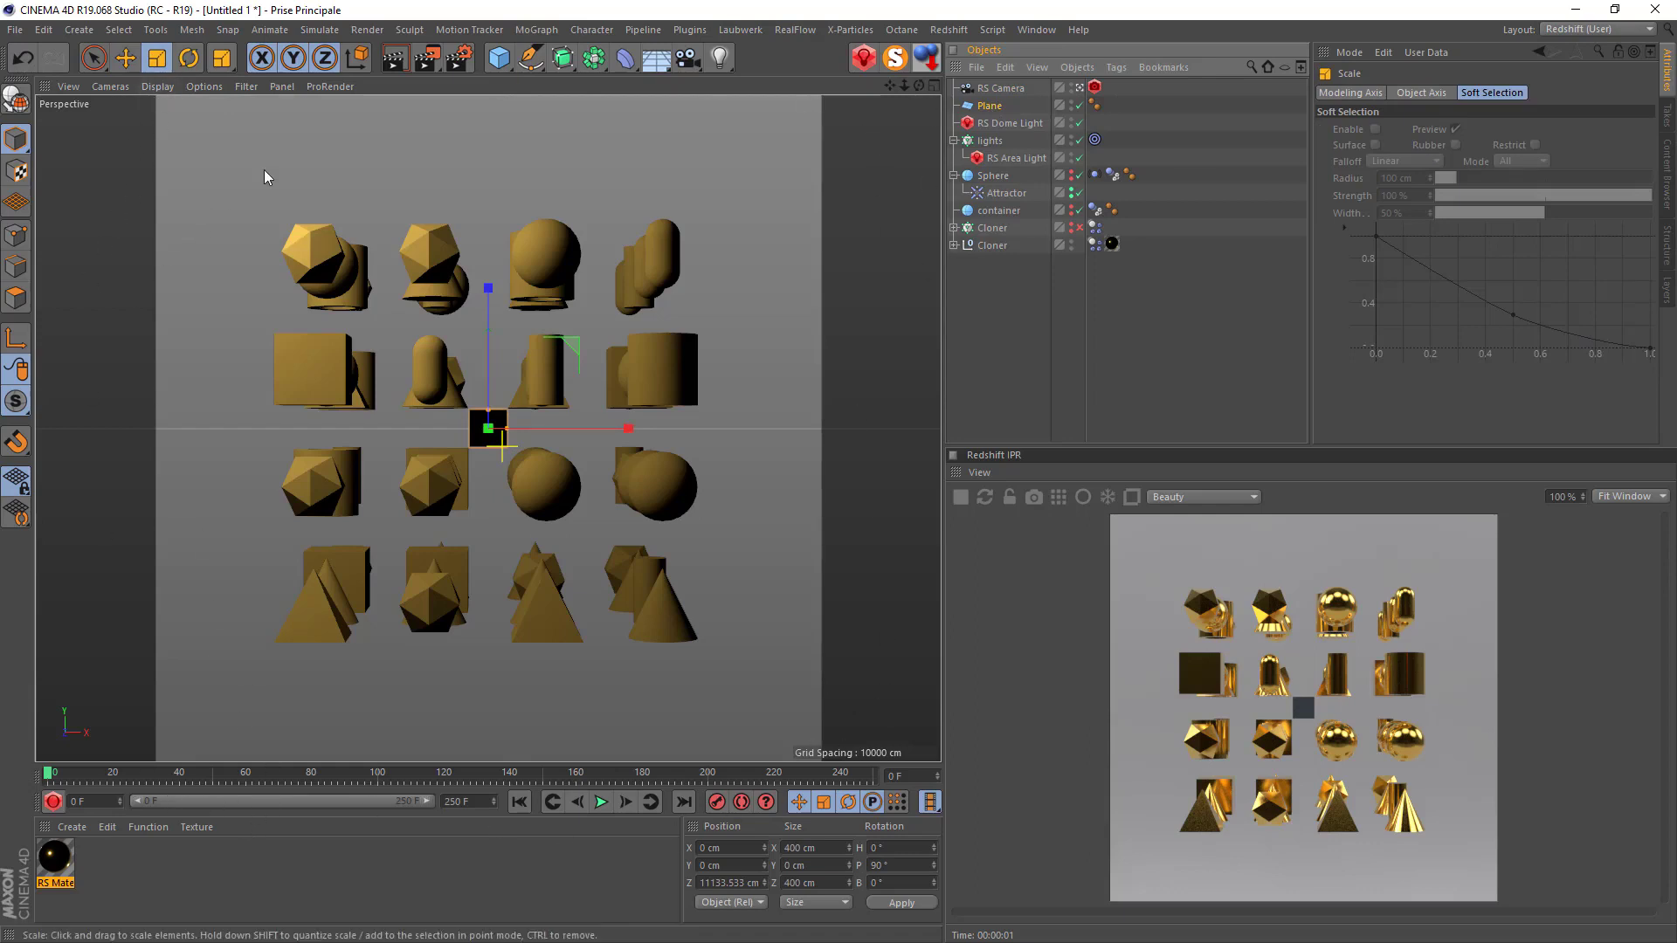
drag(264, 171, 756, 171)
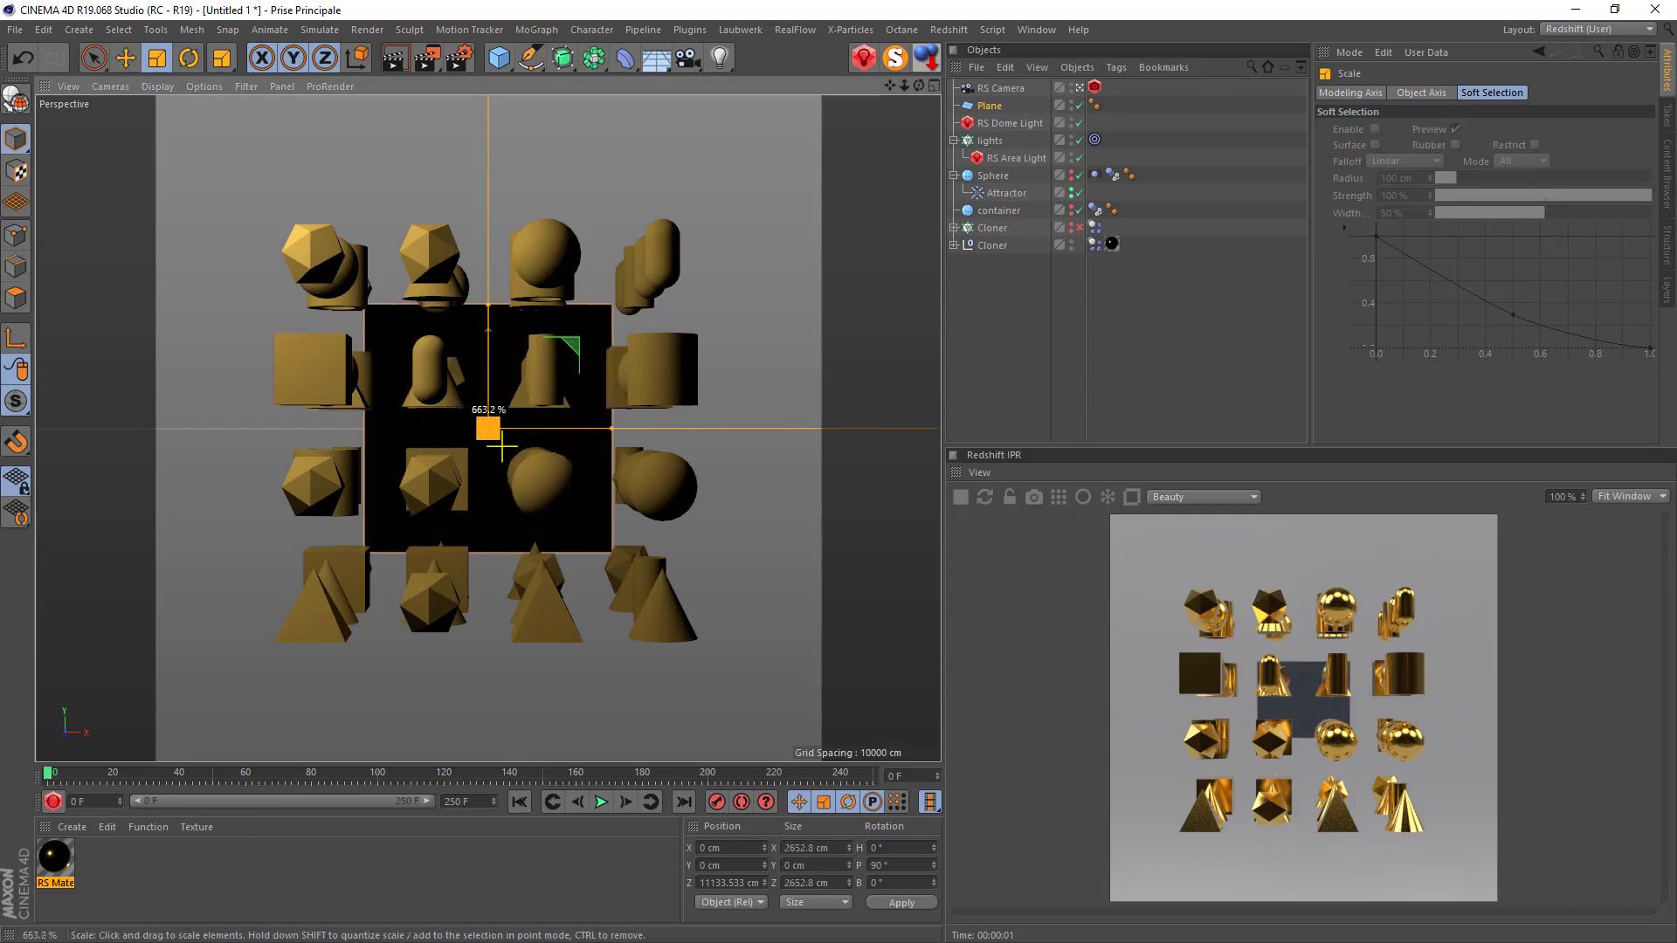
drag(503, 446, 512, 446)
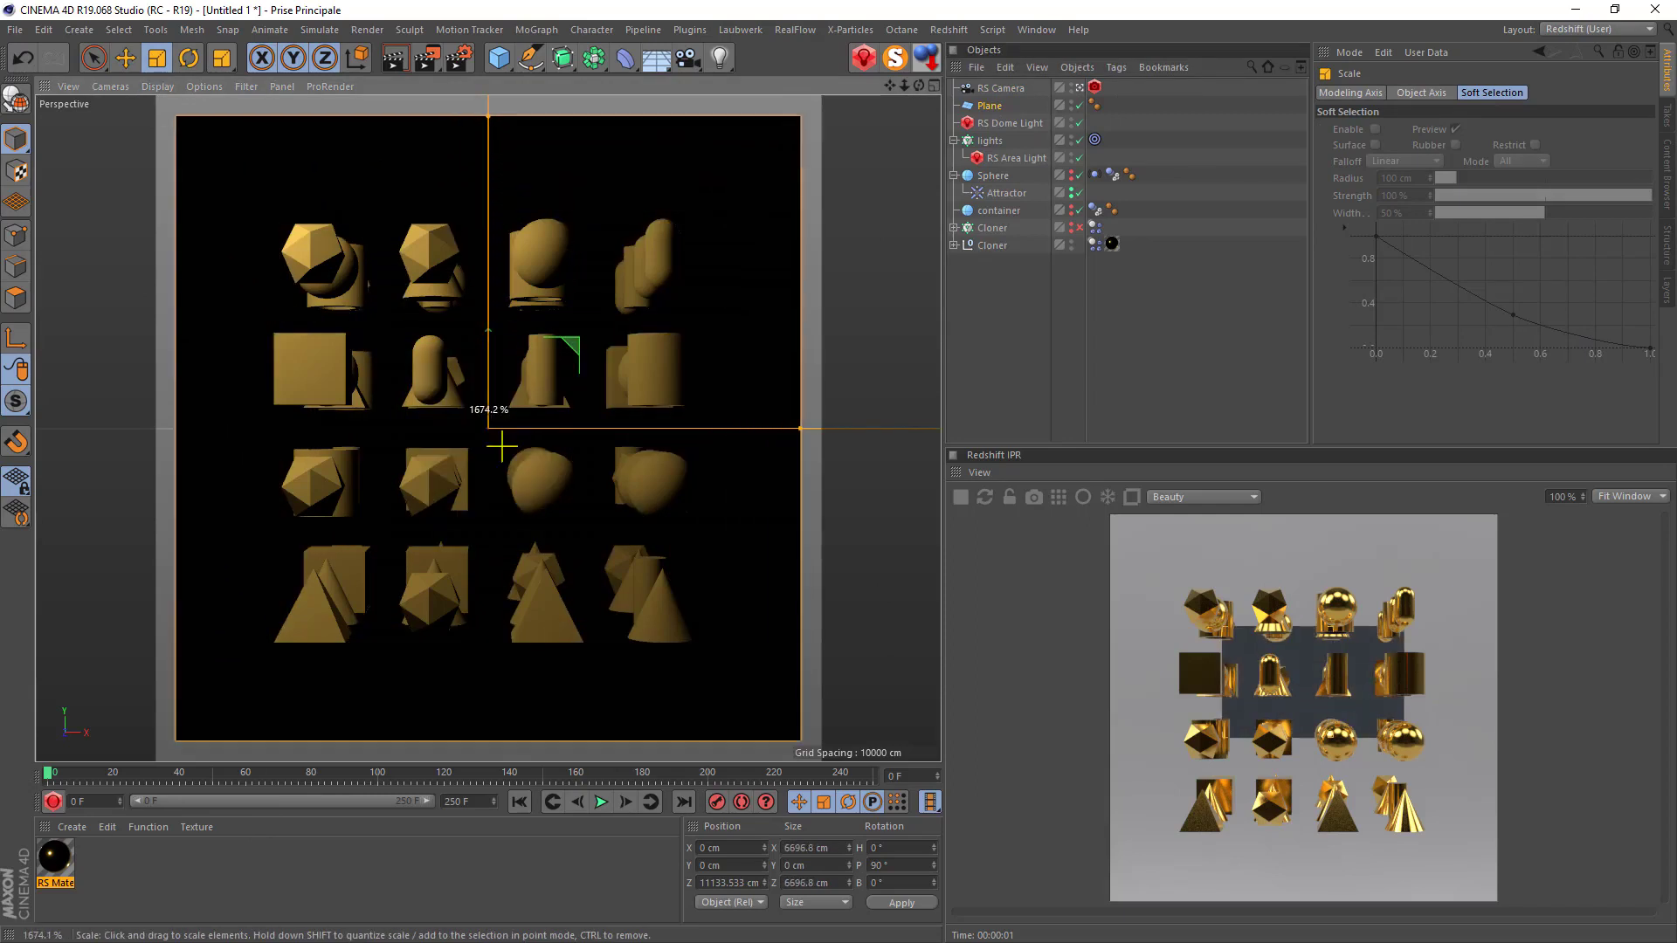
drag(212, 150, 218, 150)
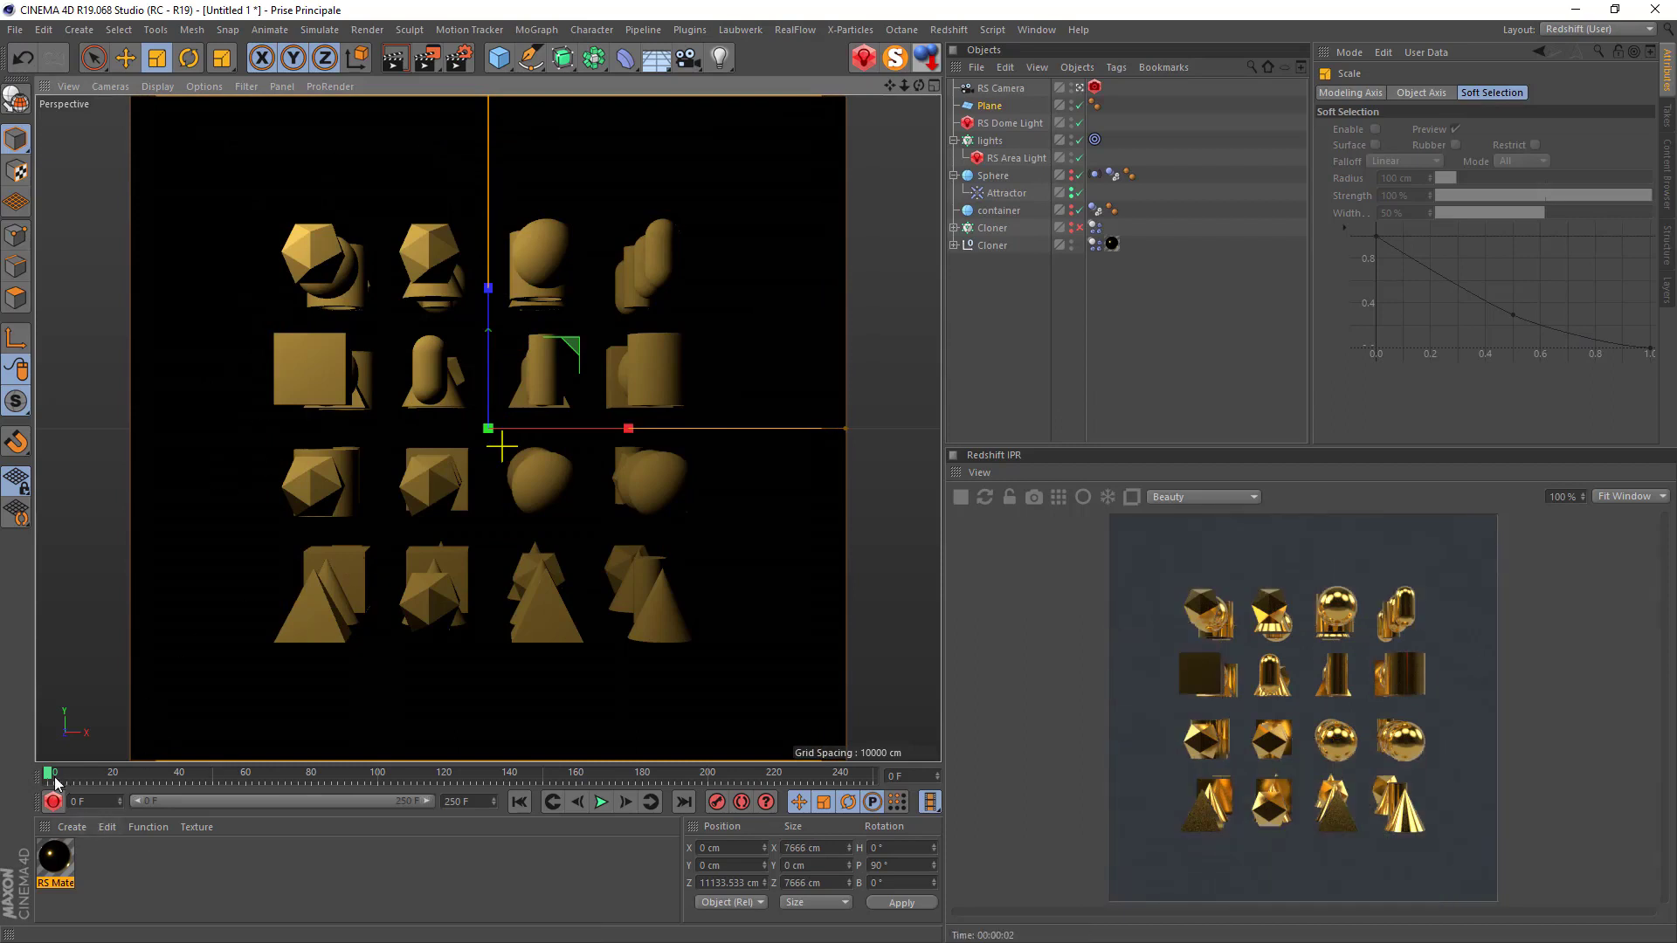
Create a Redshift material named bg for the Plane and delete the surplus duplicate material.
double_click(53, 802)
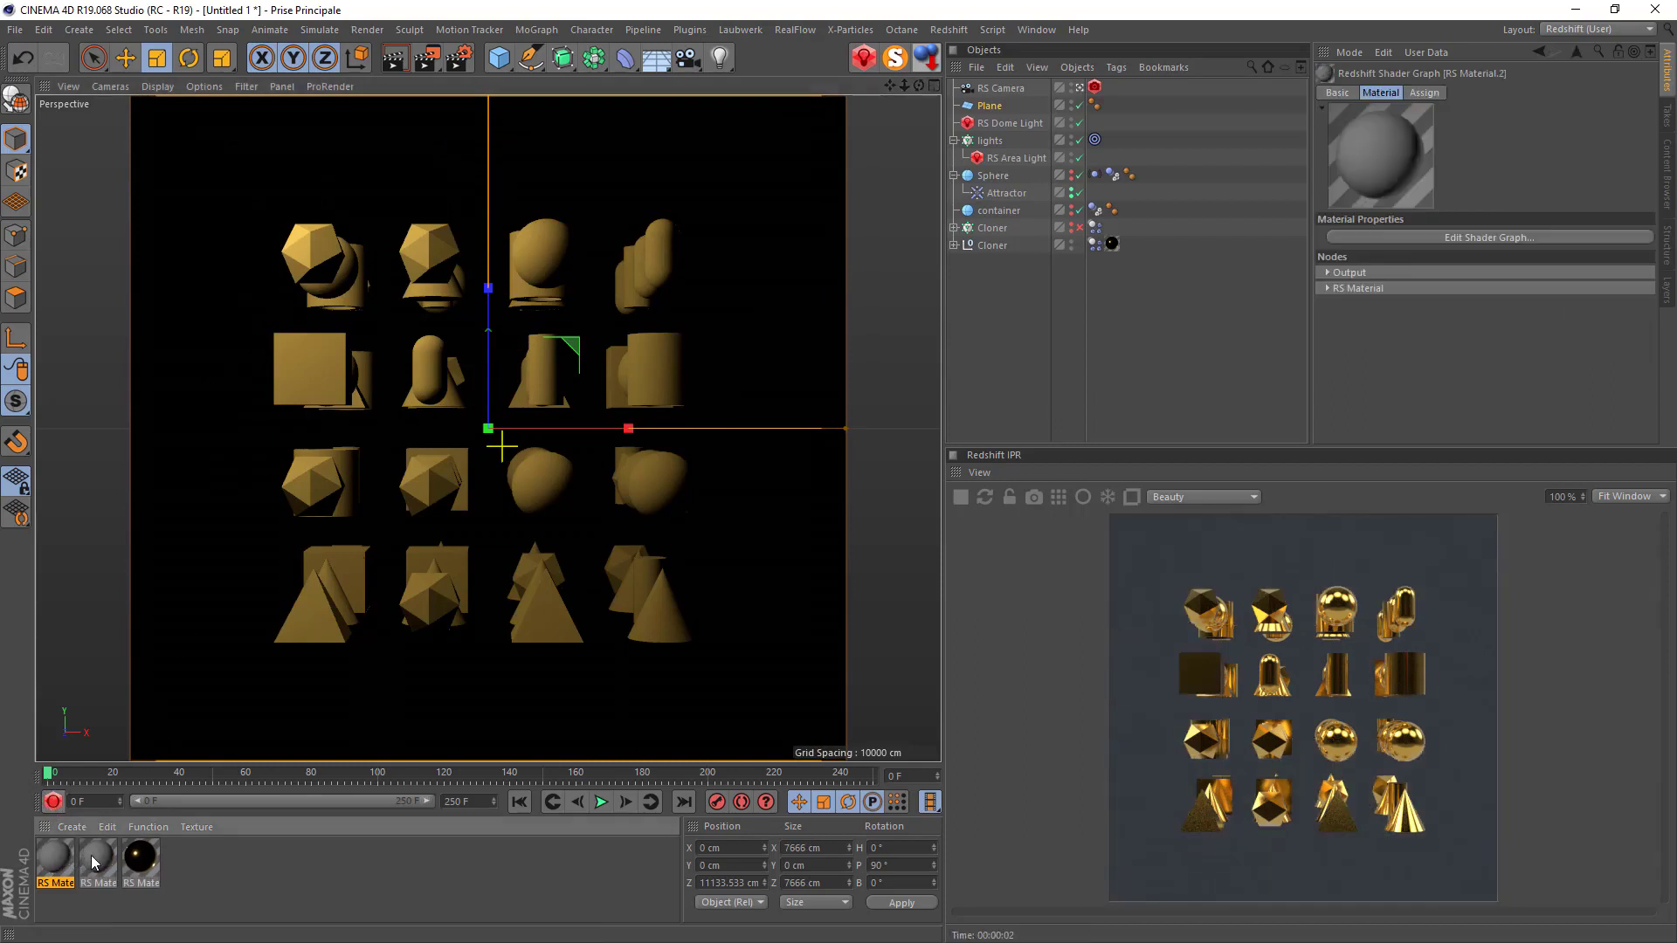
key(Delete)
drag(285, 505, 203, 624)
double_click(55, 860)
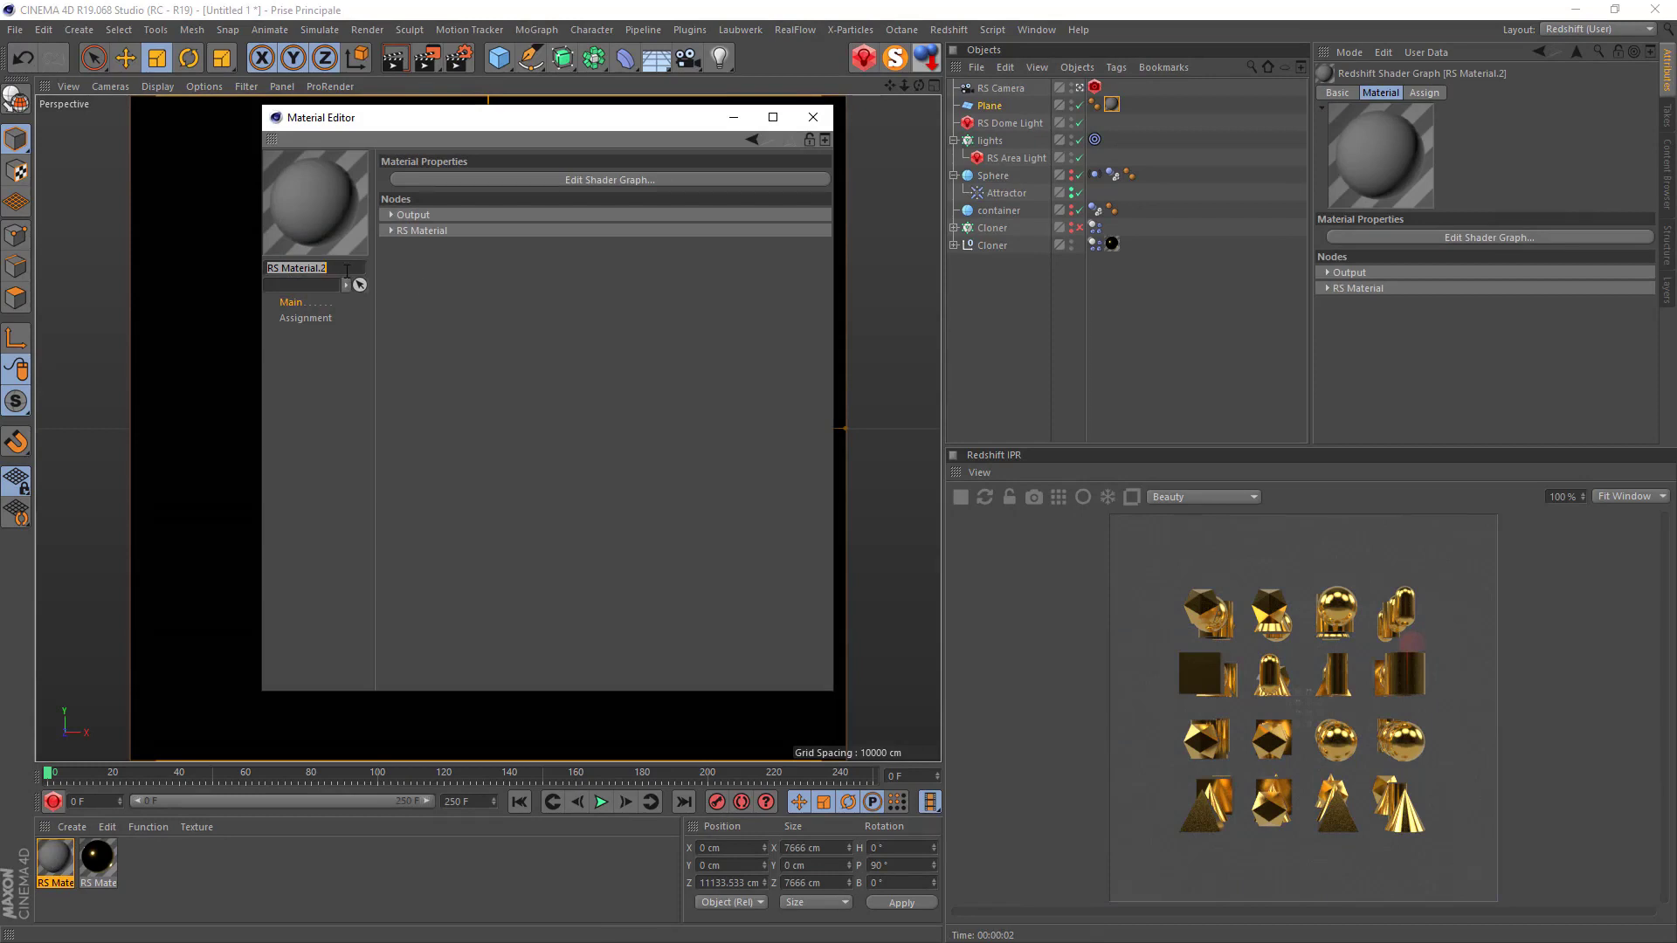
text(bg)
key(Return)
Set the bg material's diffuse color to a warm off-white, about H 45°, S 11%, V 93%.
click(390, 229)
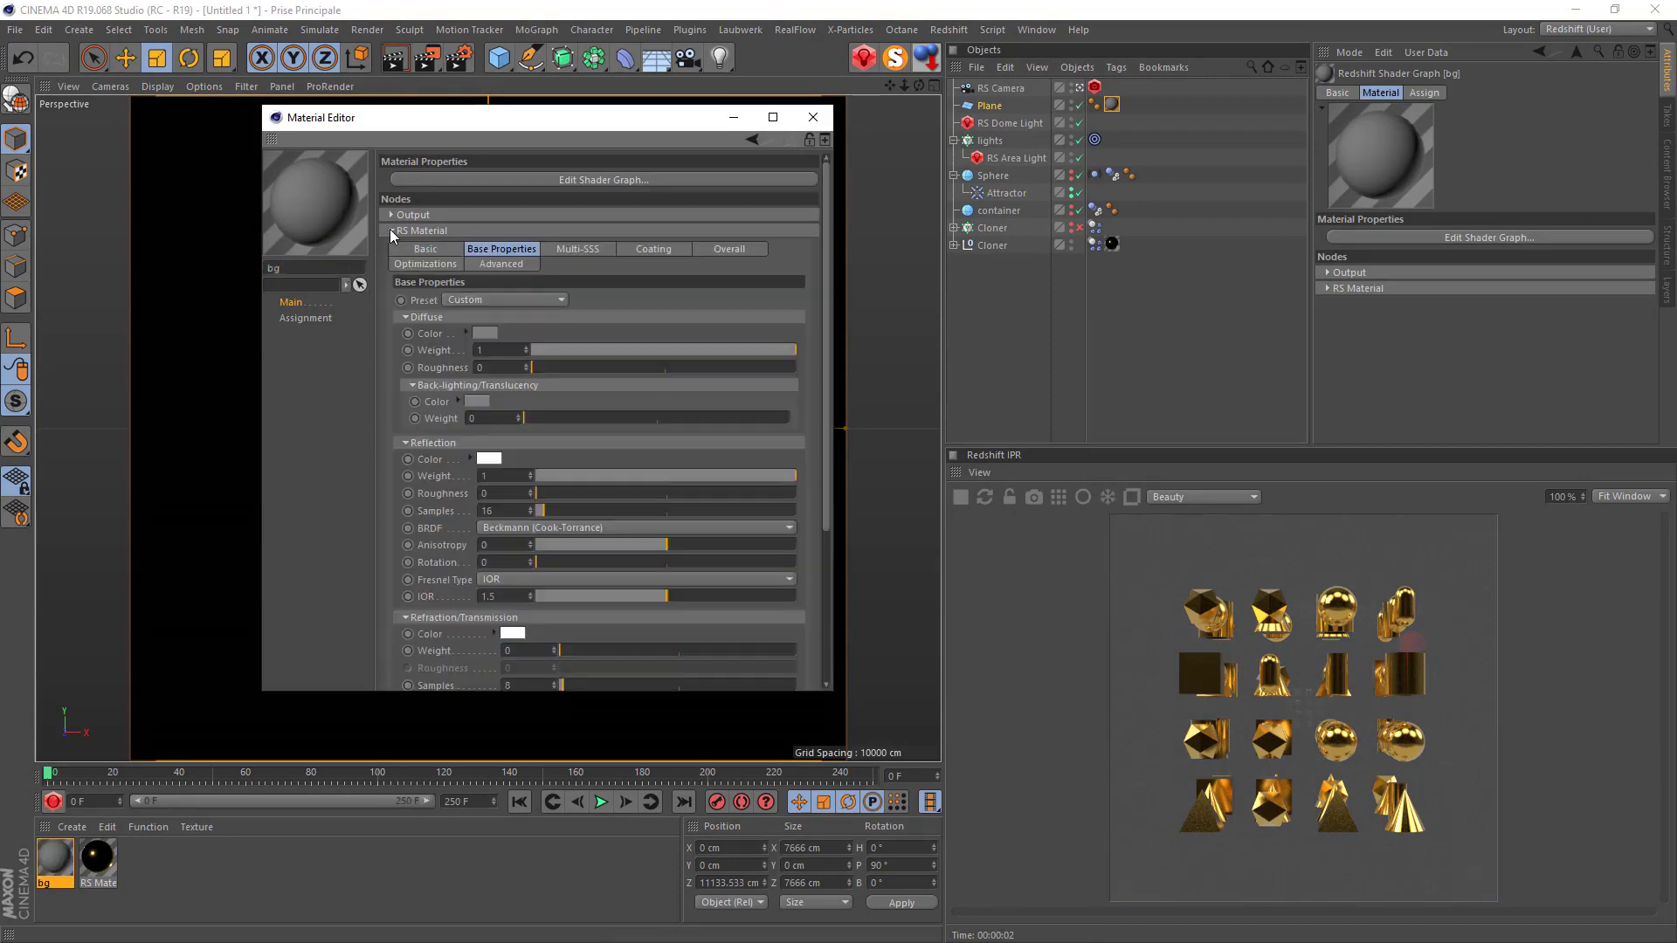
click(487, 336)
drag(537, 365, 601, 371)
drag(446, 330, 439, 329)
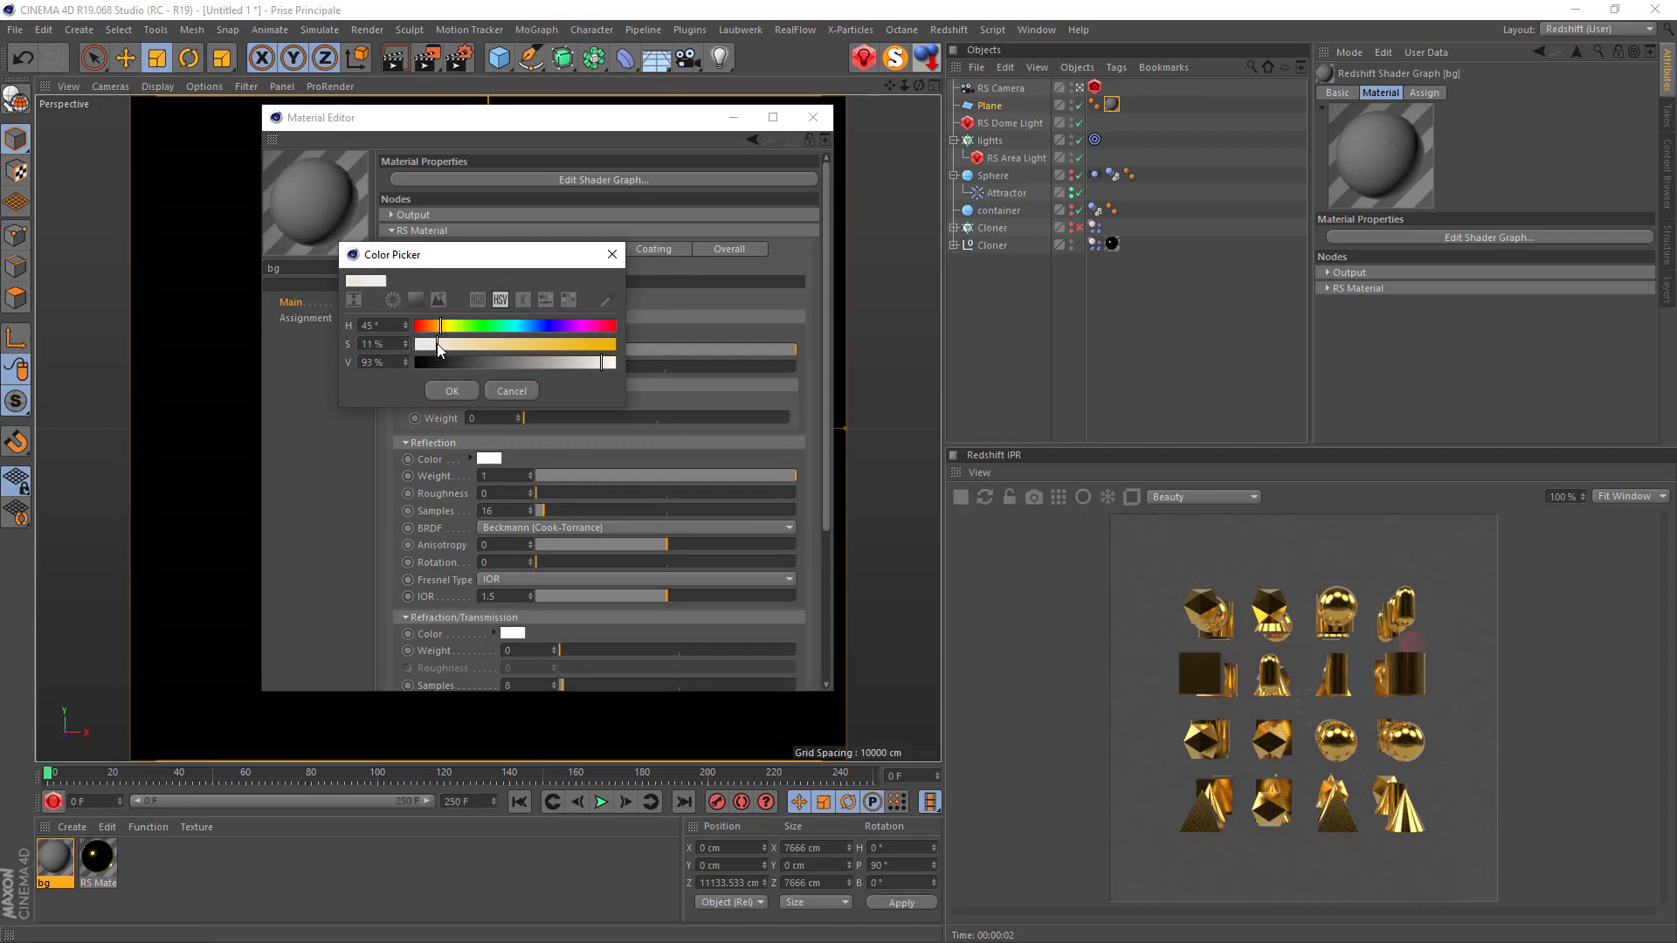
click(449, 389)
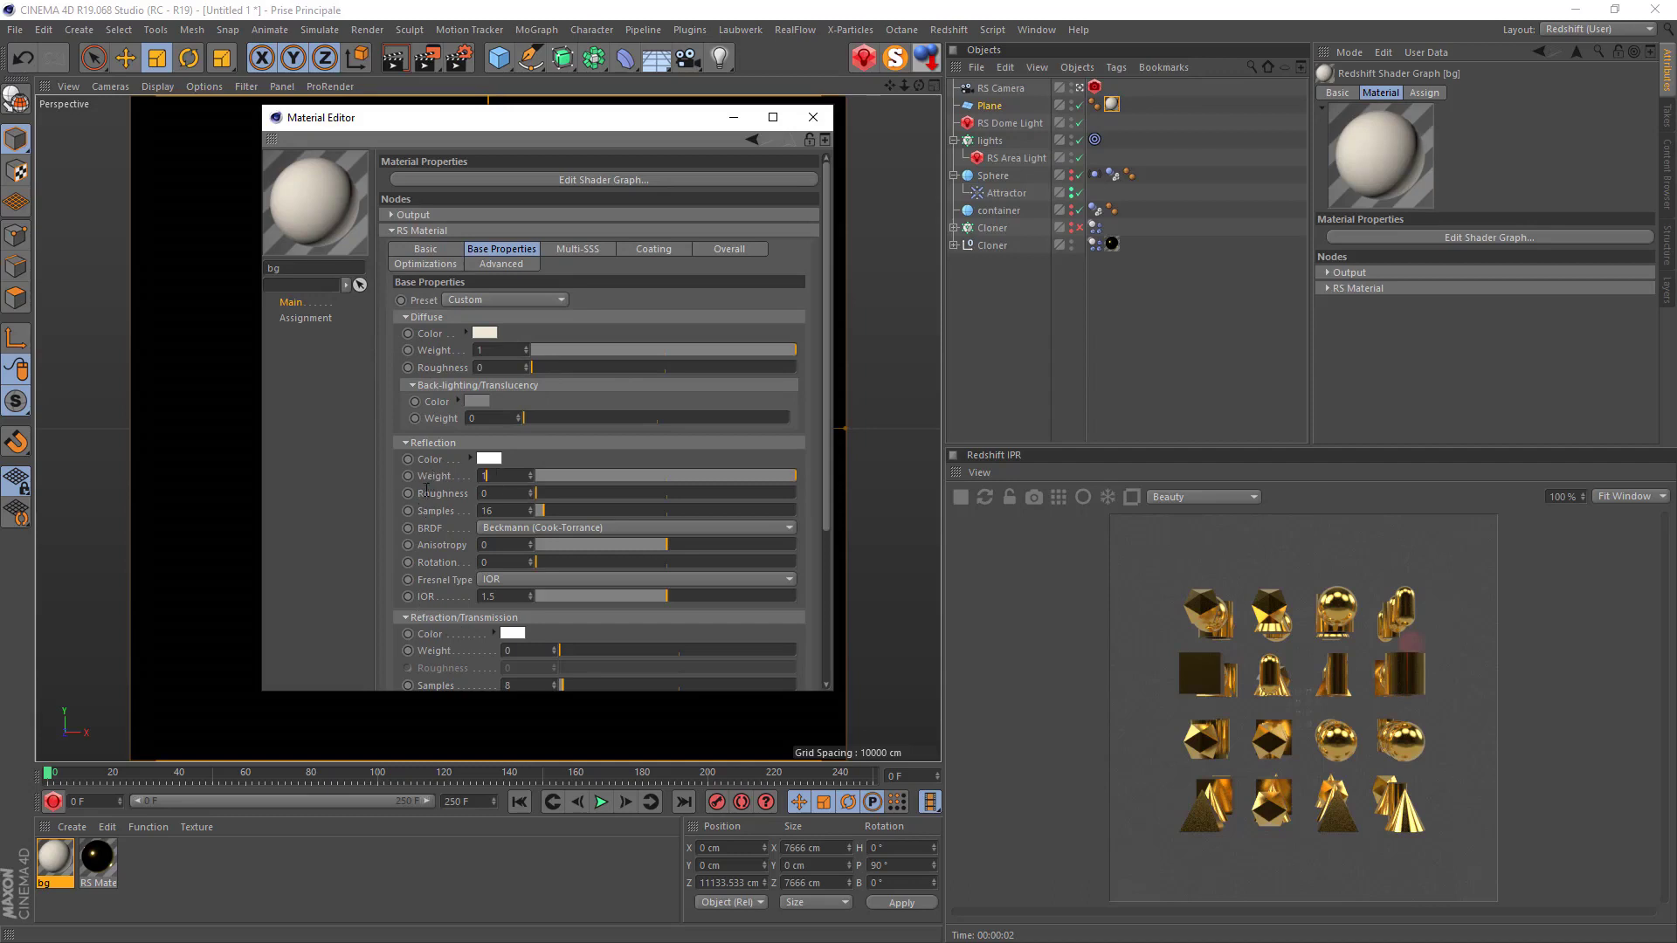
Set the bg material's reflection weight to 0 and restart the Redshift preview render.
key(Return)
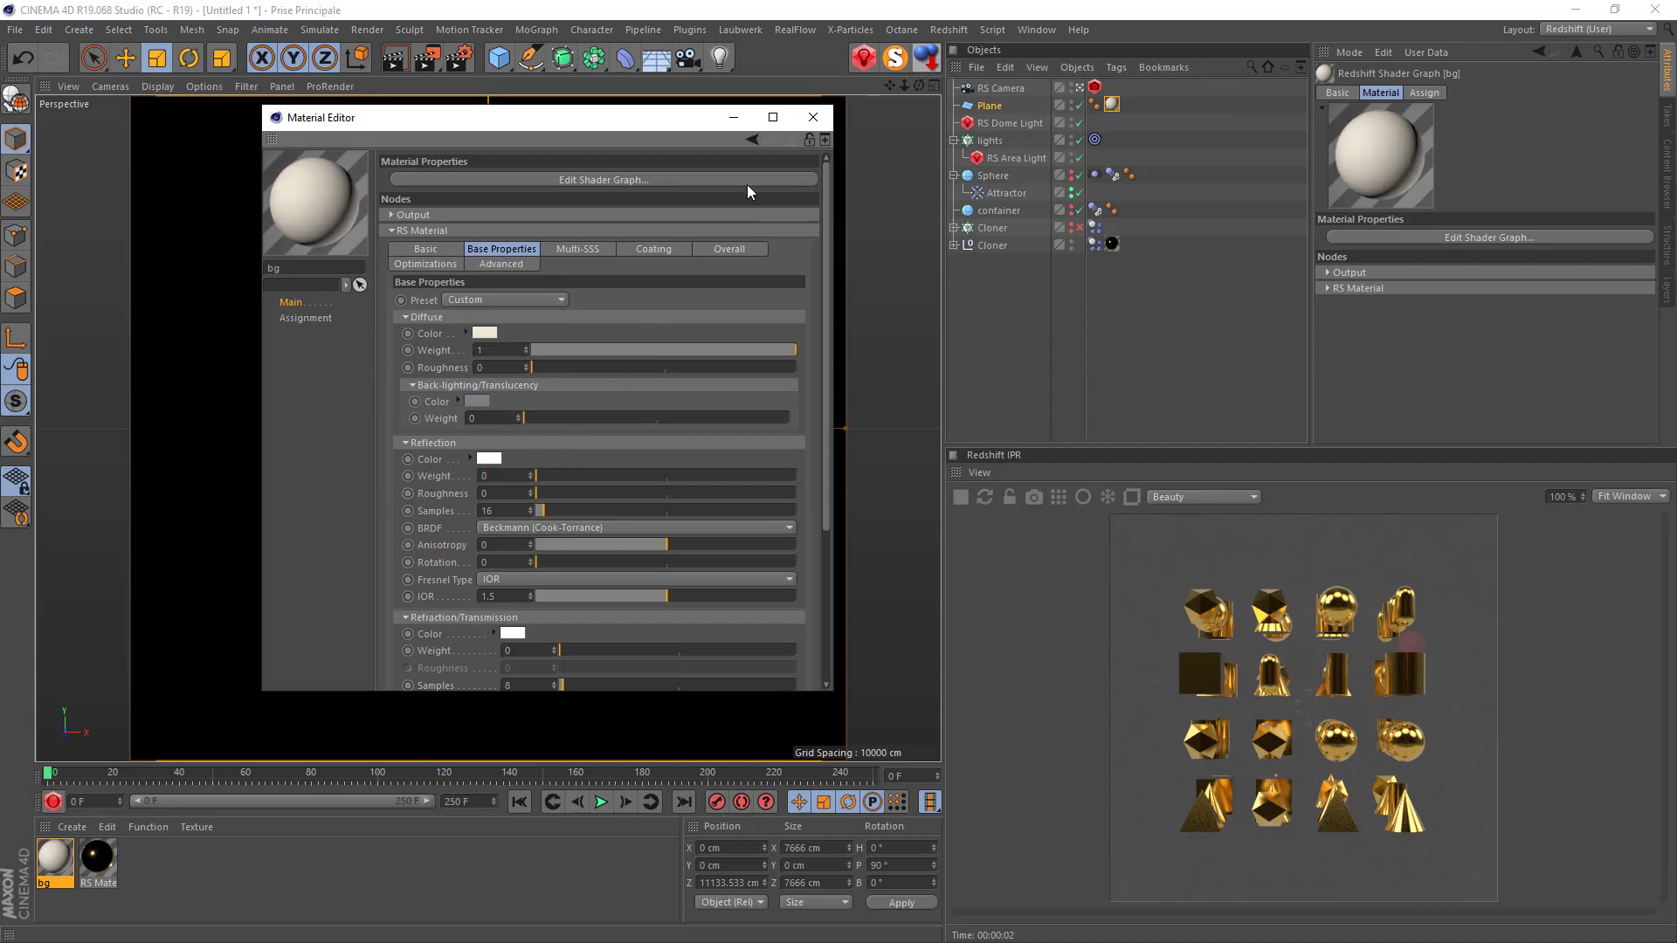
click(813, 119)
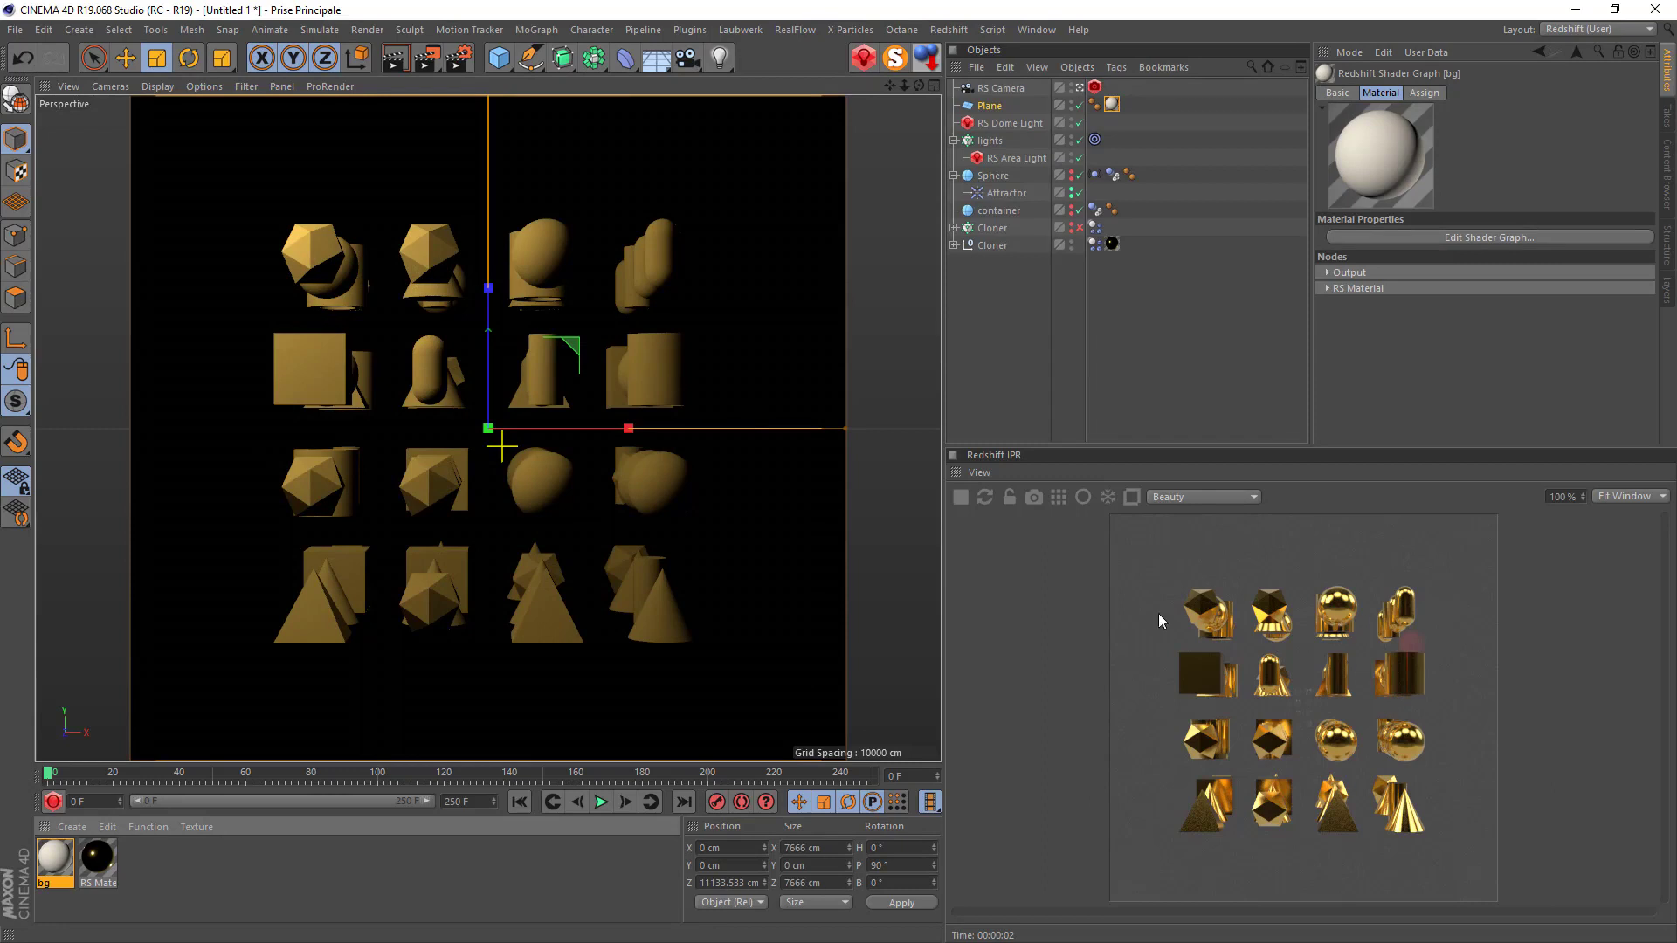
click(961, 497)
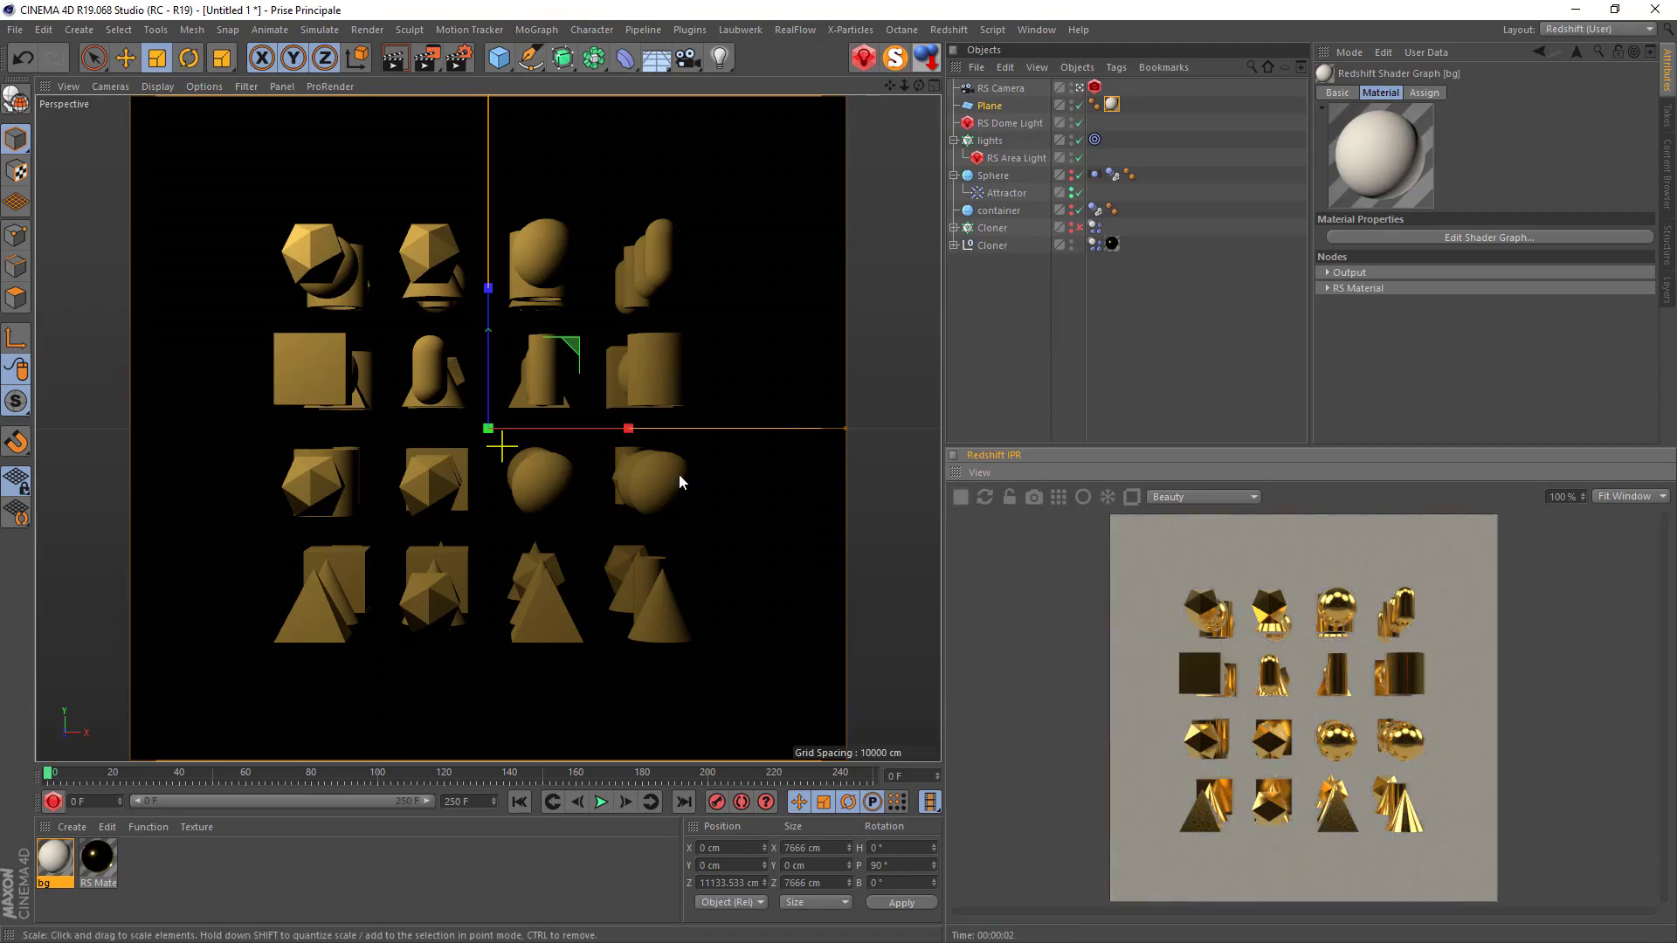
Rename the shapes' material as gold and create another Redshift material named glass.
click(98, 859)
double_click(99, 882)
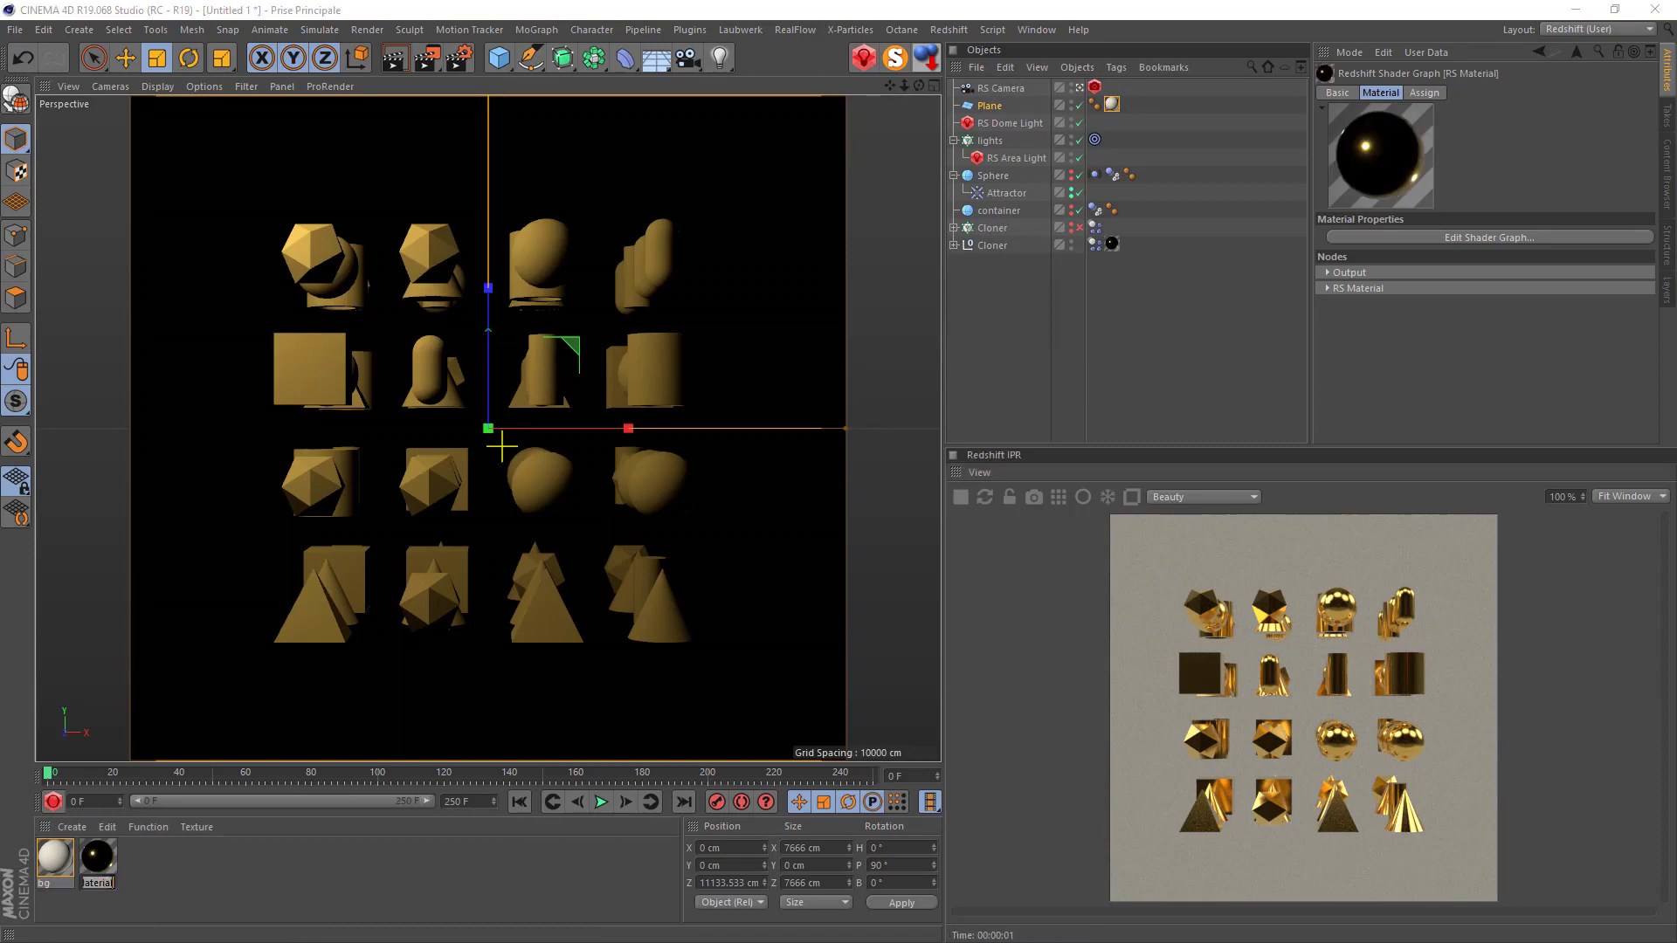
key(Return)
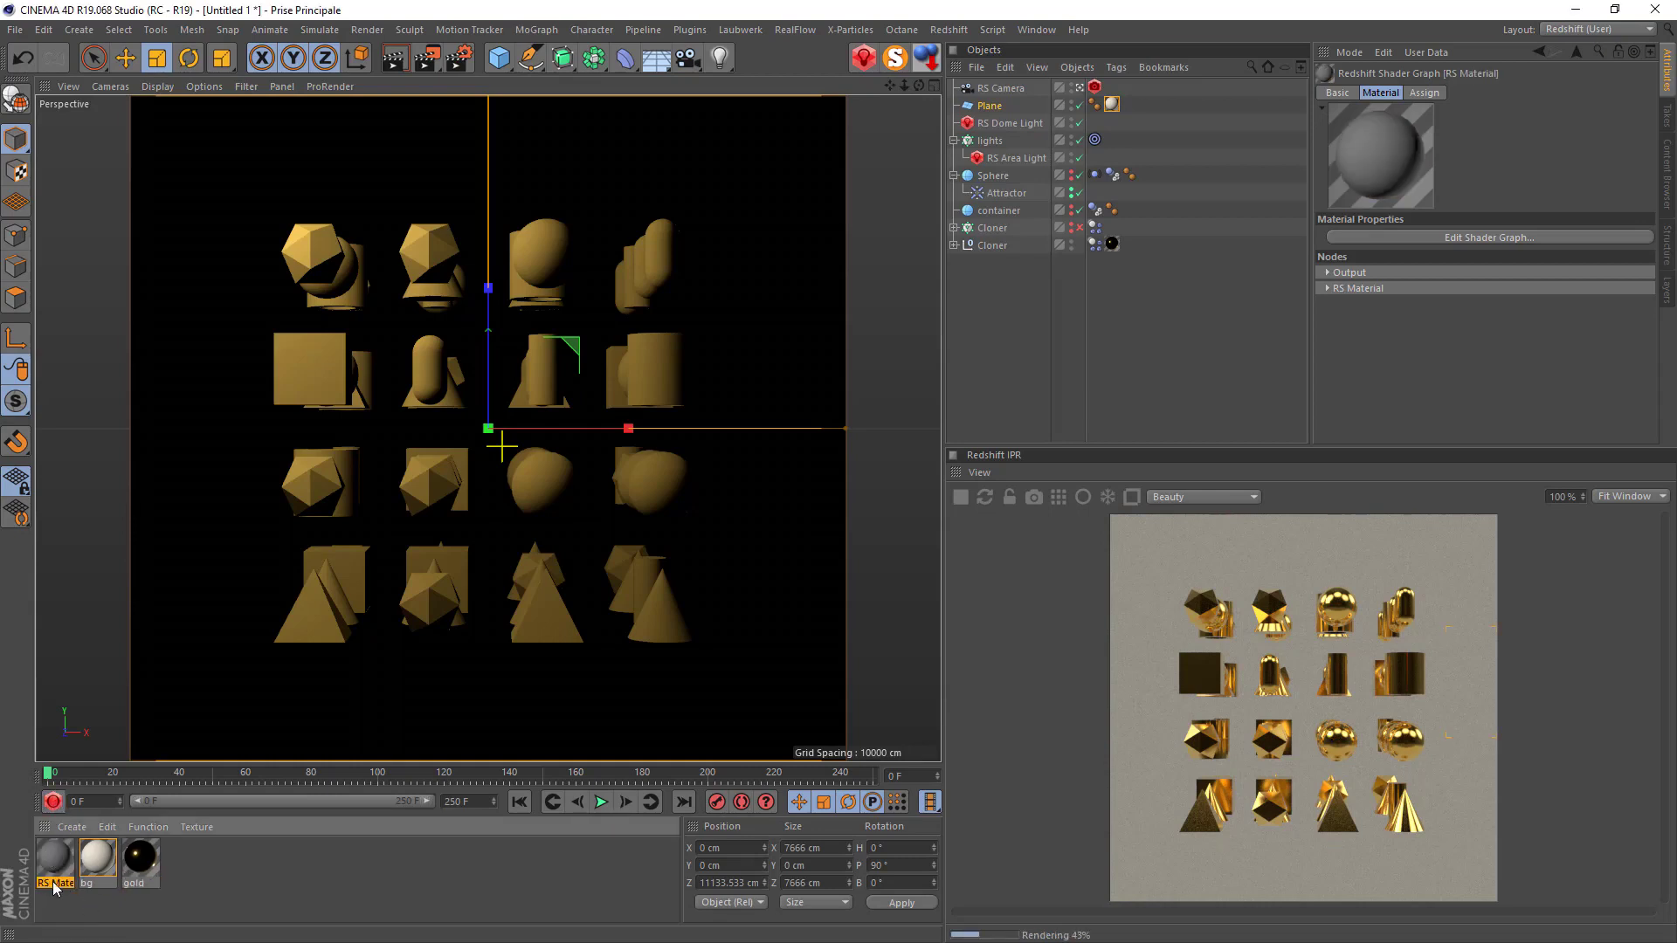
double_click(54, 883)
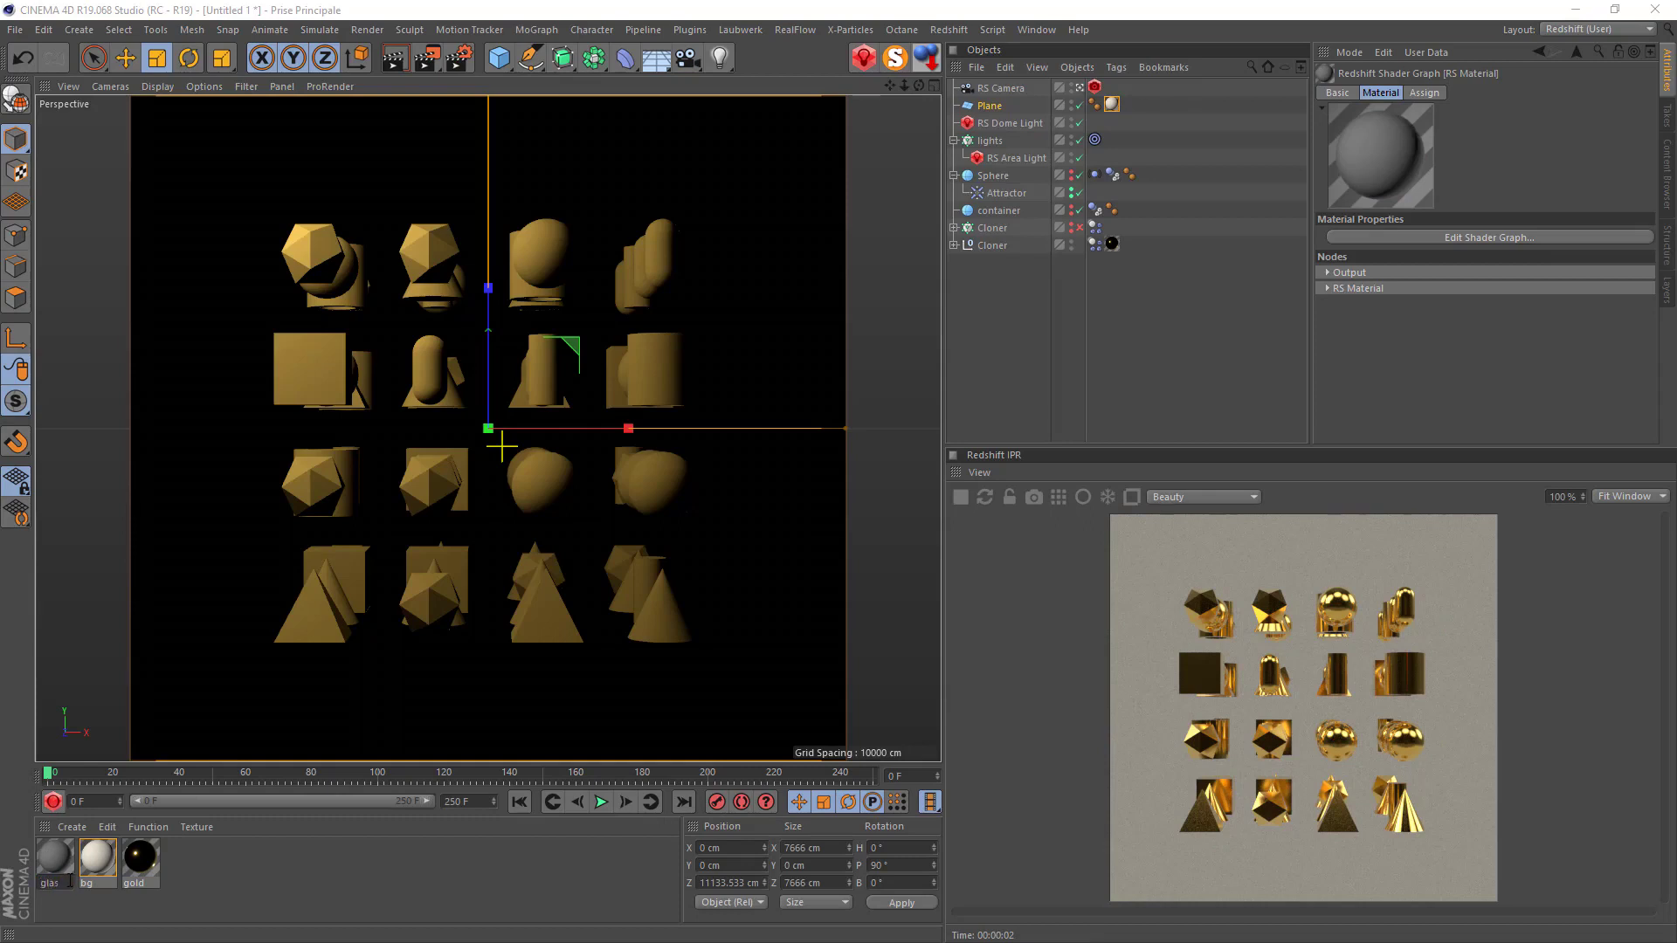
key(Return)
Apply the Glass preset to the glass material.
double_click(49, 852)
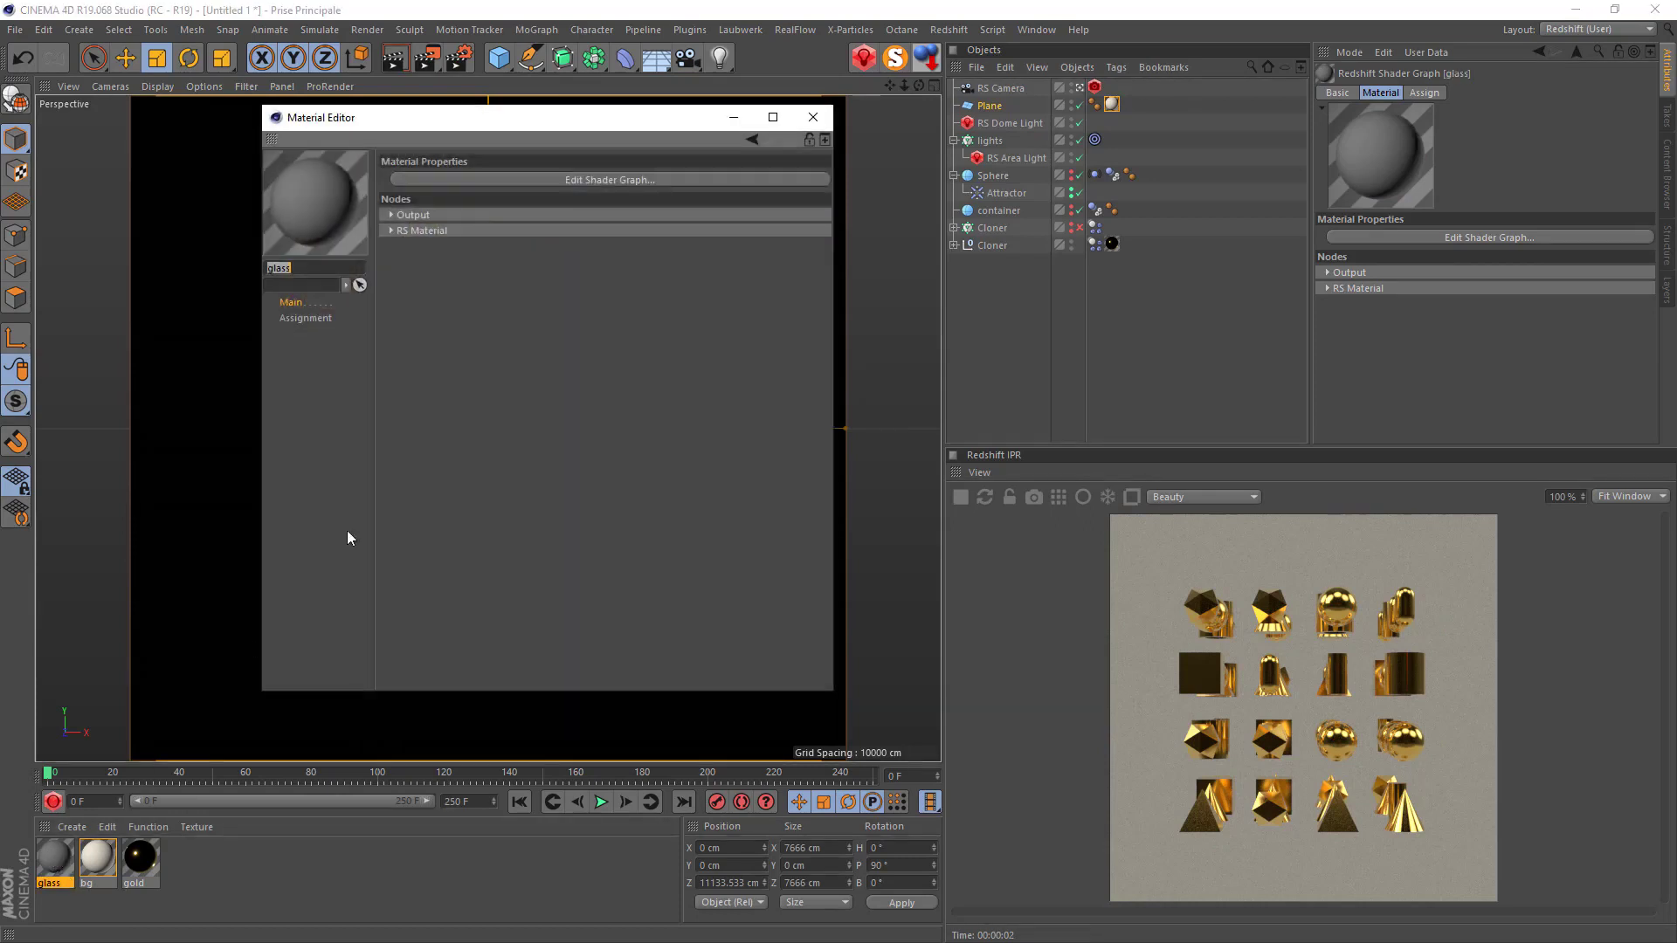
click(391, 232)
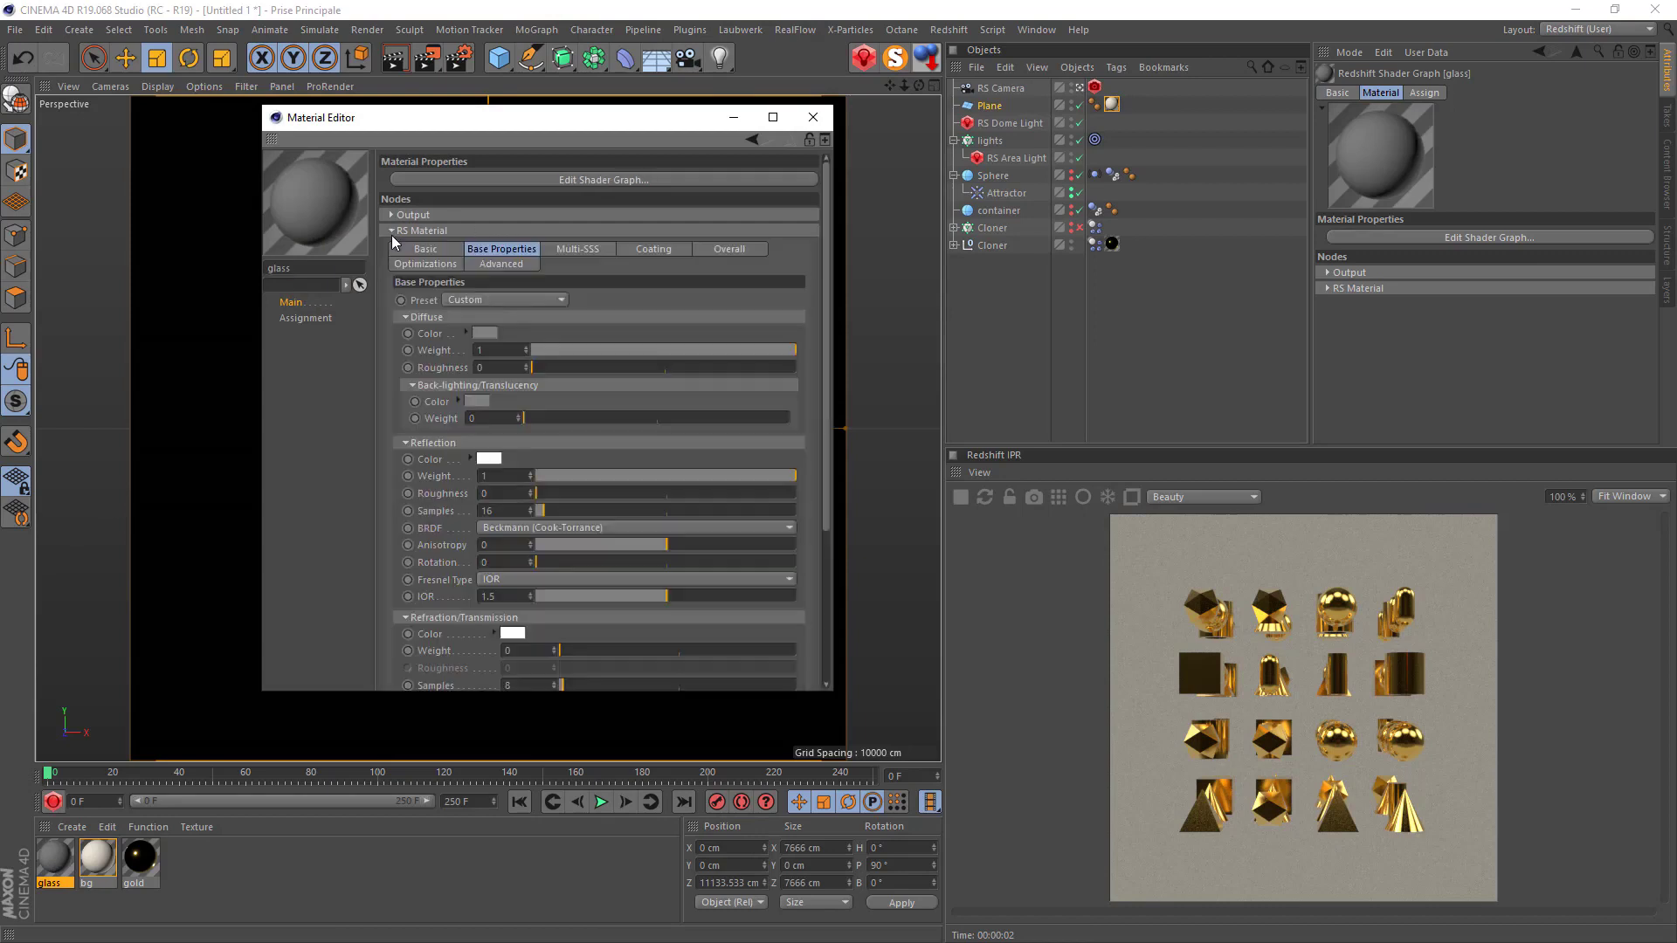
click(477, 300)
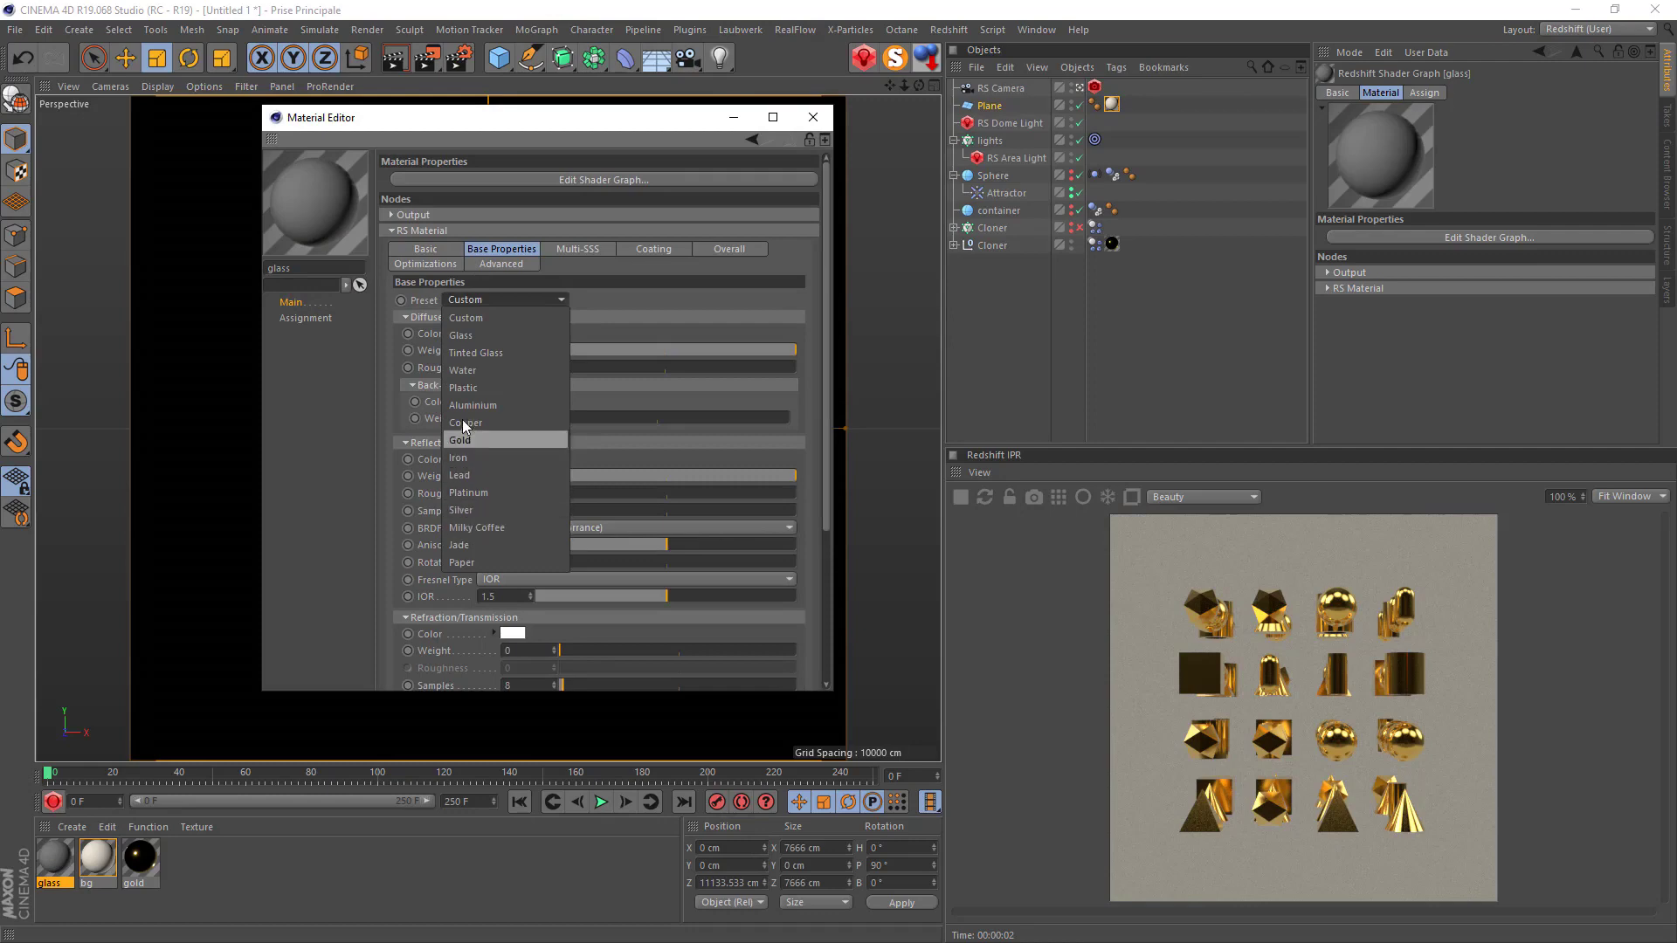
click(466, 332)
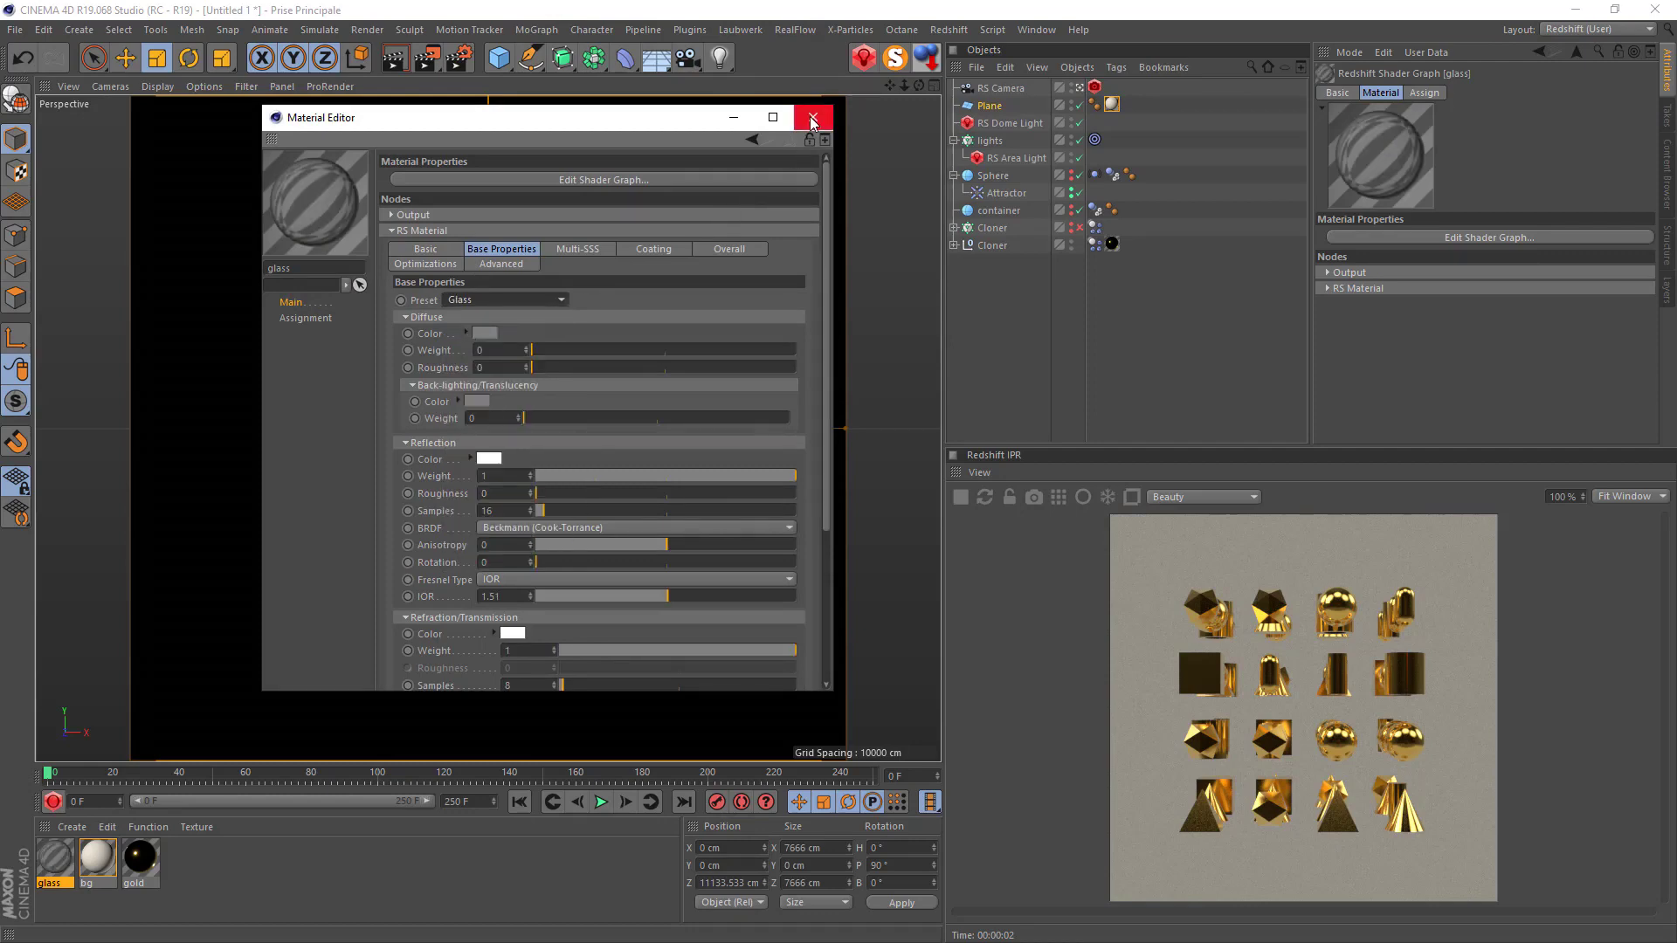
click(812, 120)
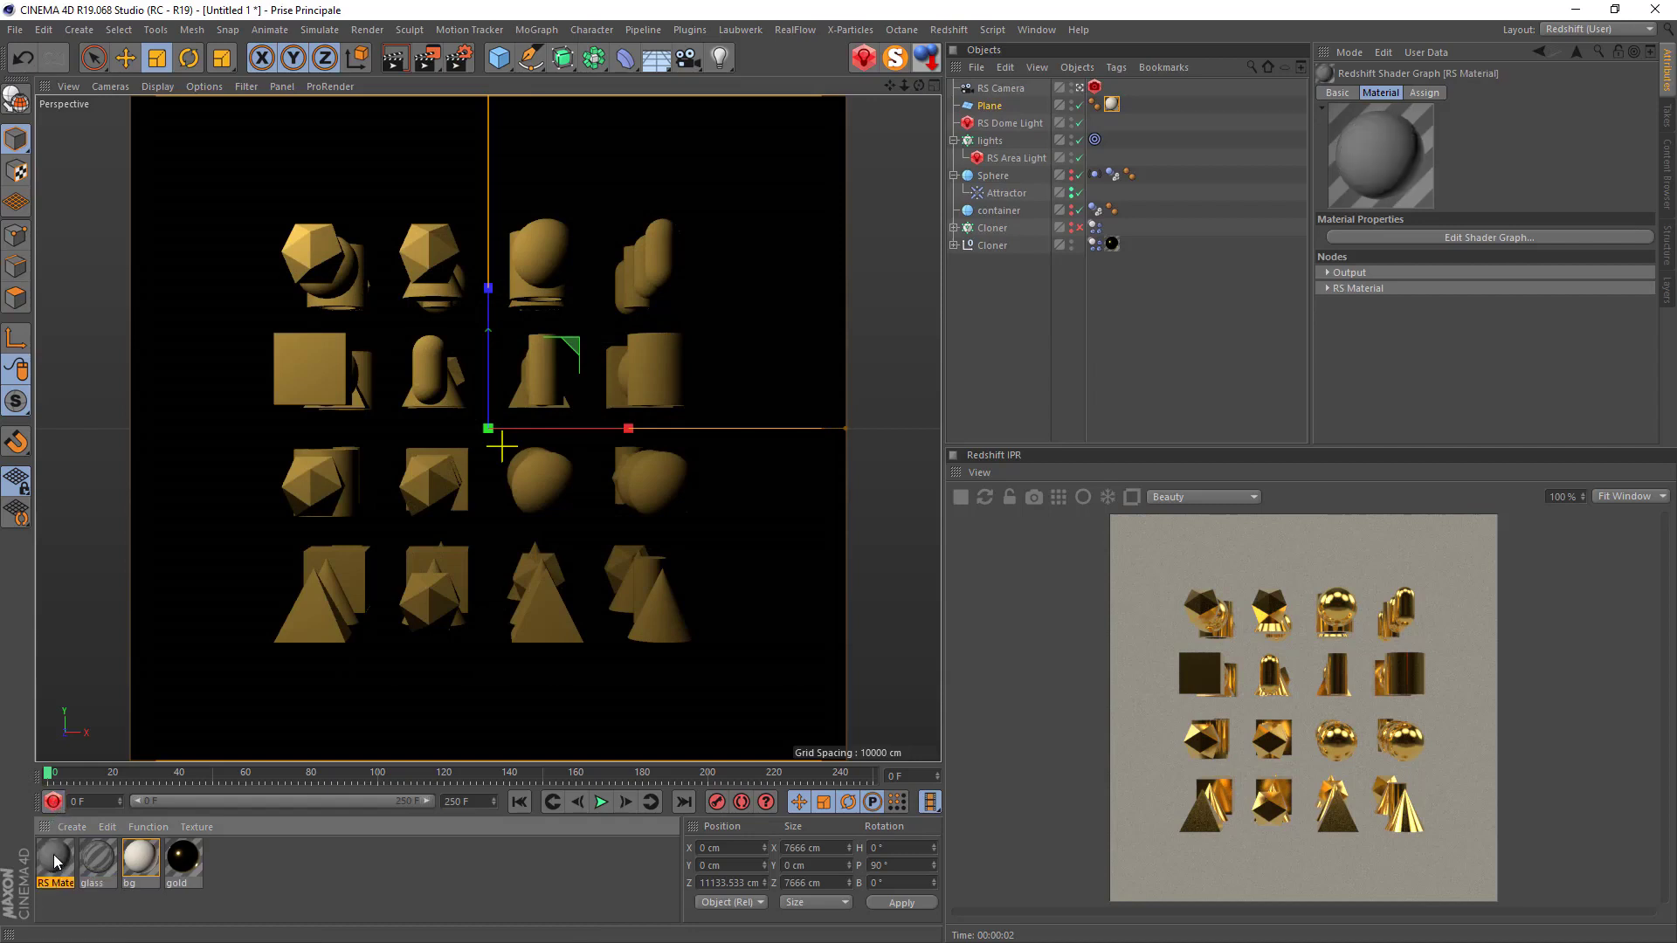
Set the newly added Redshift material's diffuse color to a strong red, H 0°, S 95%, V 80%.
double_click(50, 852)
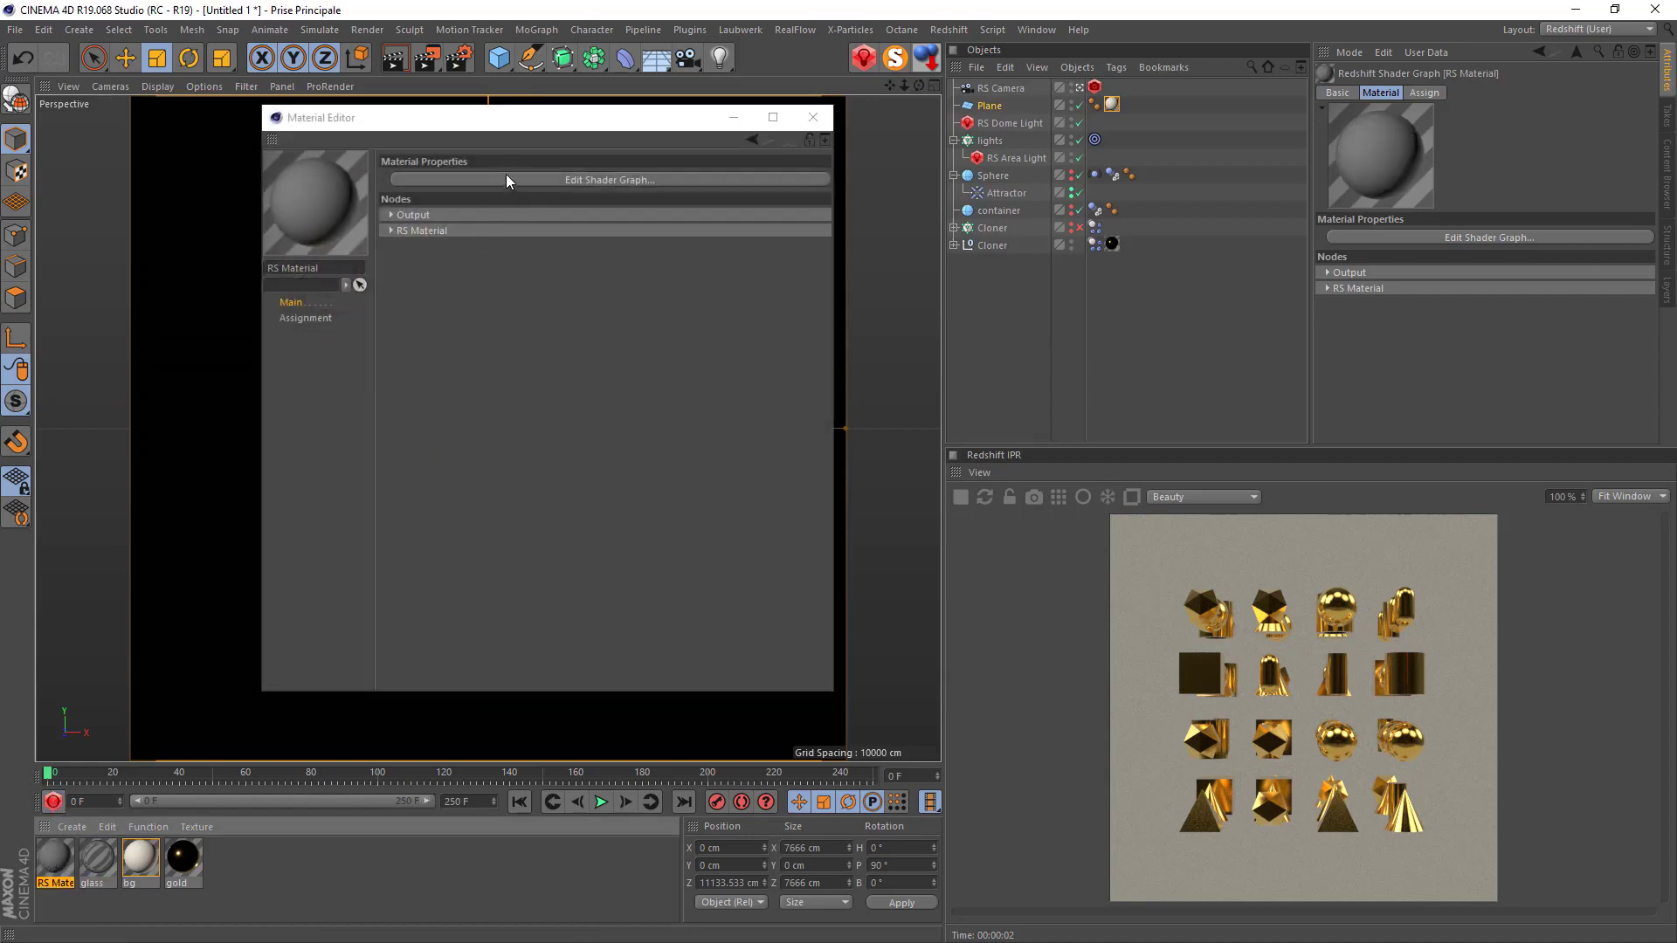
click(402, 231)
click(486, 298)
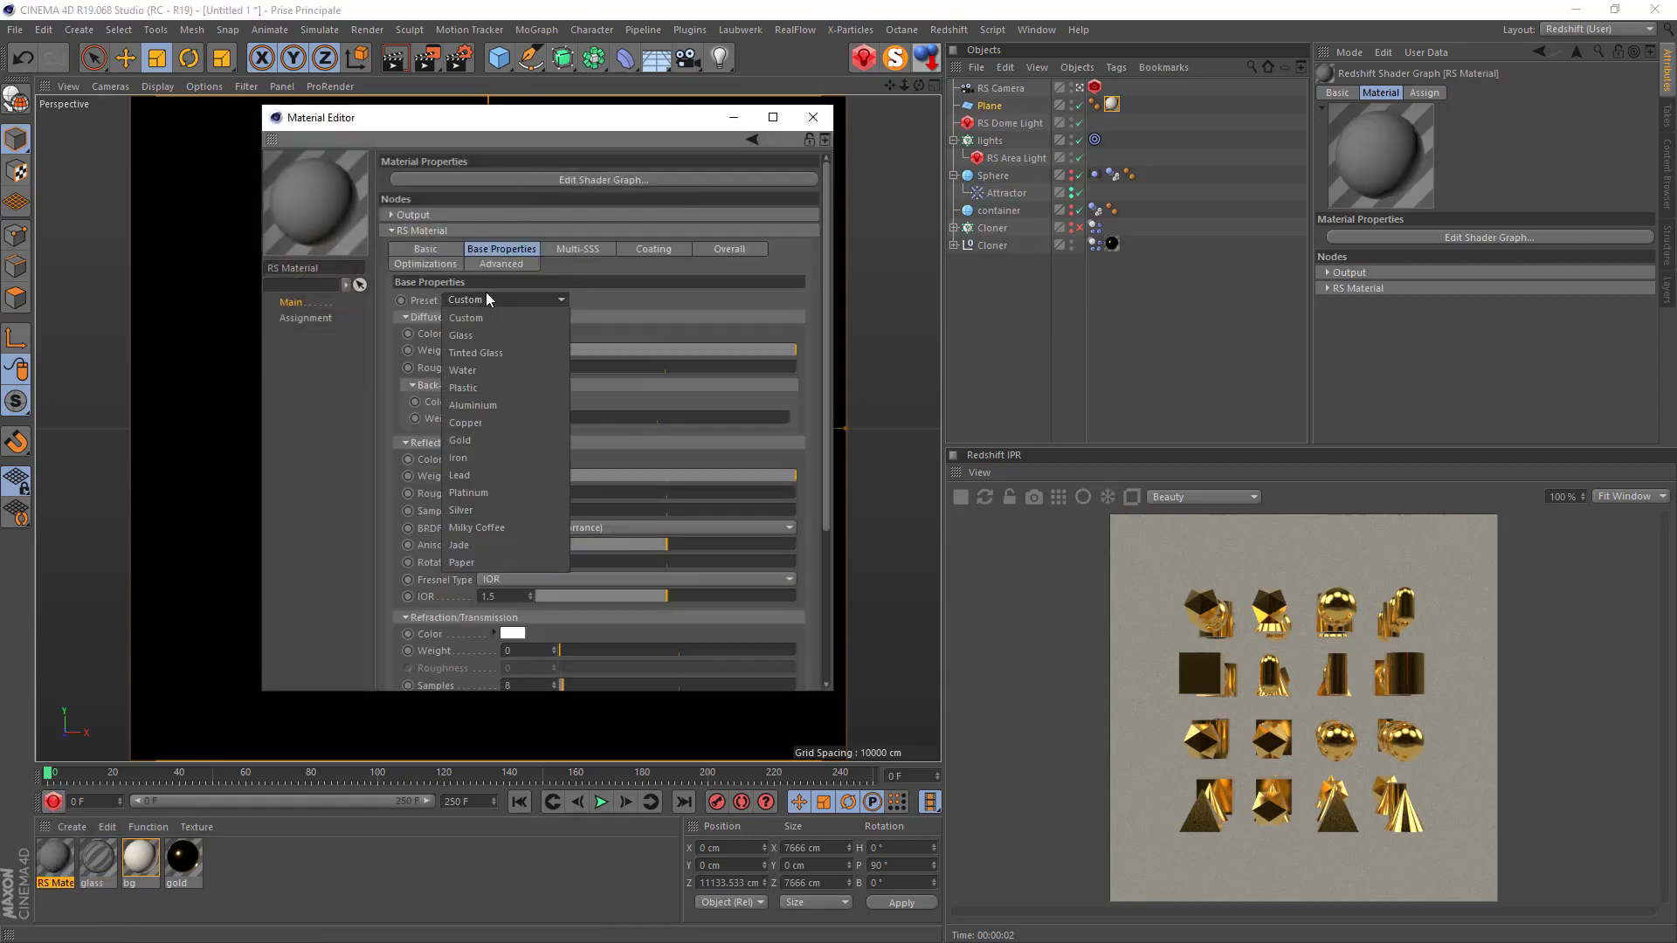
click(486, 298)
click(476, 330)
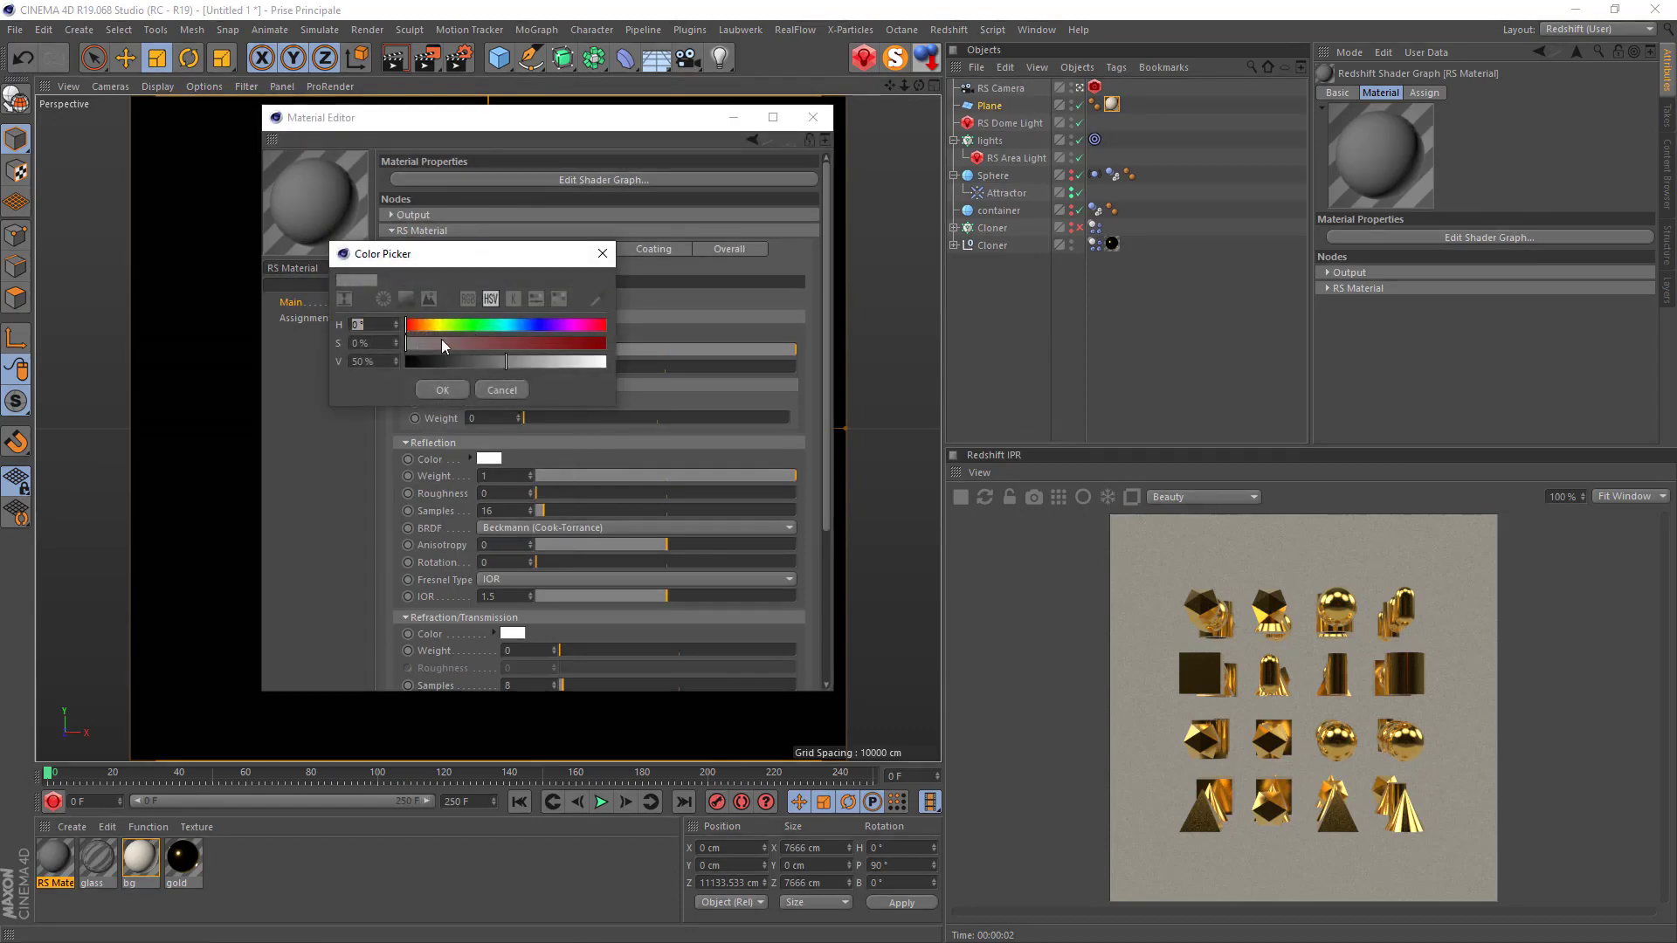
drag(442, 342, 607, 364)
click(567, 362)
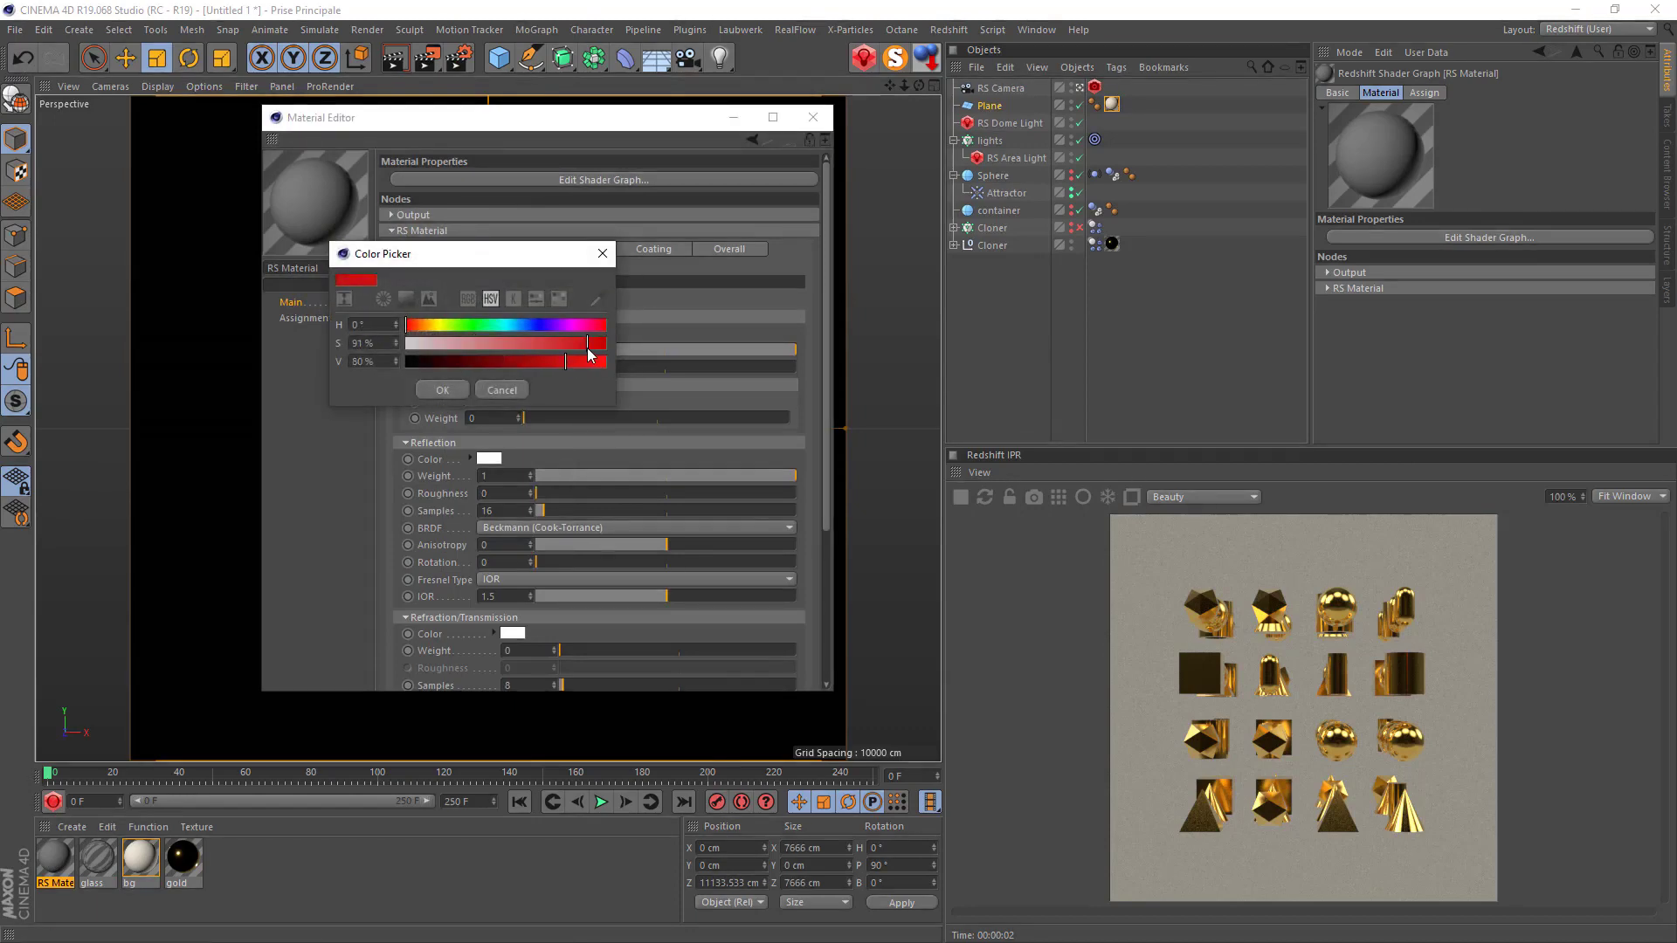
click(598, 345)
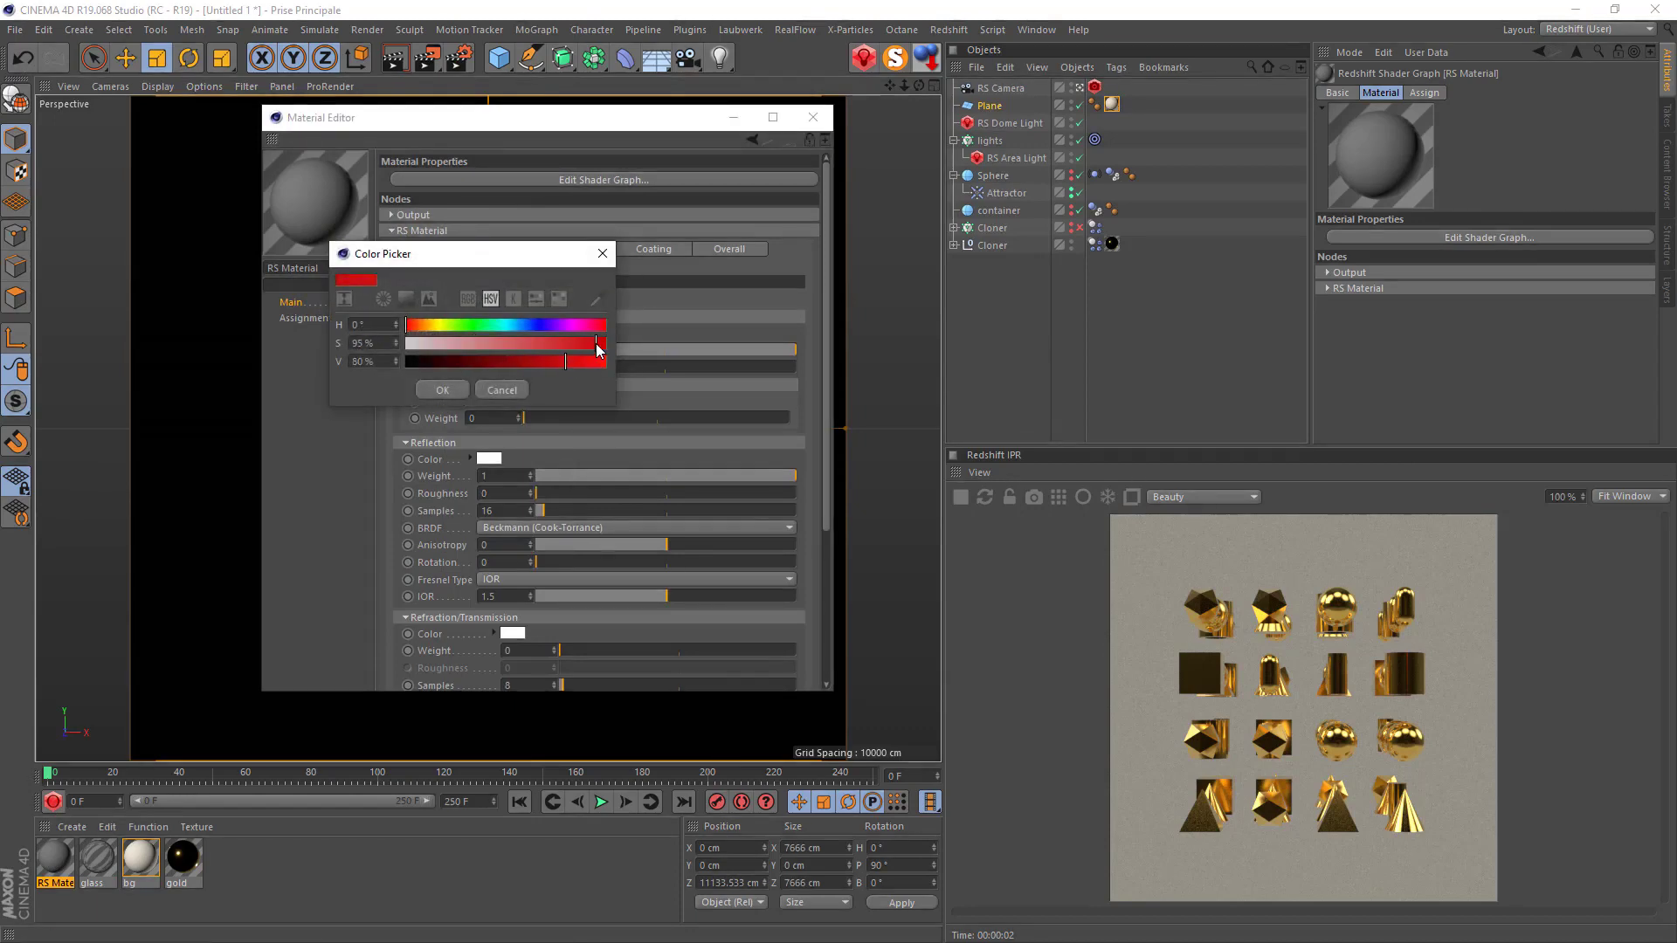
click(442, 391)
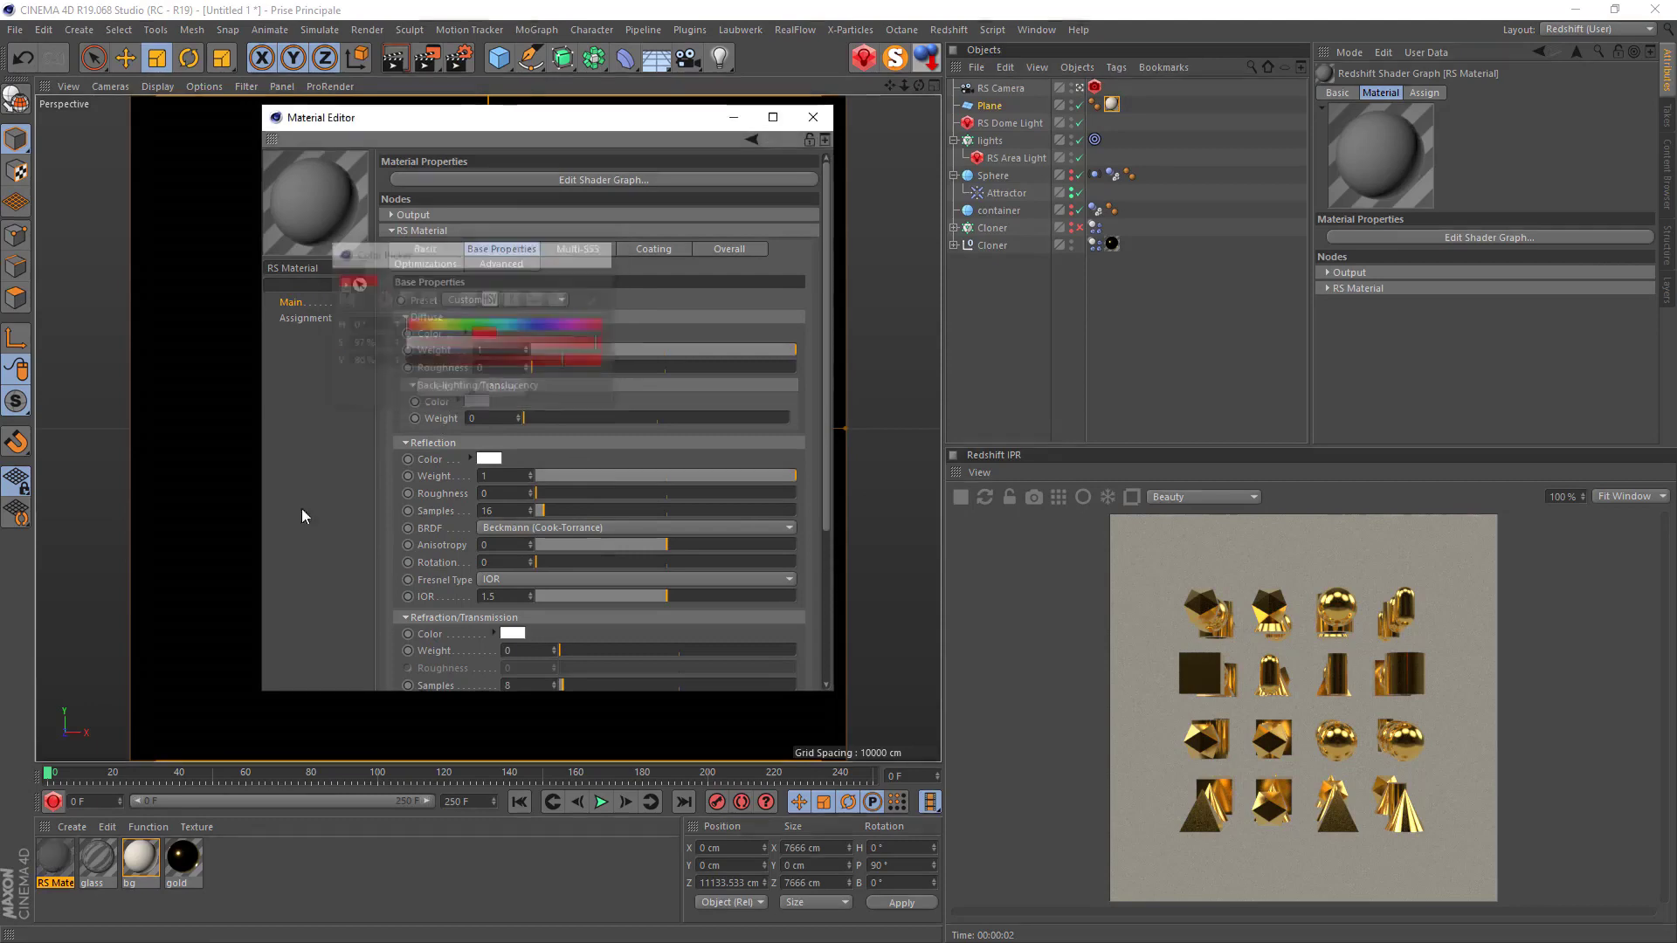
Create another Redshift material and set its diffuse color to near-black, about V 8%.
click(54, 809)
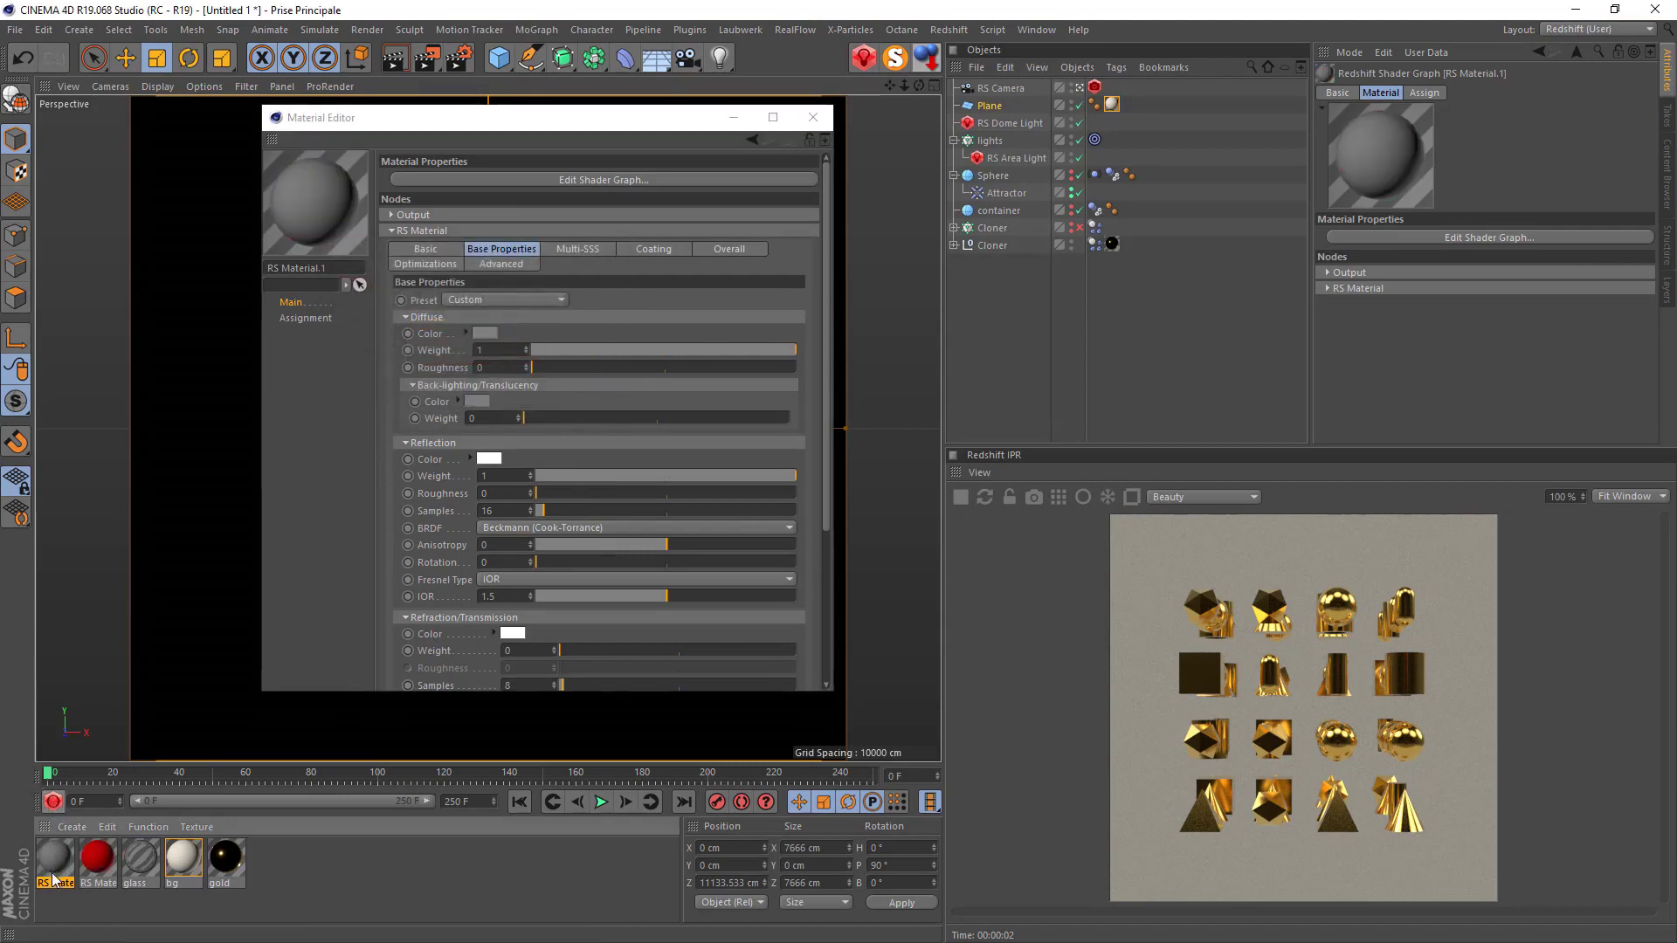
click(484, 332)
drag(485, 364, 432, 371)
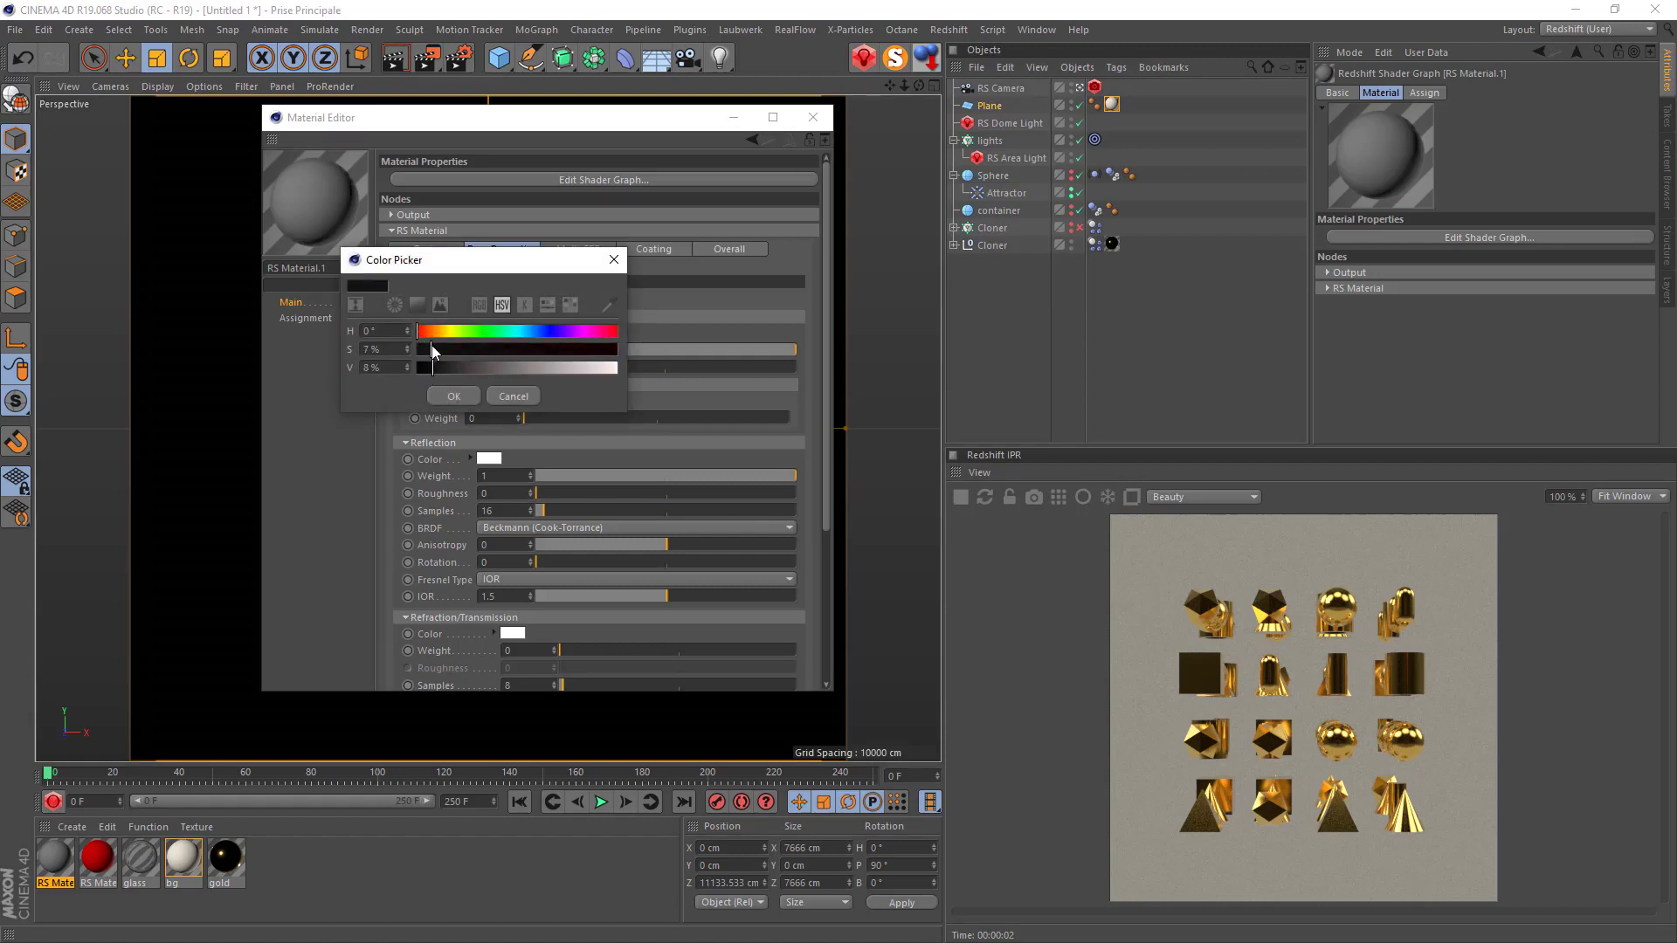
click(446, 391)
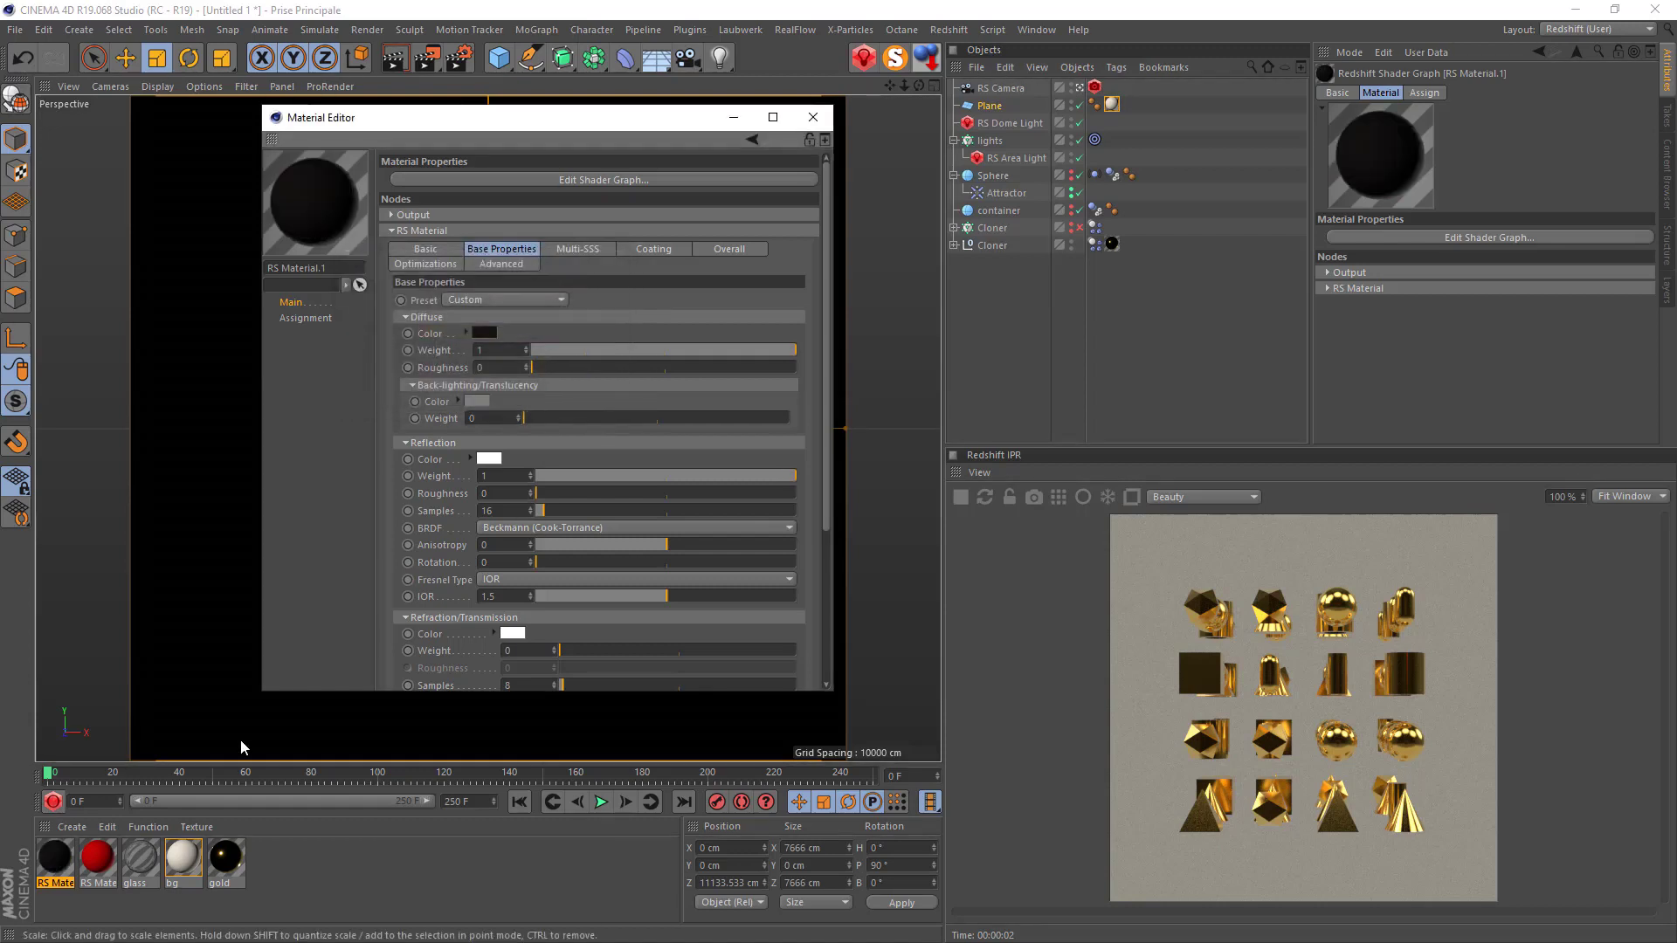
click(813, 117)
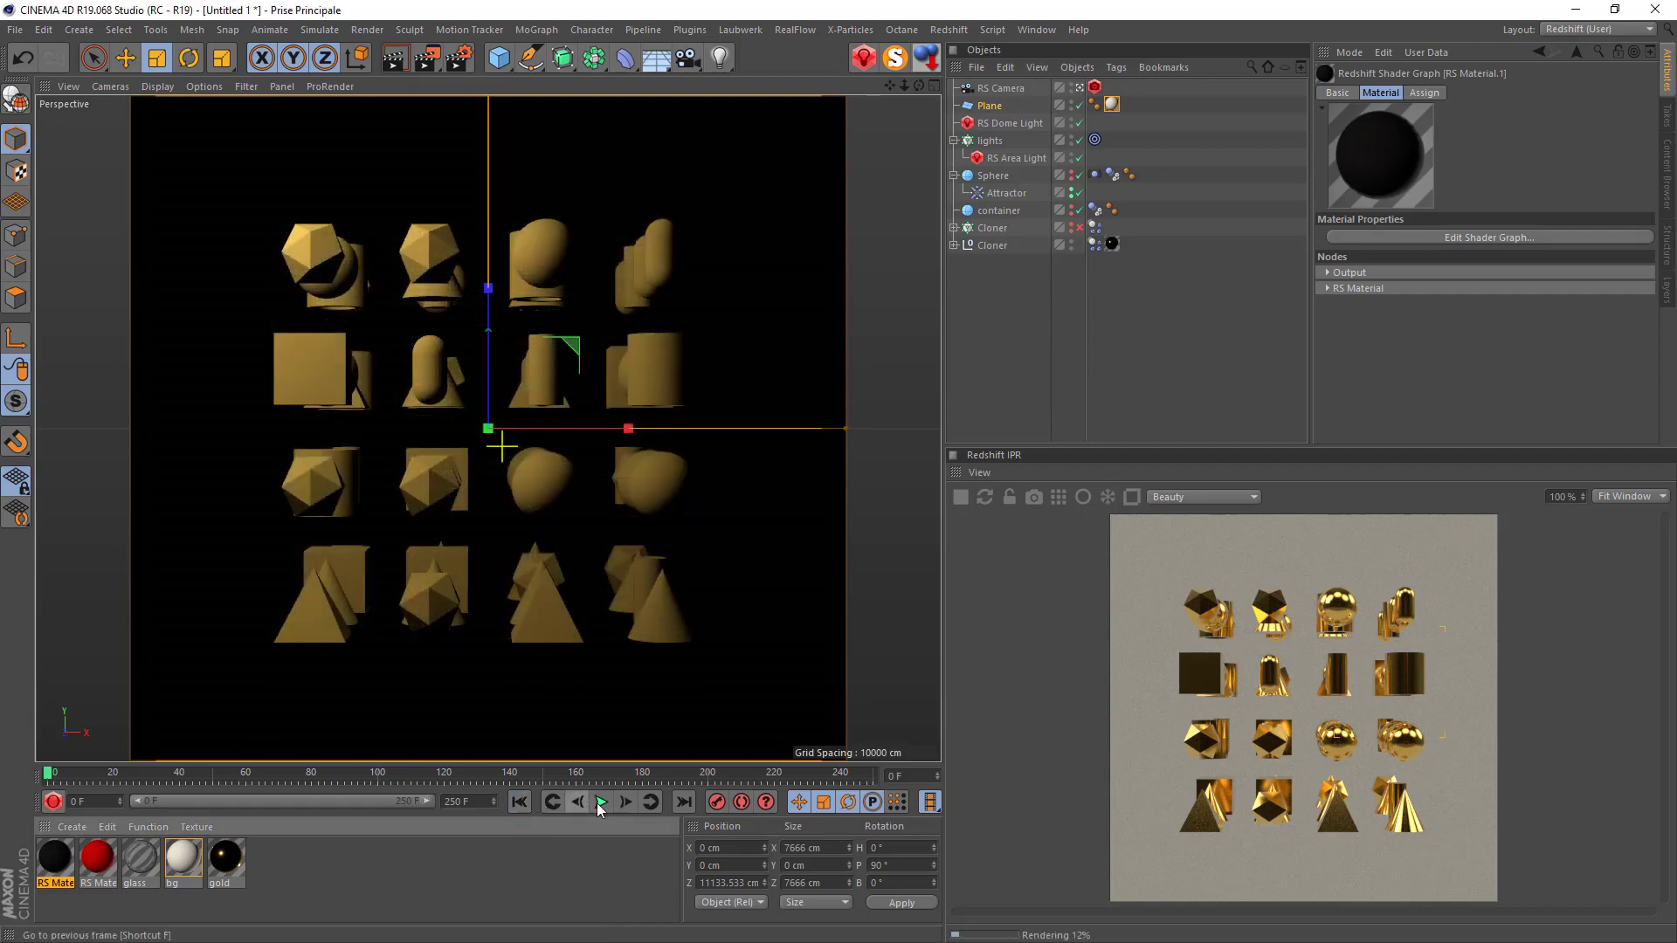
Stop the Redshift preview render and play the simulation up to frame 175 to check the clones' motion.
click(602, 801)
click(603, 802)
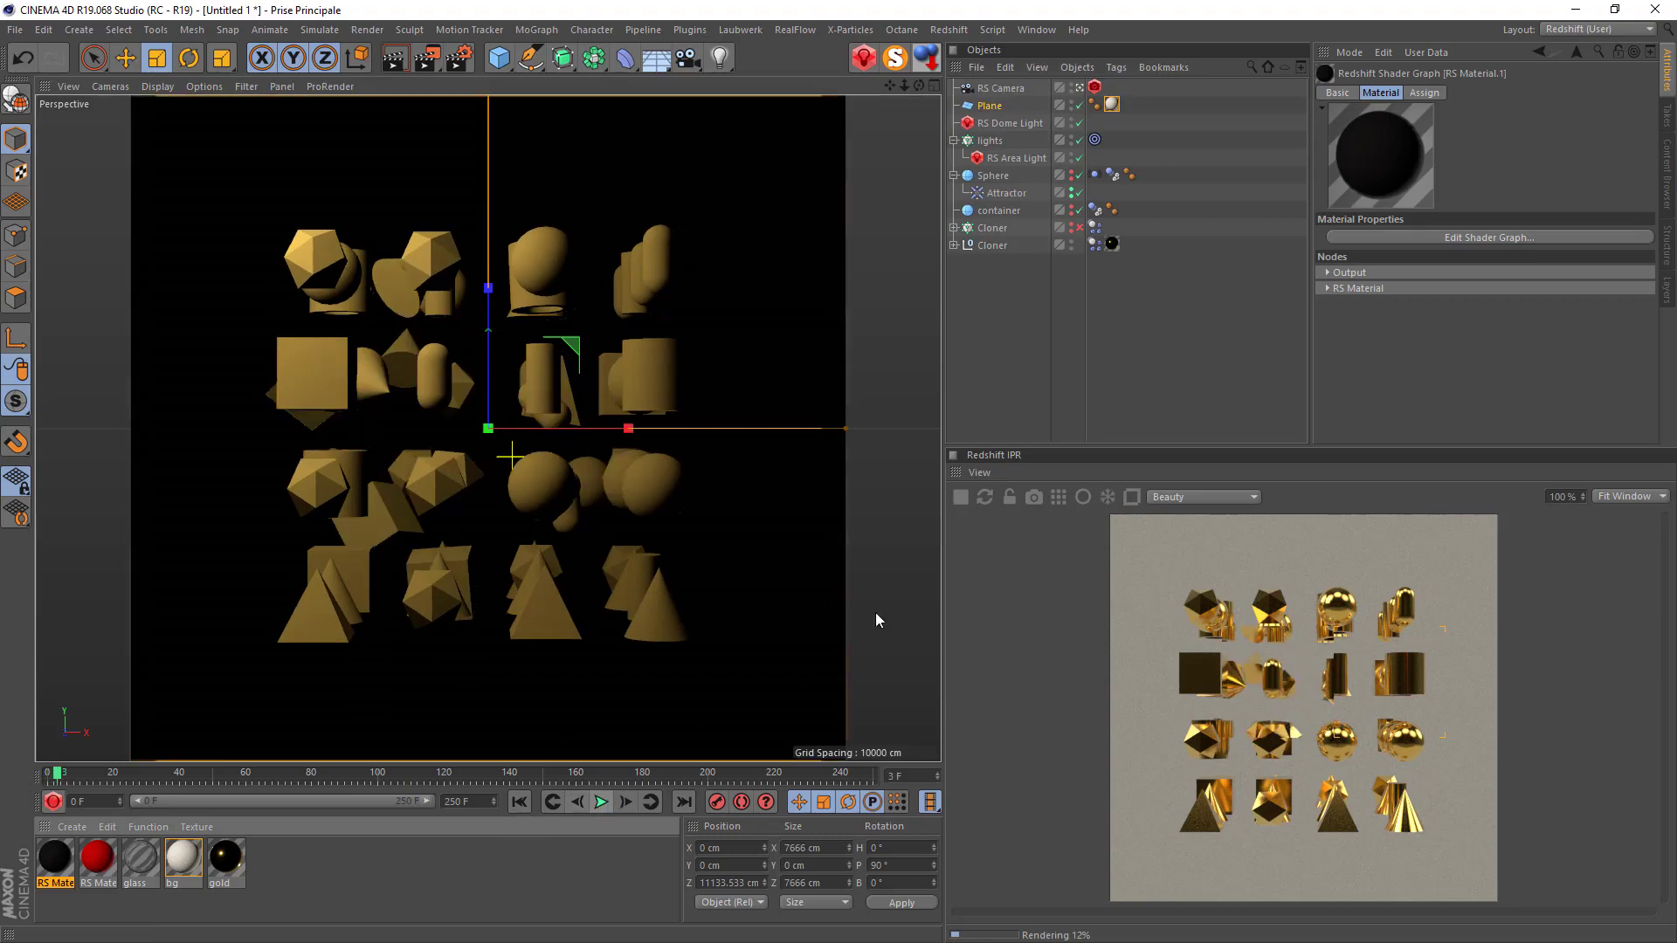
click(960, 496)
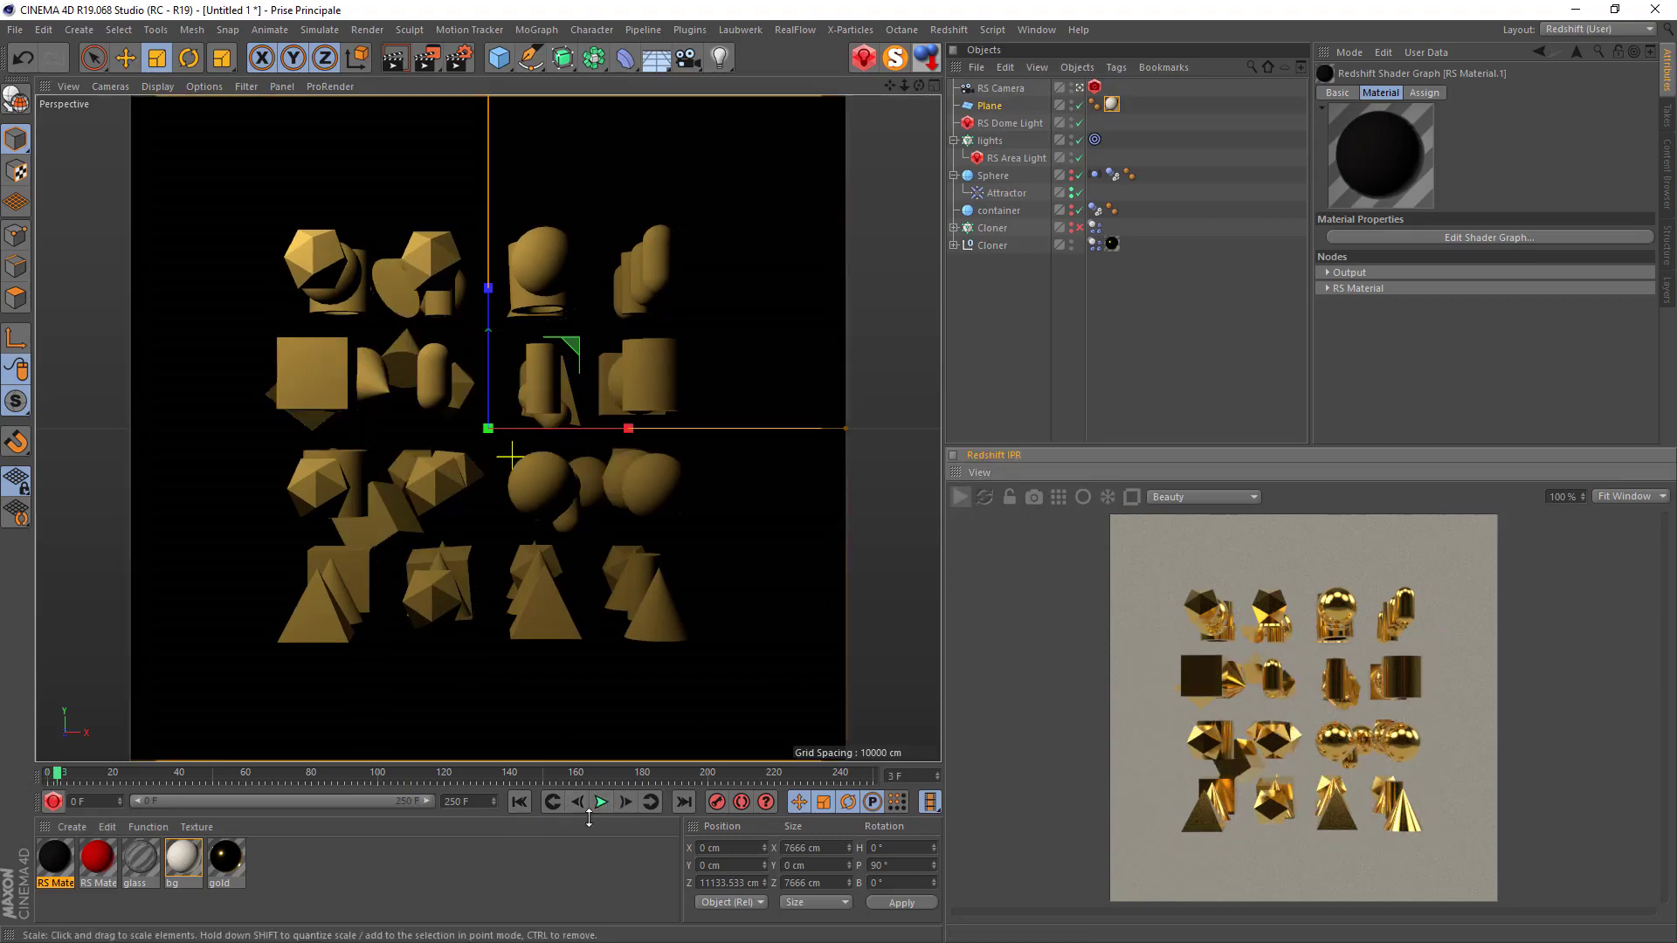
click(603, 801)
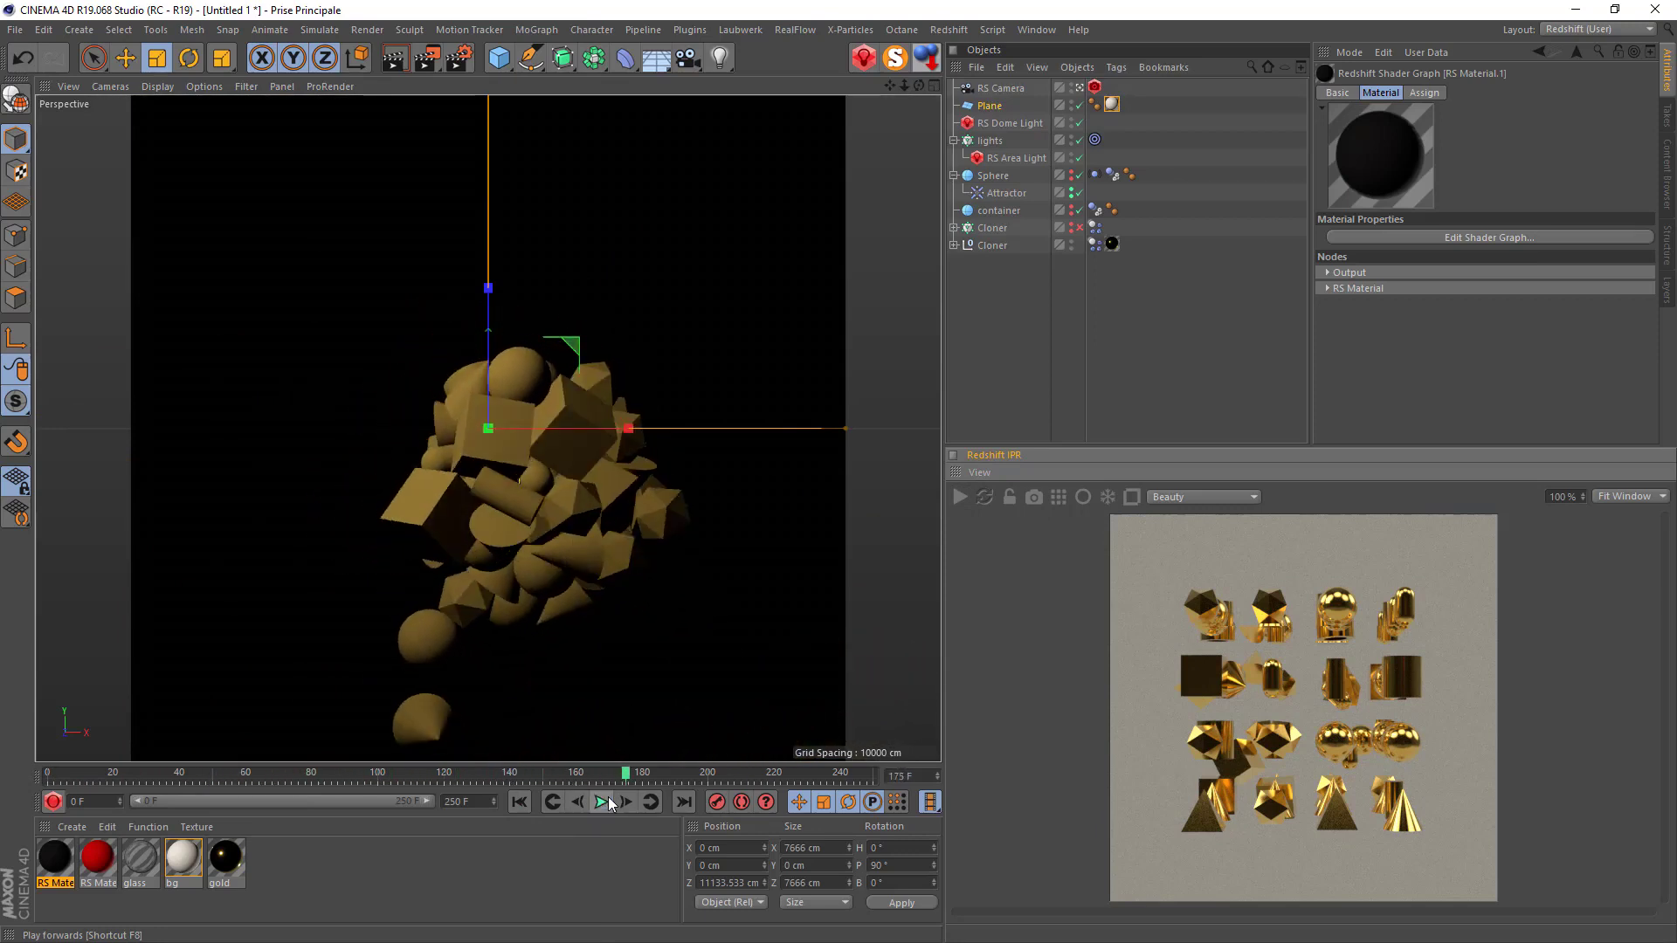
click(603, 801)
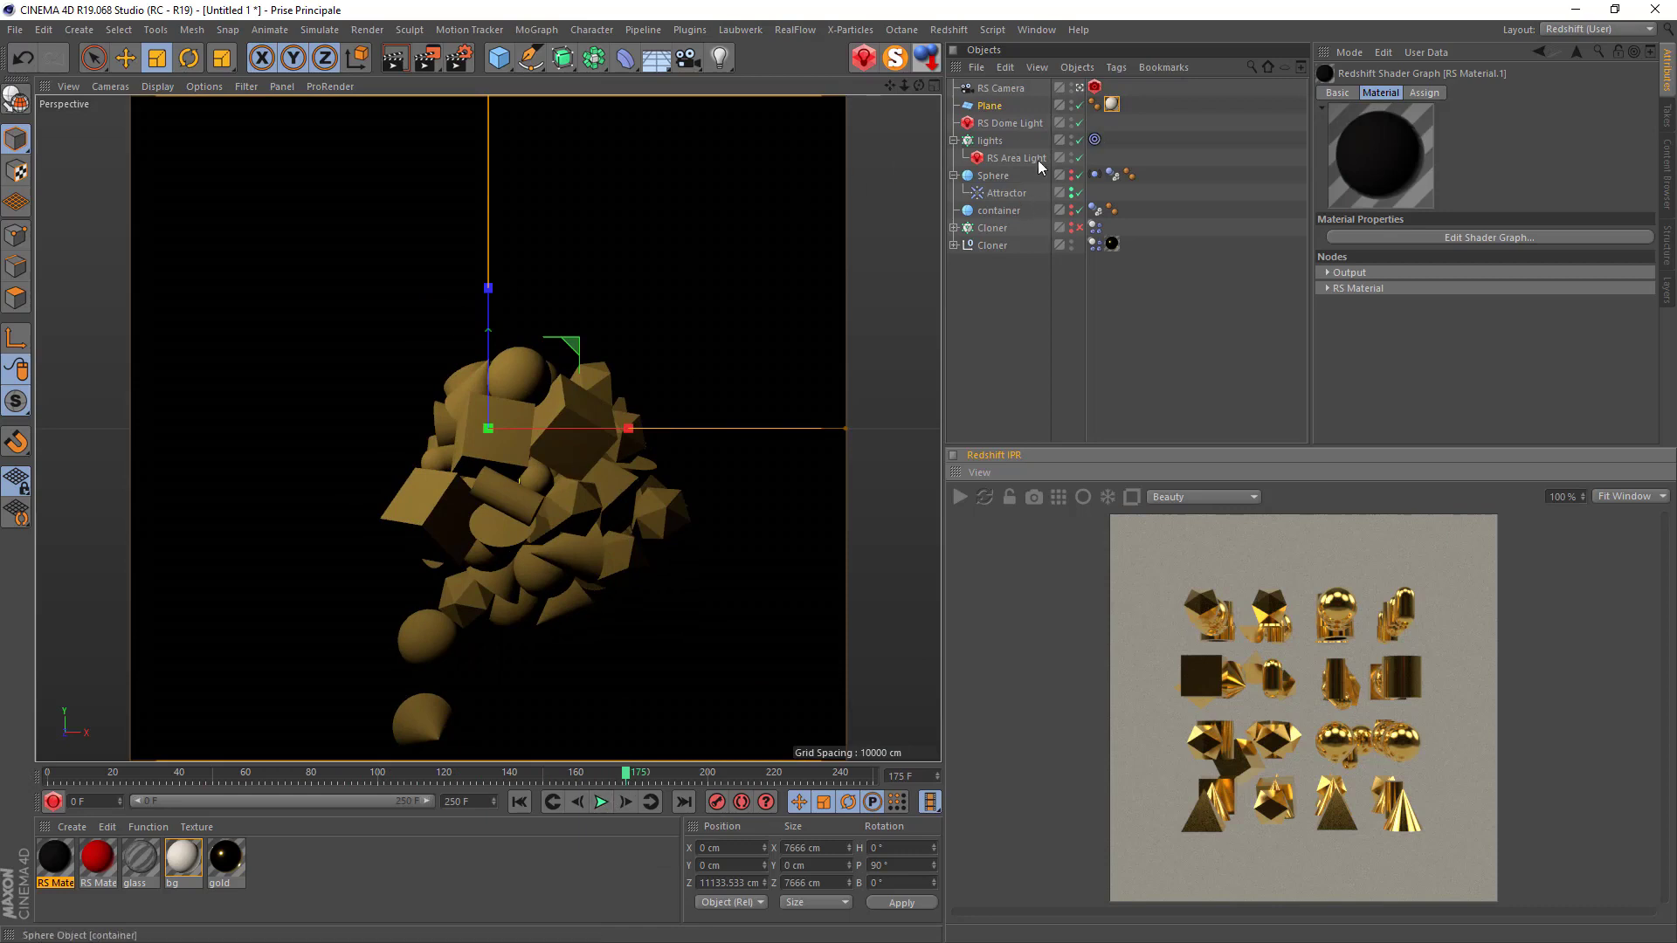
Set the Attractor's strength to 100000 and replay the simulation from the first frame.
click(1007, 192)
click(1408, 93)
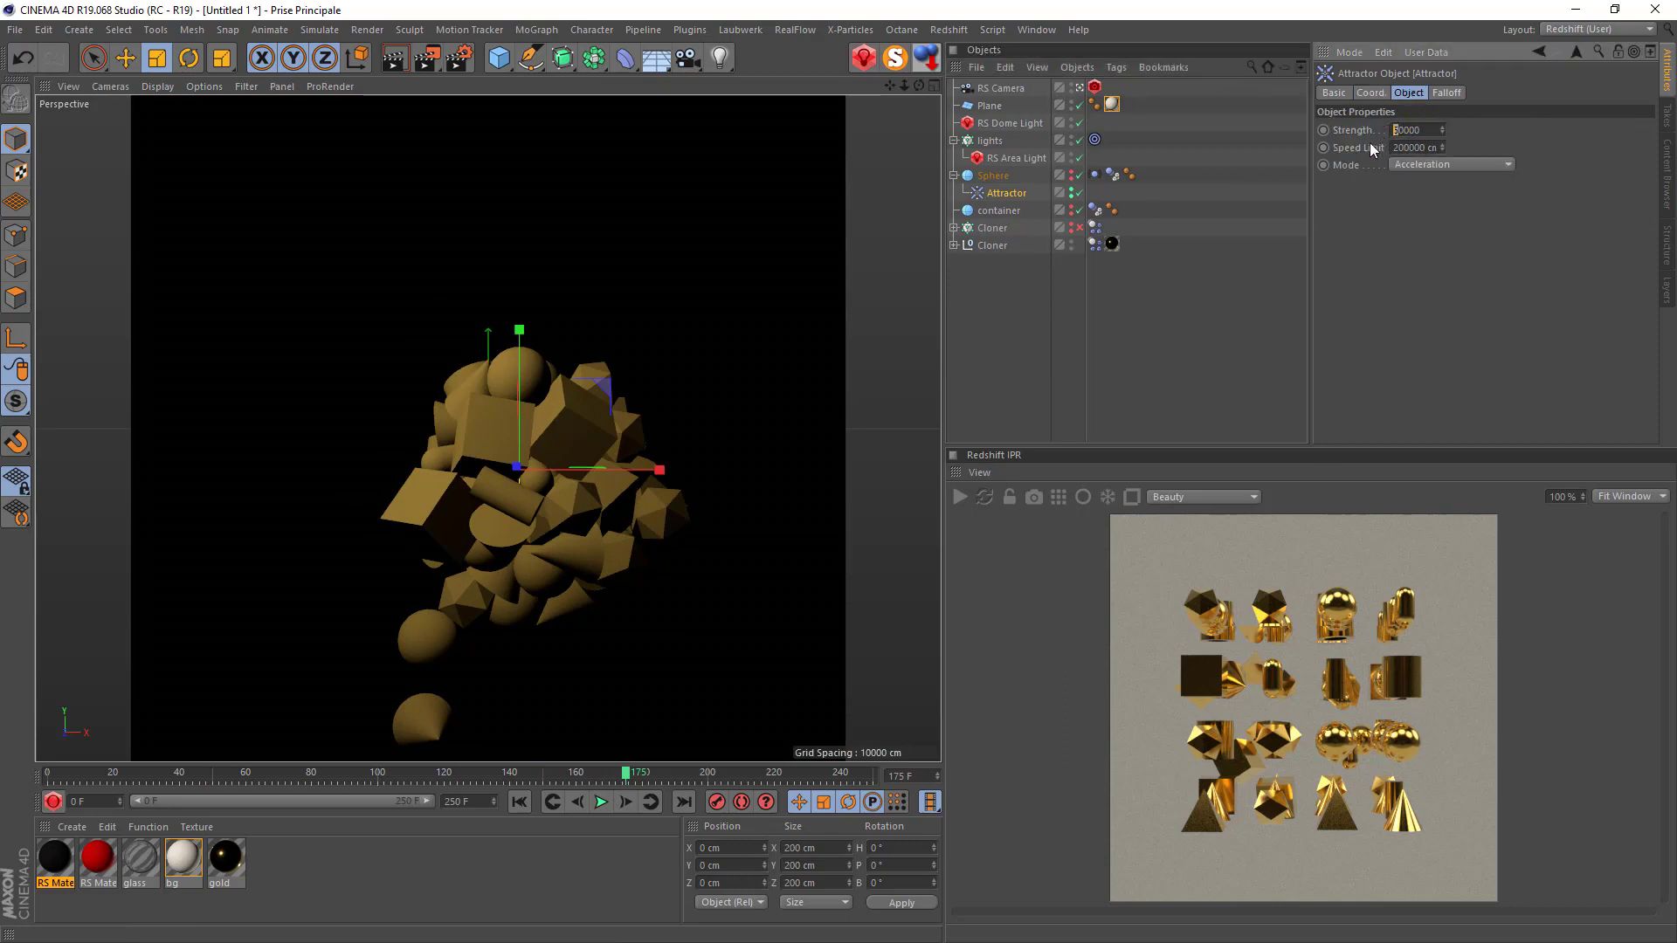
click(515, 798)
click(601, 803)
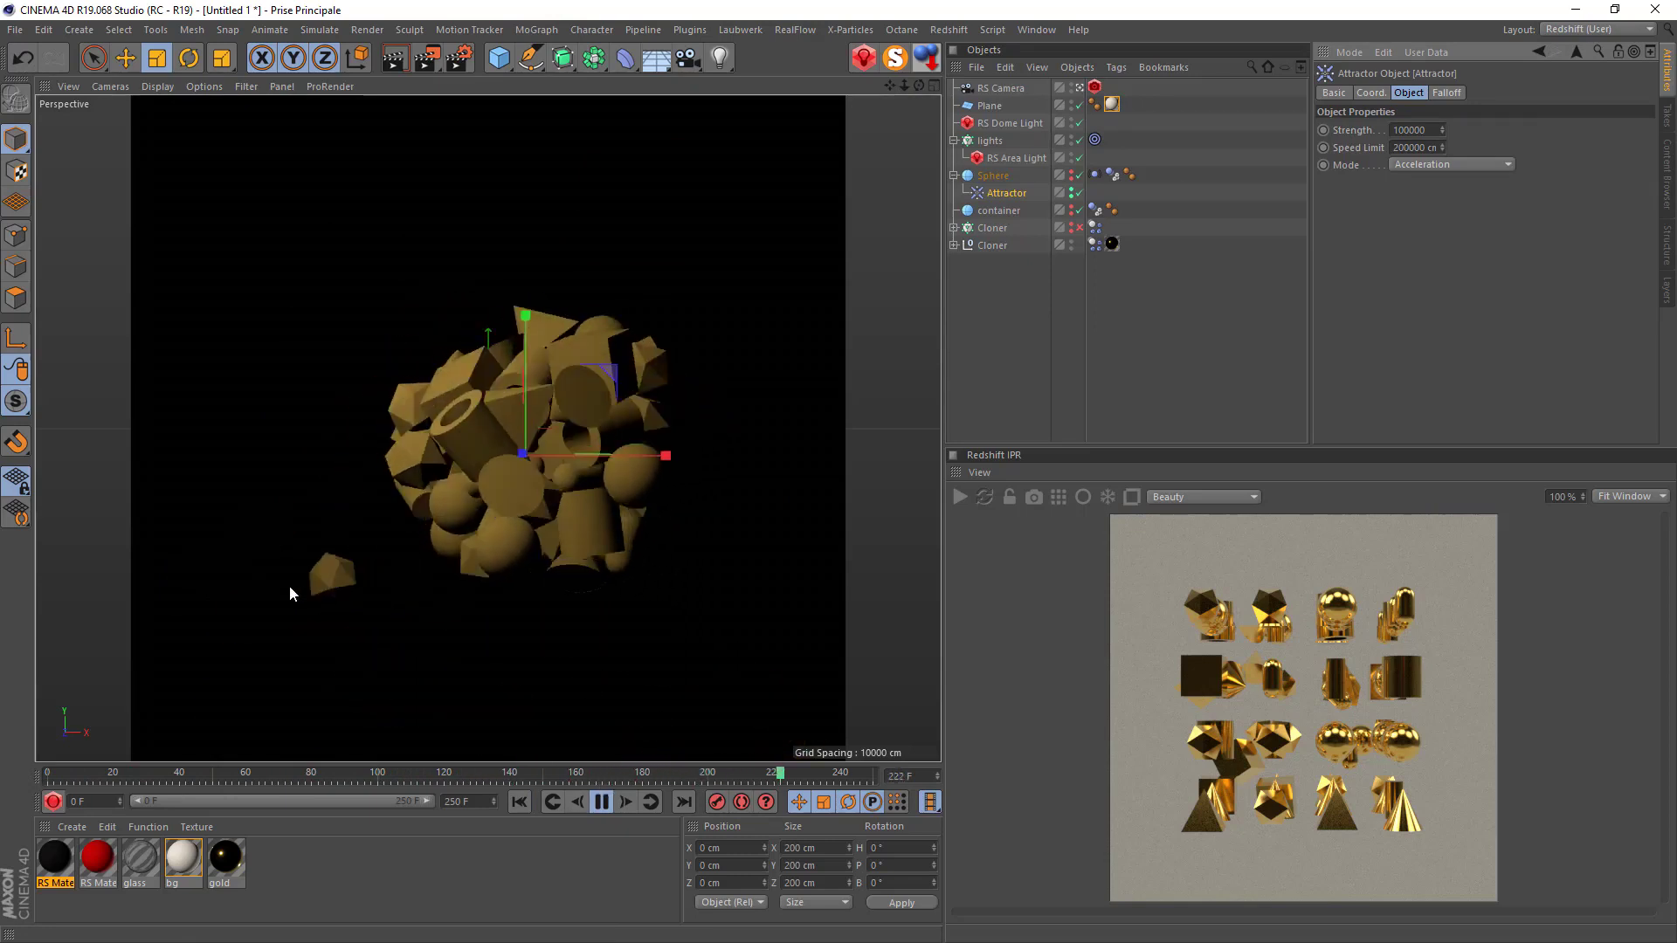
click(600, 802)
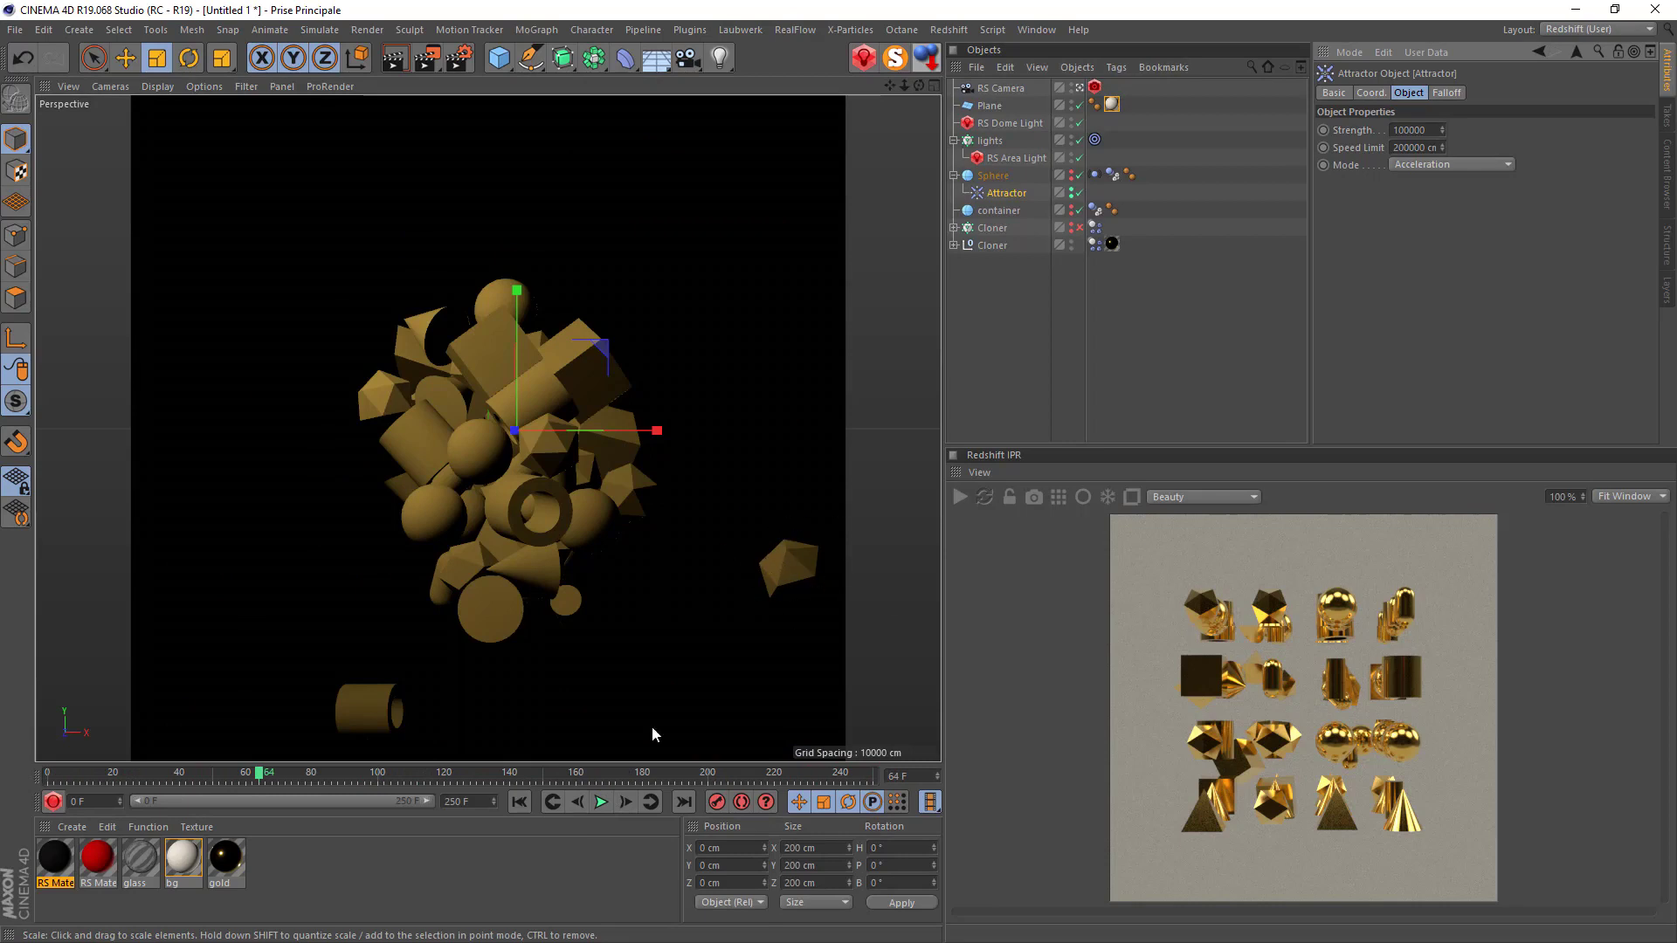
click(601, 802)
click(526, 804)
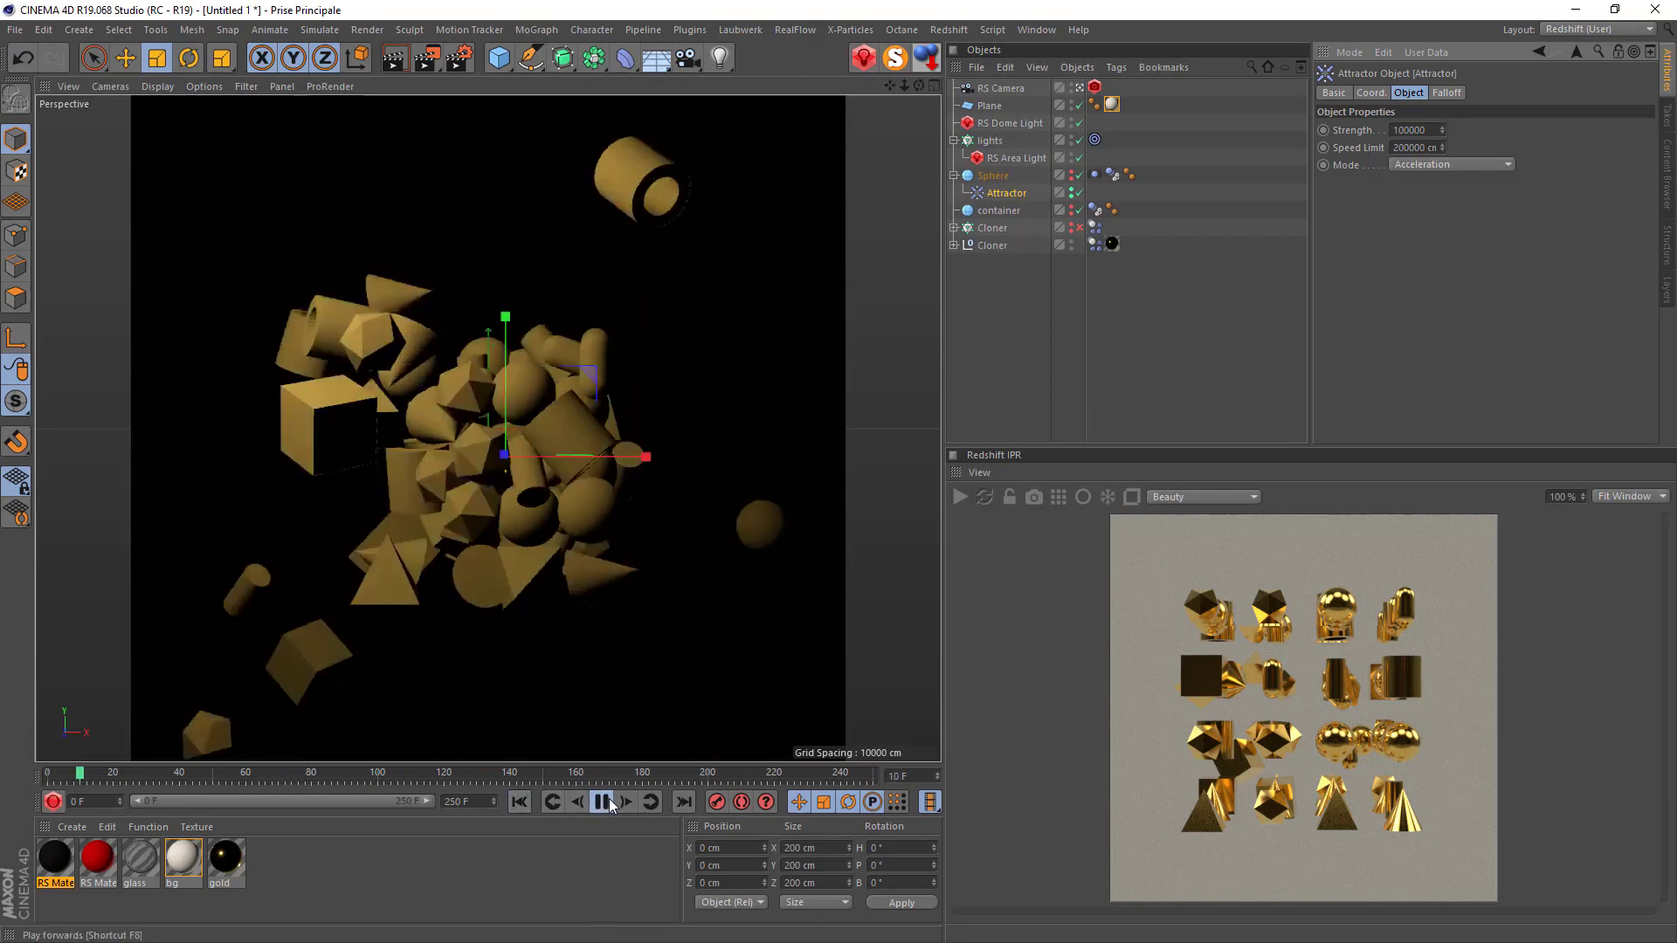
click(603, 803)
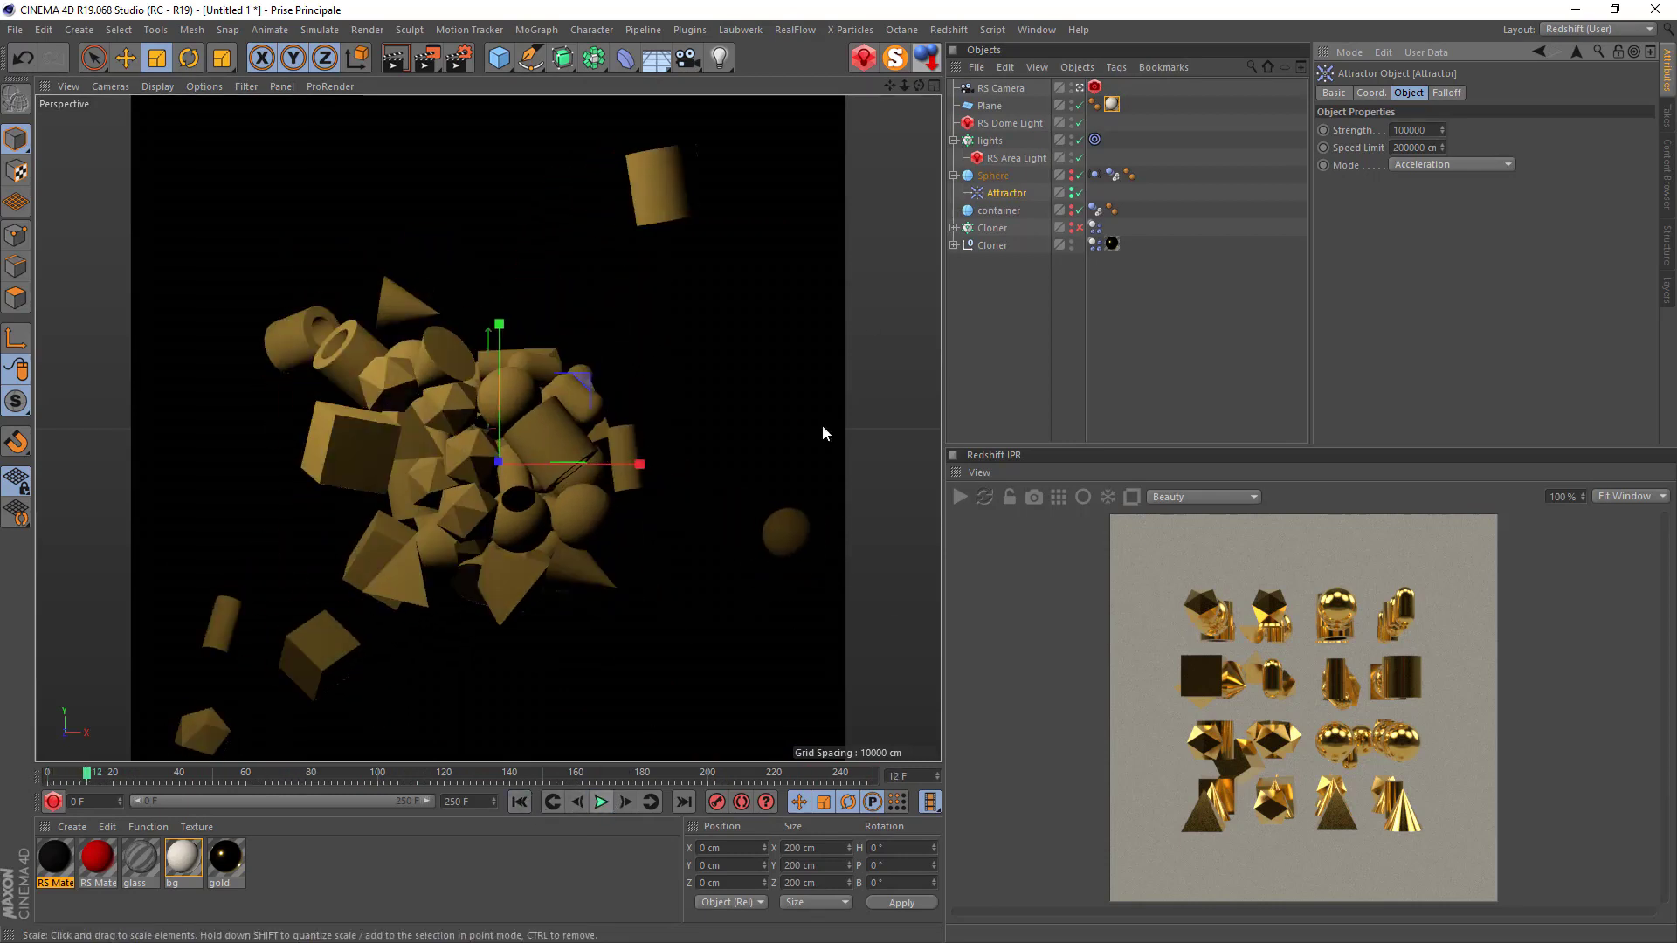
Set the Sphere's radius to 120 cm and replay the simulation from the first frame.
click(987, 178)
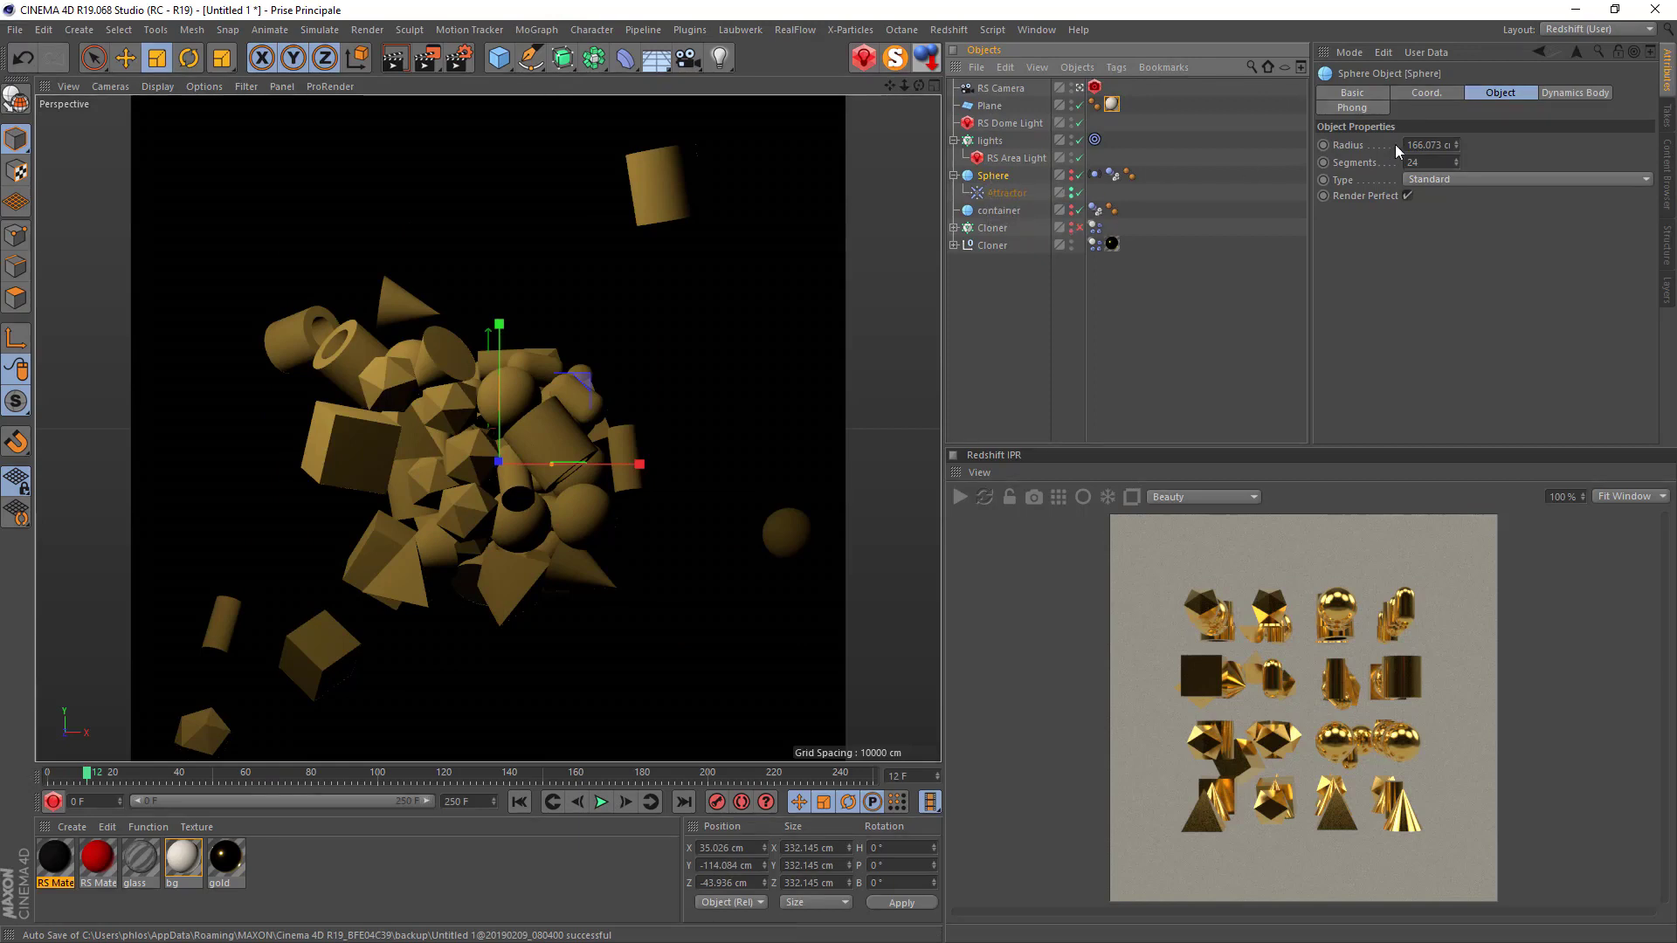
click(1422, 145)
text(120)
key(Return)
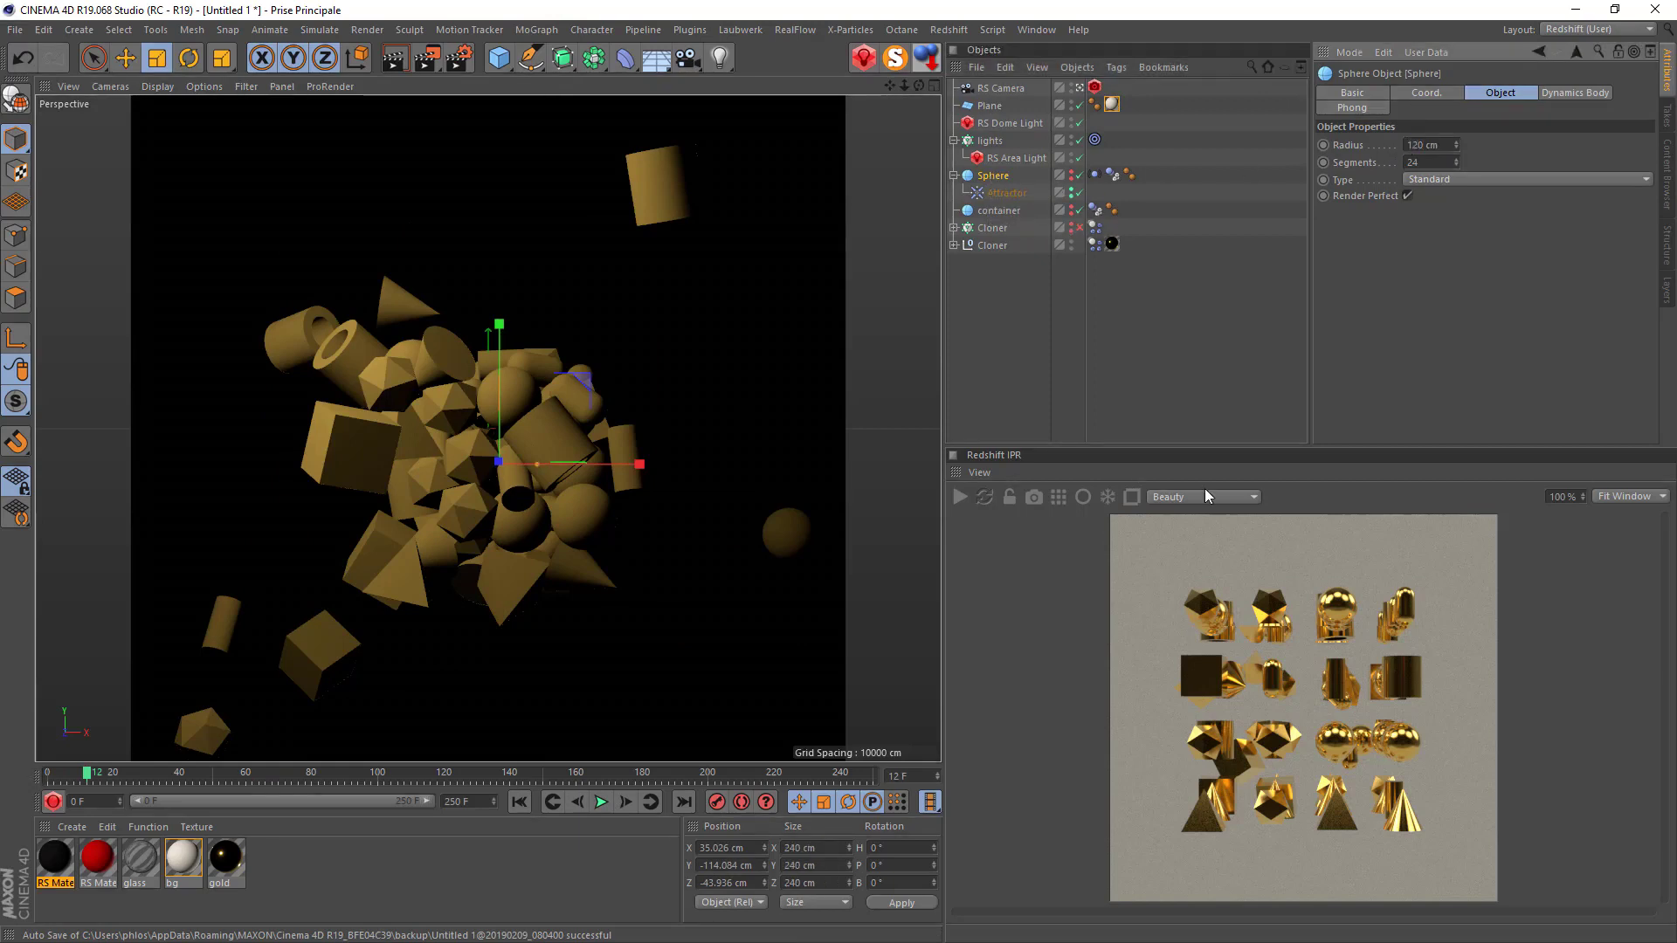
click(519, 801)
click(601, 801)
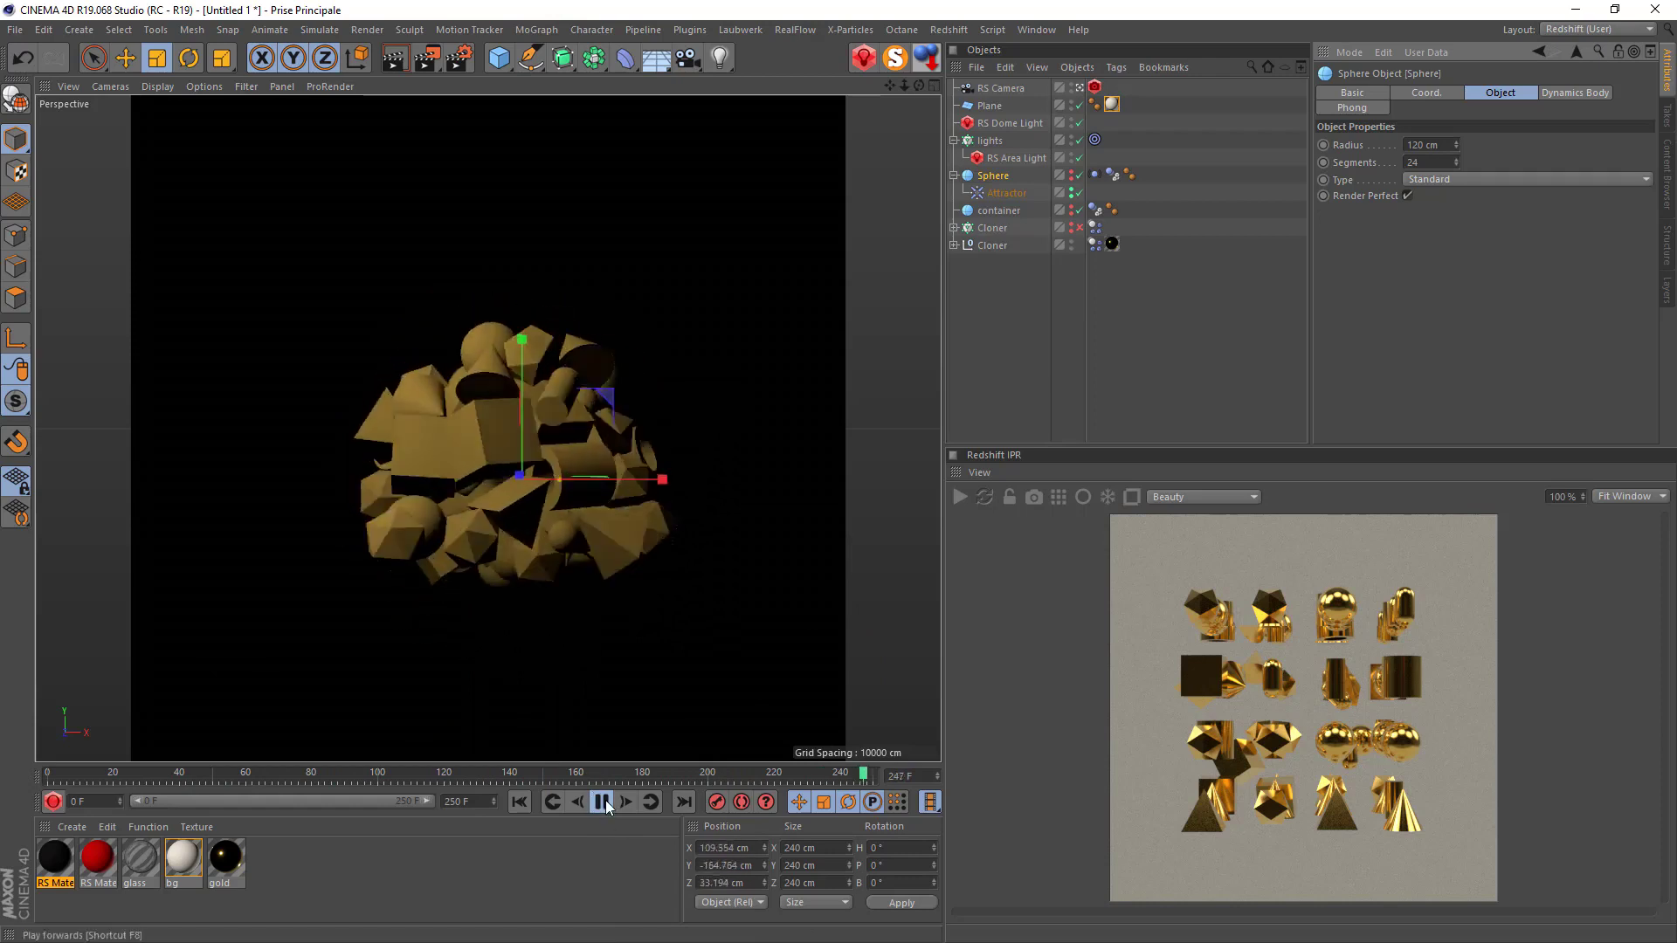
click(602, 800)
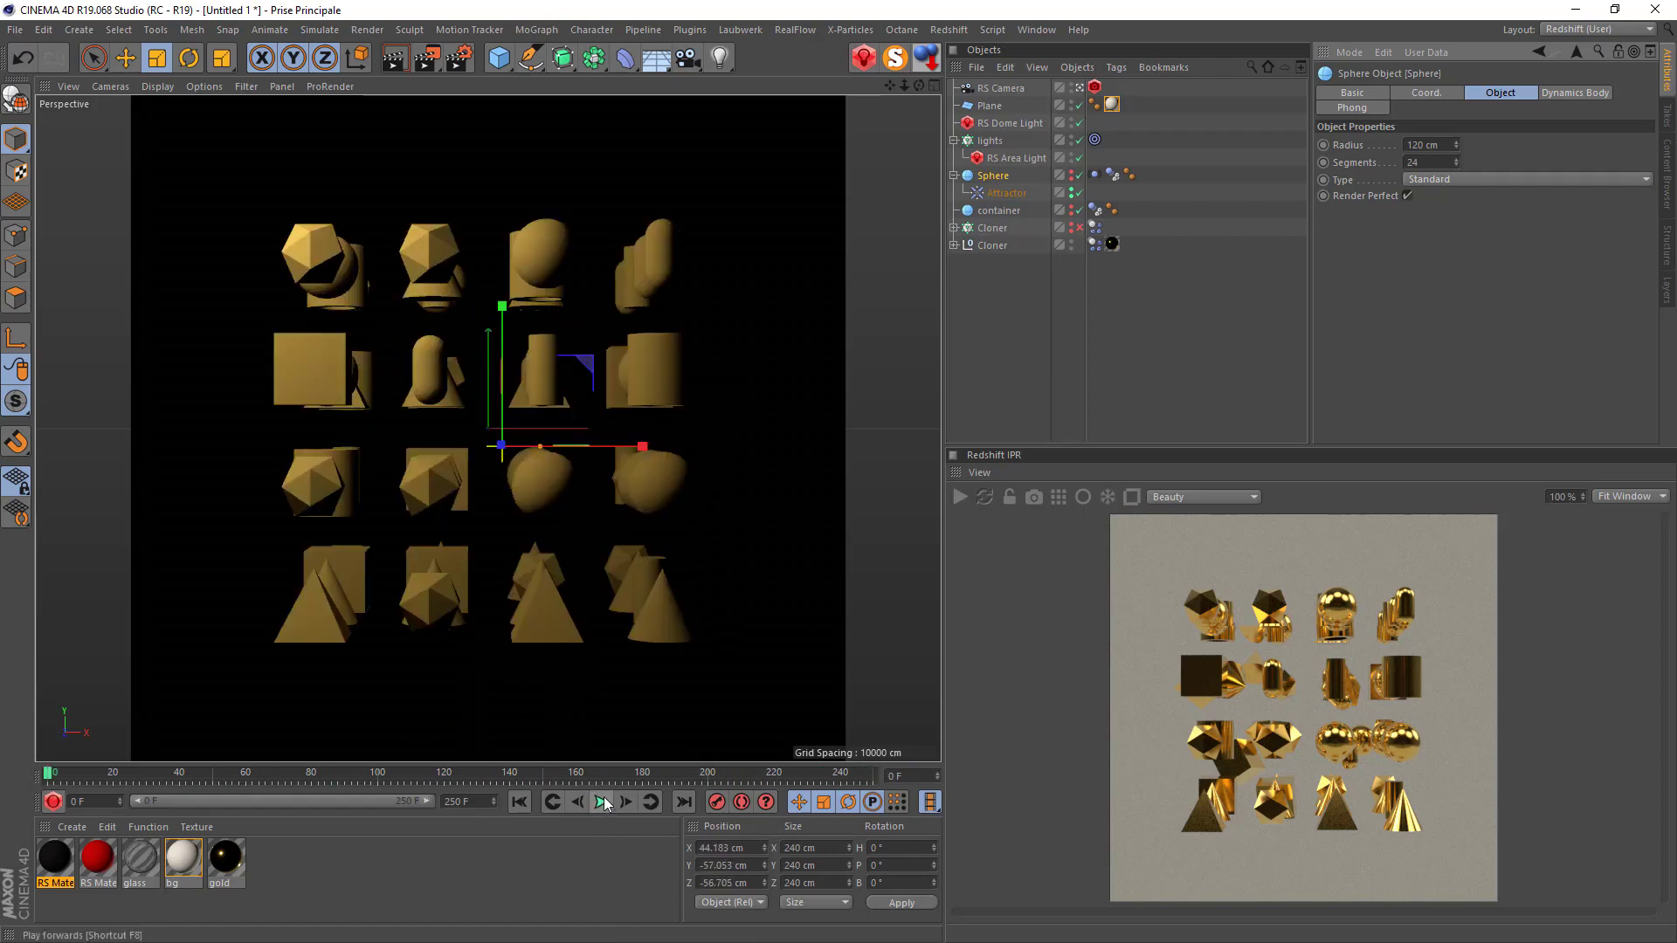
Set the Attractor's strength to 60000 and play the simulation, stopping at frame 241.
click(987, 192)
click(1404, 131)
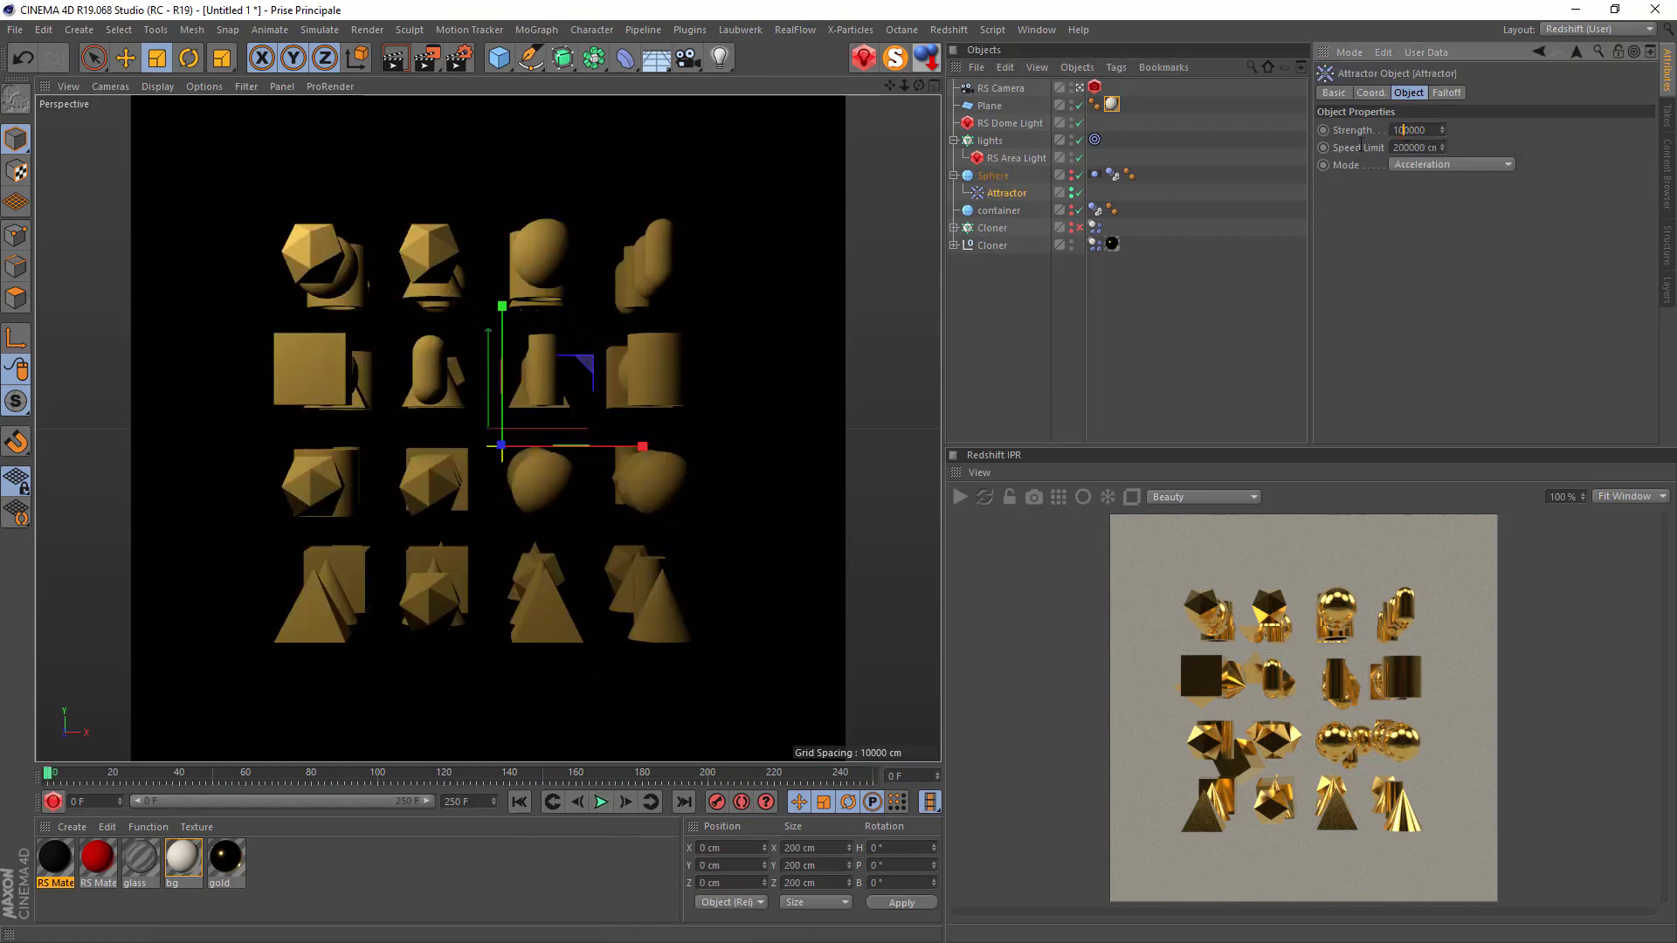
click(602, 801)
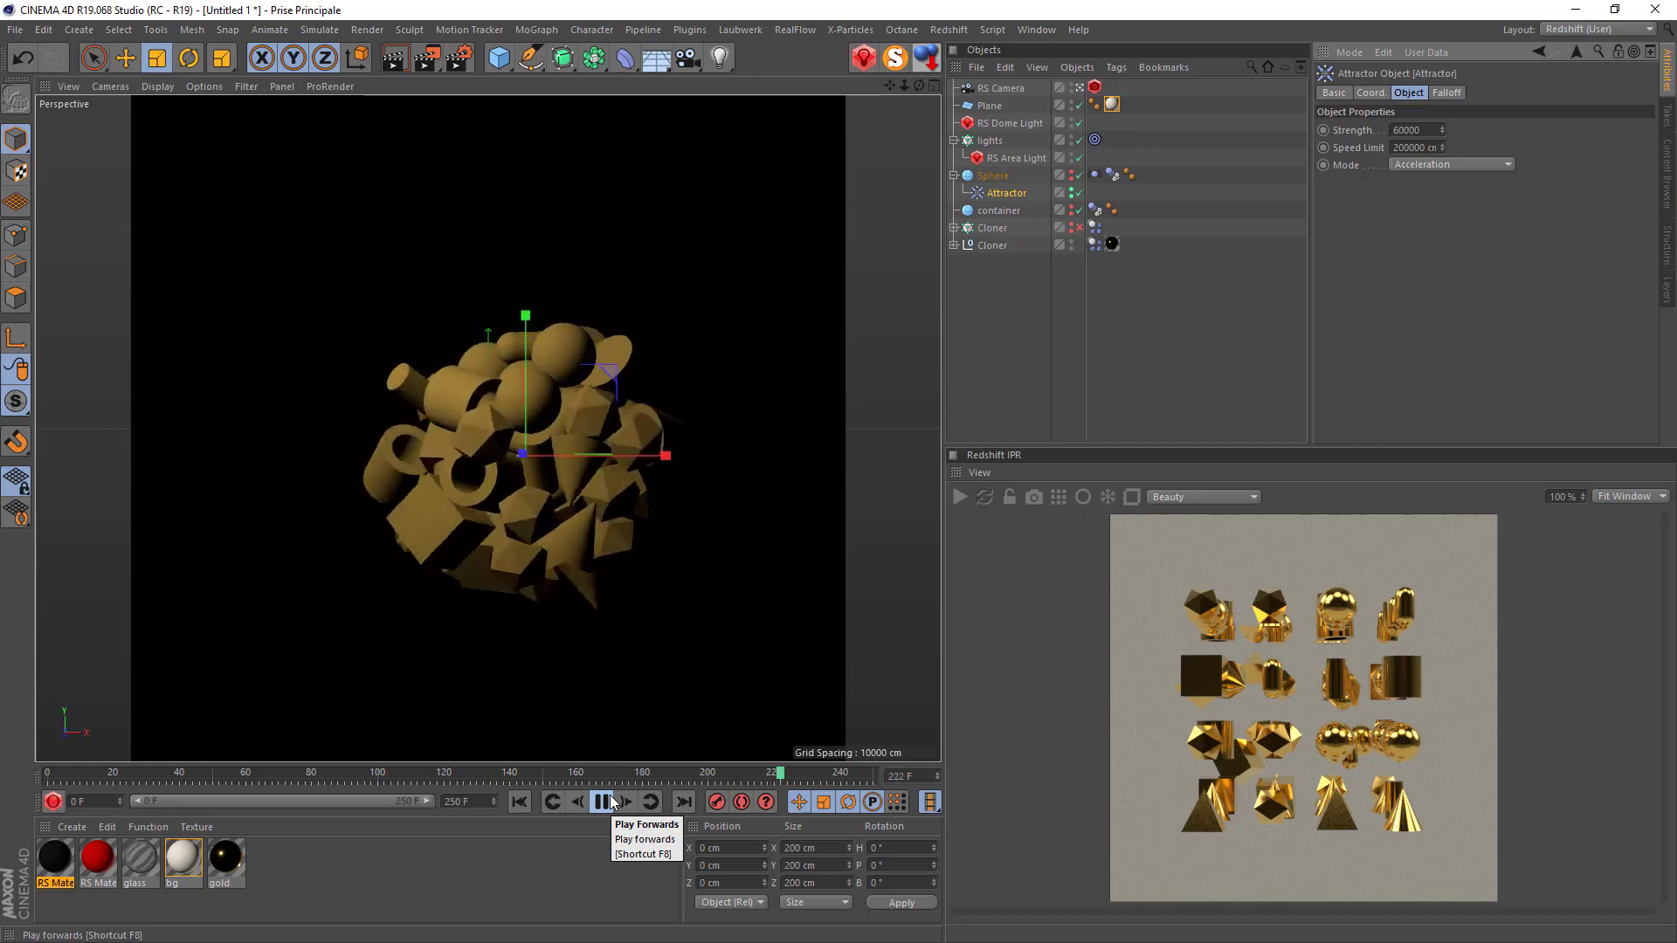
click(611, 802)
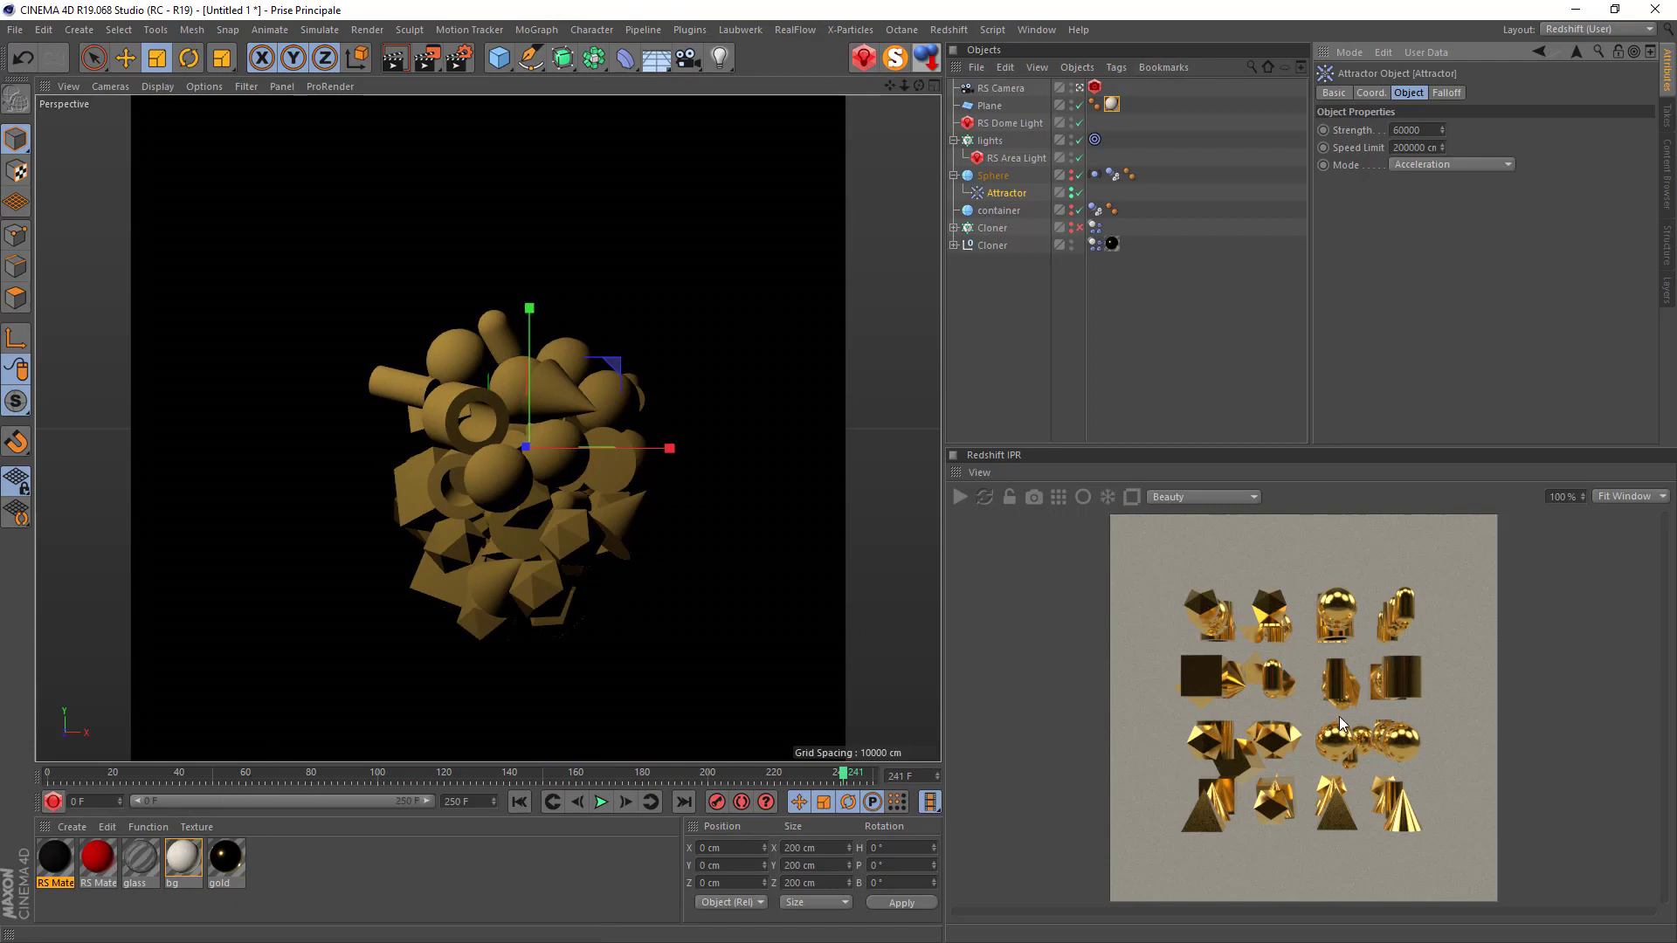
Assign the glass material to several shapes in the cluster, including the tube and the sphere on its upper-right edge.
drag(157, 867, 470, 394)
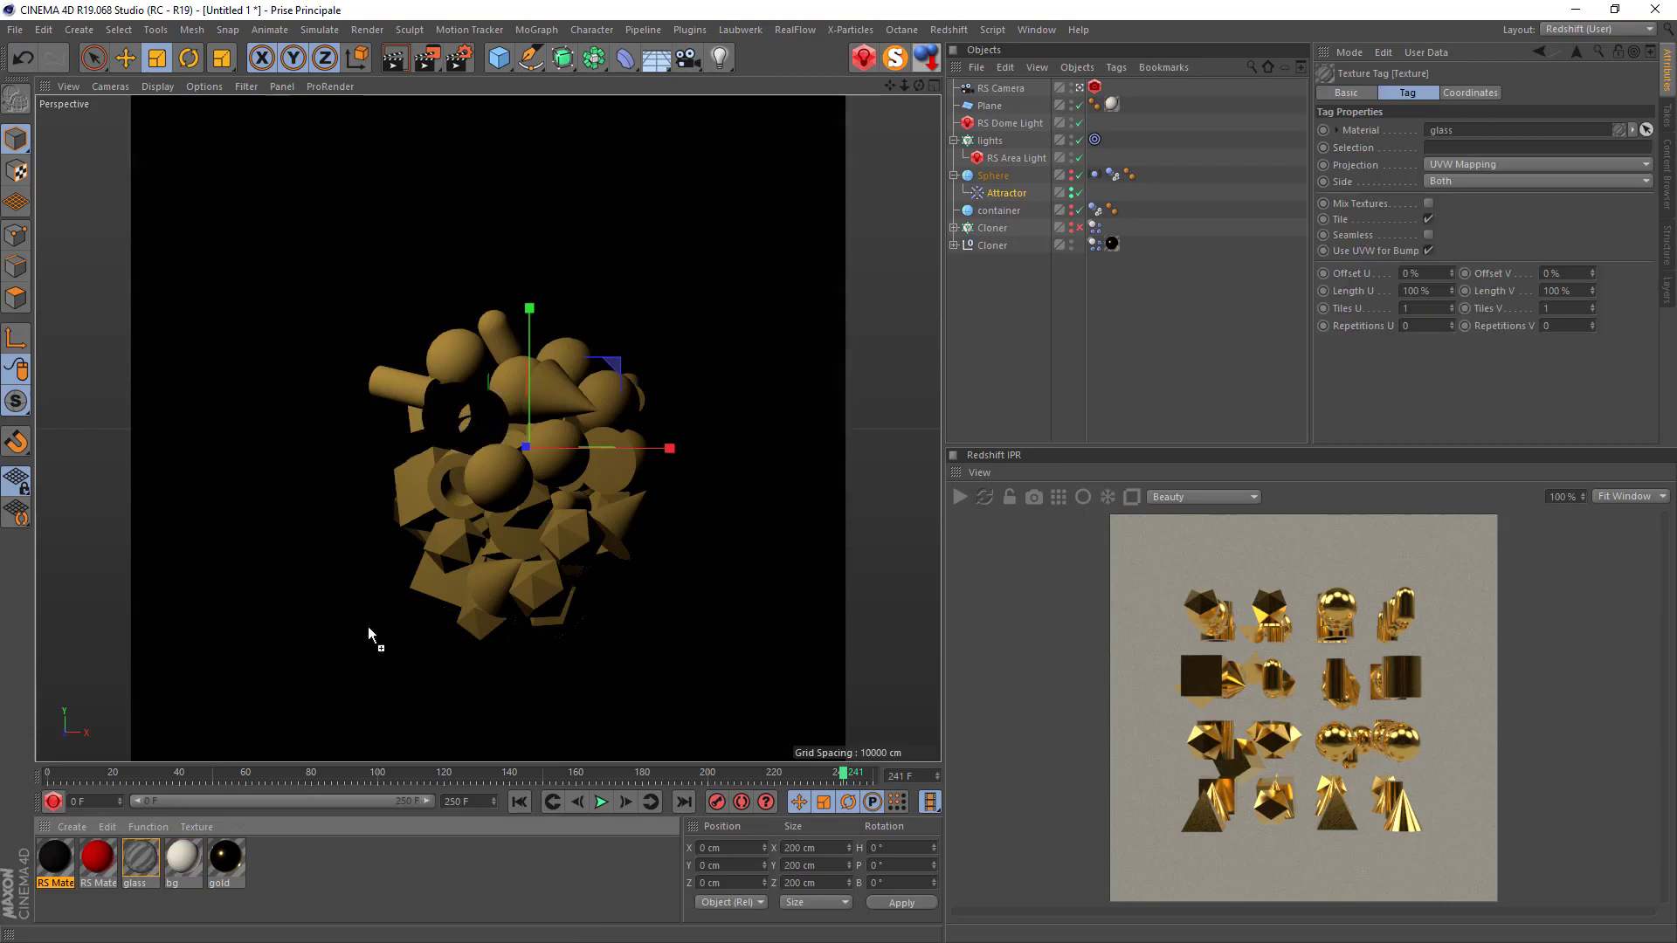
drag(368, 626, 426, 585)
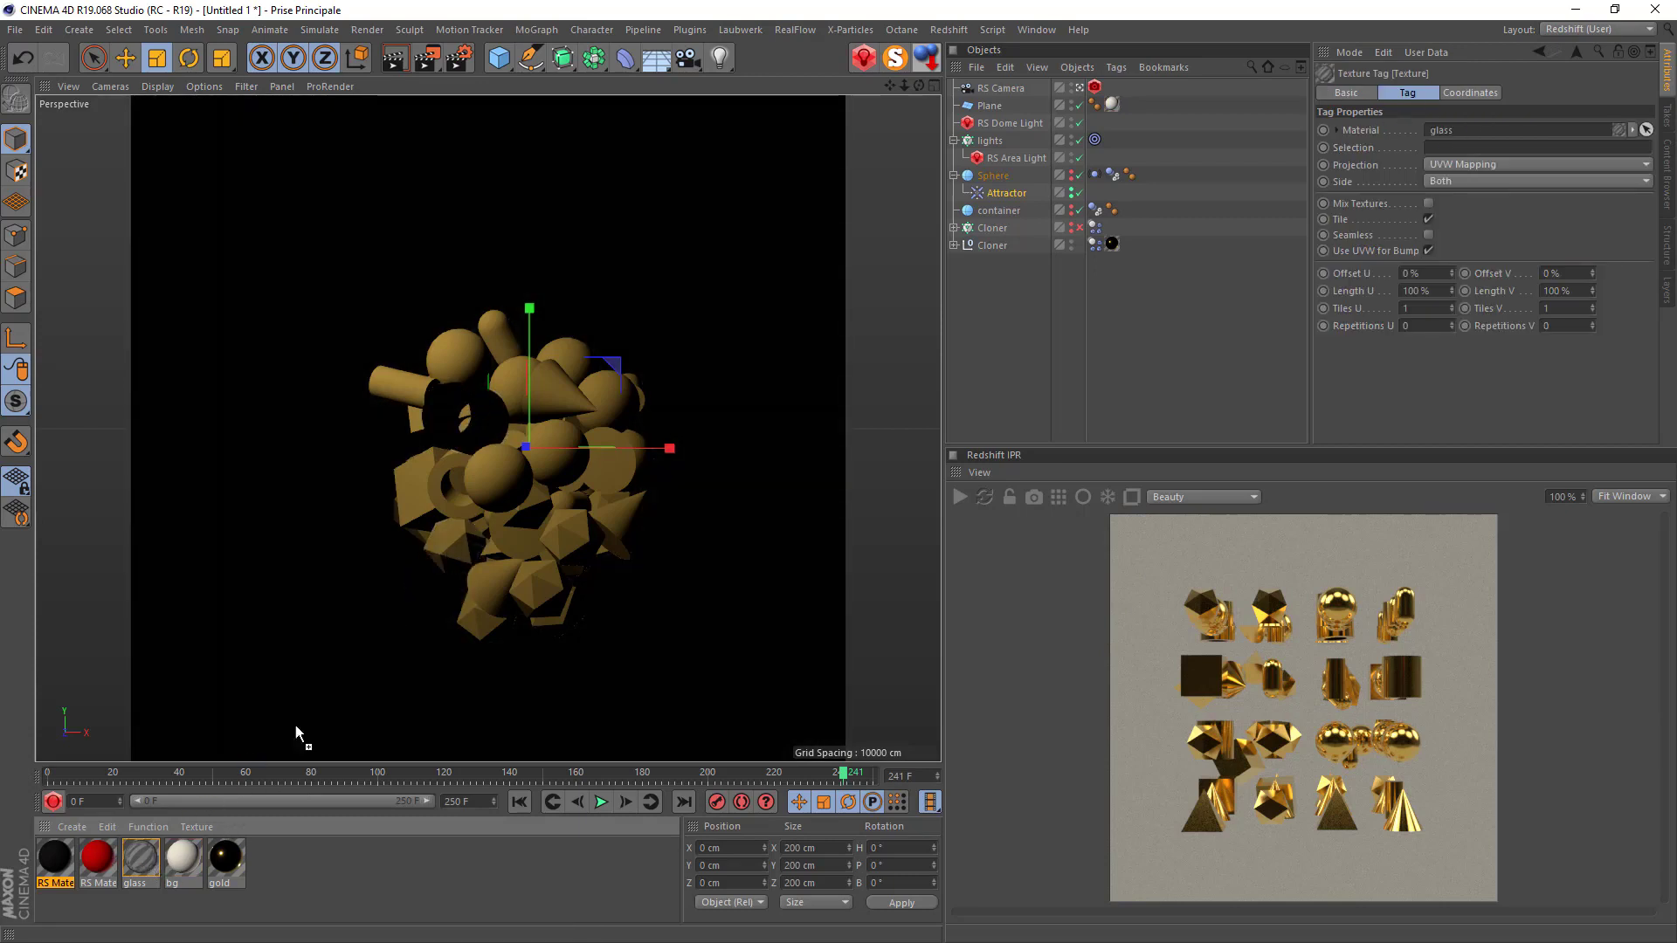
drag(296, 731, 618, 515)
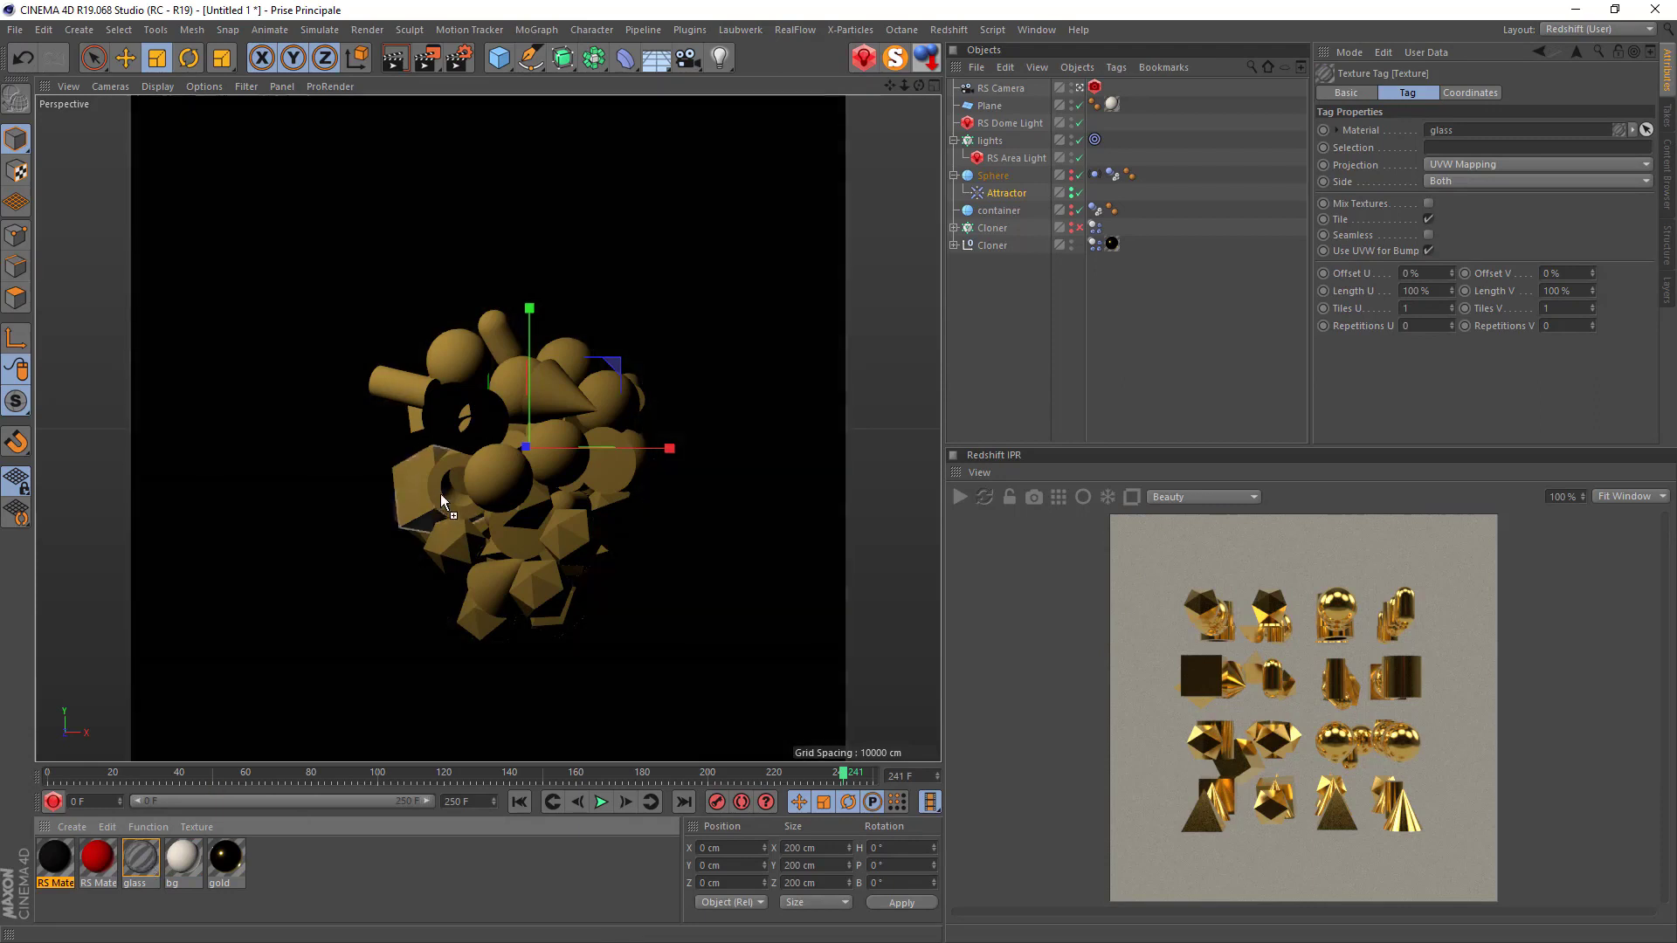
drag(440, 494, 616, 398)
Assign the red material to six shapes in the cluster, including the sphere above its centre and the capsule at its upper edge.
drag(84, 859, 419, 477)
drag(94, 857, 582, 546)
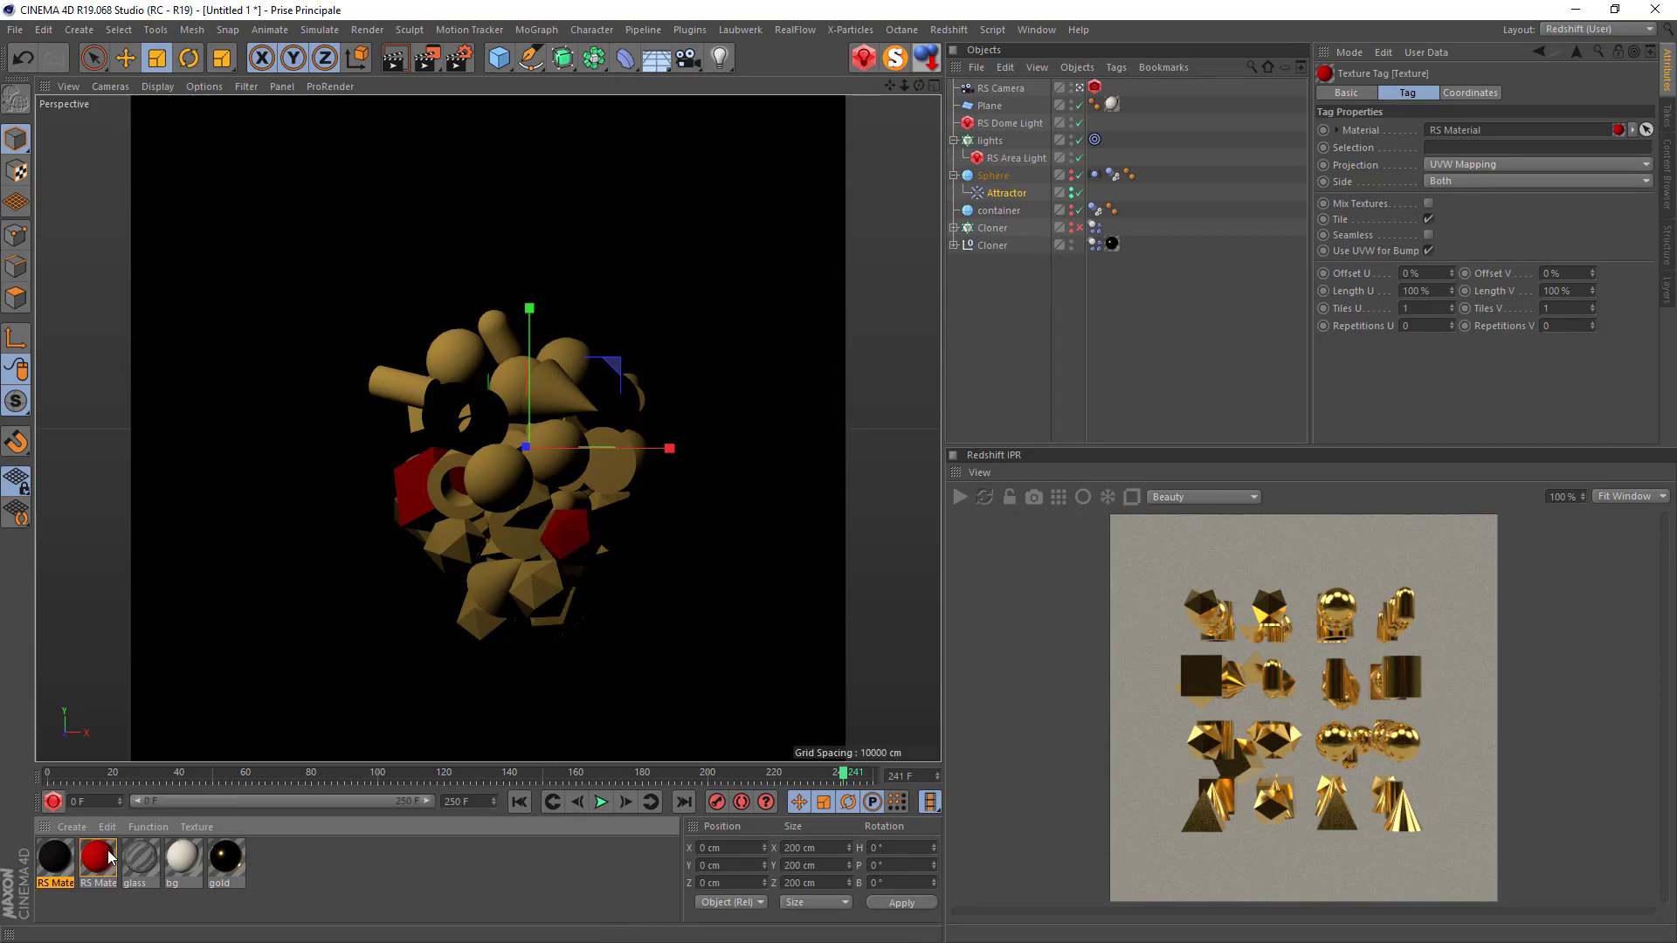
drag(109, 857, 533, 374)
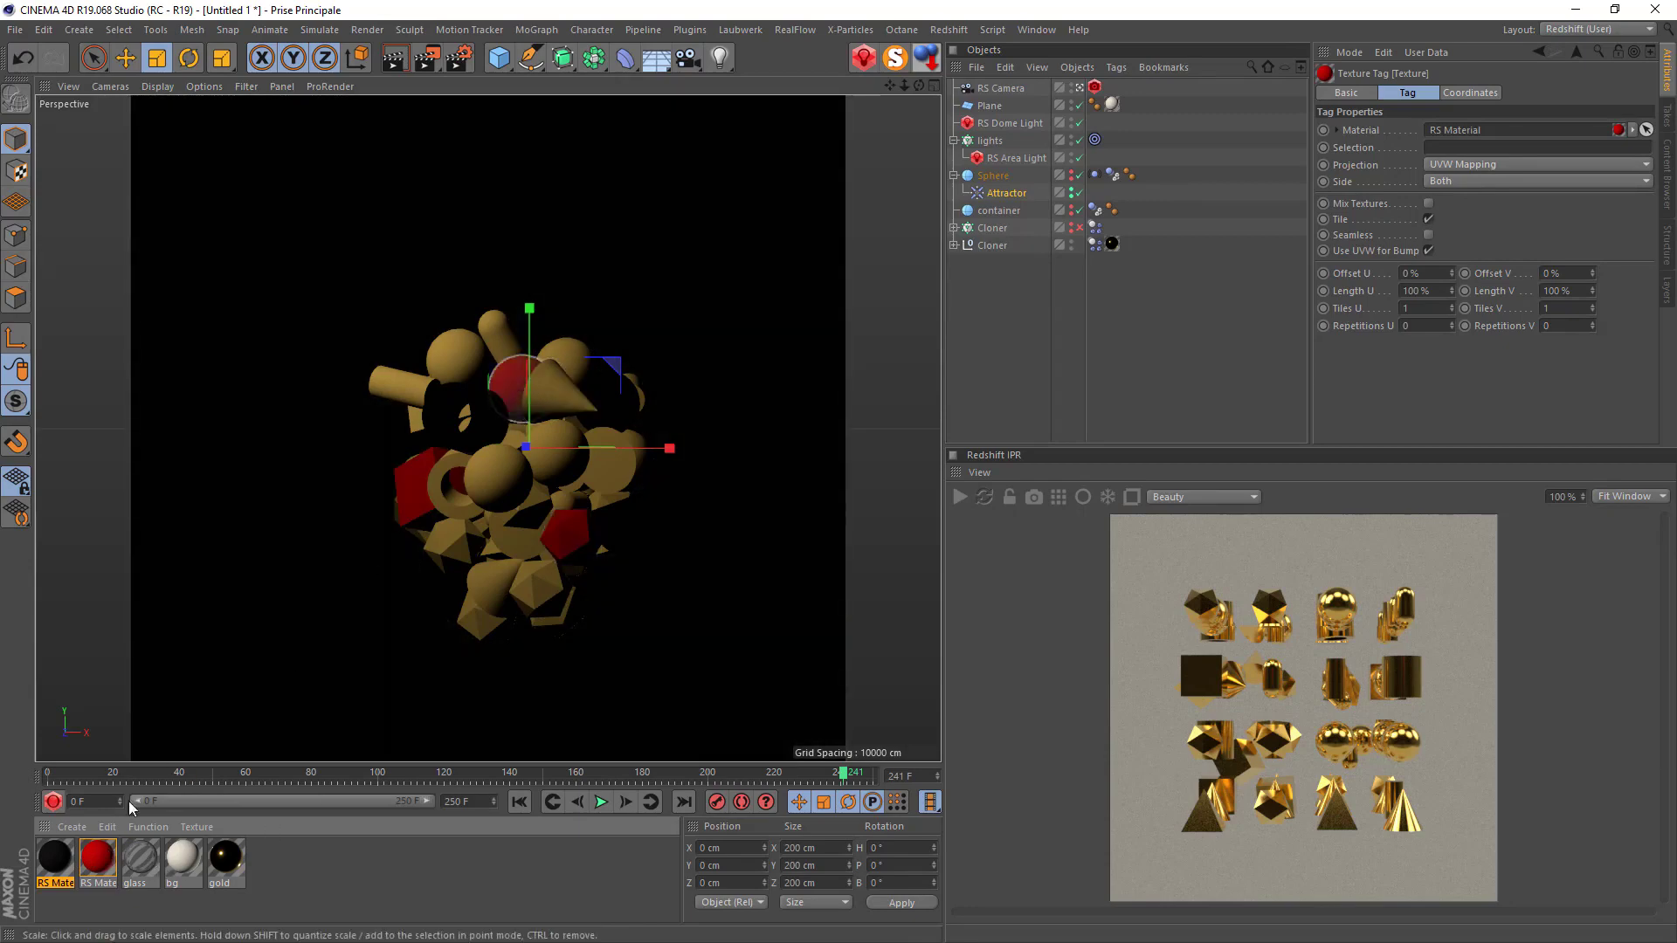
drag(94, 850, 501, 326)
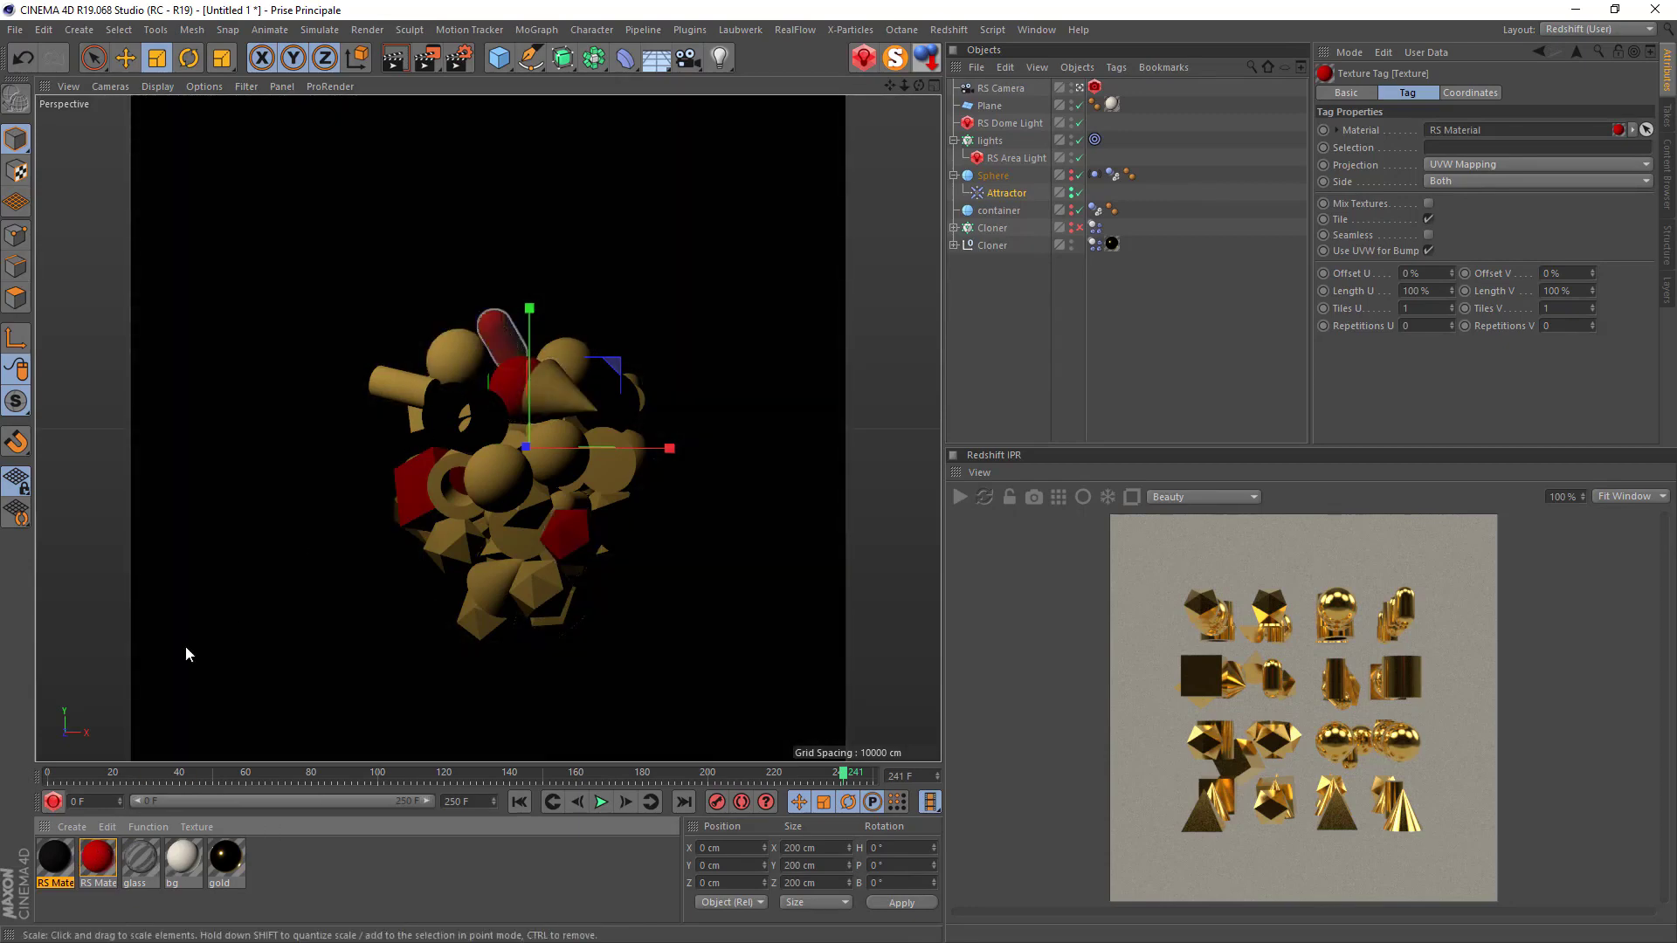
drag(99, 847, 537, 621)
drag(98, 848, 437, 579)
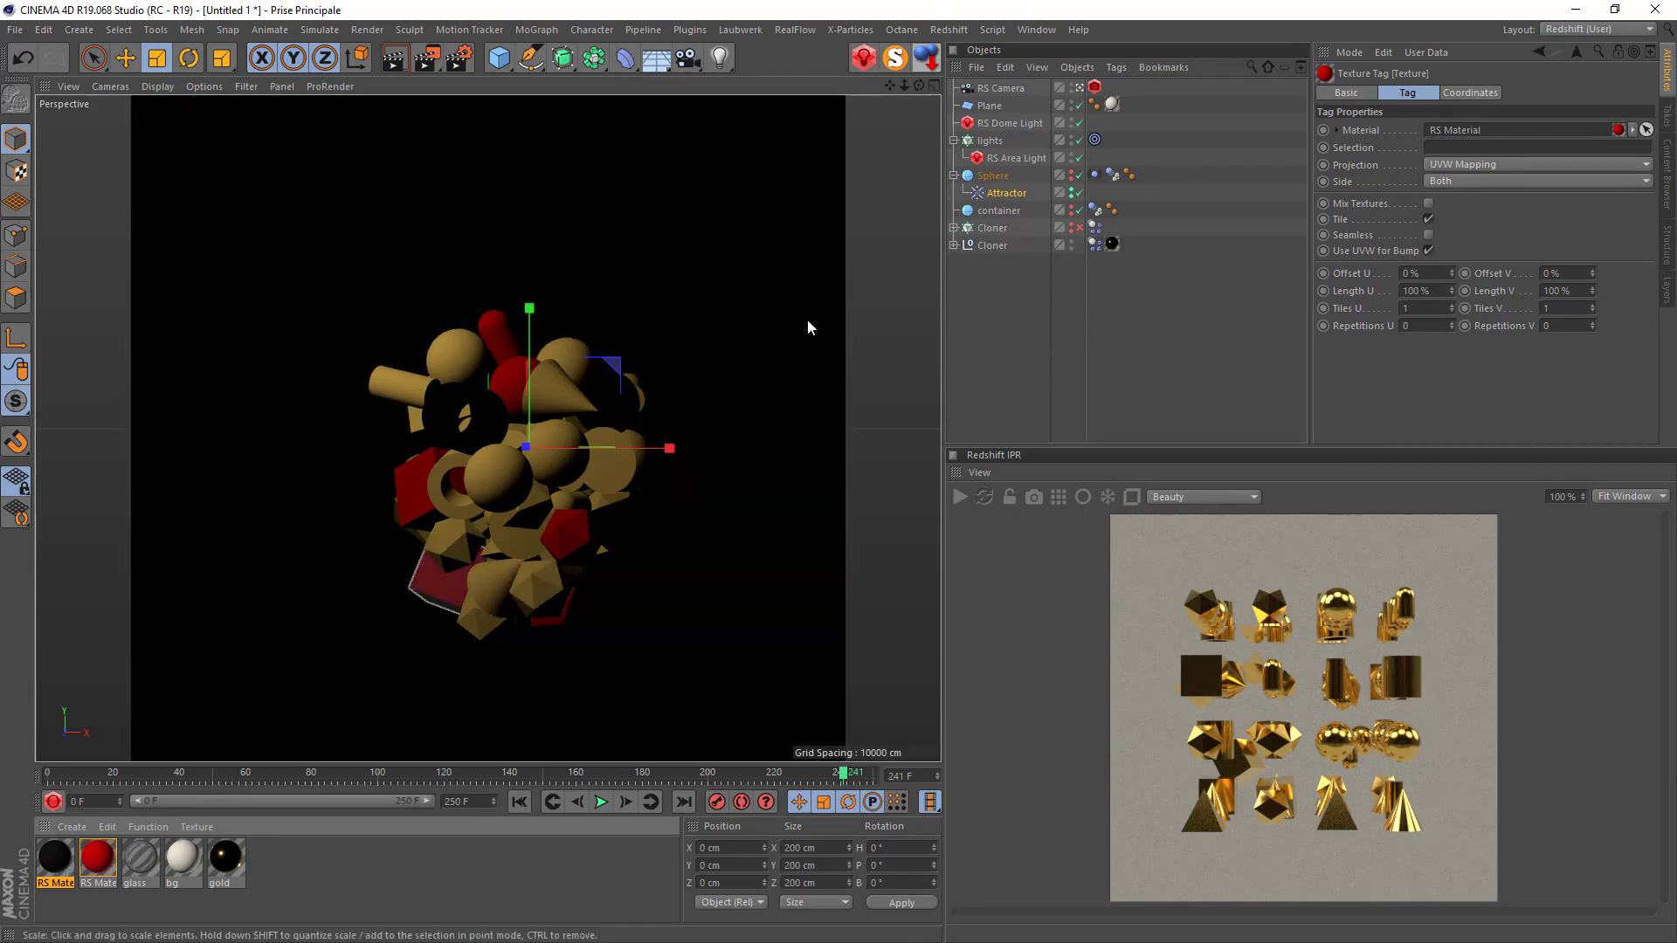
Leave the RS Camera view and, from a side angle, assign the glass material to one shape and the red material to a sphere.
click(1080, 87)
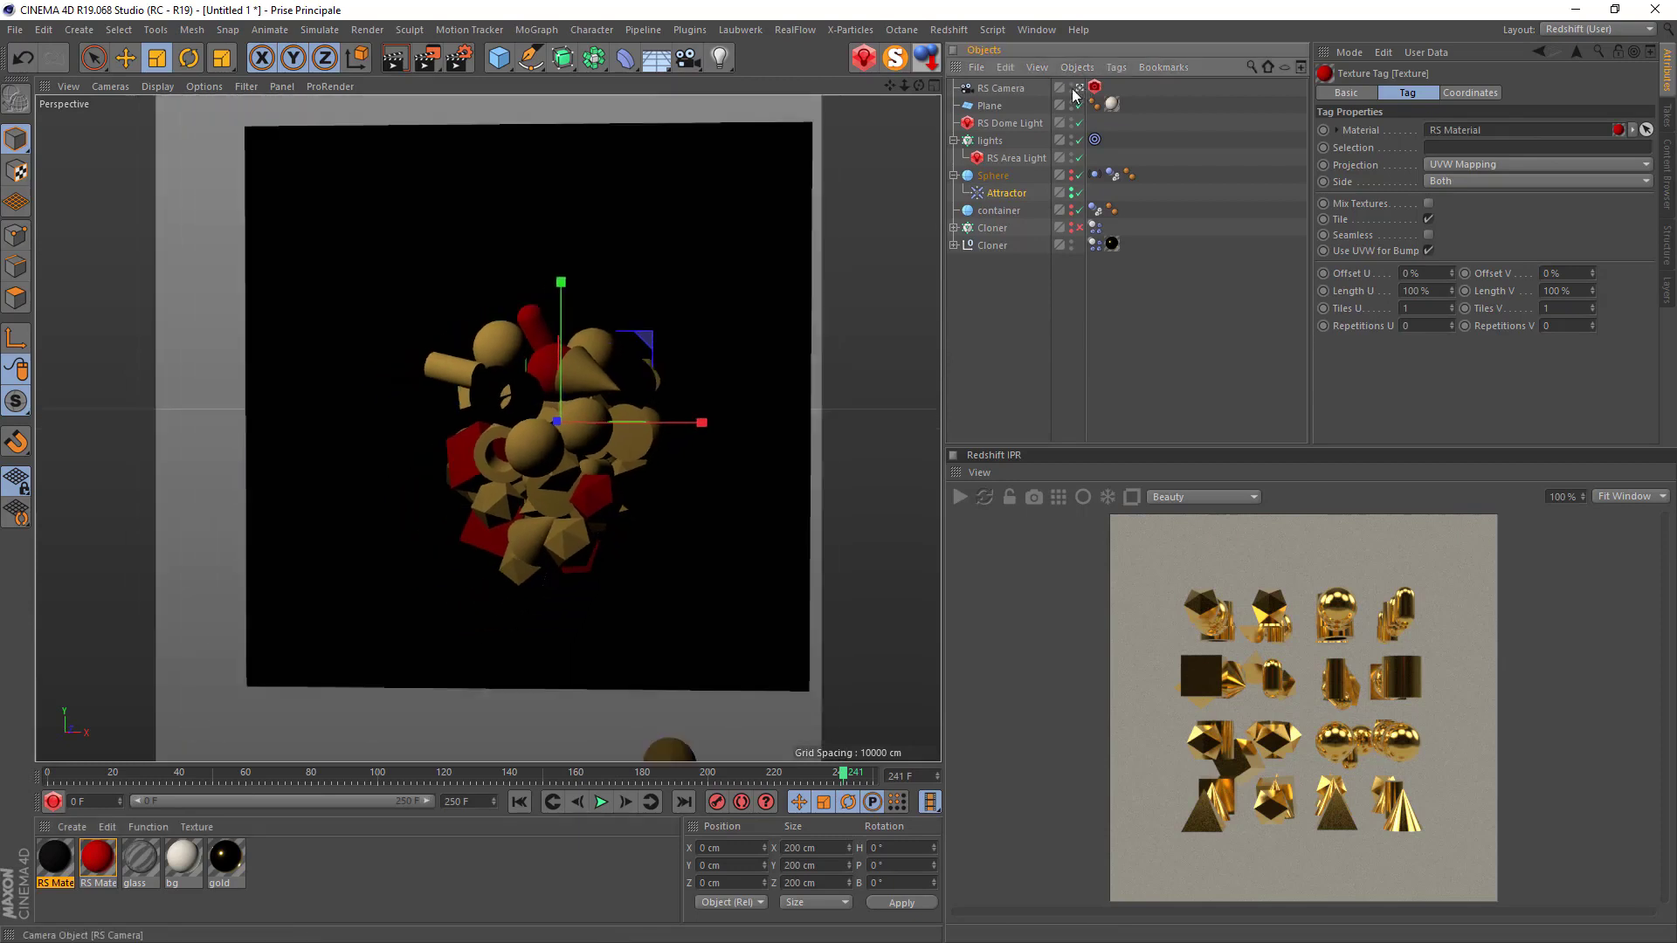
scroll(705, 285, up, 3)
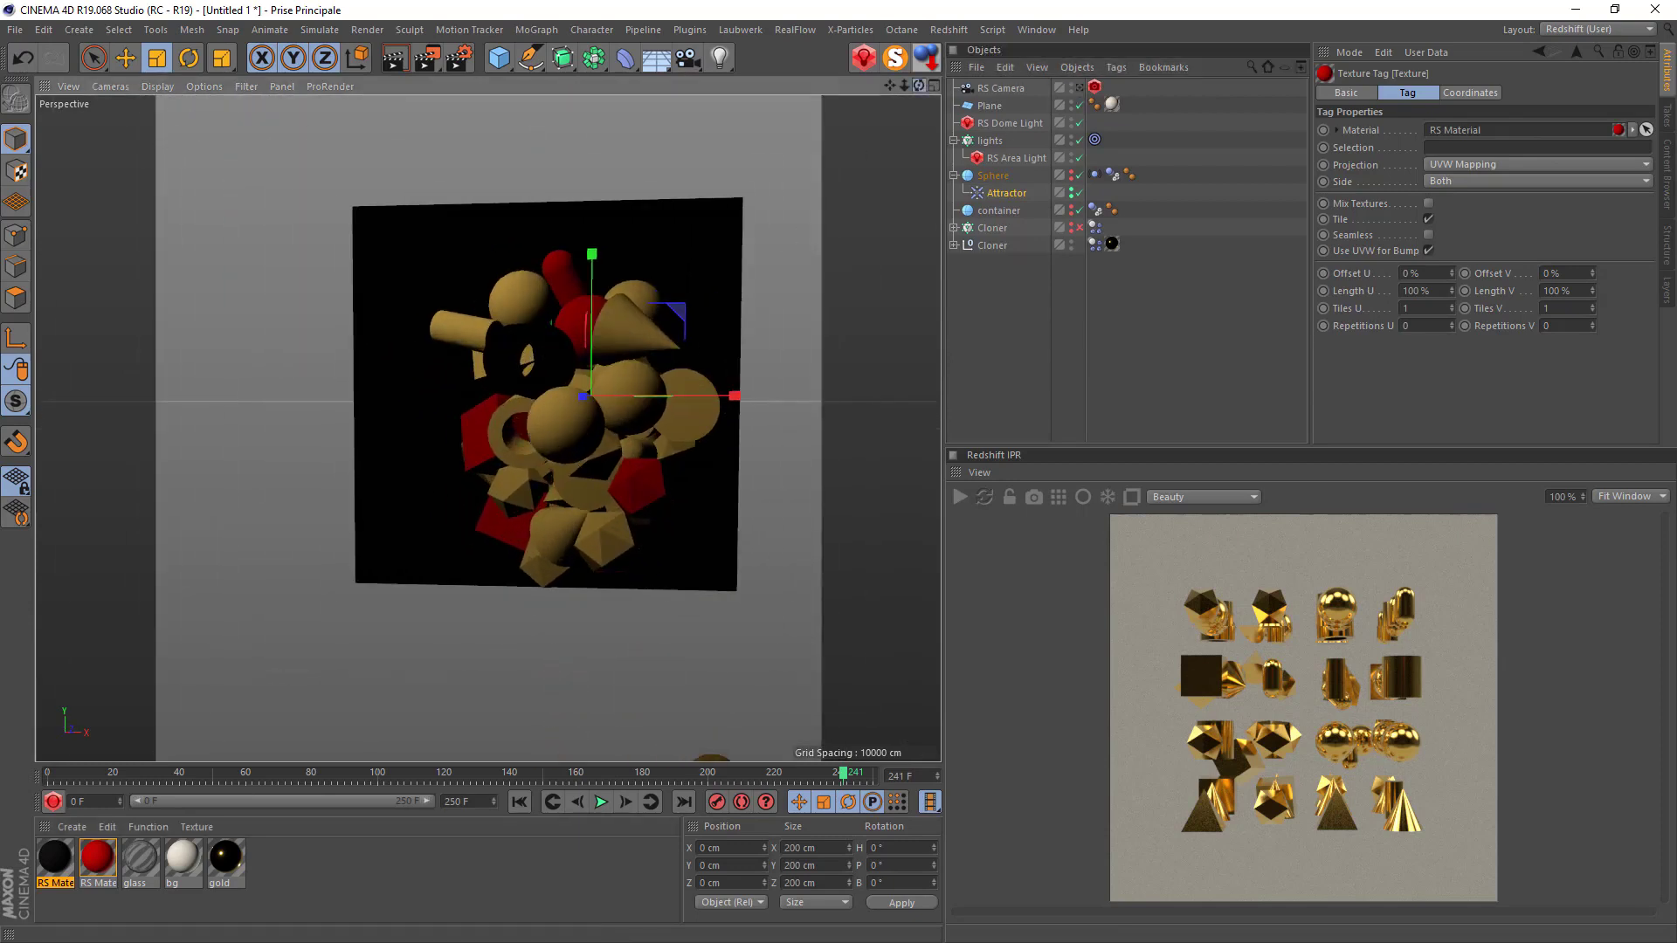
drag(919, 85, 773, 136)
drag(126, 873, 567, 463)
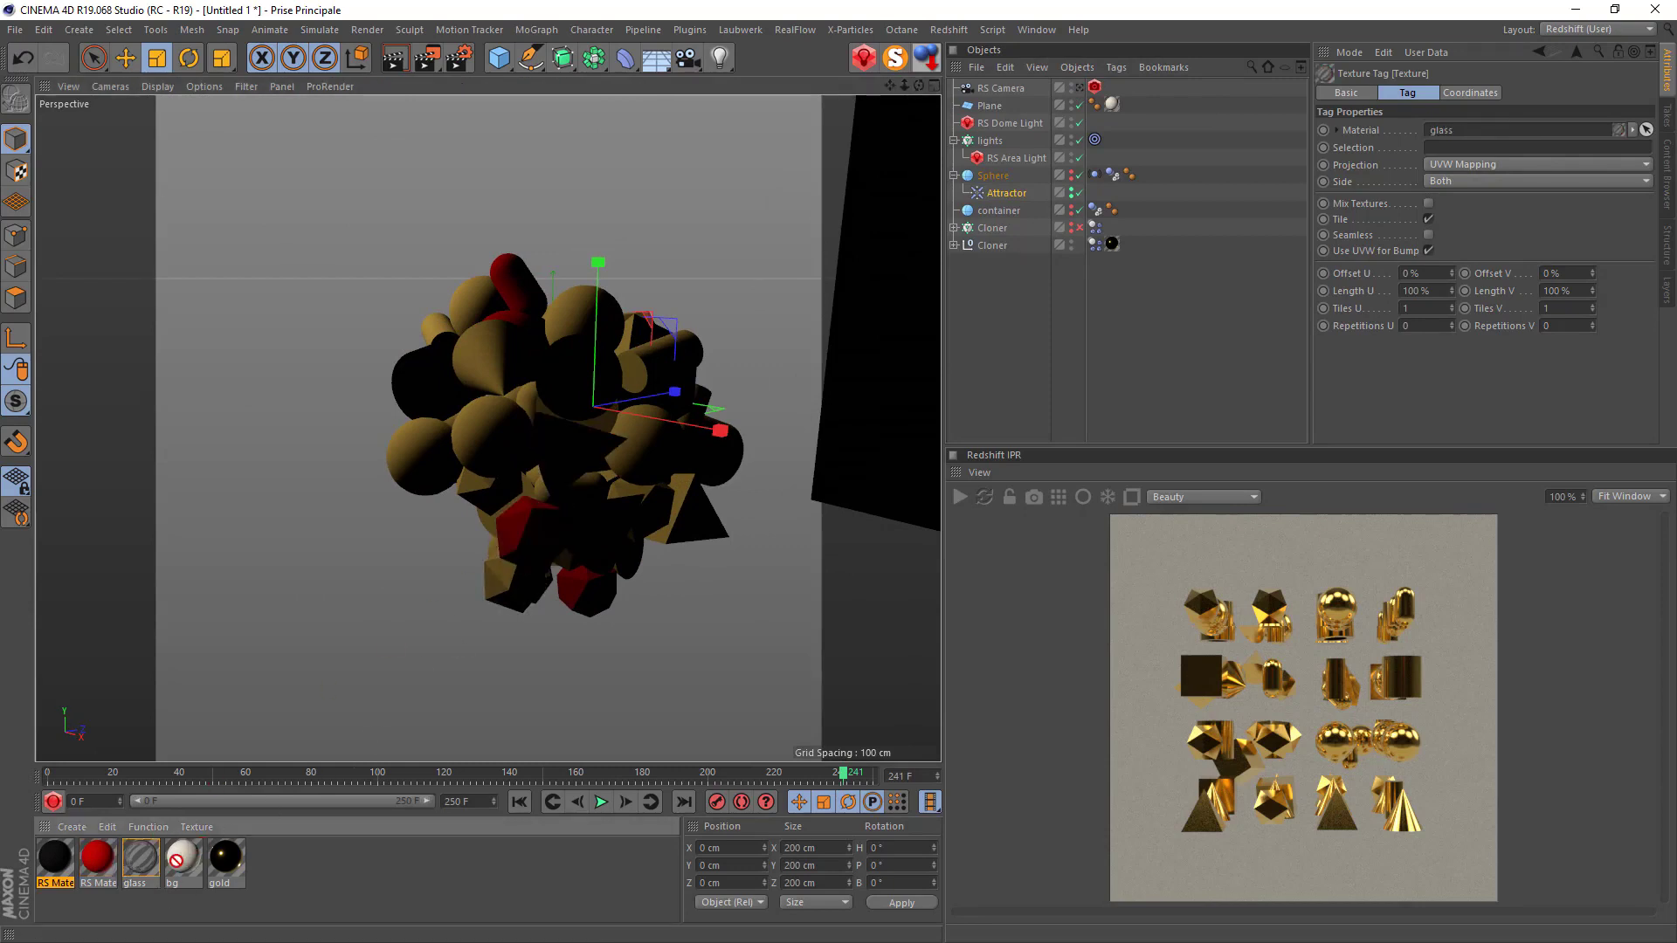
drag(496, 436, 495, 436)
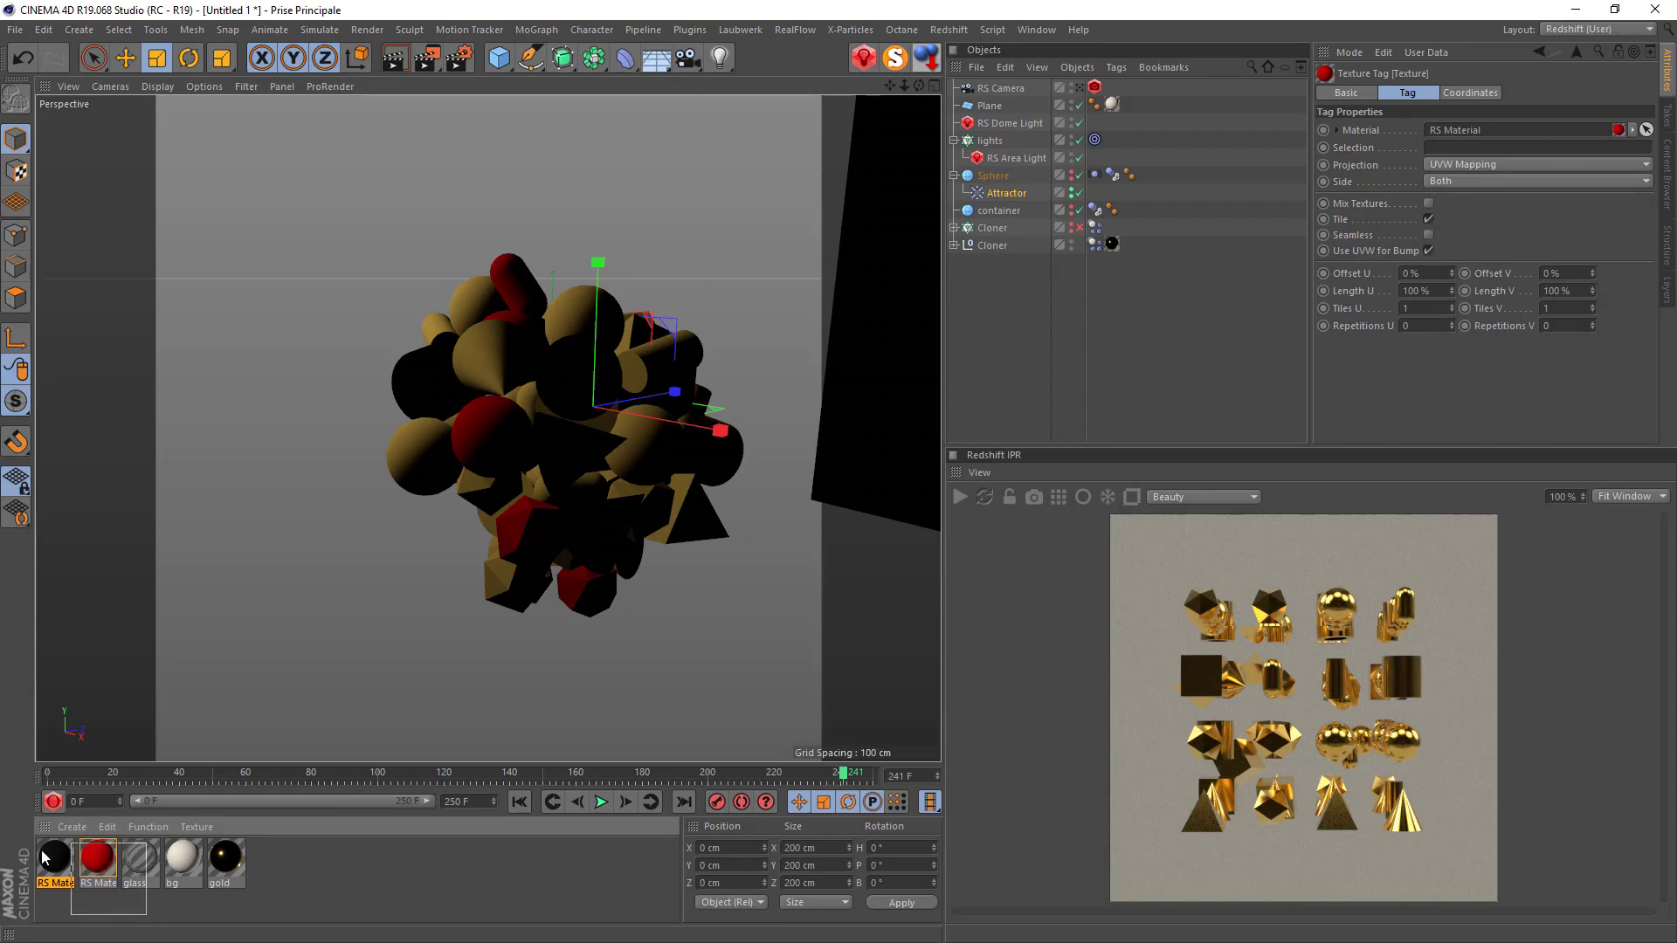
Move the bg material behind gold in the material list, and assign the black and red materials to more shapes on the cluster's side.
drag(44, 858, 111, 864)
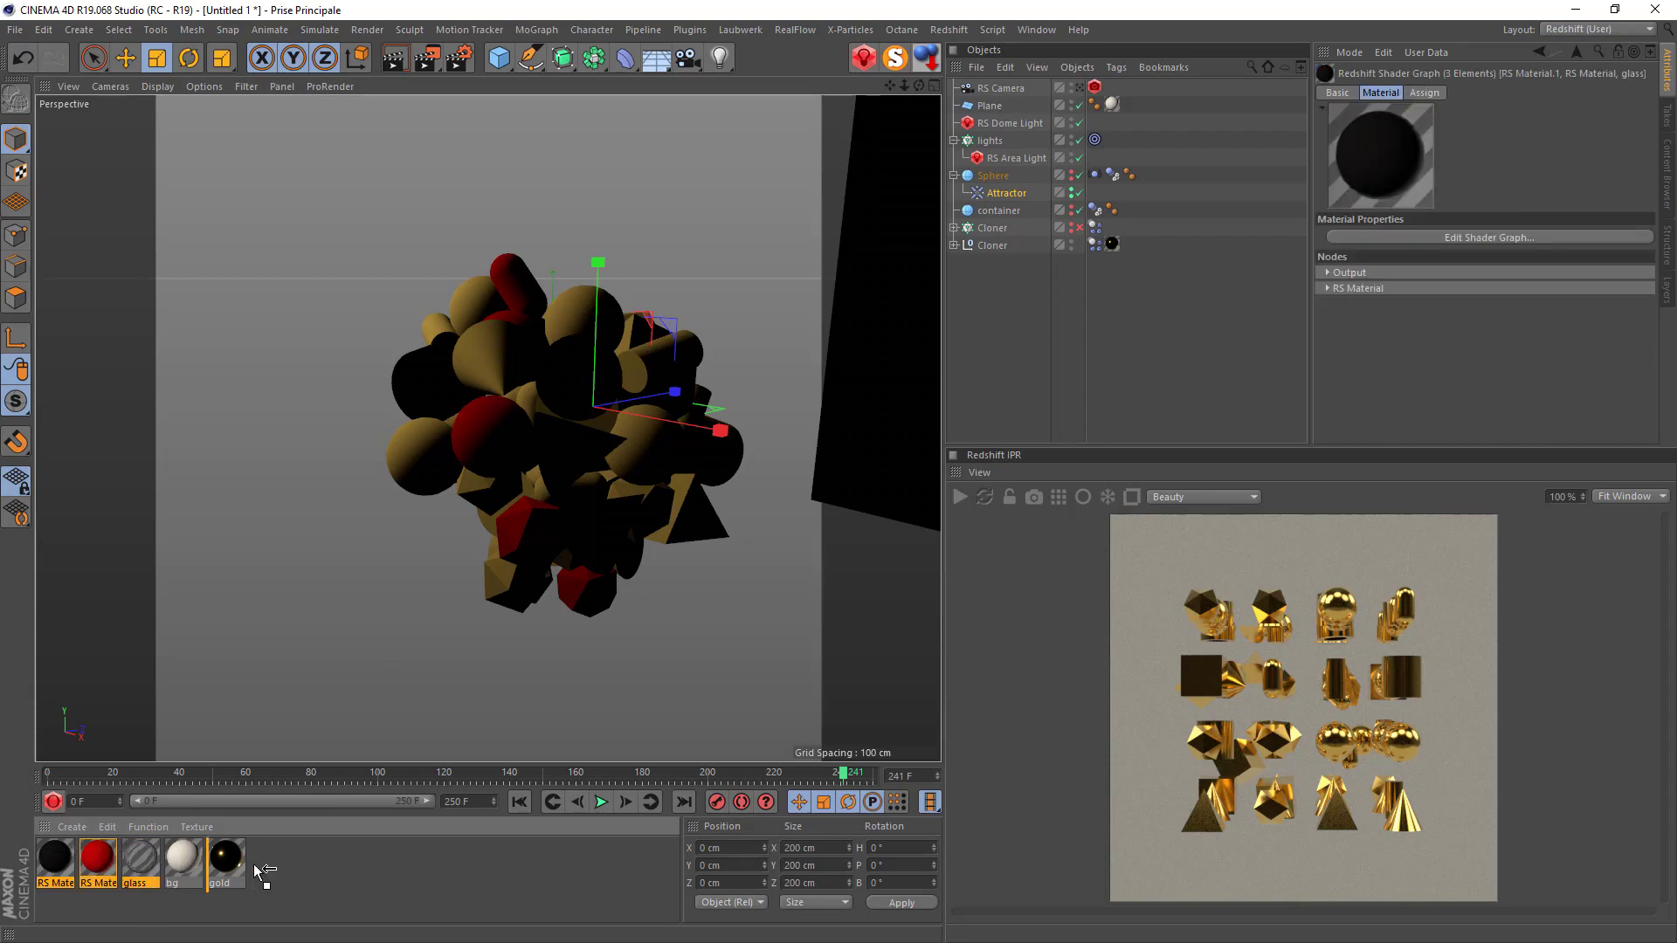
drag(260, 871, 260, 871)
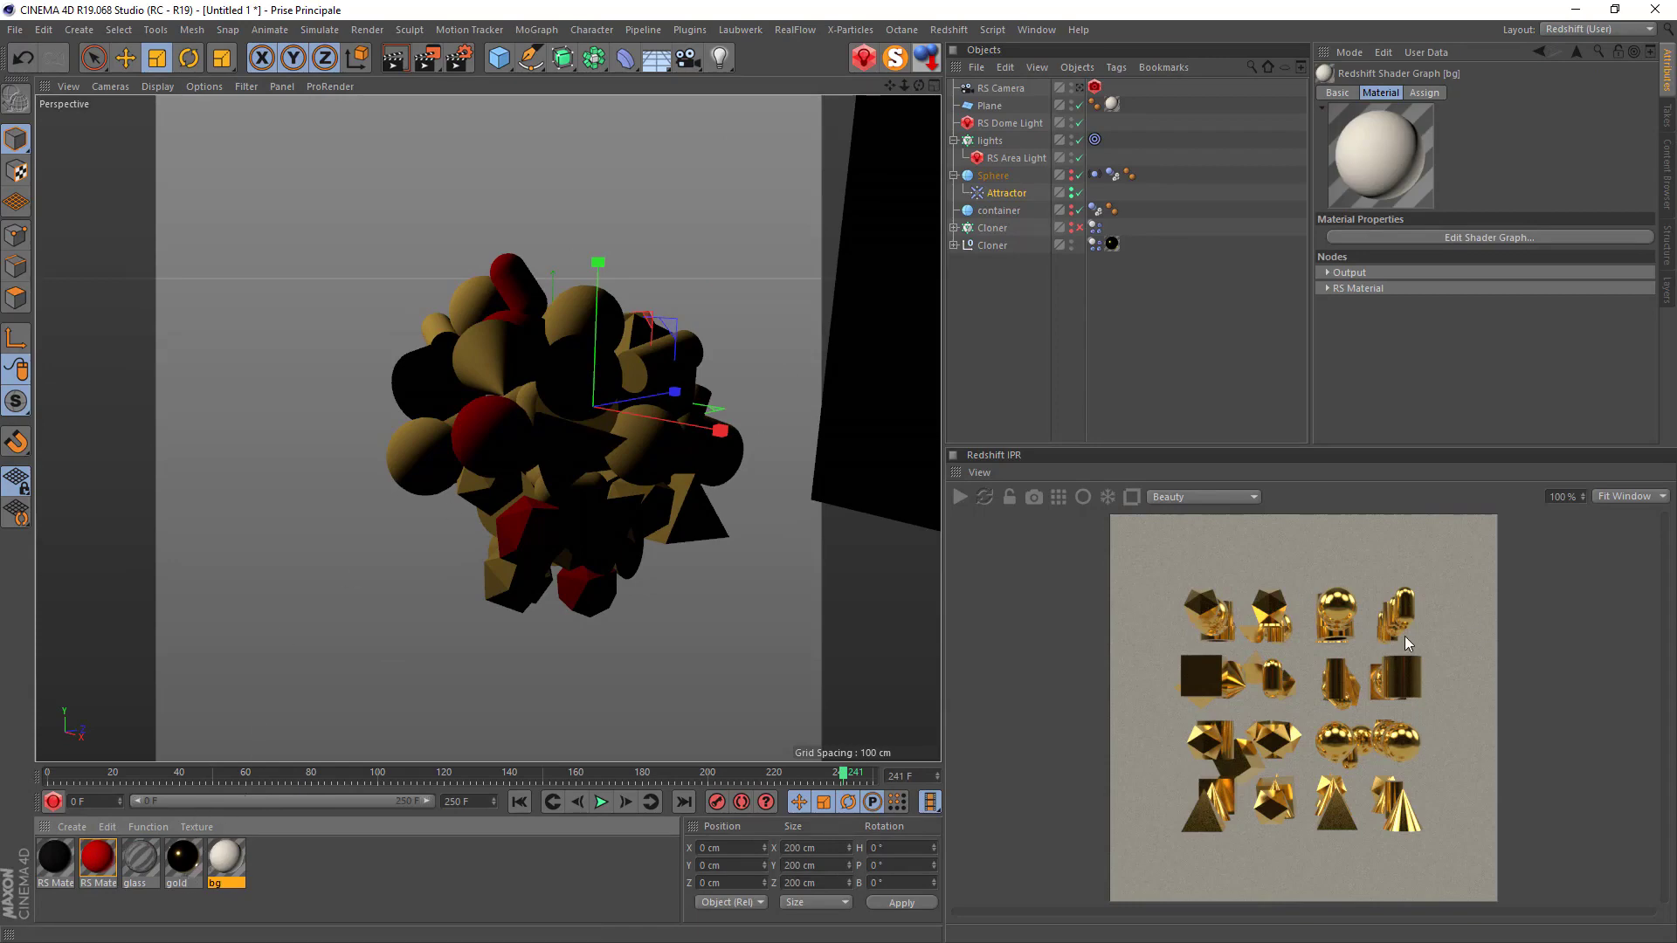
drag(54, 859, 696, 515)
drag(98, 859, 421, 456)
drag(55, 859, 436, 330)
Assign the black and red materials to shapes on the back of the cluster, and expand the lower Cloner's list of children.
alt+drag(641, 533, 350, 454)
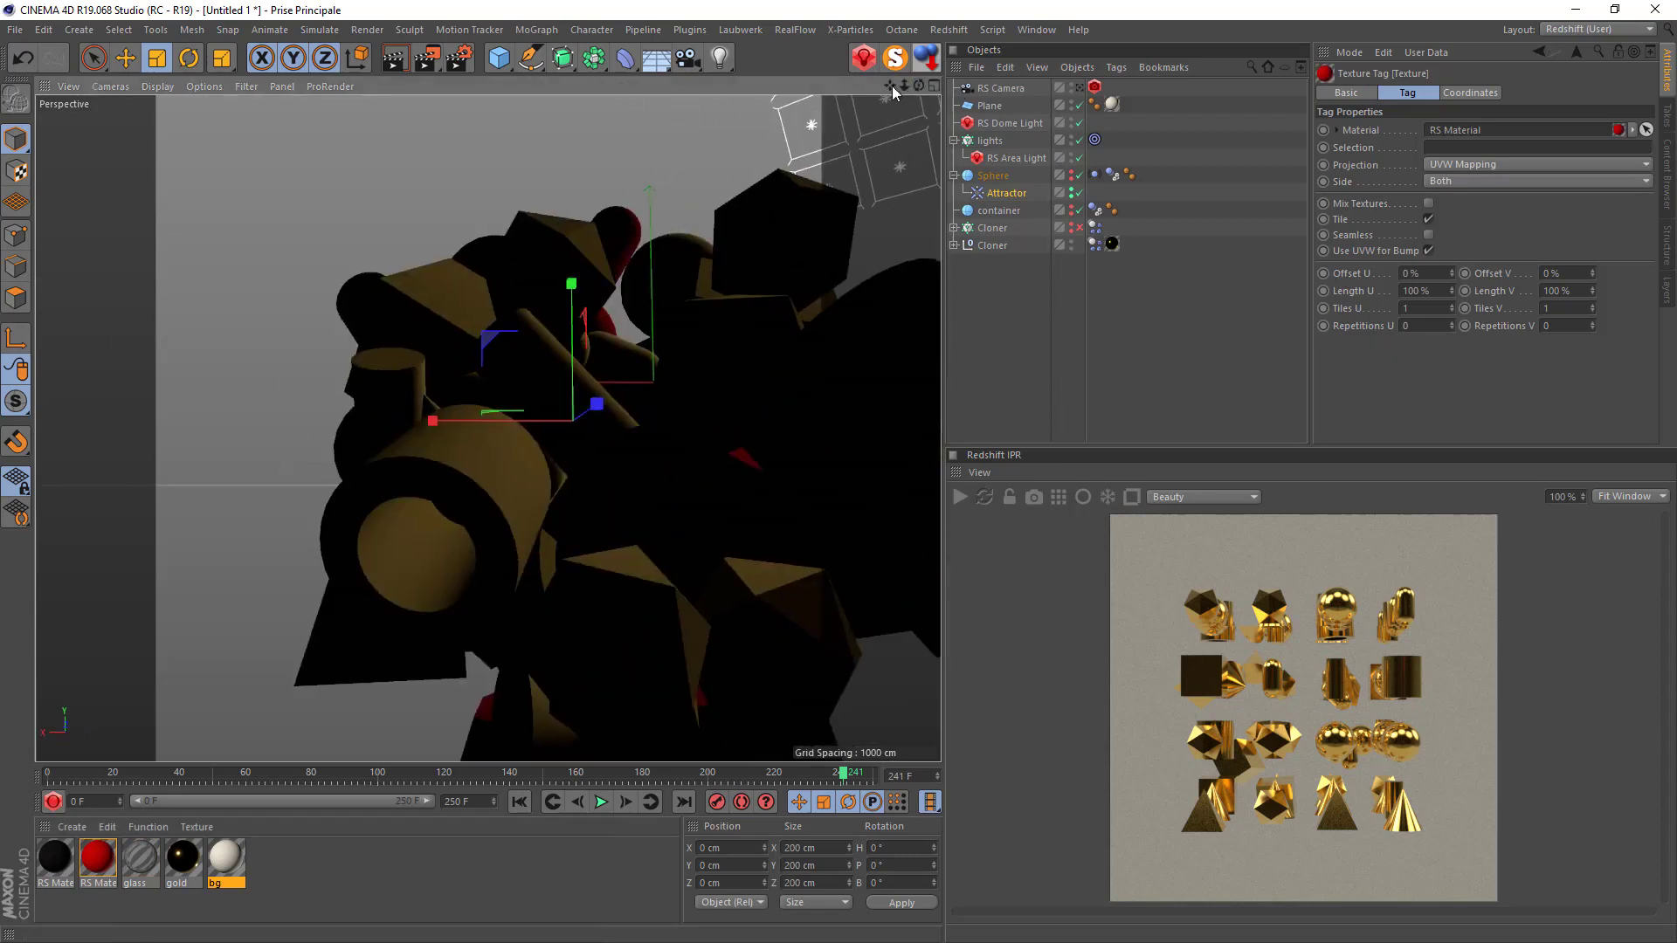
scroll(559, 436, down, 5)
drag(55, 860, 561, 380)
drag(98, 860, 555, 511)
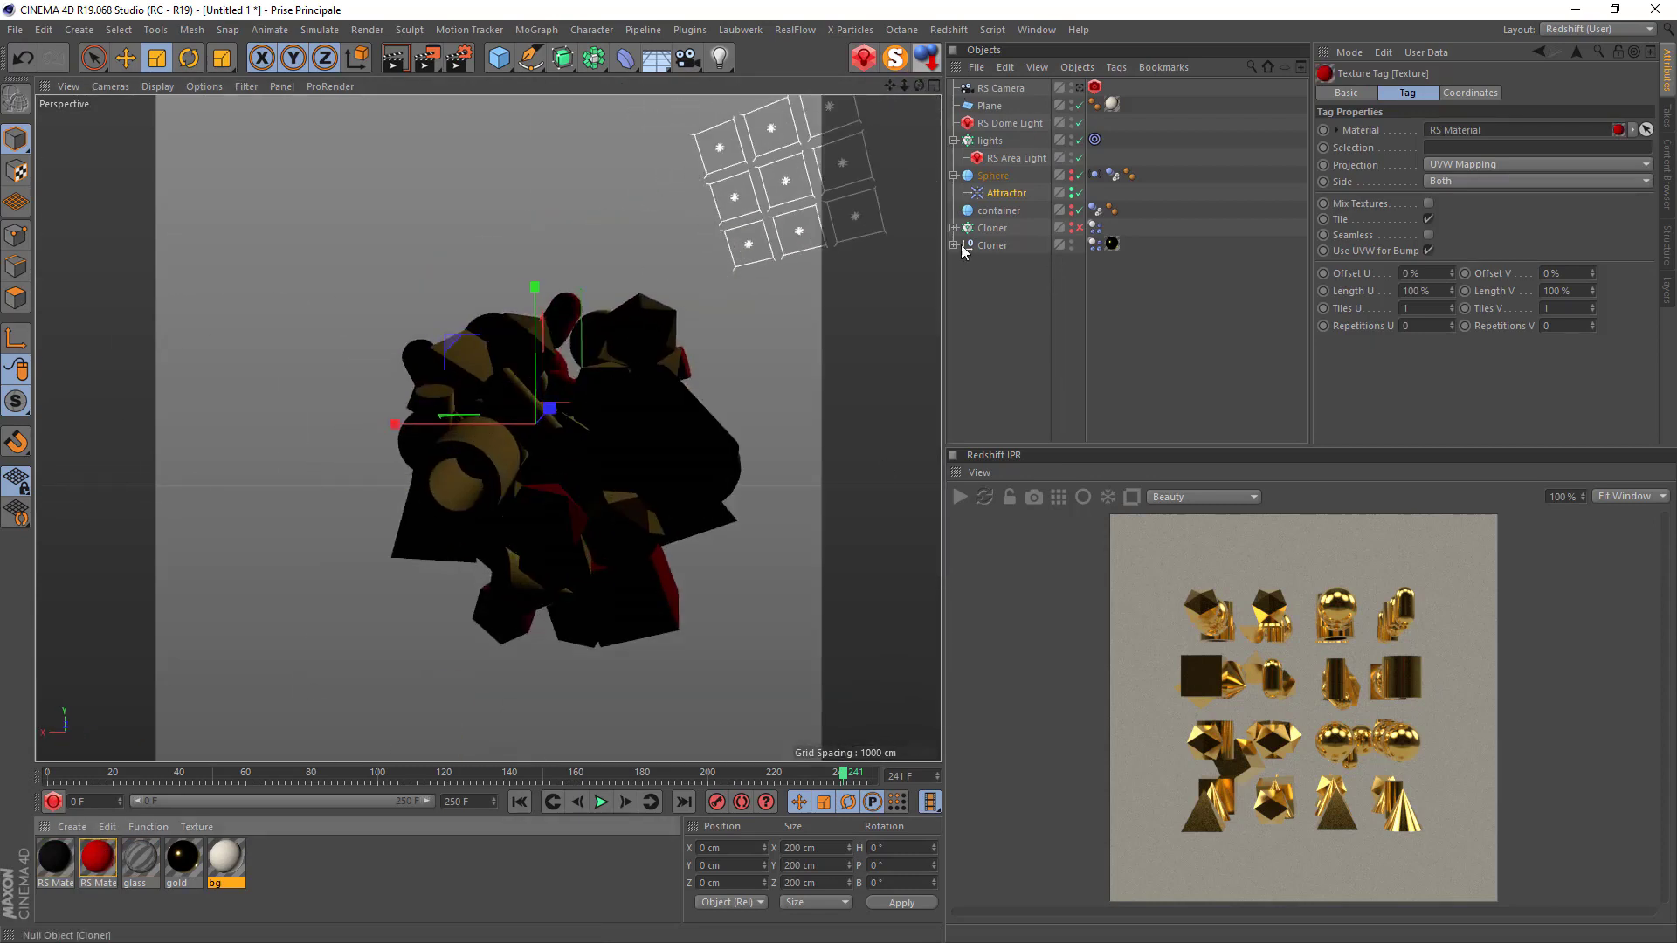
click(955, 247)
scroll(1033, 295, down, 5)
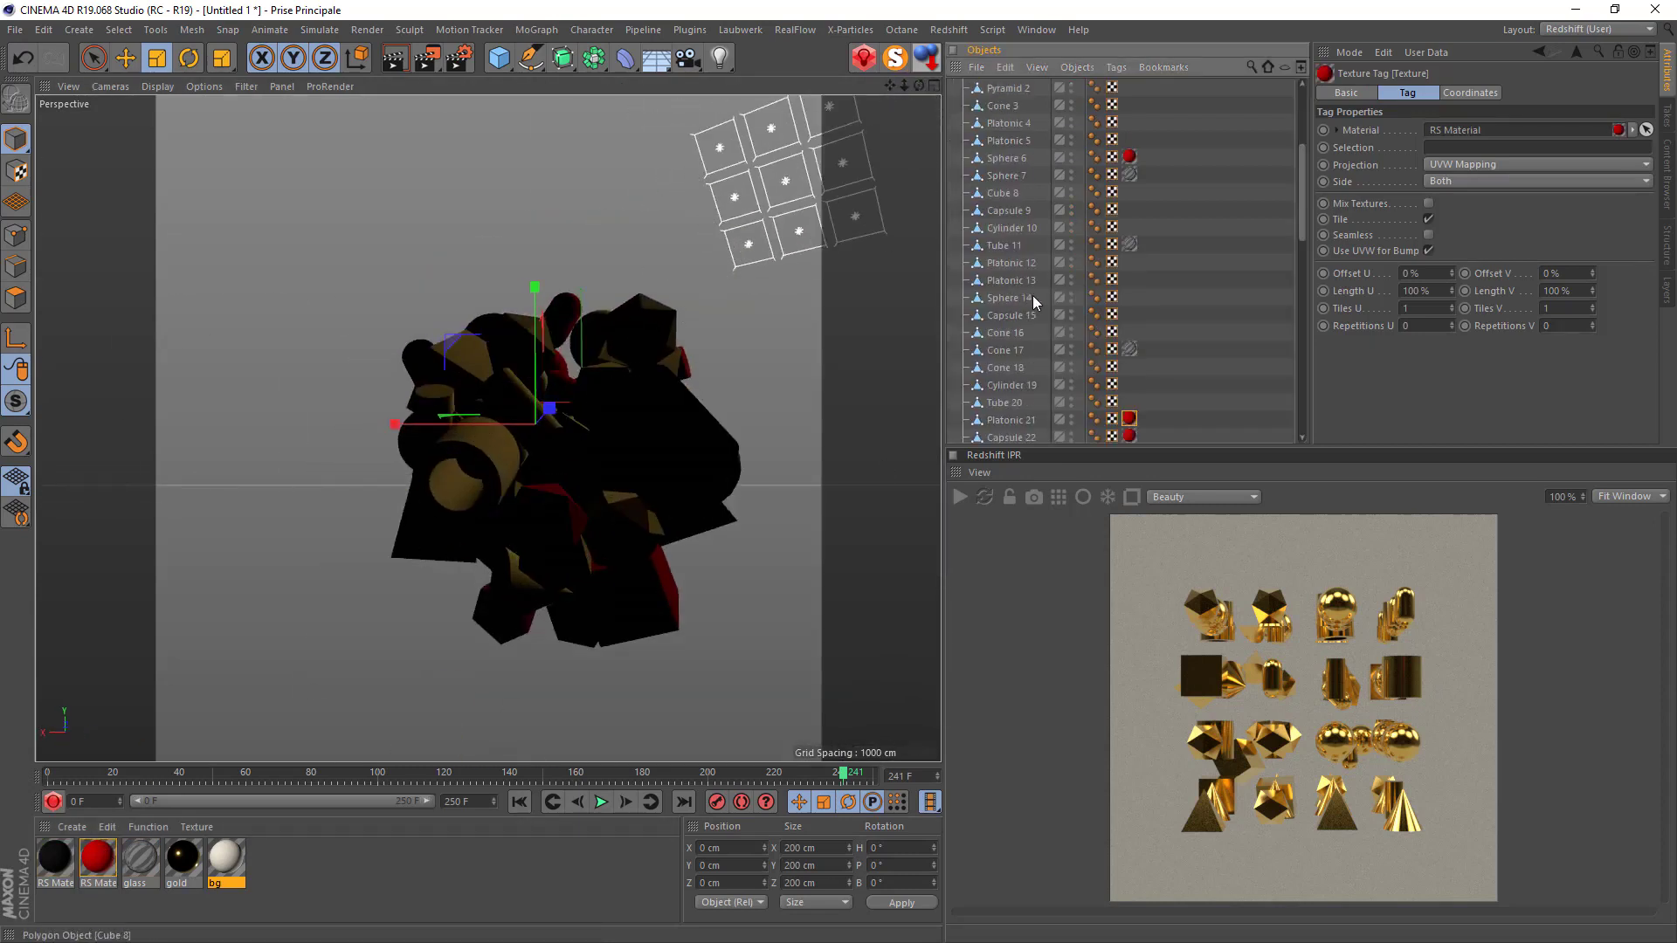
drag(123, 877, 1032, 279)
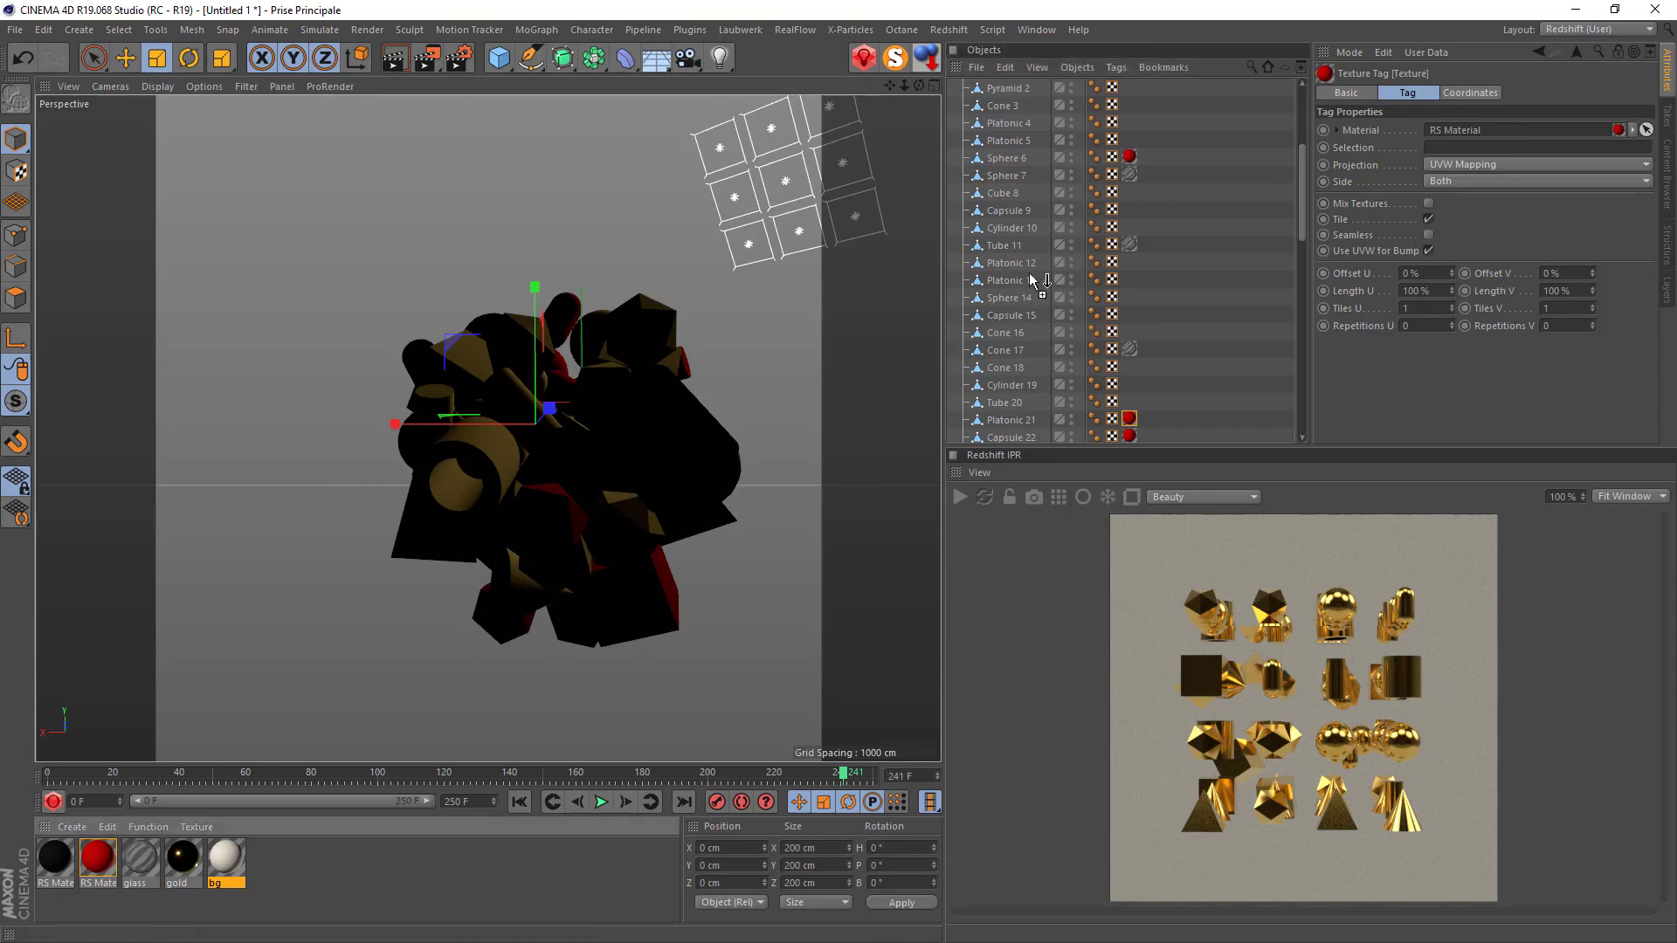
drag(146, 846, 147, 849)
ctrl+drag(1135, 248, 1127, 298)
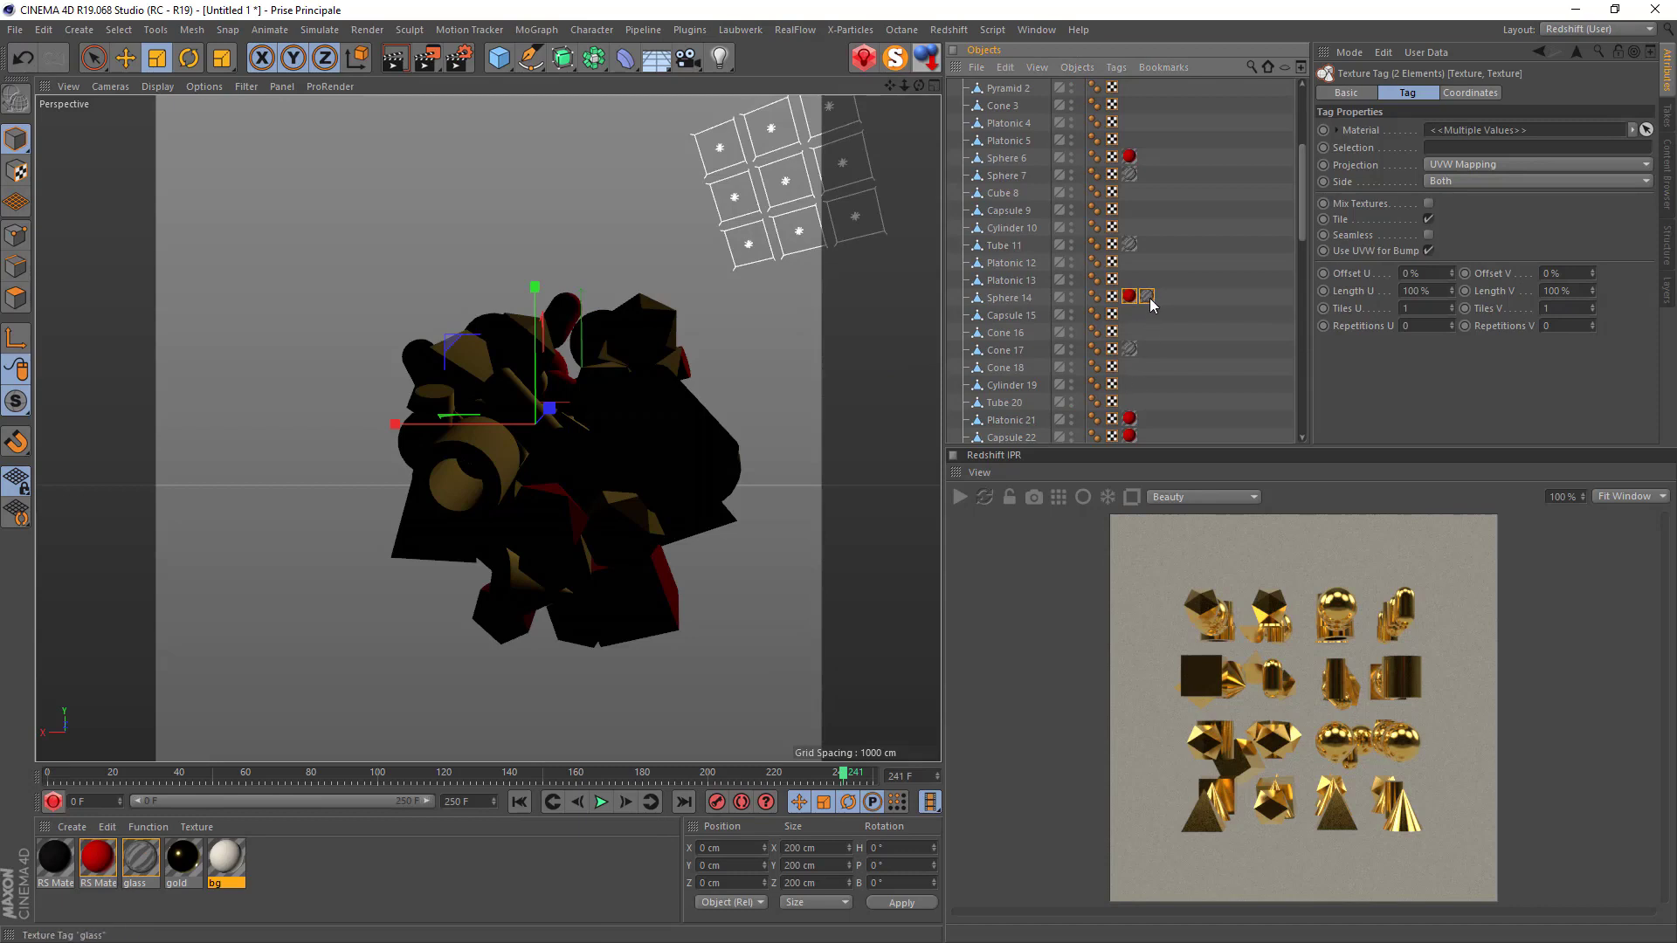
key(ctrl+z)
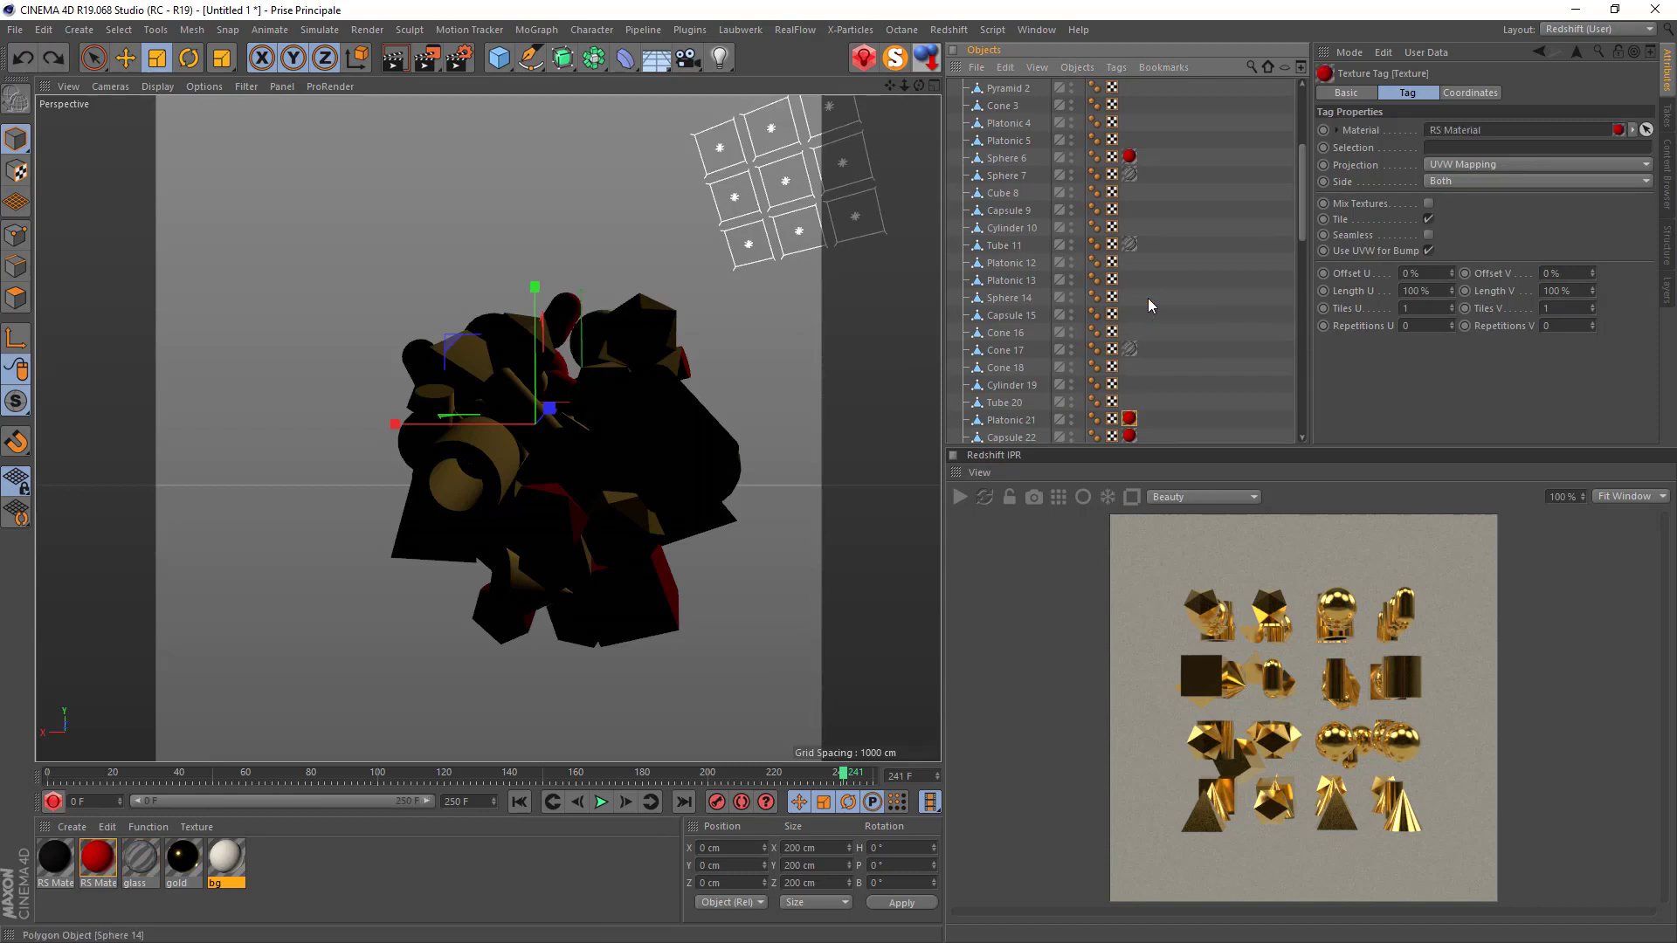
Copy the glass texture tag from Tube 11 to Sphere 14 and the red one from Platonic 21 to Capsule 9.
click(1129, 244)
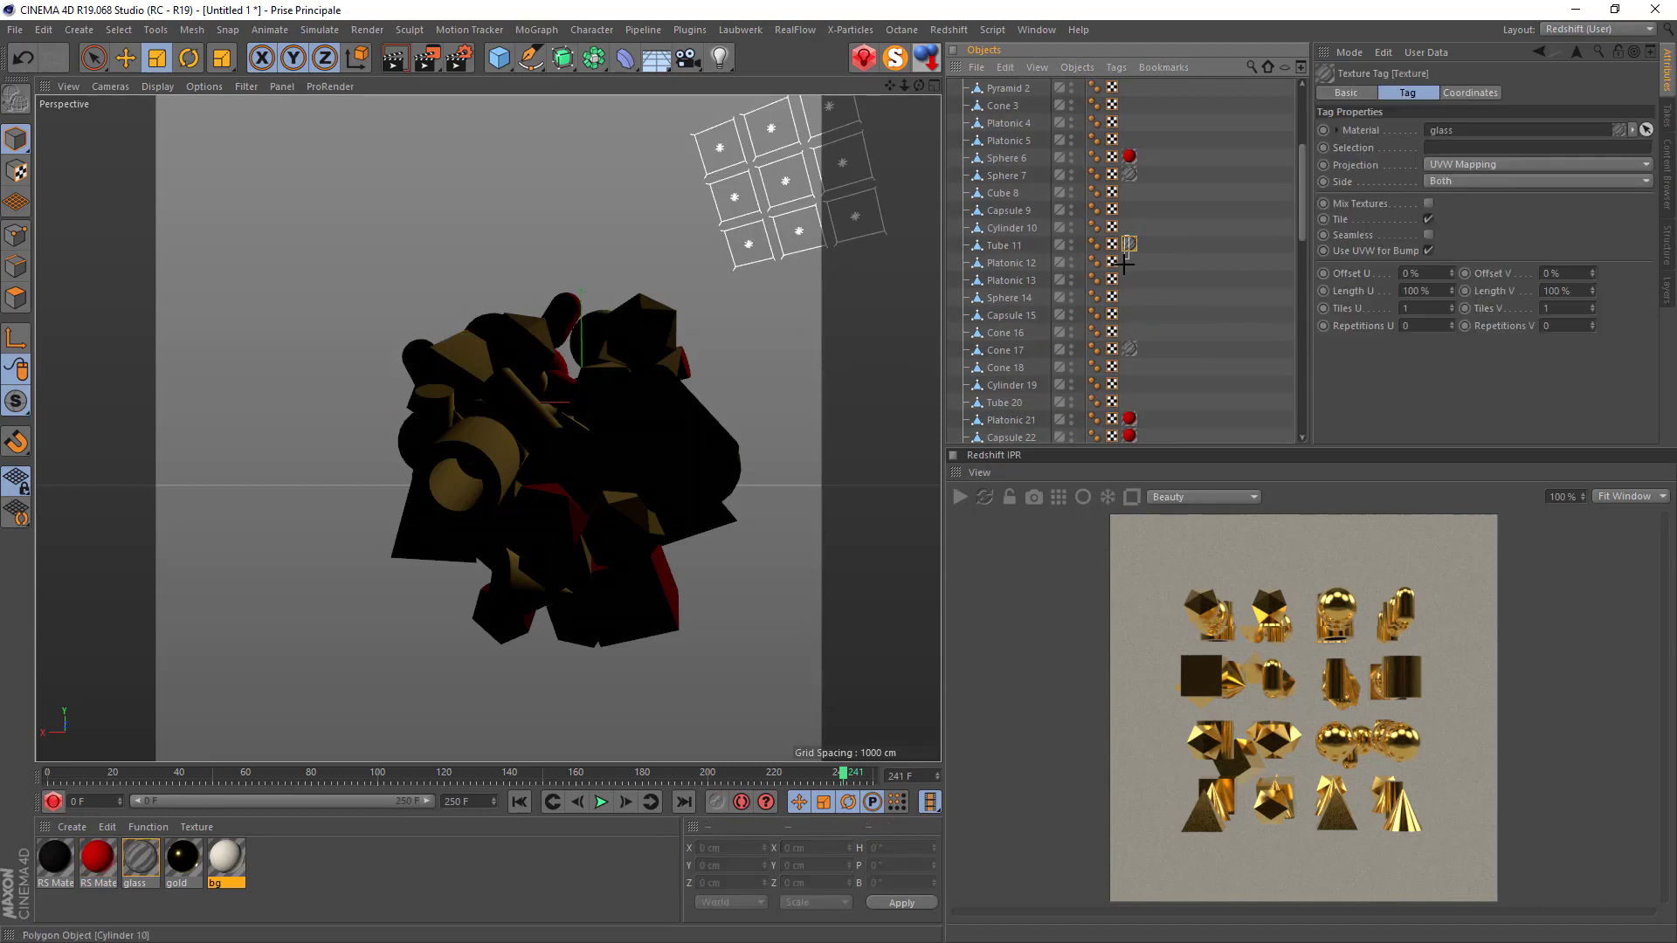
drag(1132, 294, 1133, 253)
click(1131, 419)
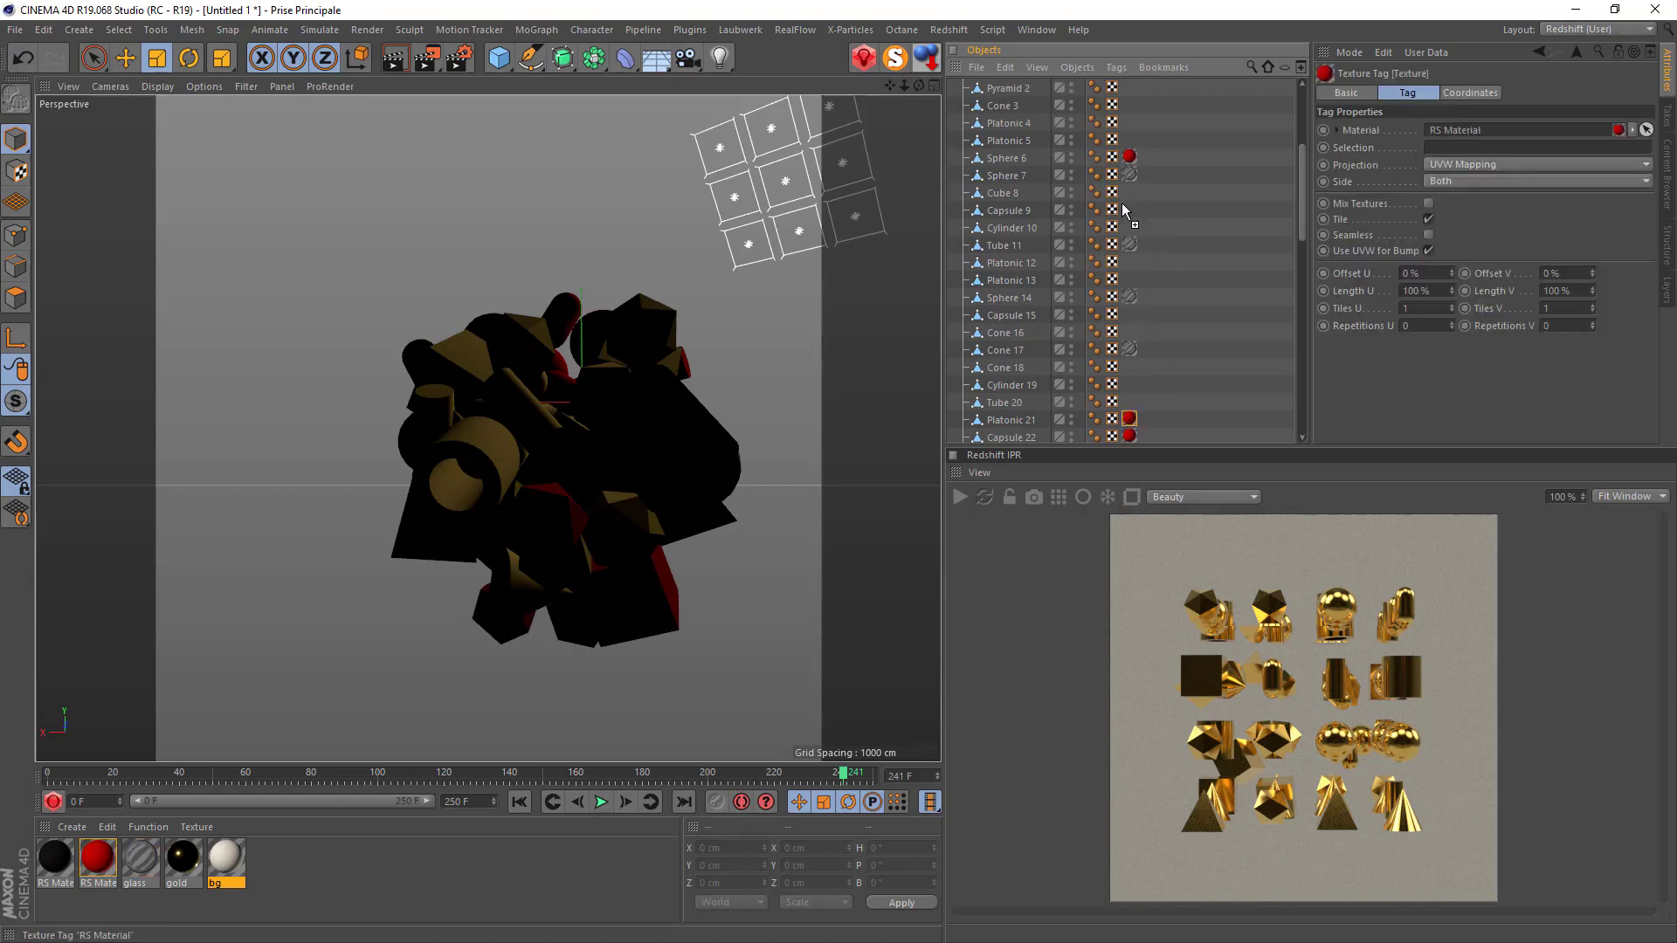
Copy material tags onto further untextured children of the Cloner, including the black material onto Cone 49 and Pyramid 2.
scroll(1176, 353, down, 8)
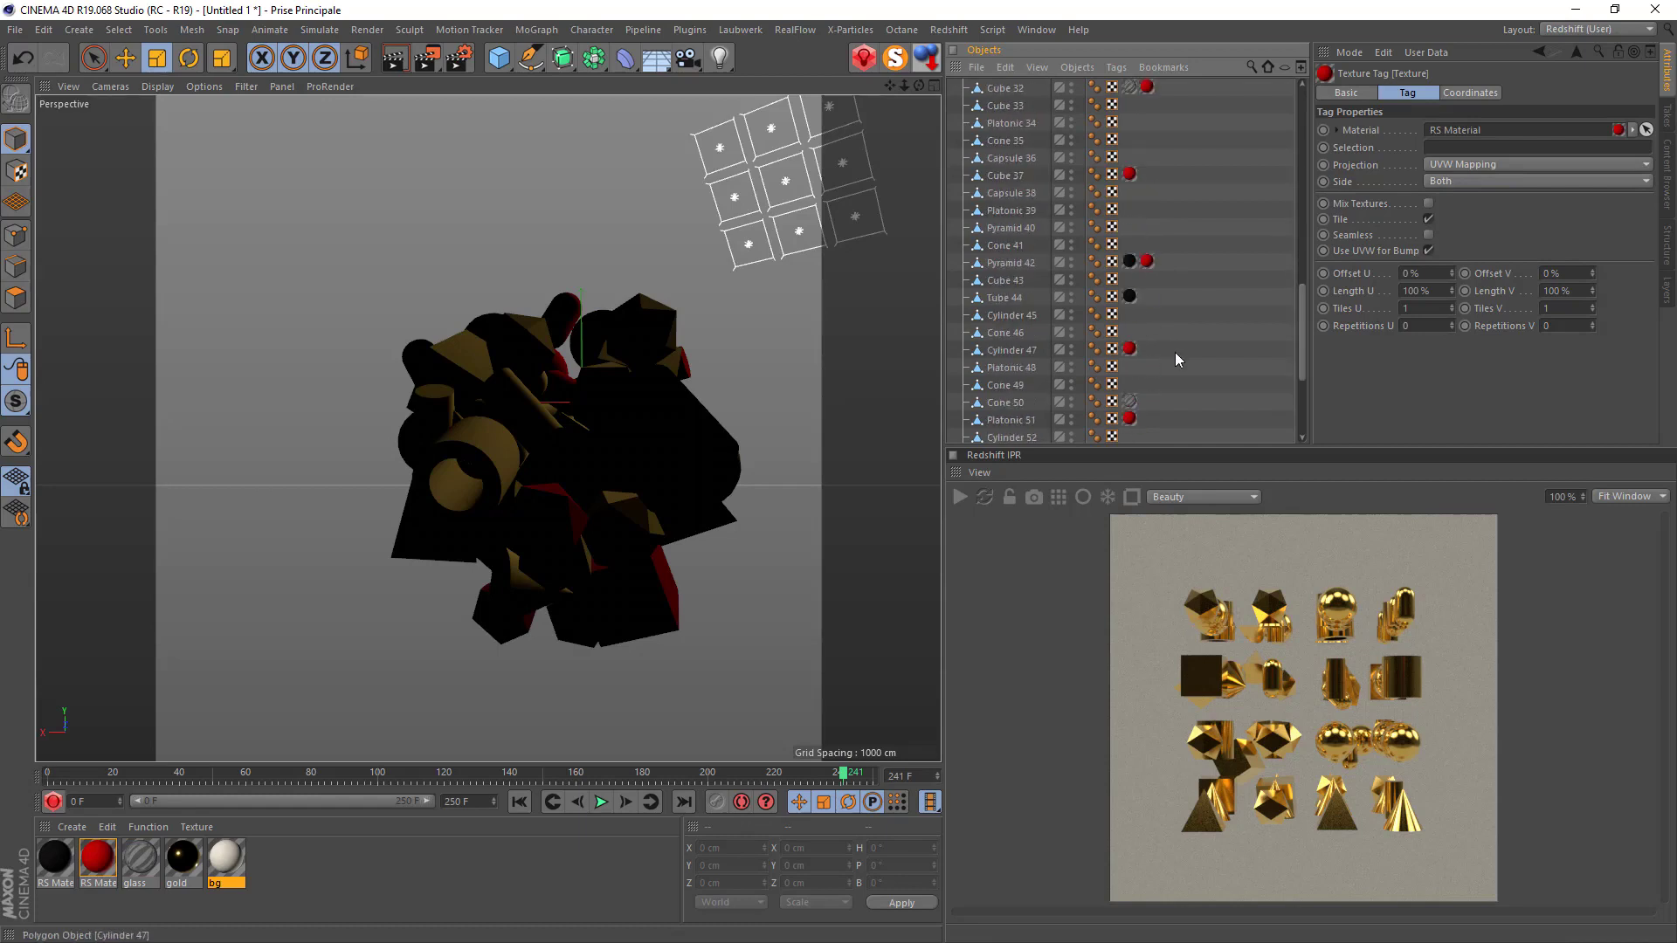
drag(1129, 122, 1128, 207)
scroll(1132, 350, down, 3)
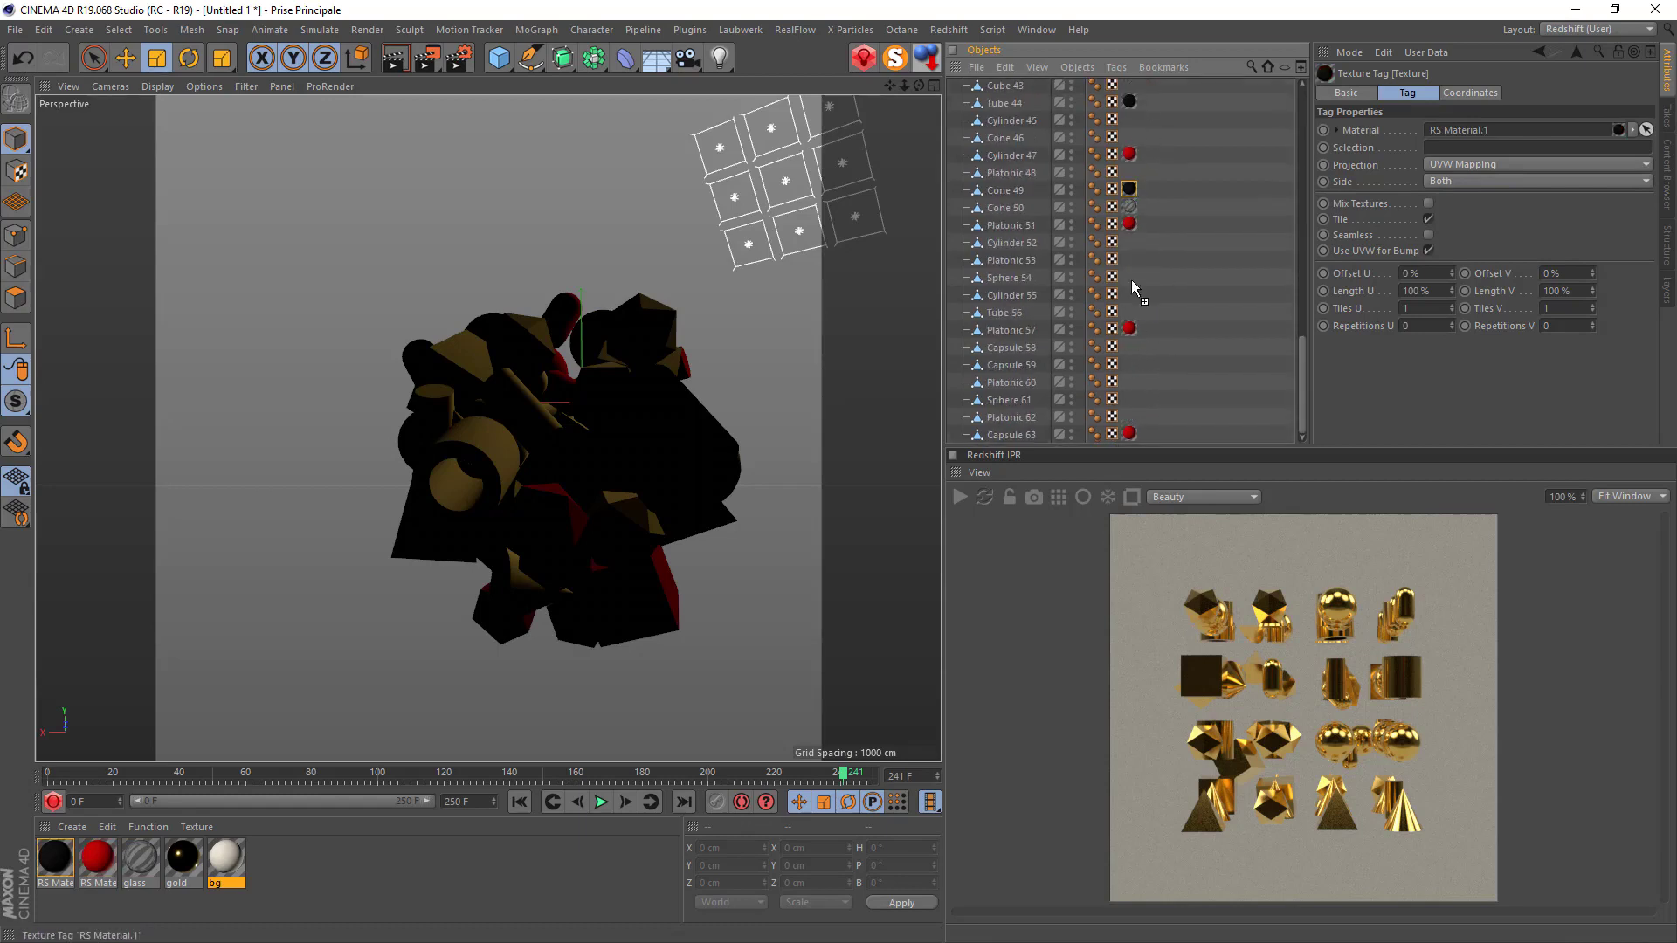
scroll(1132, 384, up, 4)
ctrl+drag(1131, 376, 1132, 290)
scroll(1134, 409, up, 2)
scroll(1134, 345, up, 2)
click(1135, 309)
scroll(1132, 276, up, 6)
scroll(1133, 280, up, 3)
mouse_move(83, 870)
mouse_down()
mouse_move(543, 523)
mouse_move(1116, 278)
mouse_move(337, 681)
mouse_move(102, 868)
mouse_up()
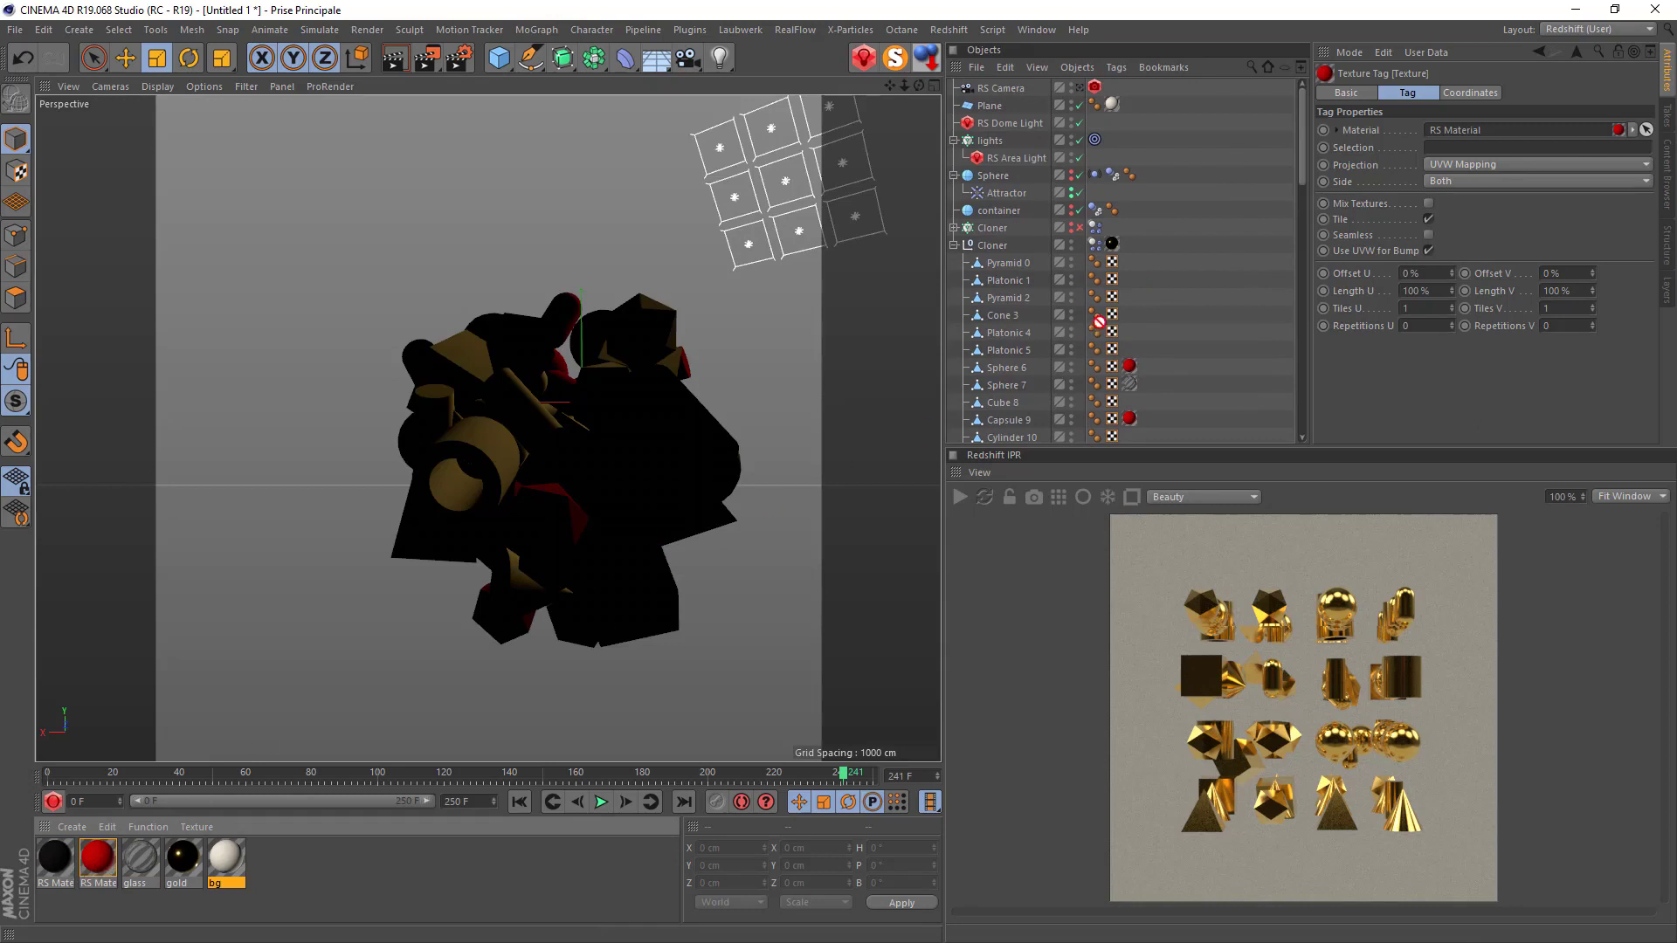
Start the Redshift IPR render, look through the RS Camera, and dolly it closer to the cluster.
click(971, 494)
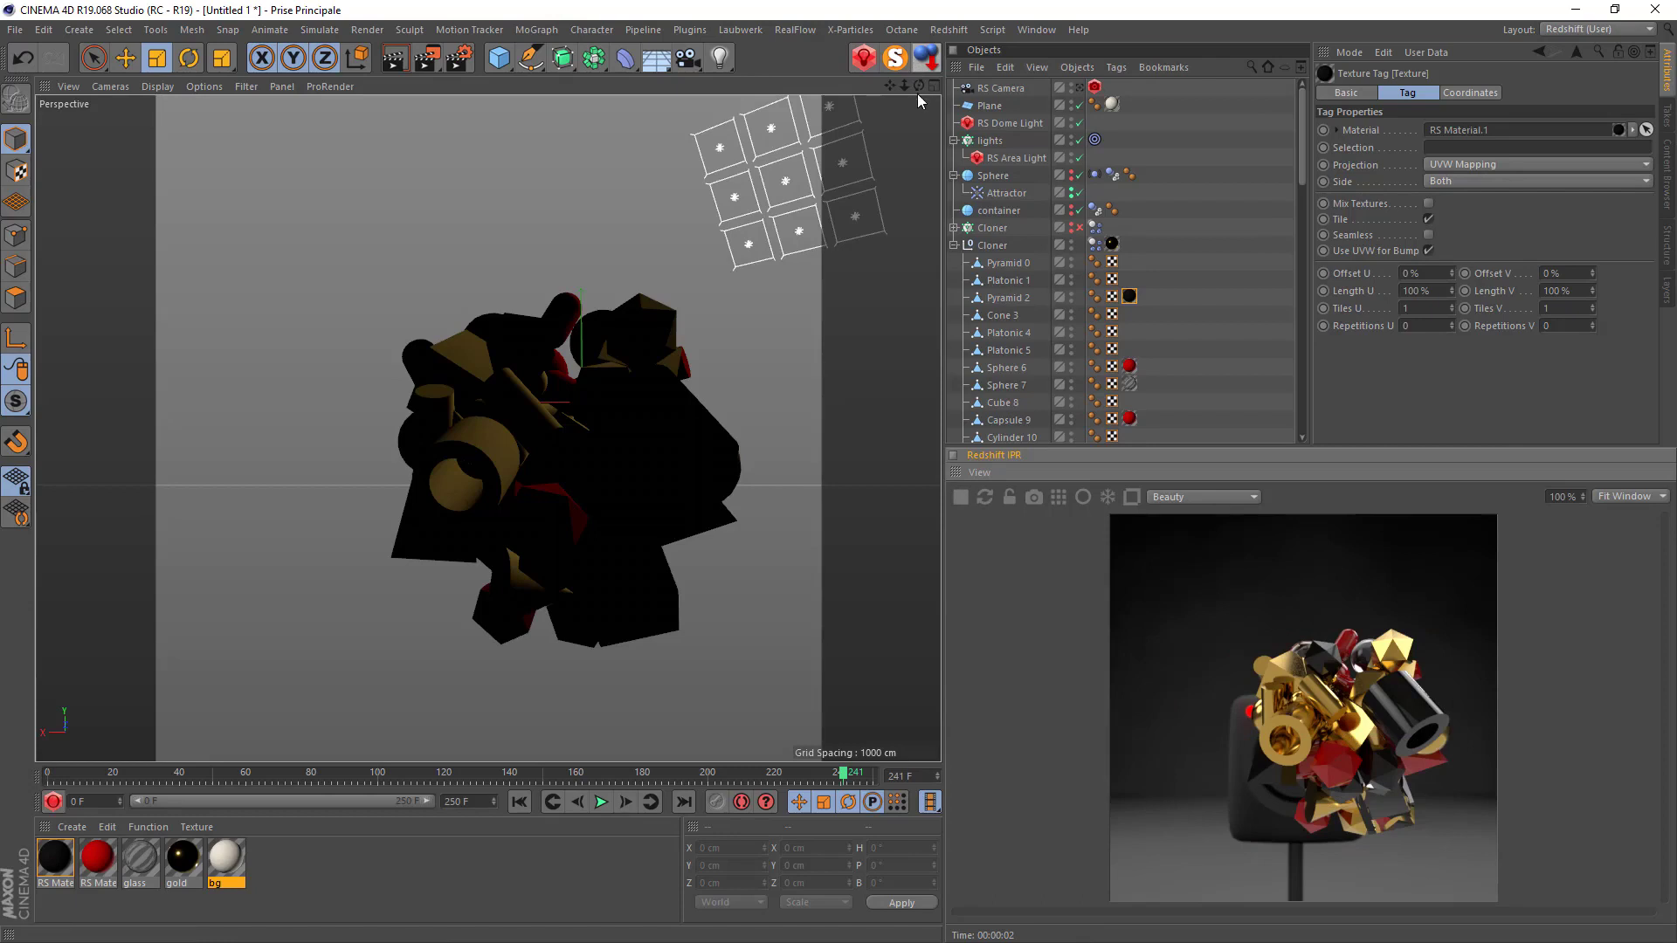
click(1081, 87)
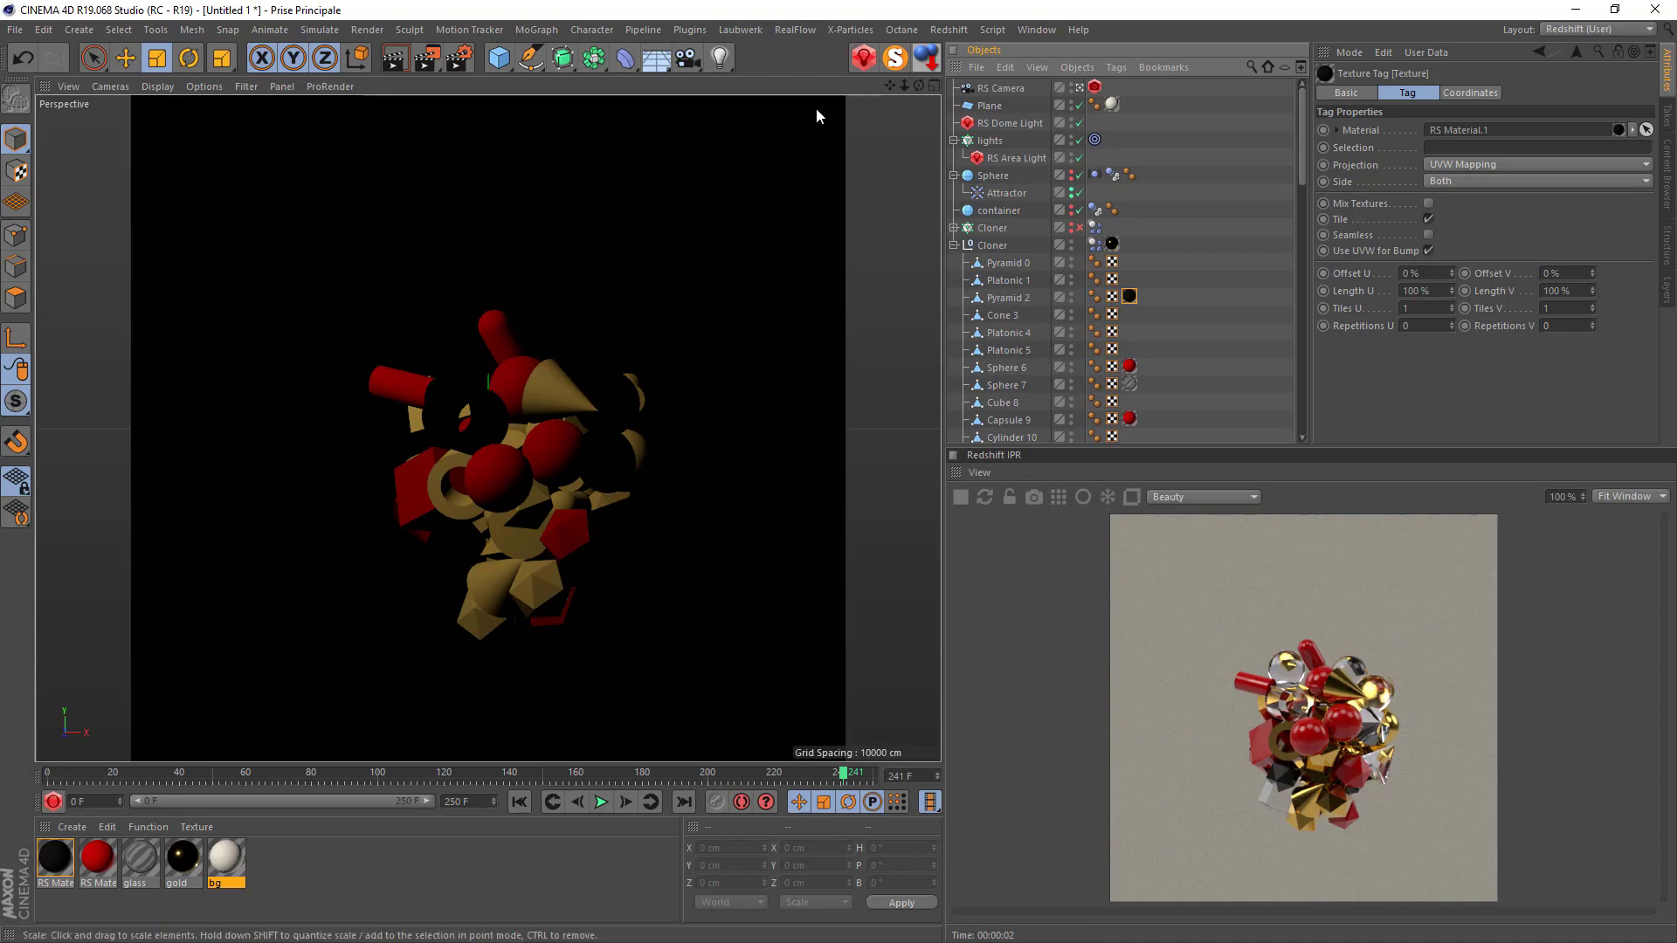
drag(905, 87, 939, 92)
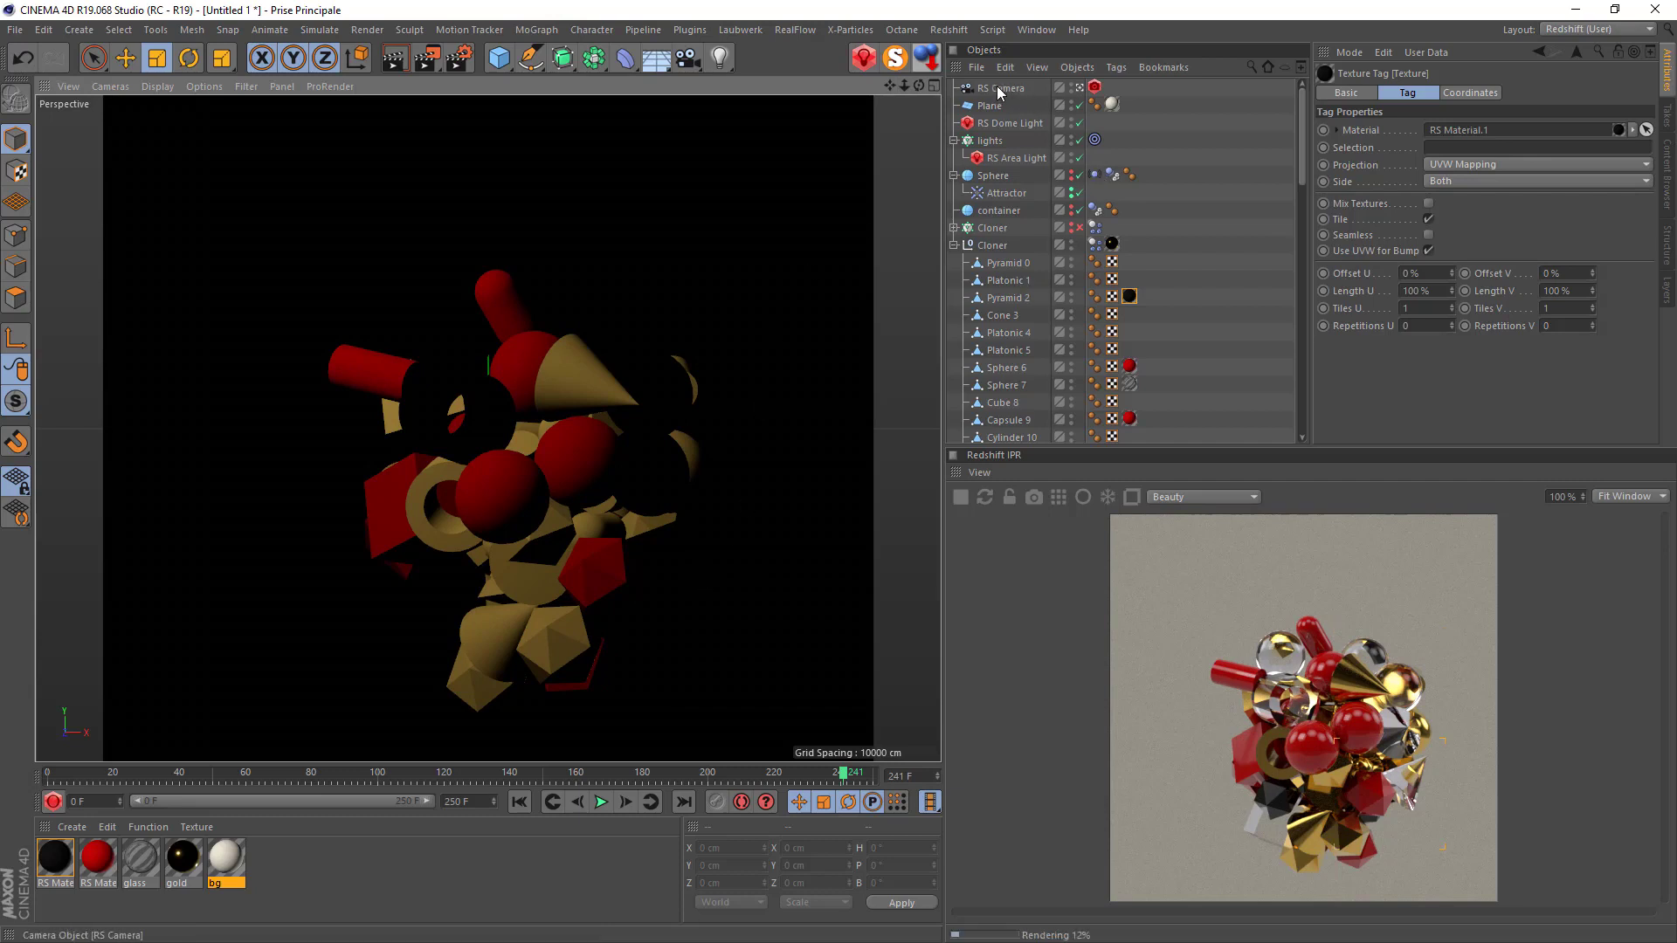
Set the RS Camera's focus distance by picking the front red sphere in the cluster.
click(1094, 86)
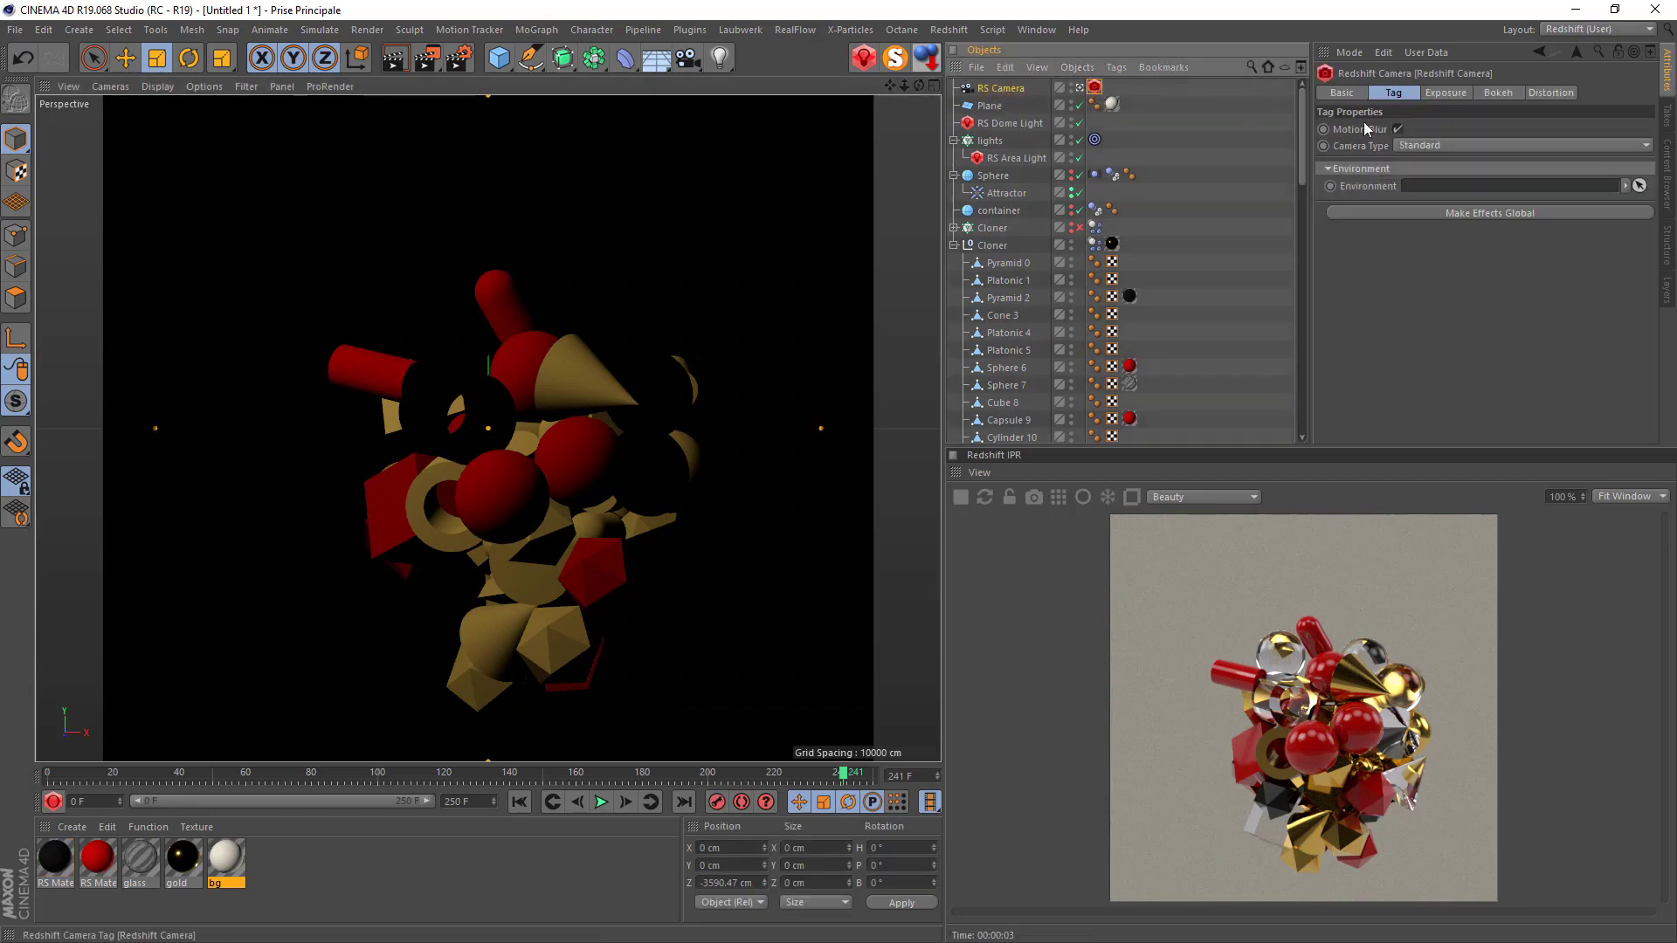
click(996, 89)
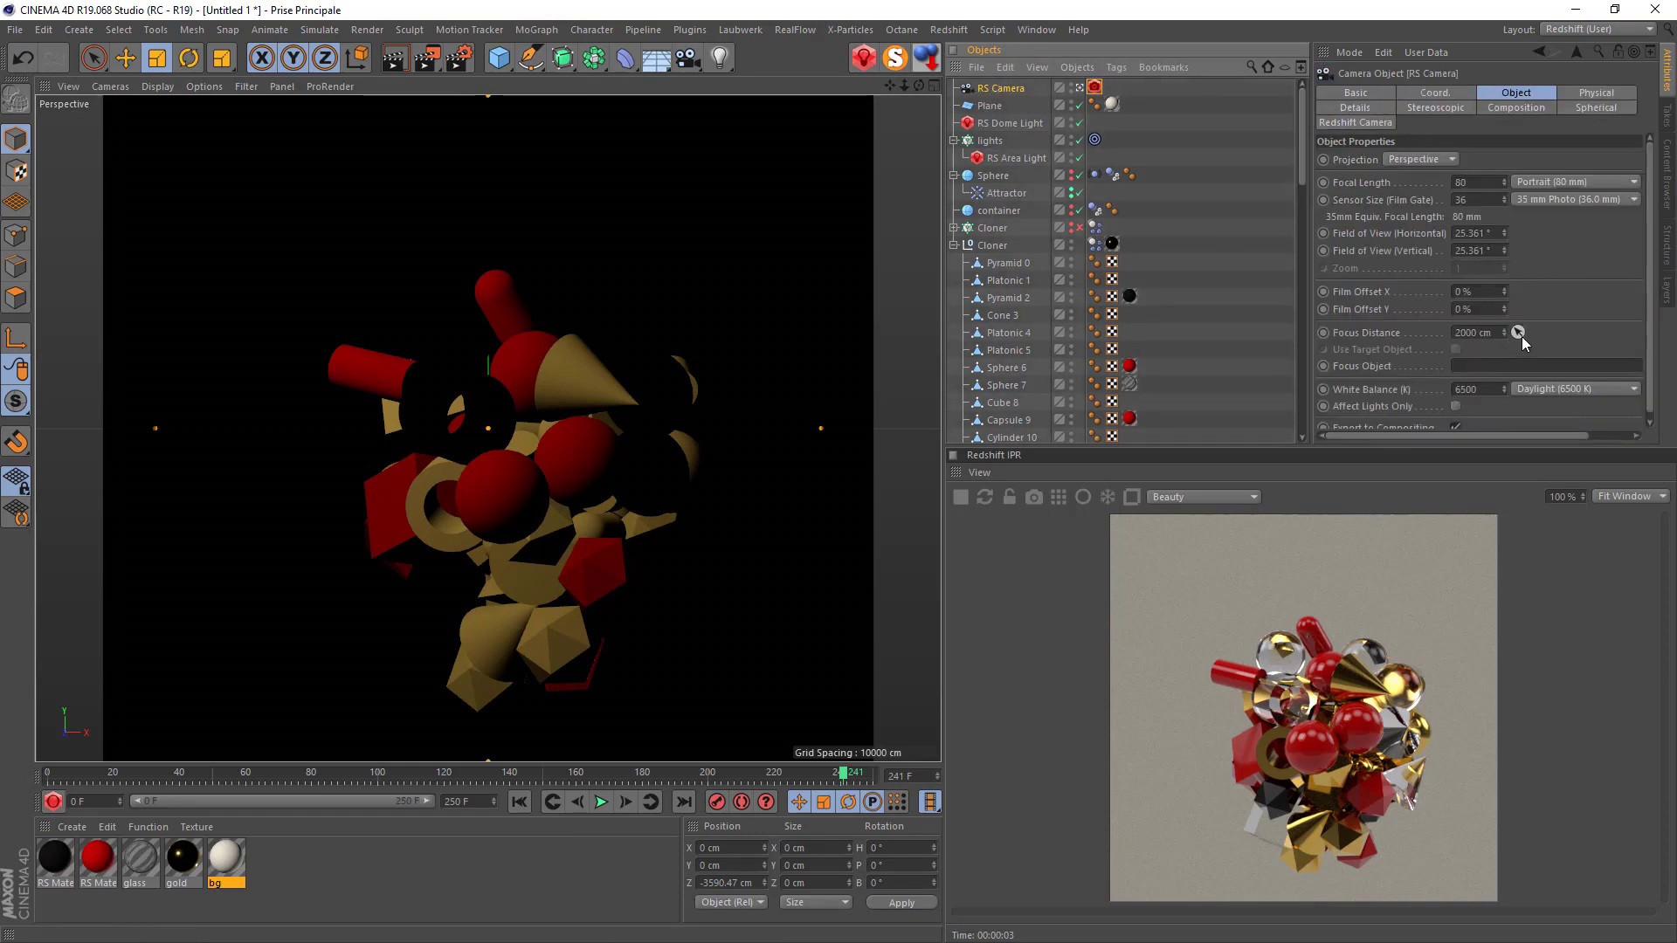
click(1517, 336)
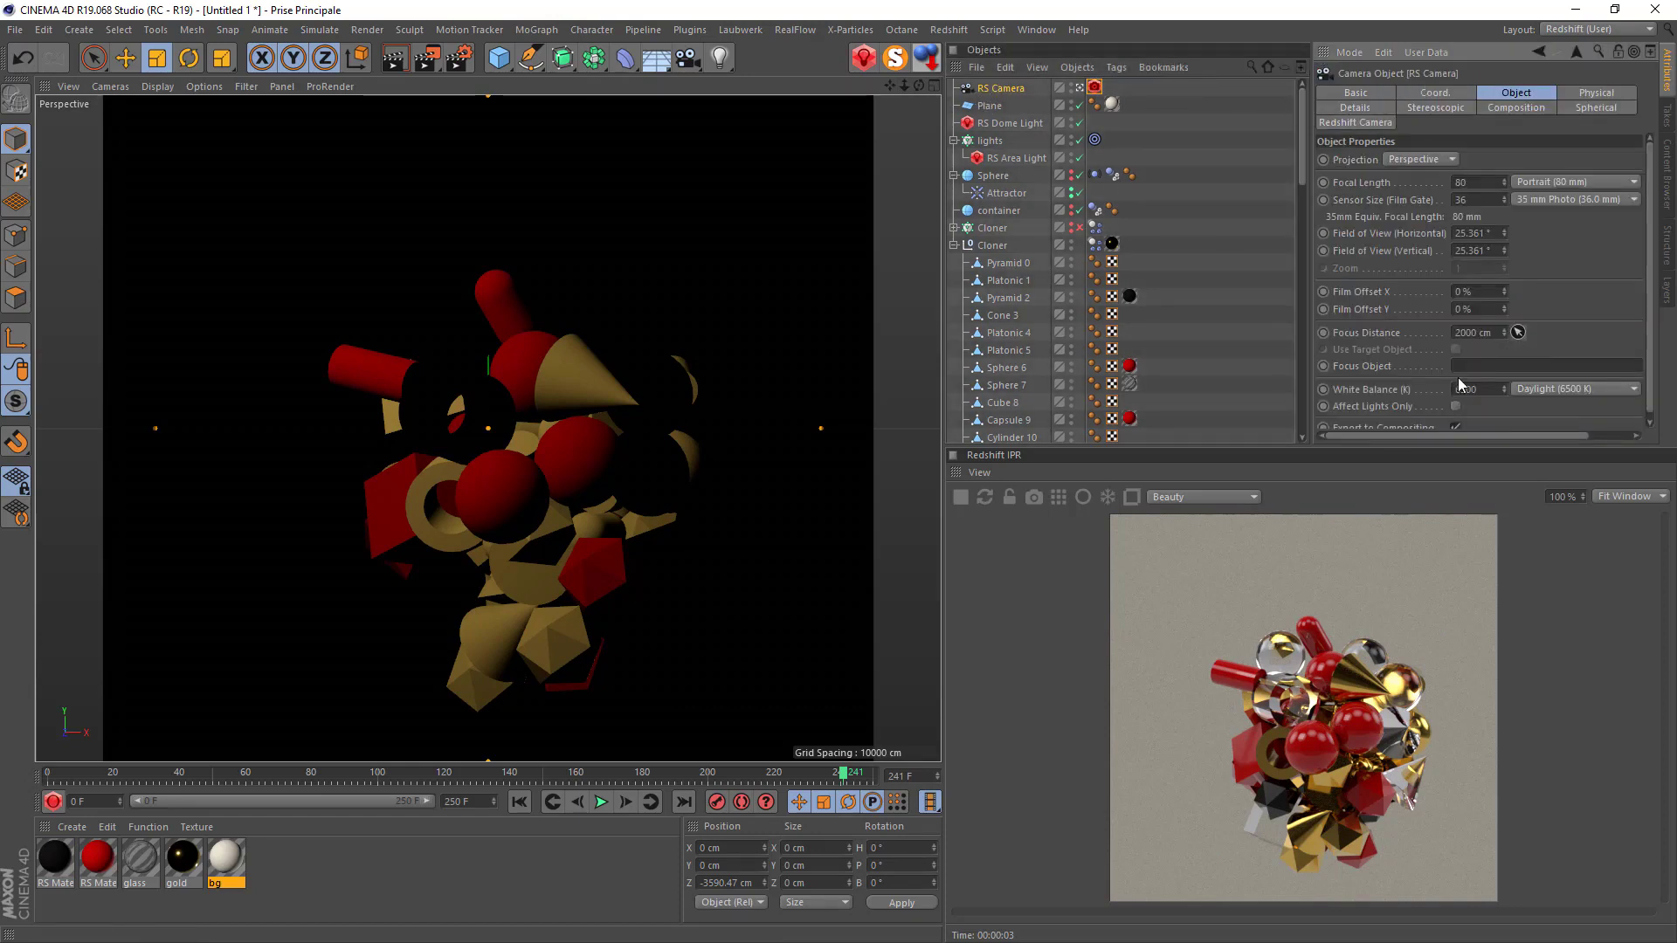
click(517, 492)
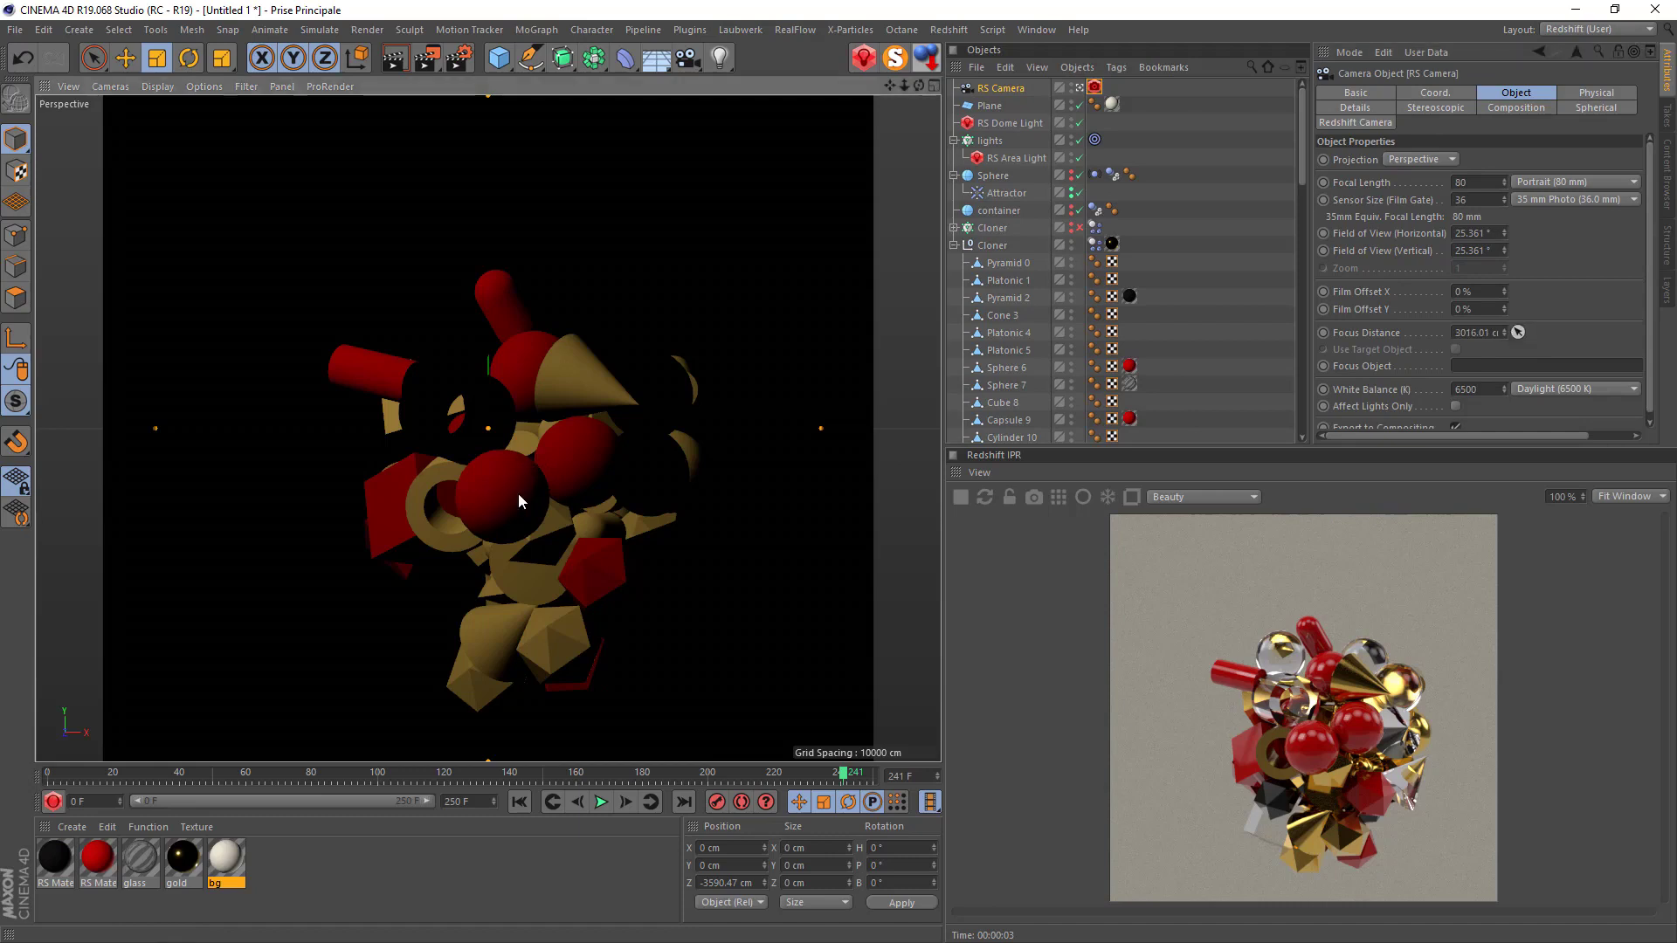
click(1475, 332)
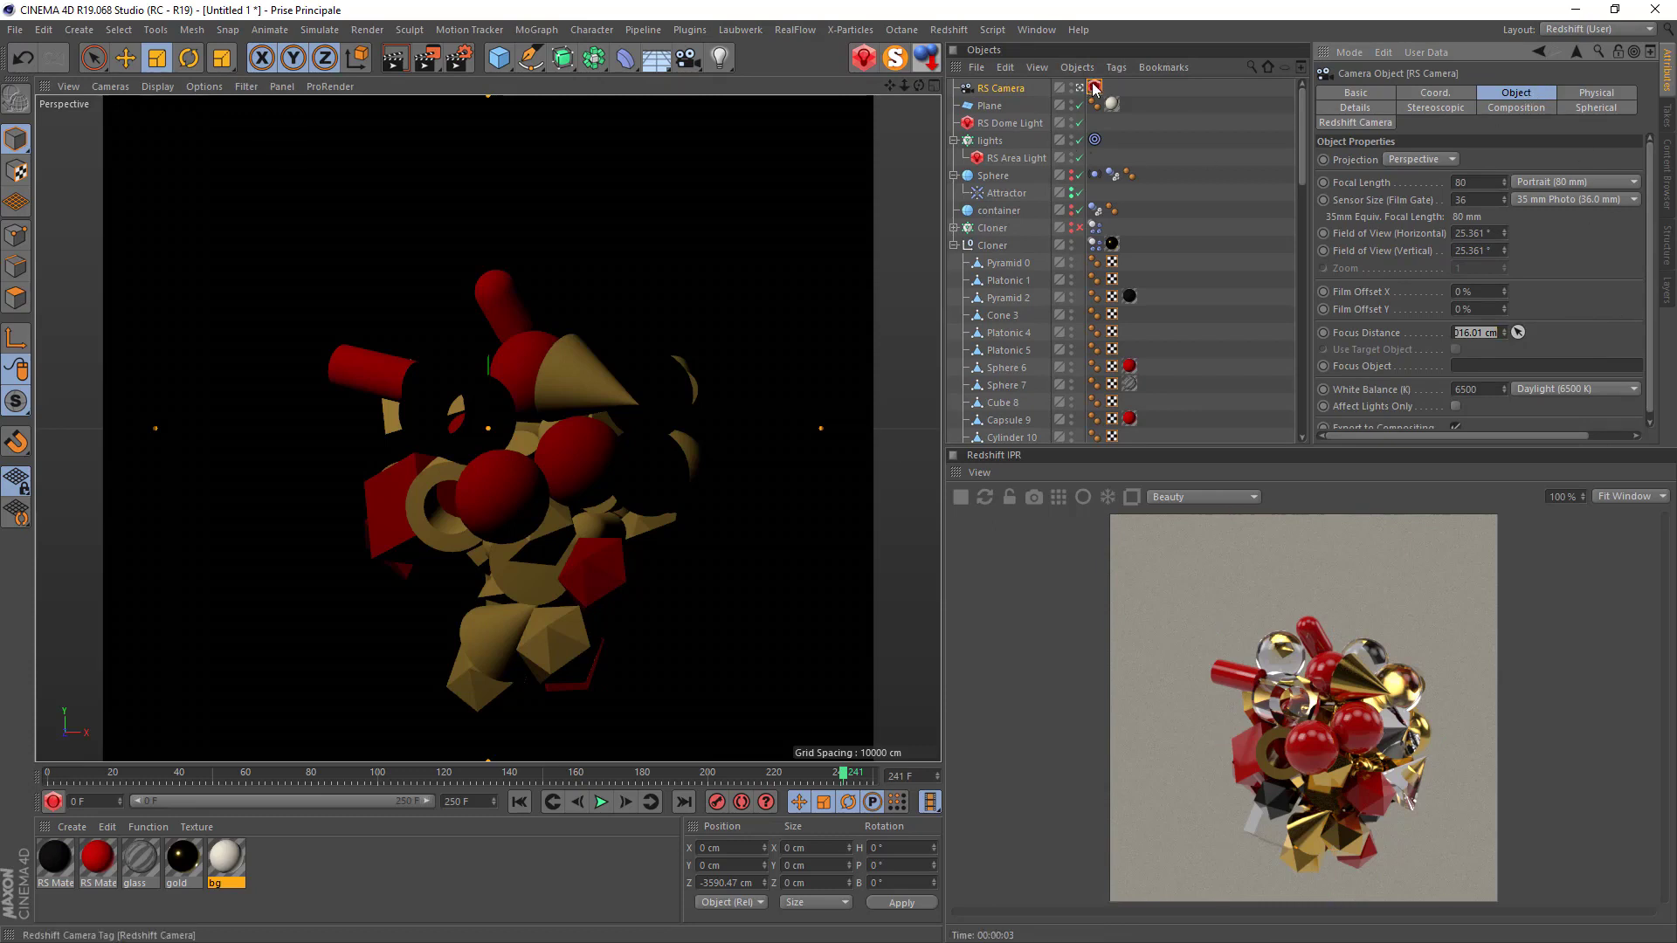
Enable Bokeh on the Redshift Camera tag with CoC Radius 10 and Power 10.
click(1094, 87)
click(1483, 93)
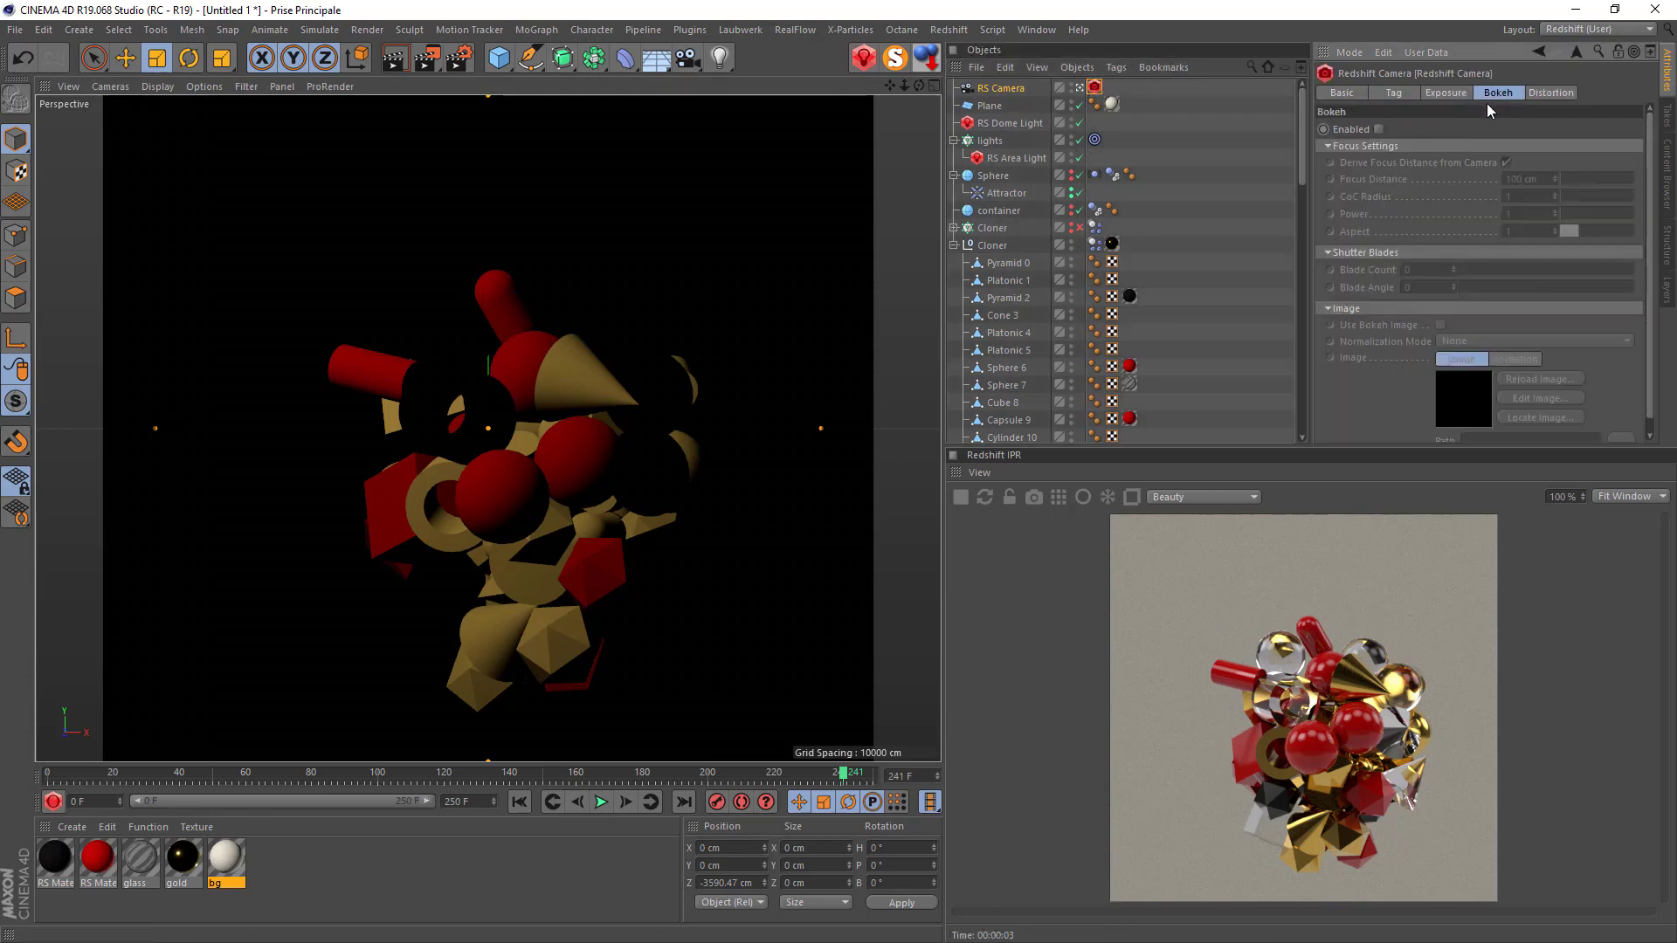
click(1377, 130)
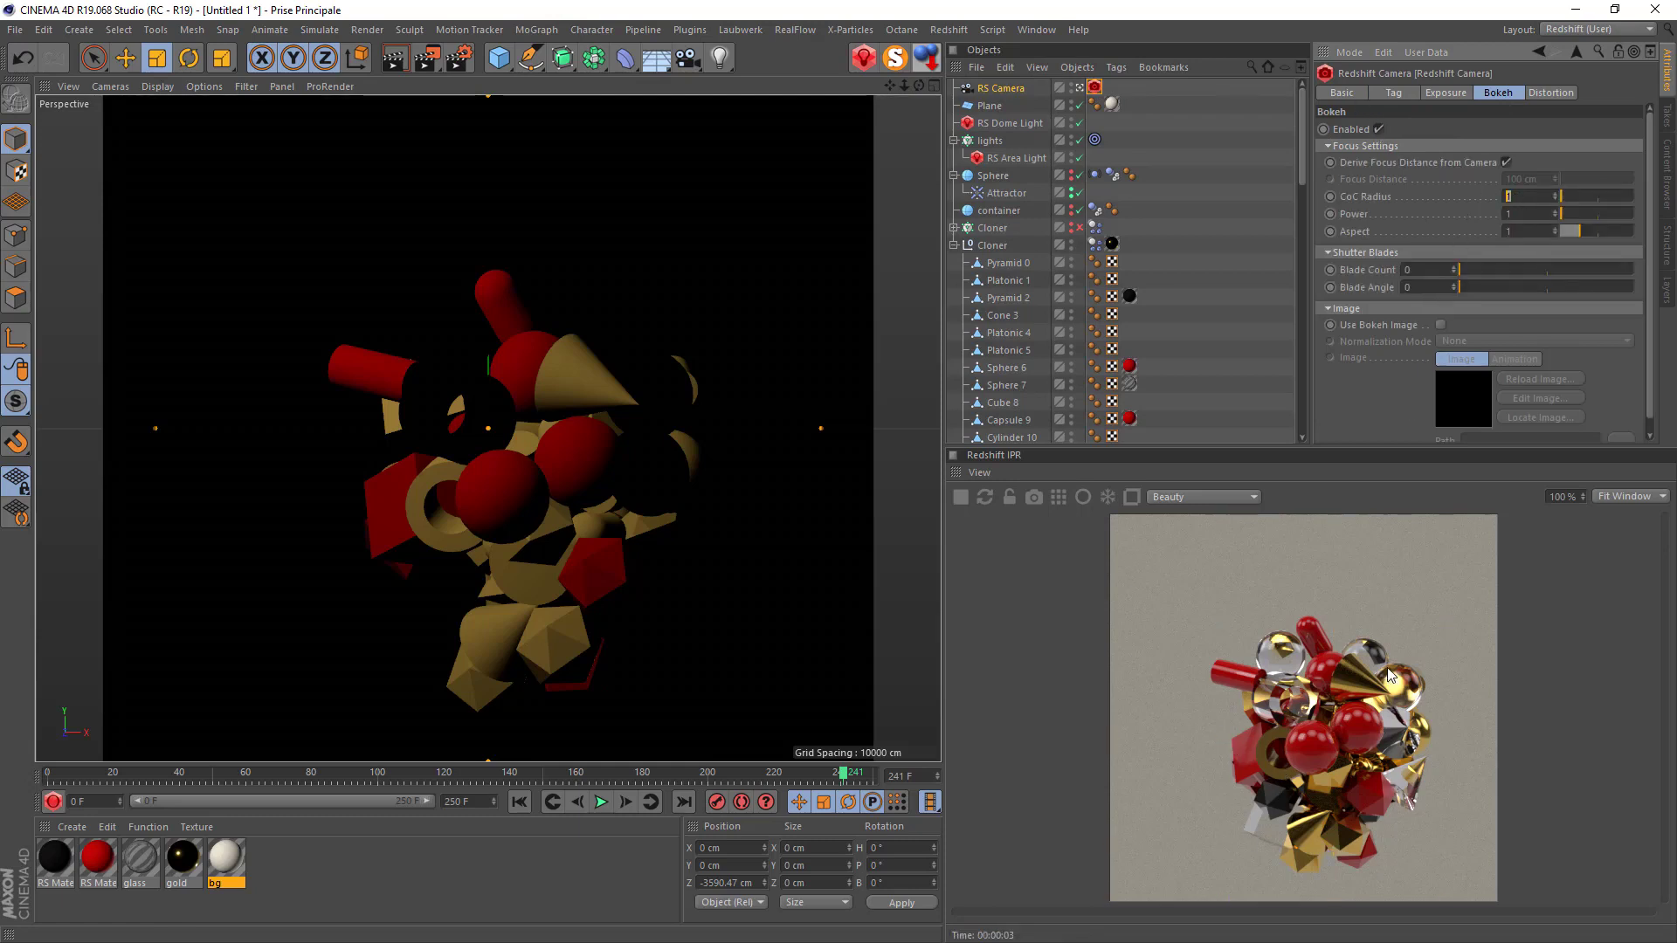
text(5)
key(Tab)
text(0)
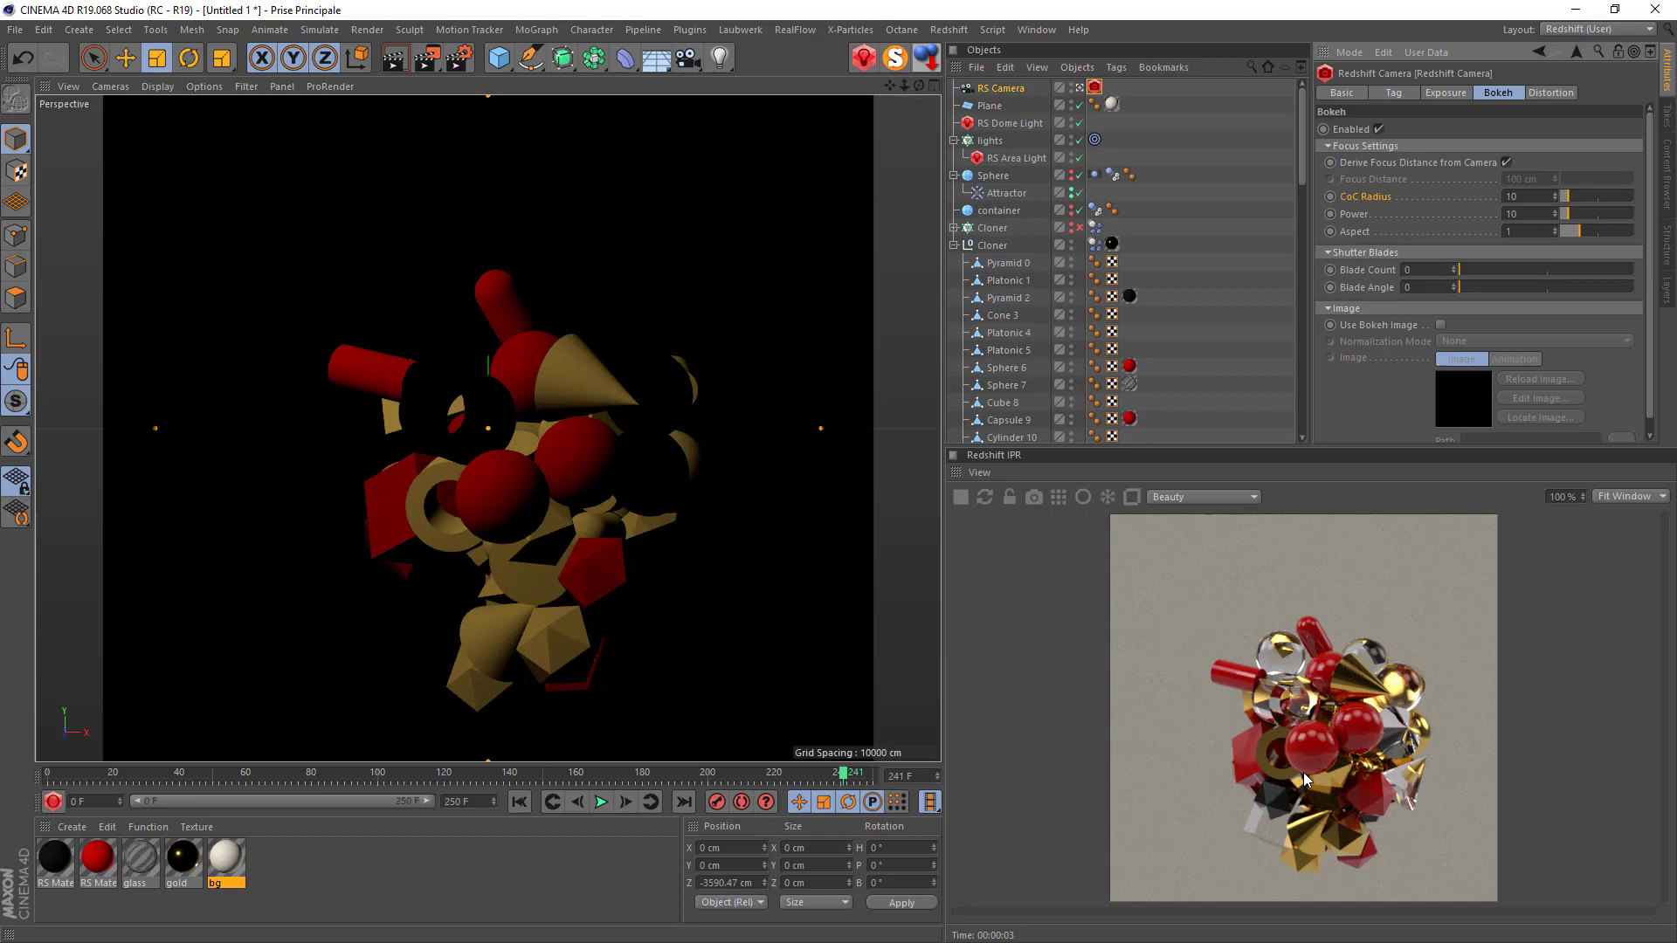
Leave the RS Camera view and frame the glass cylinder in the cluster up close in the free perspective view.
double_click(137, 858)
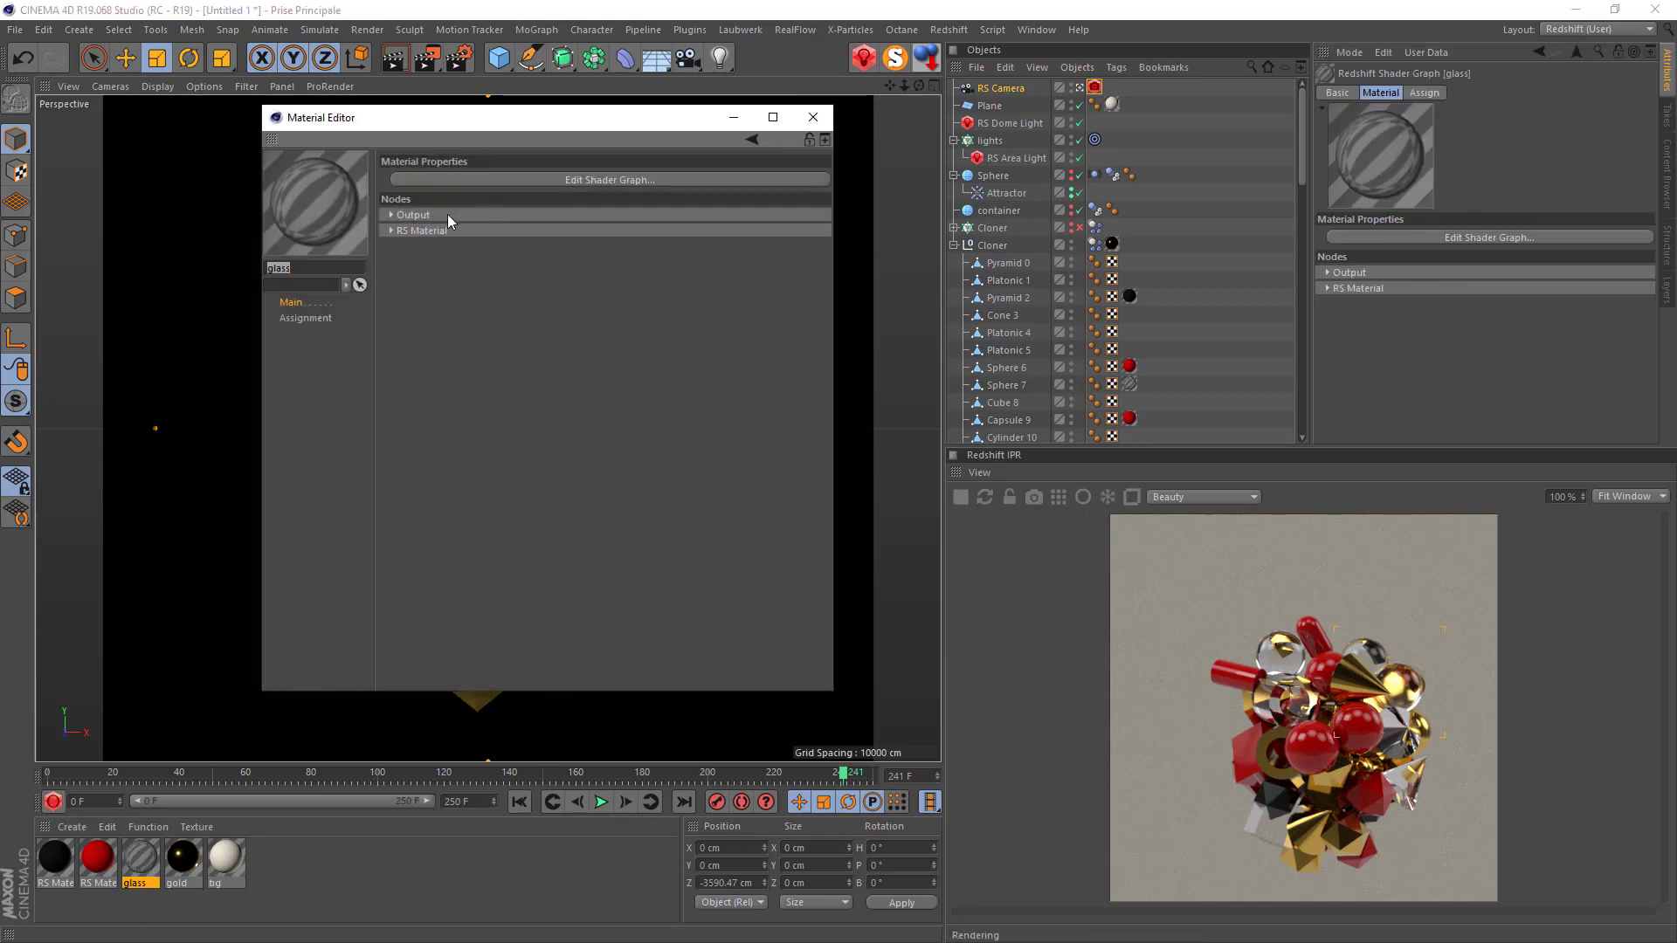
click(813, 117)
click(1080, 87)
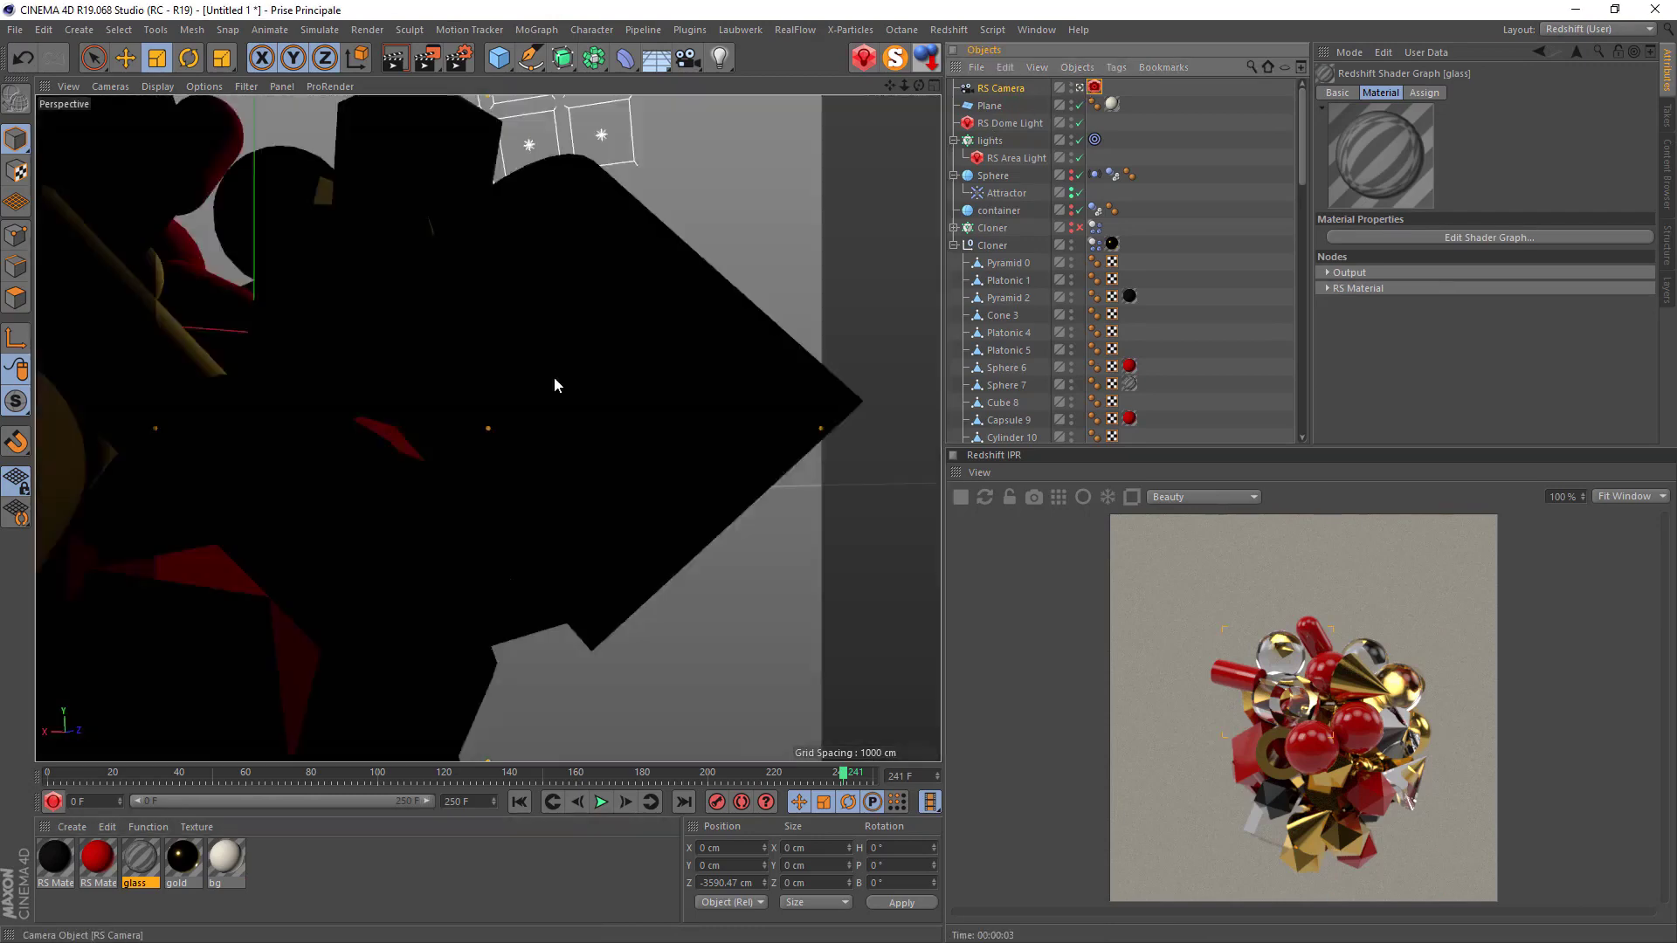
scroll(535, 398, up, 5)
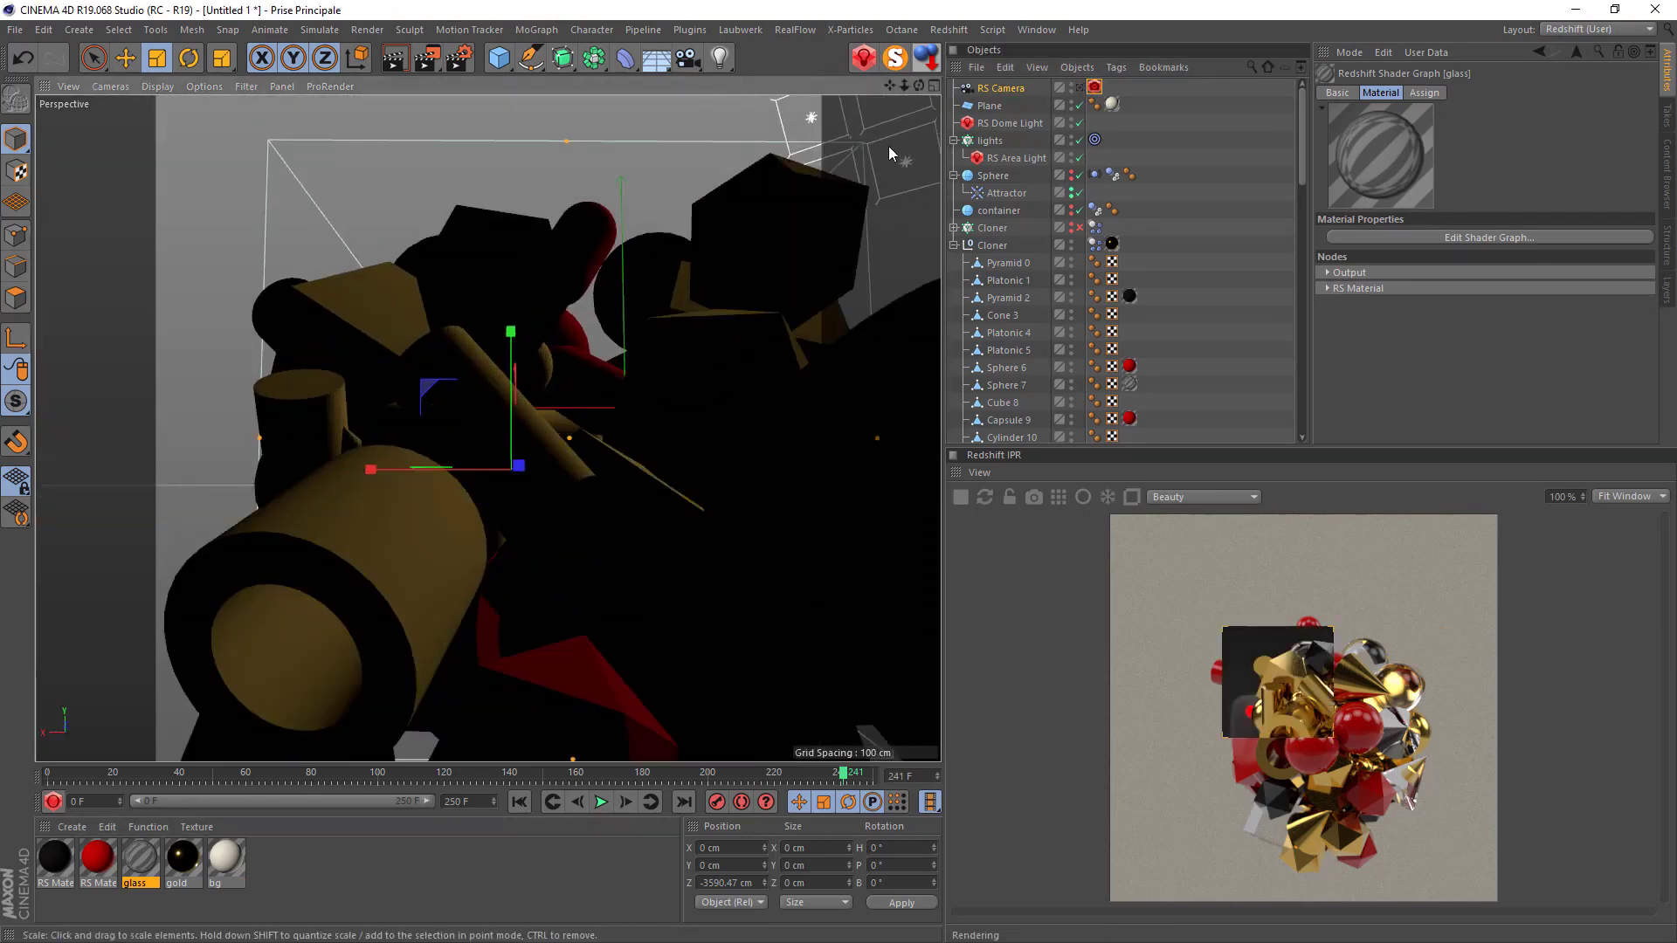
scroll(488, 428, up, 3)
scroll(487, 428, down, 8)
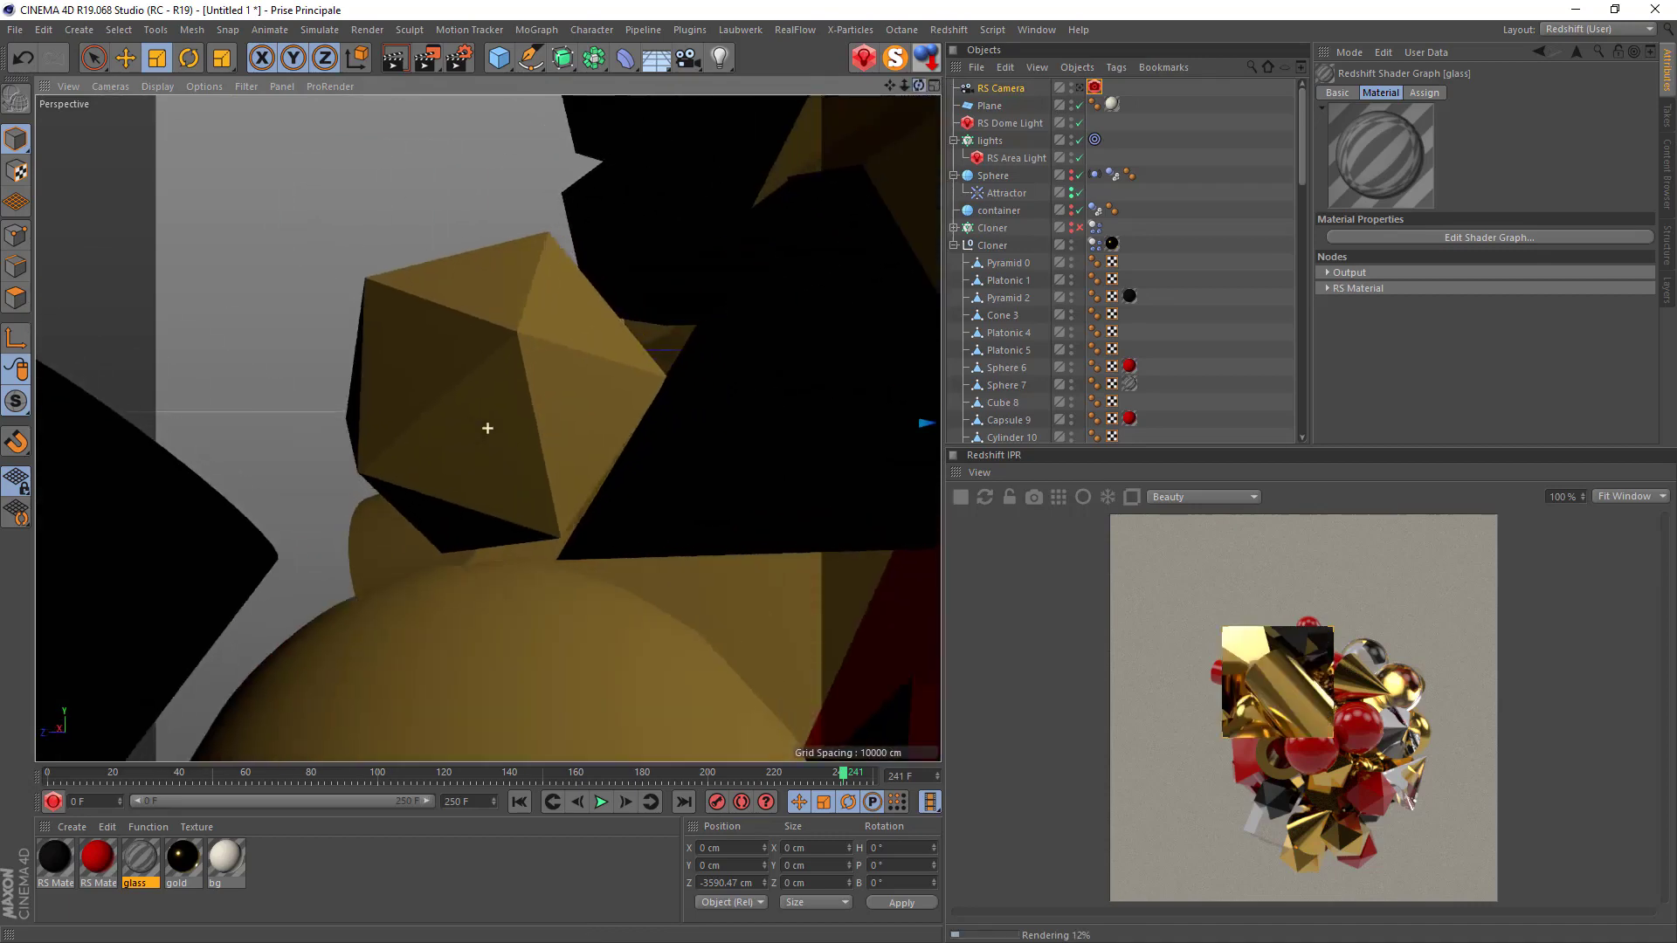
scroll(475, 403, down, 2)
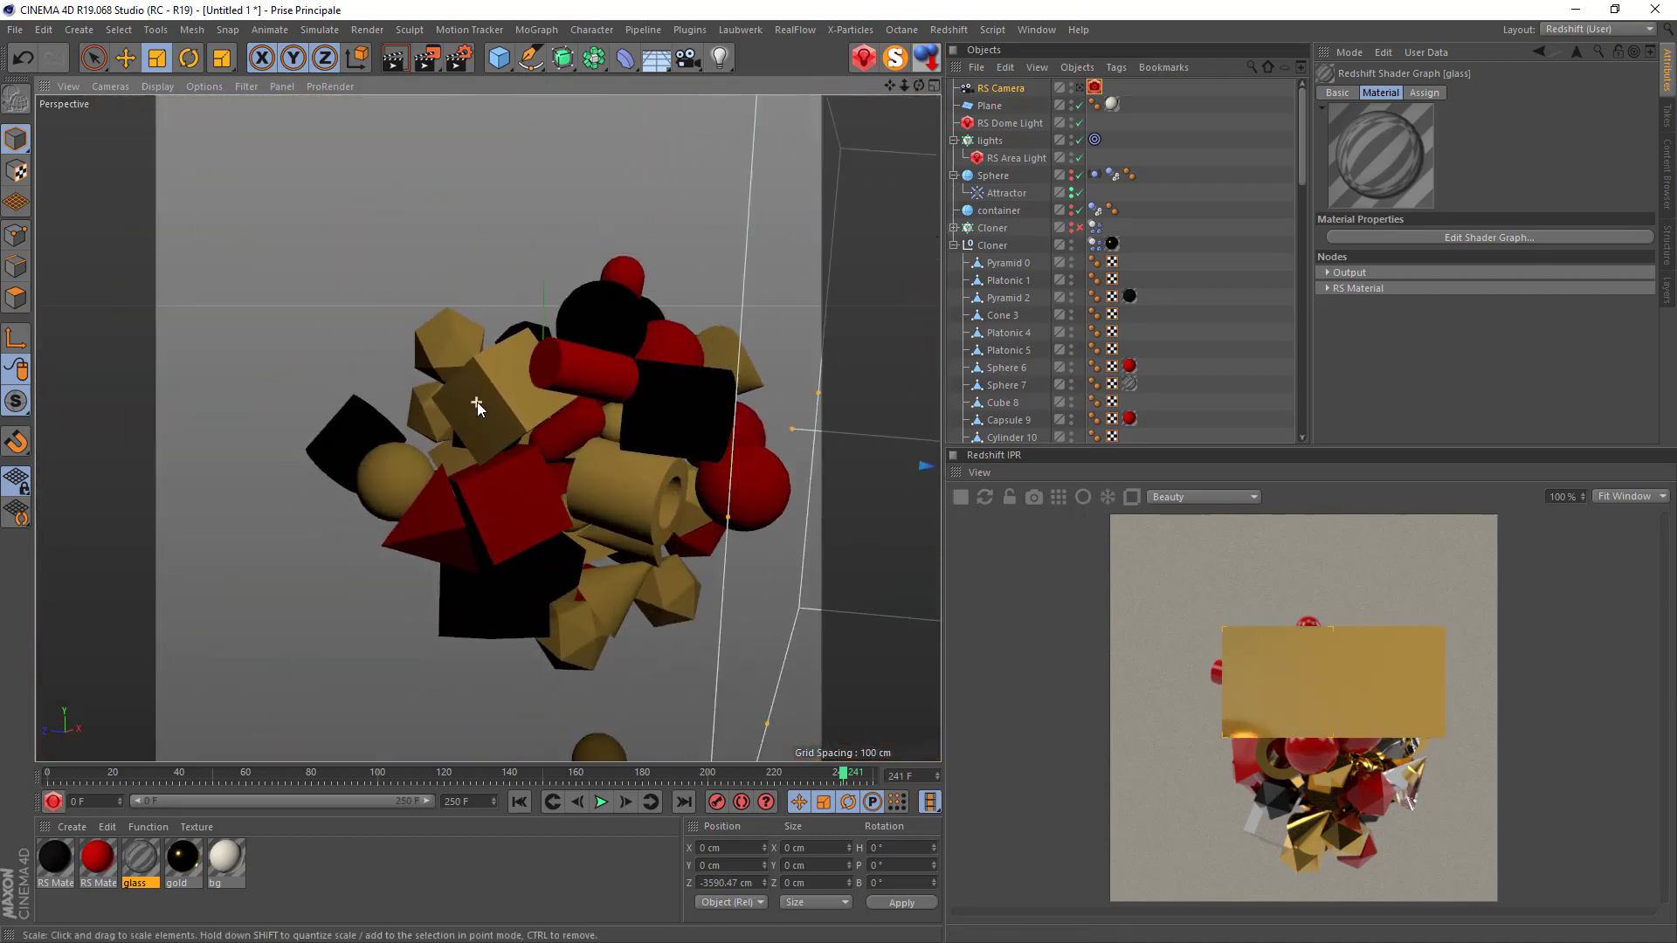
scroll(708, 383, up, 7)
scroll(709, 385, up, 2)
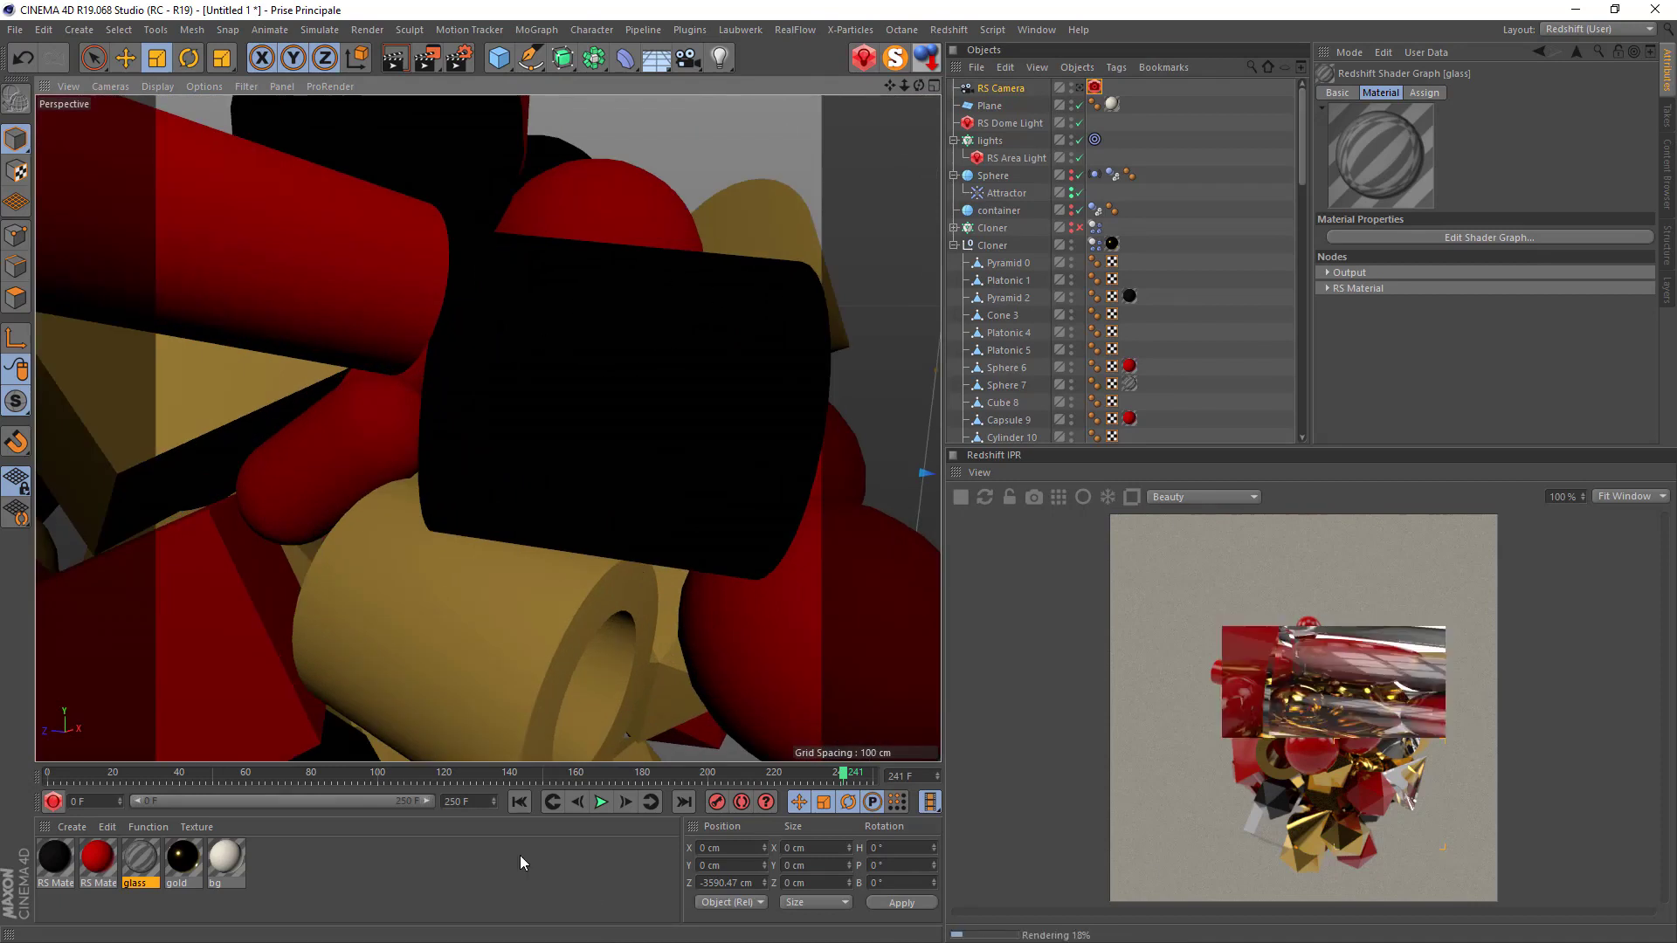
Open the glass material's shader graph, make room beside its nodes, and add a C4D Shader node.
double_click(141, 860)
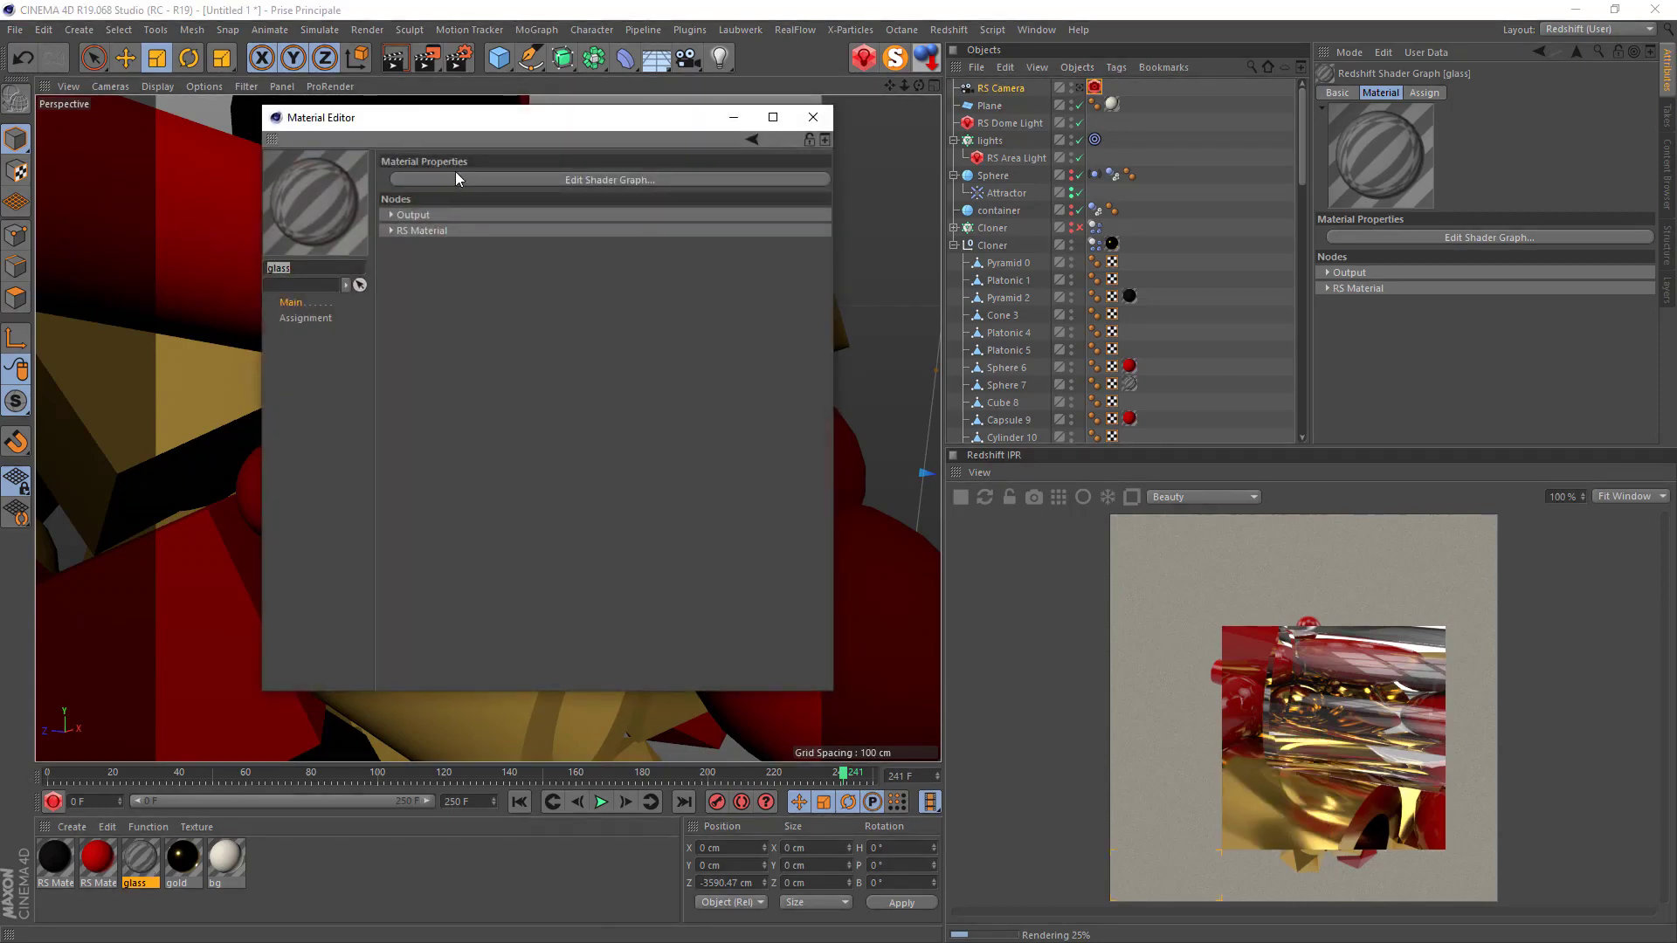
click(443, 178)
drag(313, 321, 559, 407)
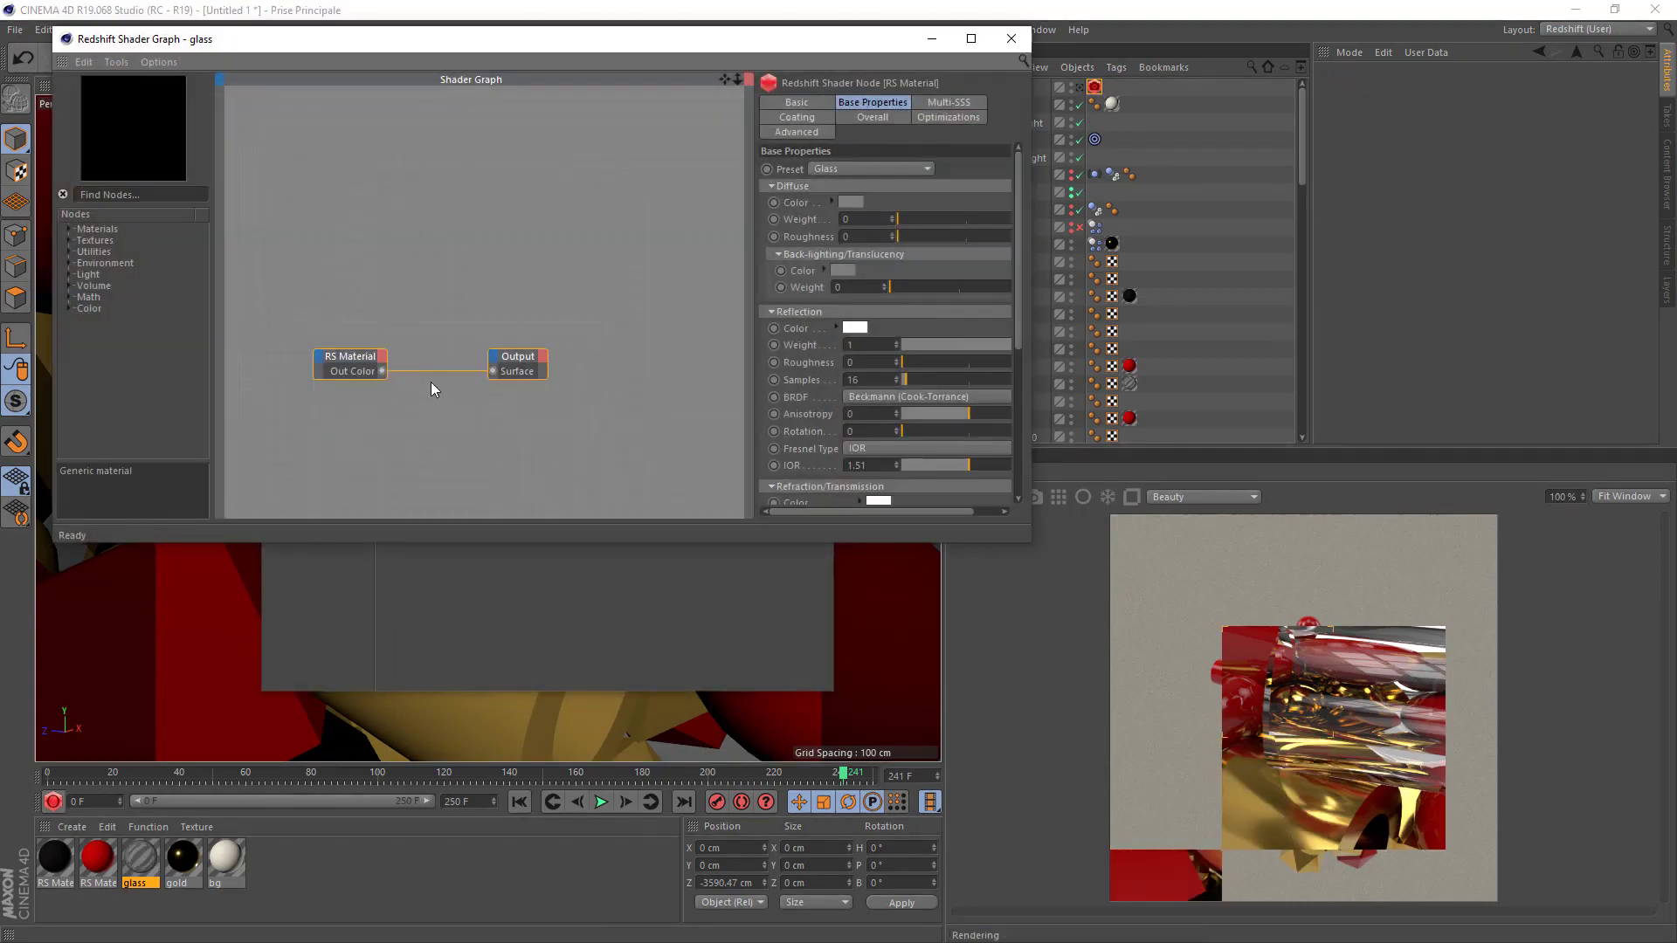
drag(357, 359, 518, 348)
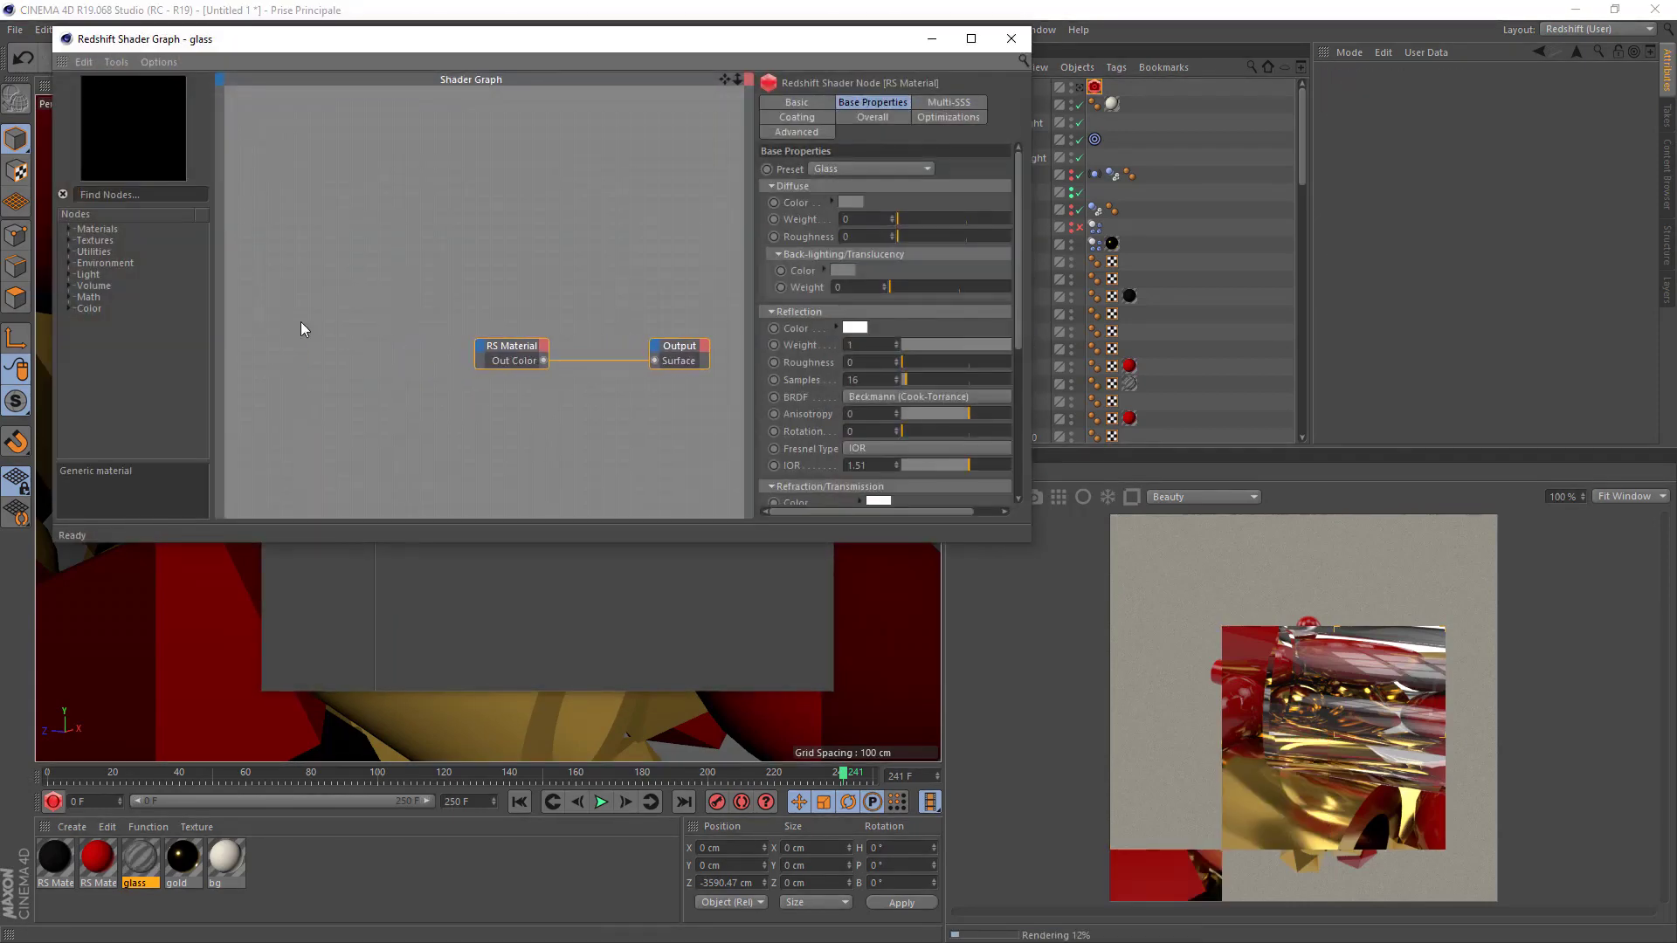
click(100, 192)
text(c)
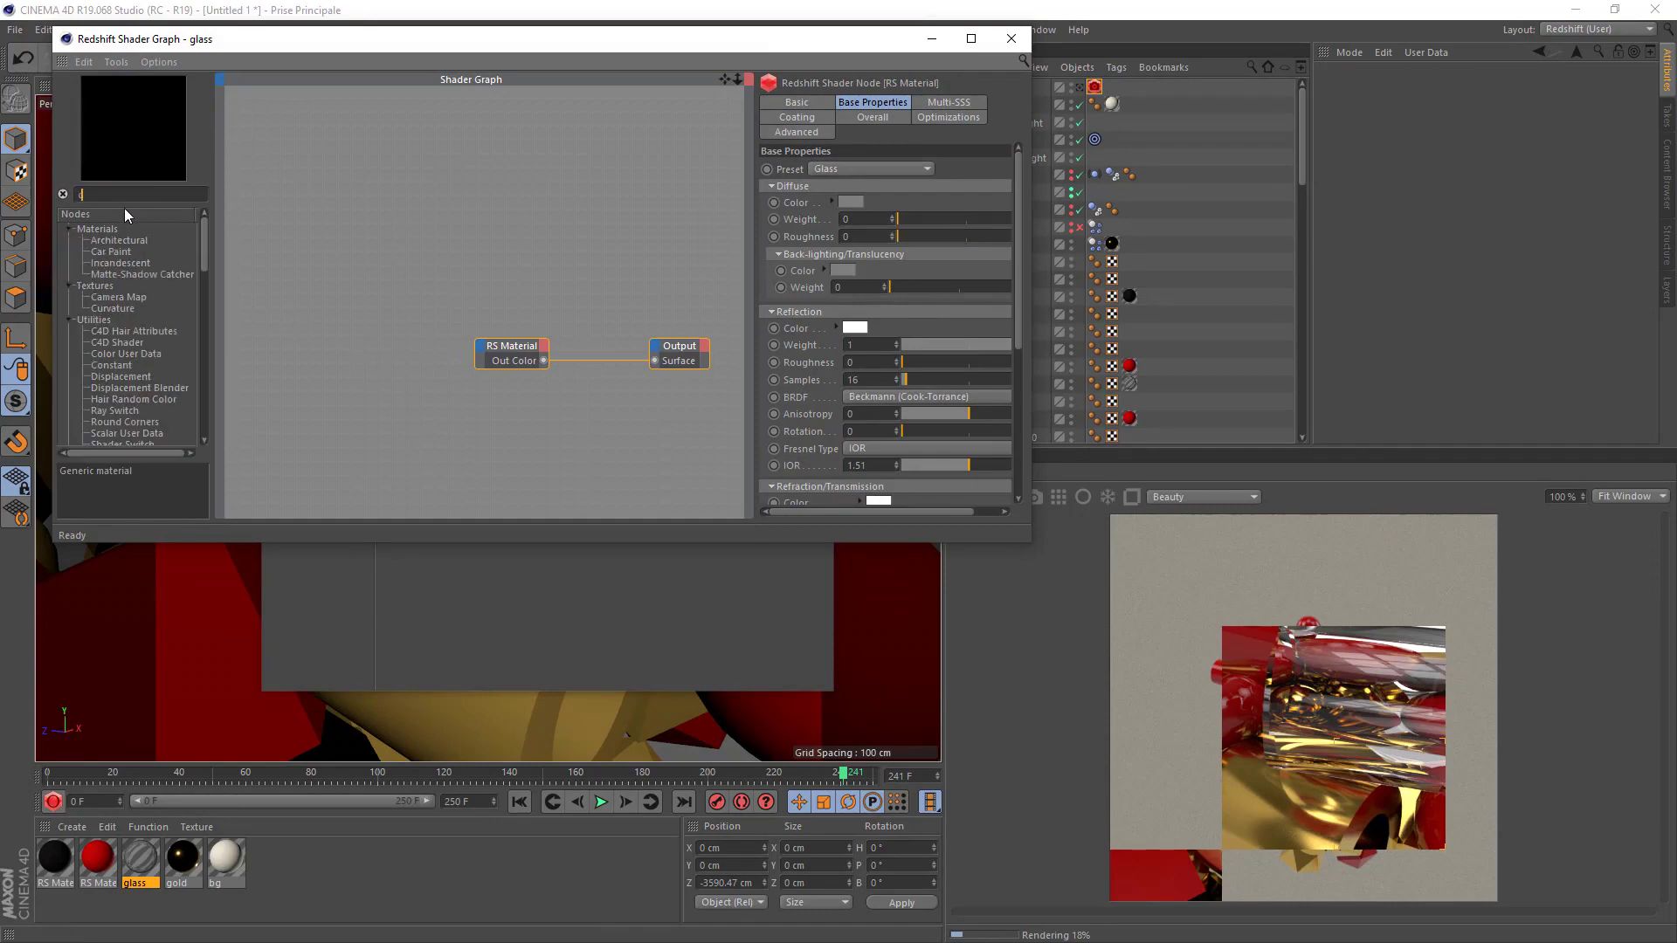
text(4)
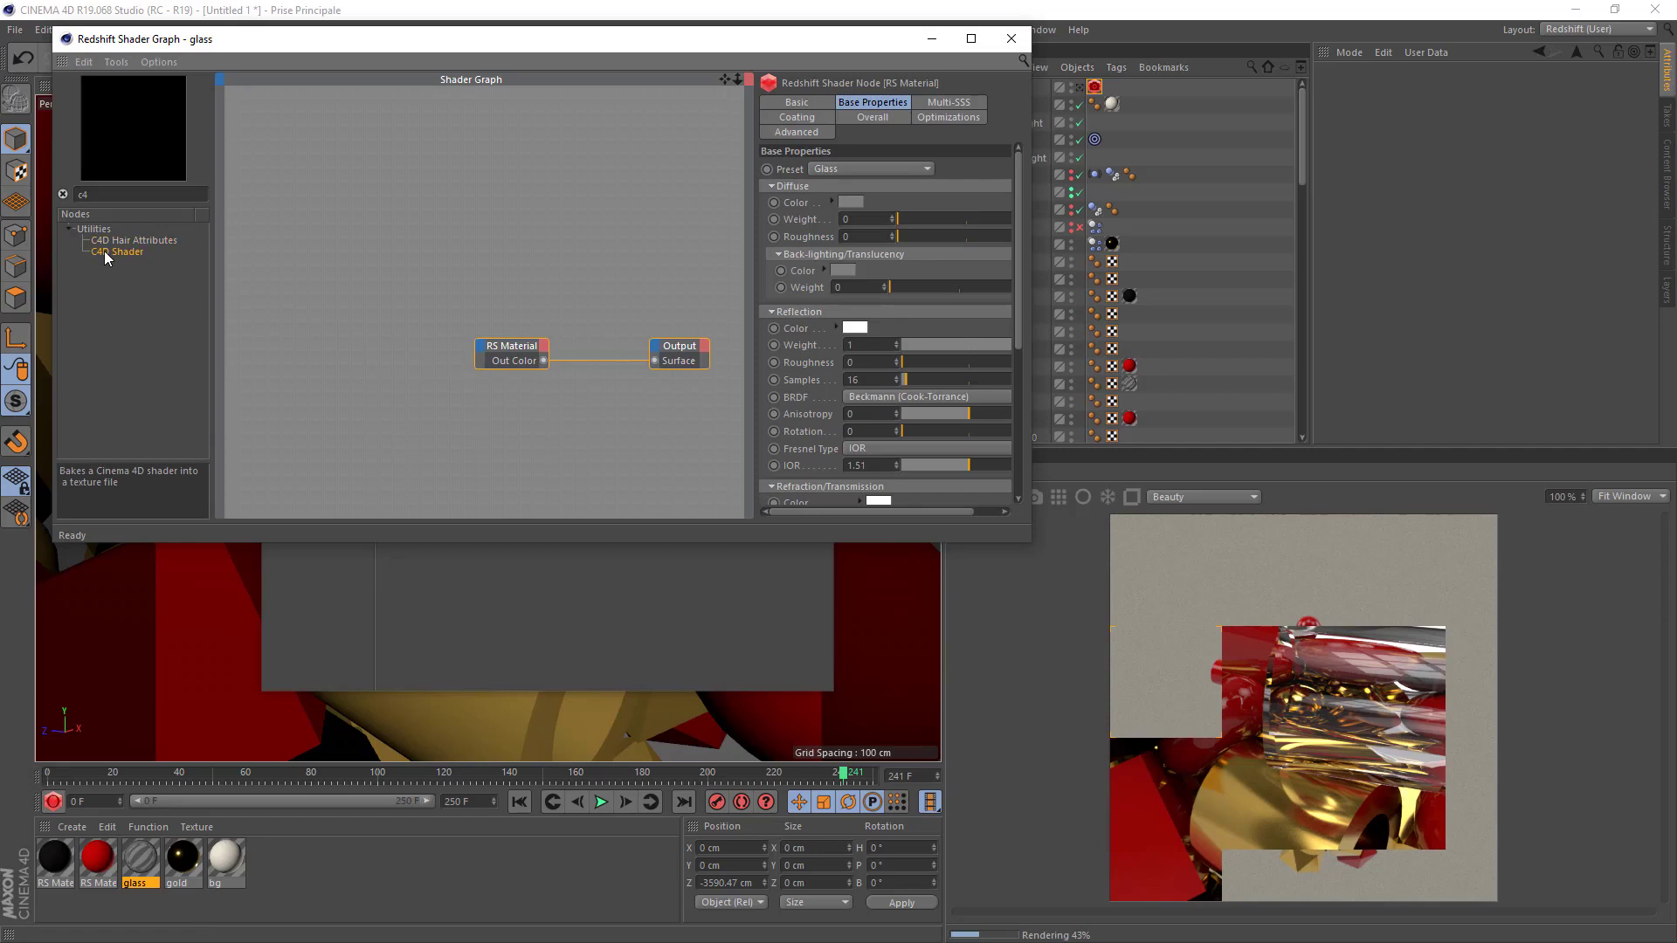
drag(105, 253, 329, 233)
Add a Texture node, feed the C4D Shader into it, and connect its colour output to the RS Material's Refl Roughness.
click(251, 245)
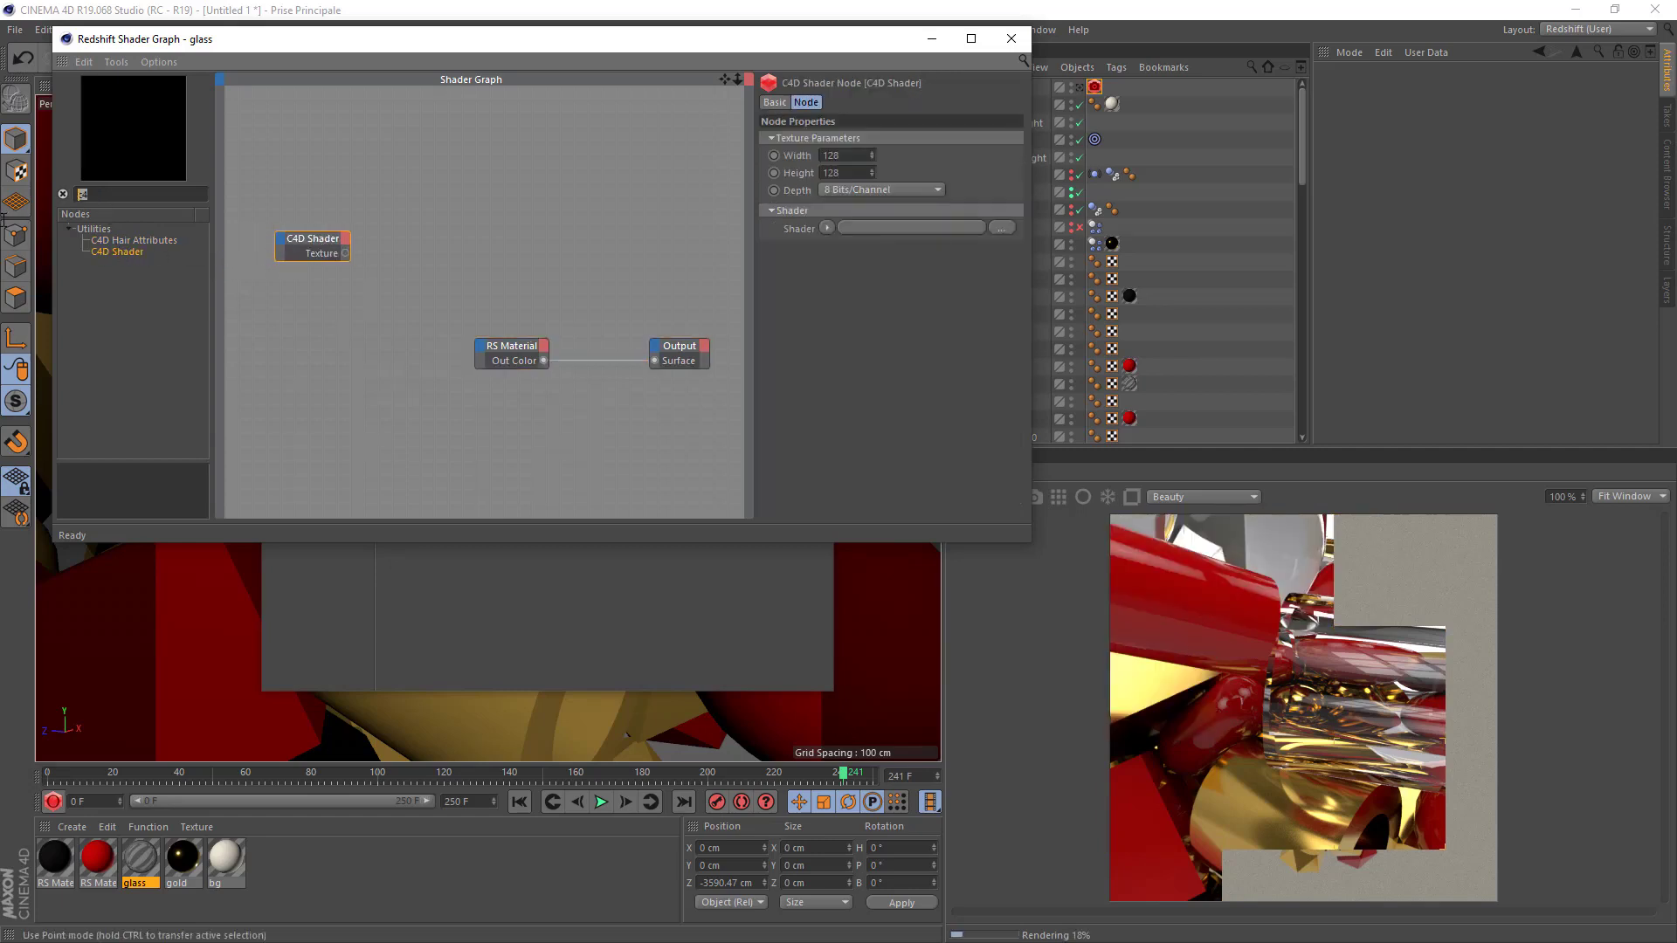
text(tex)
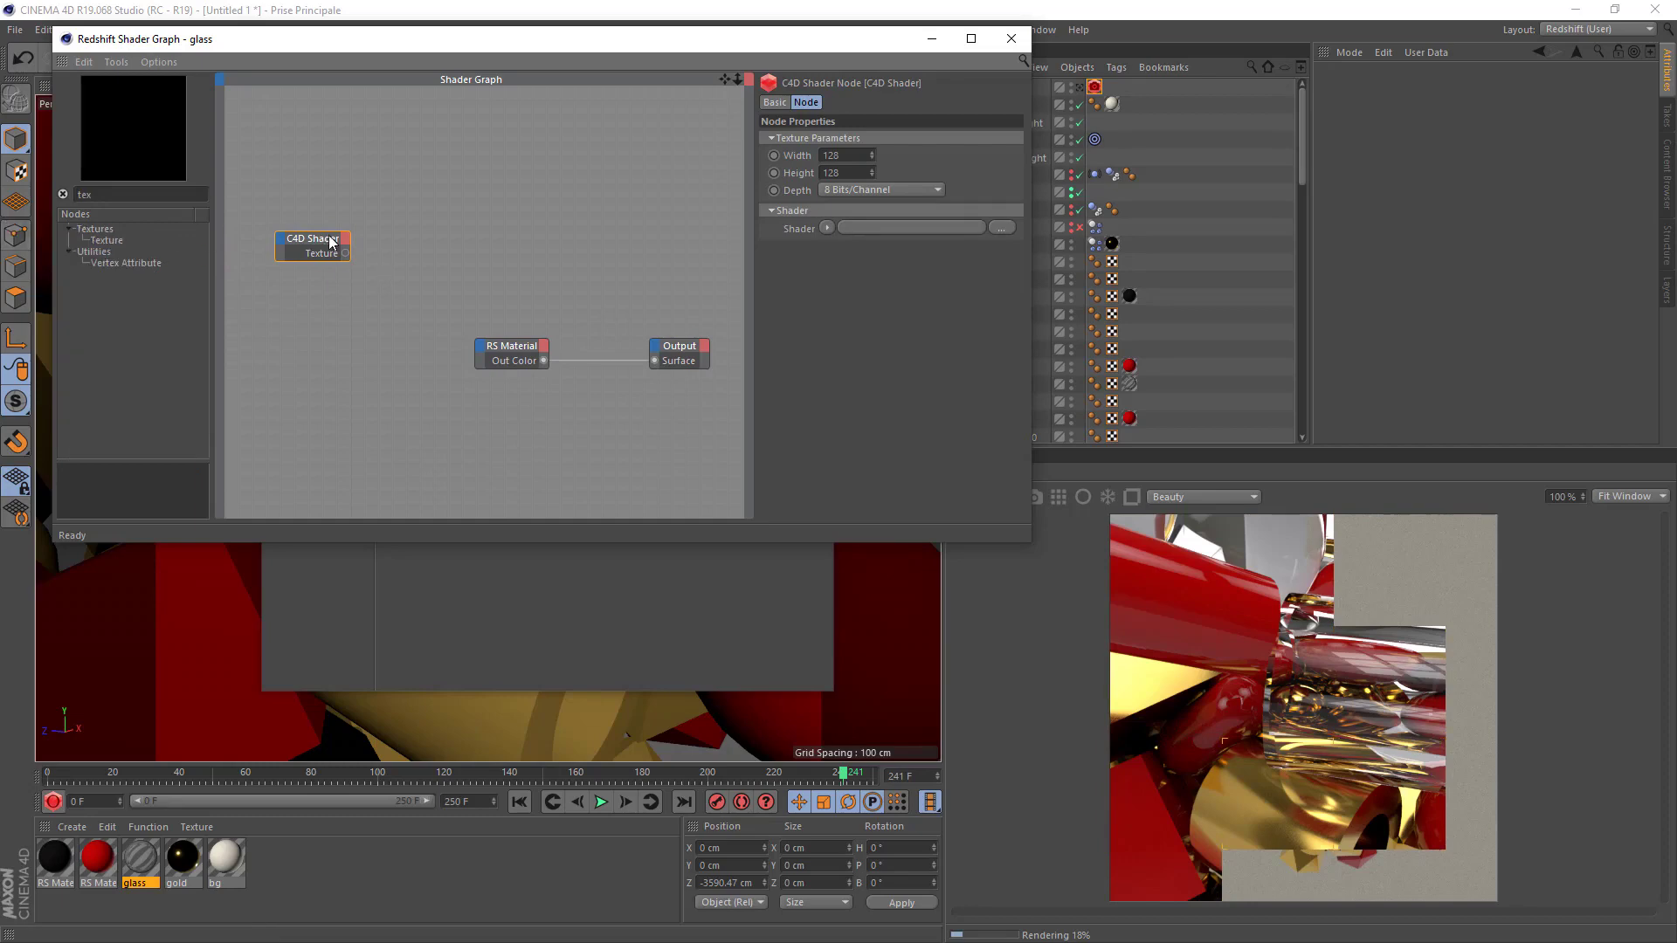
drag(103, 244, 454, 275)
drag(346, 258, 478, 343)
mouse_move(442, 290)
click(542, 296)
mouse_move(522, 411)
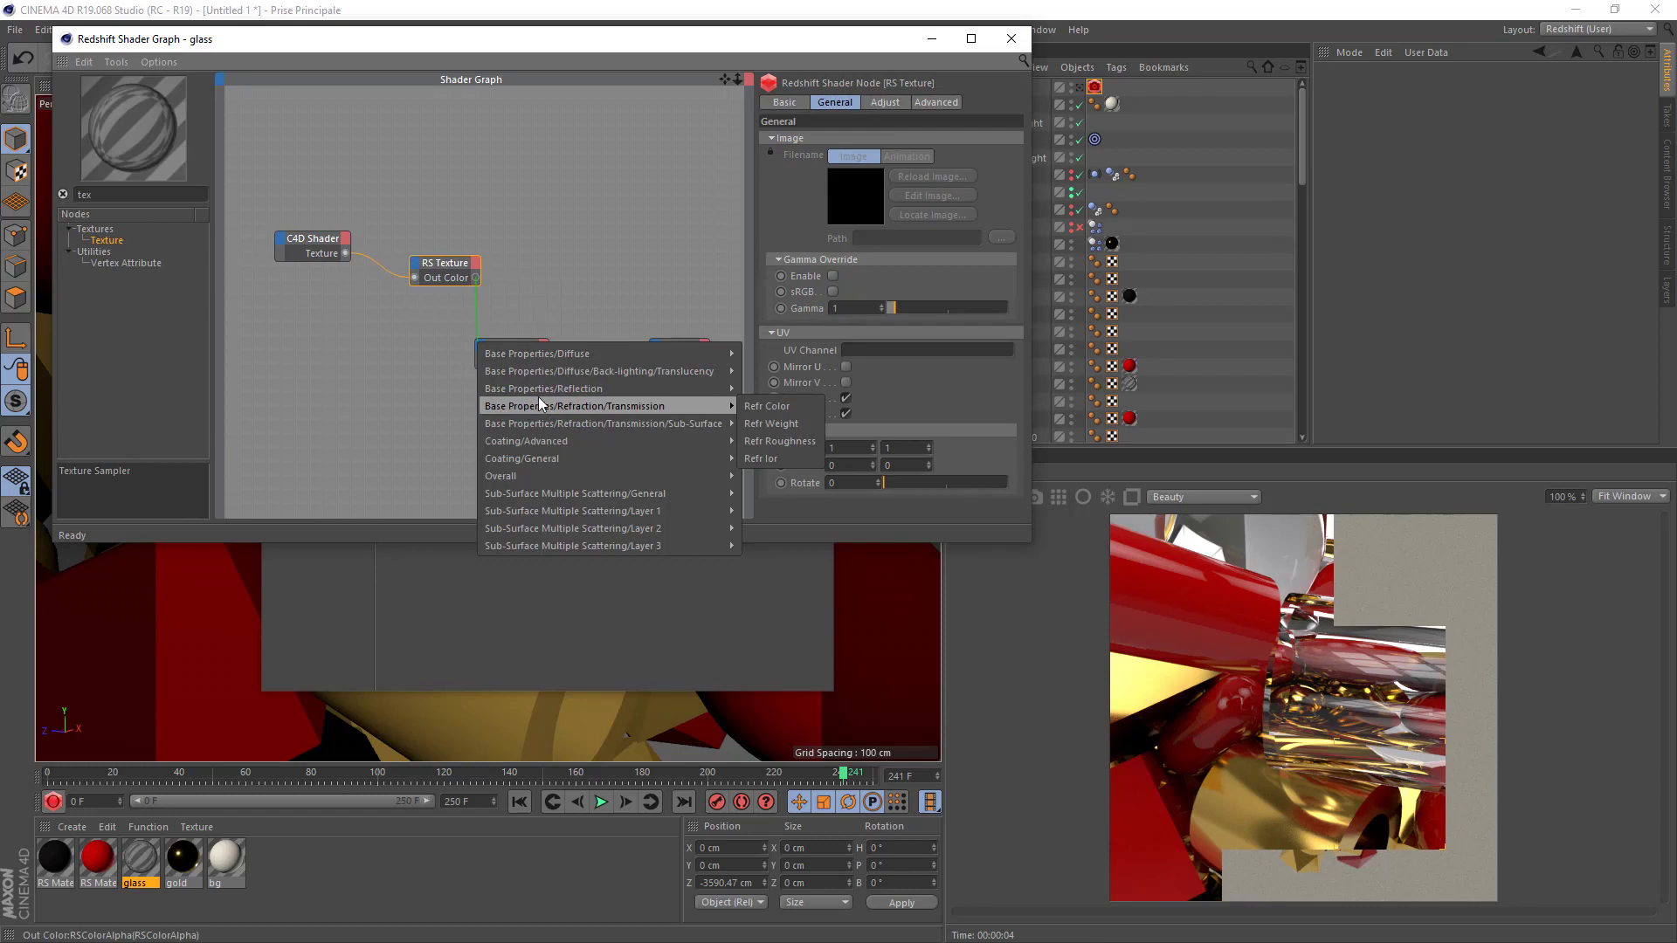
mouse_move(558, 389)
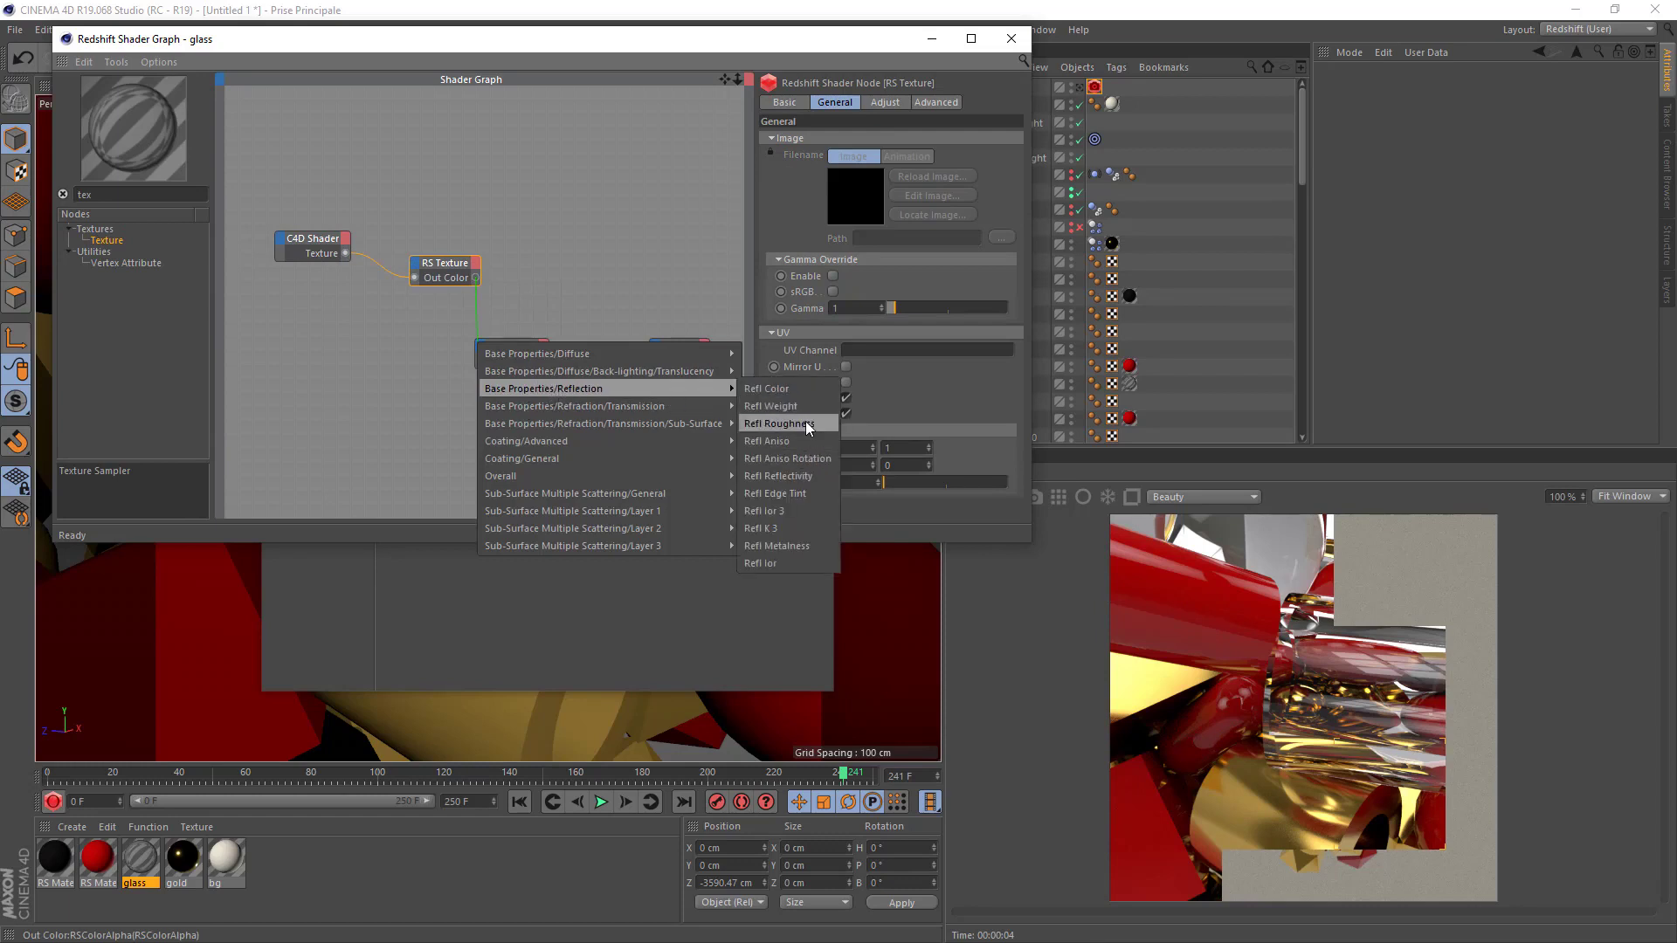
click(777, 424)
Set the C4D Shader node's texture size to 2048 by 2048 with a depth of 16 Bits/Channel.
click(310, 245)
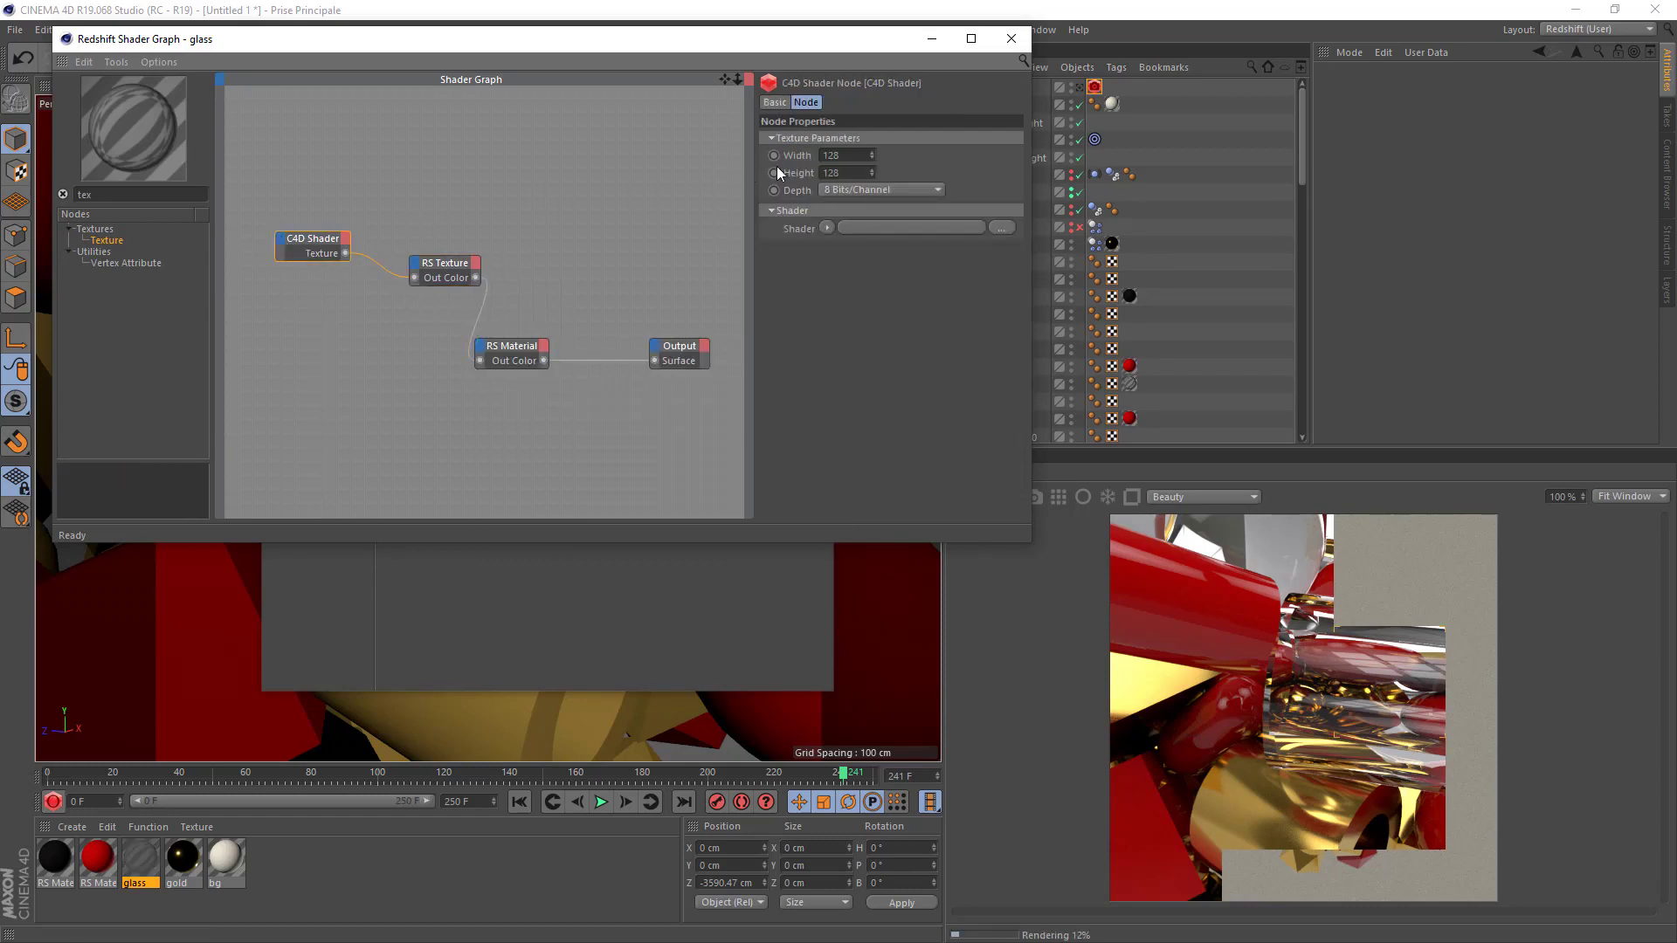
drag(772, 190, 740, 197)
text(20482048)
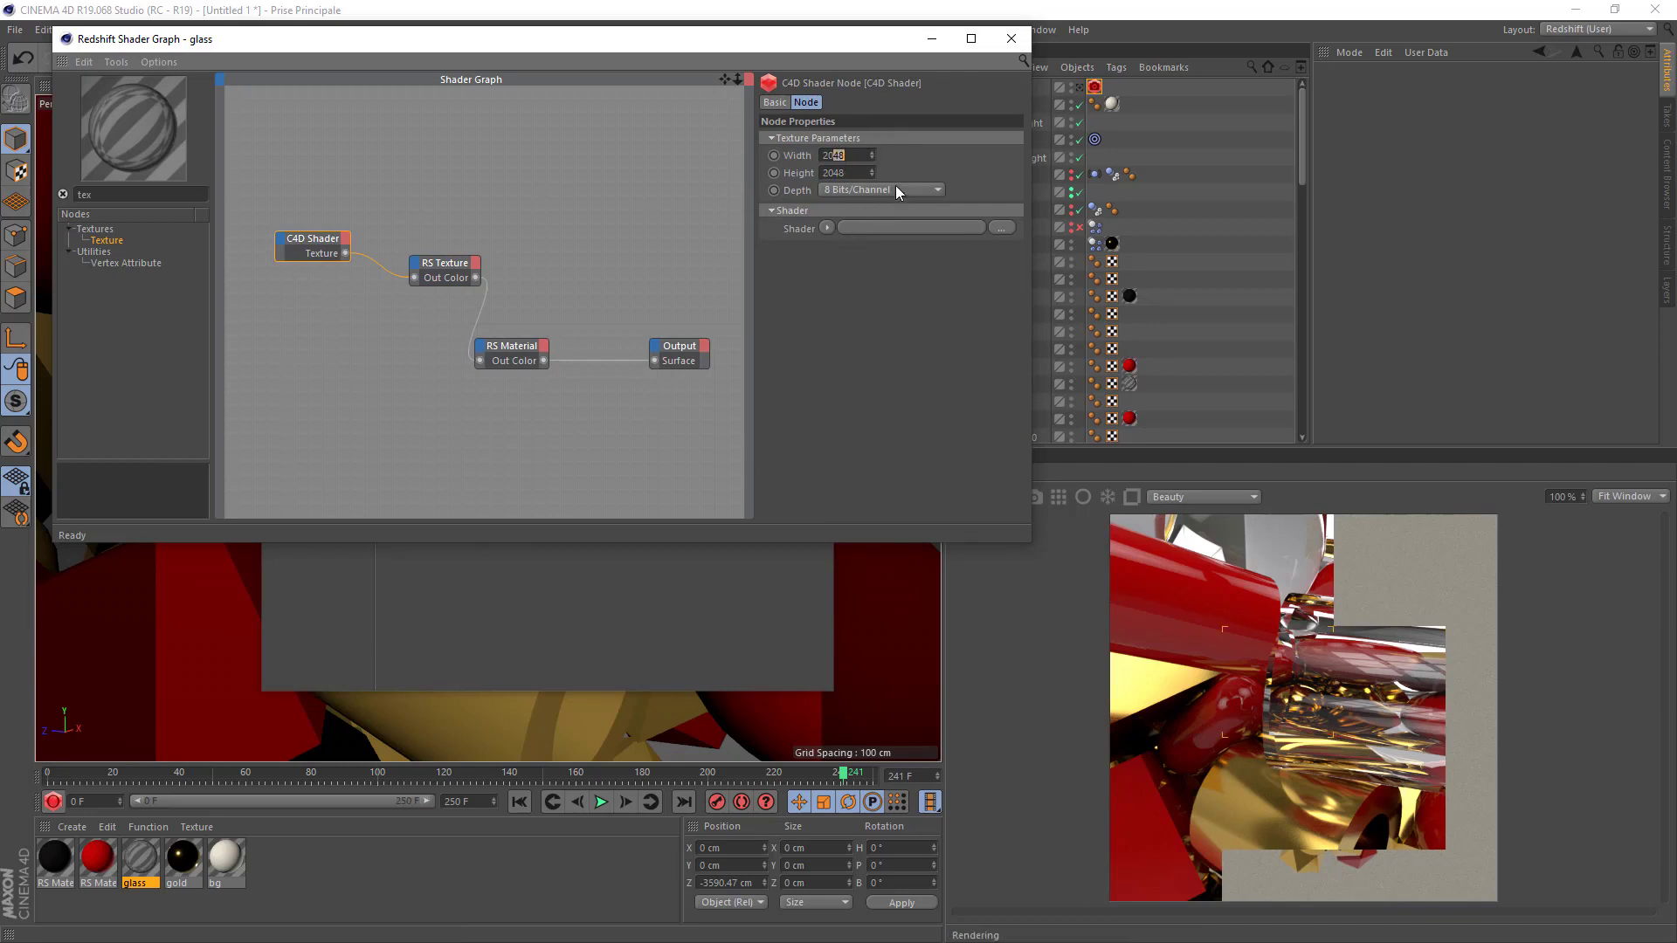
click(852, 189)
click(849, 217)
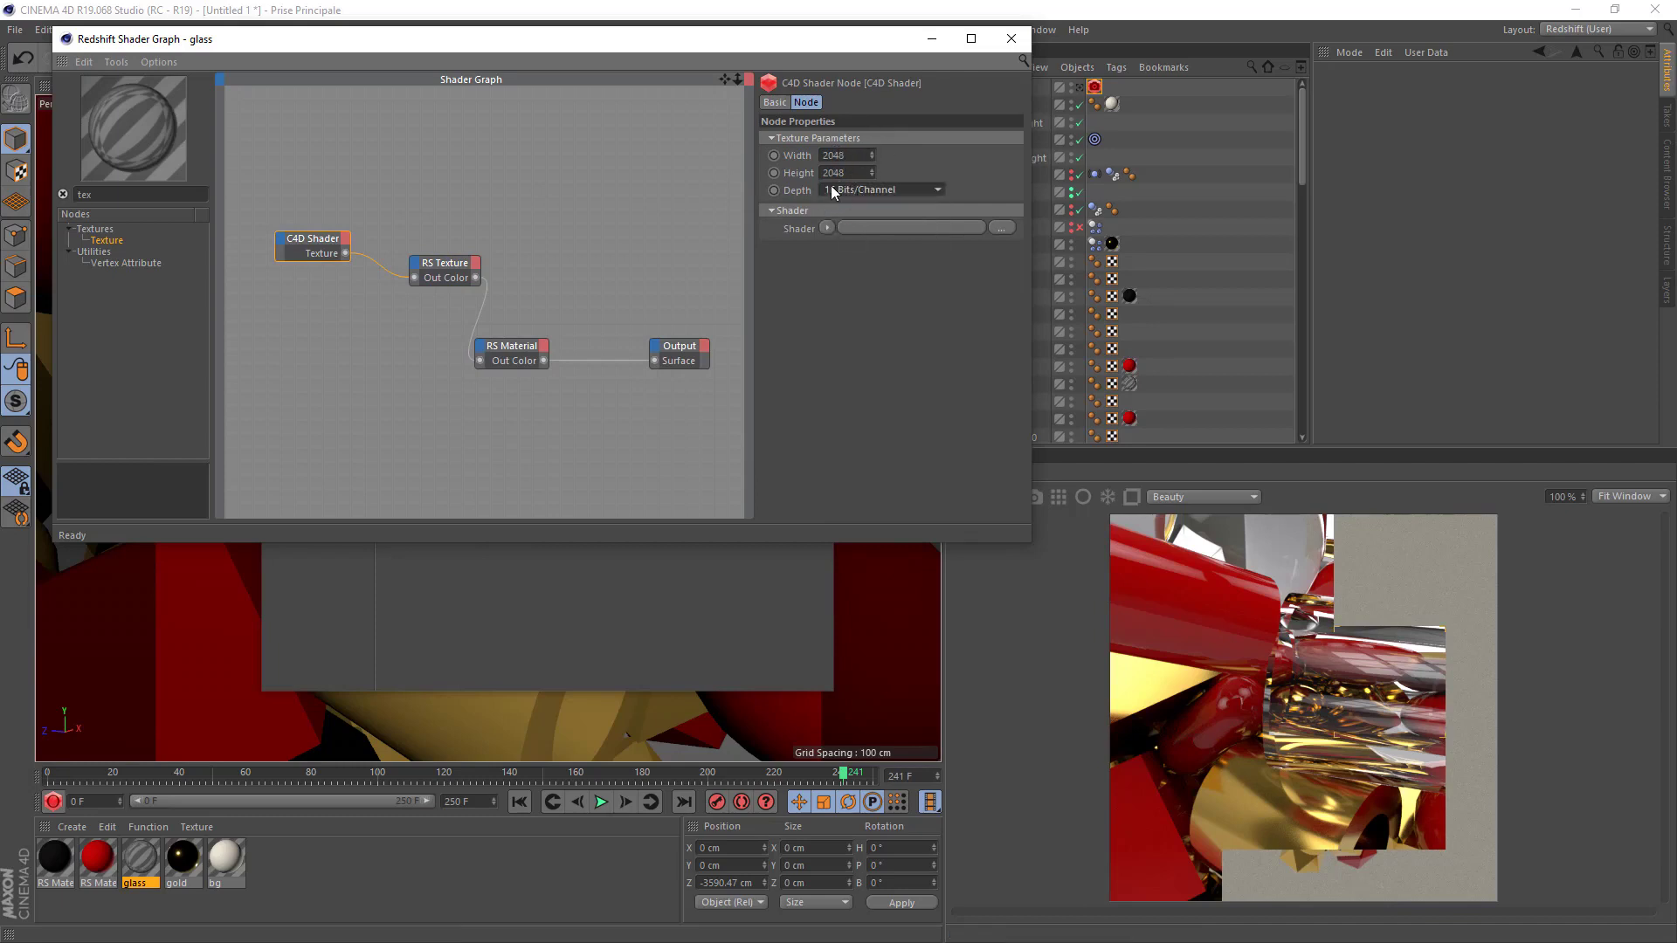
Load a Gradient into the C4D Shader node and set its turbulence to 95% and type to 2D - Circular.
click(826, 228)
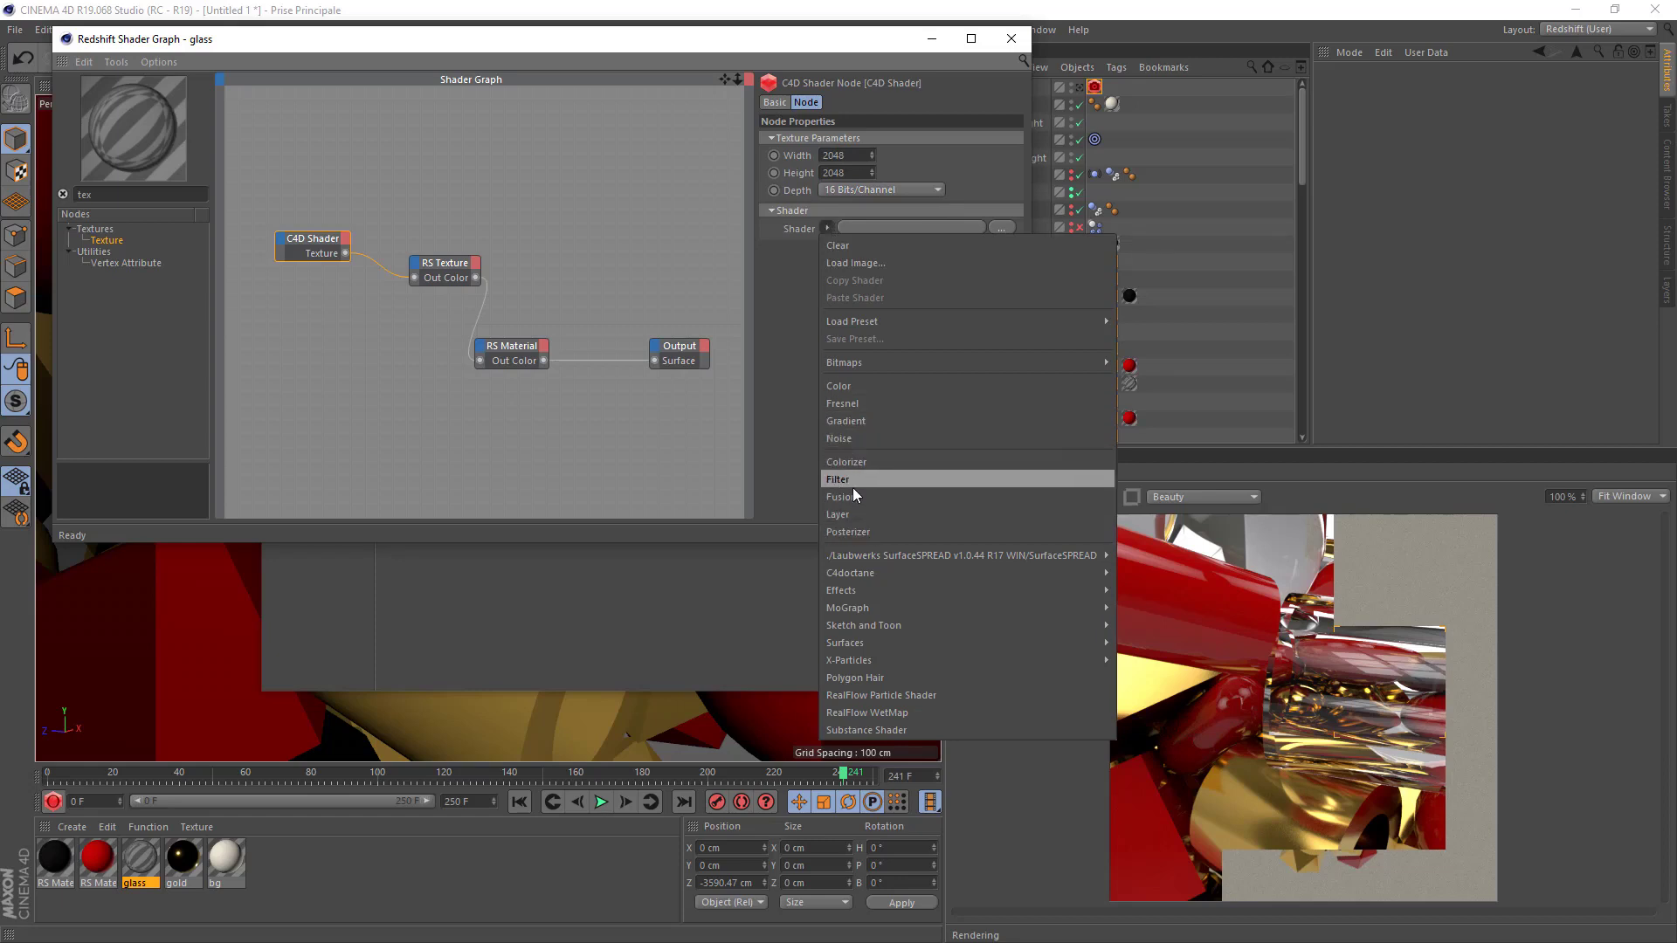
click(846, 421)
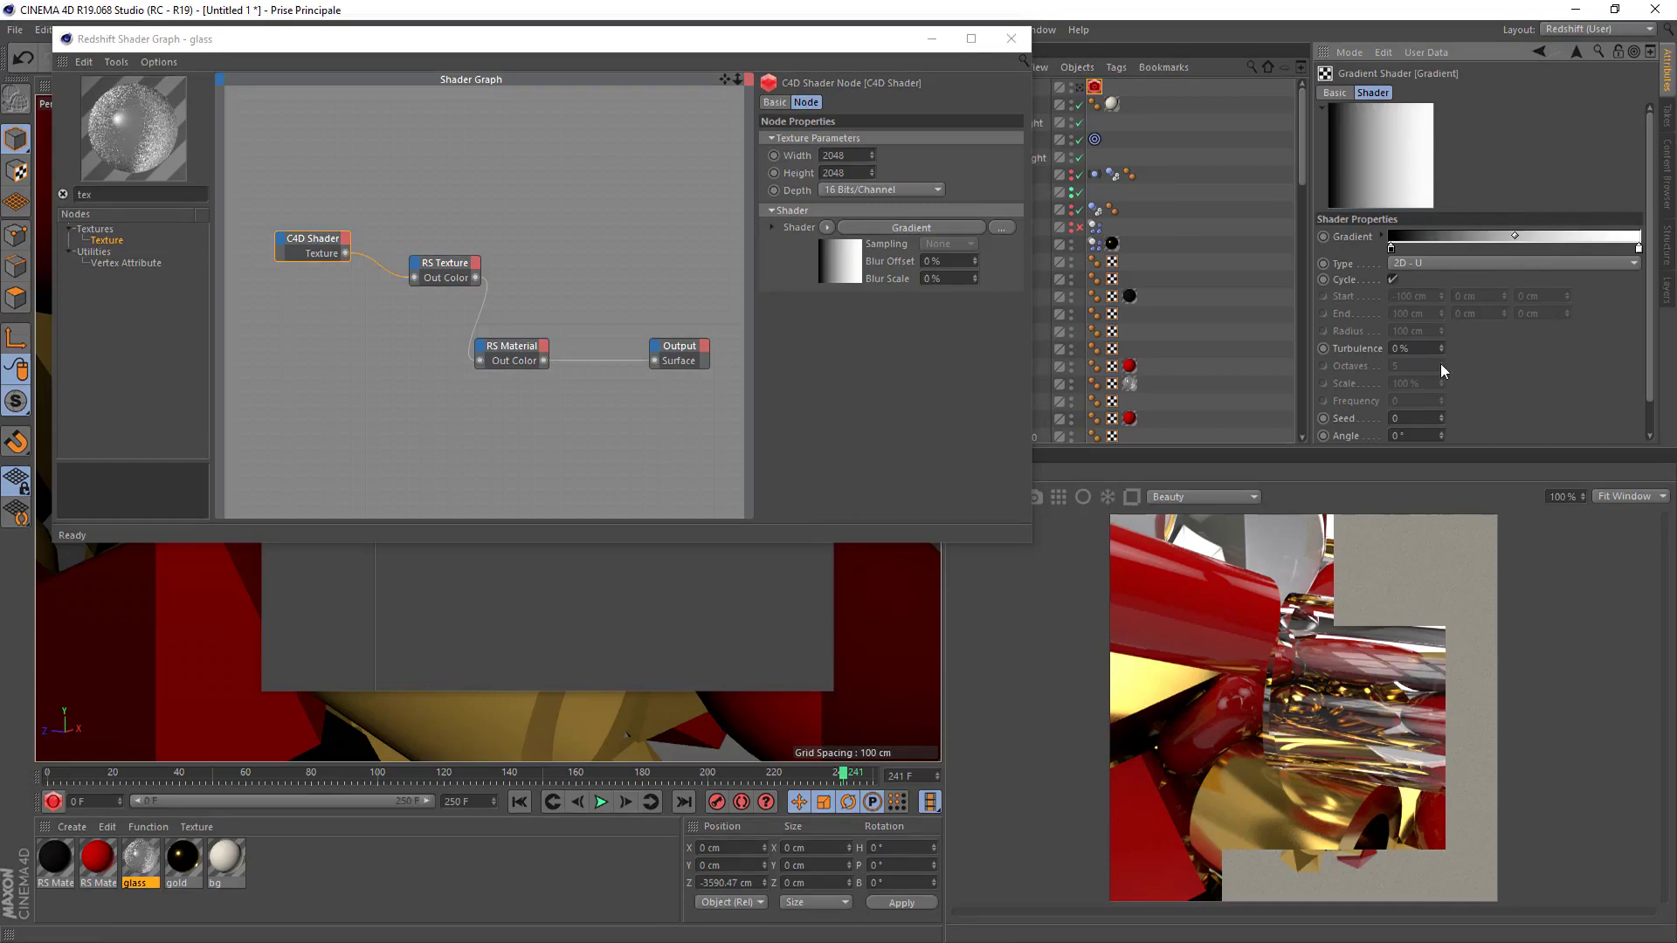
drag(1382, 366, 1353, 376)
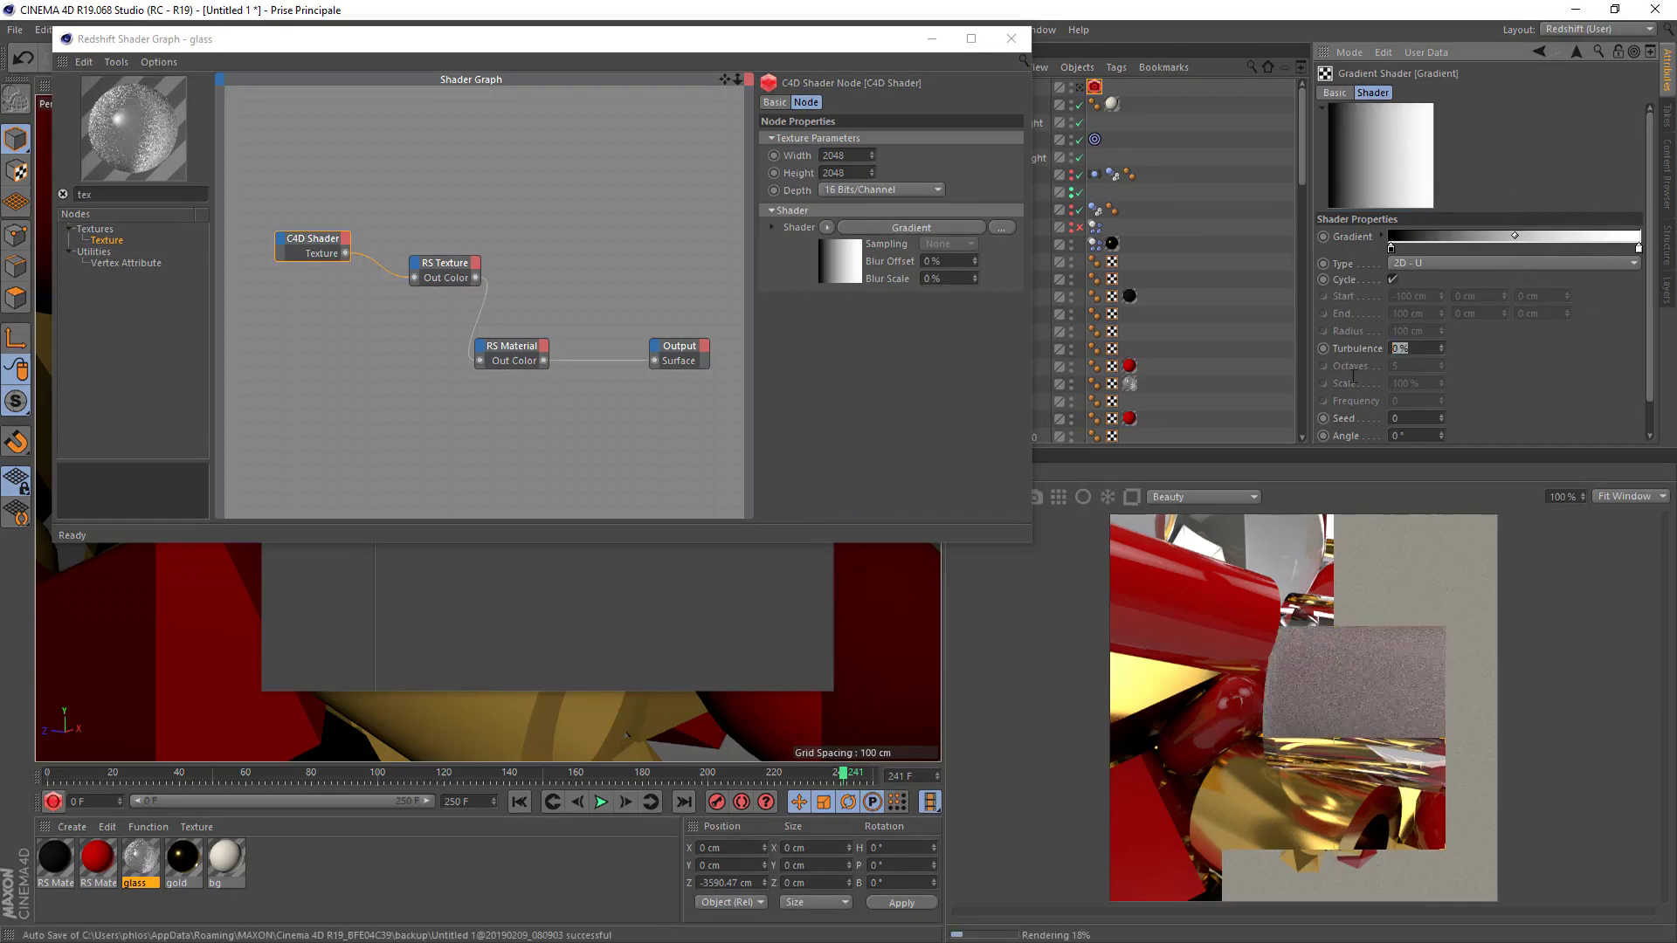
text(95)
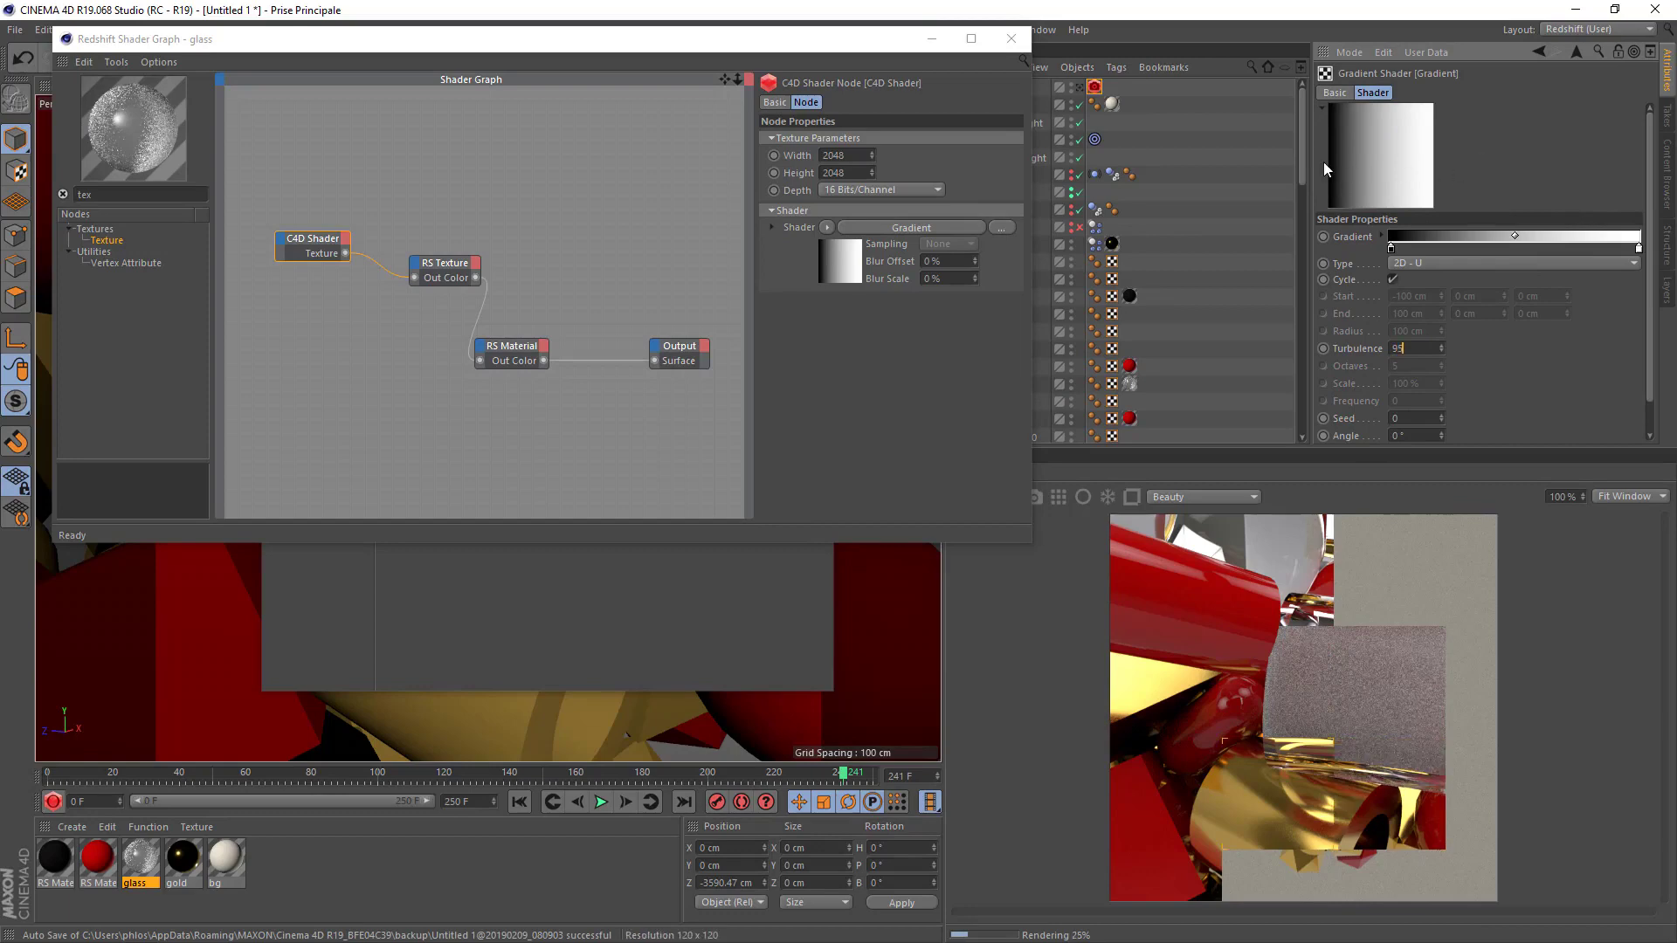
key(Return)
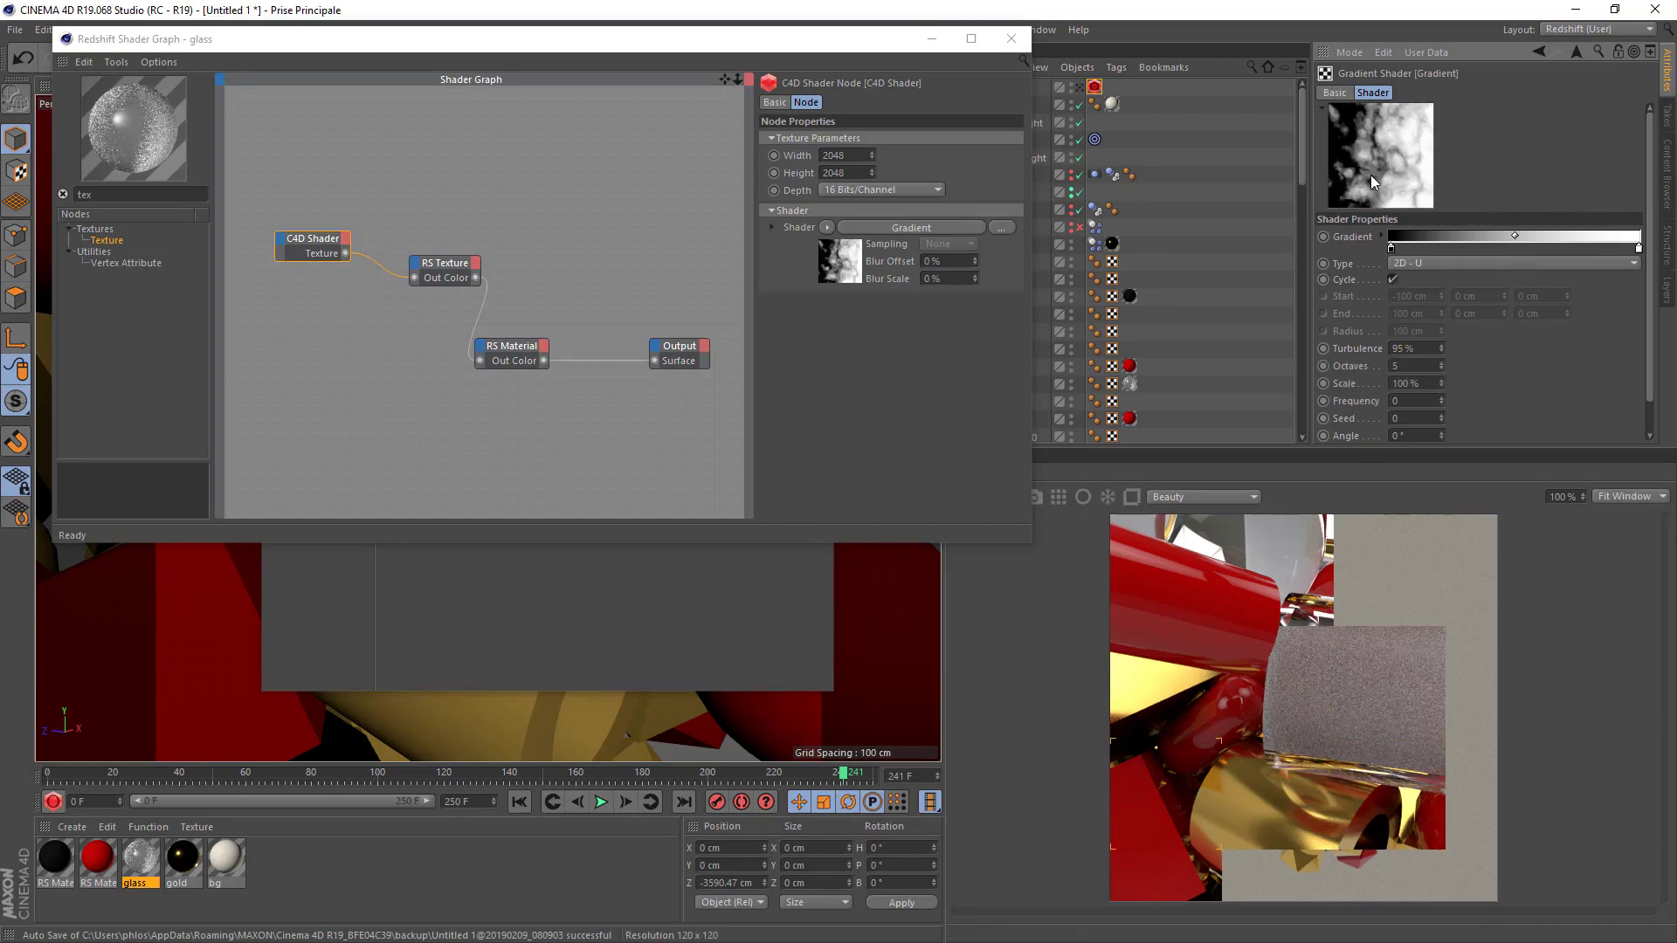
click(1417, 259)
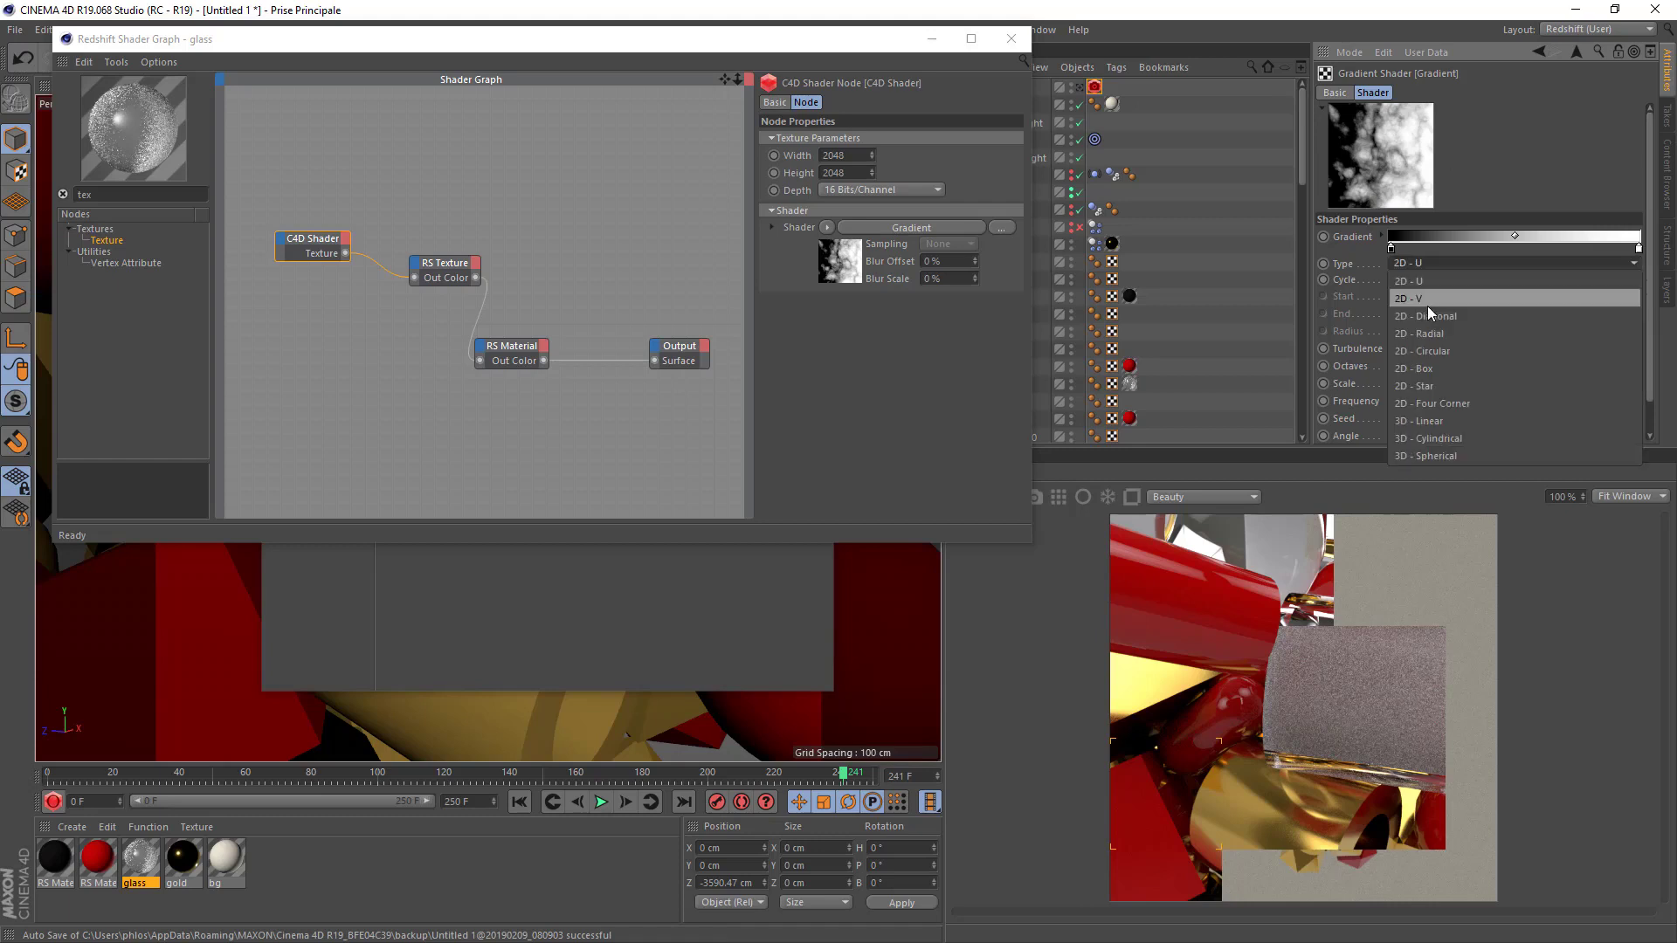
click(1415, 350)
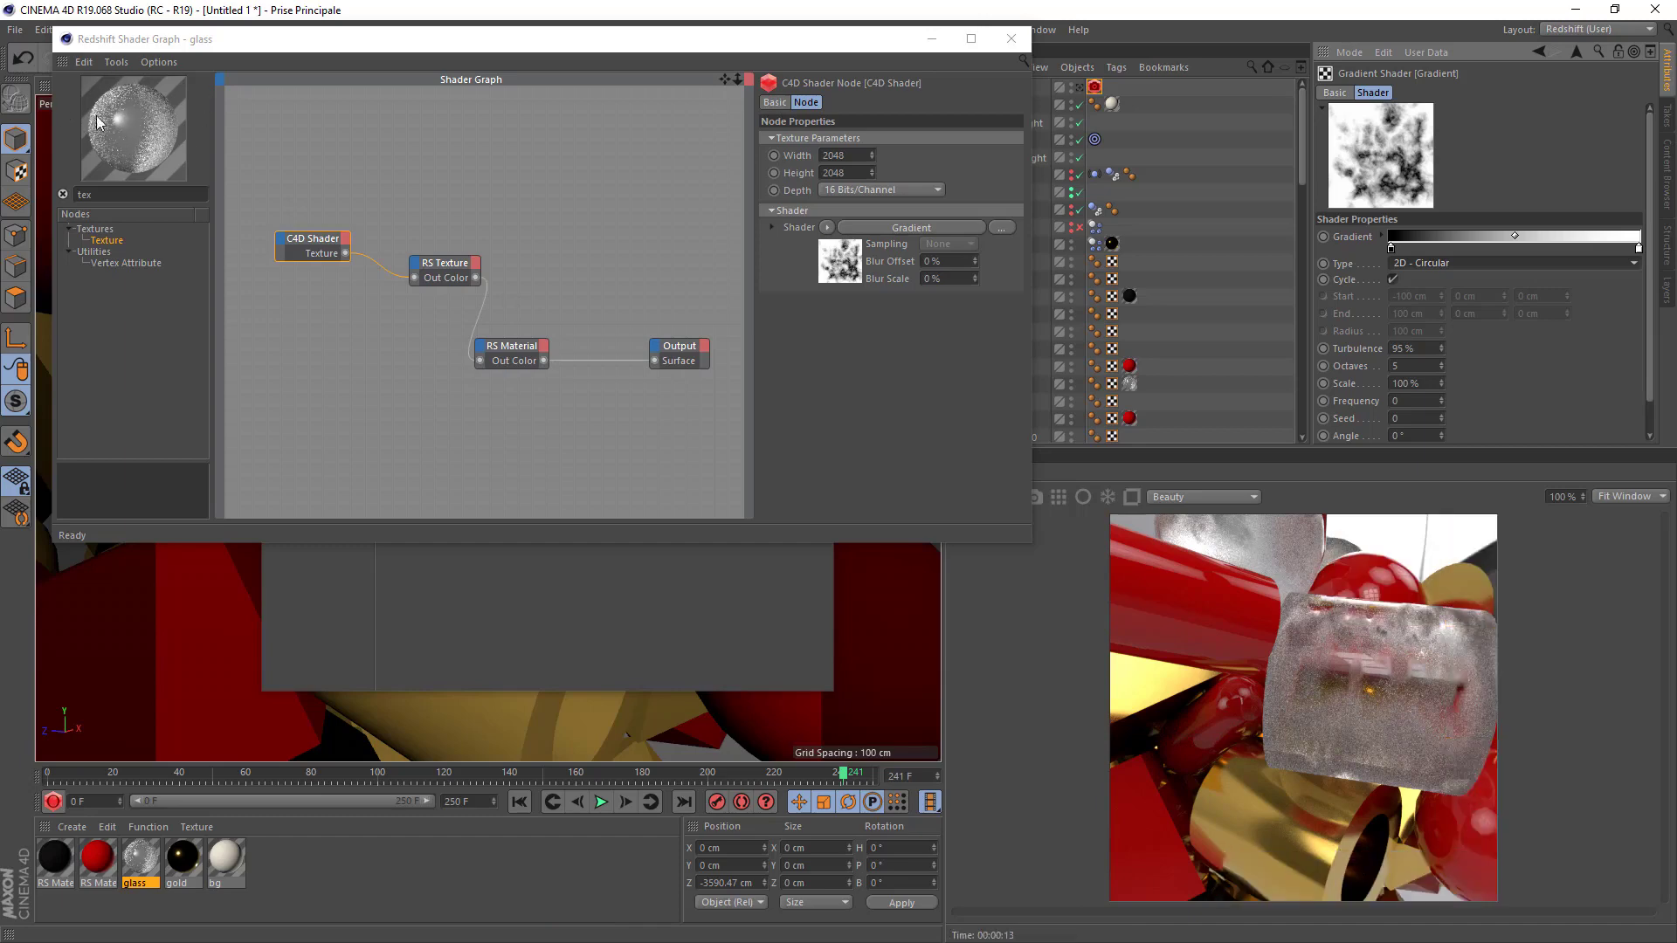
Close the glass material's editing windows and return to the RS Camera view of the whole cluster.
click(1011, 38)
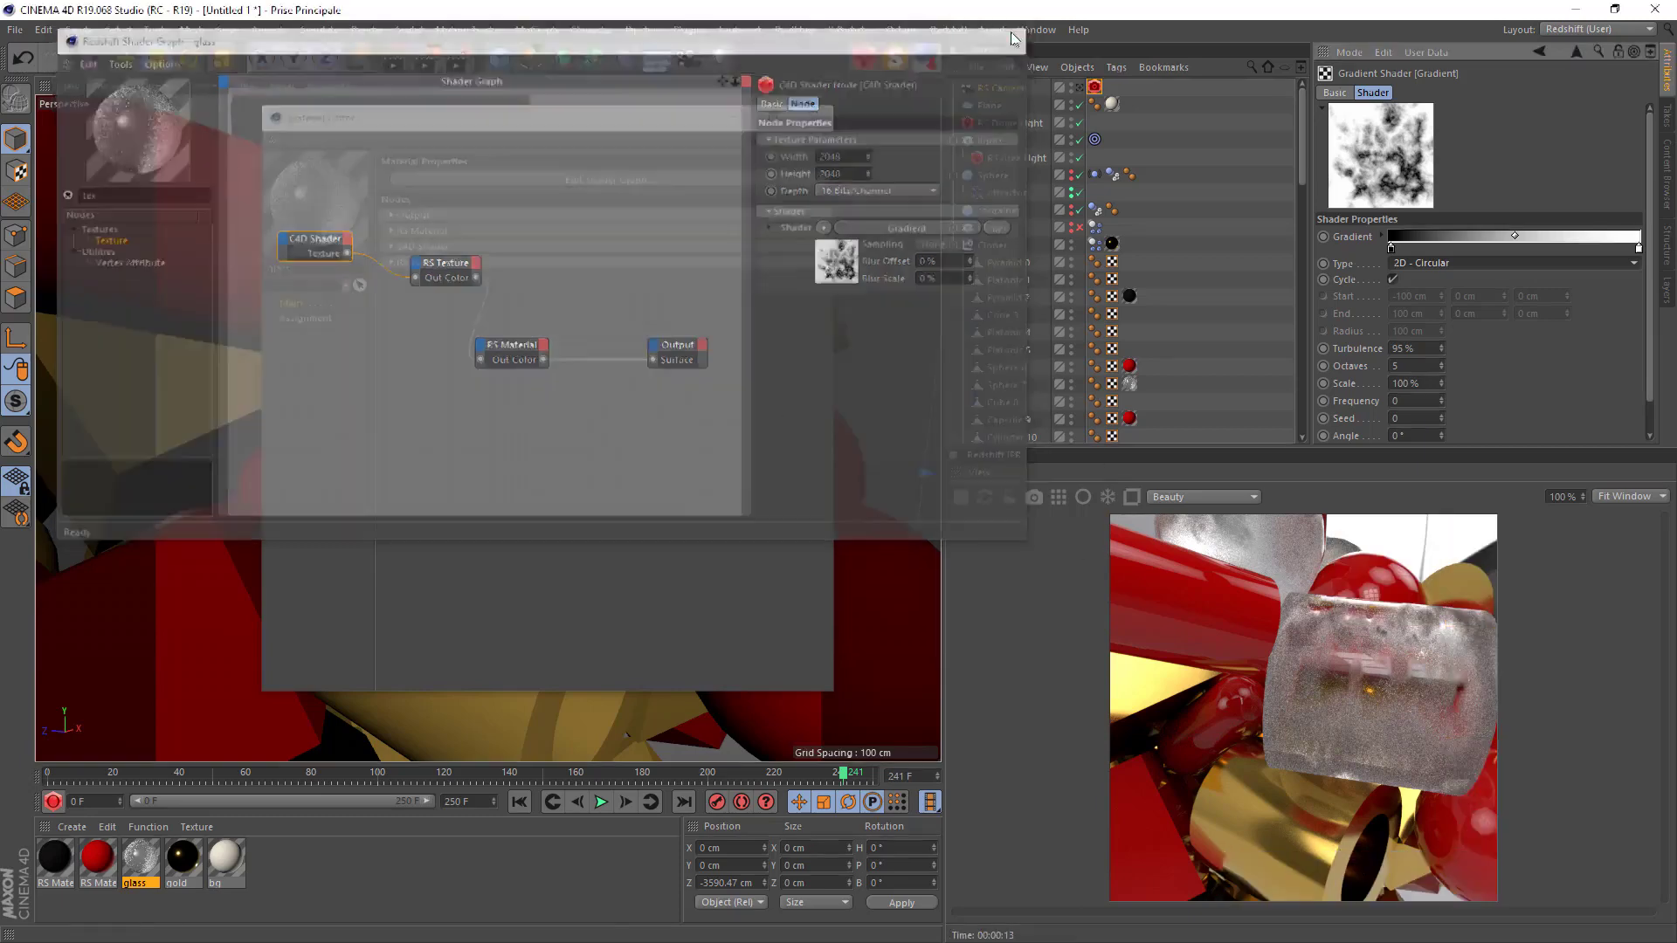
click(819, 116)
mouse_move(904, 85)
mouse_down()
mouse_move(864, 85)
mouse_move(875, 94)
mouse_up()
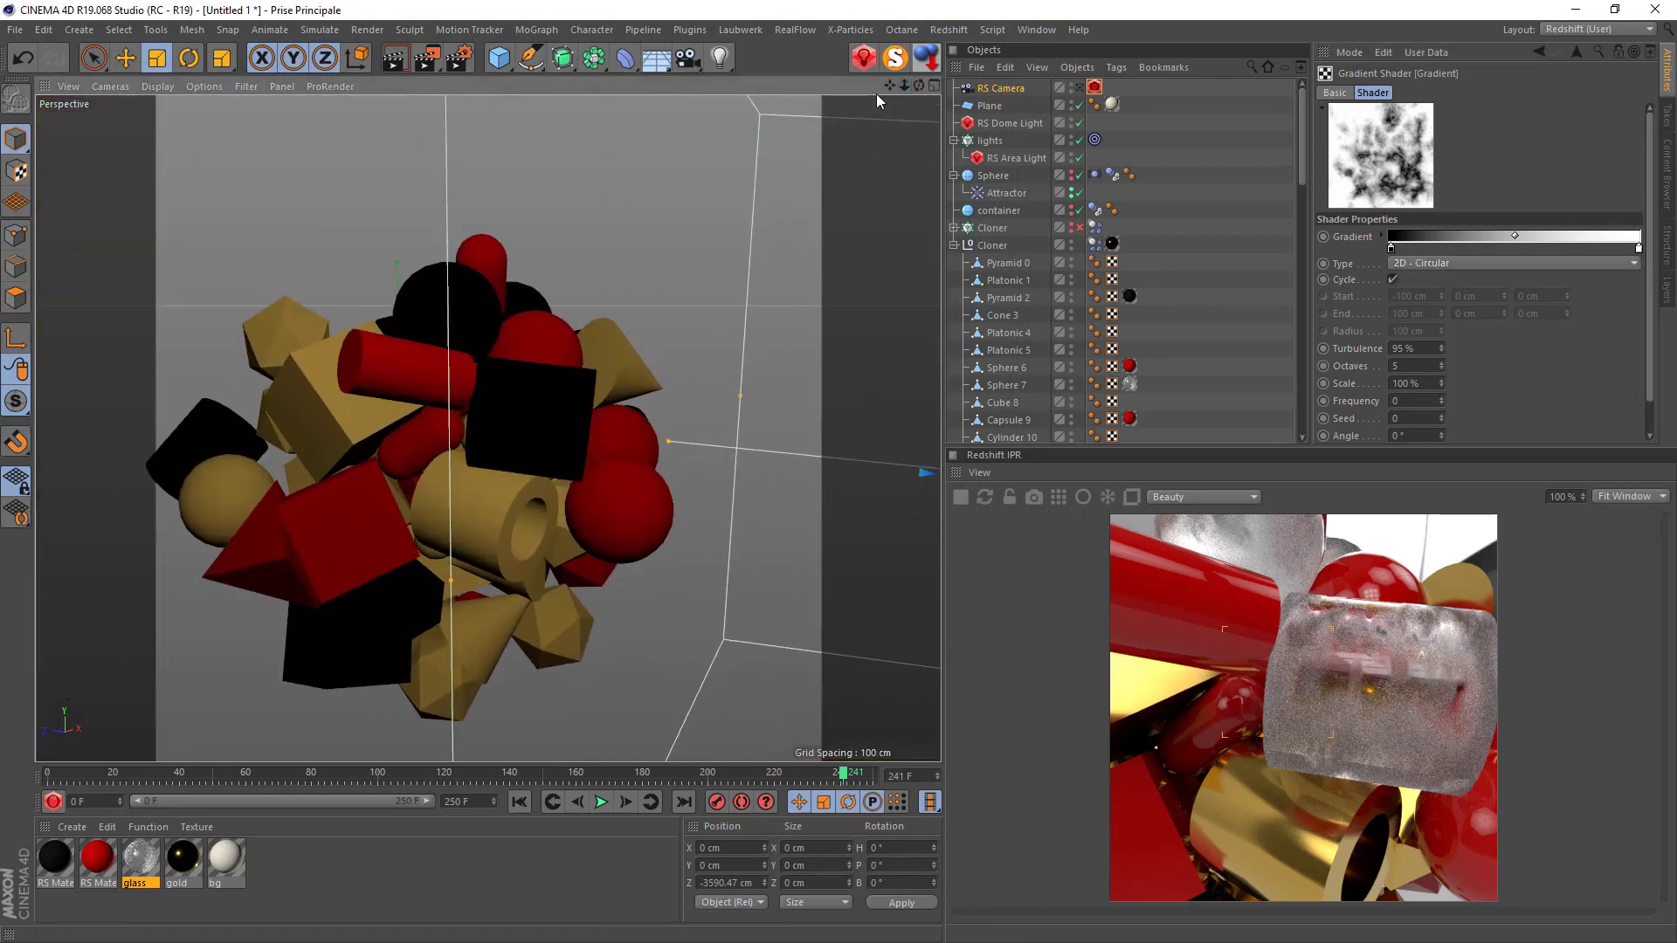
click(1079, 88)
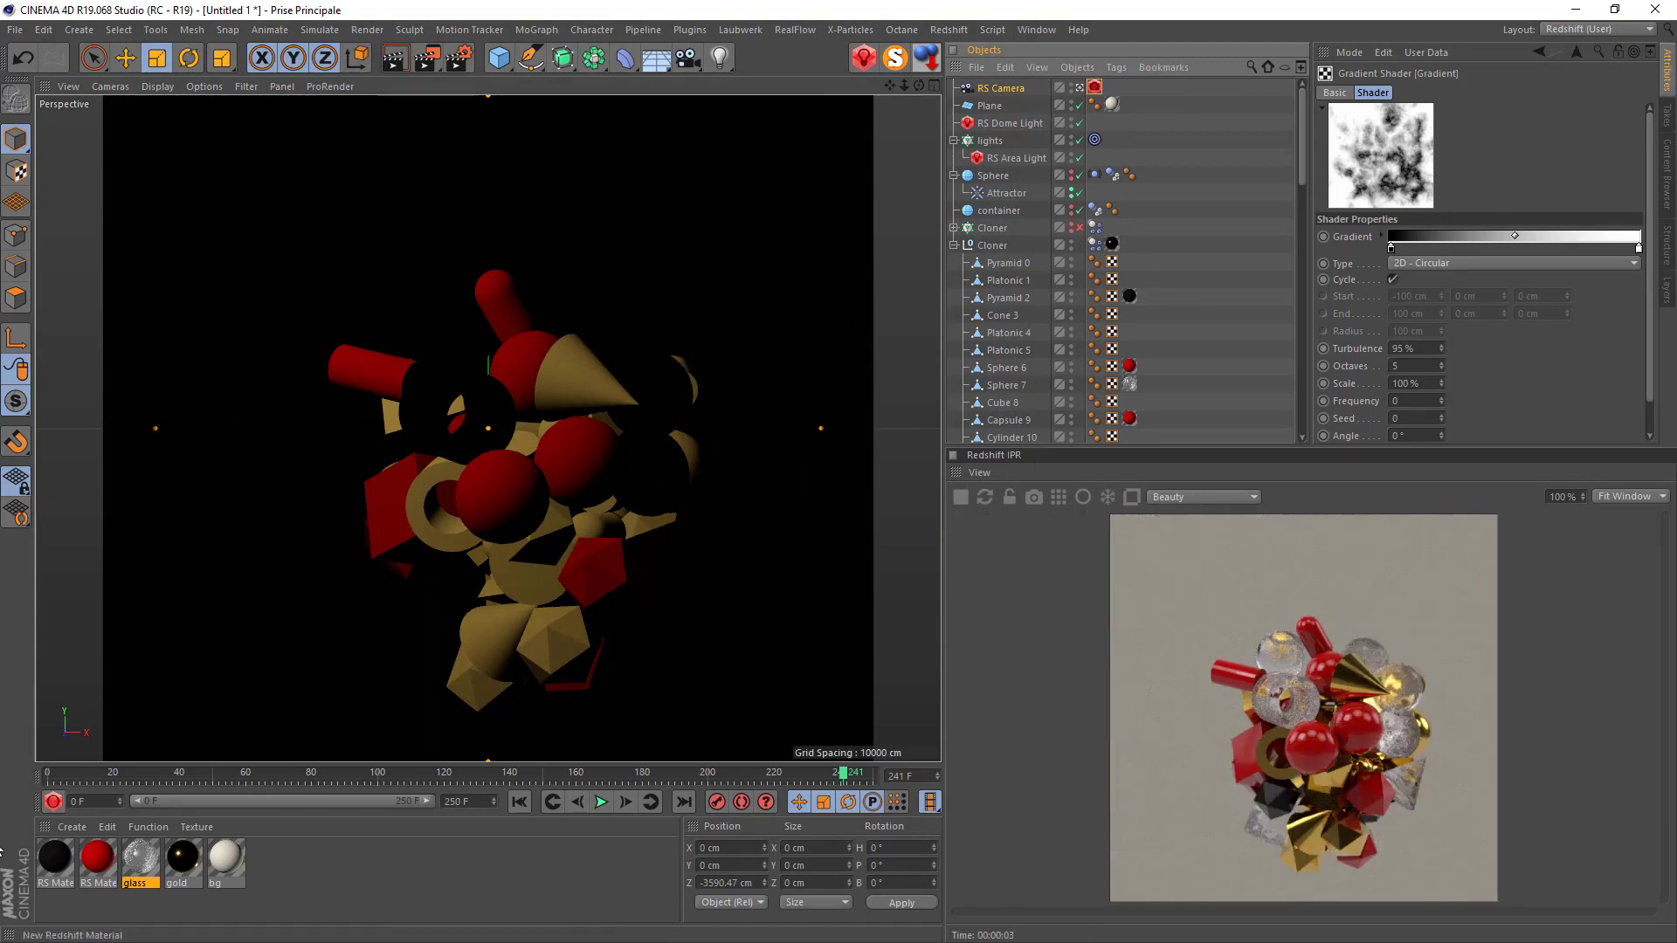
Reopen the glass material's shader graph and add a Bump Map node below the RS Material node.
double_click(138, 863)
click(519, 179)
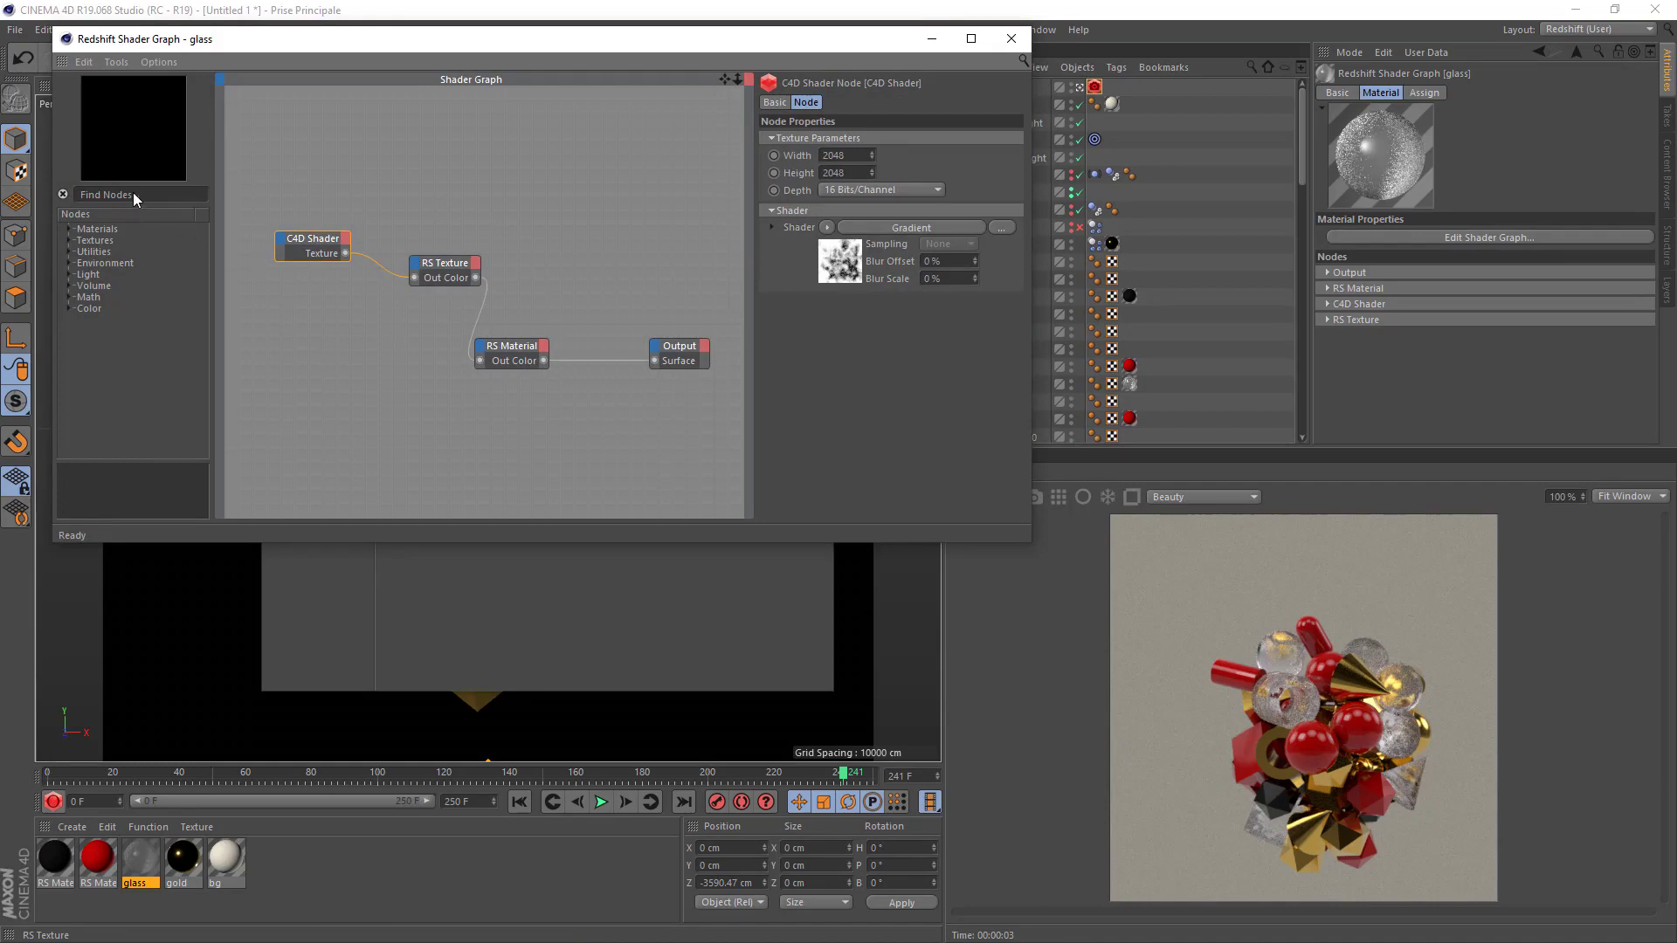
click(81, 199)
text(bump)
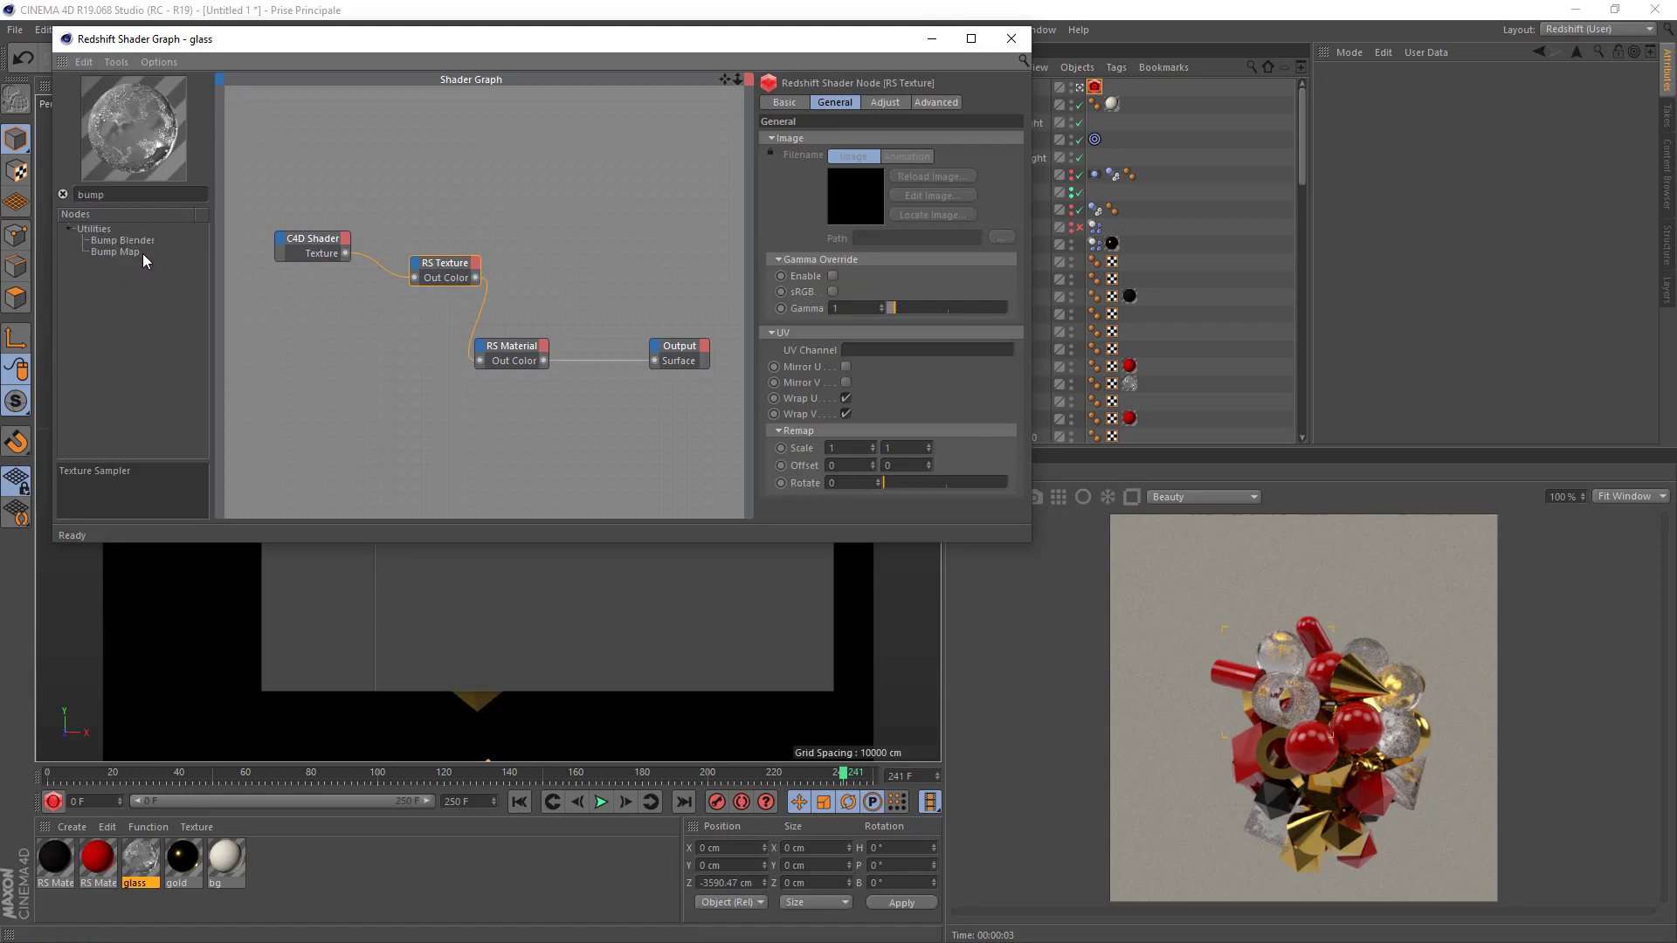
drag(115, 251, 451, 425)
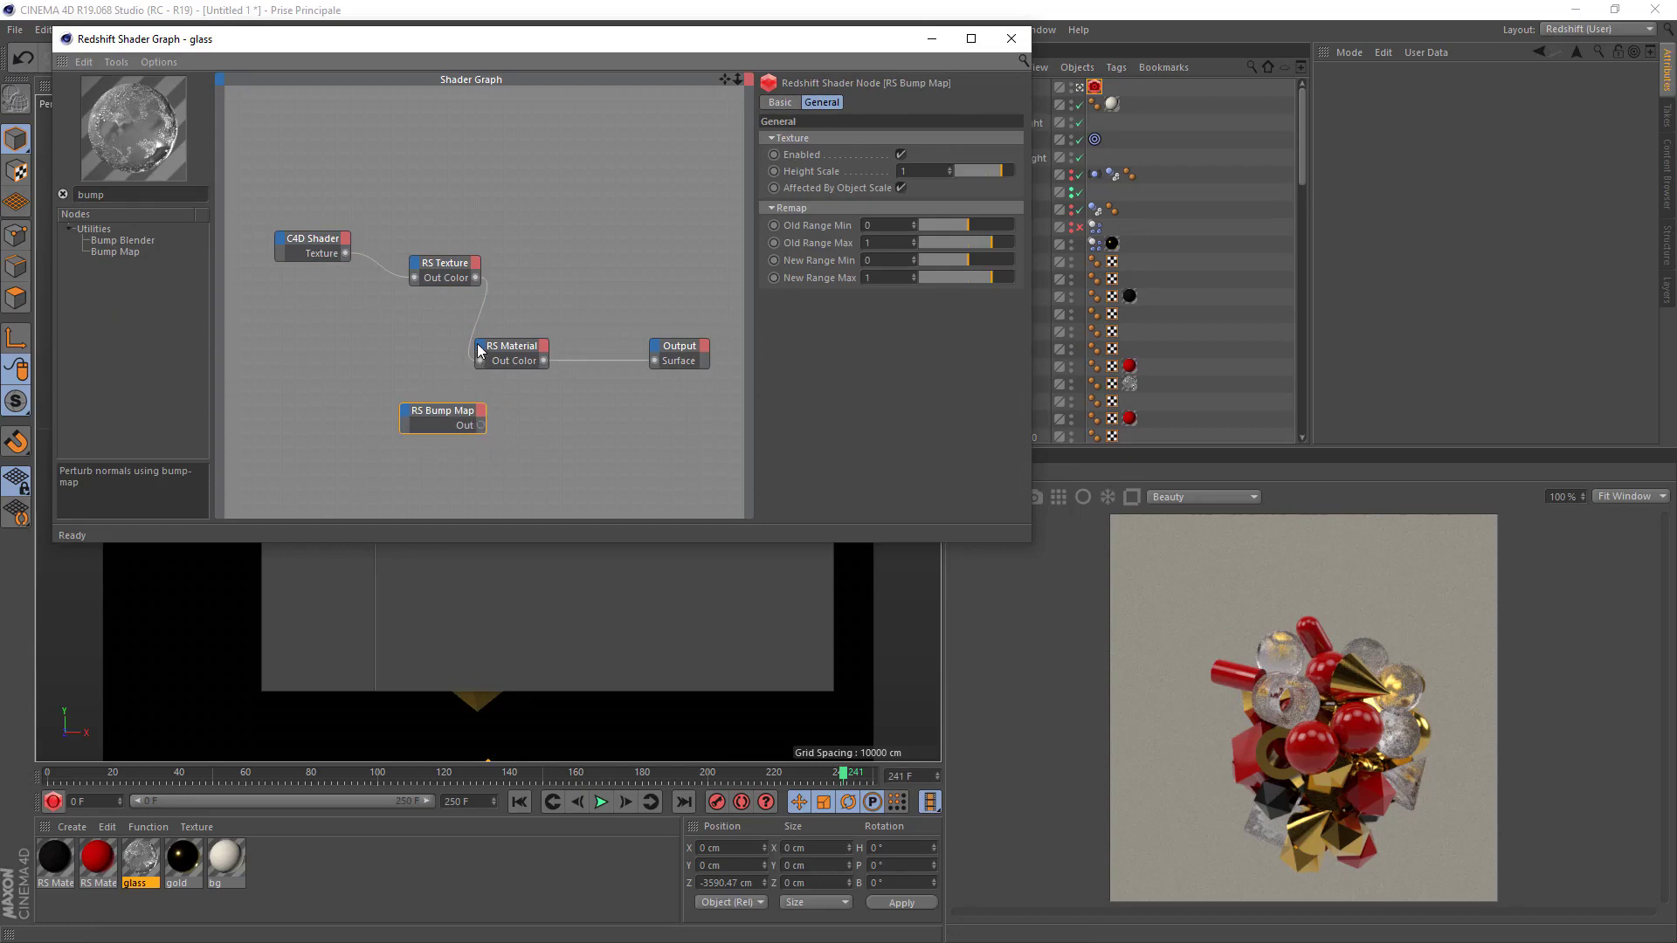
Stop the IPR render and connect the Bump Map node's output to the glass RS Material's overall Bump Input.
drag(477, 344, 478, 343)
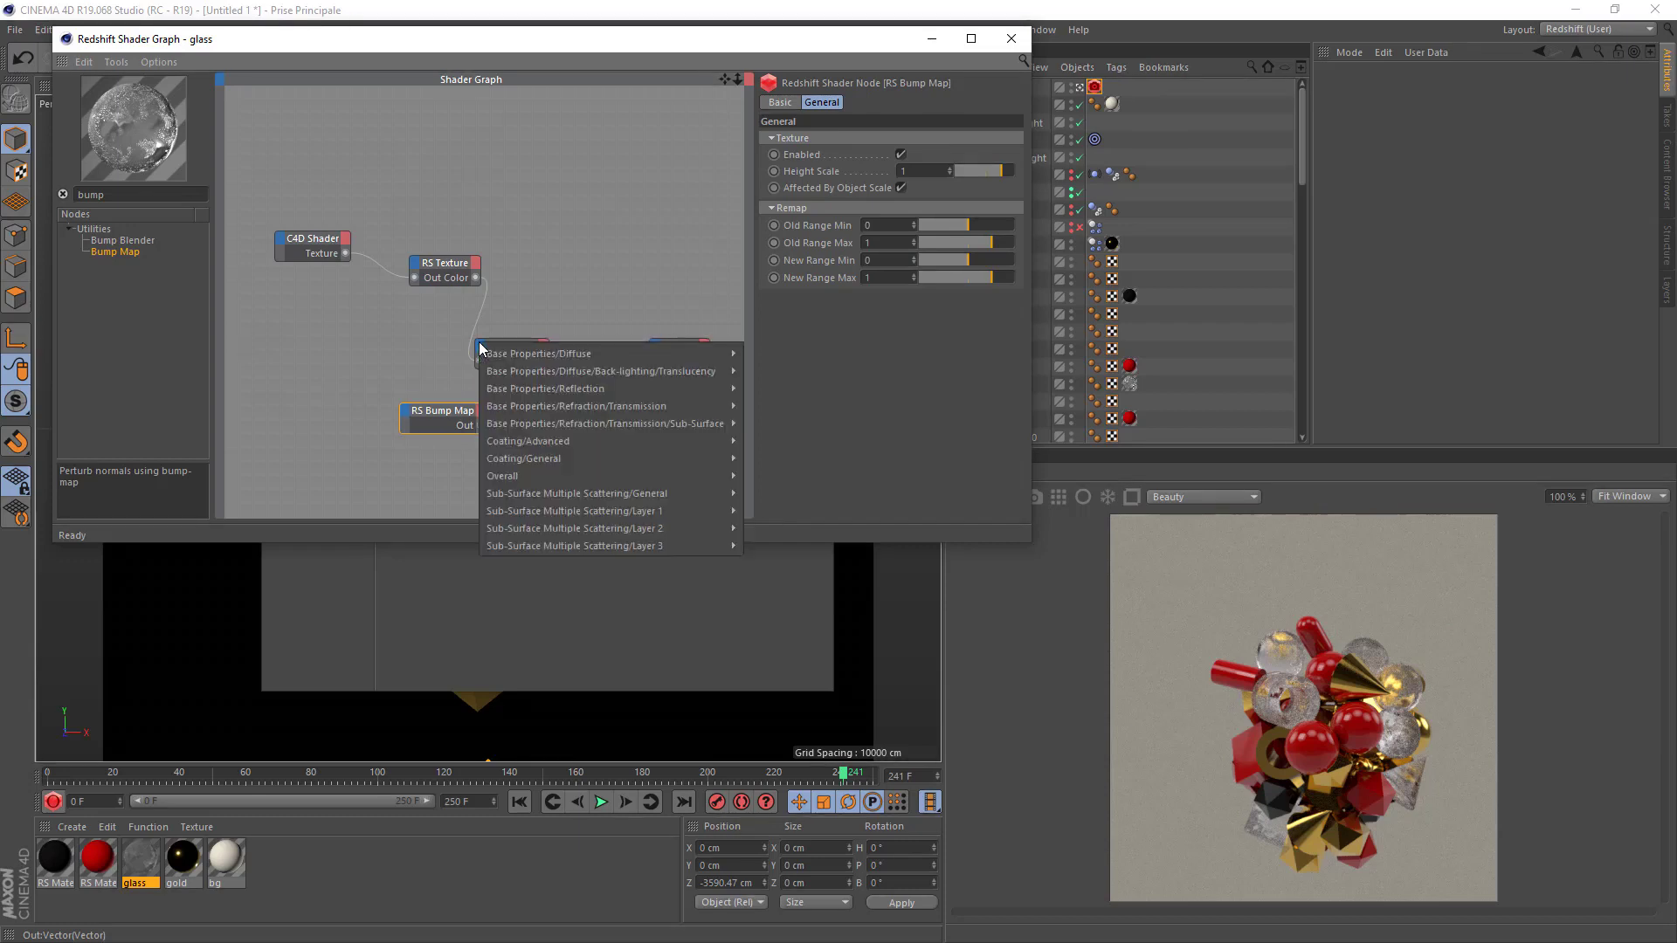
click(510, 437)
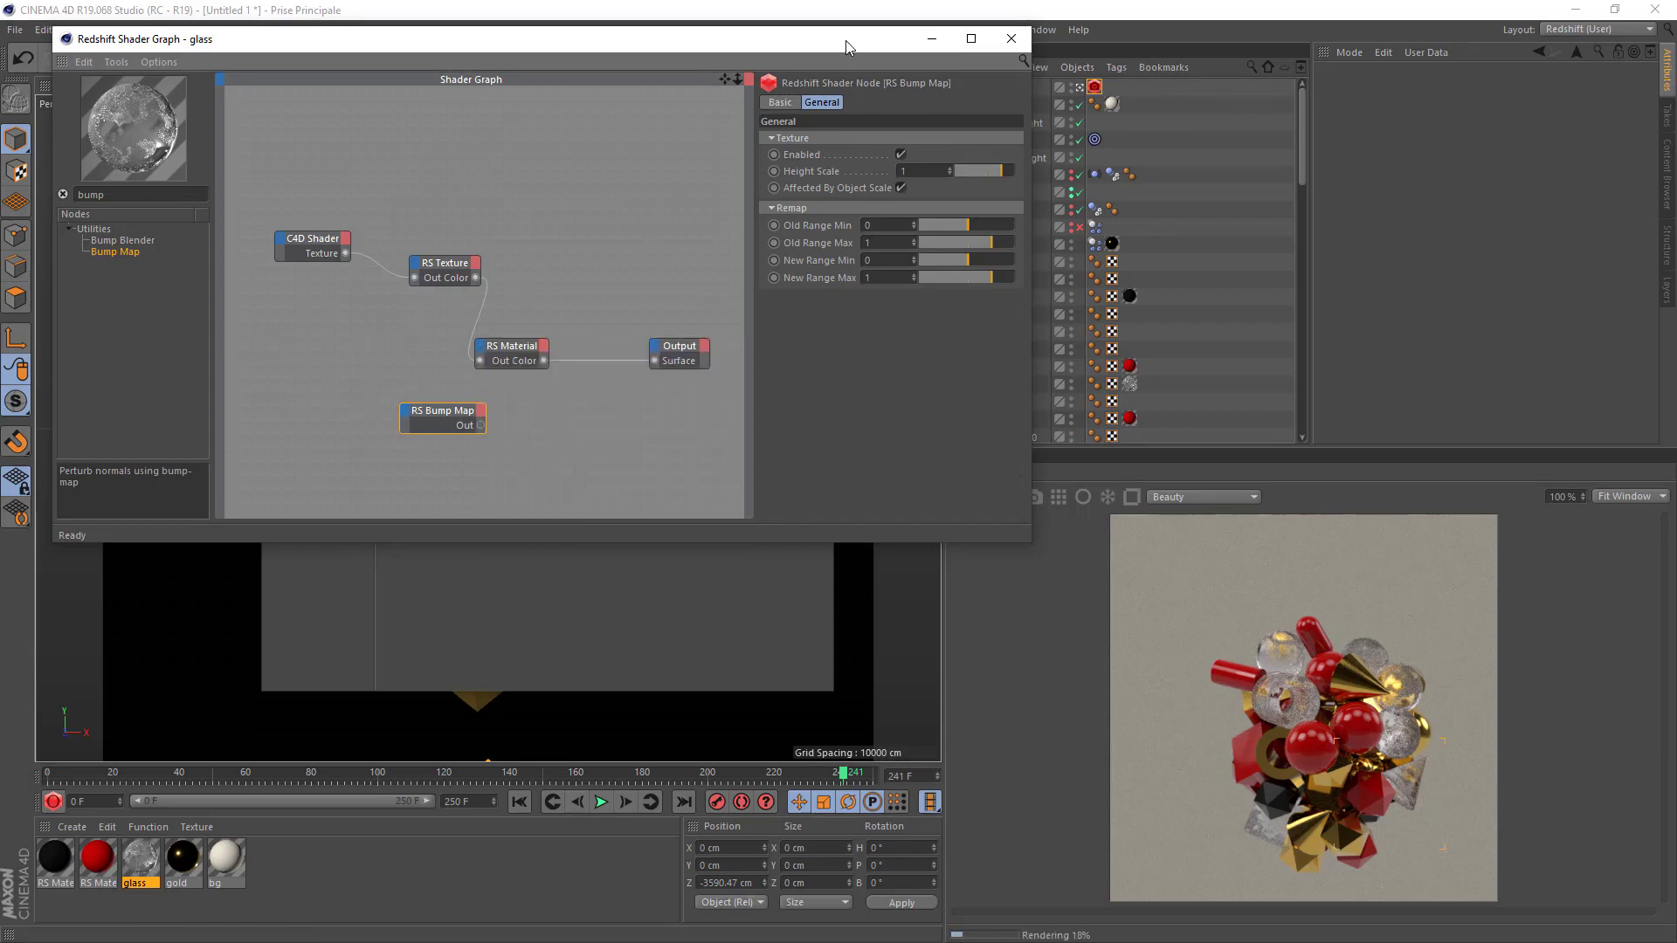
drag(847, 47, 729, 87)
click(962, 497)
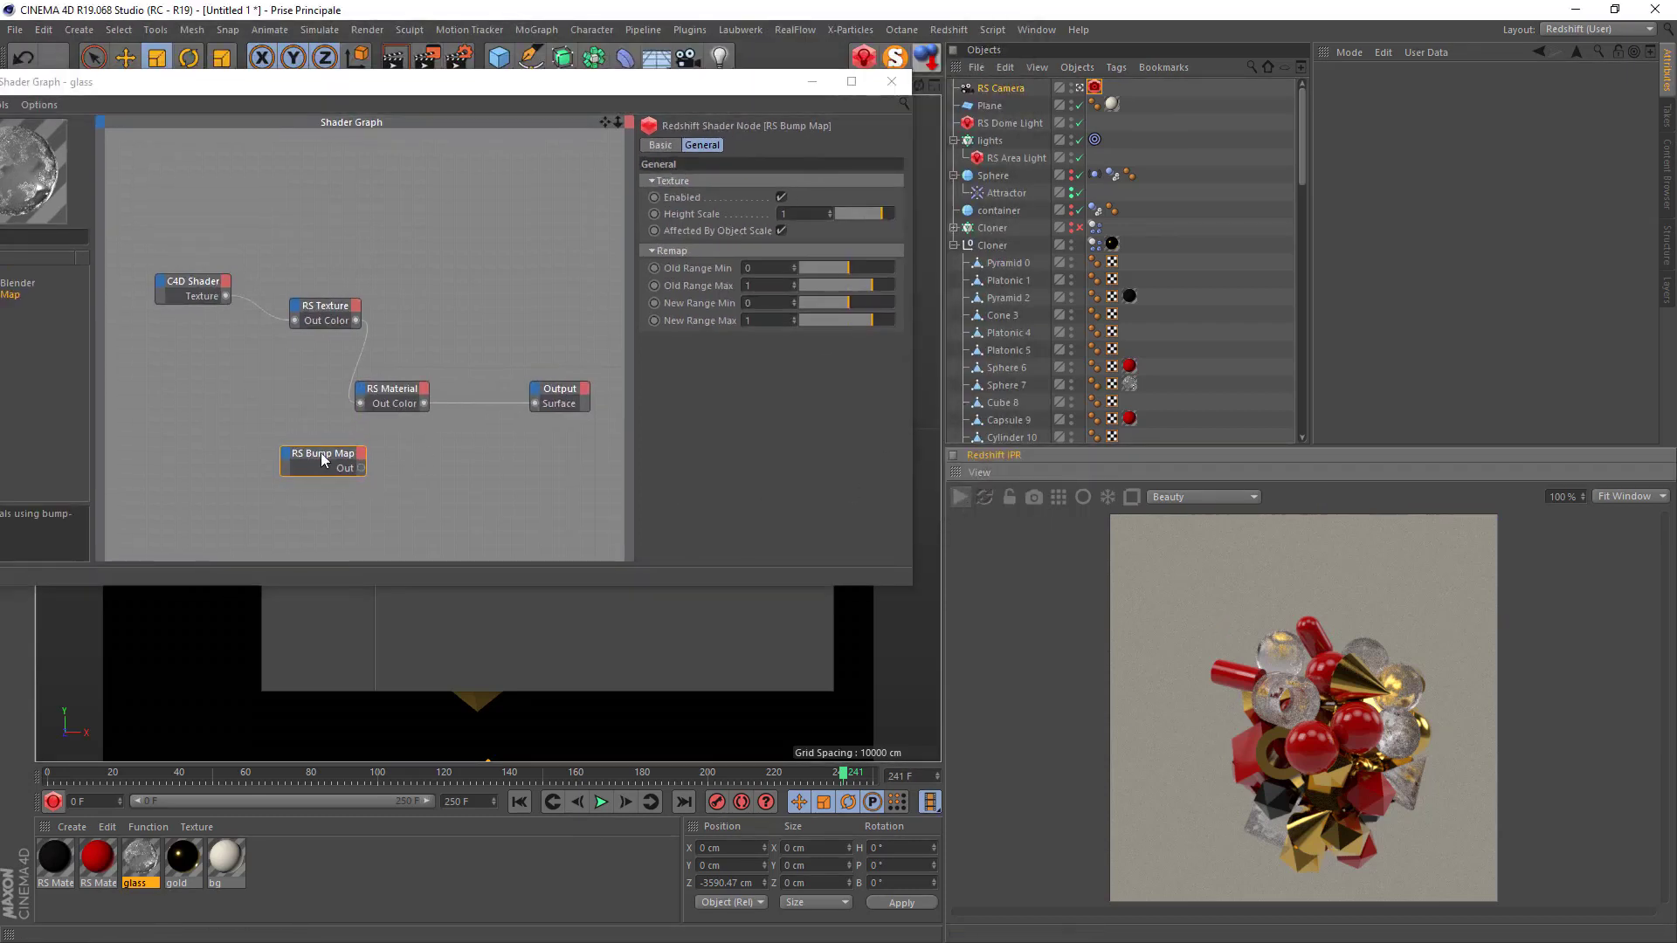
drag(362, 469, 363, 394)
mouse_move(576, 522)
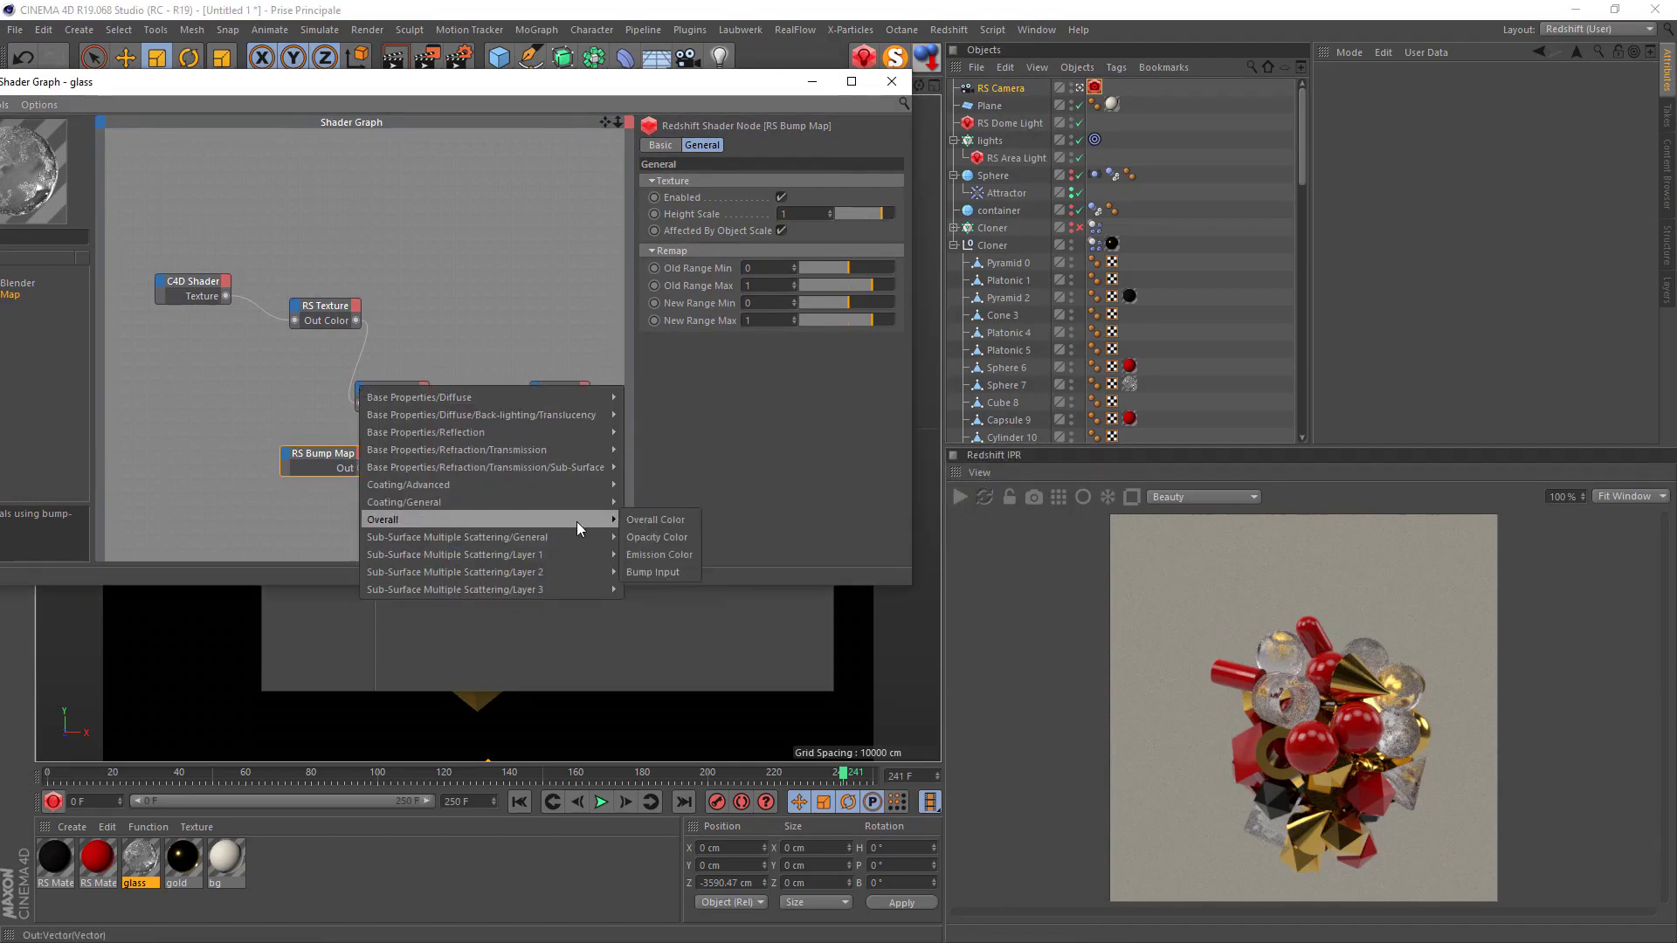
click(686, 566)
drag(326, 449, 250, 439)
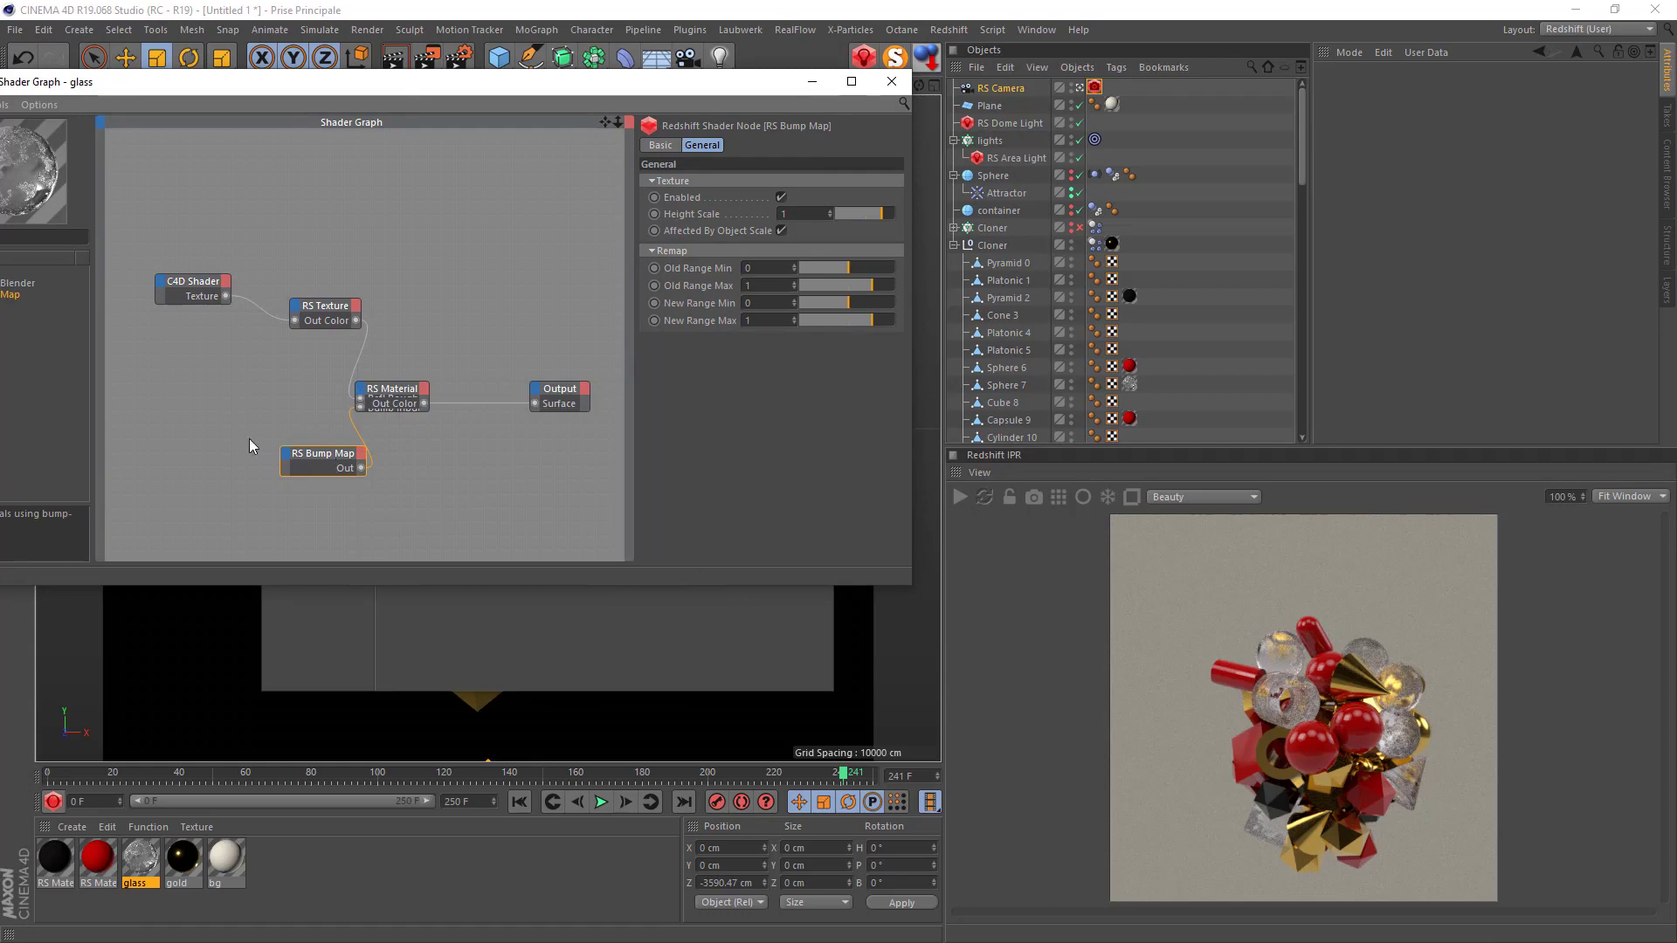
Enlarge the shader graph, feed the RS Texture's Out Color into the Bump Map's texture Input and set its Height Scale to 10.
drag(396, 83, 804, 33)
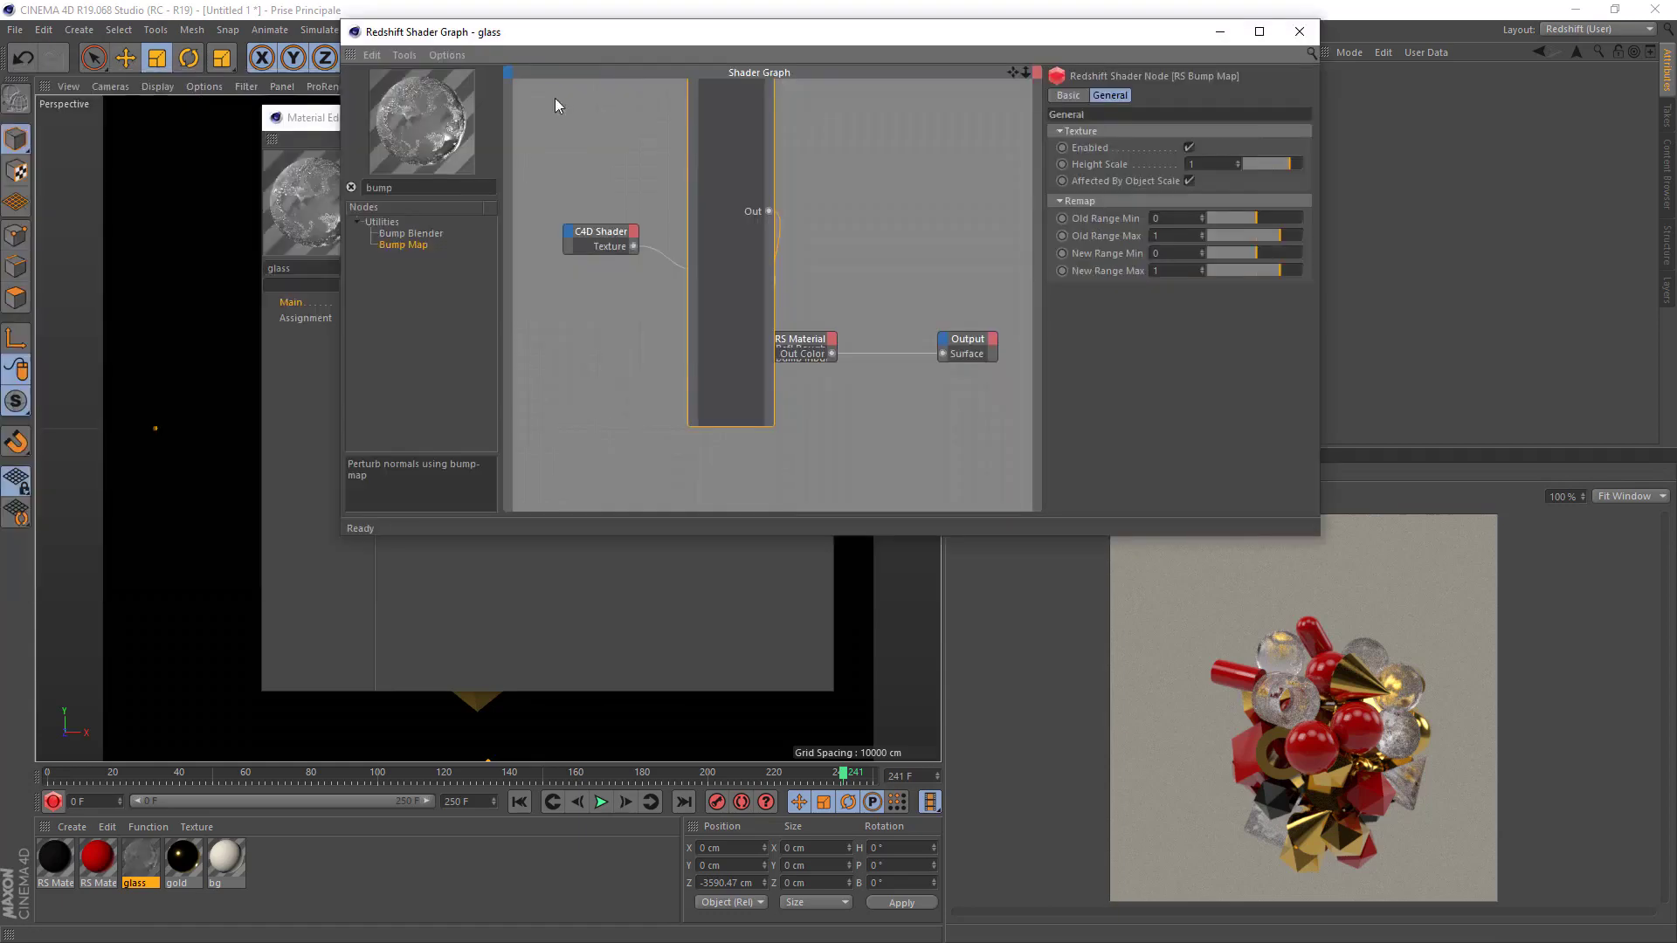
click(1259, 32)
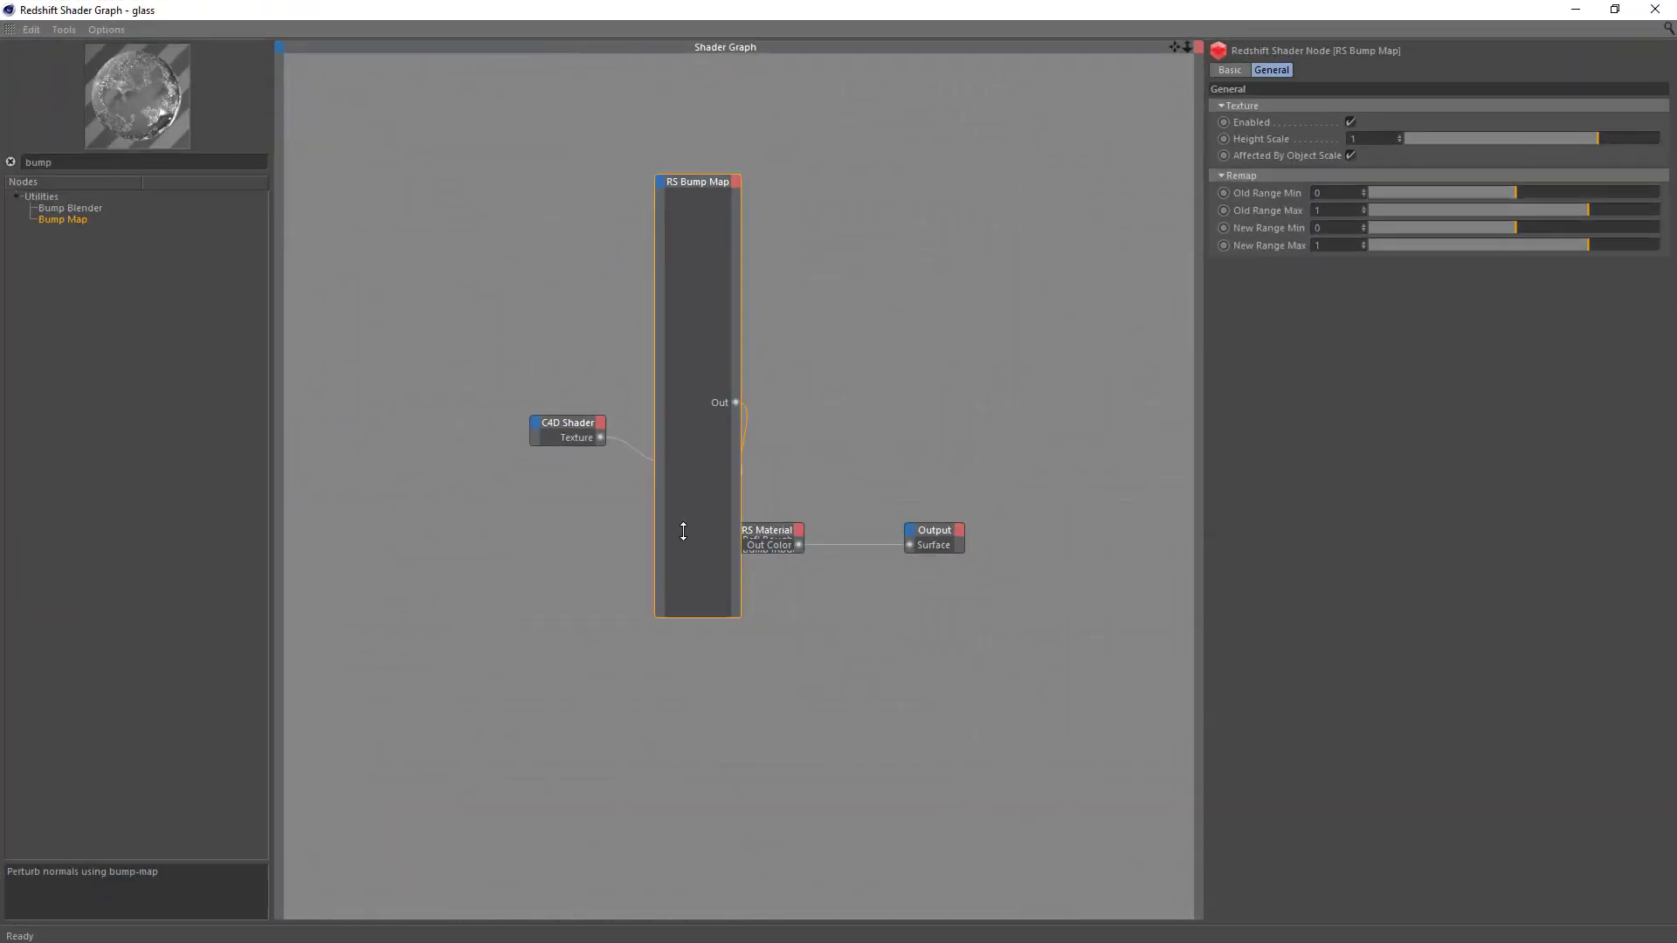
drag(683, 531, 642, 584)
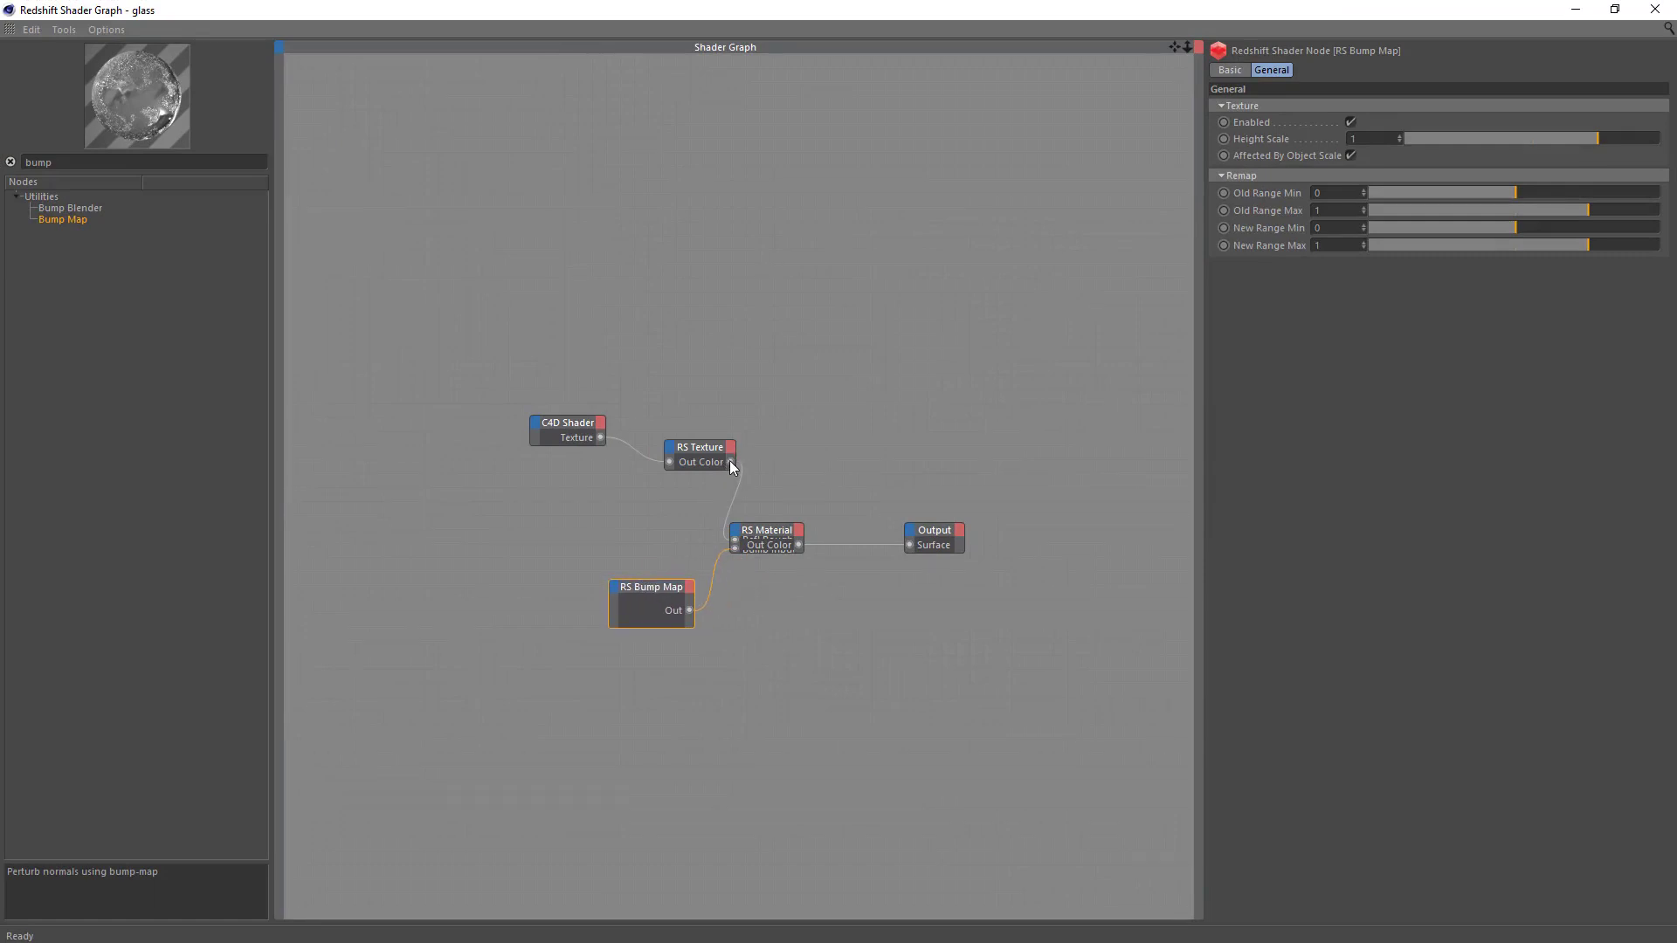
drag(730, 460, 614, 592)
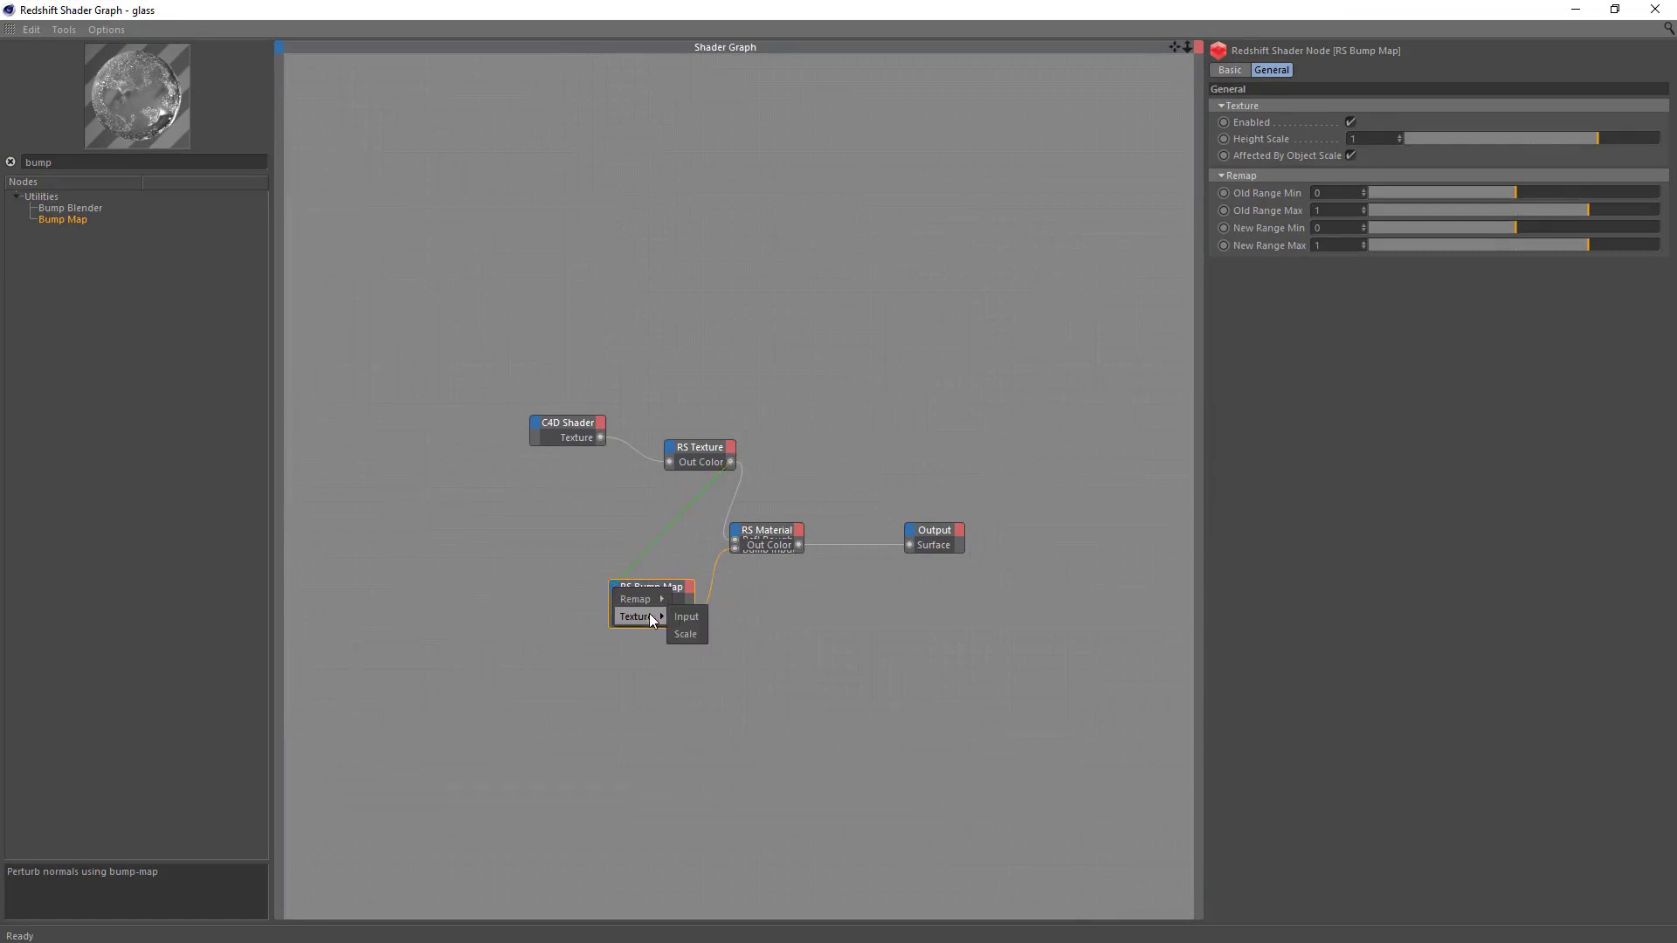
click(686, 617)
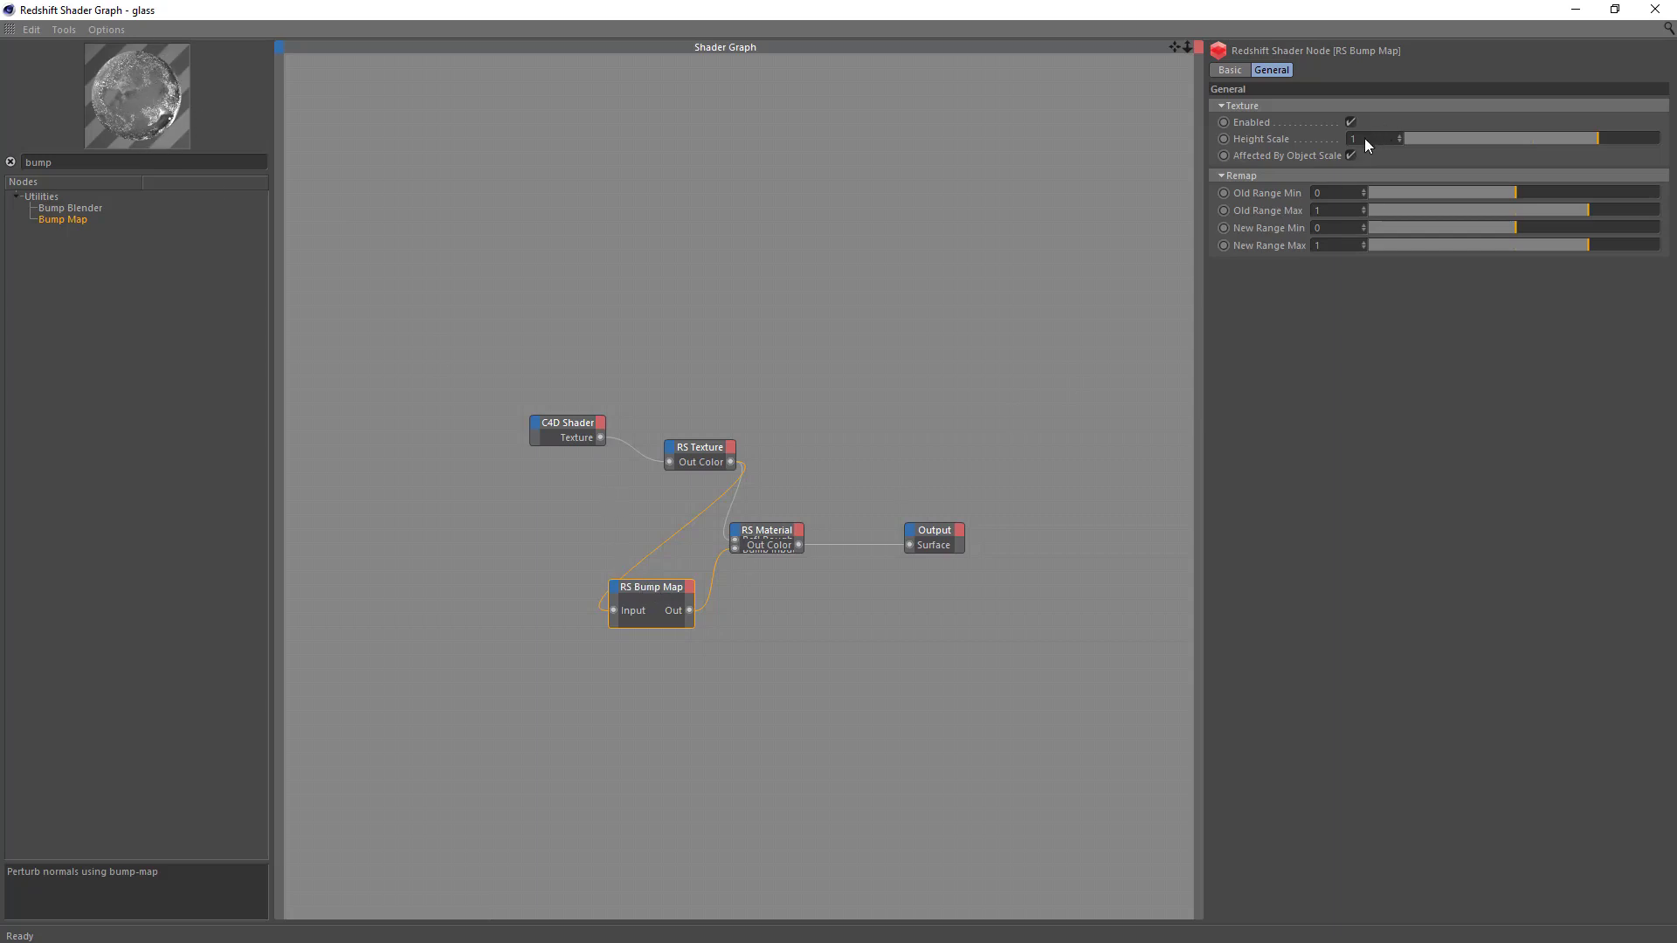
text(0)
key(Return)
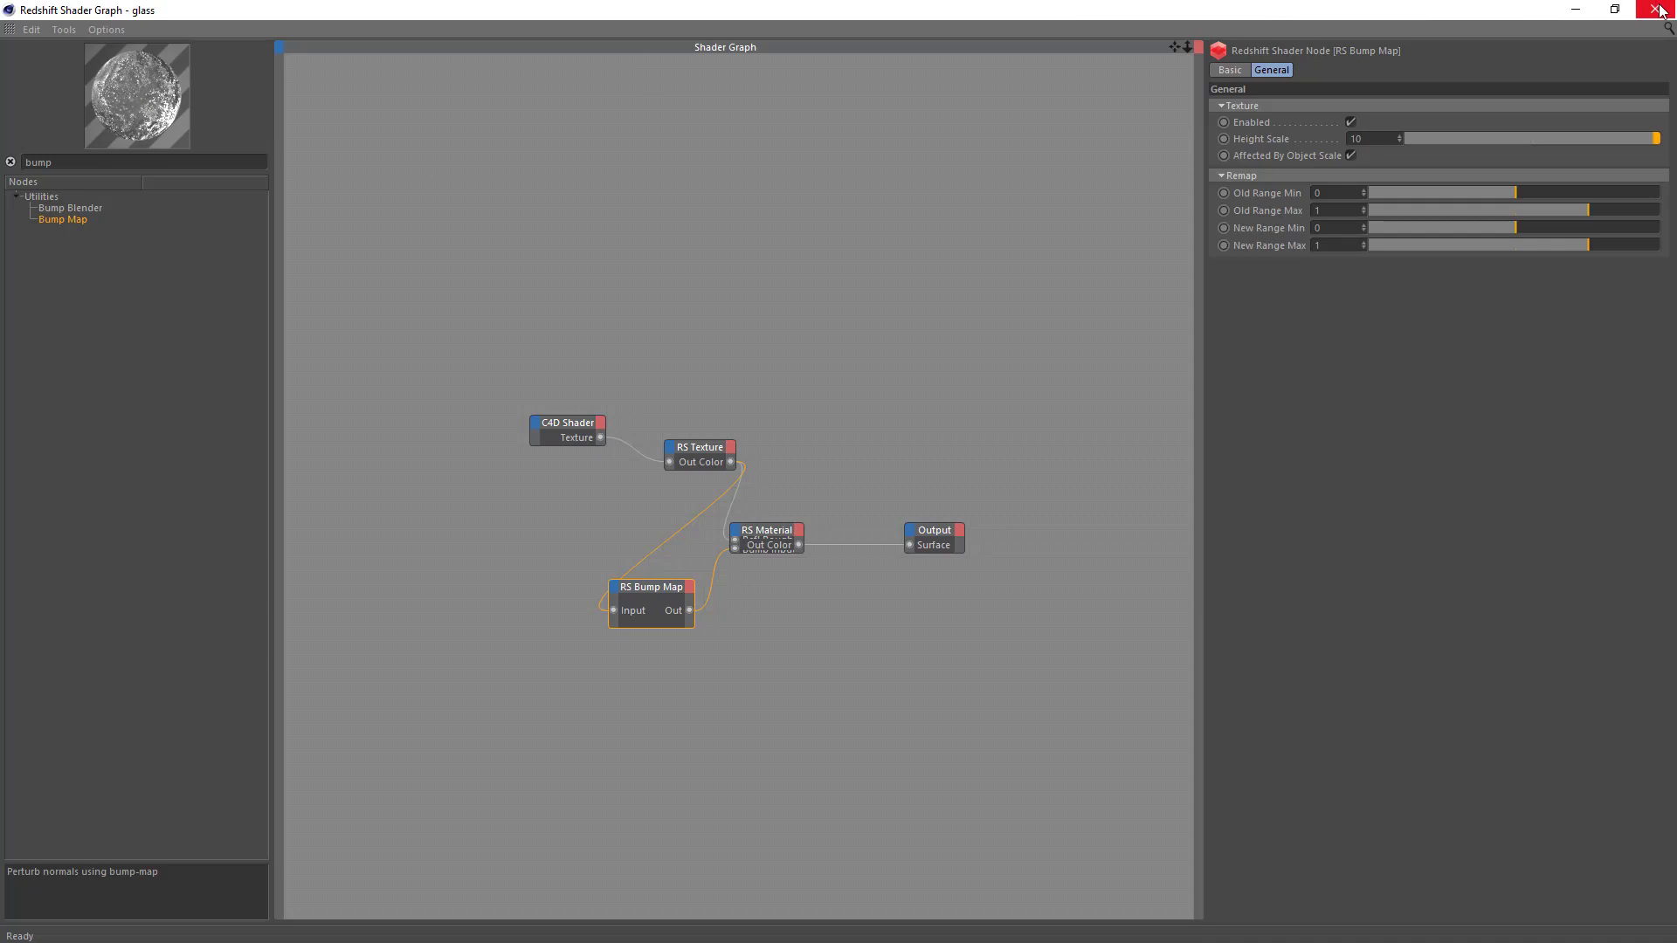
Rearrange the C4D Shader, RS Texture and Bump Map nodes compactly in a left-to-right chain before the RS Material node.
click(574, 425)
drag(567, 426, 393, 480)
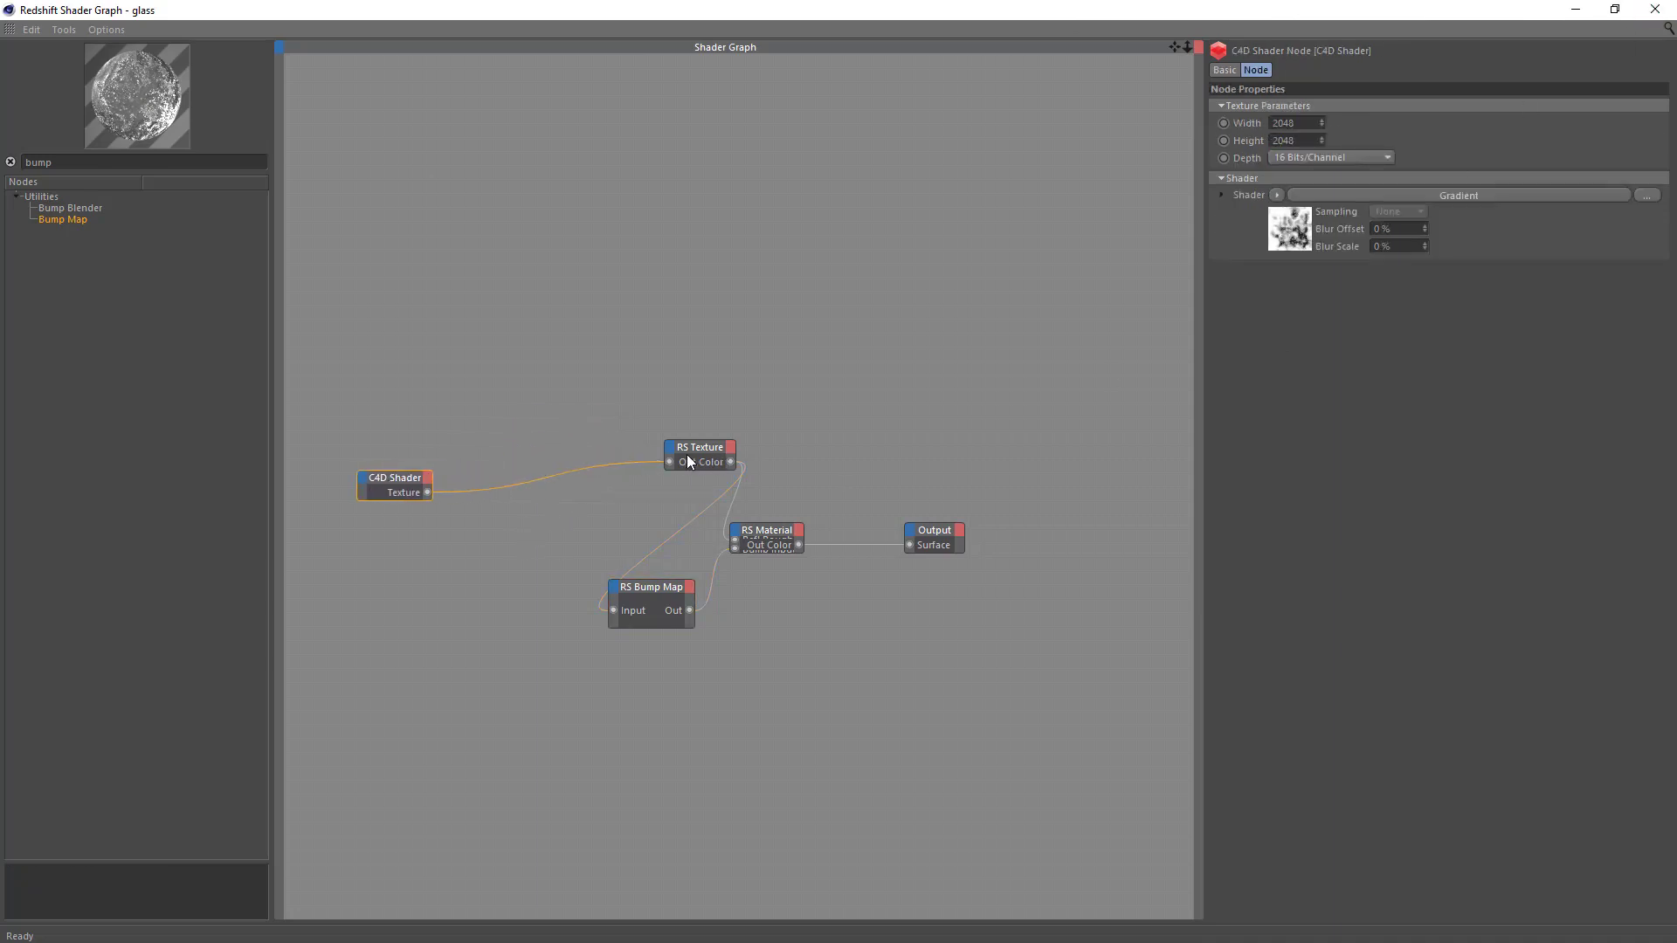
click(695, 457)
drag(694, 458, 502, 512)
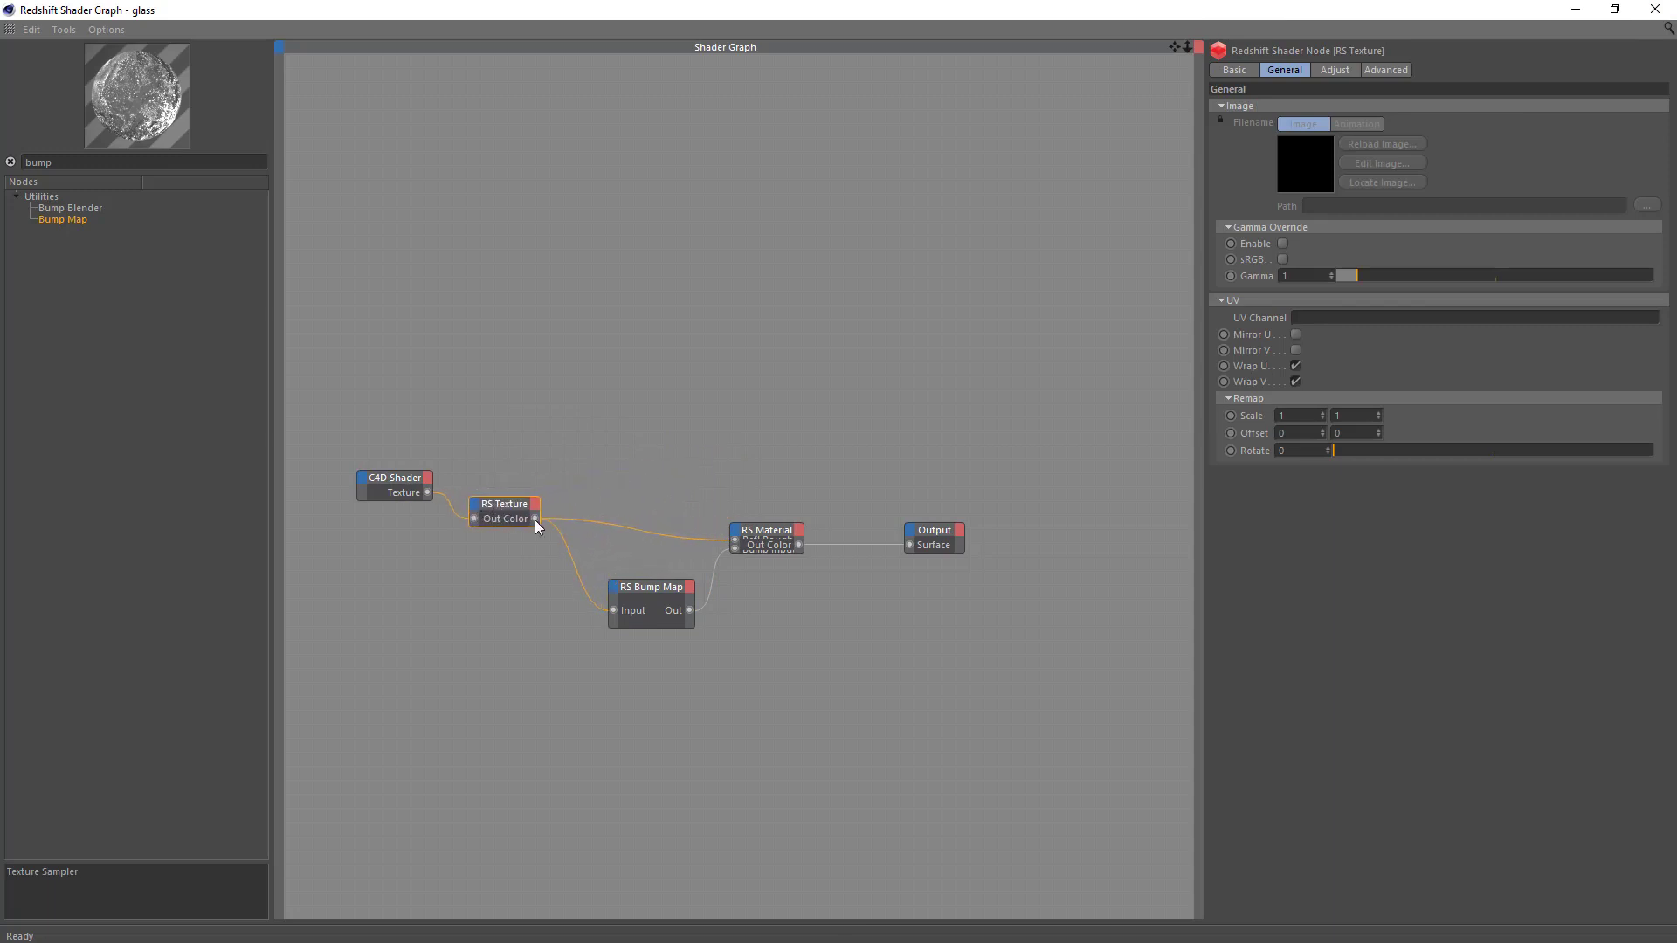
click(648, 589)
drag(648, 589, 575, 561)
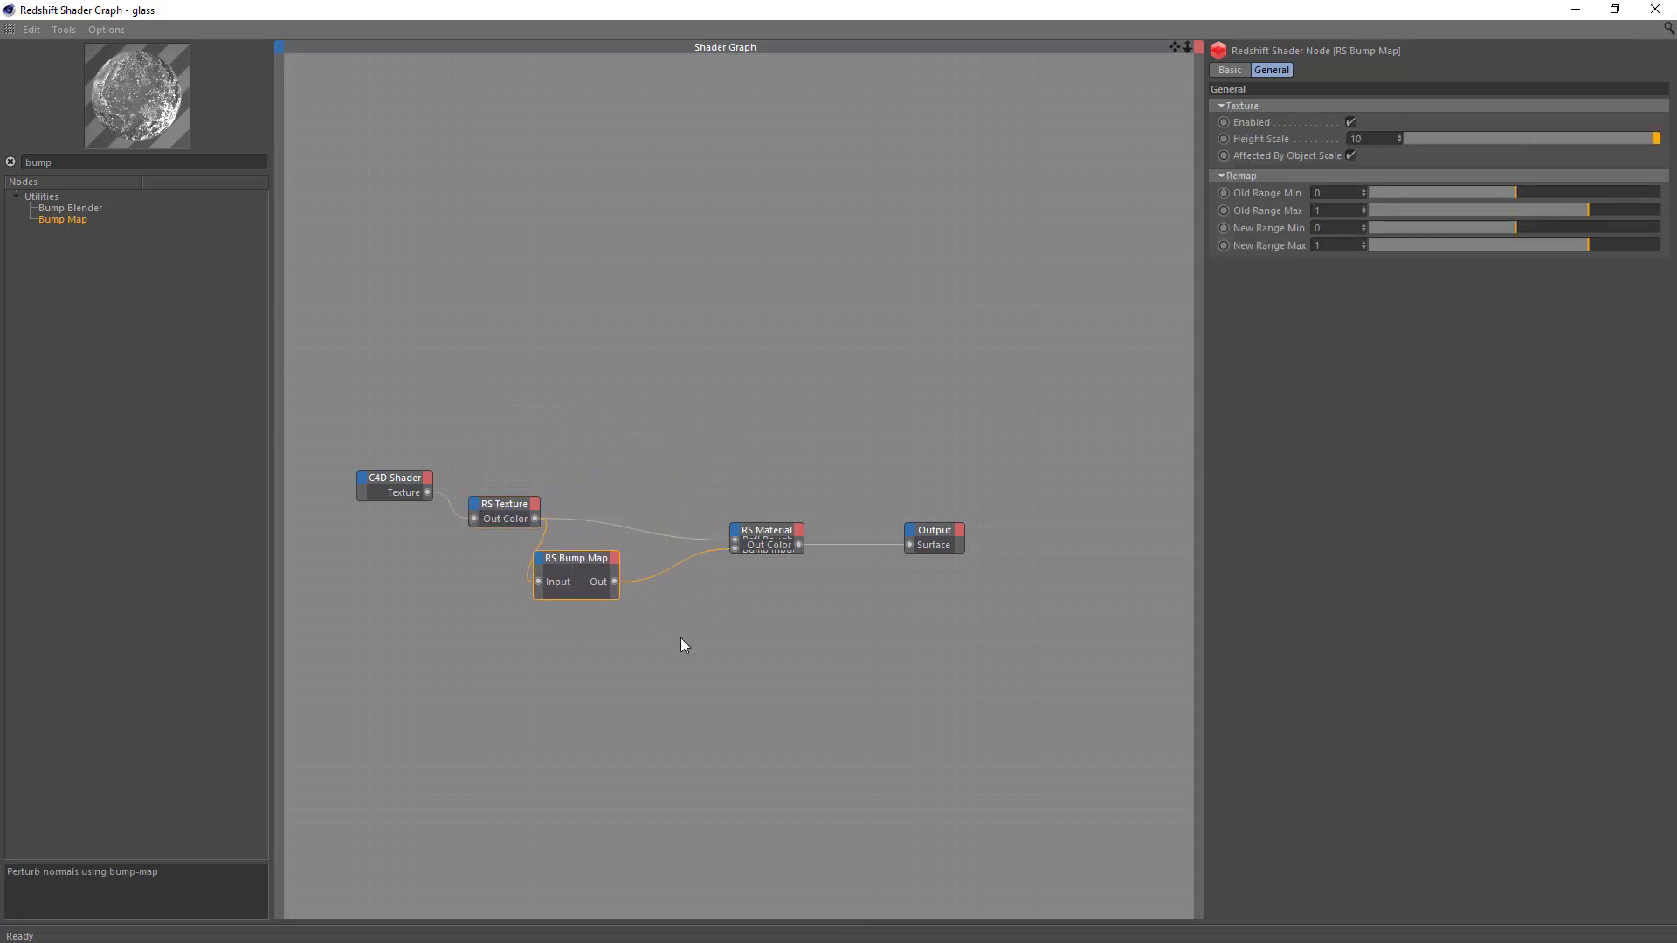
Copy the glass material's C4D Shader, RS Texture and Bump Map nodes into the red RS Material's shader graph.
drag(651, 680, 303, 452)
click(1614, 9)
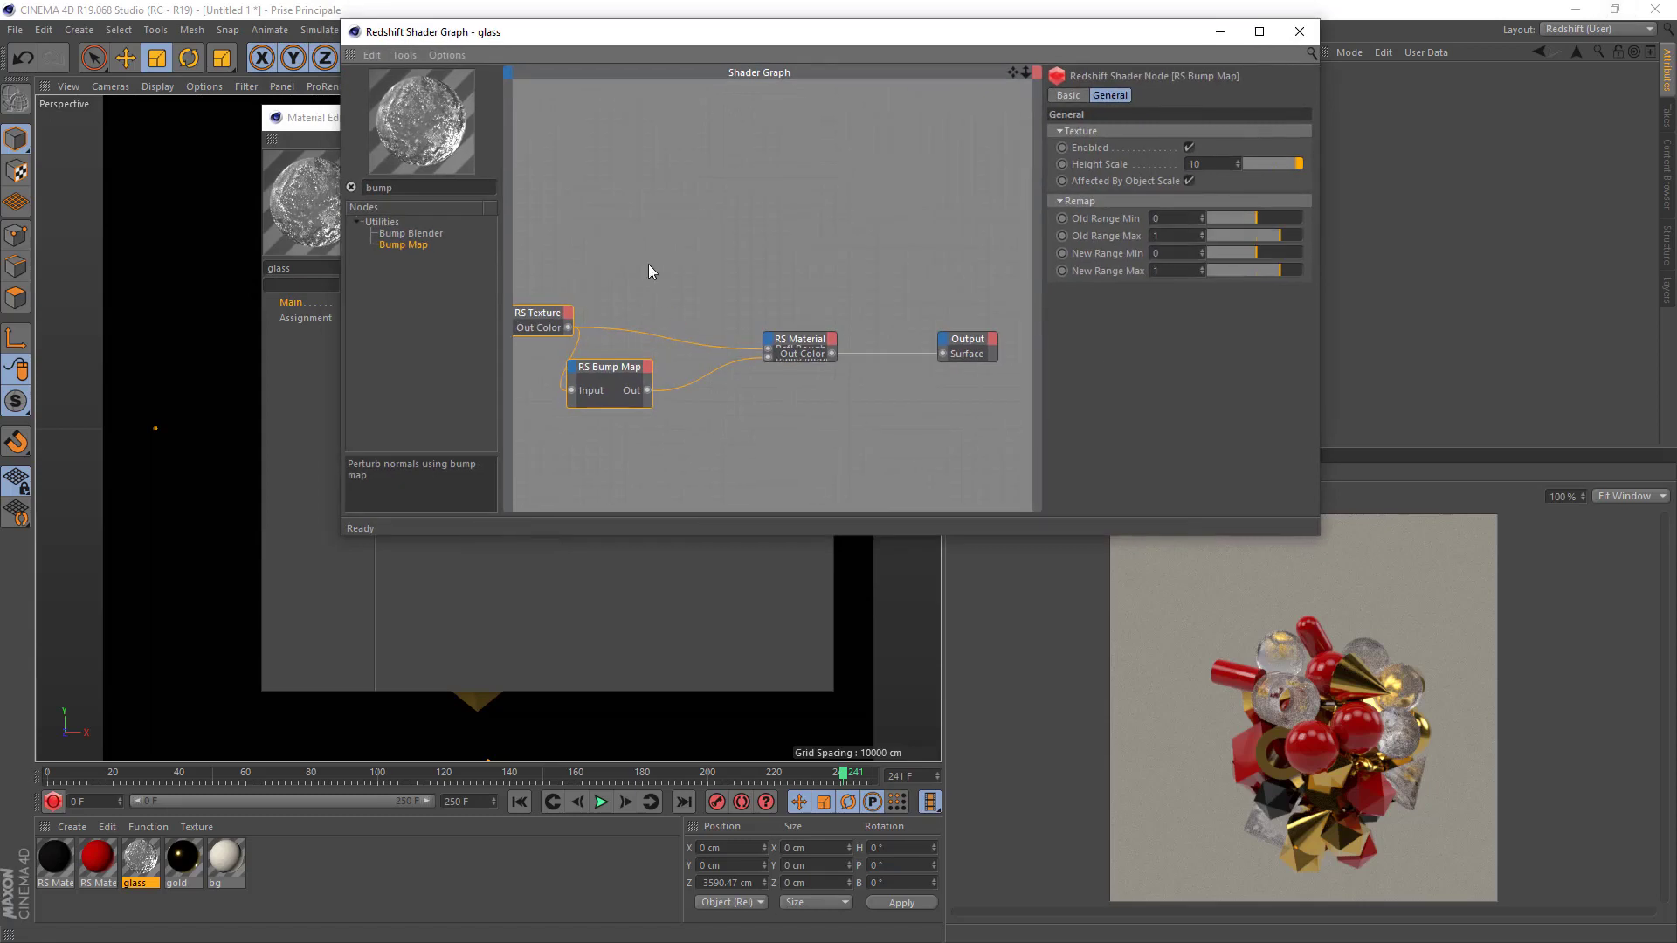
click(97, 865)
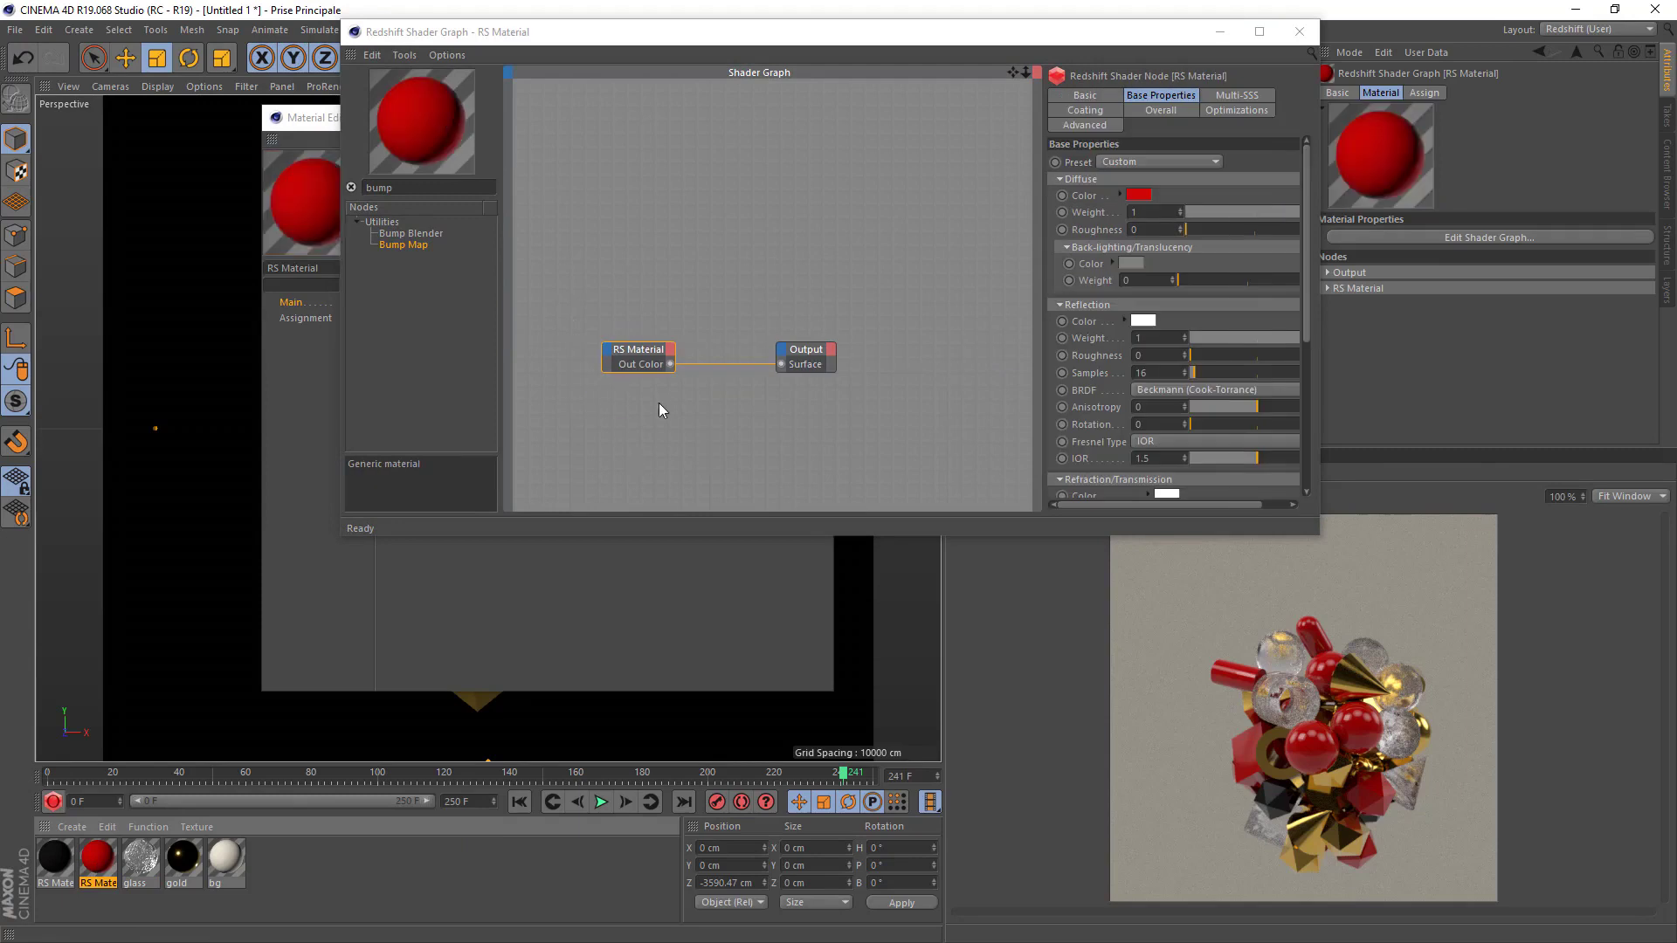
click(642, 431)
key(ctrl+v)
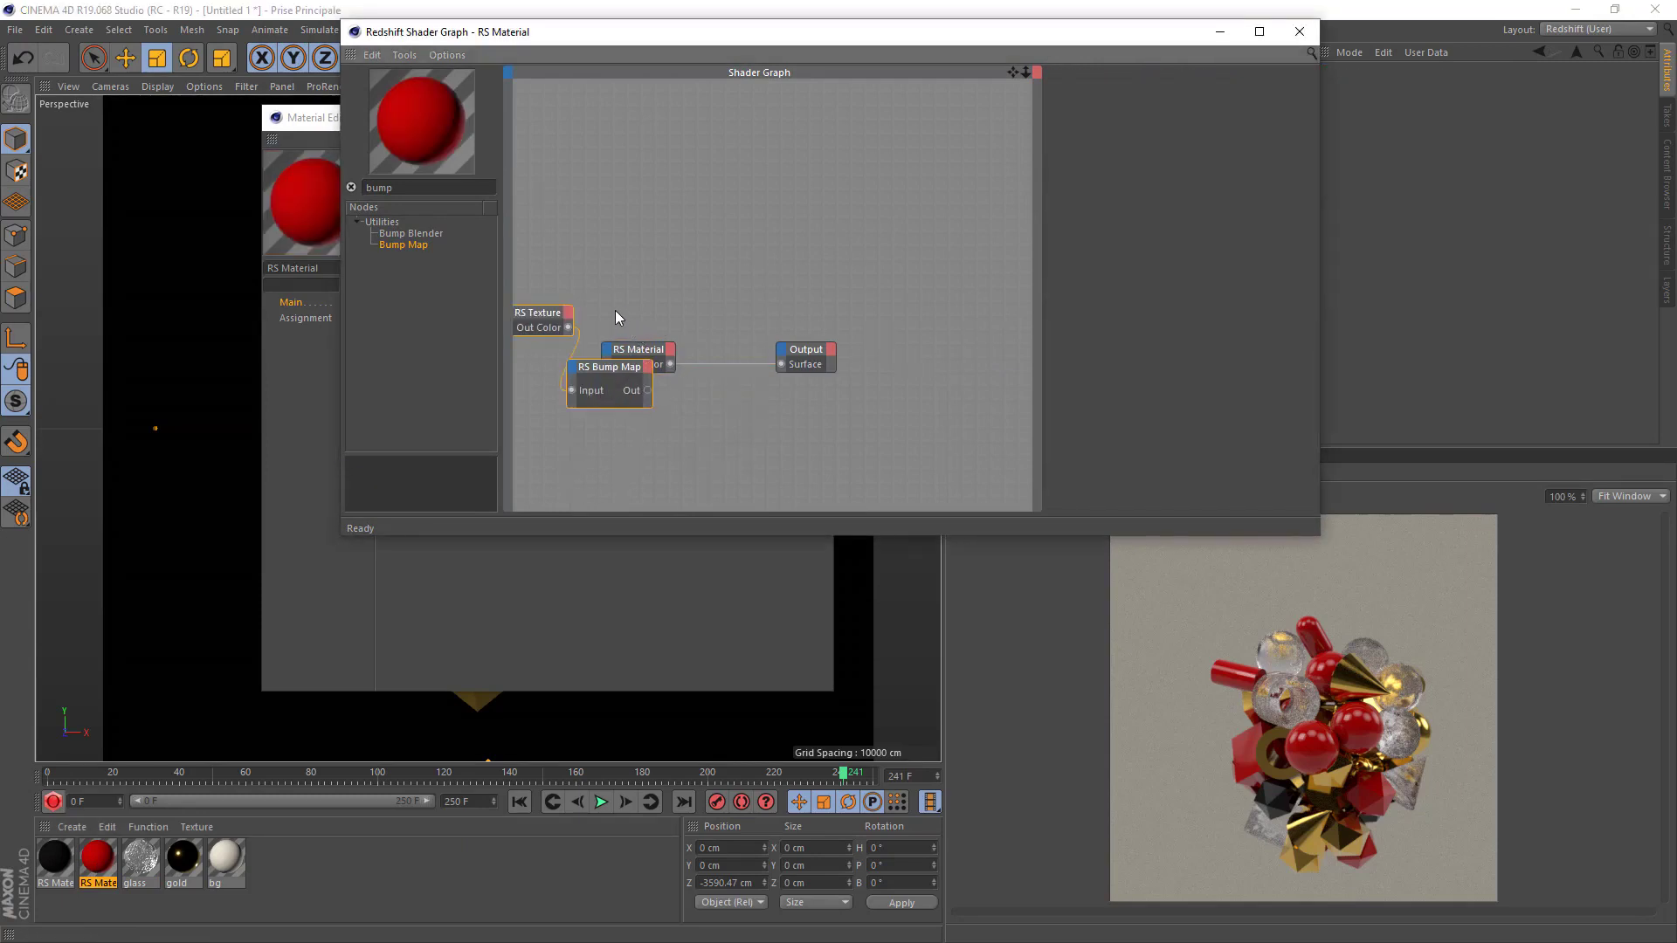
Move the red RS Material and Output nodes clear of the pasted nodes and connect the Bump Map to the overall Bump Input.
drag(609, 304, 780, 350)
drag(657, 356, 812, 346)
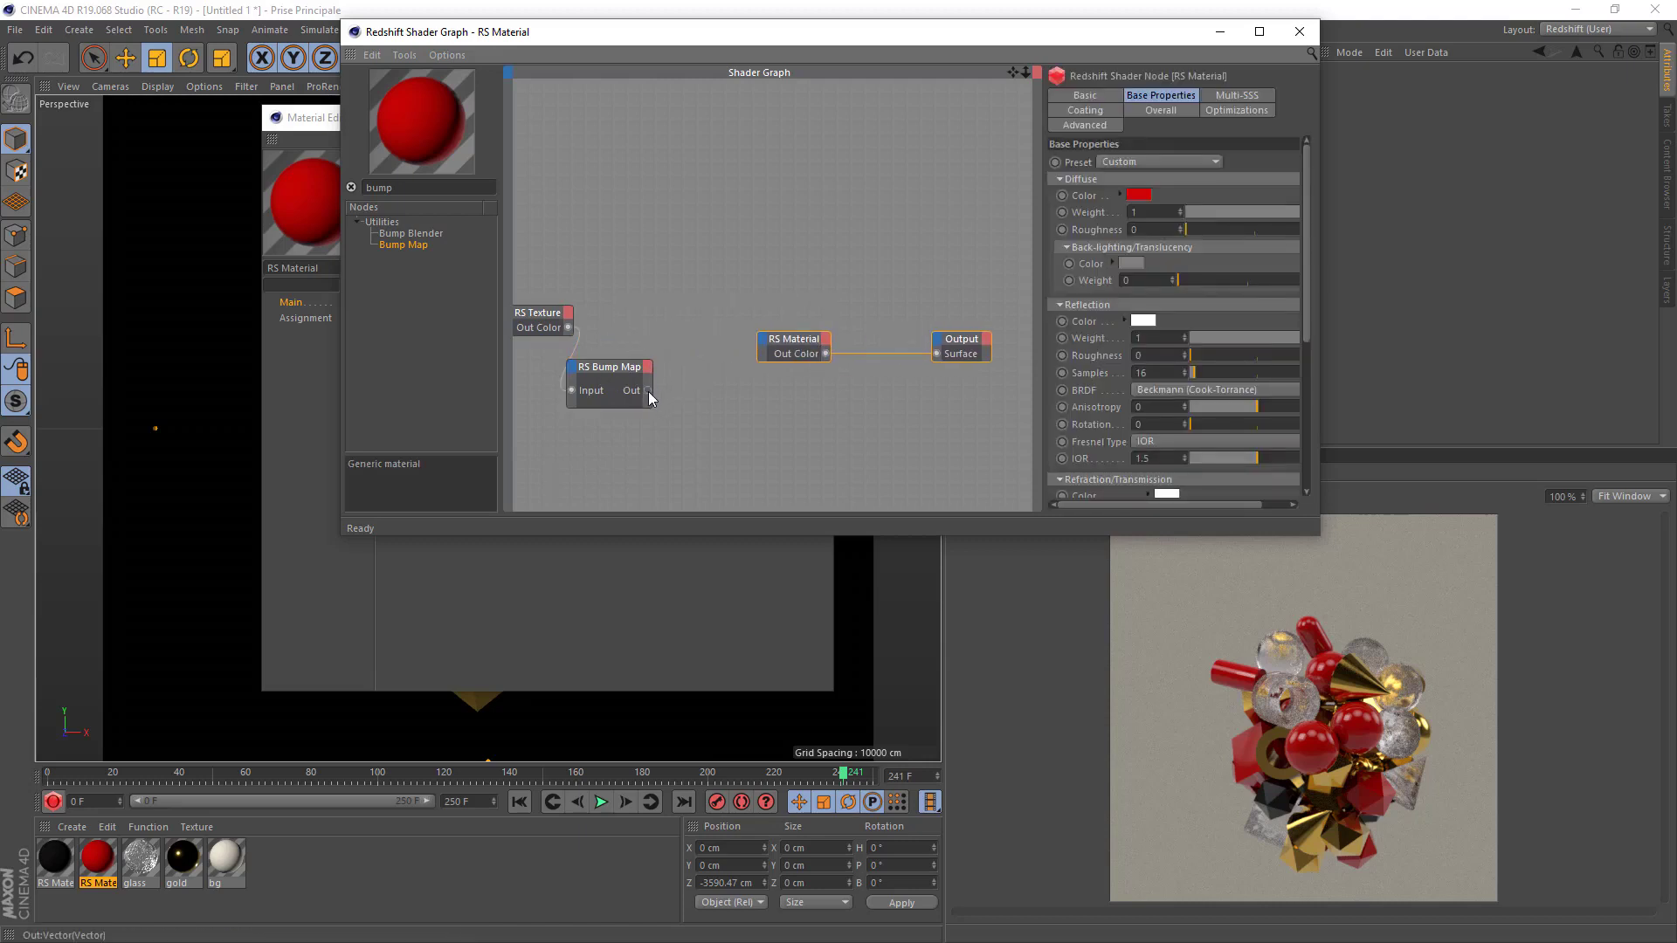
drag(648, 390, 763, 343)
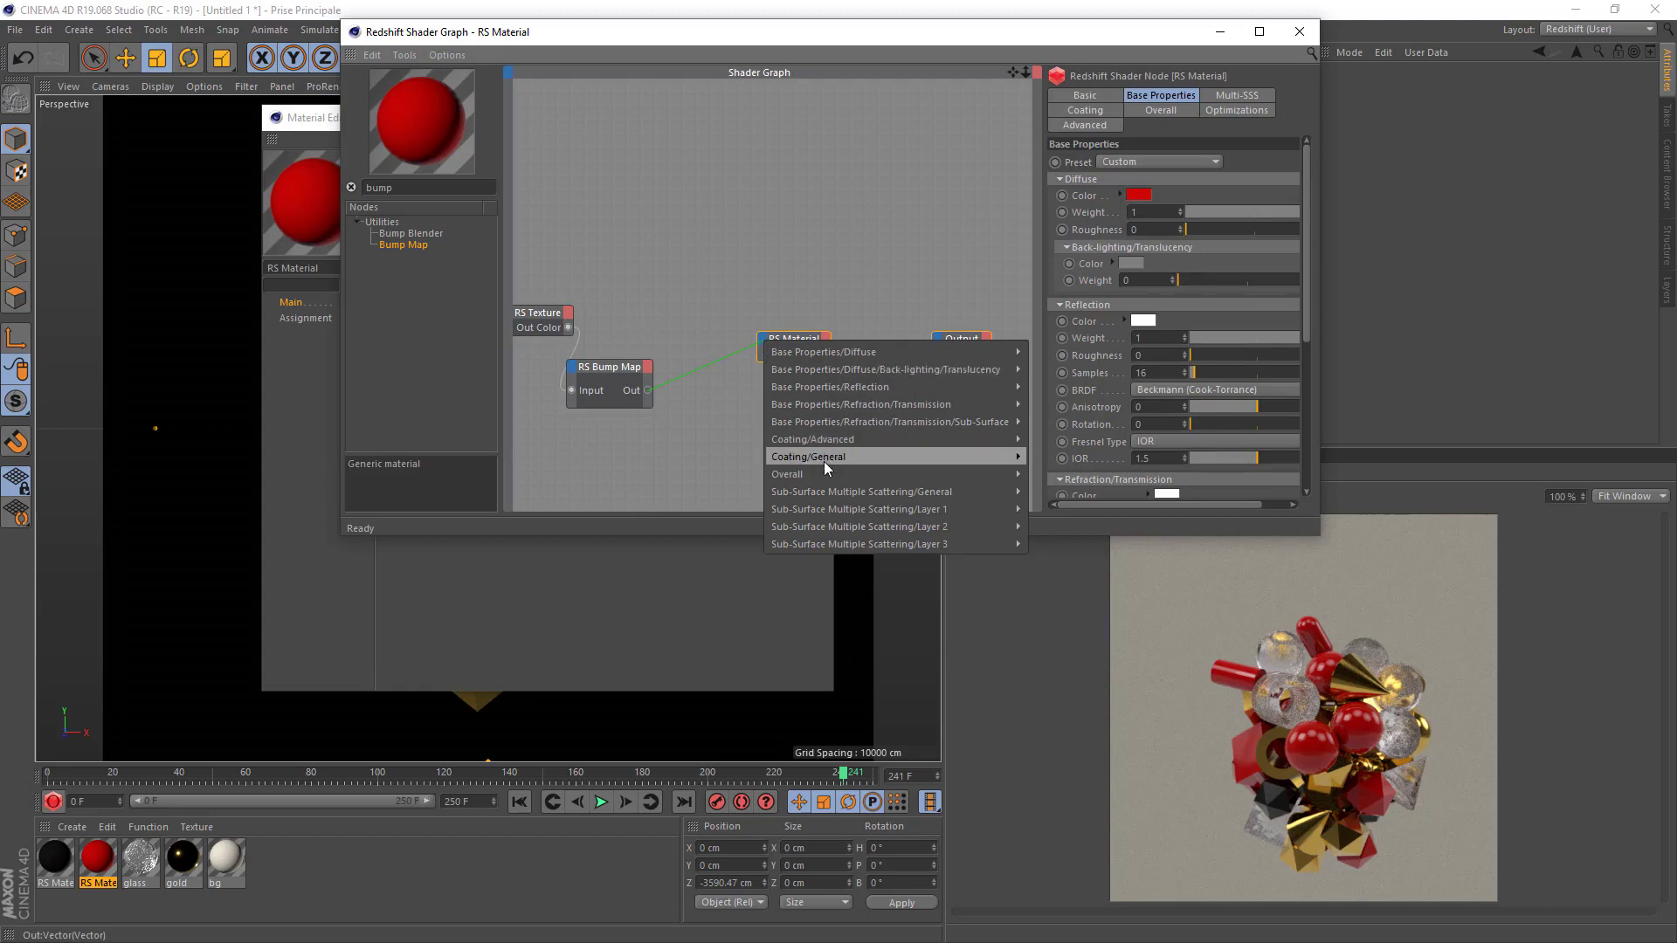
mouse_move(961, 474)
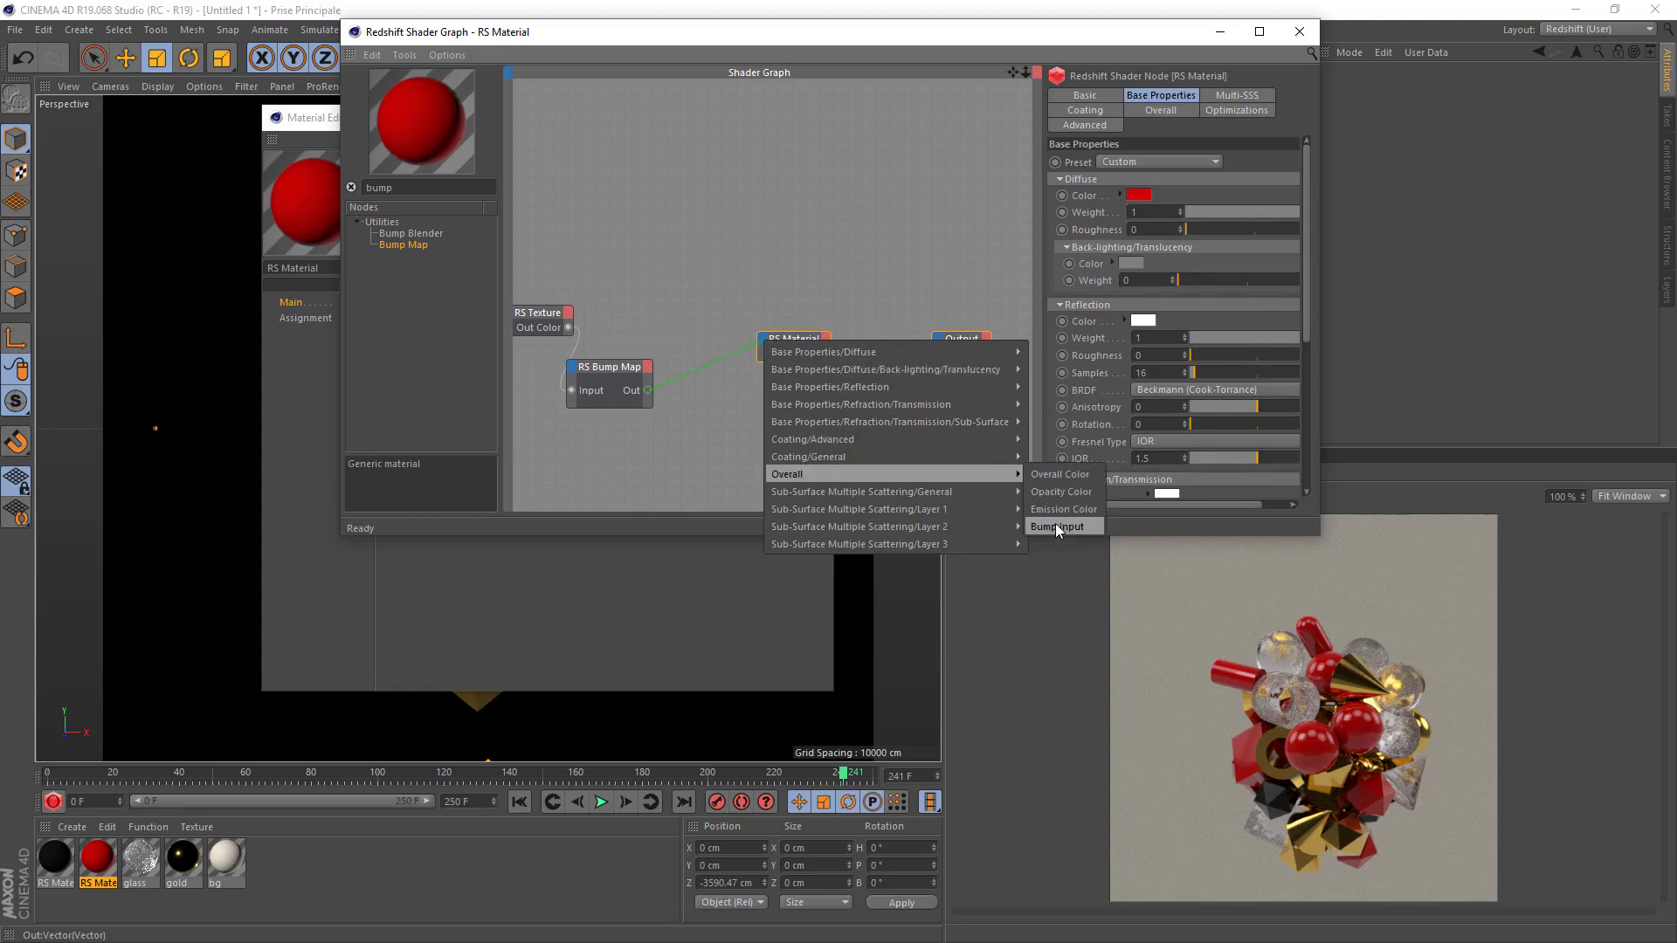
click(1055, 526)
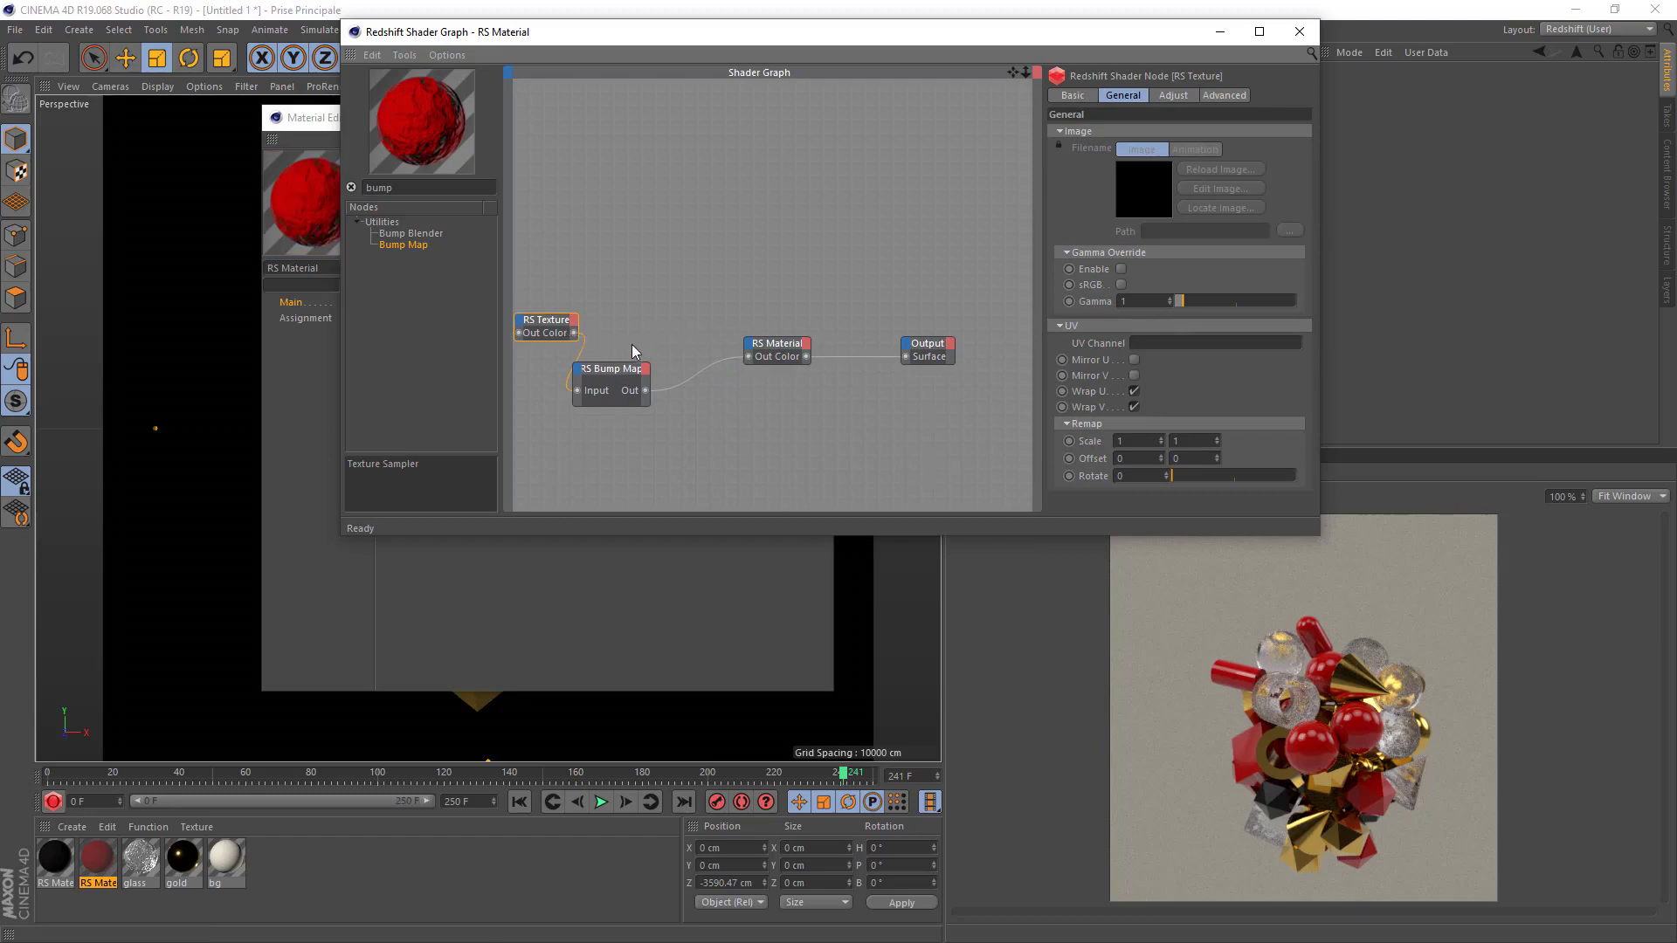
Connect the RS Texture's Out Color to the red material's Refl Roughness and close the material's editing windows.
drag(727, 329, 748, 358)
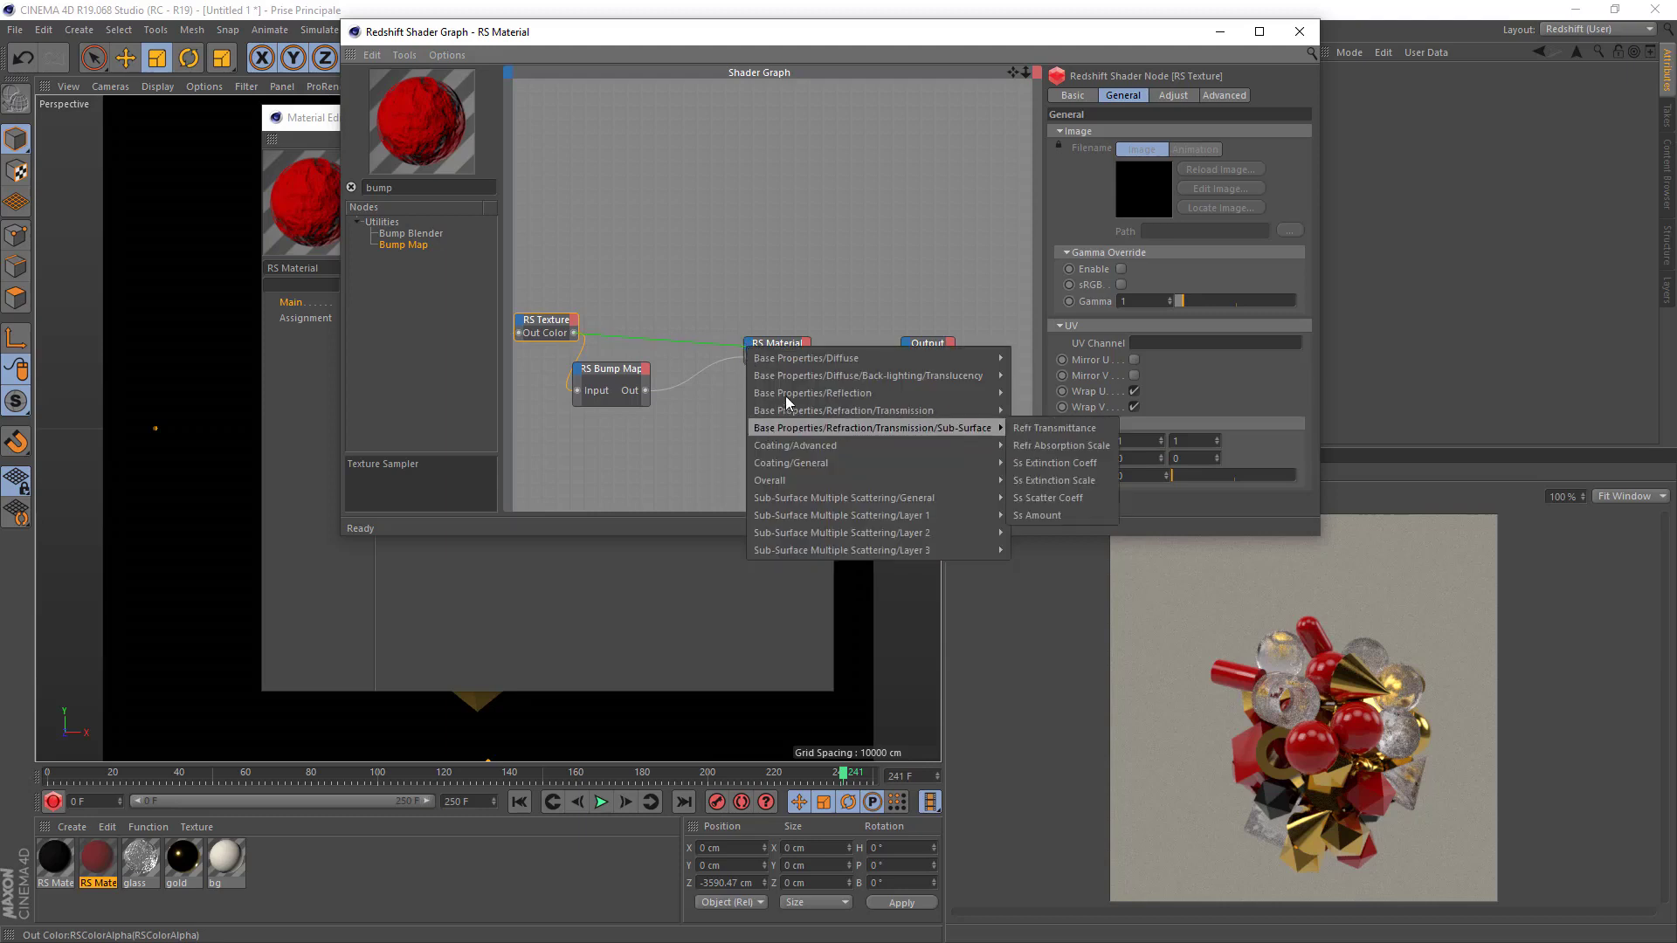
mouse_move(810, 391)
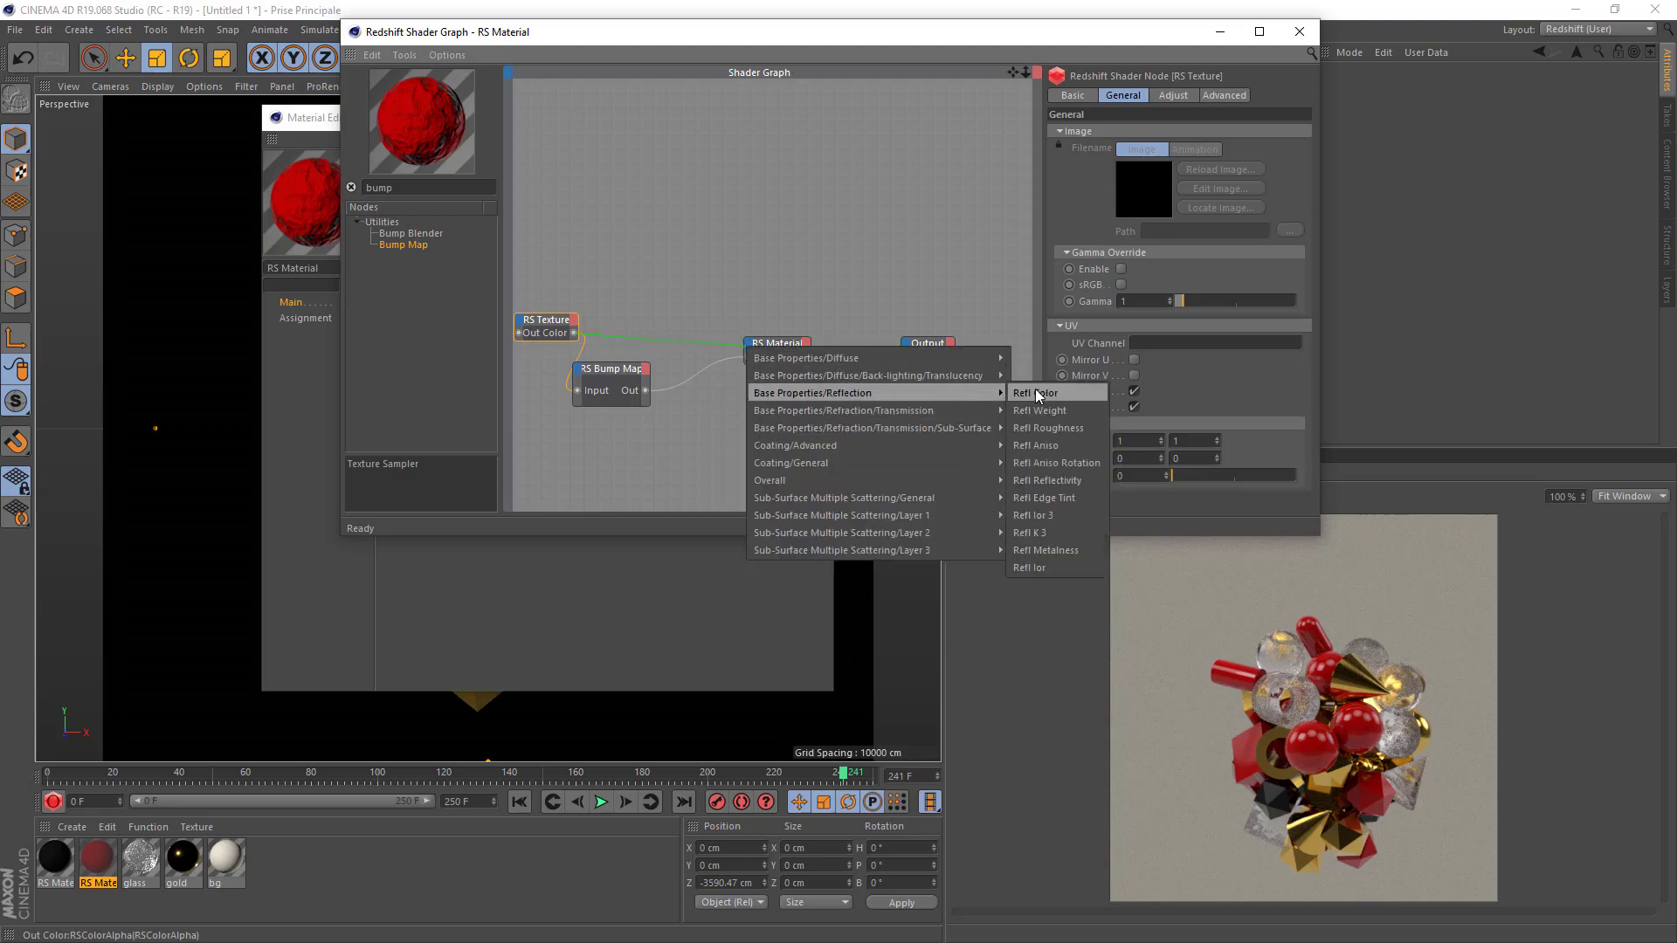
click(1048, 430)
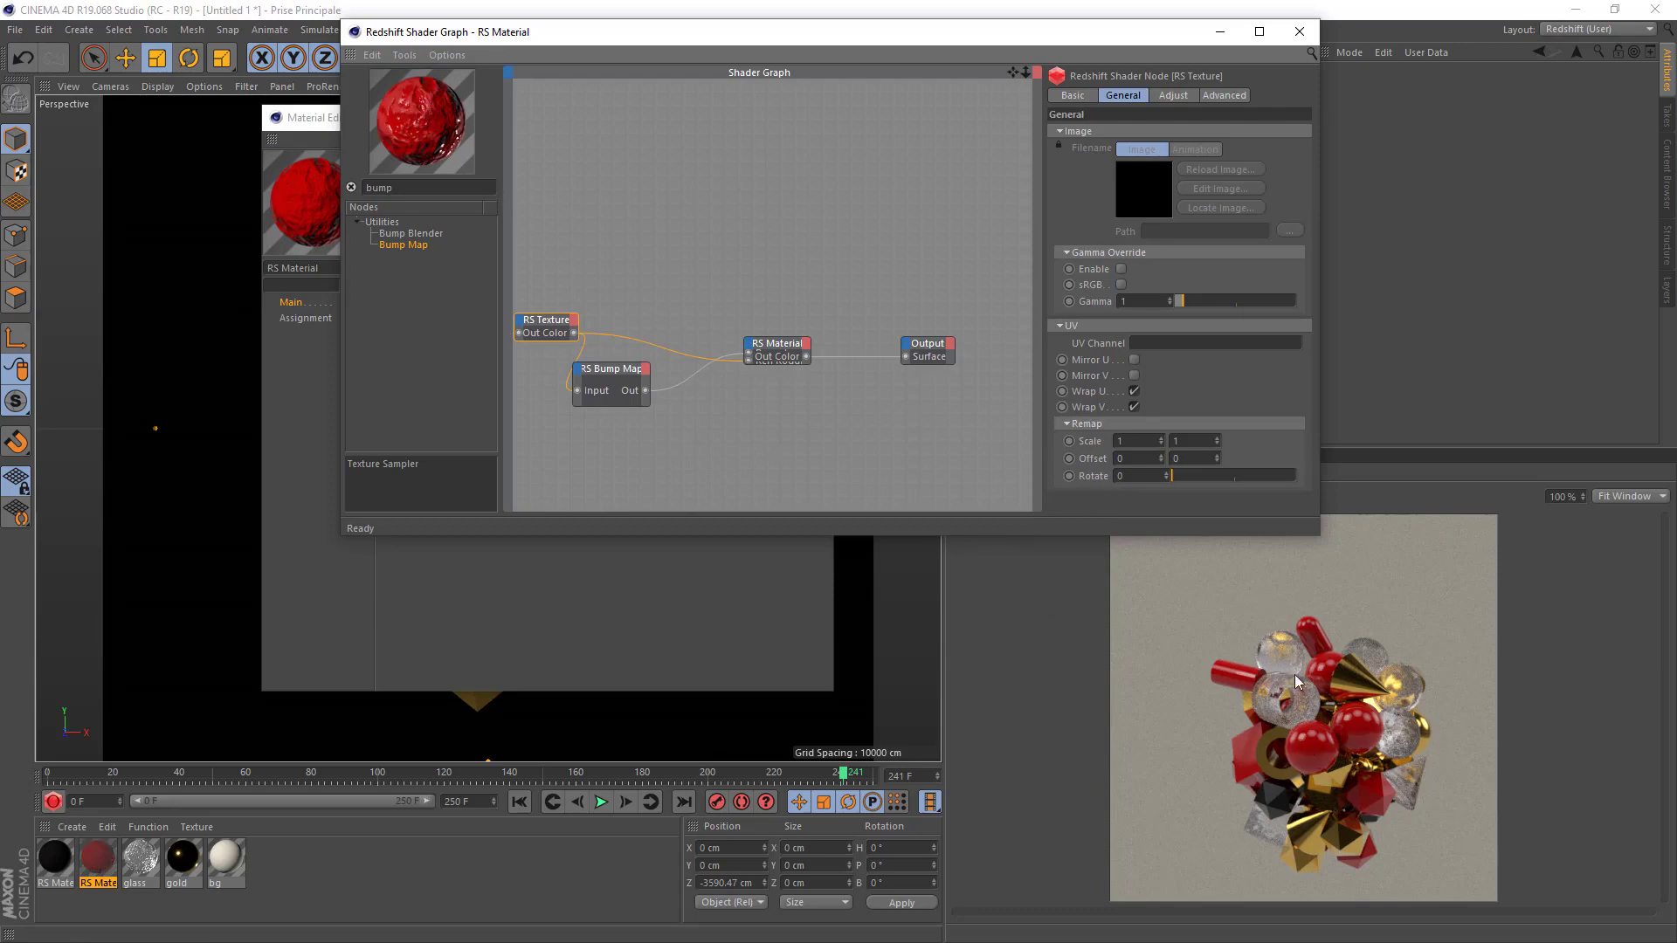
click(1298, 35)
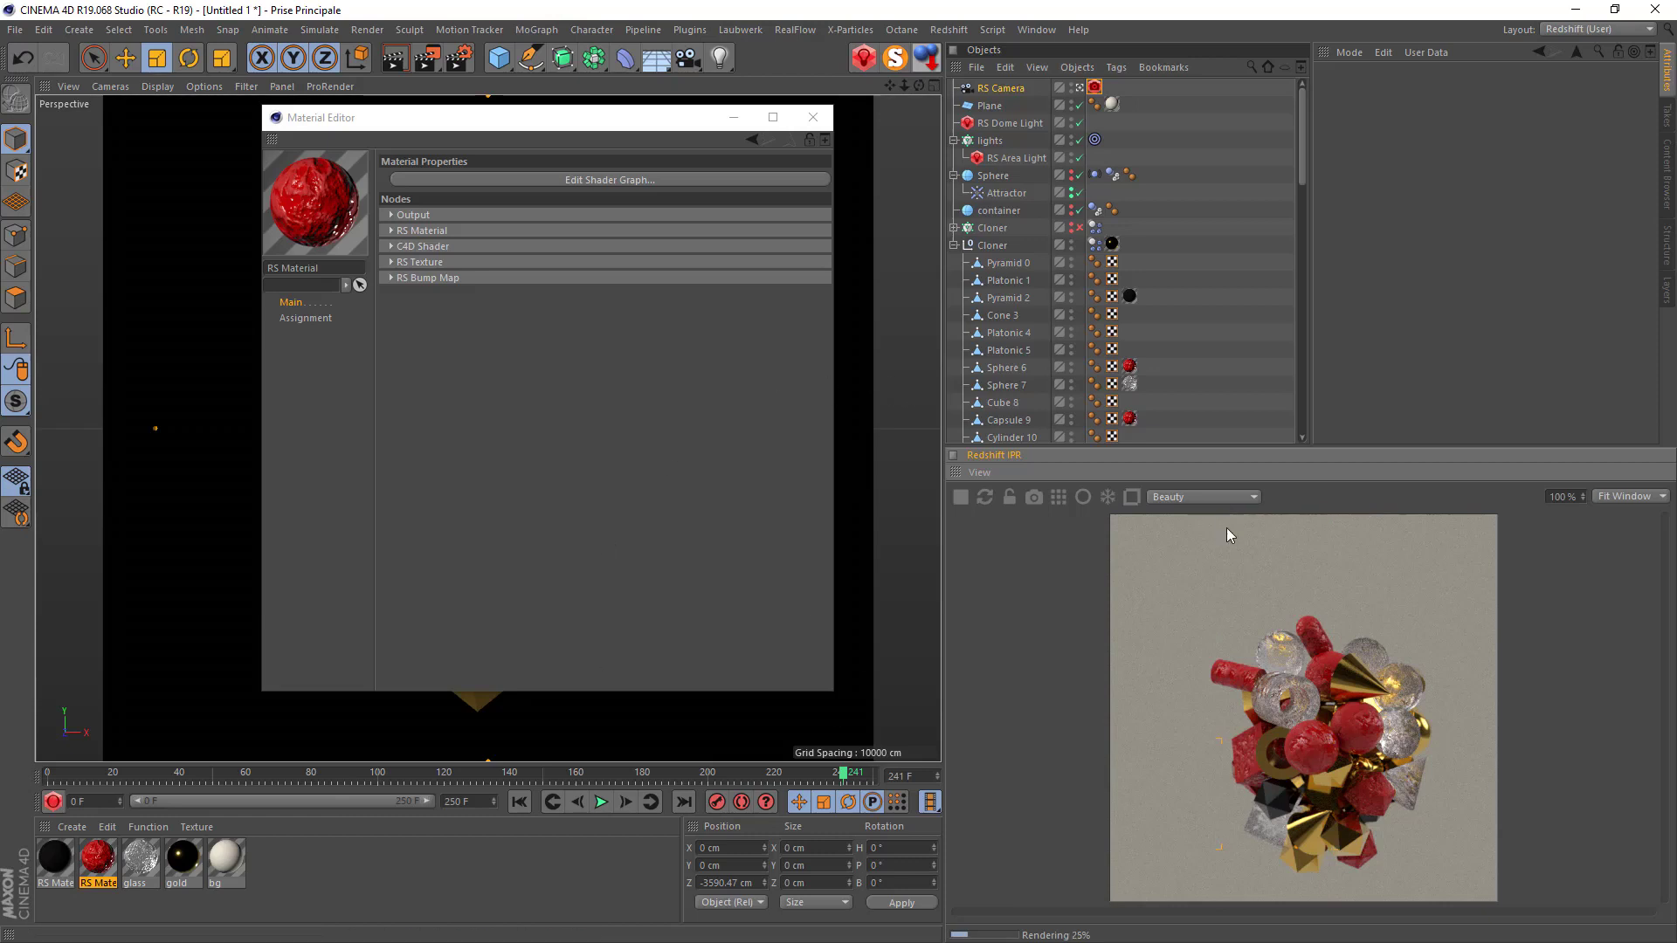
click(812, 117)
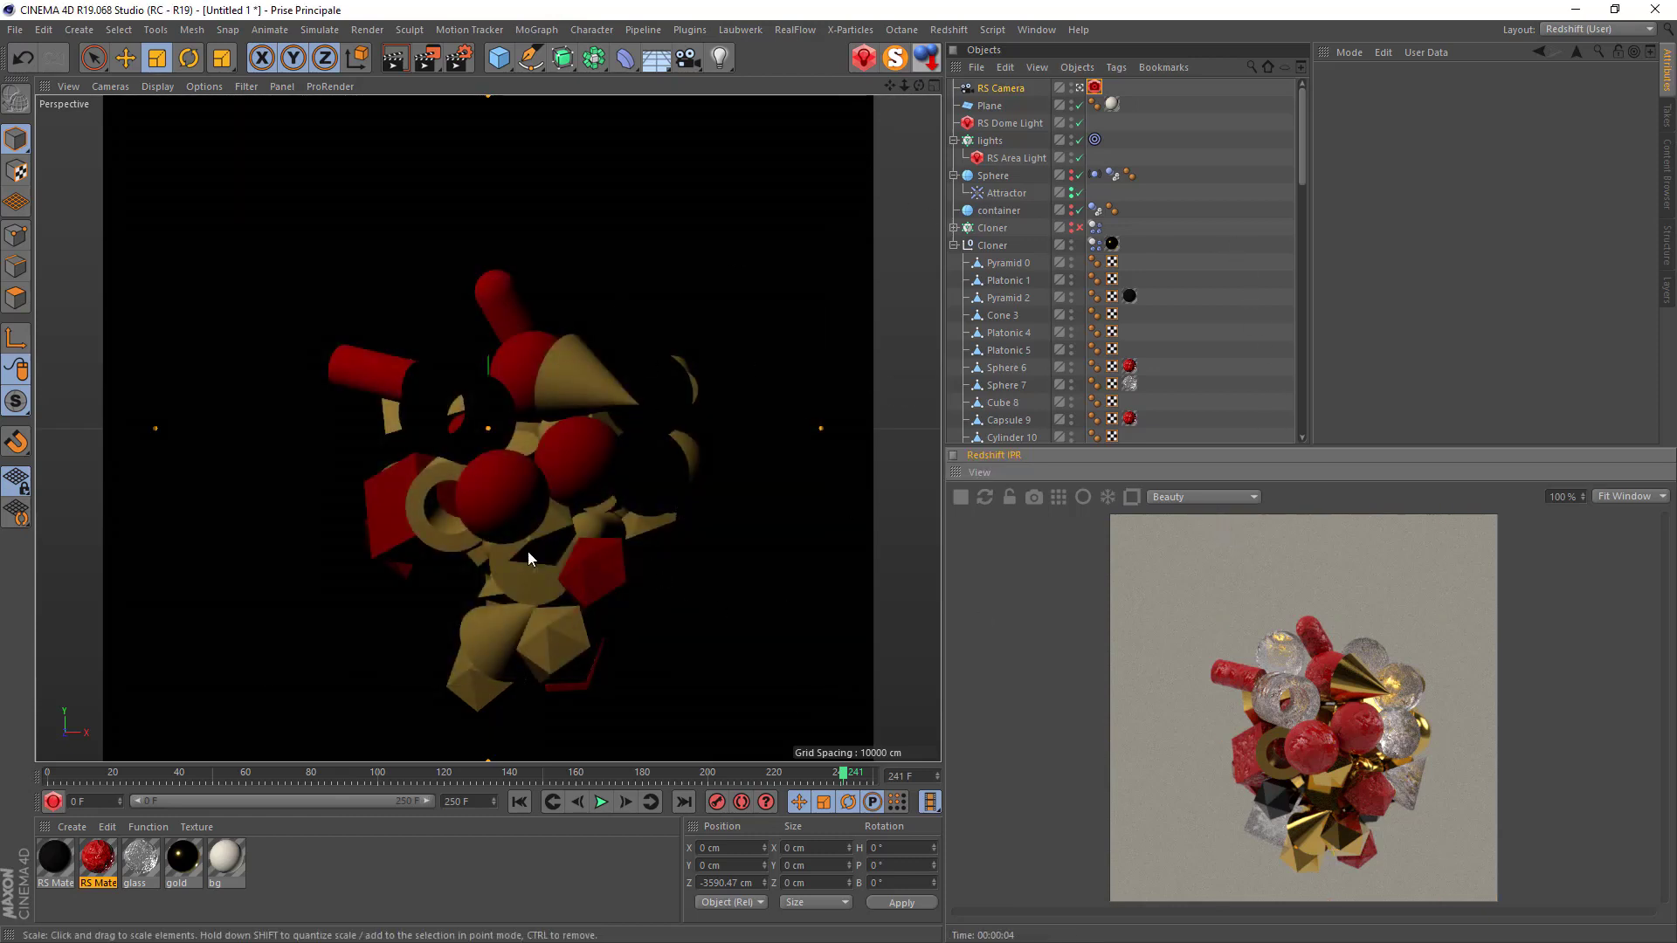